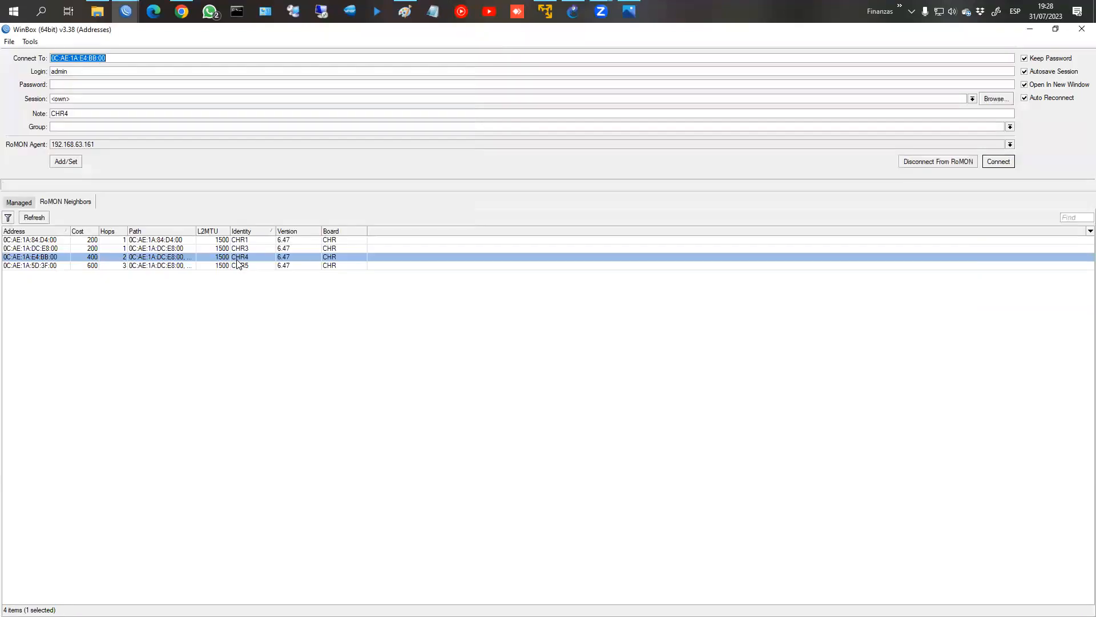
Step: Connect to CHR5 through RoMON and start a Notepad checklist with "1- Crear una interfaz de loopback"
{"action": "left_click", "coordinate": [1008, 163]}
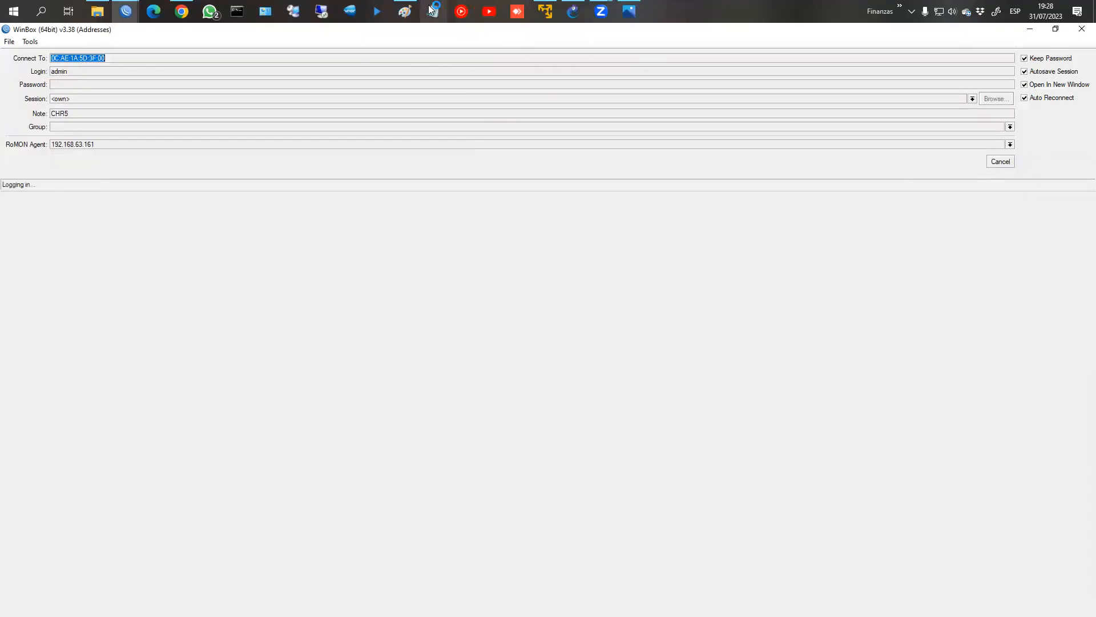
{"action": "left_click", "coordinate": [433, 10]}
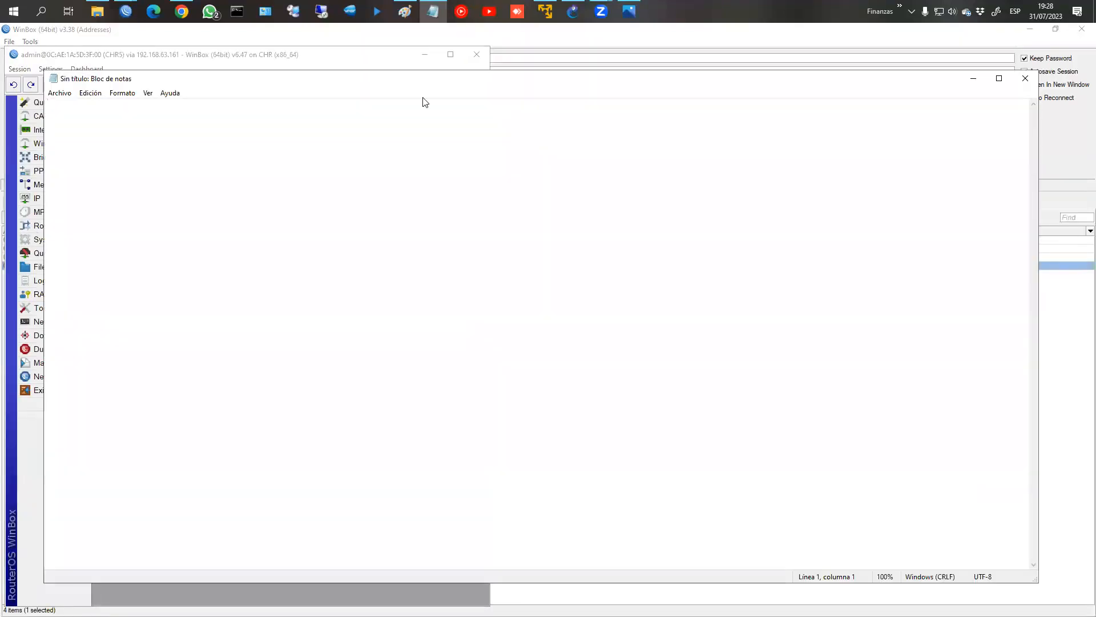
{"action": "type", "text": "1-"}
{"action": "type", "text": "Crear u"}
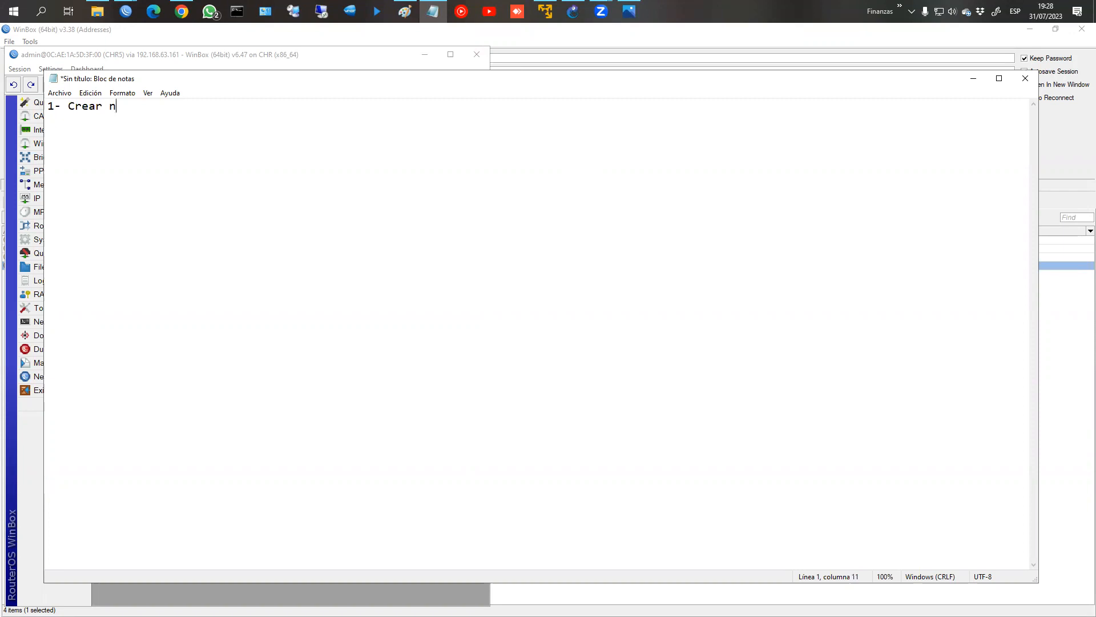
{"action": "type", "text": "na interfaz de loopback"}
{"action": "key", "text": "Return"}
Step: Add the second checklist line "2- Conf. inter loopback con el Router-ID"
{"action": "type", "text": "2"}
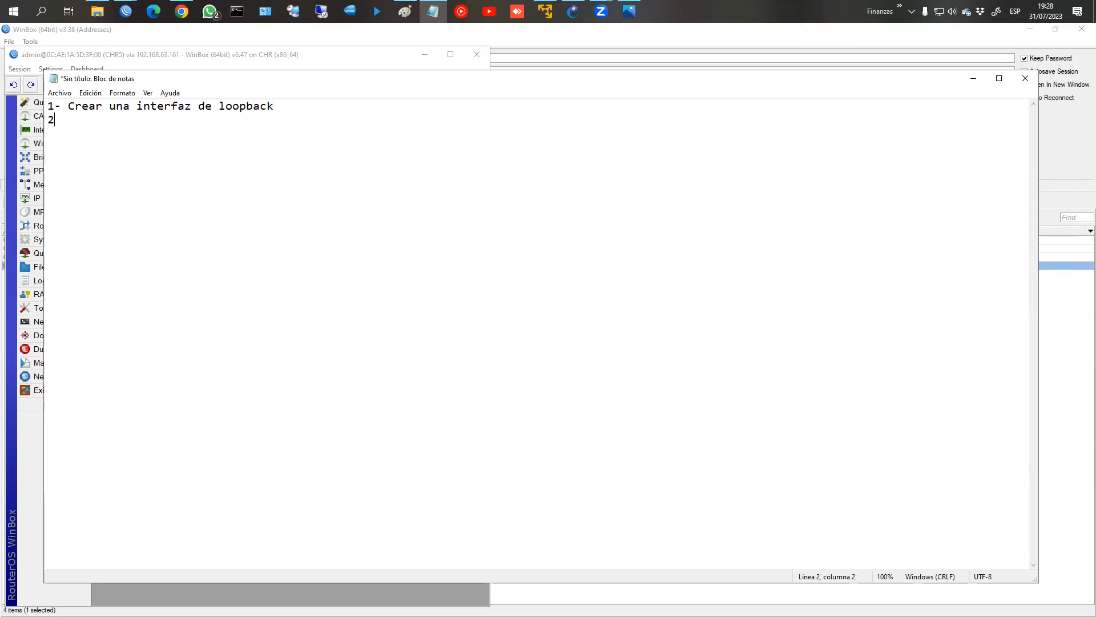
{"action": "type", "text": "- Conf. "}
{"action": "type", "text": "inter"}
{"action": "type", "text": " lool"}
{"action": "key", "text": "BackSpace"}
{"action": "type", "text": "pback "}
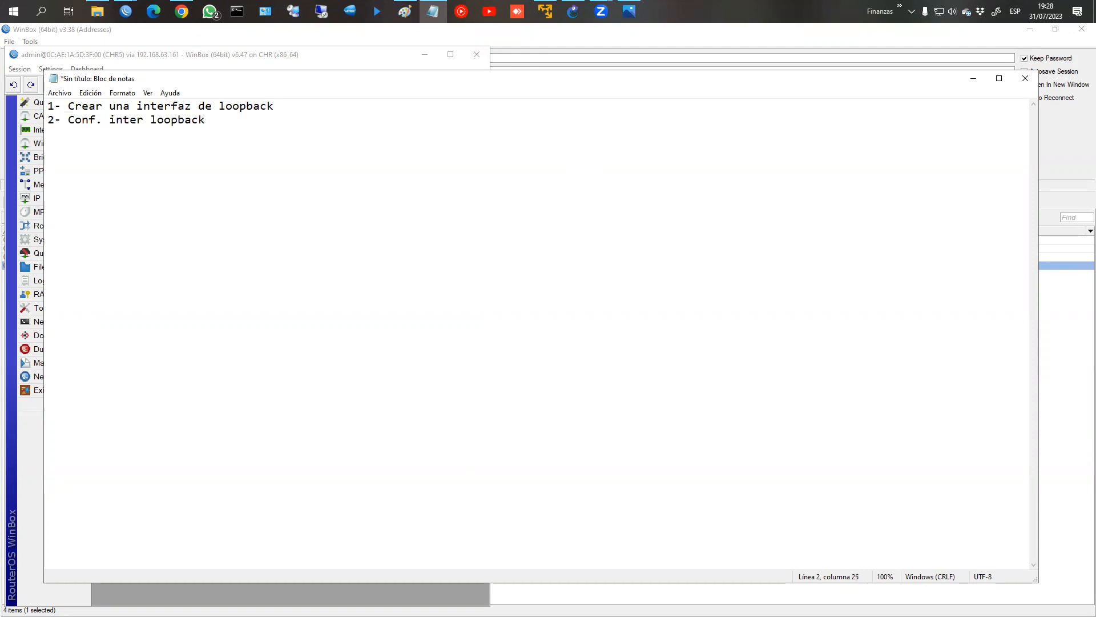
{"action": "type", "text": "con el Router-ID"}
{"action": "key", "text": "Return"}
Step: Add the third checklist line "3- COnf. instancia (Router-ID)"
{"action": "type", "text": "3"}
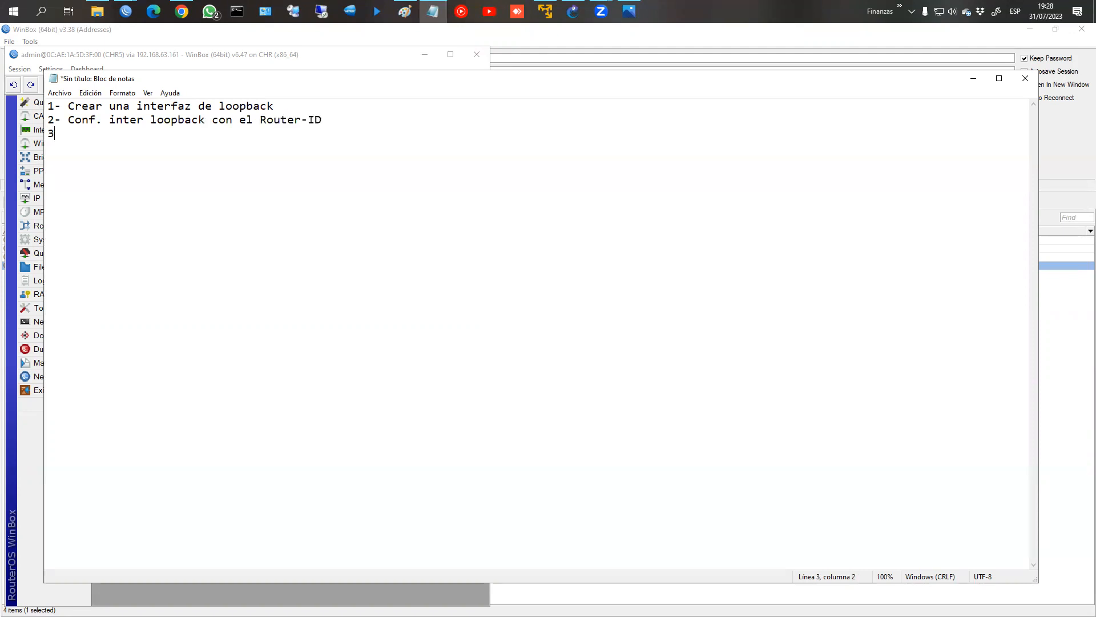
{"action": "type", "text": "- COnf. "}
{"action": "type", "text": "instala"}
{"action": "key", "text": "BackSpace"}
{"action": "key", "text": "BackSpace"}
{"action": "key", "text": "BackSpace"}
{"action": "type", "text": "ancia (Router"}
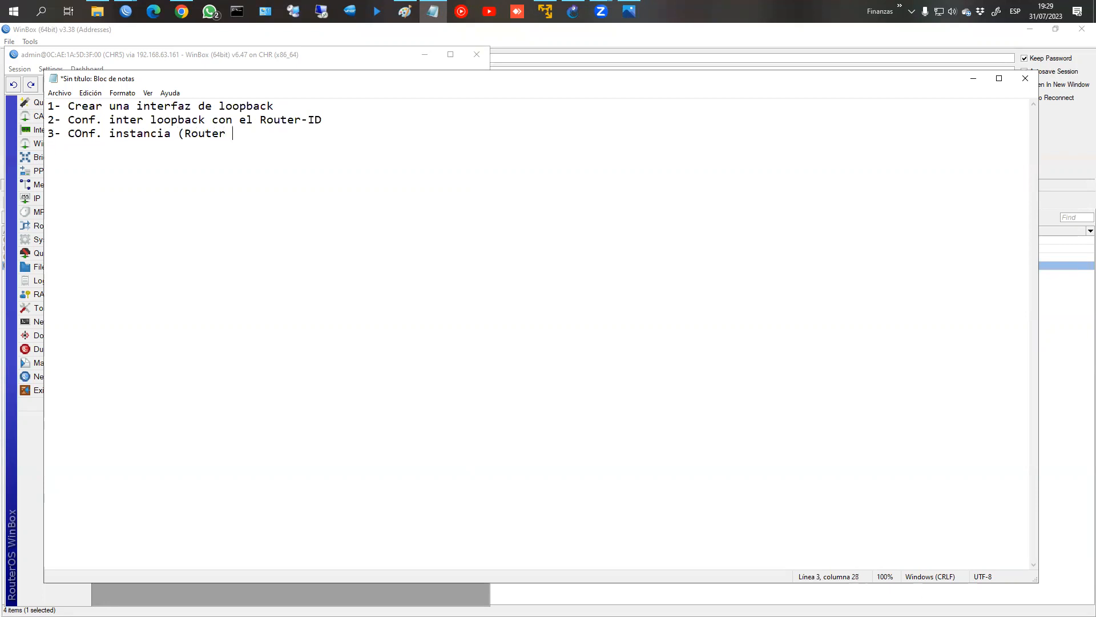
{"action": "key", "text": "BackSpace"}
{"action": "type", "text": "-ID) "}
Step: Add the checklist lines "4- Conf. área" and "5- Networks"
{"action": "type", "text": "4-"}
{"action": "type", "text": " Conf. área"}
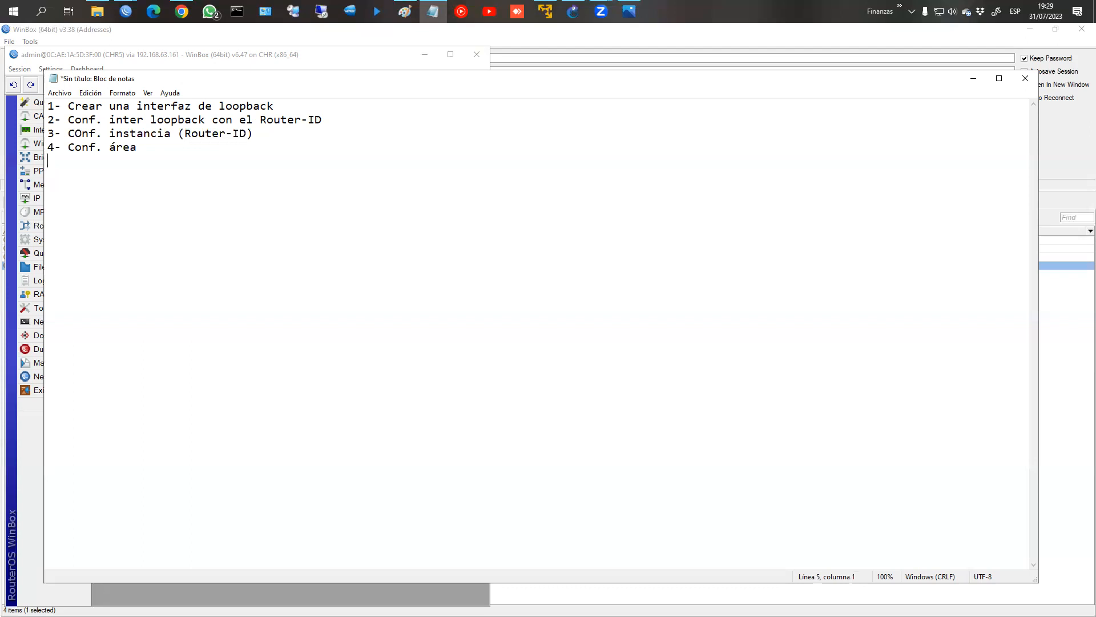
{"action": "type", "text": "5-"}
{"action": "type", "text": "N"}
{"action": "type", "text": "E"}
{"action": "key", "text": "BackSpace"}
{"action": "type", "text": "etwork"}
{"action": "key", "text": "BackSpace"}
{"action": "type", "text": "s "}
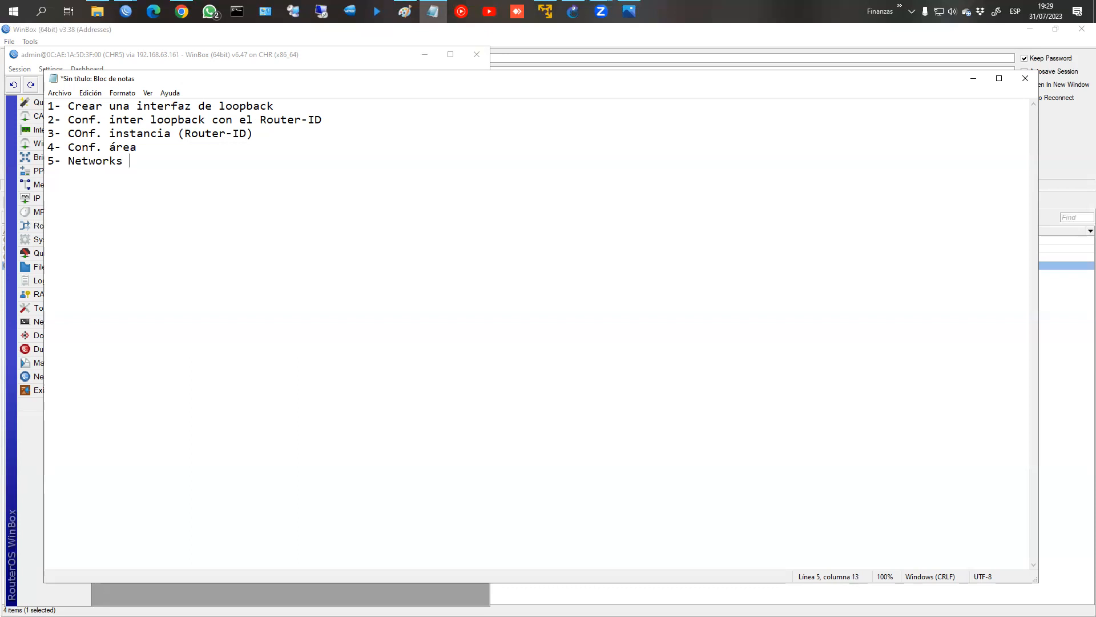
Step: Add the final checklist line "6- Interfaces (marcamos las pasivas)"
{"action": "type", "text": "6 -"}
{"action": "key", "text": "BackSpace"}
{"action": "key", "text": "BackSpace"}
{"action": "type", "text": "- IN"}
{"action": "key", "text": "BackSpace"}
{"action": "type", "text": "nterafc"}
{"action": "key", "text": "BackSpace"}
{"action": "key", "text": "BackSpace"}
{"action": "key", "text": "BackSpace"}
{"action": "type", "text": "faces (marcamos las pasivas)"}
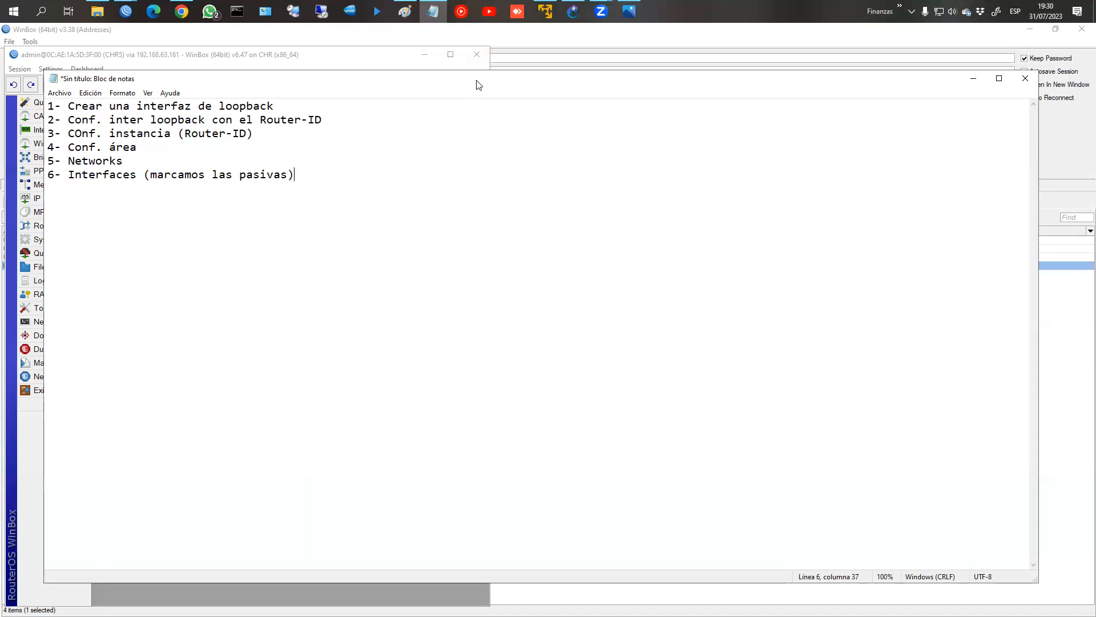
Step: Move the notes aside and open the IP address list in the CHR2 WinBox session
{"action": "left_click_drag", "start_coordinate": [479, 85], "coordinate": [1095, 85]}
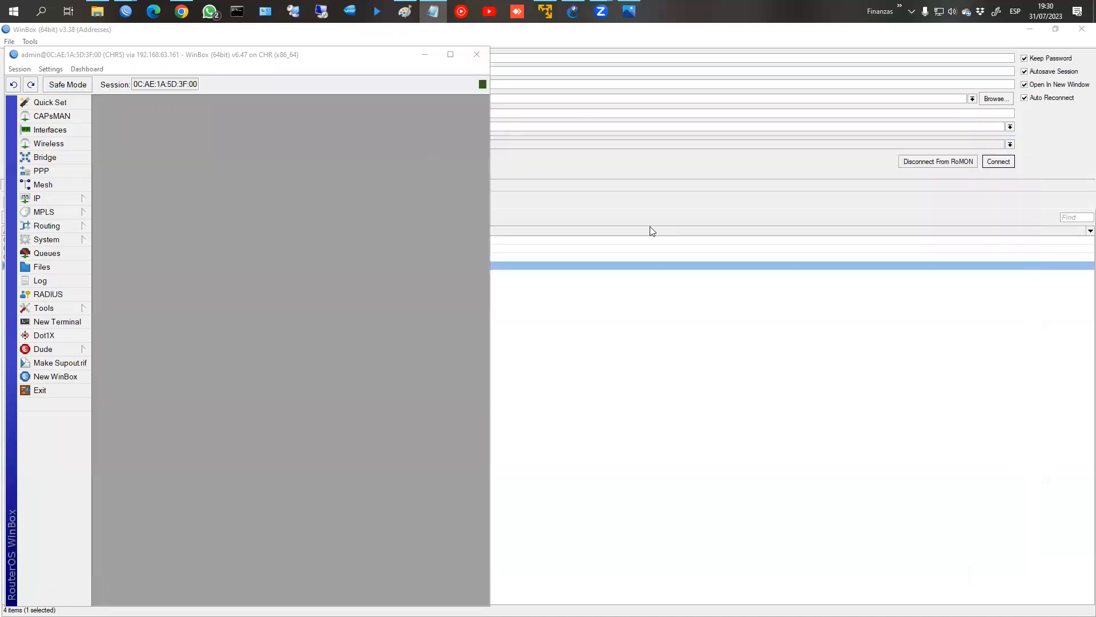
{"action": "left_click", "coordinate": [572, 10]}
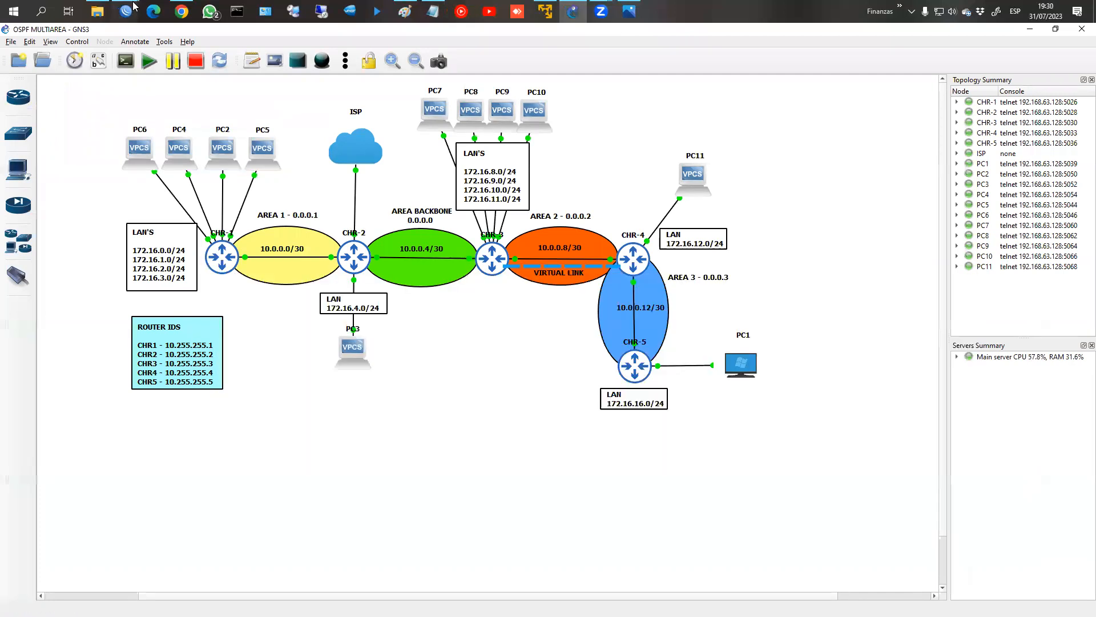
{"action": "mouse_move", "coordinate": [126, 11]}
{"action": "left_click", "coordinate": [153, 63]}
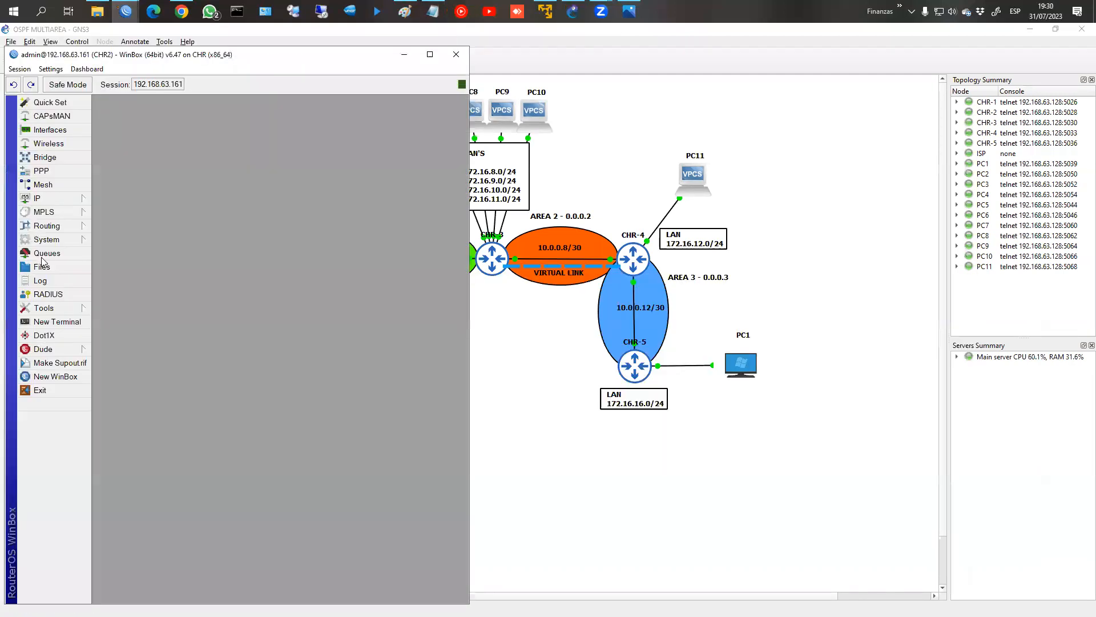
{"action": "left_click", "coordinate": [57, 198]}
{"action": "left_click", "coordinate": [111, 226]}
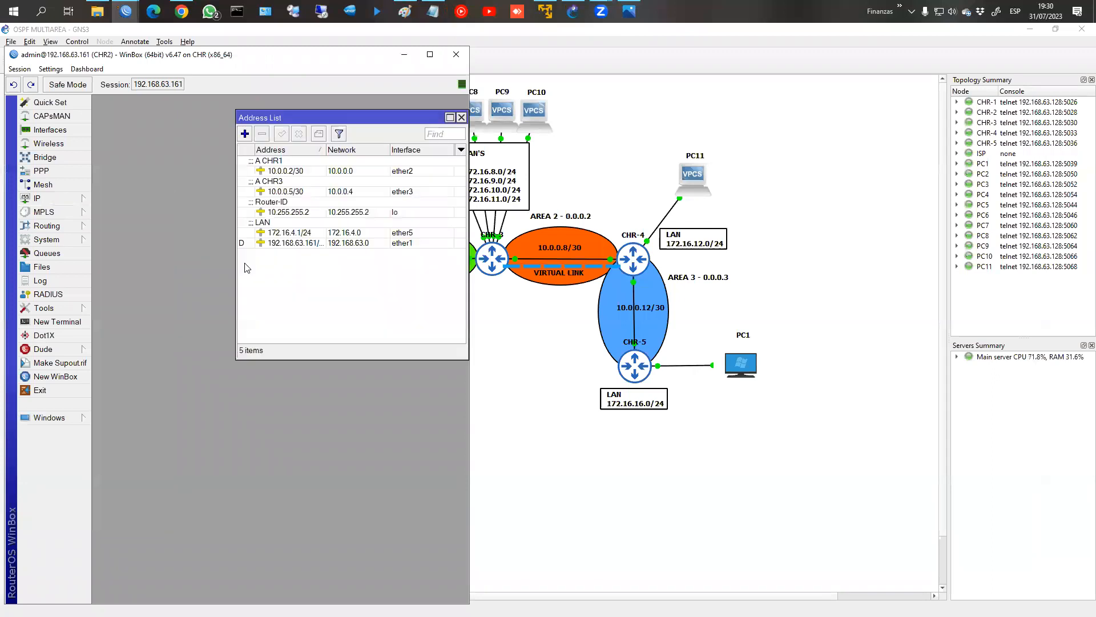
Step: Review the CHR1 and CHR3 link, Router-ID and LAN addresses assigned on CHR2
{"action": "left_click", "coordinate": [278, 171]}
{"action": "left_click", "coordinate": [278, 190]}
{"action": "left_click", "coordinate": [277, 208]}
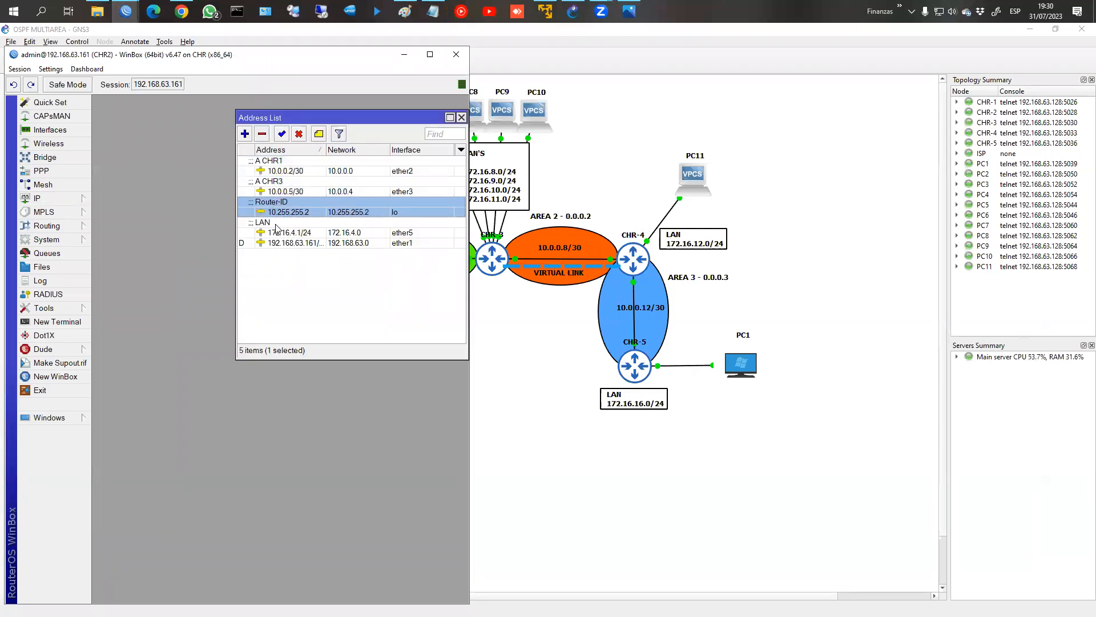
{"action": "left_click", "coordinate": [279, 232]}
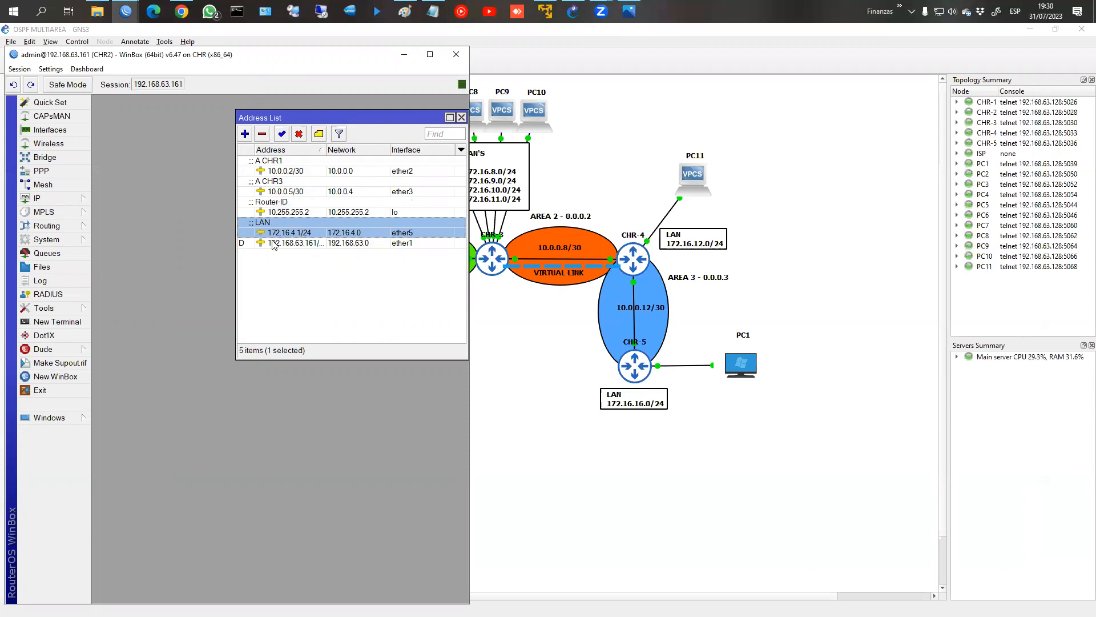
{"action": "left_click", "coordinate": [280, 202]}
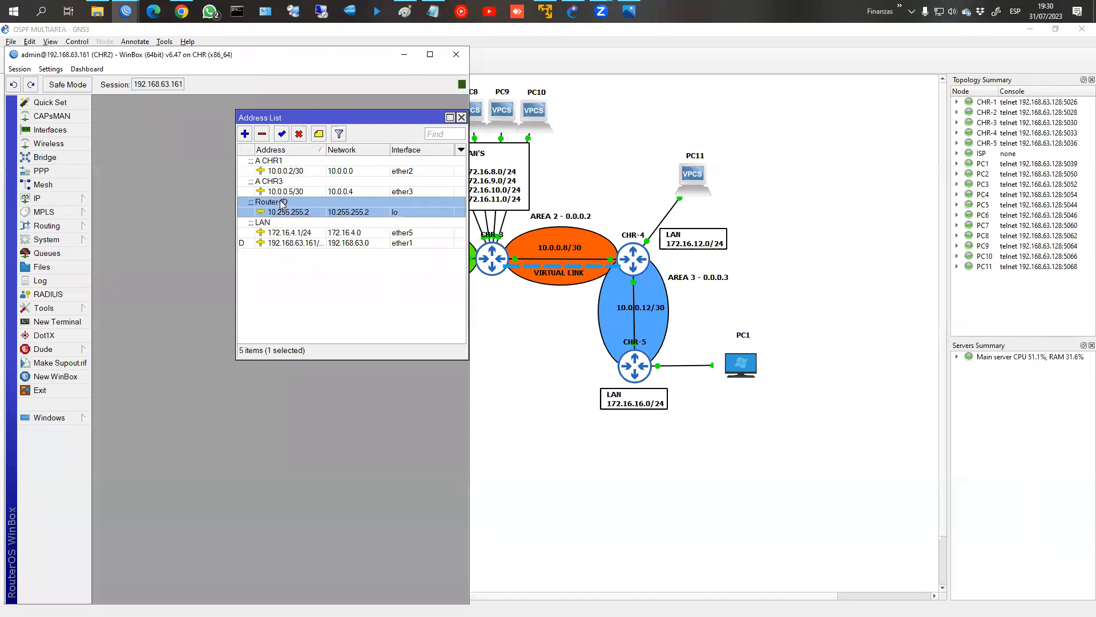
Step: Switch to the GNS3 topology and check the ROUTER IDS note
{"action": "left_click", "coordinate": [488, 359]}
{"action": "key", "text": "ctrl+2"}
{"action": "mouse_move", "coordinate": [163, 316]}
{"action": "left_mouse_down"}
{"action": "mouse_move", "coordinate": [241, 420]}
{"action": "mouse_move", "coordinate": [112, 309]}
{"action": "left_mouse_up"}
{"action": "key", "text": "Escape"}
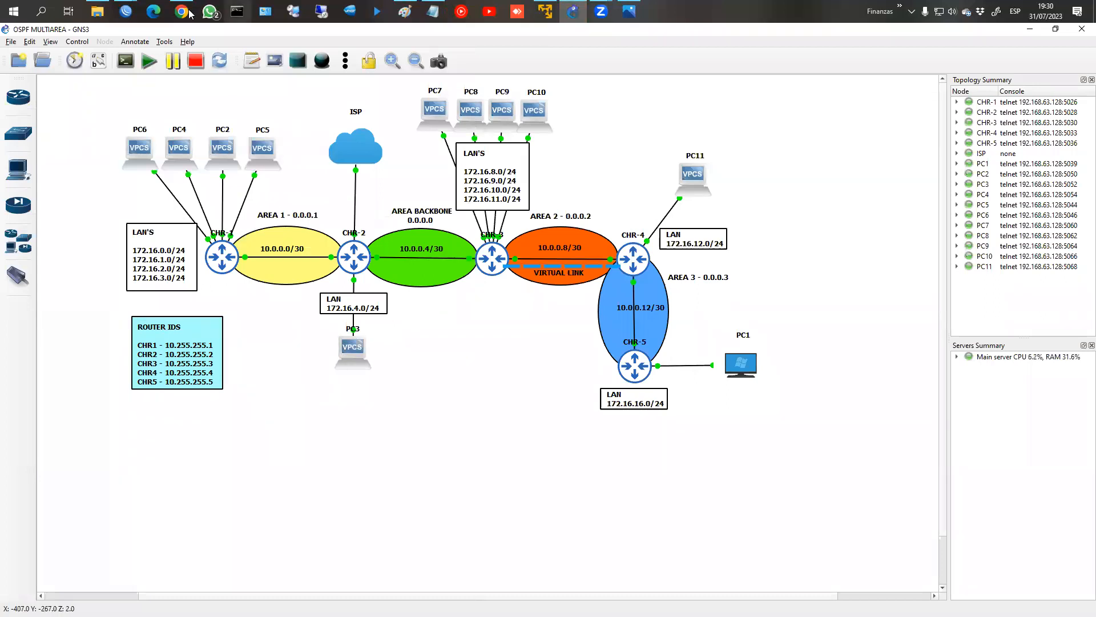
Step: Return to the CHR2 WinBox session, widen its window and move the address list out of the way
{"action": "mouse_move", "coordinate": [126, 11]}
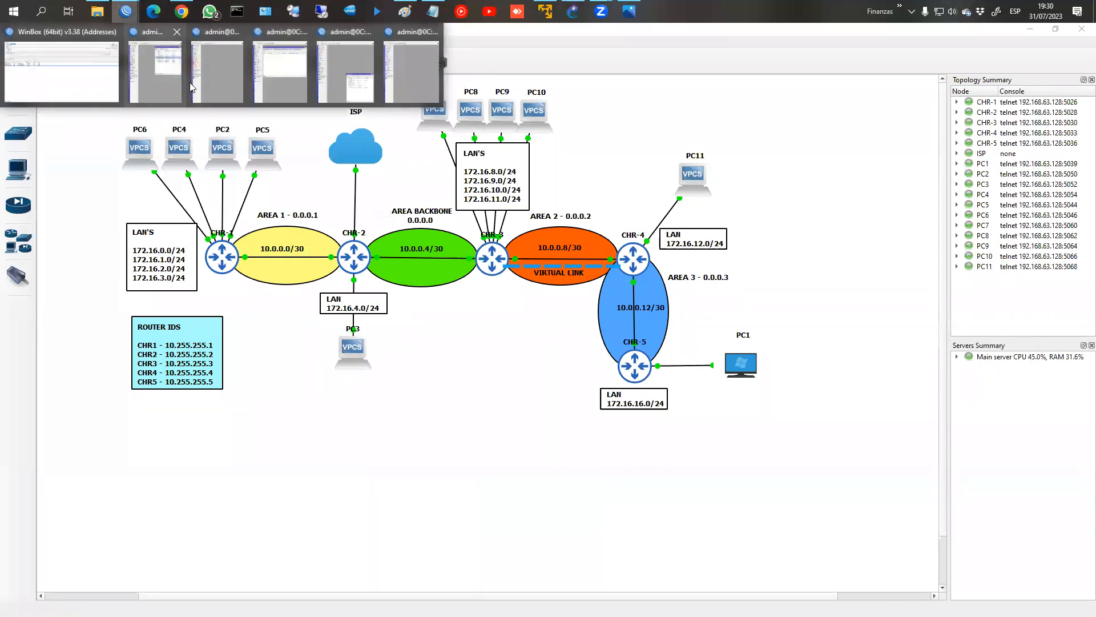
{"action": "left_click", "coordinate": [164, 72]}
{"action": "left_click", "coordinate": [354, 113]}
{"action": "left_click_drag", "start_coordinate": [354, 112], "coordinate": [300, 113]}
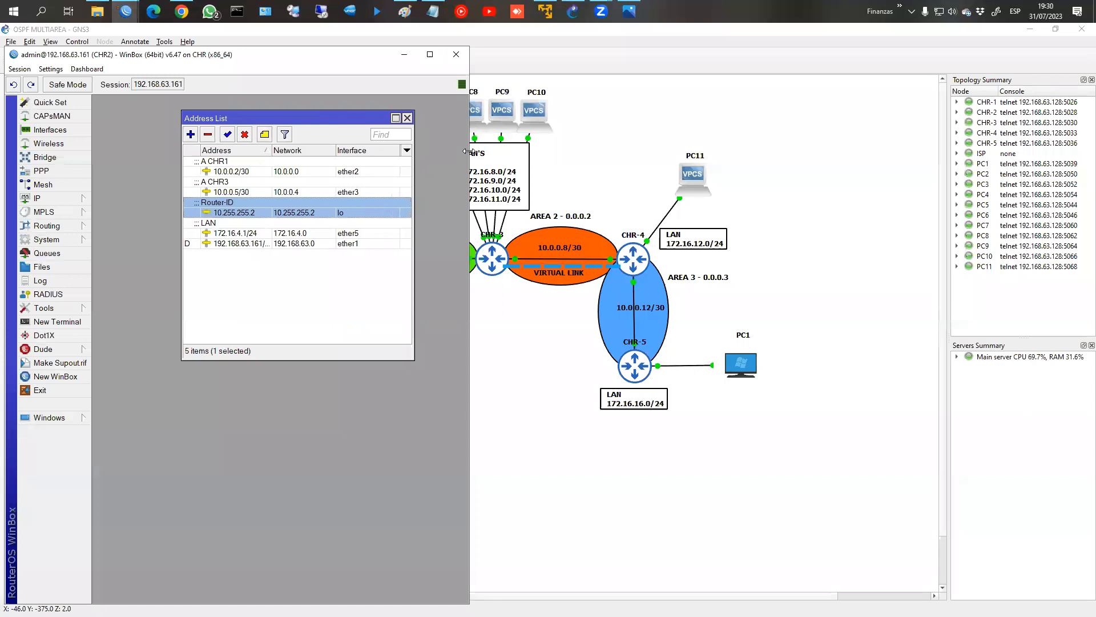
{"action": "left_click_drag", "start_coordinate": [467, 151], "coordinate": [507, 152]}
{"action": "left_click_drag", "start_coordinate": [365, 125], "coordinate": [446, 362]}
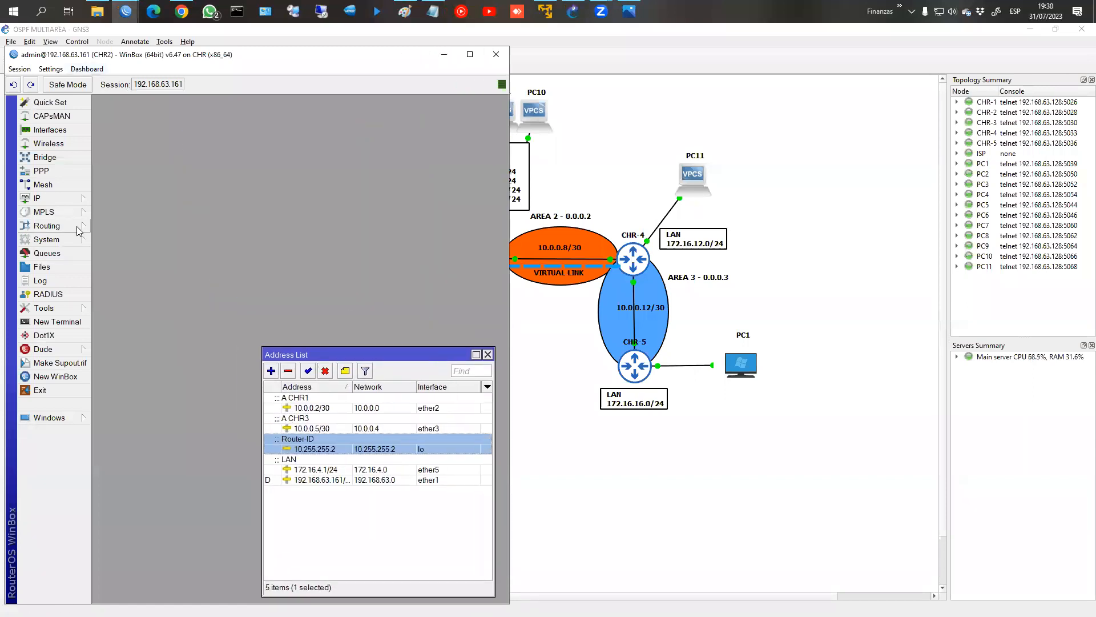
Step: Open CHR2's OSPF settings and show the list of instances
{"action": "left_click", "coordinate": [78, 227]}
{"action": "left_click", "coordinate": [128, 284]}
{"action": "left_click", "coordinate": [112, 120]}
{"action": "left_click", "coordinate": [114, 119]}
{"action": "left_click", "coordinate": [149, 121]}
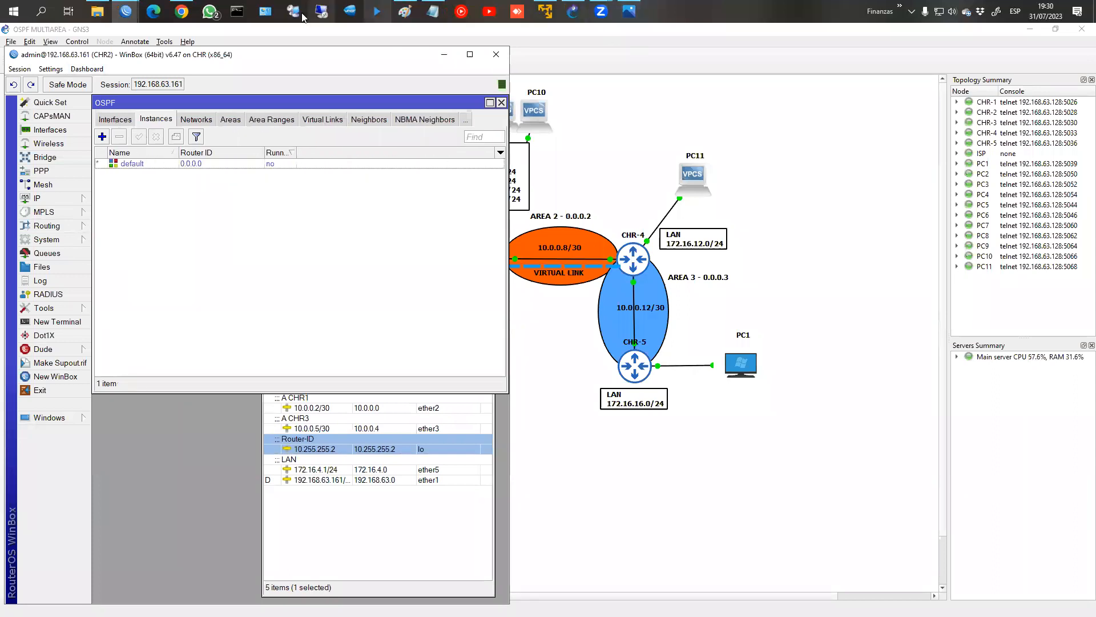
Step: Bring back the Notepad checklist and resize its window to fit beside the CHR2 session
{"action": "left_click", "coordinate": [433, 13]}
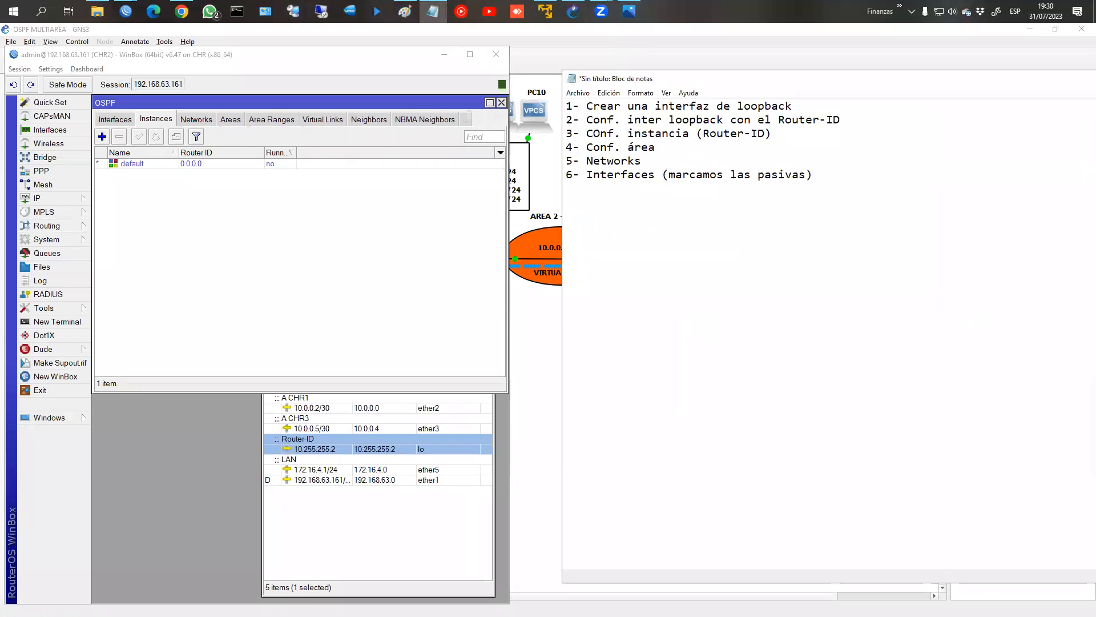
{"action": "left_click_drag", "start_coordinate": [1095, 71], "coordinate": [849, 147]}
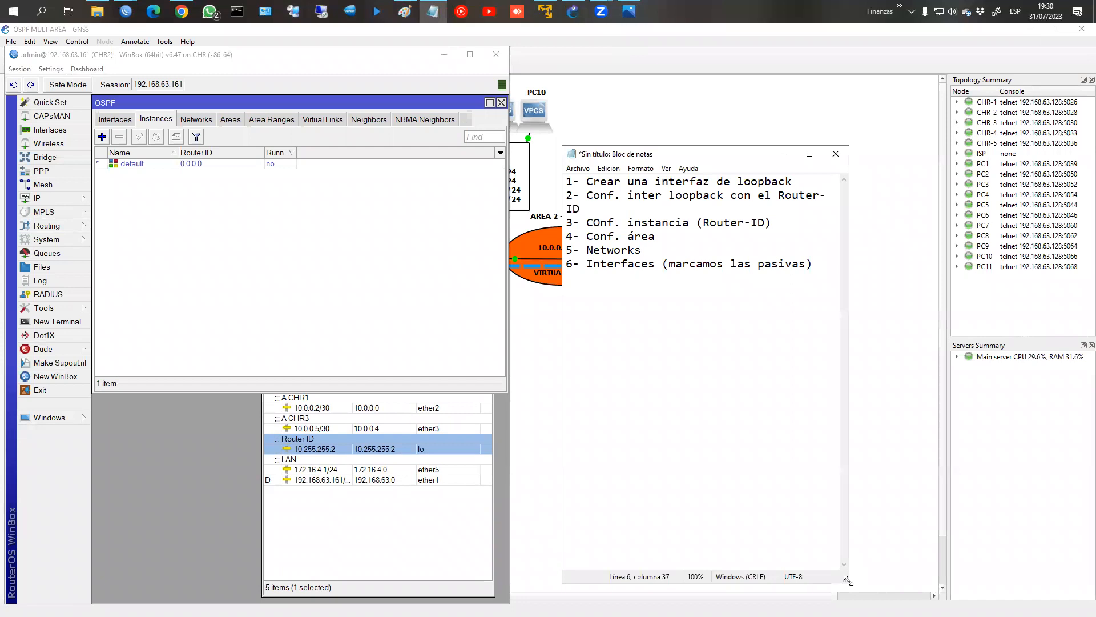
{"action": "left_click_drag", "start_coordinate": [848, 581], "coordinate": [906, 348]}
Step: Mark checklist items 1 and 2 with an X, and insert "IP" after "Conf." in item 2
{"action": "left_click", "coordinate": [812, 181]}
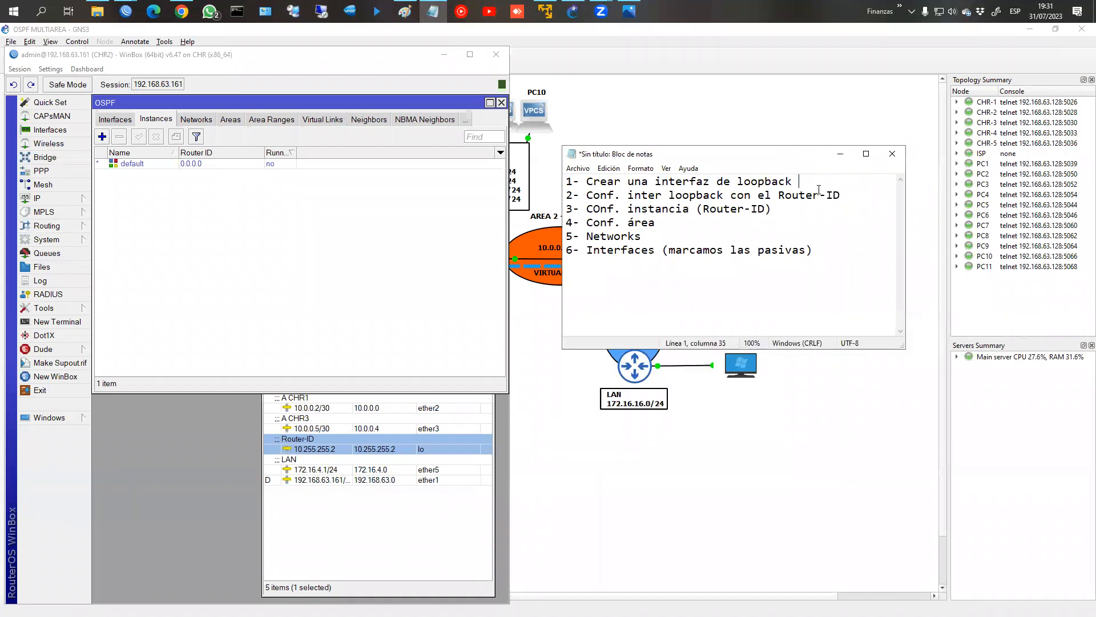
{"action": "type", "text": "X"}
{"action": "left_click", "coordinate": [865, 196]}
{"action": "left_click", "coordinate": [623, 196]}
{"action": "type", "text": "IP"}
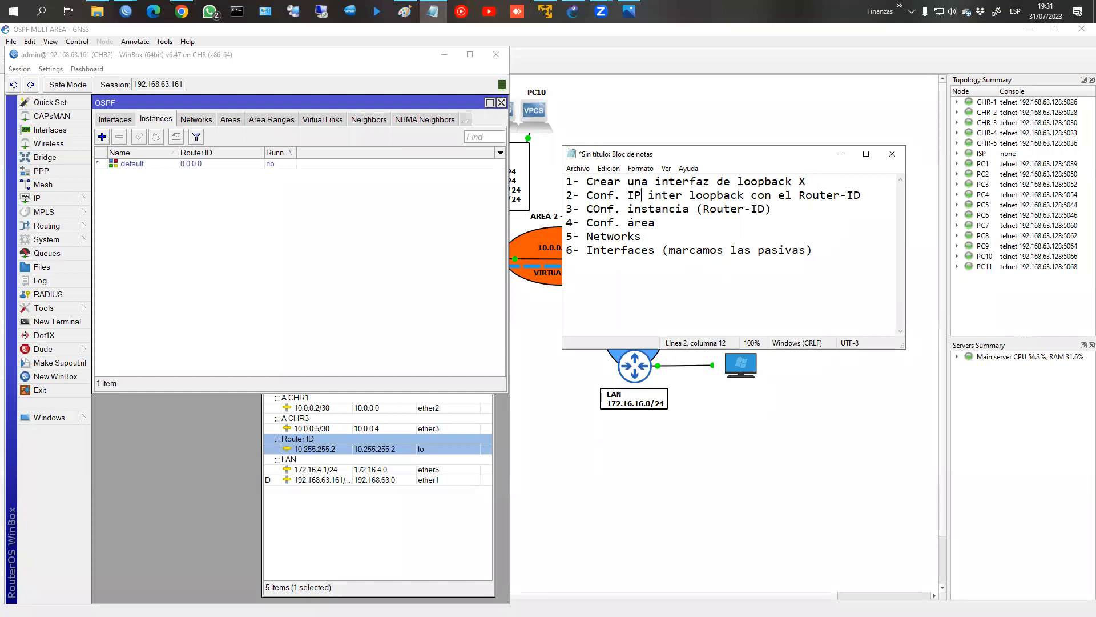
{"action": "left_click", "coordinate": [872, 197]}
{"action": "type", "text": "X"}
{"action": "left_click", "coordinate": [845, 209]}
Step: Set the Router ID of CHR2's default OSPF instance to 10.255.255.2
{"action": "left_click", "coordinate": [161, 165]}
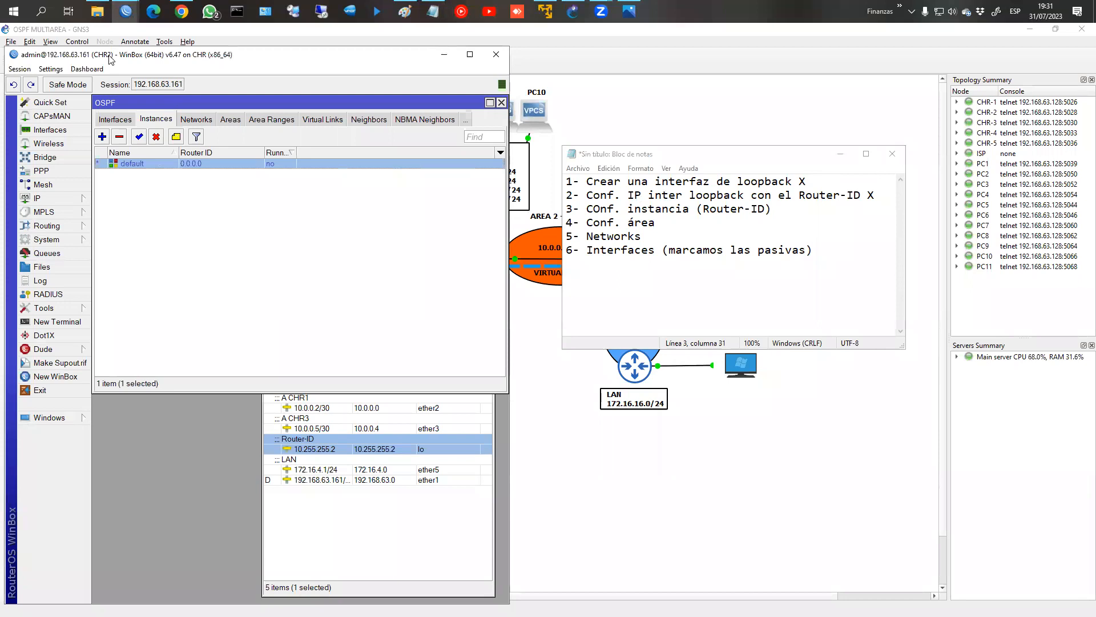
{"action": "key", "text": "ctrl+2"}
{"action": "mouse_move", "coordinate": [112, 45]}
{"action": "left_mouse_down"}
{"action": "mouse_move", "coordinate": [106, 65]}
{"action": "mouse_move", "coordinate": [109, 45]}
{"action": "left_mouse_up"}
{"action": "key", "text": "Escape"}
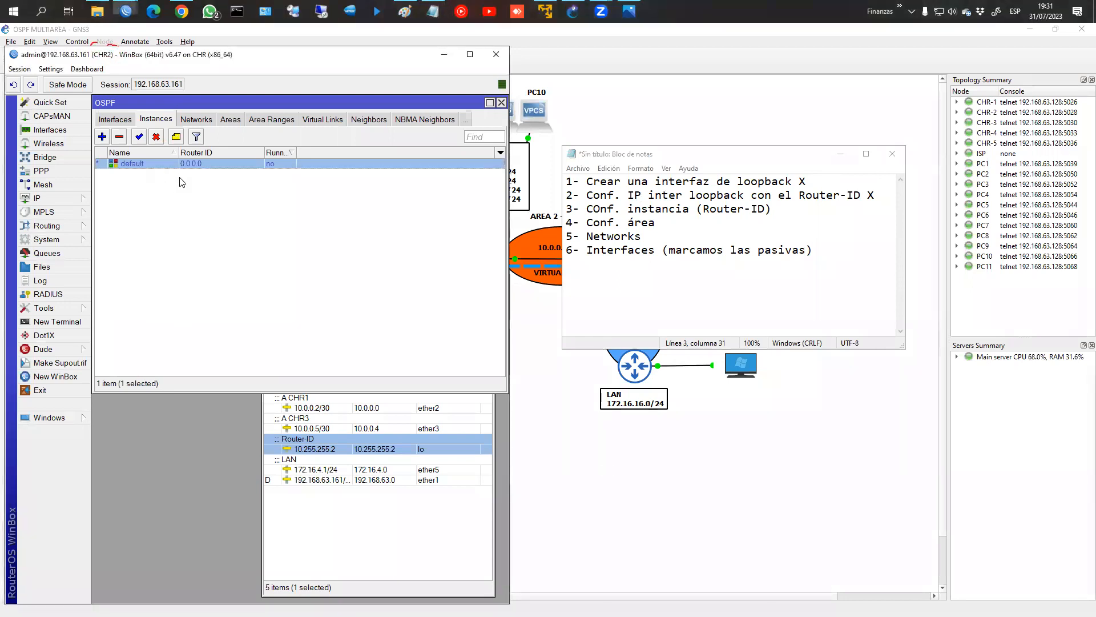
{"action": "double_click", "coordinate": [191, 165]}
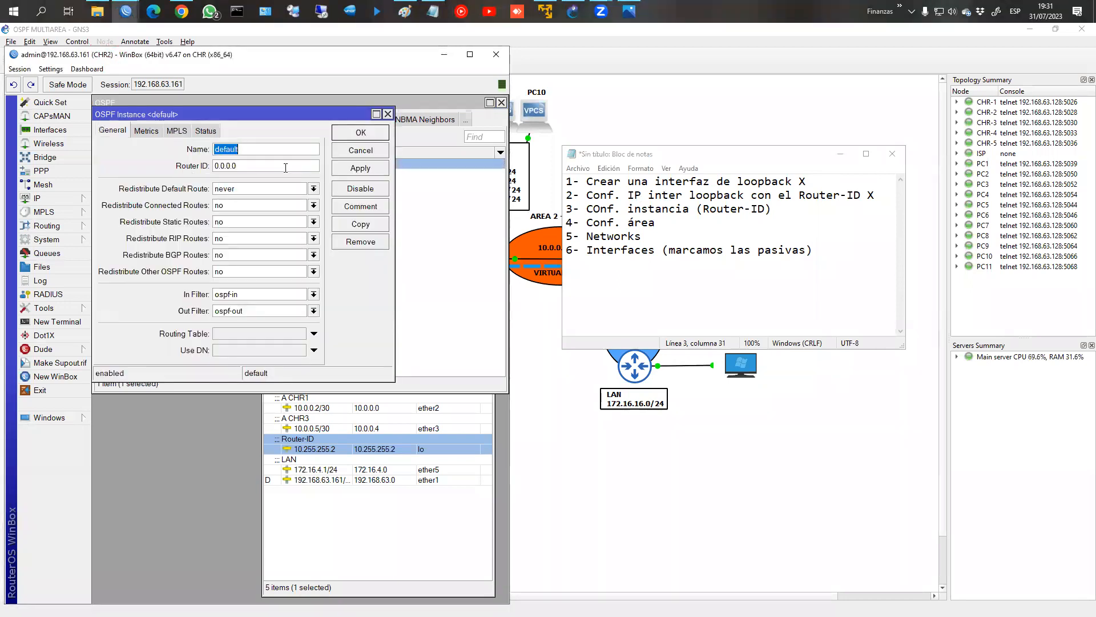
{"action": "key", "text": "Tab"}
{"action": "type", "text": "10.255.255.2"}
{"action": "left_click", "coordinate": [346, 135]}
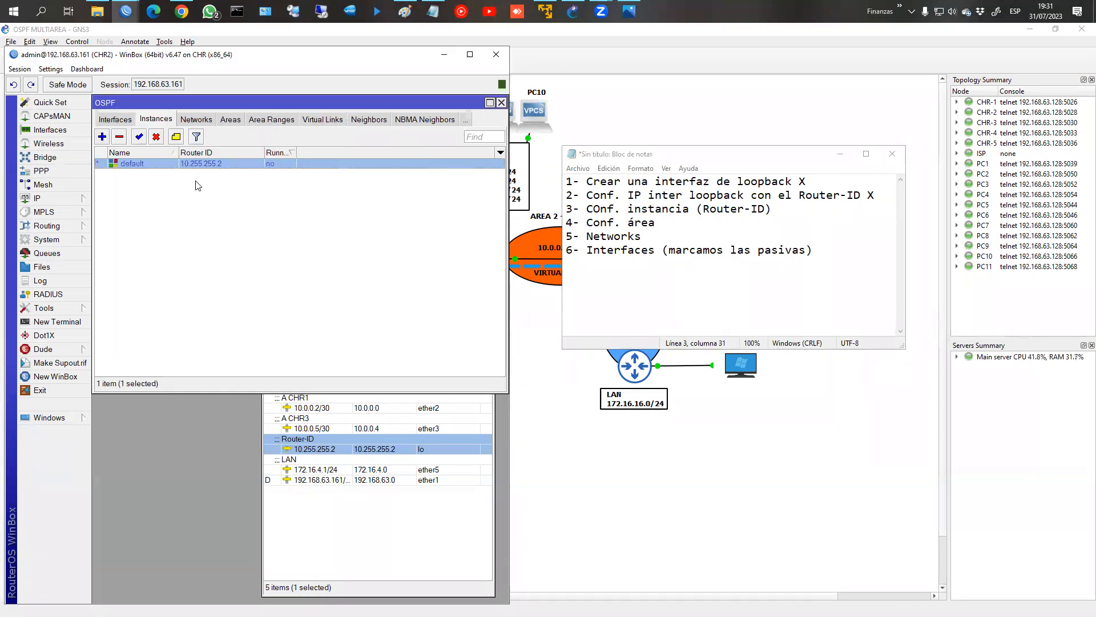
Step: Mark checklist item 3, the OSPF instance configuration, with an X
{"action": "left_click", "coordinate": [818, 215]}
{"action": "type", "text": "X"}
{"action": "left_click", "coordinate": [705, 225]}
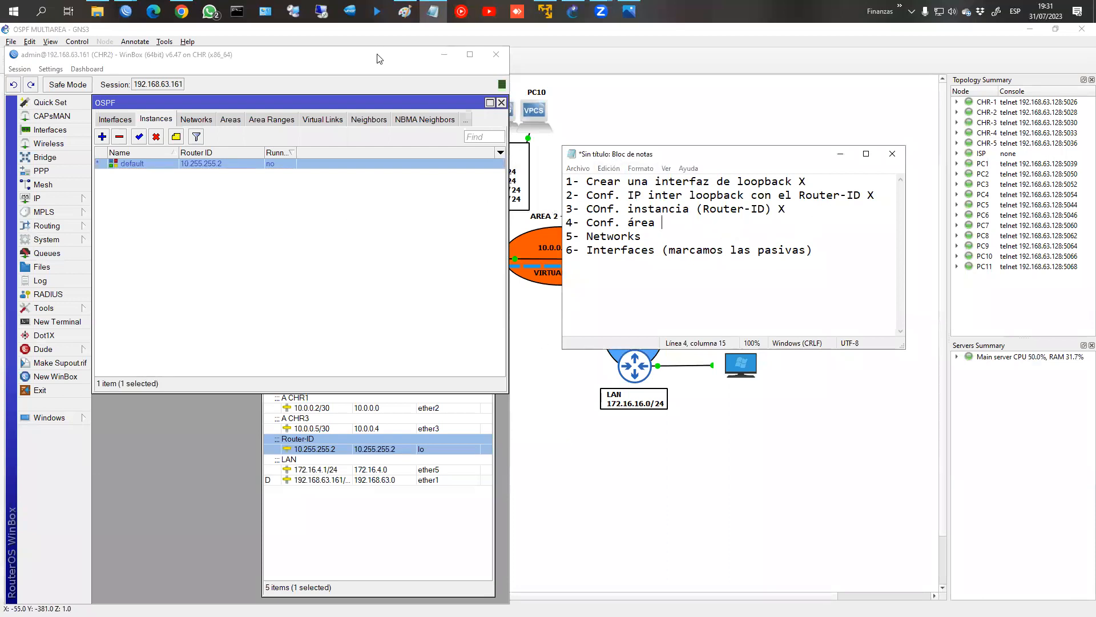
Step: Move the CHR2 session window off the topology and examine which areas CHR-2 connects
{"action": "left_click_drag", "start_coordinate": [377, 59], "coordinate": [871, 56]}
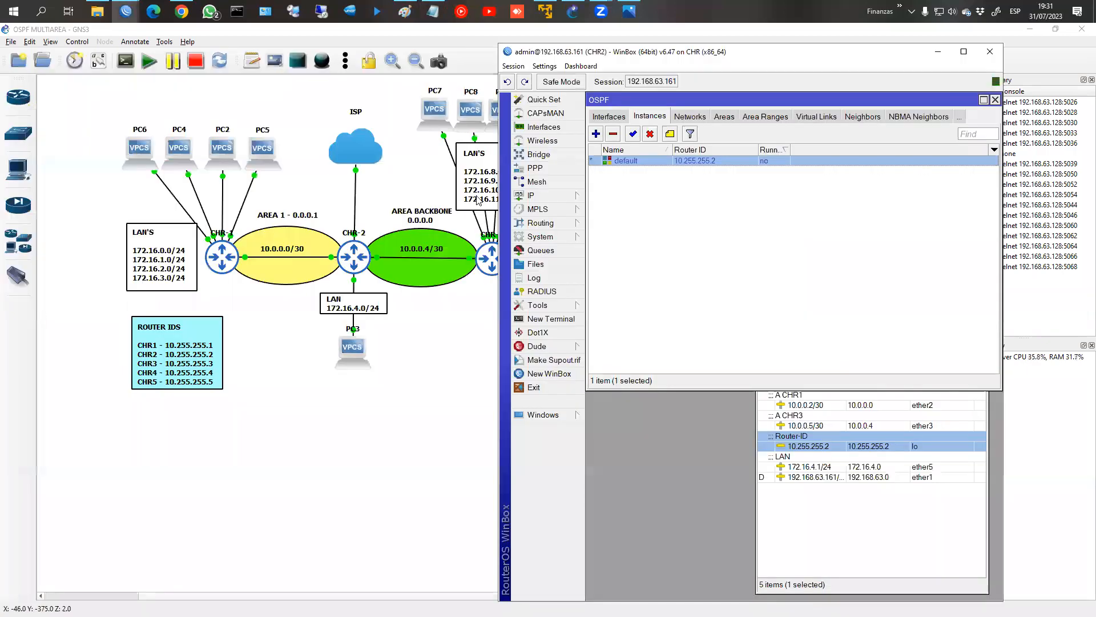
{"action": "mouse_move", "coordinate": [343, 215]}
{"action": "left_mouse_down"}
{"action": "mouse_move", "coordinate": [319, 294]}
{"action": "mouse_move", "coordinate": [361, 210]}
{"action": "left_mouse_up"}
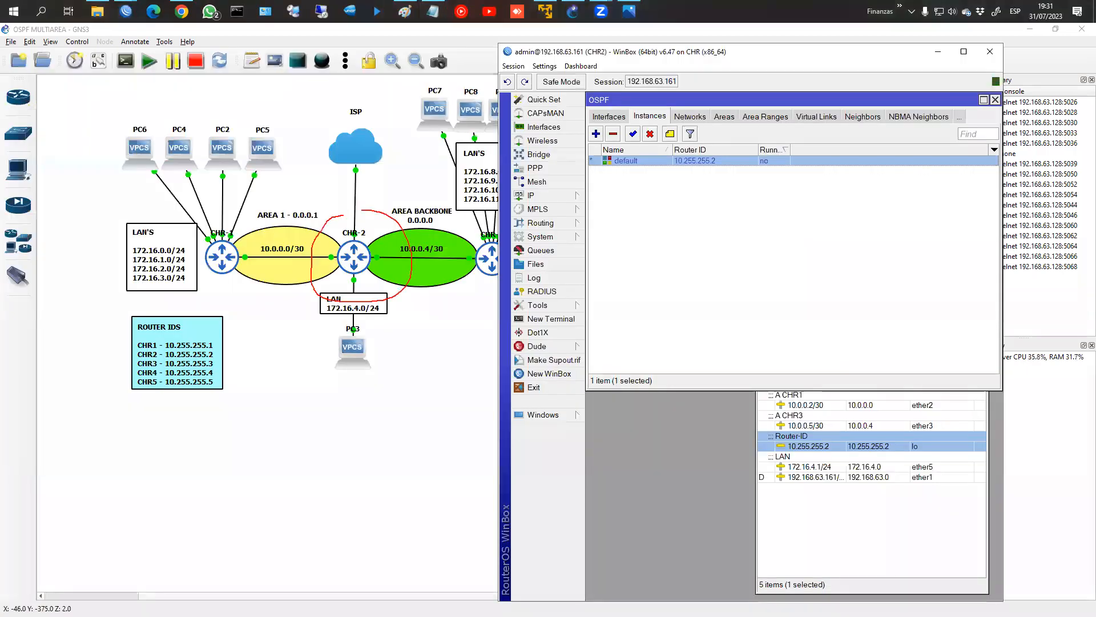
{"action": "key", "text": "Escape"}
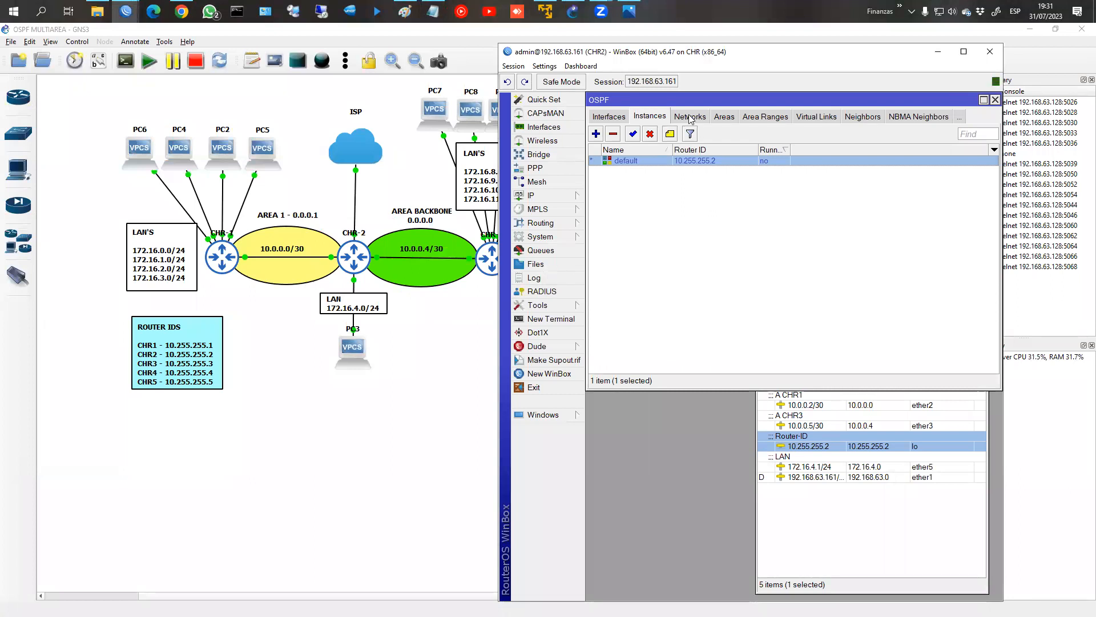
Step: Add an OSPF area named area1 with Area ID 0.0.0.1 to CHR2's default instance
{"action": "left_click", "coordinate": [715, 117]}
{"action": "double_click", "coordinate": [640, 162]}
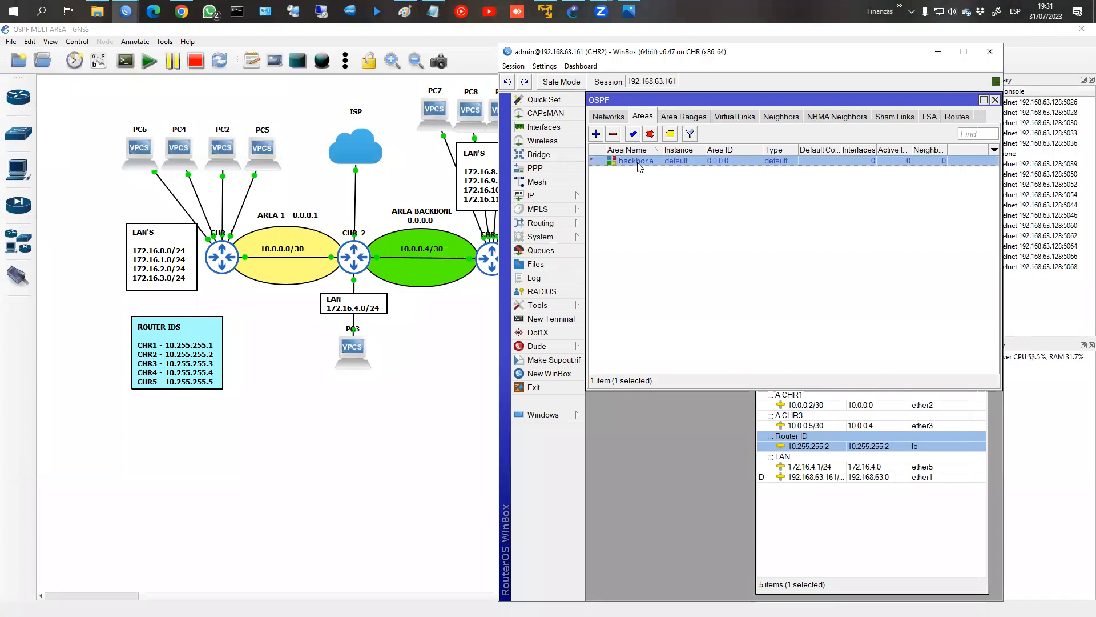
{"action": "left_click", "coordinate": [835, 155]}
{"action": "left_click", "coordinate": [596, 134]}
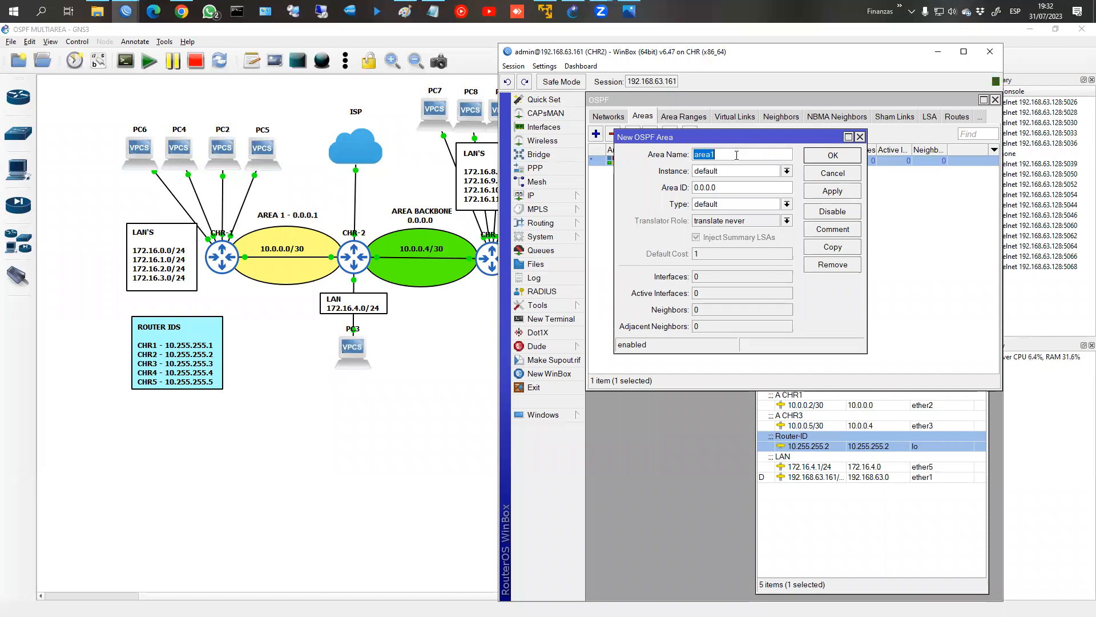
{"action": "key", "text": "Tab"}
{"action": "key", "text": "Tab"}
{"action": "key", "text": "Right"}
{"action": "key", "text": "shift+Left"}
{"action": "type", "text": "1"}
{"action": "left_click", "coordinate": [711, 154]}
{"action": "type", "text": "1"}
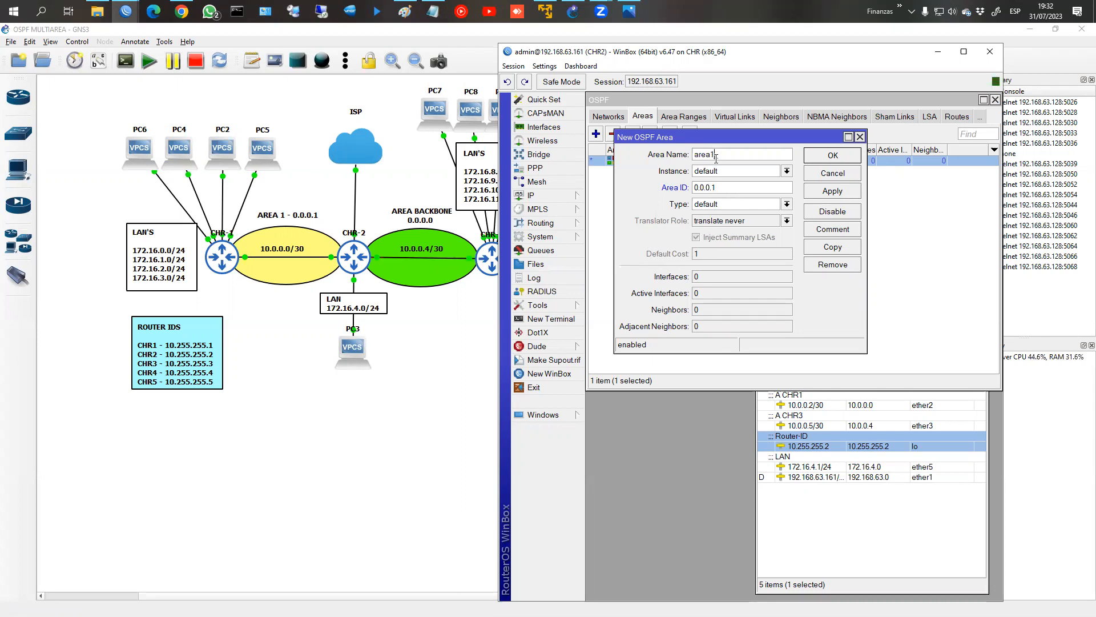
{"action": "left_click", "coordinate": [821, 160]}
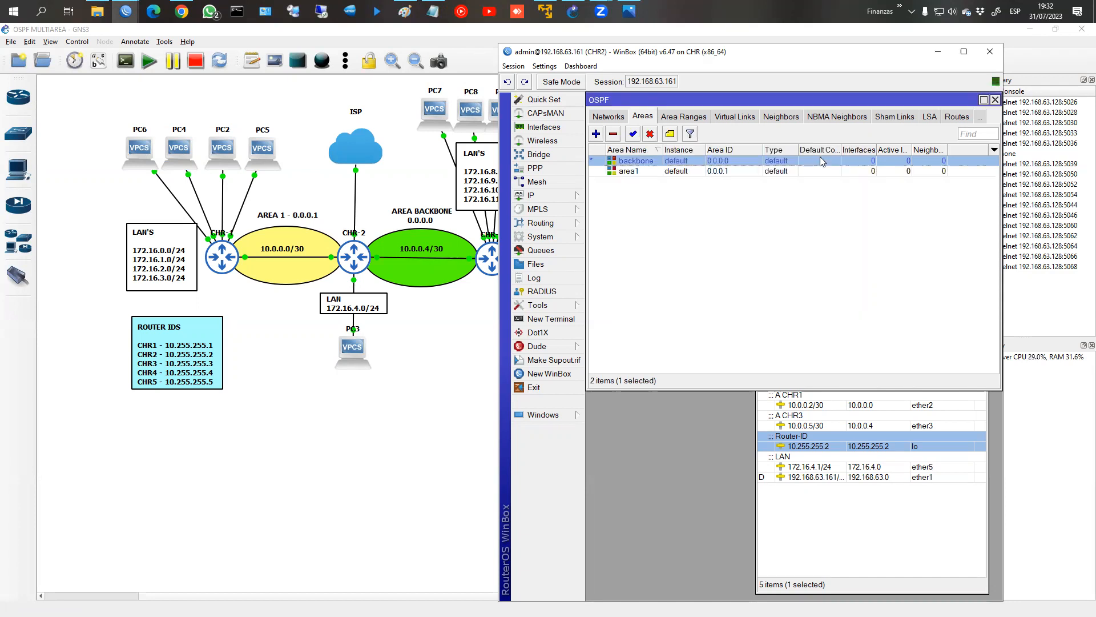
{"action": "left_click", "coordinate": [709, 170]}
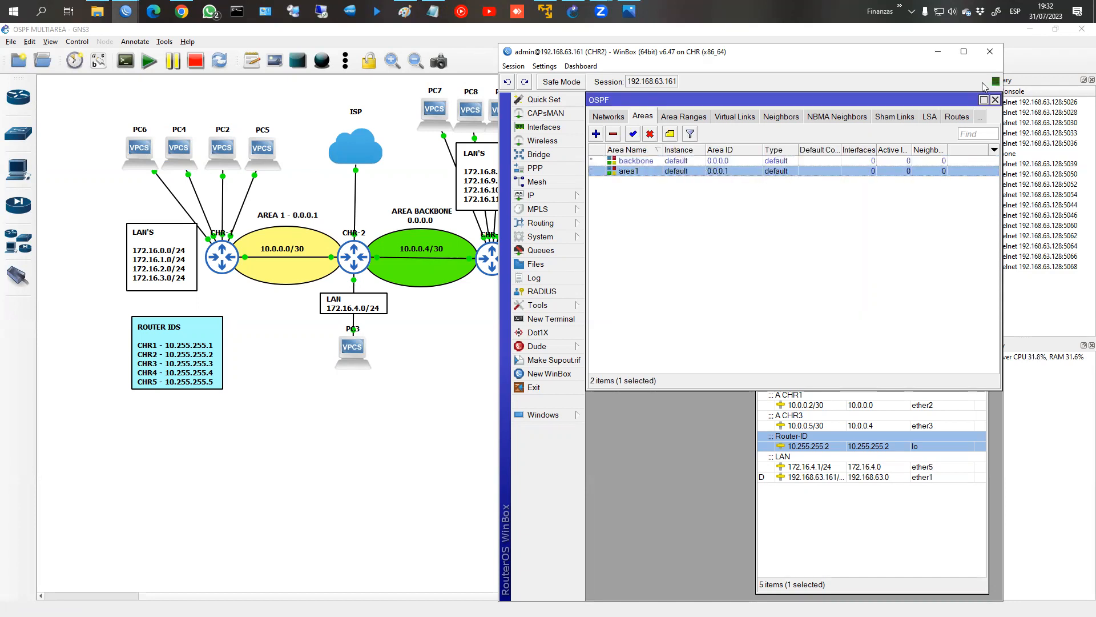
Step: Close the 3.jpg reference diagram, and mark checklist item 4, the area configuration, with an X, moving the checklist clear of the CHR2 session
{"action": "left_click", "coordinate": [631, 14]}
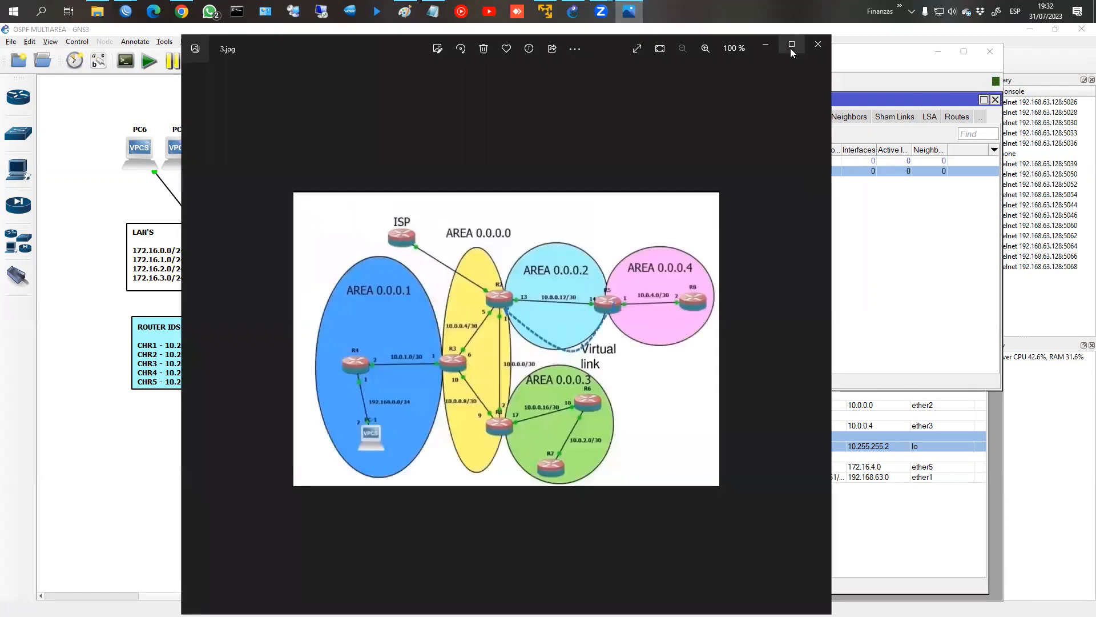
{"action": "left_click", "coordinate": [819, 44]}
{"action": "left_click", "coordinate": [443, 9]}
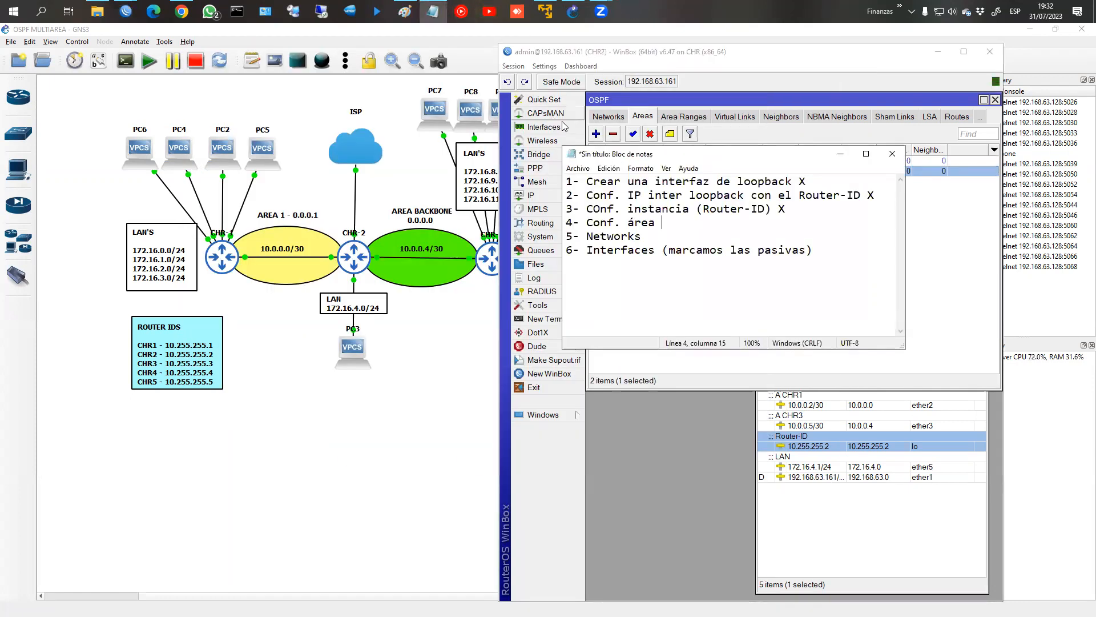
{"action": "type", "text": "X"}
{"action": "left_click_drag", "start_coordinate": [663, 158], "coordinate": [174, 78]}
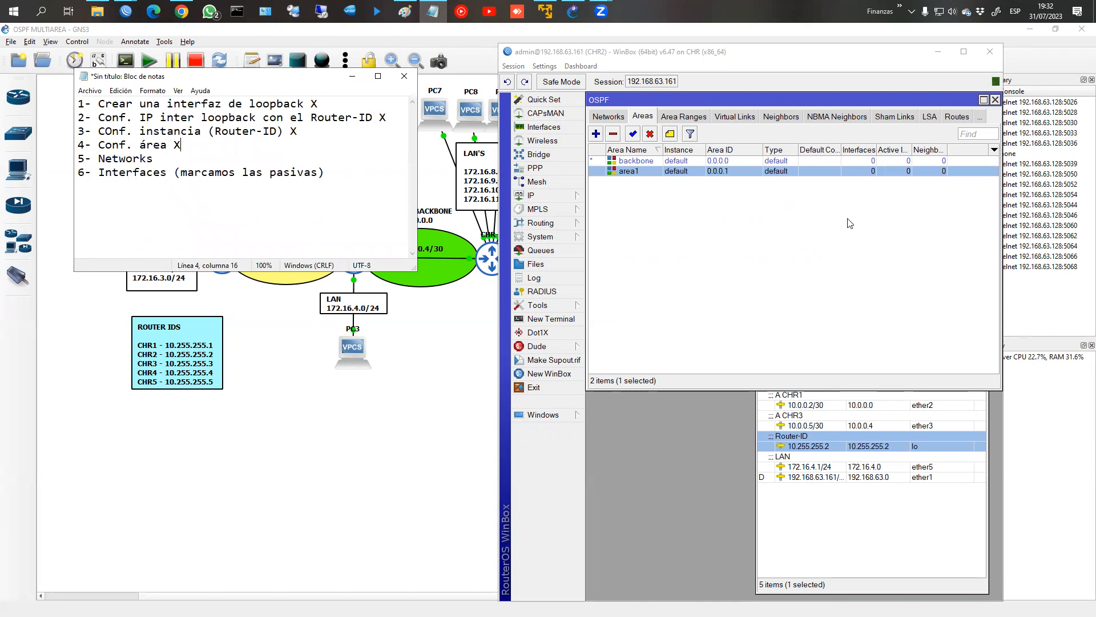
Step: Add the link network 10.0.0.0/30 to CHR2's OSPF networks in area1
{"action": "left_click", "coordinate": [618, 117]}
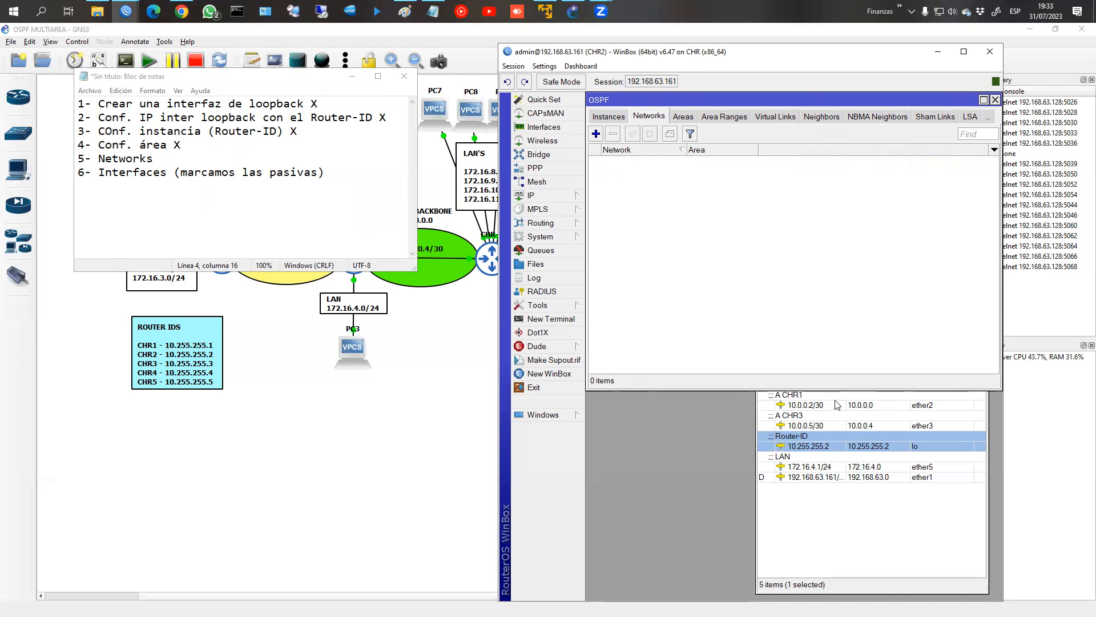
{"action": "key", "text": "ctrl+2"}
{"action": "left_click_drag", "start_coordinate": [841, 396], "coordinate": [899, 489]}
{"action": "key", "text": "Escape"}
{"action": "left_click", "coordinate": [595, 133]}
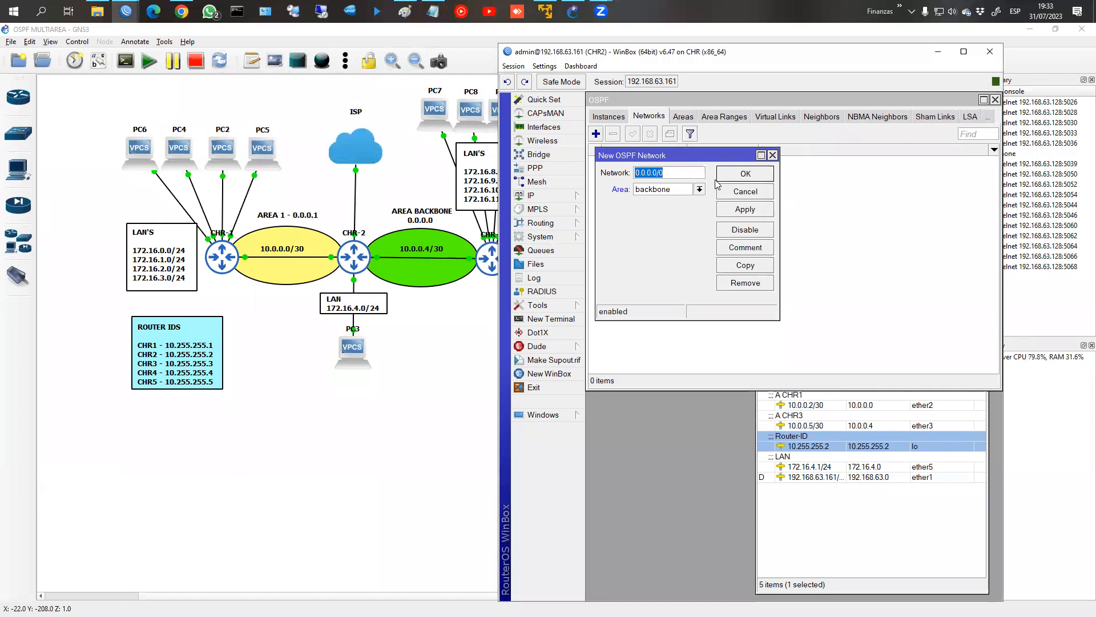
{"action": "type", "text": "10.0.0.0/30"}
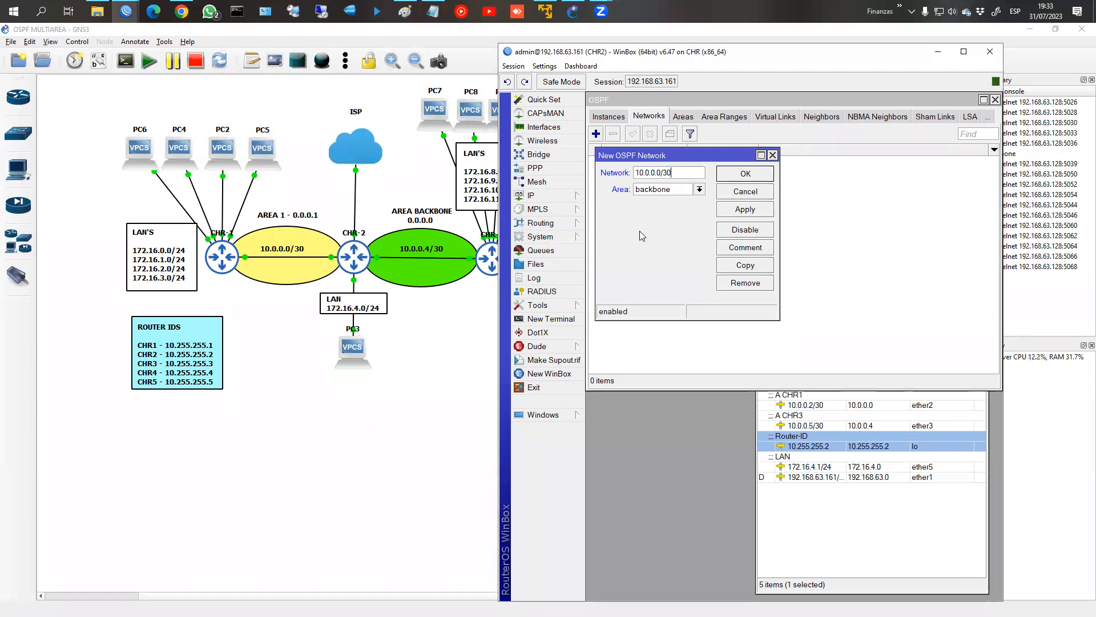
{"action": "left_click", "coordinate": [685, 193]}
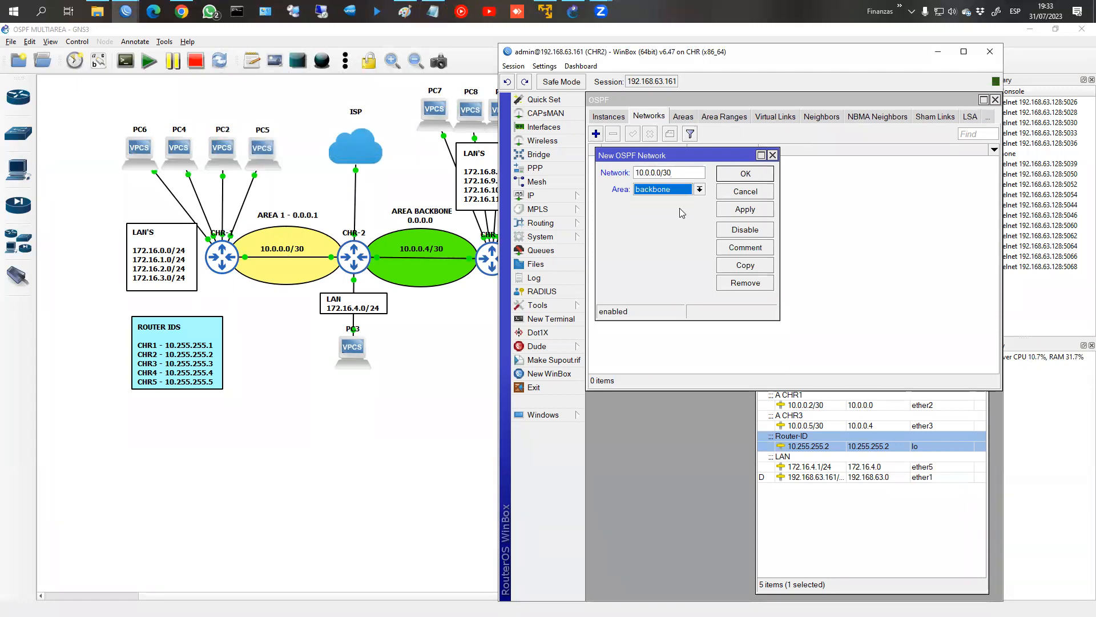
{"action": "left_click", "coordinate": [663, 201]}
{"action": "left_click", "coordinate": [745, 173]}
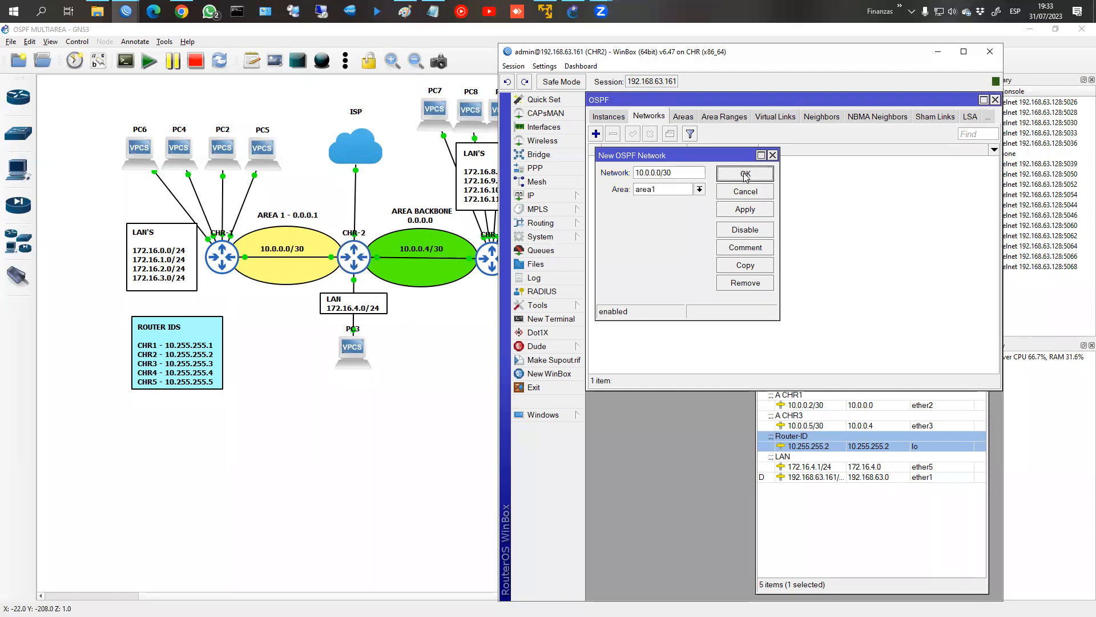
Step: Add the link network 10.0.0.4/30 to CHR2's OSPF networks in the backbone area
{"action": "left_click", "coordinate": [596, 135]}
{"action": "type", "text": "10.0."}
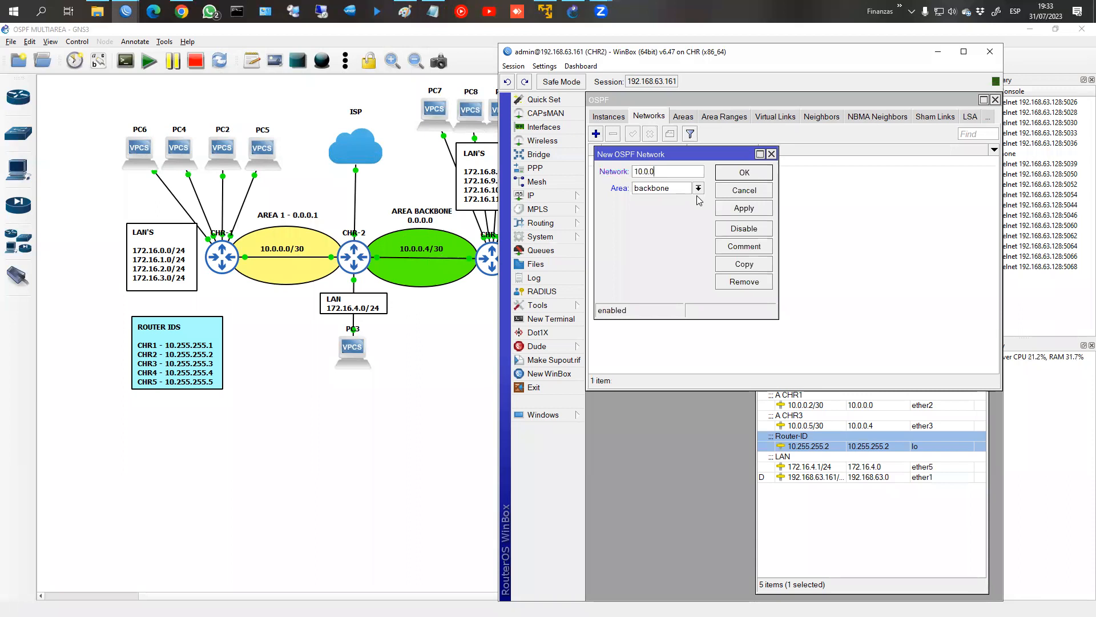
{"action": "type", "text": "0.4/30"}
{"action": "left_click", "coordinate": [744, 179]}
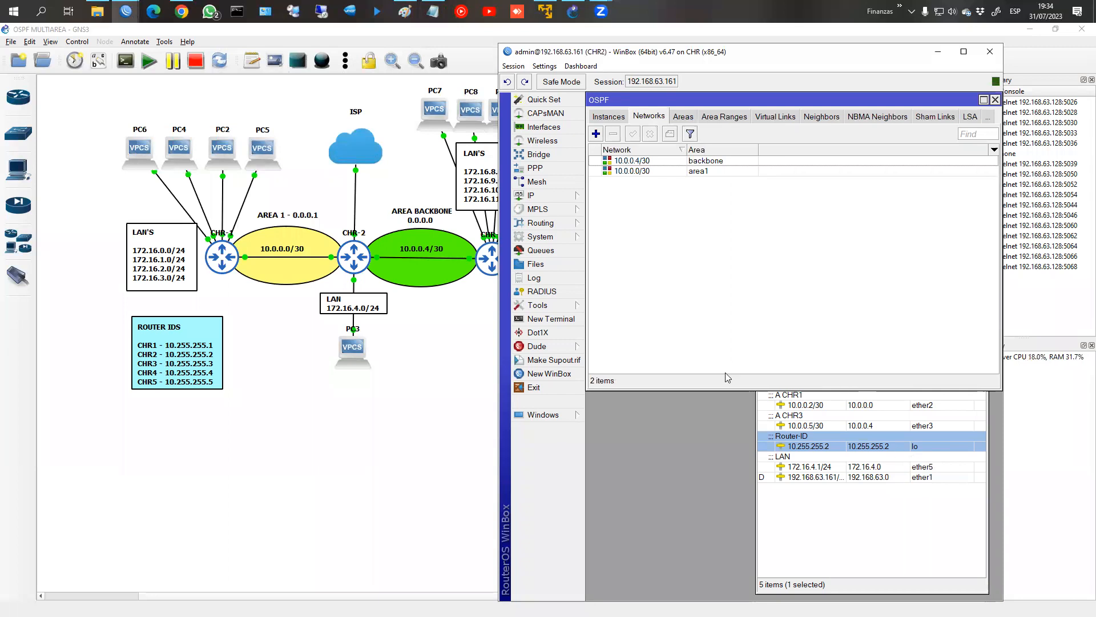
Step: Add the LAN network 172.16.4.0/24 to CHR2's OSPF networks in area1
{"action": "left_click", "coordinate": [596, 134]}
{"action": "type", "text": "172.16."}
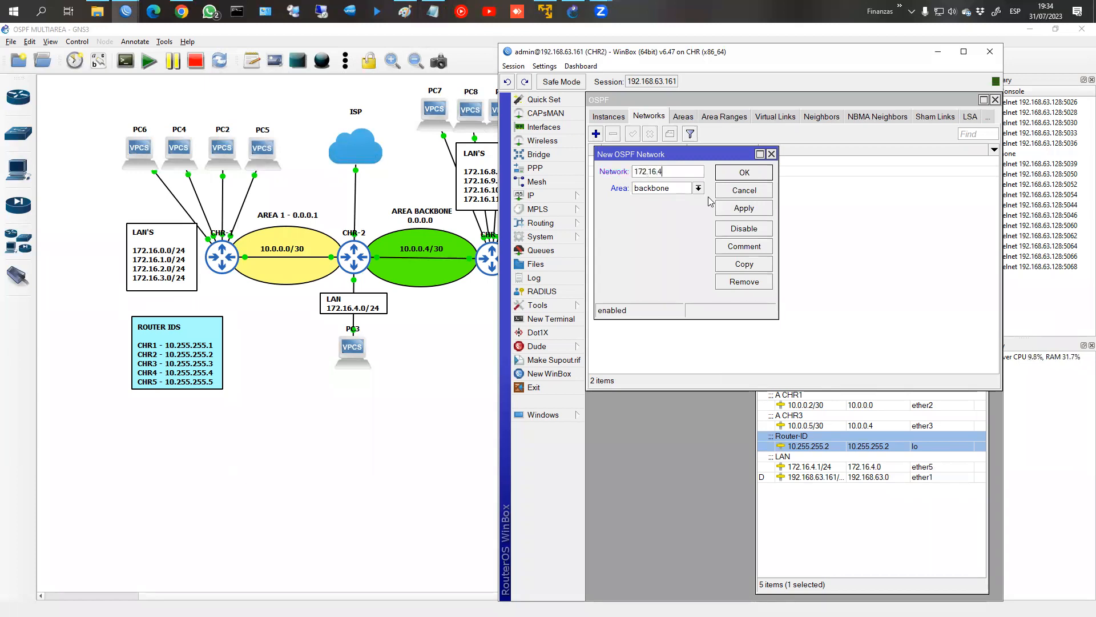
{"action": "type", "text": "4.0/24"}
{"action": "left_click", "coordinate": [657, 192]}
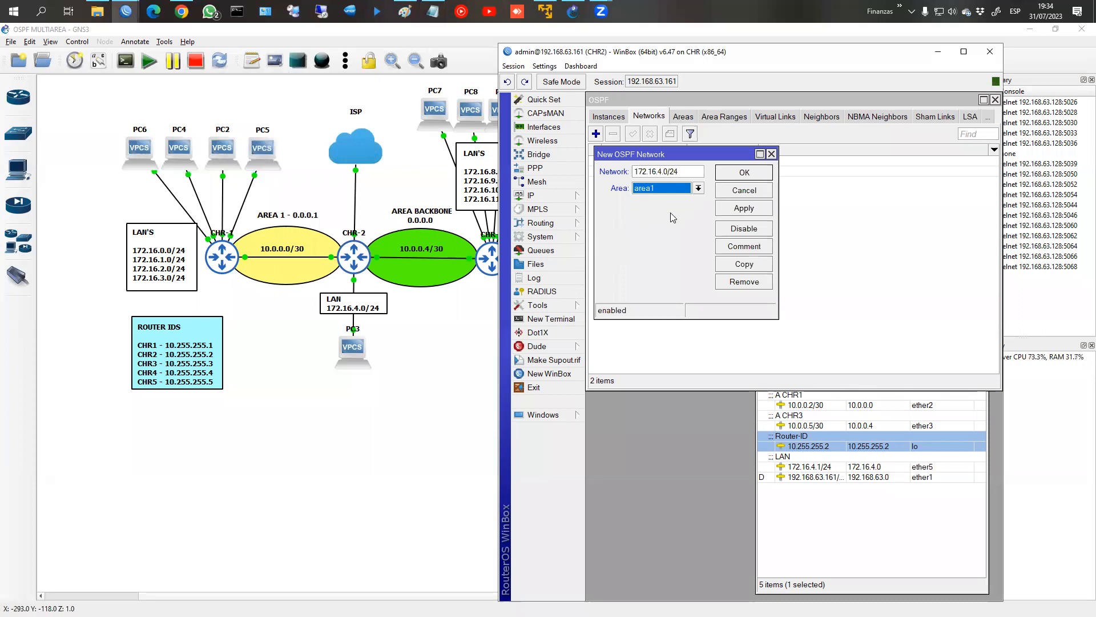
{"action": "left_click", "coordinate": [653, 195]}
{"action": "left_click", "coordinate": [657, 189]}
{"action": "left_click", "coordinate": [649, 199]}
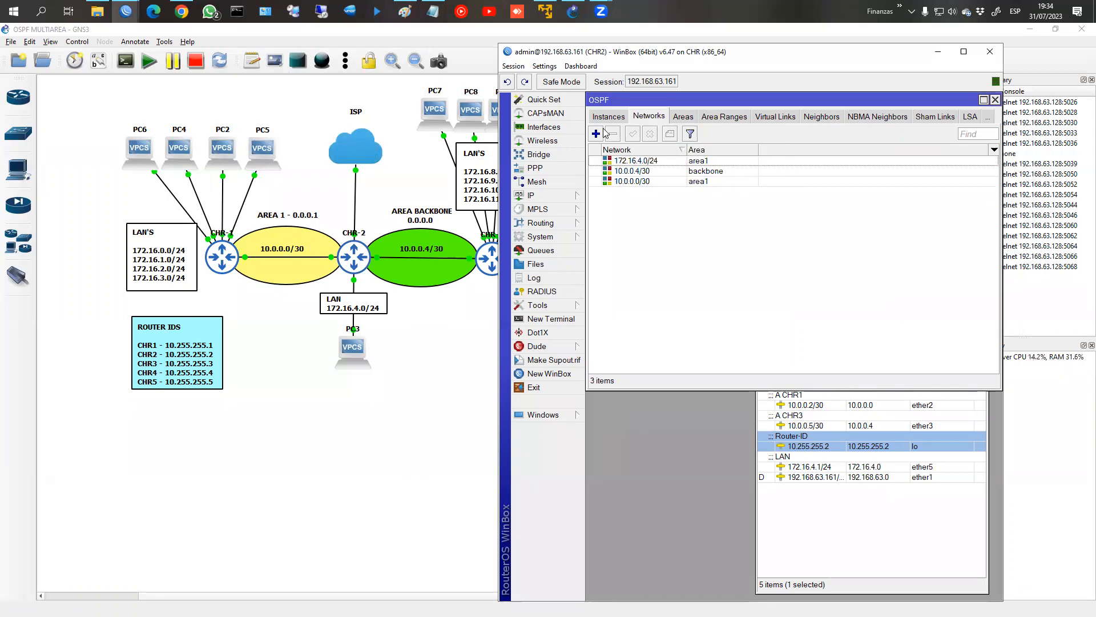
Step: Mark checklist item 5, Networks, with an X
{"action": "left_click", "coordinate": [434, 11]}
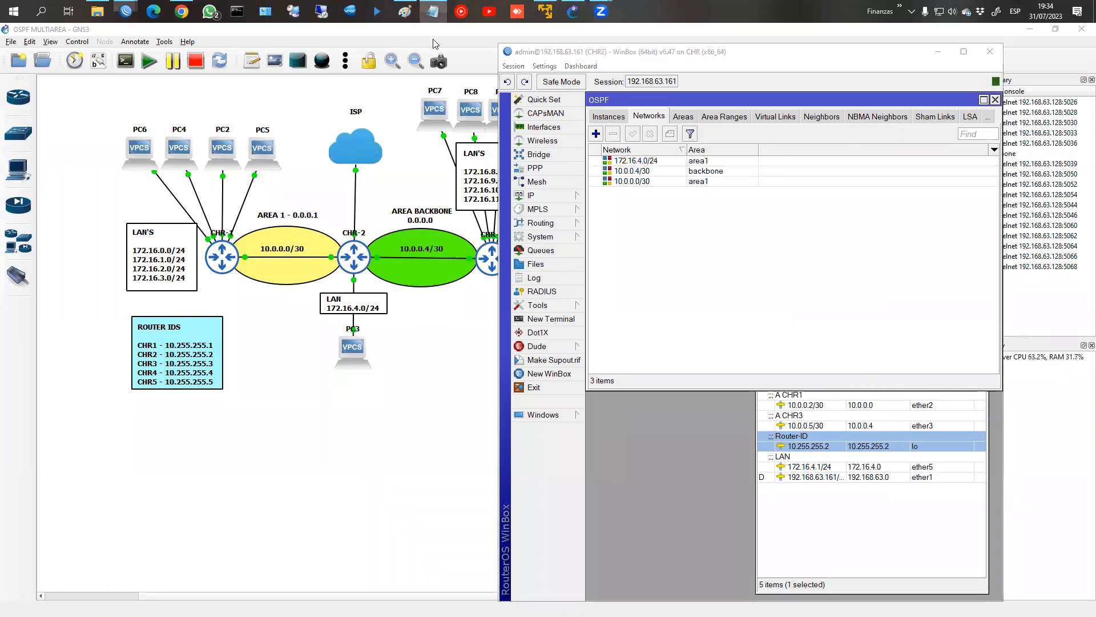
{"action": "type", "text": "X"}
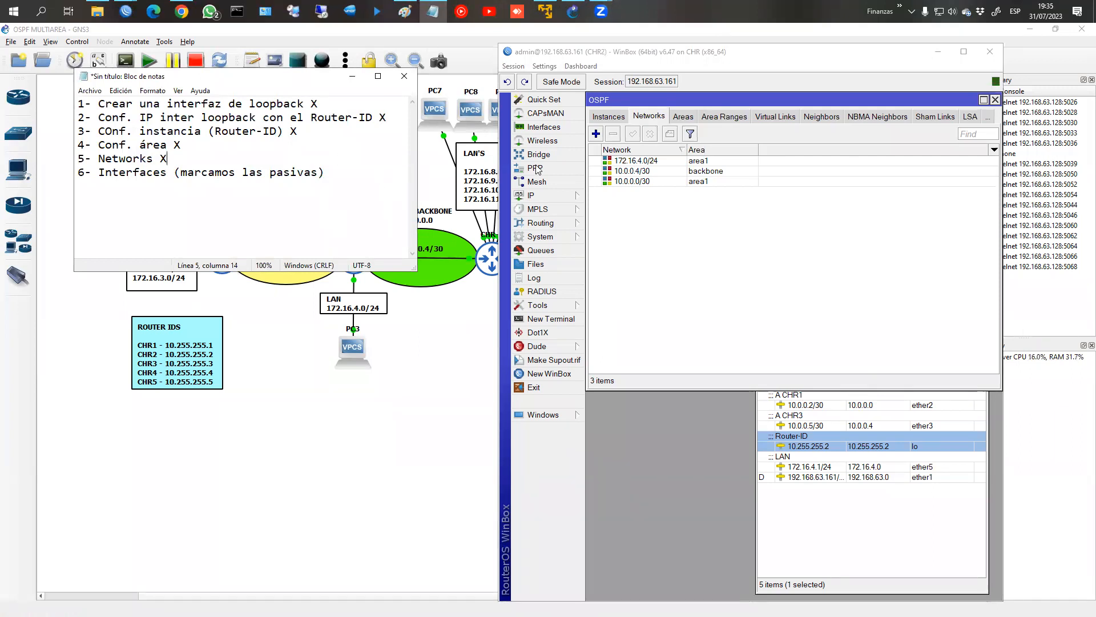
Step: Add ether5 as a passive OSPF interface on CHR2 with no authentication, and minimize the checklist
{"action": "left_click", "coordinate": [602, 116]}
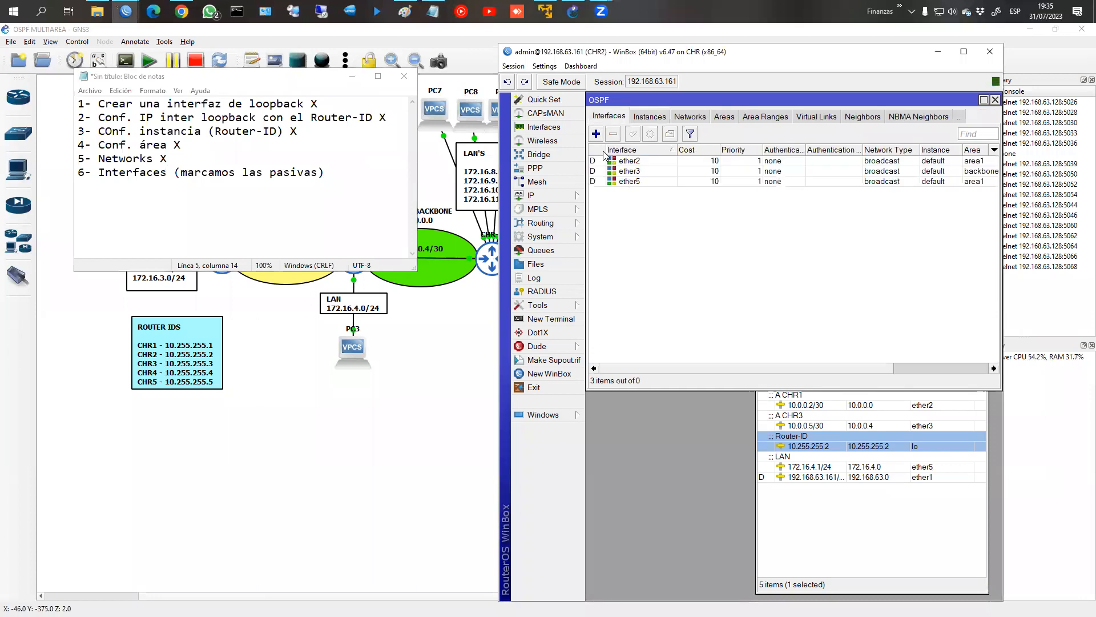
{"action": "left_click", "coordinate": [596, 134]}
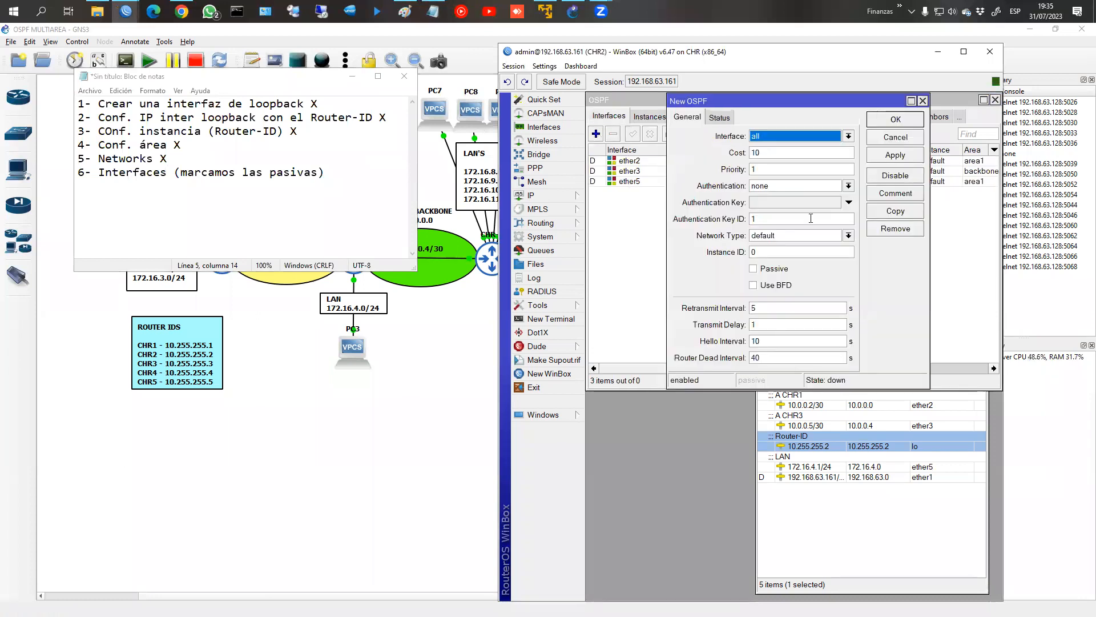
{"action": "left_click", "coordinate": [789, 138]}
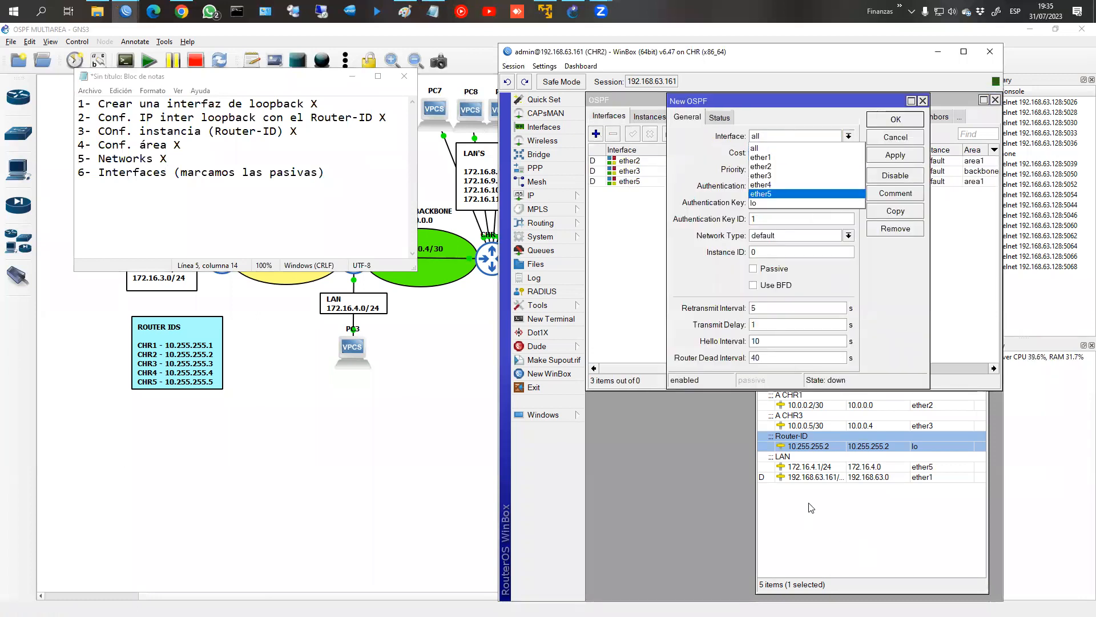
{"action": "left_click", "coordinate": [768, 194]}
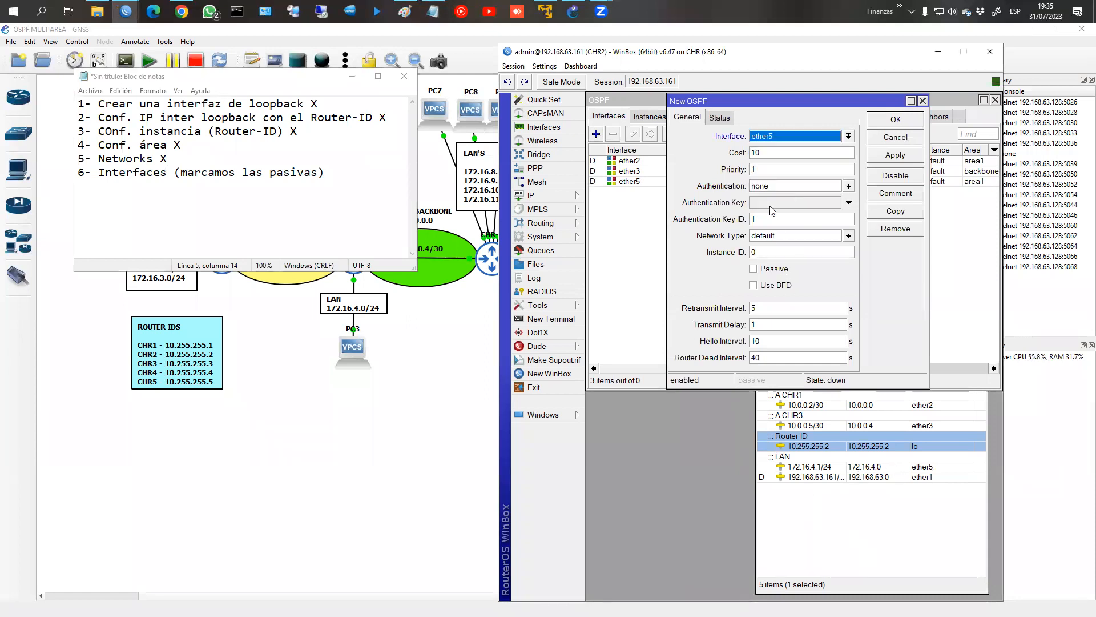
{"action": "left_click", "coordinate": [765, 271]}
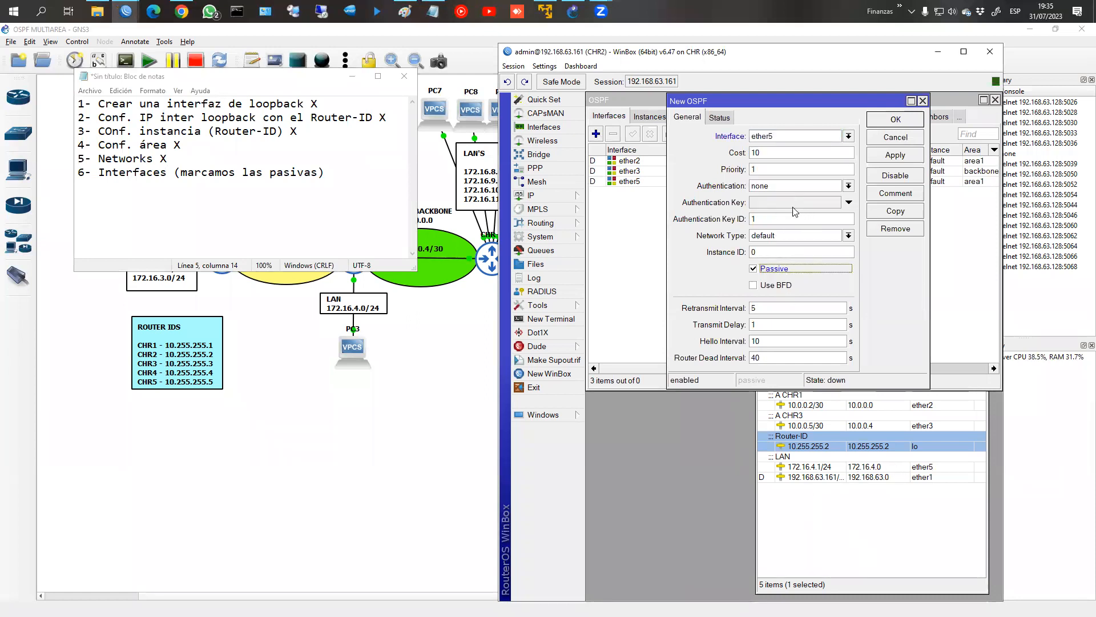
{"action": "left_click", "coordinate": [763, 189]}
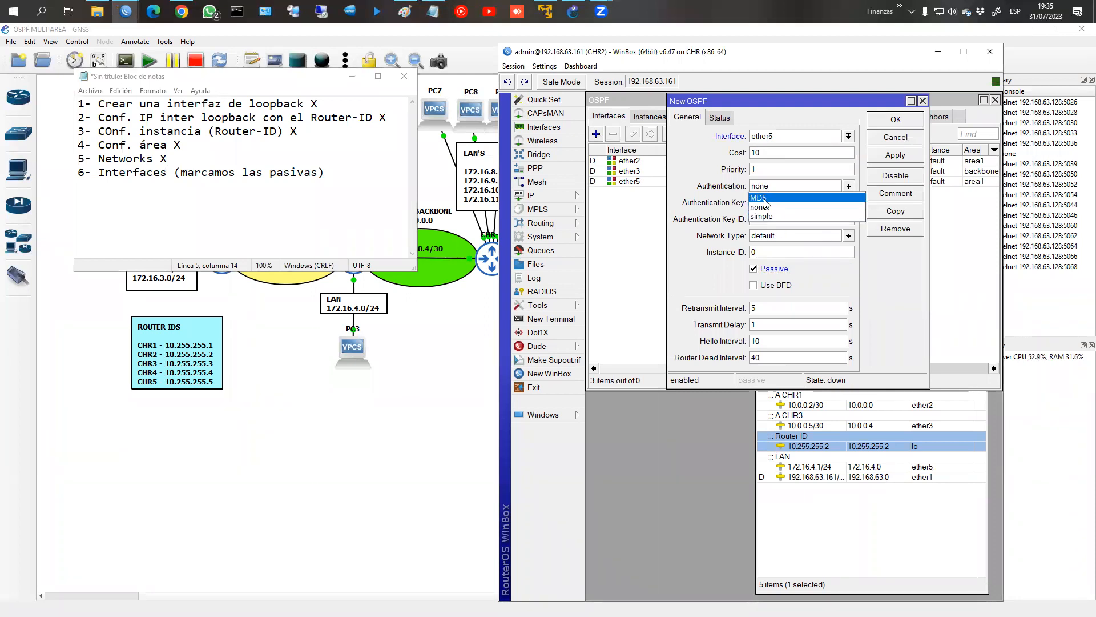
{"action": "left_click", "coordinate": [726, 192]}
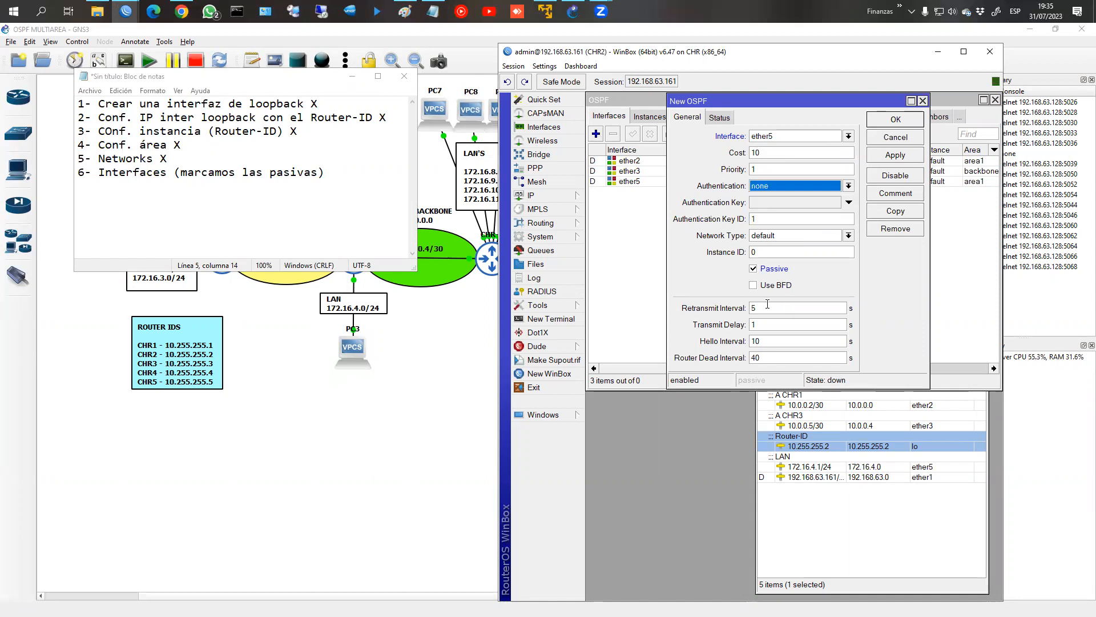
{"action": "left_click", "coordinate": [751, 341]}
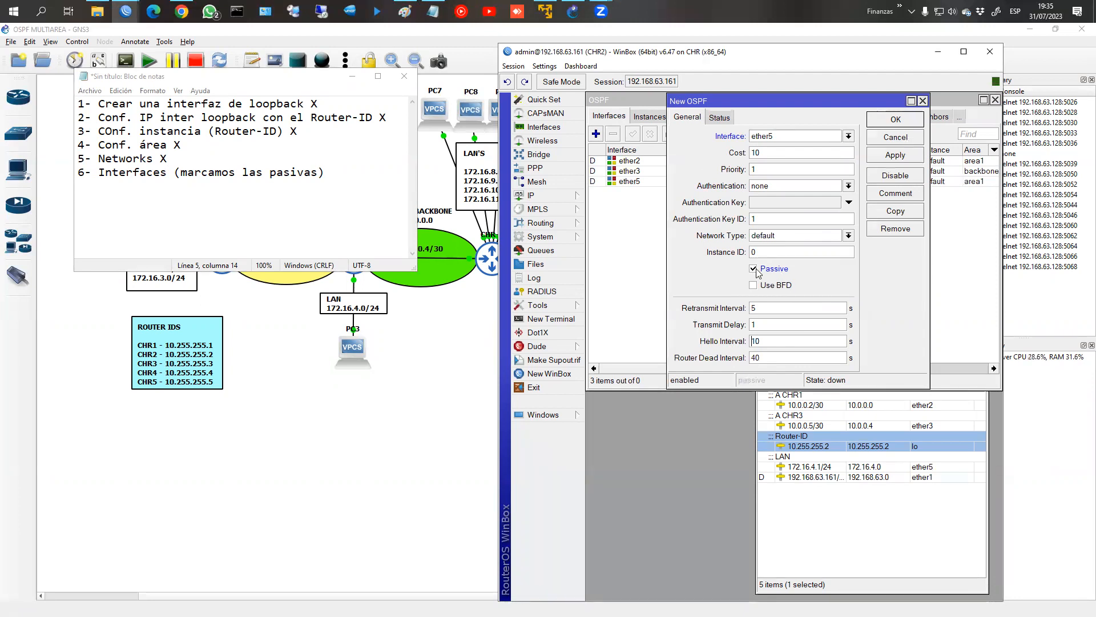
{"action": "left_click", "coordinate": [892, 121]}
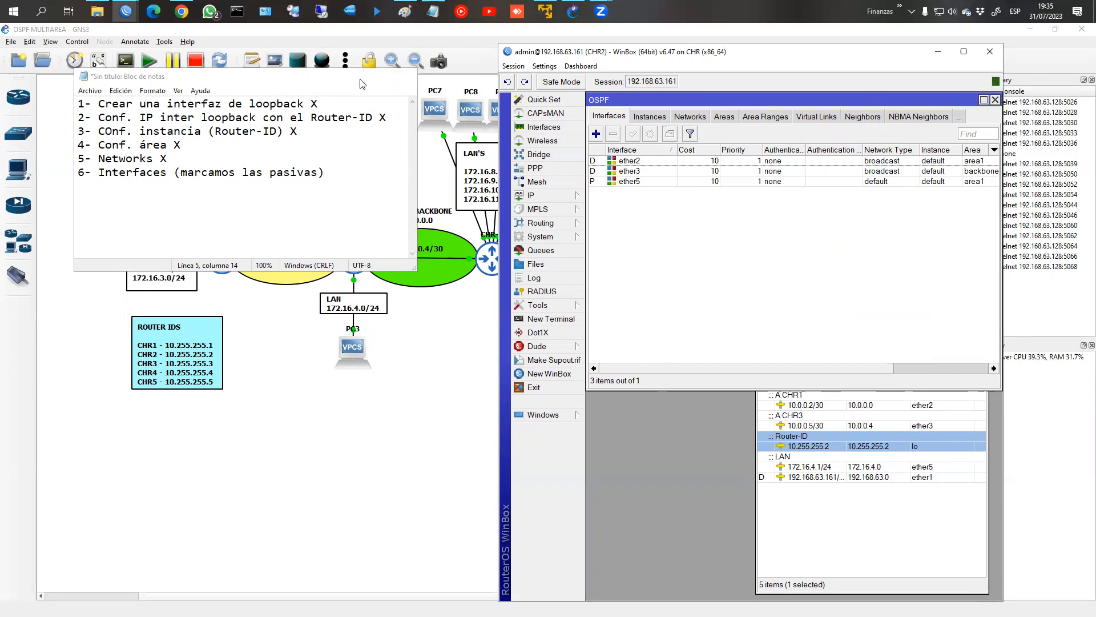
{"action": "left_click", "coordinate": [352, 76]}
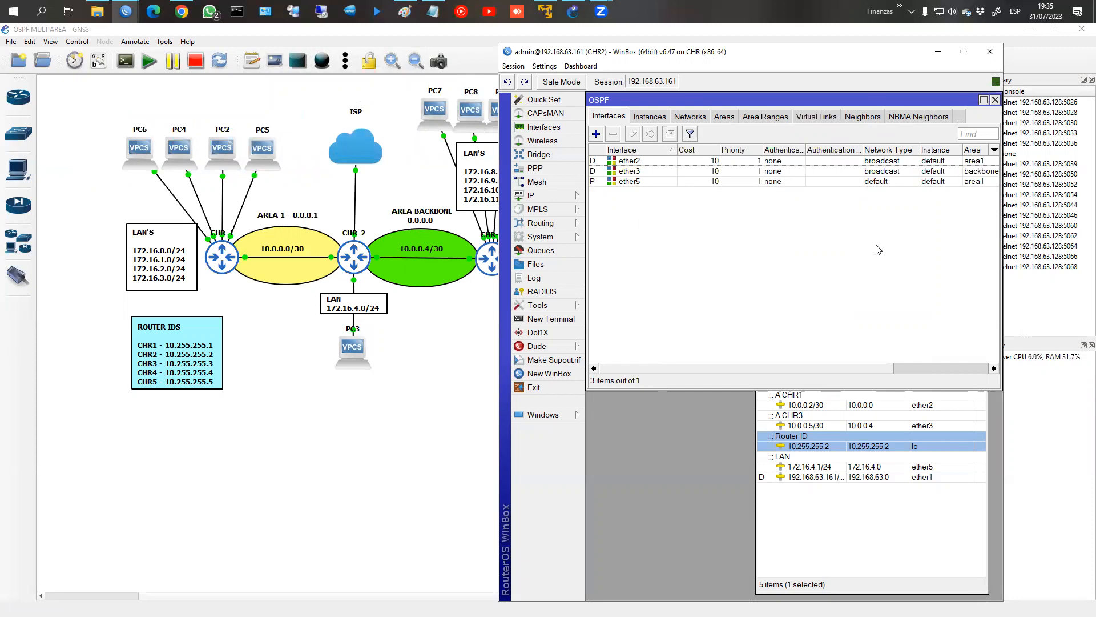
Step: Check CHR2's OSPF neighbors, and open its IP route list placed below the OSPF window
{"action": "left_click", "coordinate": [864, 116]}
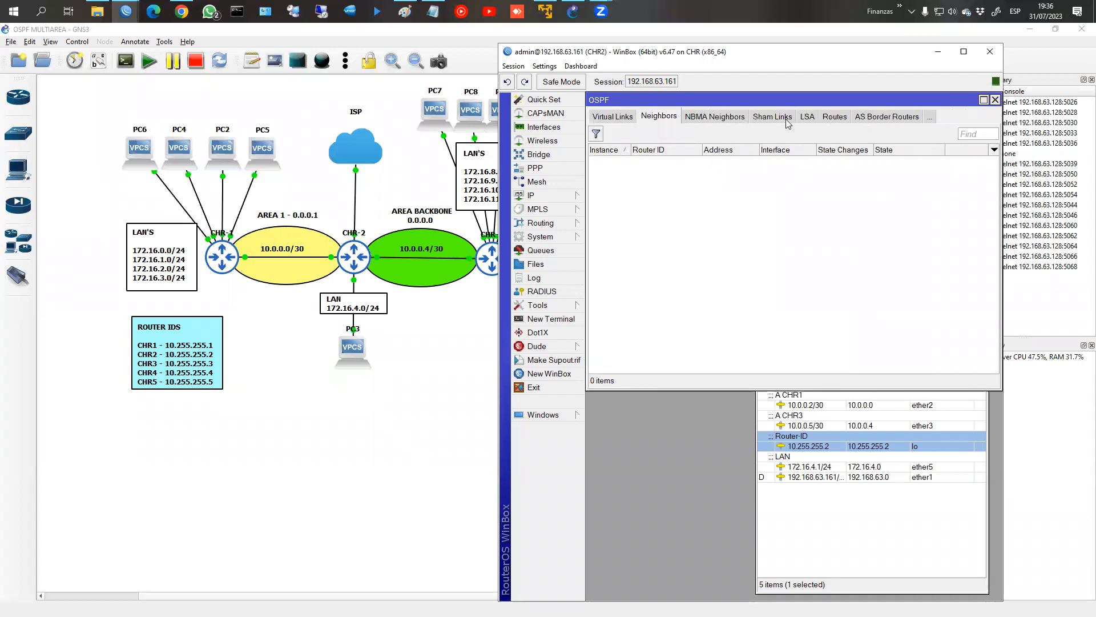
{"action": "left_click", "coordinate": [568, 197]}
{"action": "left_click", "coordinate": [615, 402]}
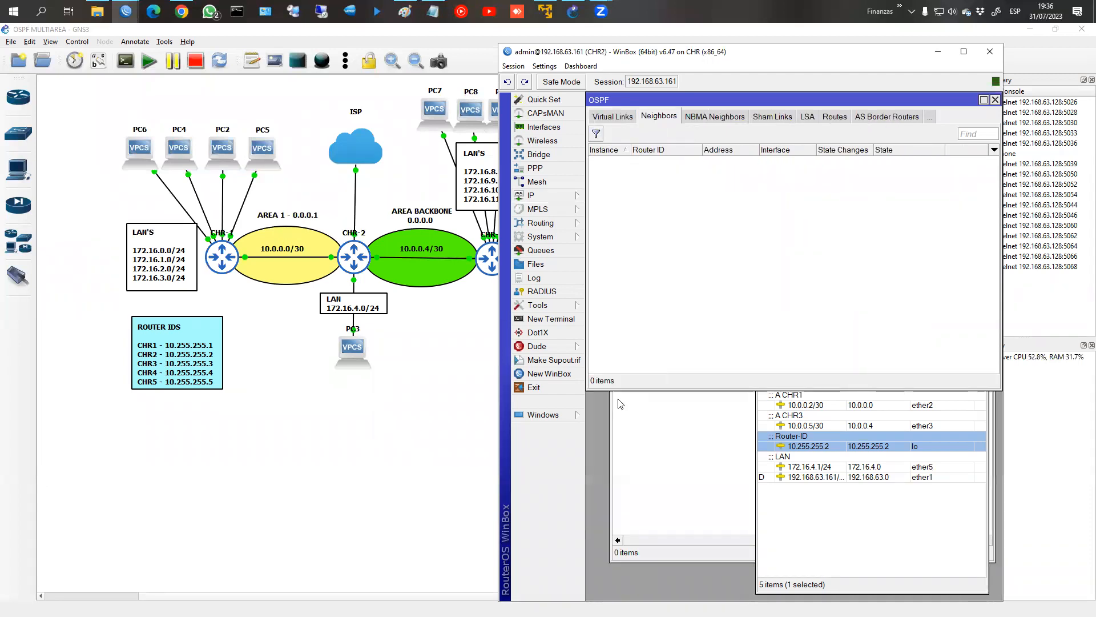
{"action": "left_click_drag", "start_coordinate": [801, 560], "coordinate": [797, 386]}
{"action": "left_click_drag", "start_coordinate": [787, 149], "coordinate": [771, 387]}
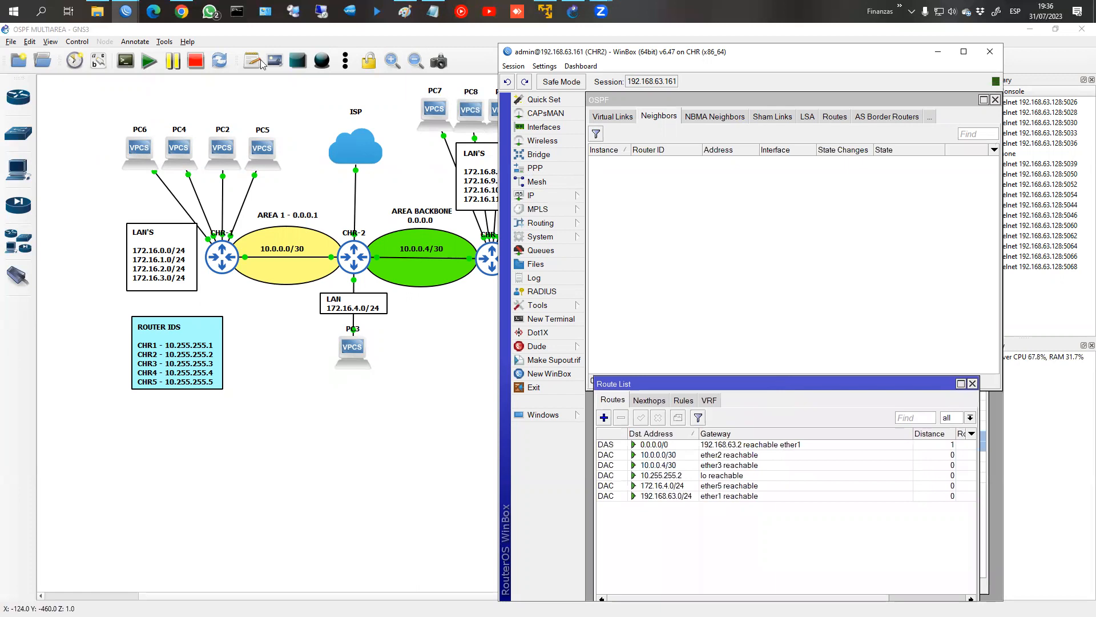
Step: Switch to CHR1's WinBox session and open its IP address list, leaving room above it for the OSPF window
{"action": "left_click", "coordinate": [125, 11]}
{"action": "left_click", "coordinate": [175, 54]}
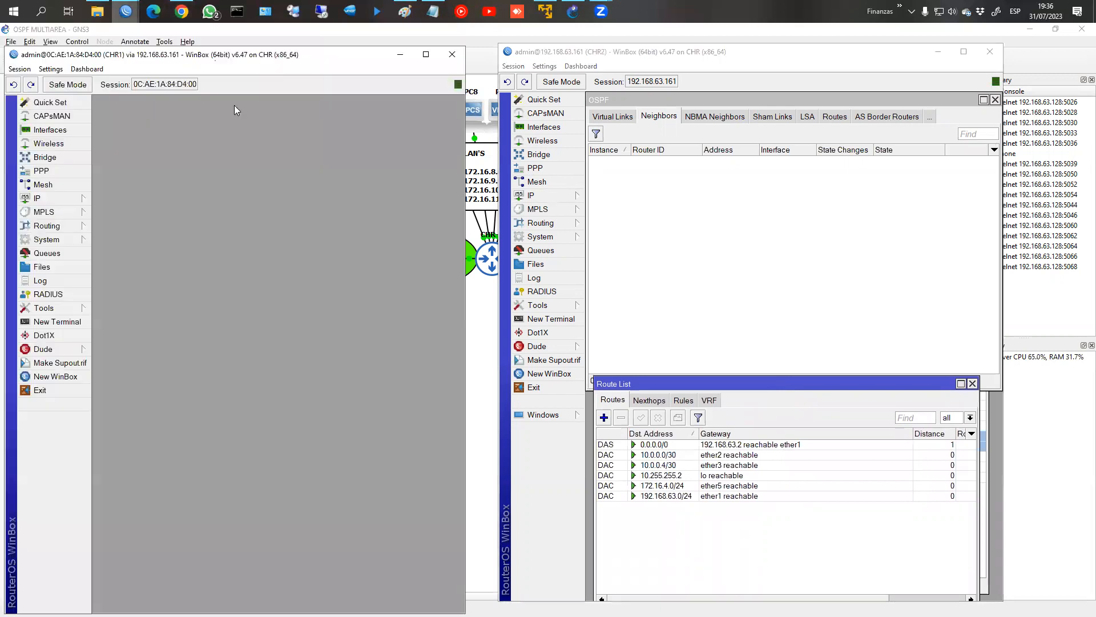
{"action": "left_click", "coordinate": [69, 199]}
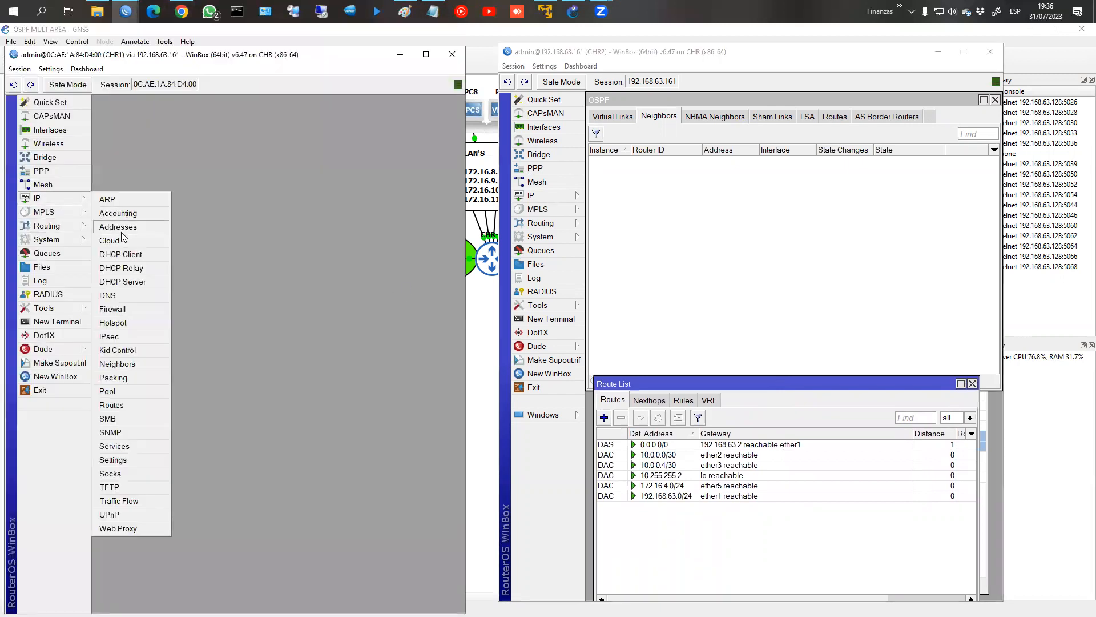
{"action": "left_click", "coordinate": [117, 226]}
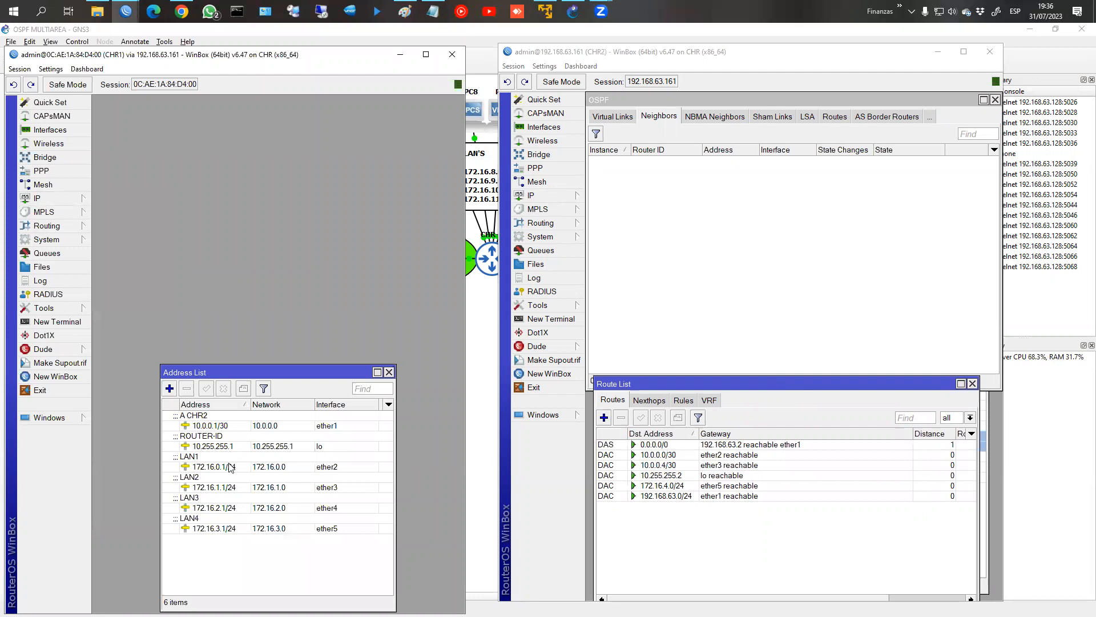
{"action": "left_click", "coordinate": [217, 426]}
{"action": "left_click", "coordinate": [218, 479]}
{"action": "left_click", "coordinate": [215, 446]}
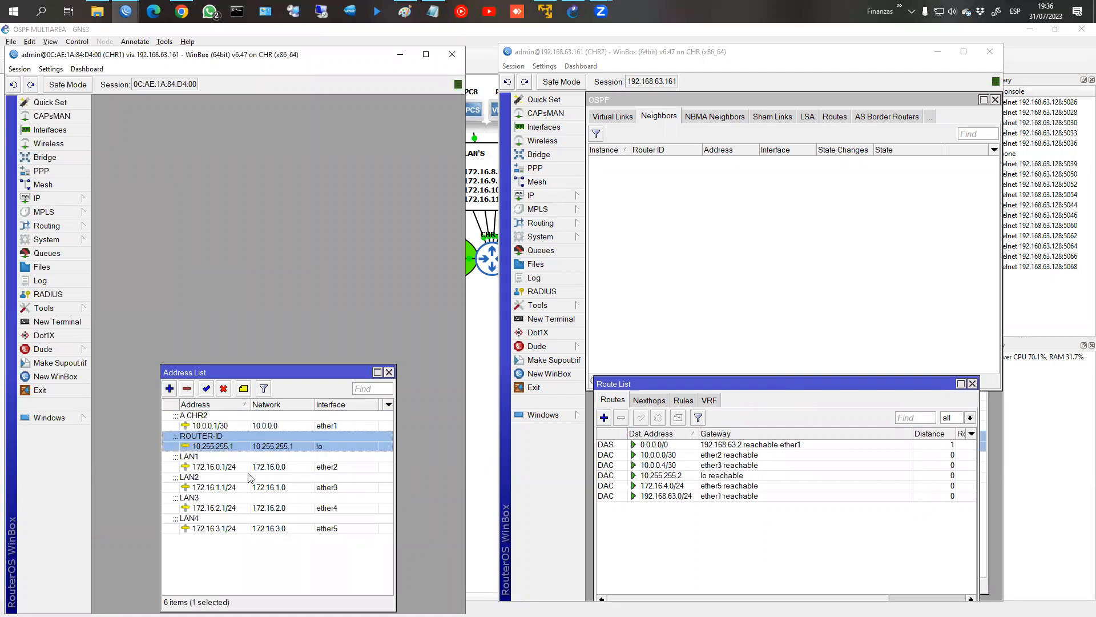
{"action": "left_click_drag", "start_coordinate": [338, 372], "coordinate": [370, 347]}
{"action": "left_click_drag", "start_coordinate": [321, 583], "coordinate": [321, 538]}
{"action": "left_click_drag", "start_coordinate": [320, 347], "coordinate": [330, 404]}
Step: Set the router ID of CHR1's default OSPF instance to 10.255.255.1
{"action": "left_click", "coordinate": [50, 226]}
{"action": "left_click", "coordinate": [128, 280]}
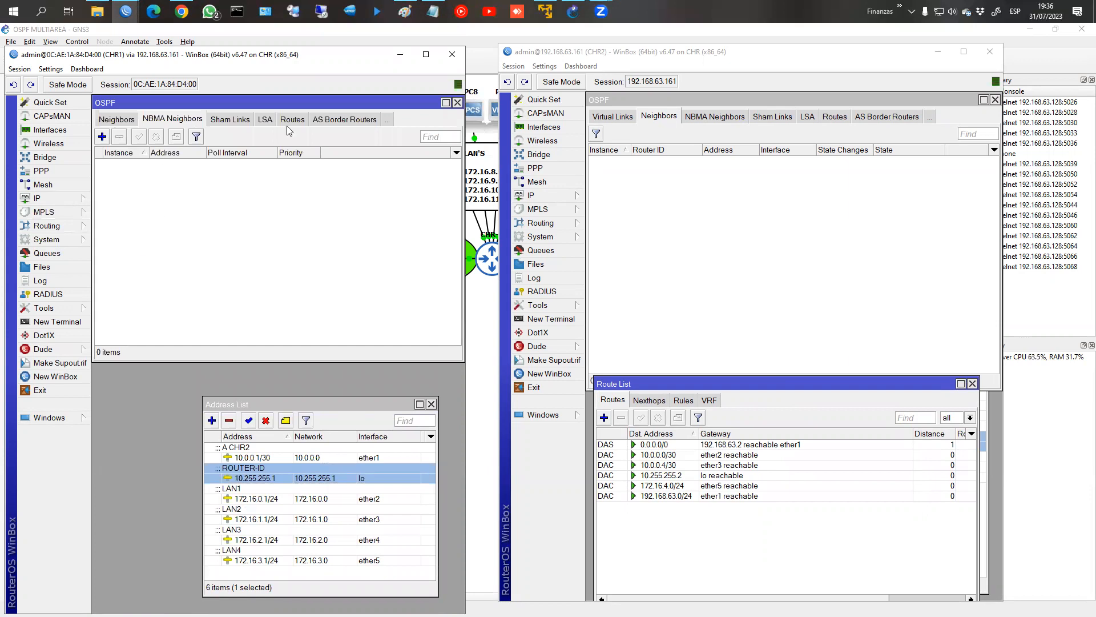
{"action": "left_click", "coordinate": [385, 120]}
{"action": "left_click", "coordinate": [416, 147]}
{"action": "left_click", "coordinate": [137, 164]}
{"action": "double_click", "coordinate": [137, 164]}
{"action": "key", "text": "Tab"}
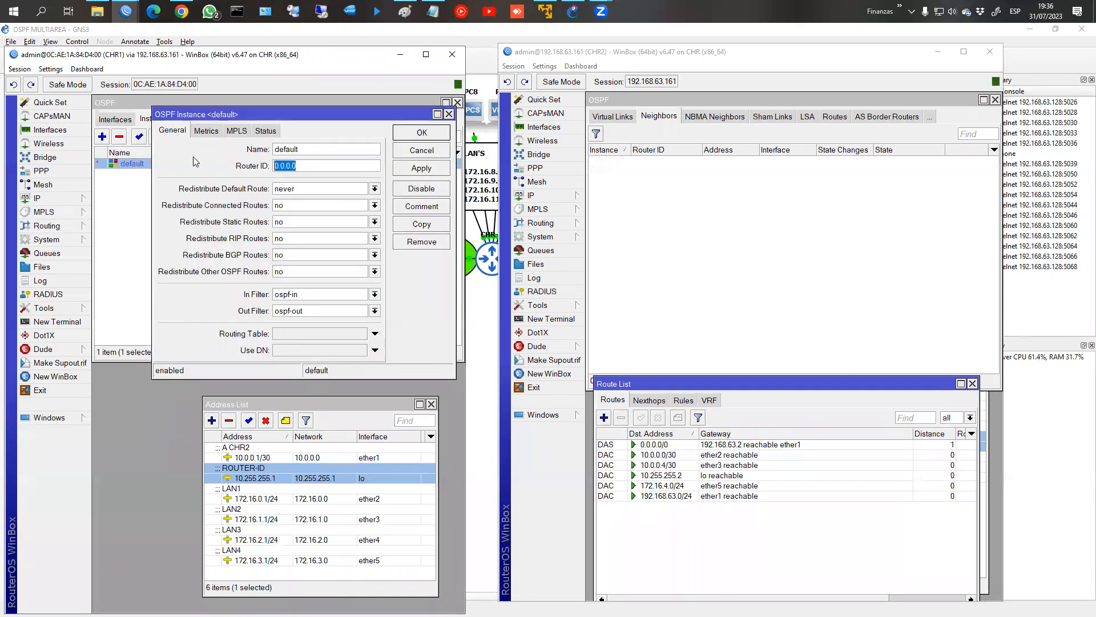
{"action": "type", "text": "10.255.255.1"}
{"action": "key", "text": "Return"}
Step: Show CHR1's OSPF areas and move its WinBox window aside to uncover area 1 in the topology
{"action": "left_click", "coordinate": [235, 120]}
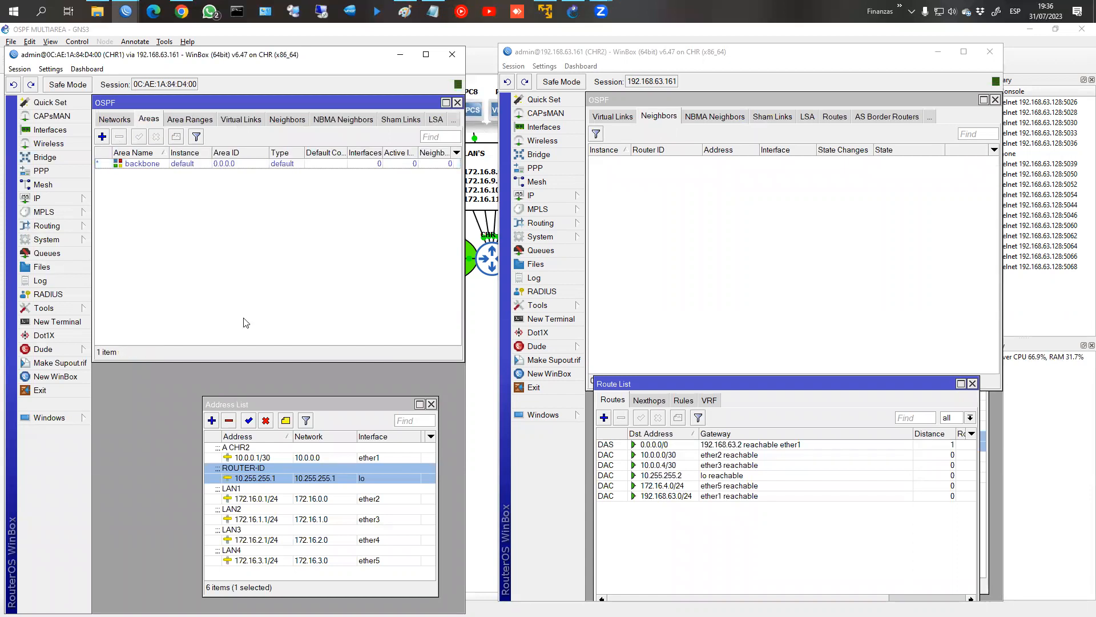
{"action": "left_click", "coordinate": [480, 323]}
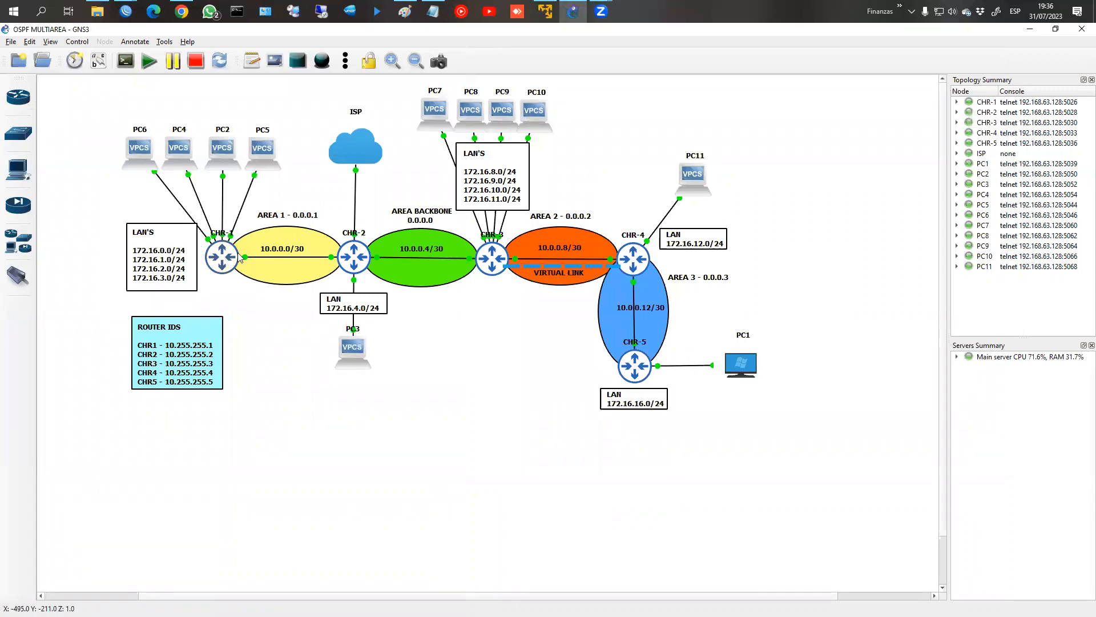
{"action": "left_click", "coordinate": [126, 11]}
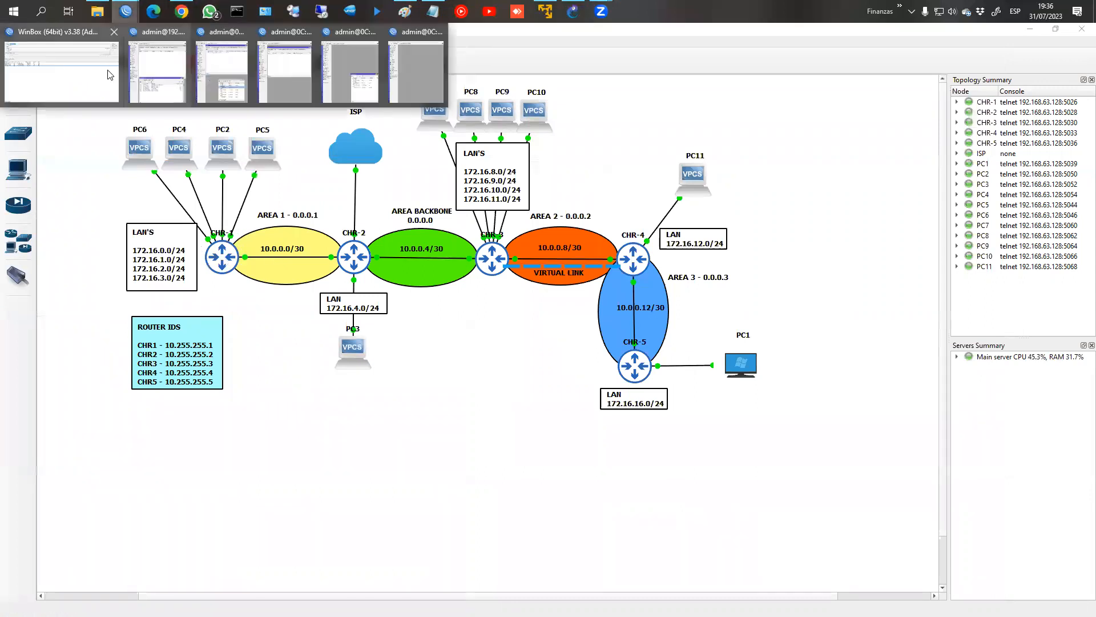
{"action": "left_click", "coordinate": [219, 73]}
{"action": "left_click", "coordinate": [173, 41]}
{"action": "left_click", "coordinate": [135, 42]}
{"action": "key", "text": "alt+Tab"}
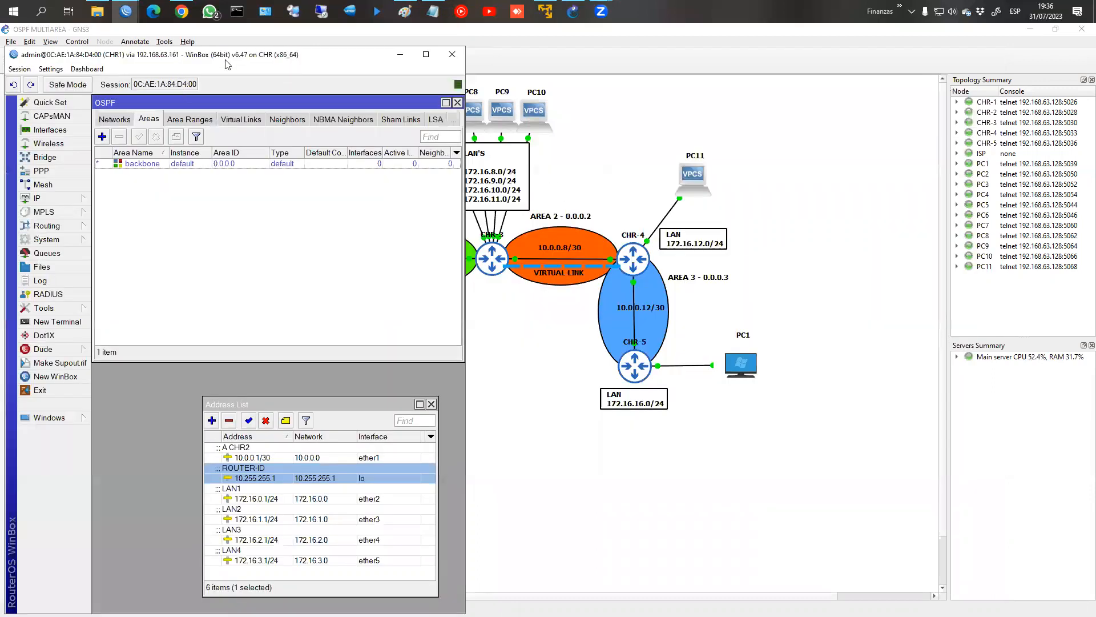
{"action": "left_click_drag", "start_coordinate": [227, 64], "coordinate": [795, 59]}
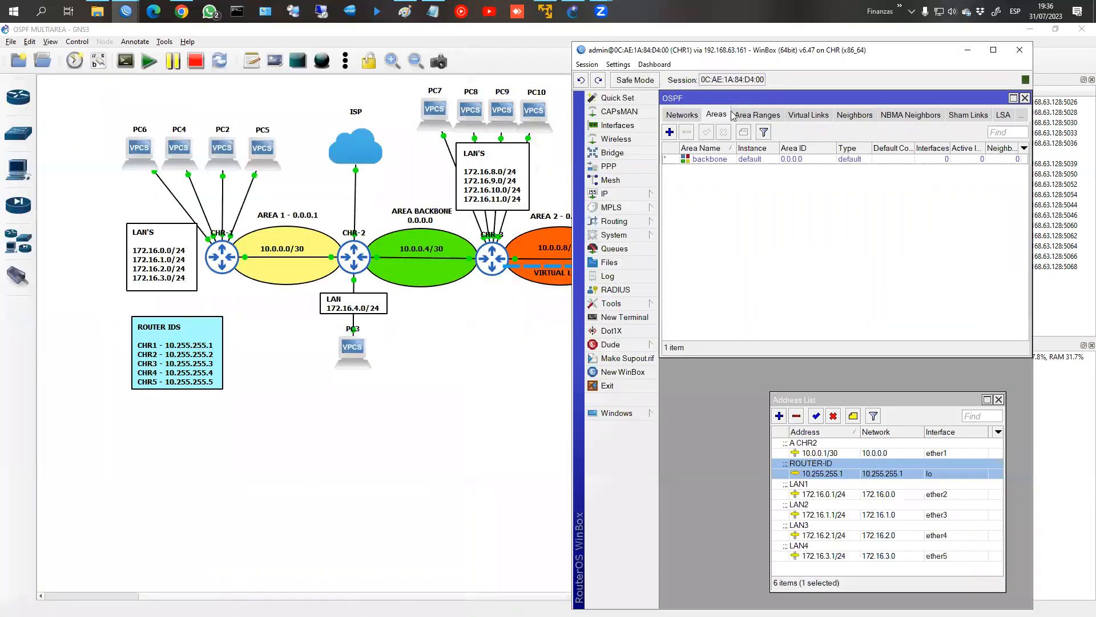
Step: Add an OSPF area named area1 with area ID 0.0.0.1 on CHR1
{"action": "left_click", "coordinate": [671, 132]}
{"action": "left_click", "coordinate": [862, 191]}
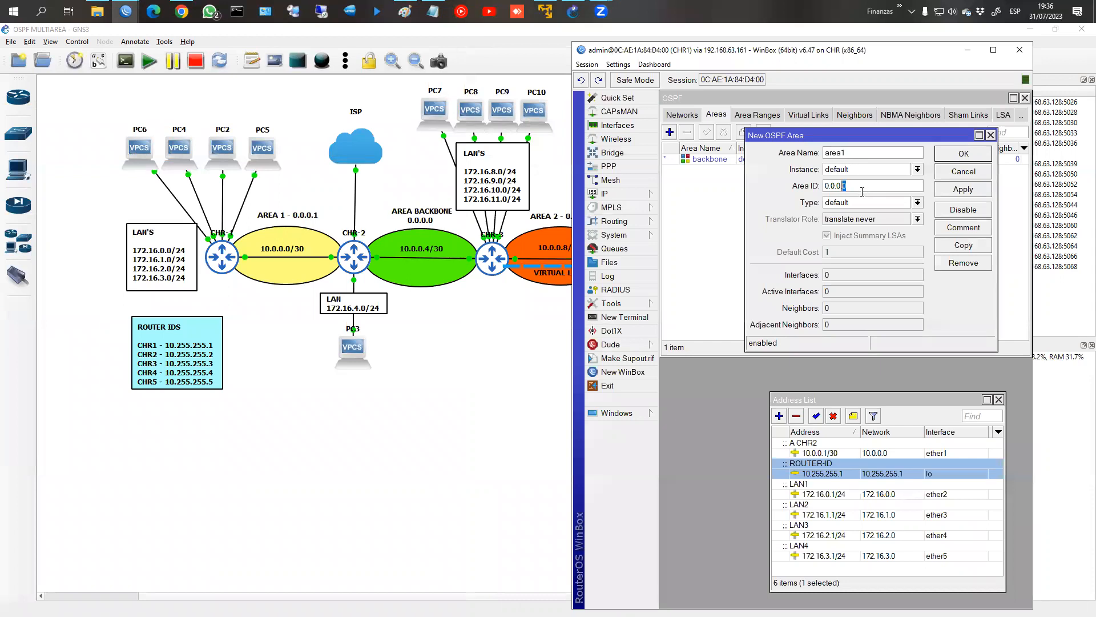
{"action": "left_click", "coordinate": [963, 154]}
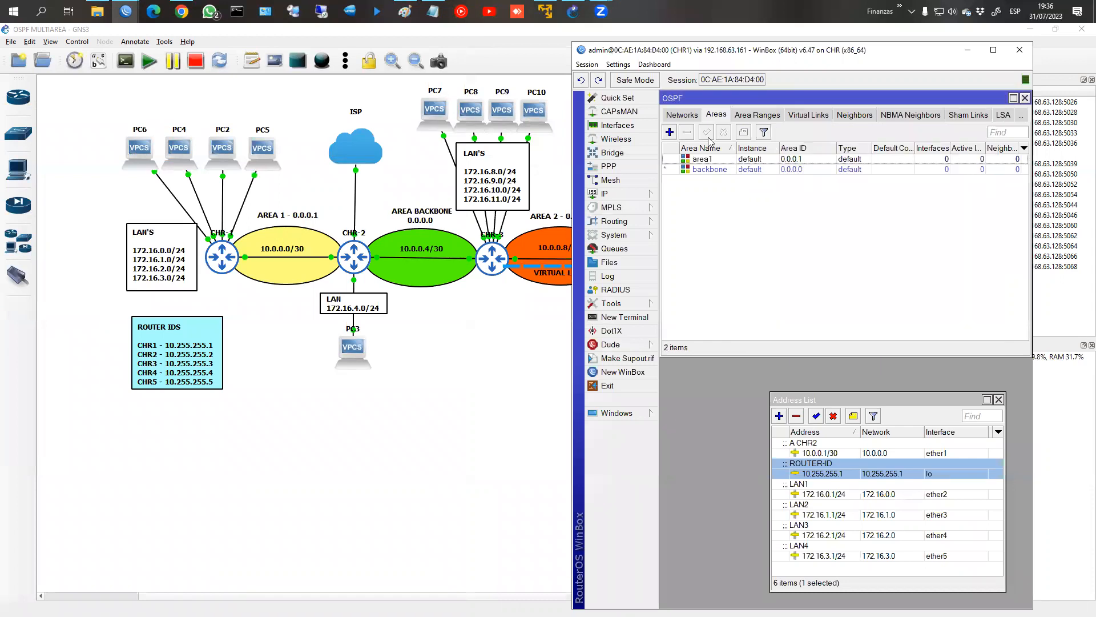
Step: Add the network 10.0.0.0/30 to CHR1's OSPF networks in area1
{"action": "left_click", "coordinate": [685, 115]}
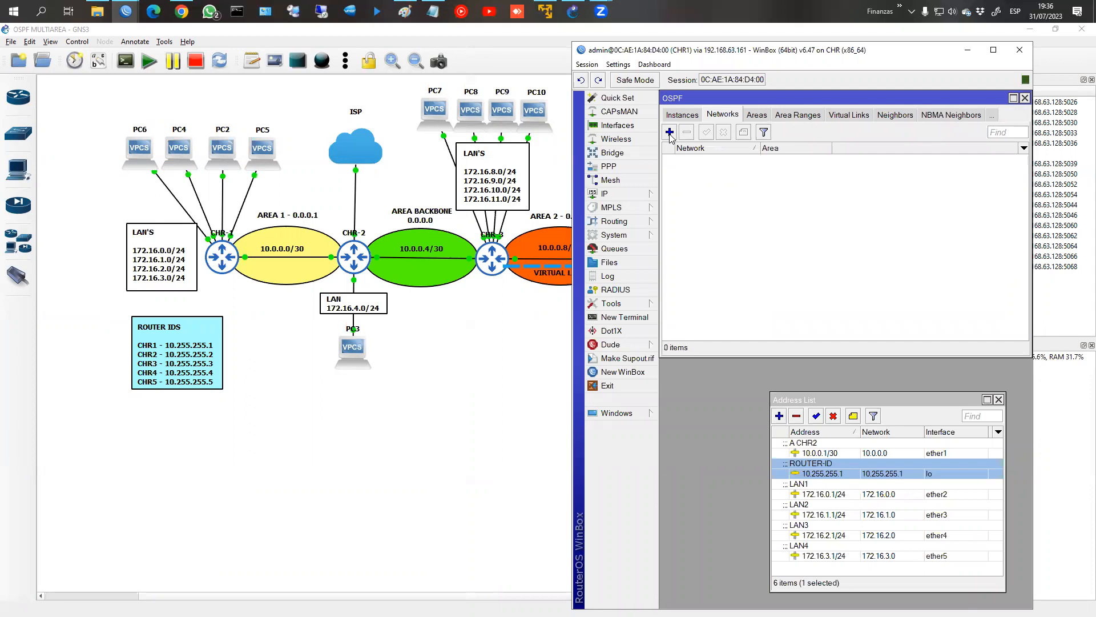
{"action": "left_click", "coordinate": [670, 132]}
{"action": "type", "text": "10.0.0.0/30"}
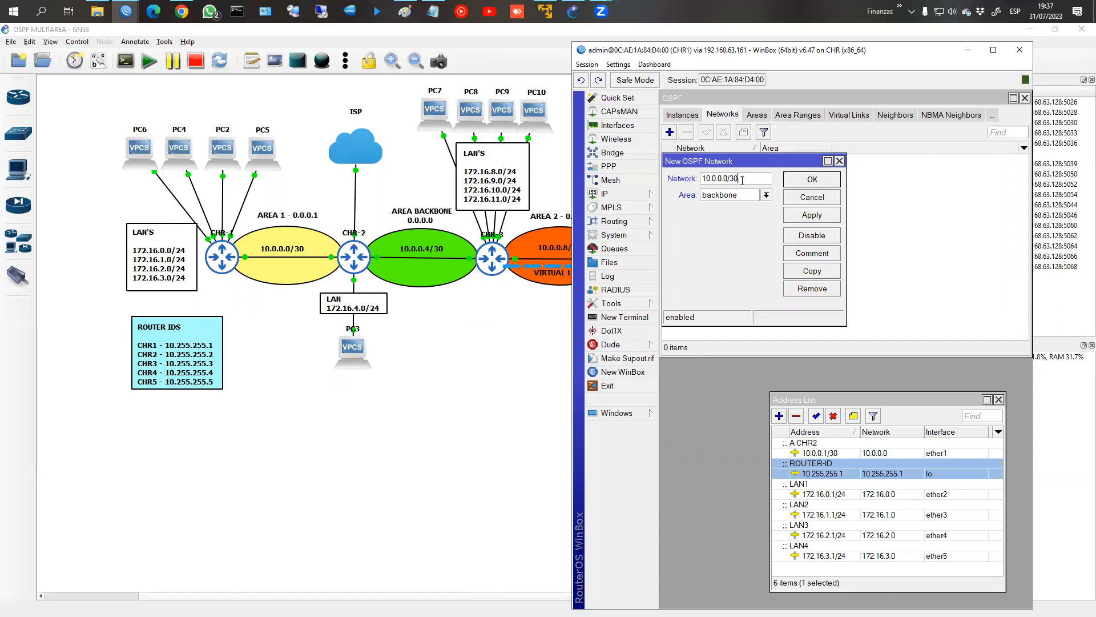
{"action": "left_click", "coordinate": [752, 196]}
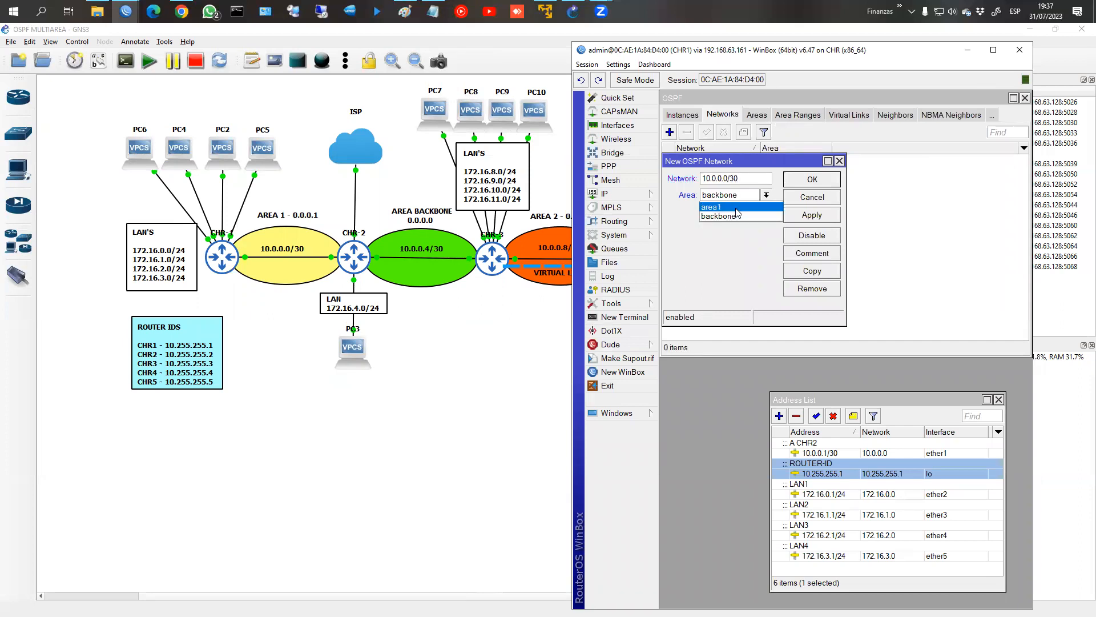
{"action": "left_click", "coordinate": [736, 208]}
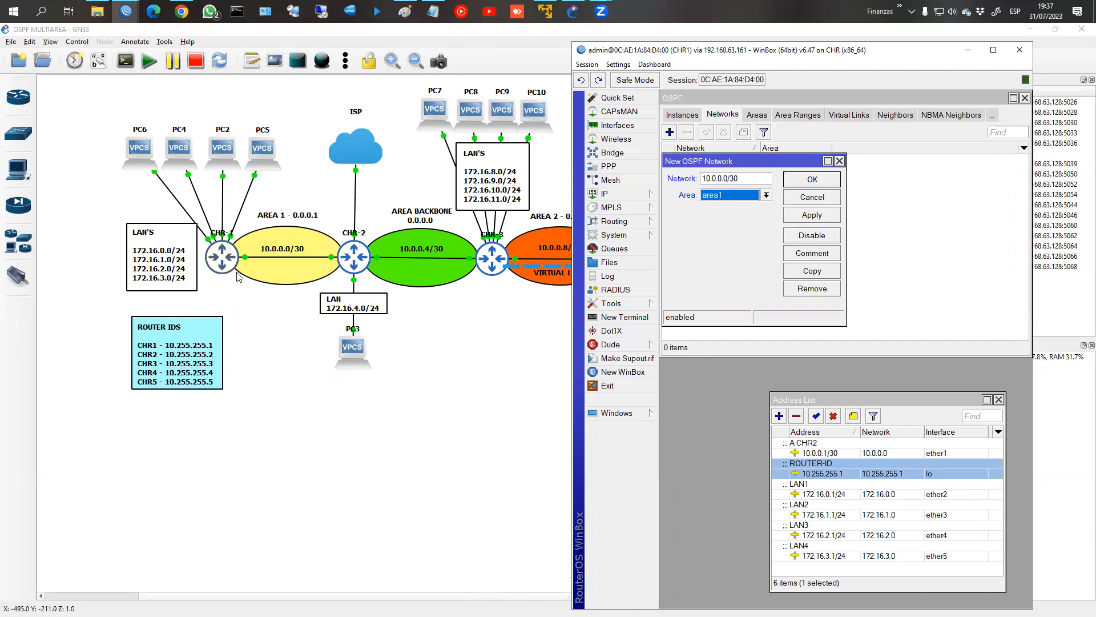
{"action": "left_click", "coordinate": [813, 182]}
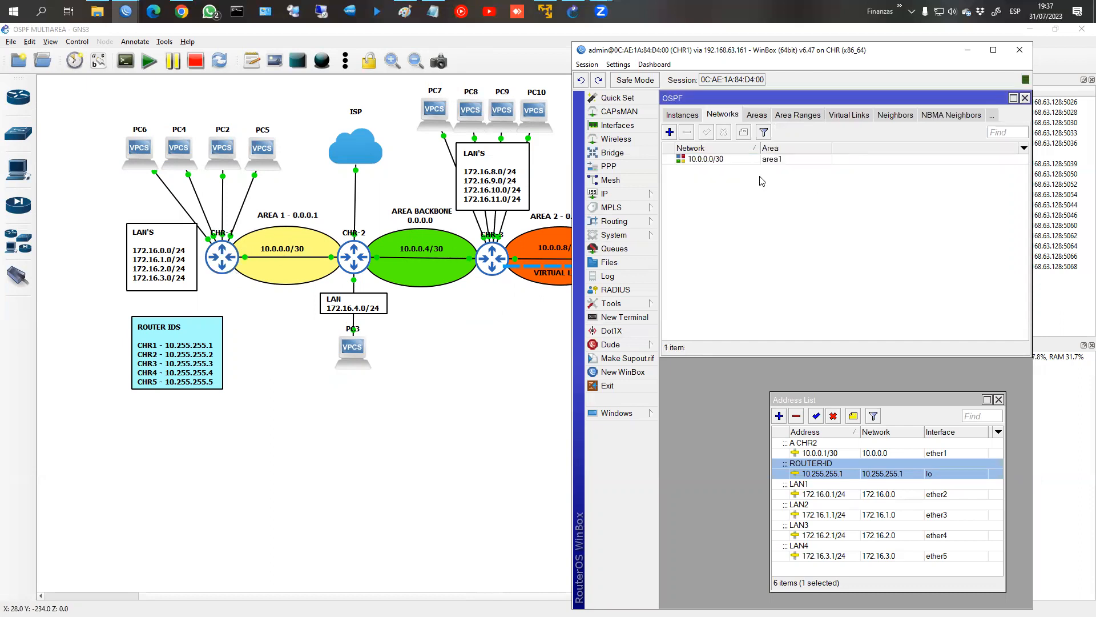
Step: Highlight the four LAN addresses in the address list and add 172.16.0.0/24 to CHR1's OSPF networks in area1
{"action": "left_click", "coordinate": [830, 489]}
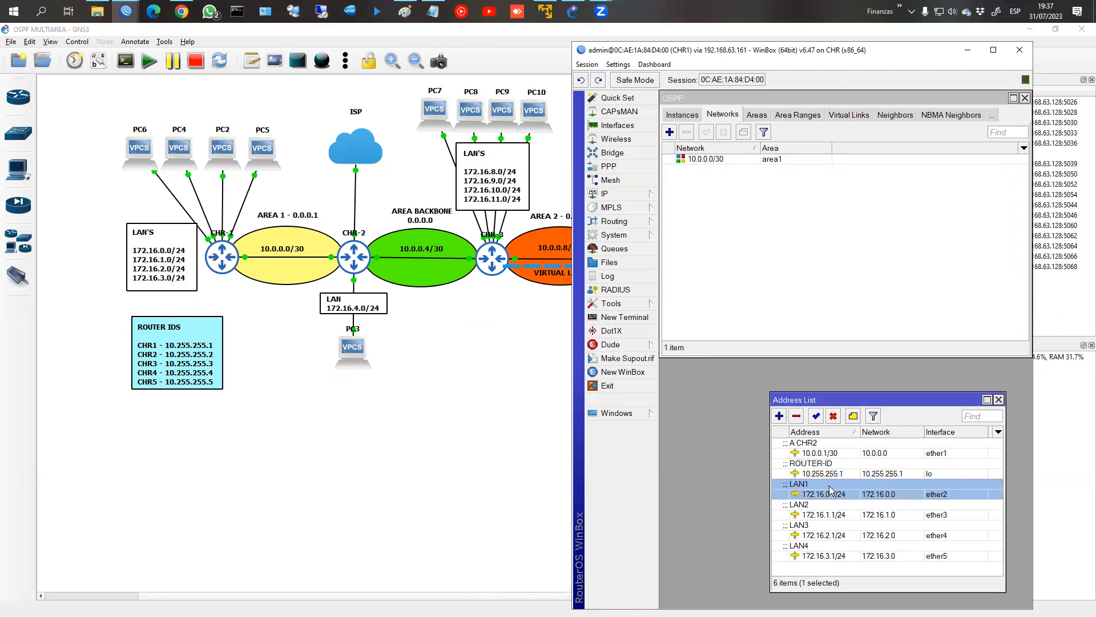
{"action": "left_click", "coordinate": [820, 545], "text": "shift"}
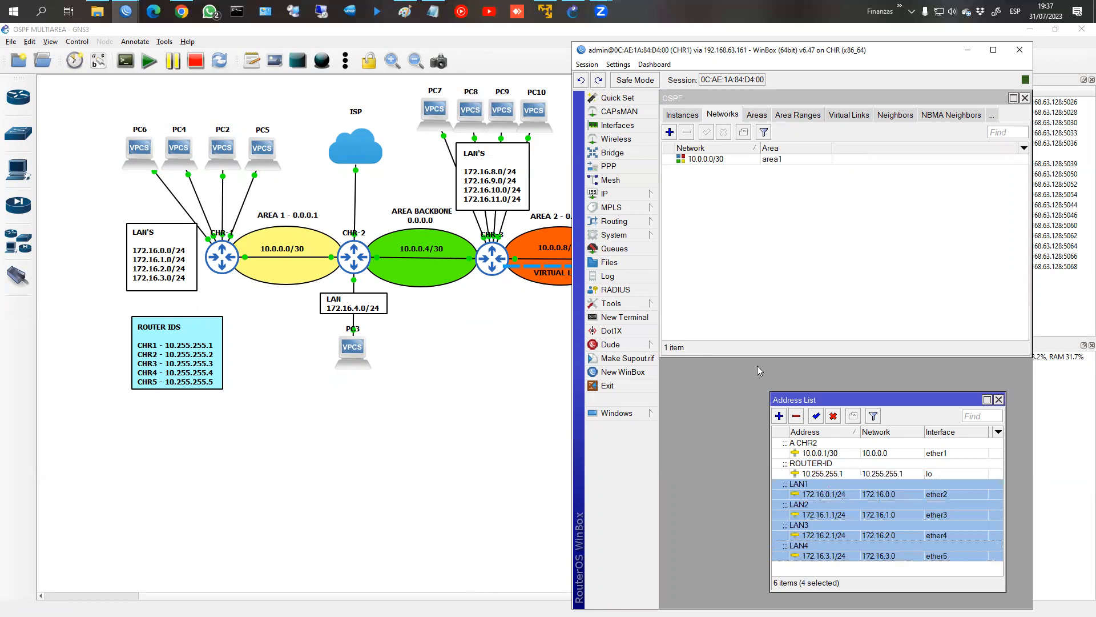
{"action": "left_click", "coordinate": [670, 133]}
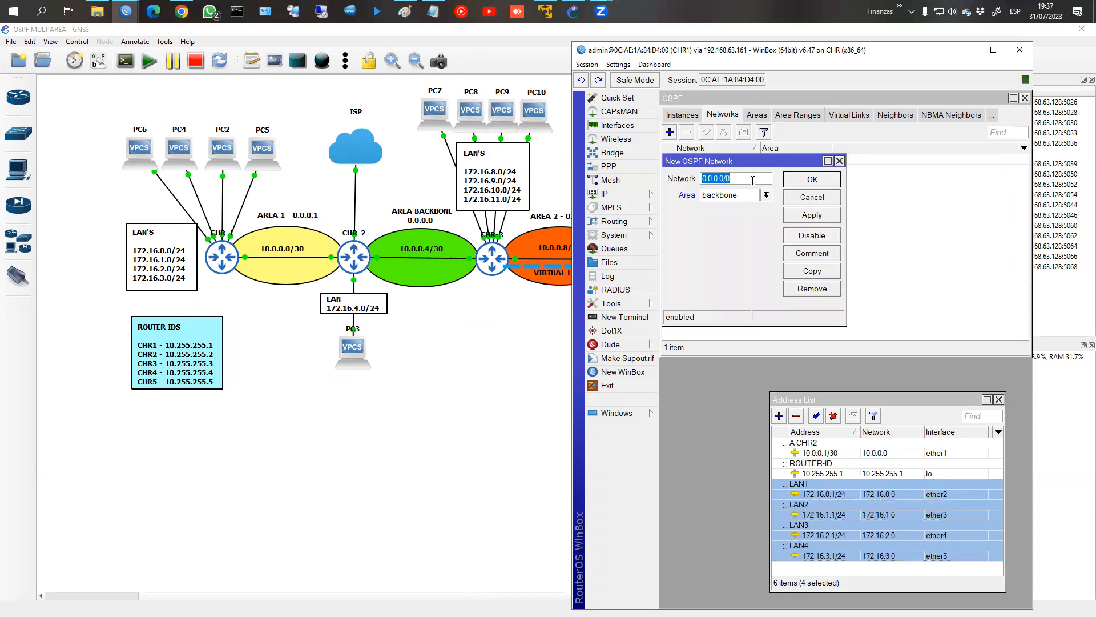
{"action": "key", "text": "BackSpace"}
{"action": "key", "text": "Down"}
{"action": "key", "text": "Down"}
{"action": "type", "text": "172.16.0.0/"}
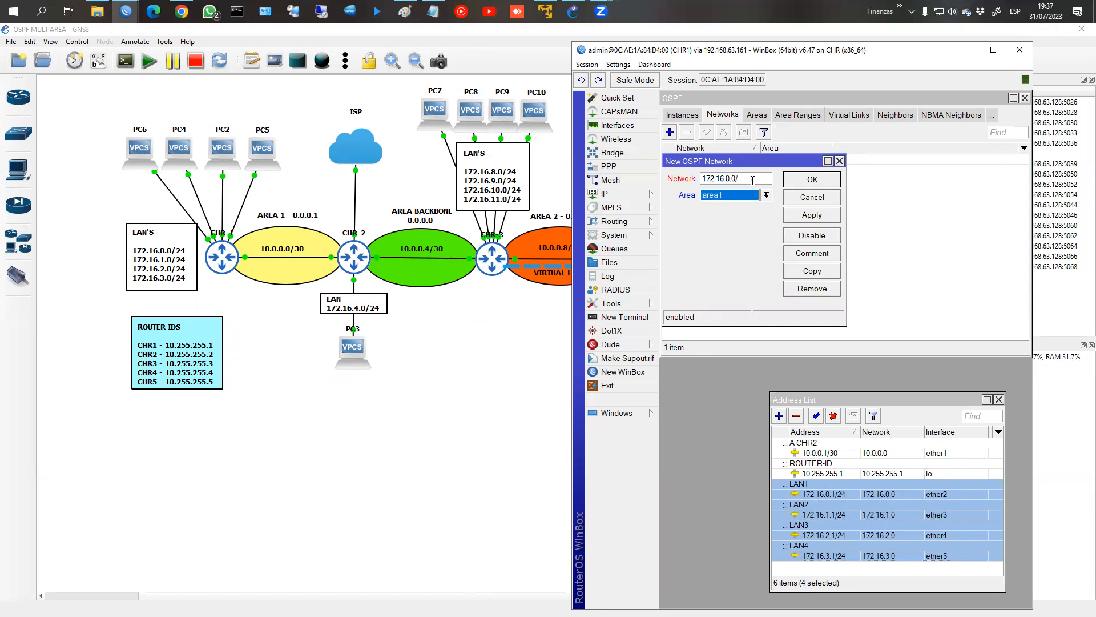
{"action": "type", "text": "/"}
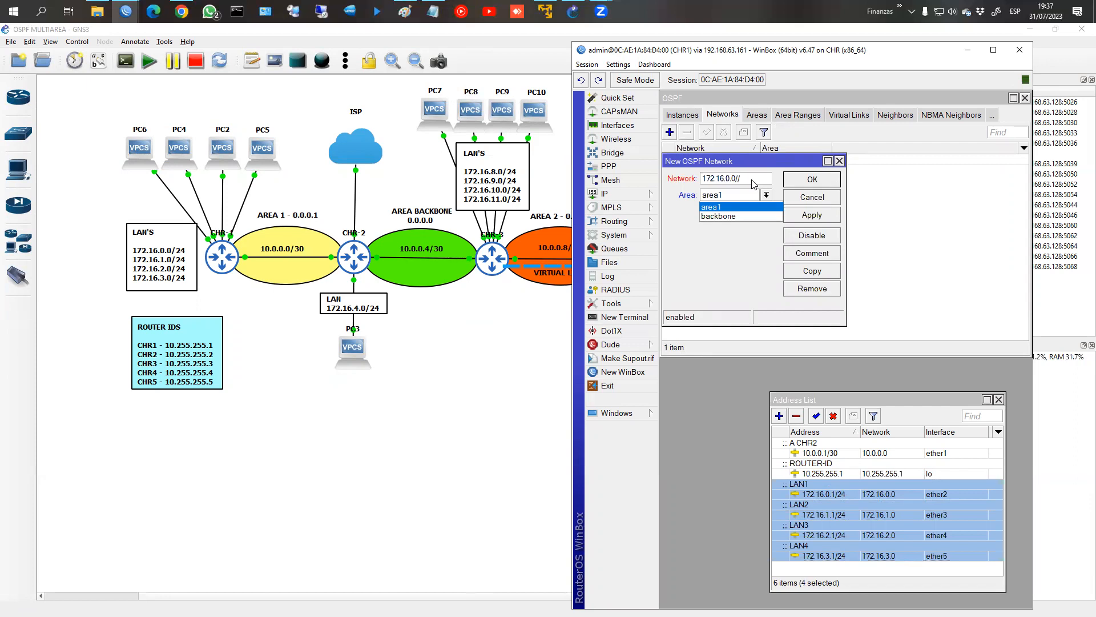
{"action": "left_click", "coordinate": [749, 177]}
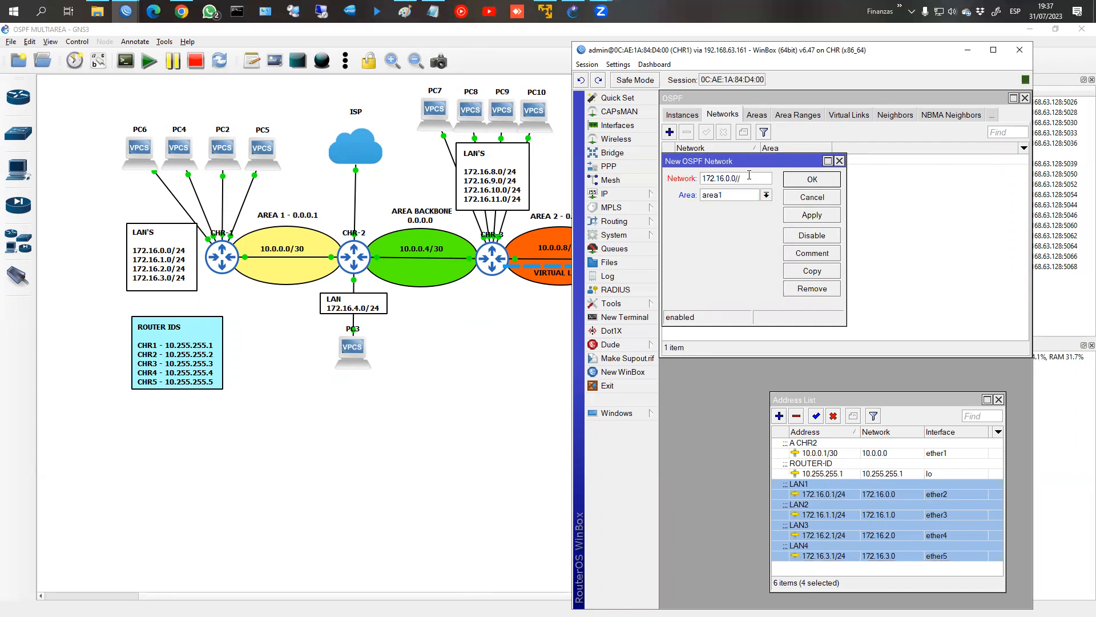
{"action": "type", "text": "24"}
{"action": "left_click", "coordinate": [812, 215]}
Step: Copy the LAN network entry to add 172.16.1.0/24 and 172.16.2.0/24 to CHR1's OSPF networks in area1
{"action": "left_click", "coordinate": [812, 270]}
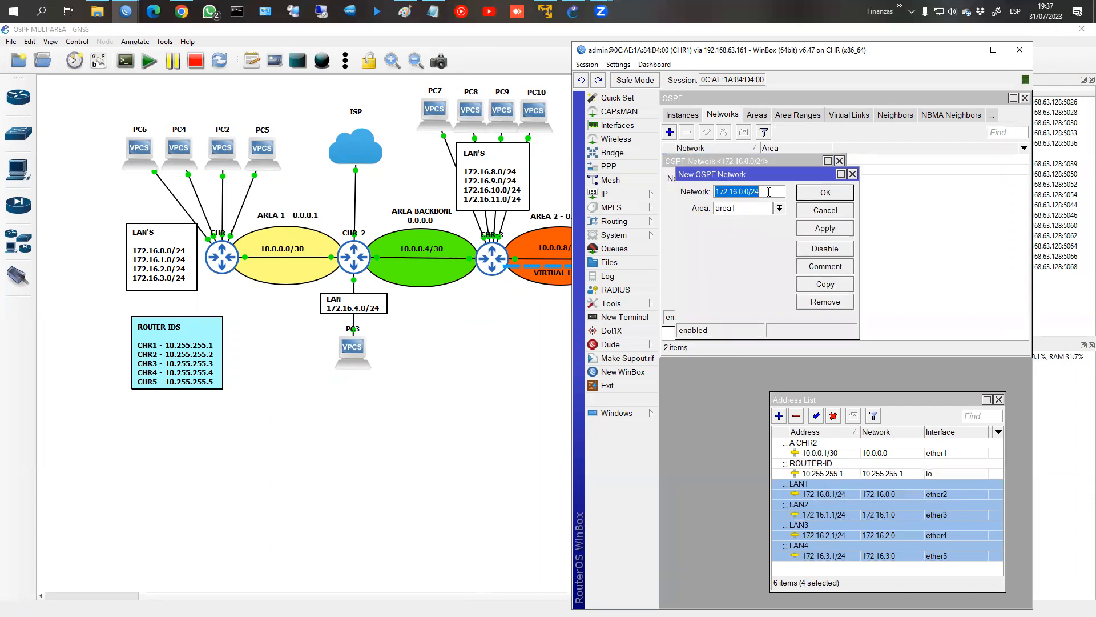
{"action": "left_click", "coordinate": [746, 192]}
{"action": "left_click", "coordinate": [834, 230]}
{"action": "left_click", "coordinate": [825, 284]}
{"action": "left_click", "coordinate": [755, 204]}
{"action": "key", "text": "BackSpace"}
{"action": "type", "text": "2"}
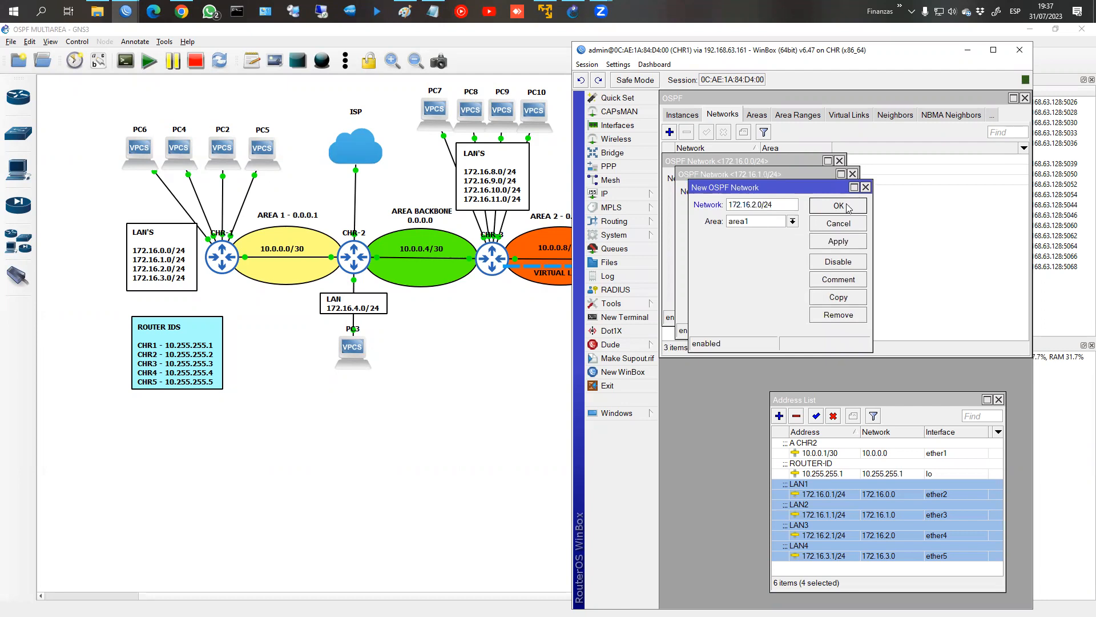
{"action": "left_click", "coordinate": [848, 243]}
Step: Add a copy for 172.16.3.0/24 in area1, close the network dialogs and highlight the four LAN networks
{"action": "left_click", "coordinate": [838, 297]}
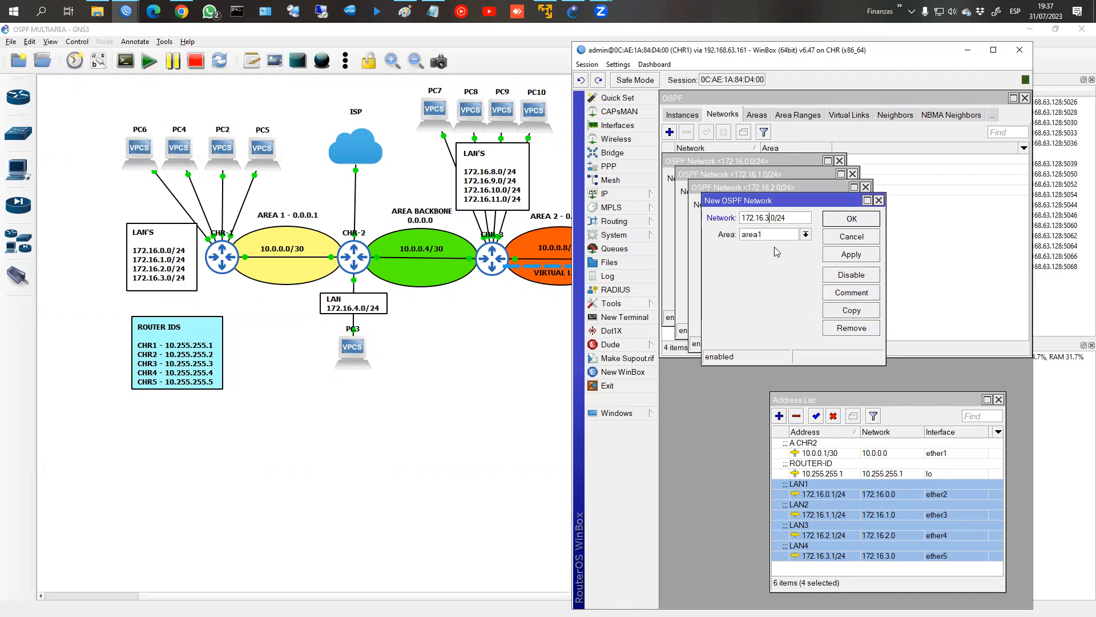
{"action": "left_click", "coordinate": [851, 219]}
{"action": "left_click", "coordinate": [838, 205]}
{"action": "left_click", "coordinate": [825, 192]}
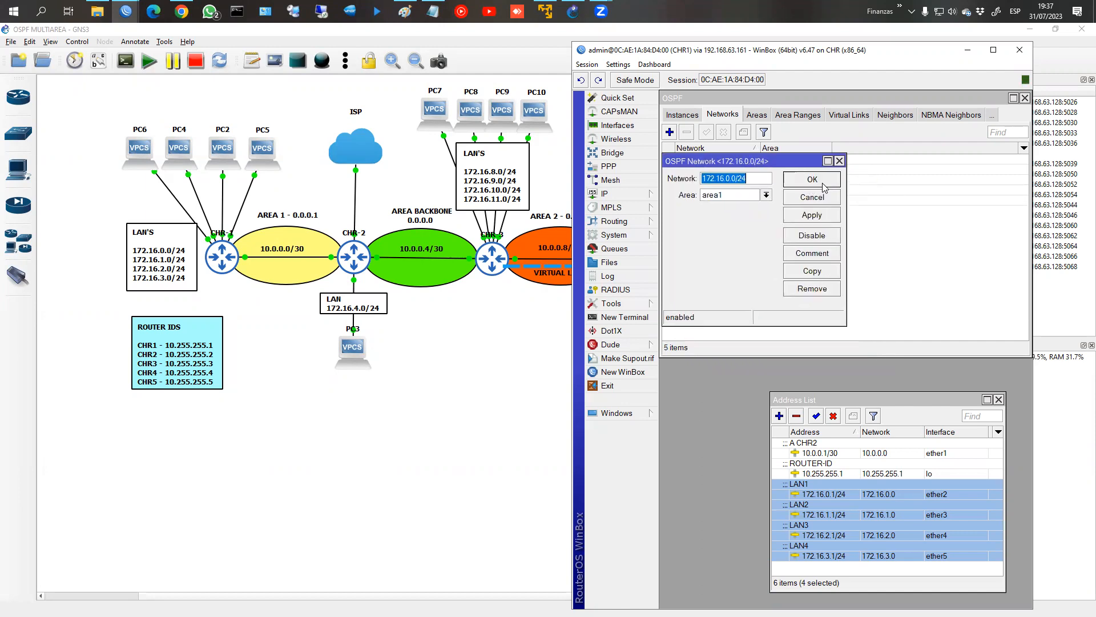
{"action": "left_click", "coordinate": [823, 183]}
{"action": "left_click", "coordinate": [722, 200]}
{"action": "left_click", "coordinate": [731, 170]}
{"action": "left_click", "coordinate": [723, 199], "text": "shift"}
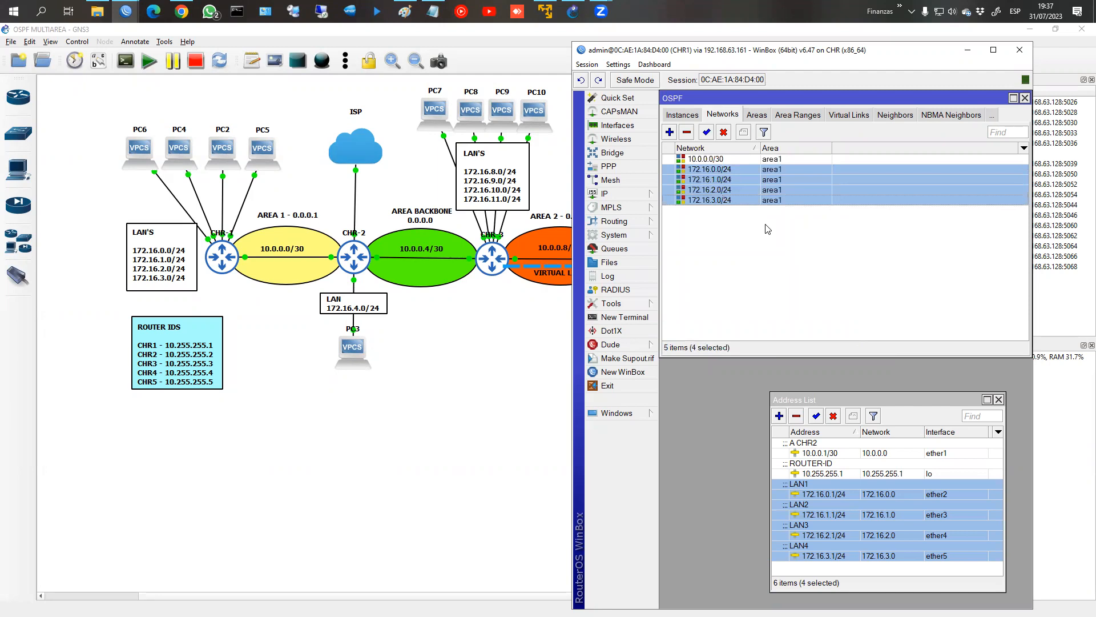
Step: Add ether2 as a passive OSPF interface on CHR1
{"action": "left_click", "coordinate": [687, 117]}
{"action": "left_click", "coordinate": [683, 119]}
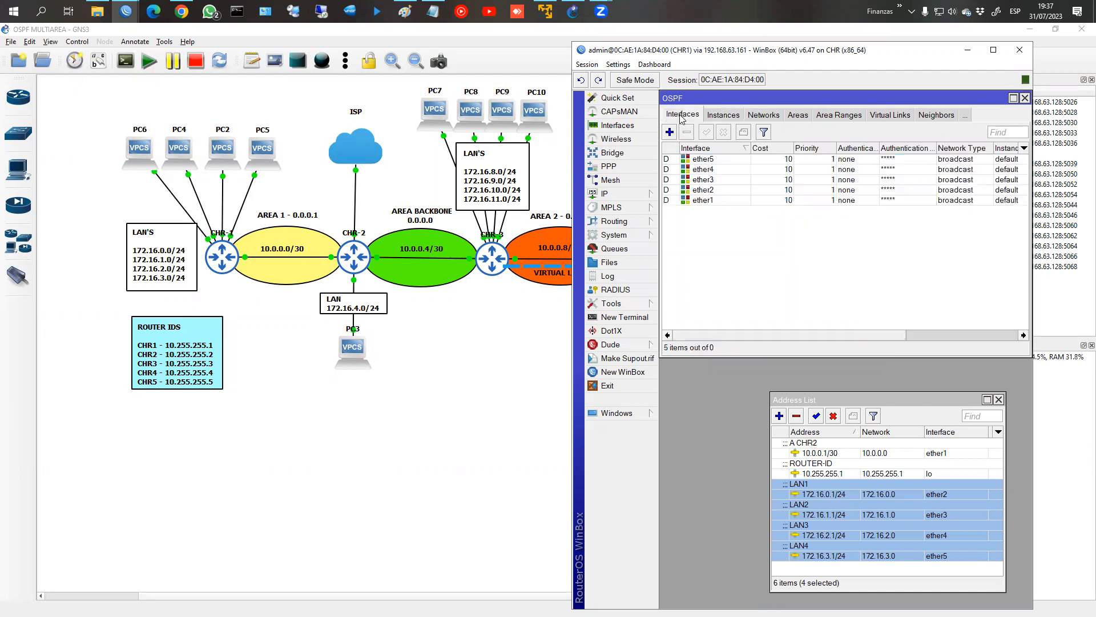
{"action": "left_click", "coordinate": [670, 132]}
{"action": "left_click", "coordinate": [843, 140]}
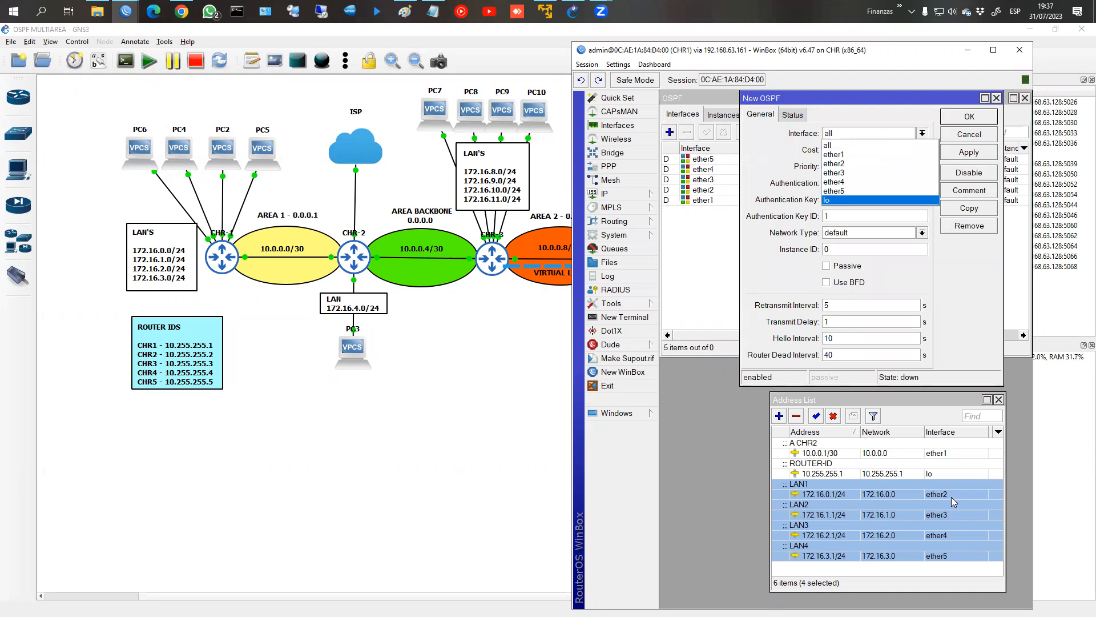
{"action": "left_click", "coordinate": [835, 163]}
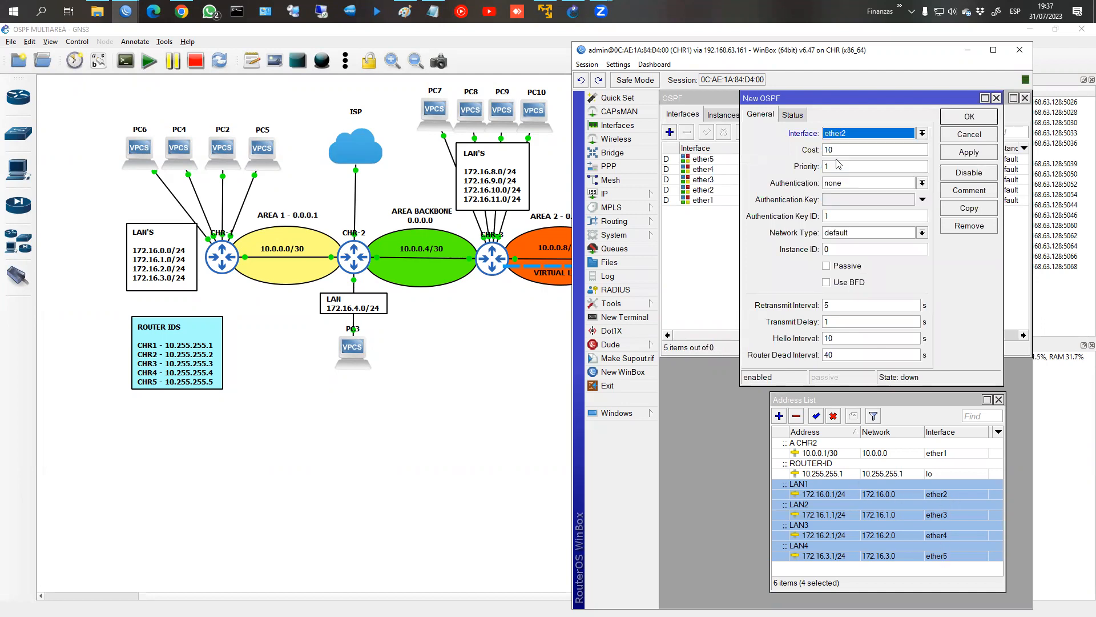
{"action": "left_click", "coordinate": [842, 267]}
{"action": "left_click", "coordinate": [955, 155]}
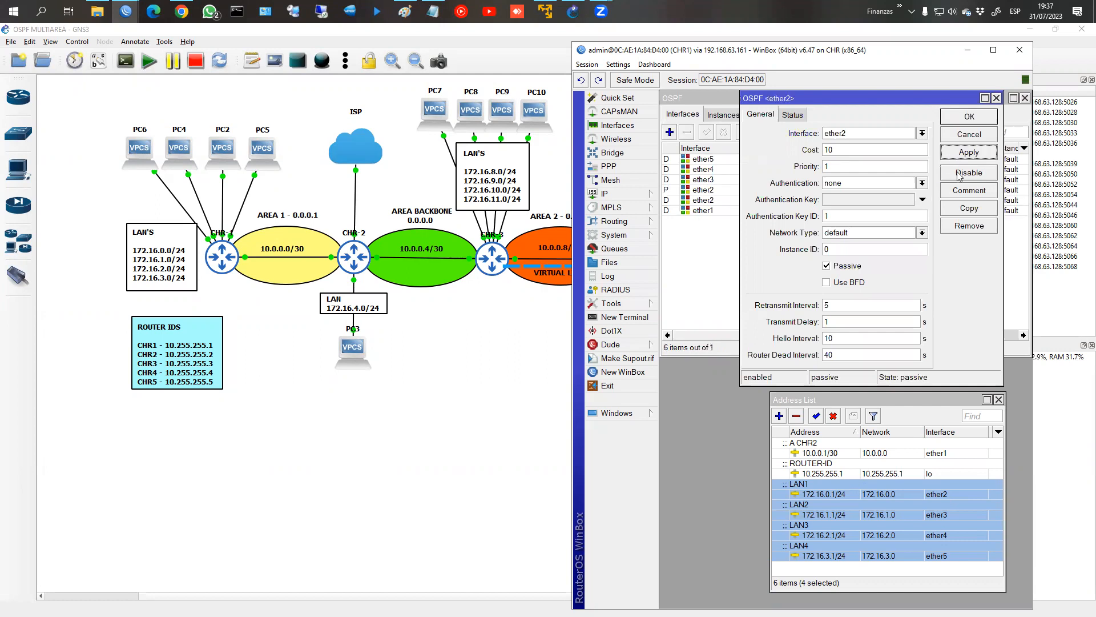
Step: Copy the ether2 entry to add ether3 as a passive OSPF interface on CHR1
{"action": "left_click", "coordinate": [969, 208]}
{"action": "left_click", "coordinate": [864, 148]}
{"action": "left_click", "coordinate": [861, 184]}
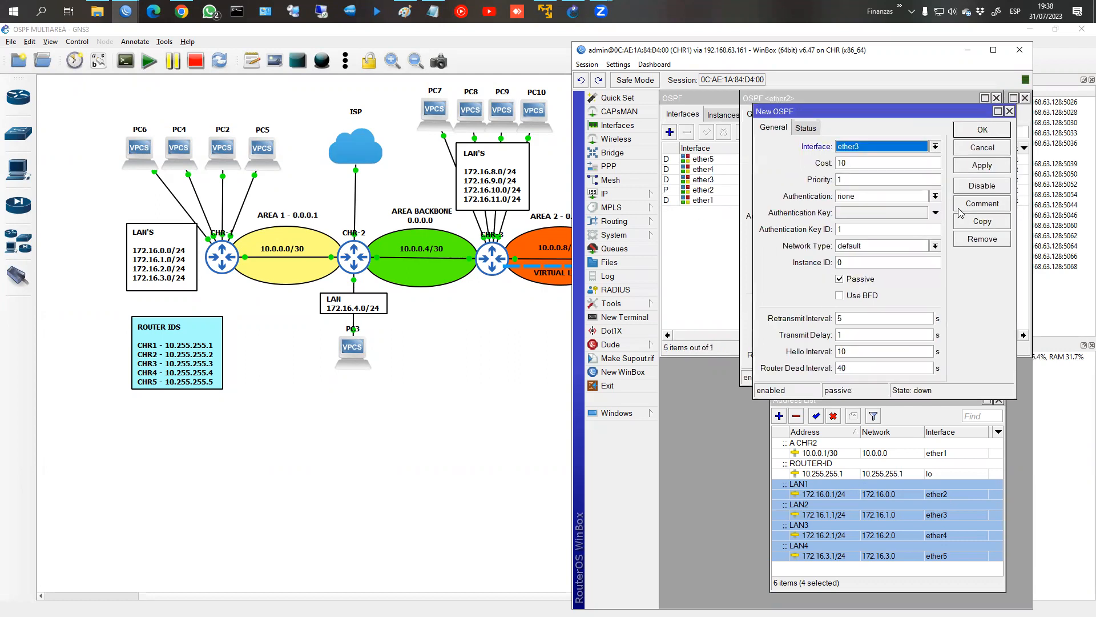
{"action": "left_click", "coordinate": [982, 165]}
Step: Copy the ether3 entry to add ether4 as a passive OSPF interface on CHR1
{"action": "left_click", "coordinate": [982, 221]}
{"action": "left_click", "coordinate": [883, 161]}
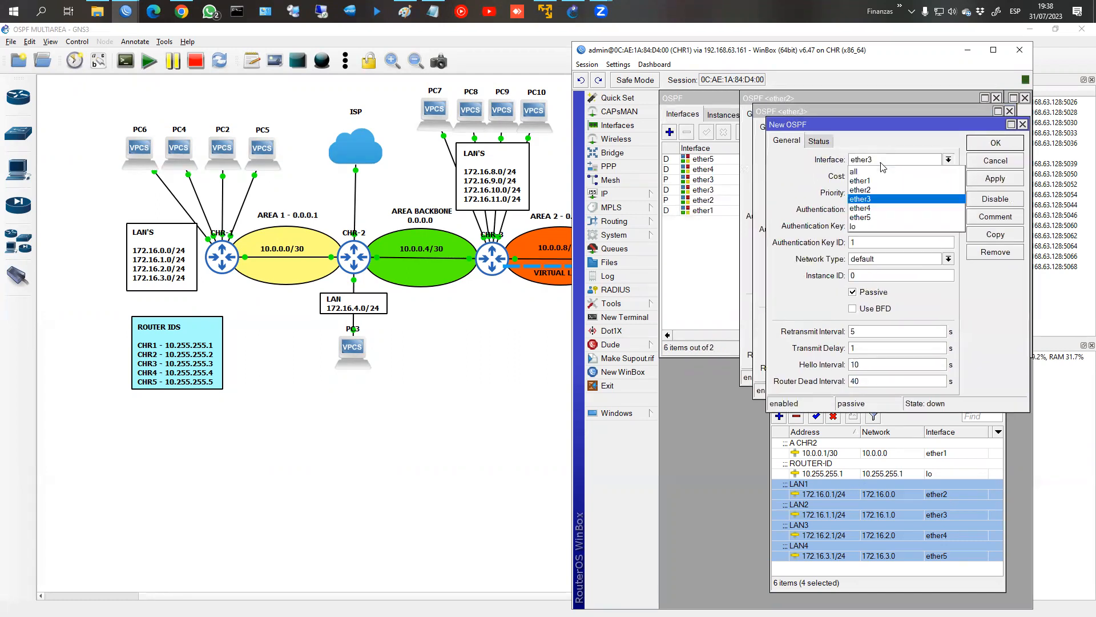
{"action": "left_click", "coordinate": [928, 209]}
{"action": "left_click", "coordinate": [994, 180]}
Step: Copy the ether4 entry to add ether5 as a passive OSPF interface and close the open interface dialogs
{"action": "left_click", "coordinate": [995, 234]}
{"action": "left_click", "coordinate": [796, 173]}
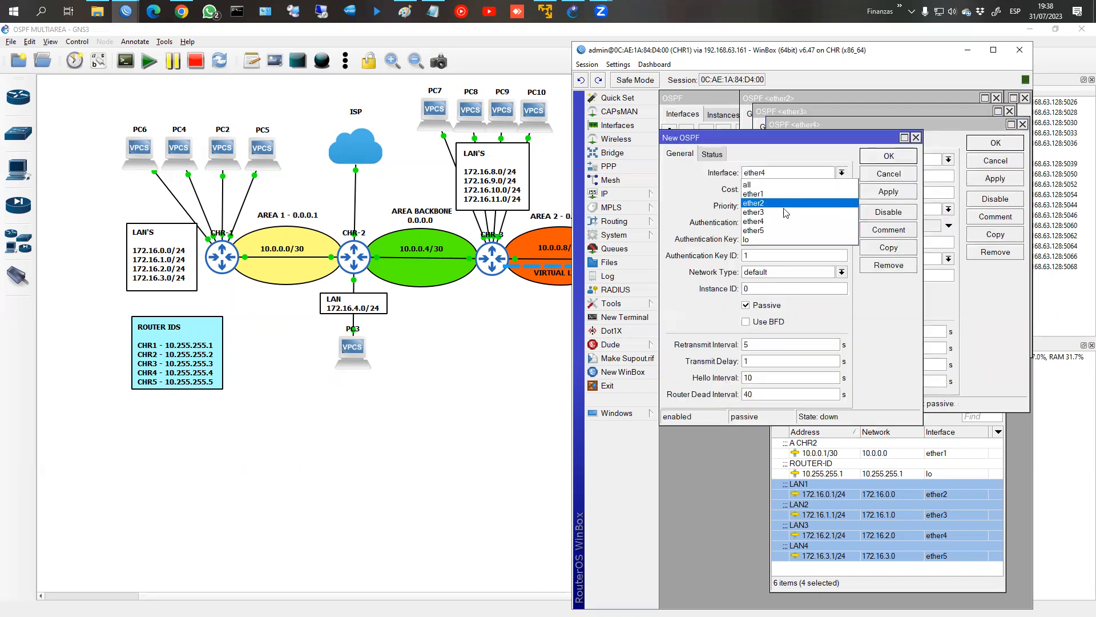
{"action": "left_click", "coordinate": [784, 231]}
{"action": "left_click", "coordinate": [885, 158]}
{"action": "left_click", "coordinate": [980, 144]}
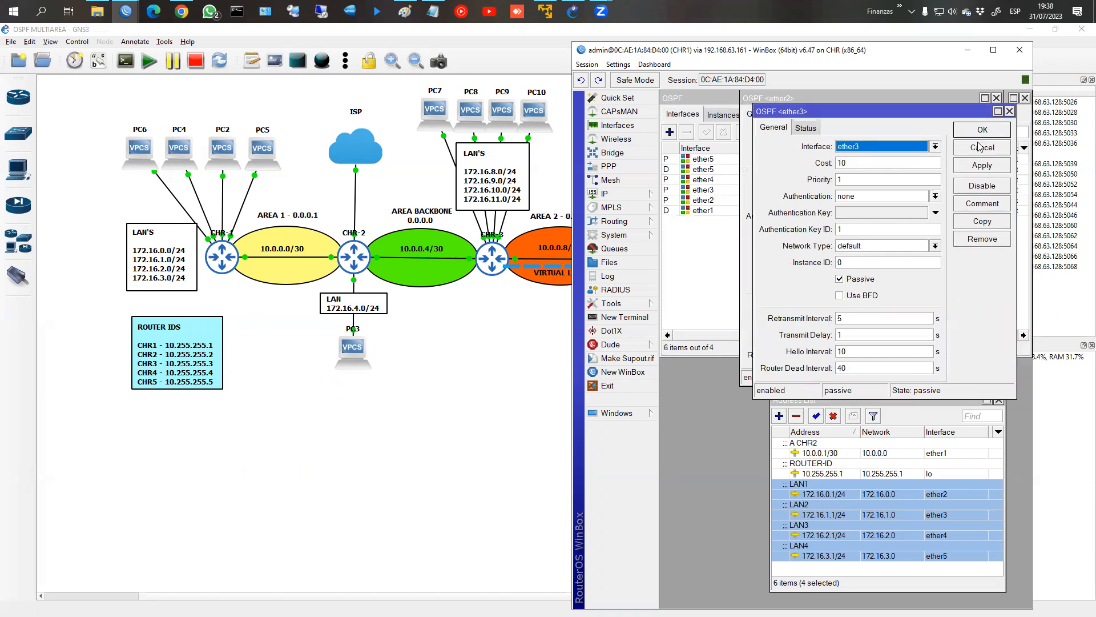
{"action": "left_click", "coordinate": [980, 143]}
{"action": "left_click", "coordinate": [977, 119]}
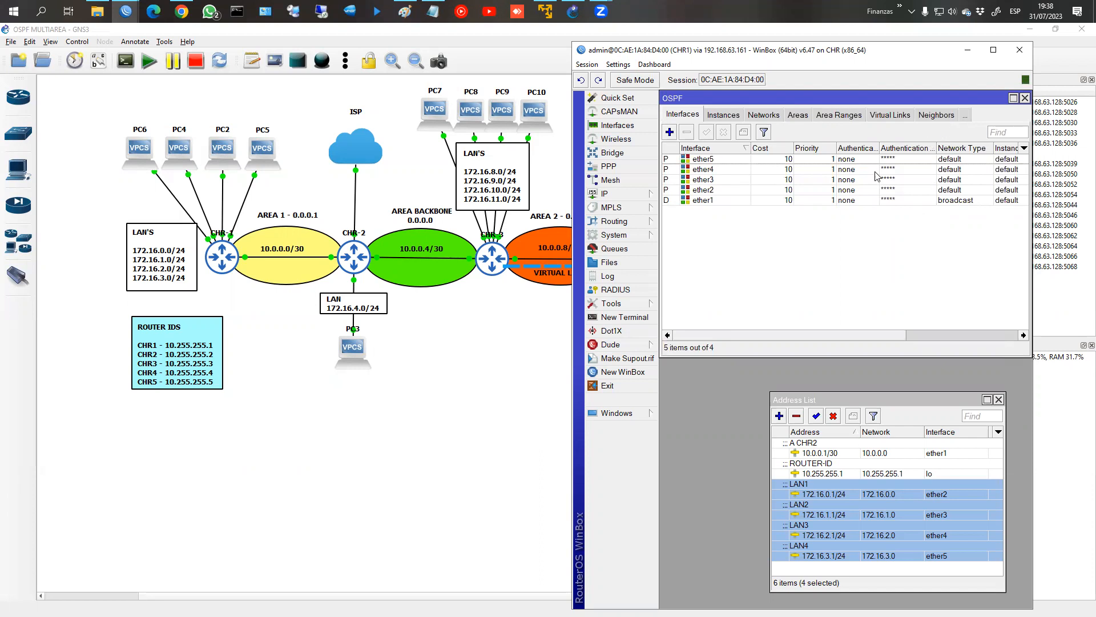
Step: Review ether5's passive OSPF interface settings and check CHR1's OSPF neighbors
{"action": "double_click", "coordinate": [726, 160]}
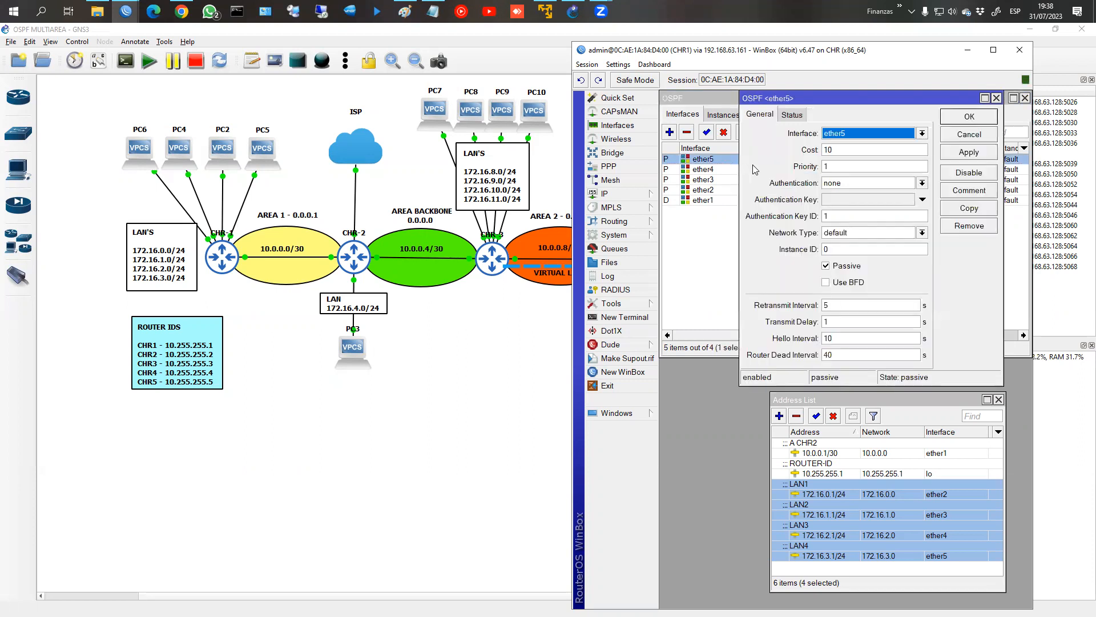
{"action": "left_click", "coordinate": [969, 117]}
{"action": "left_click", "coordinate": [937, 115]}
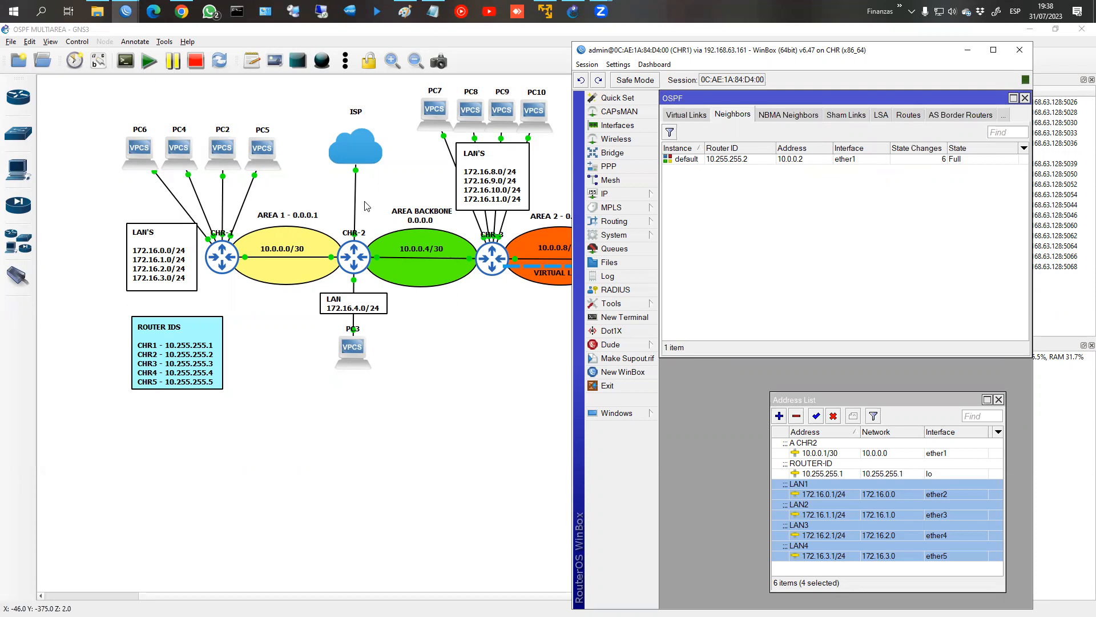
Step: Toggle the interface labels on the GNS3 topology and return to CHR1's OSPF neighbor list
{"action": "left_click", "coordinate": [99, 62]}
{"action": "left_click", "coordinate": [99, 62]}
{"action": "left_click", "coordinate": [98, 61]}
{"action": "left_click", "coordinate": [99, 61]}
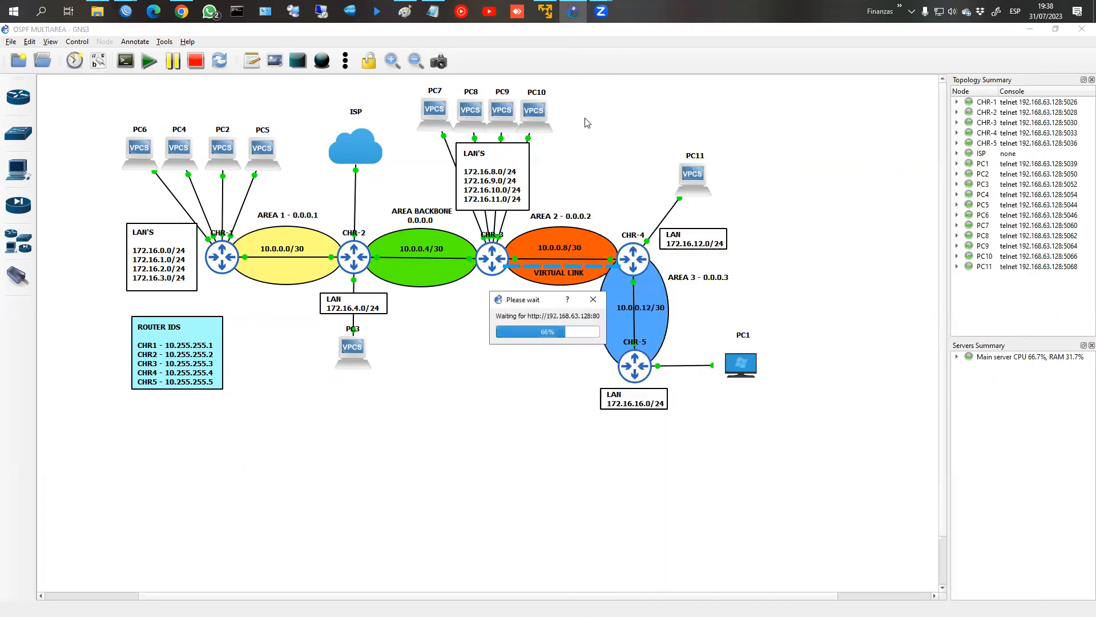
{"action": "mouse_move", "coordinate": [126, 11]}
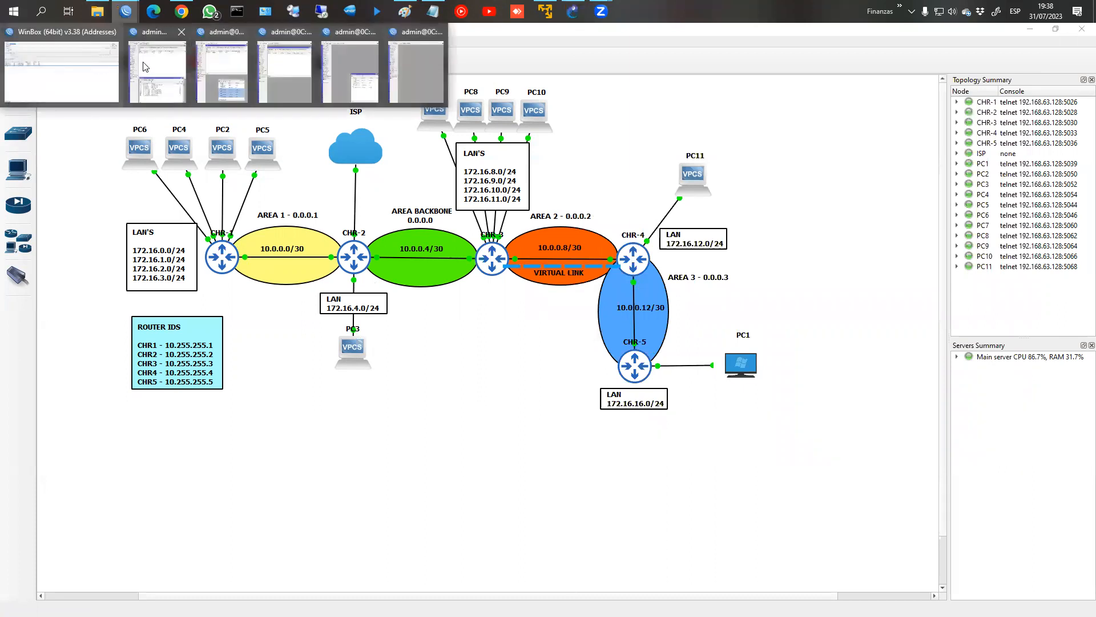
{"action": "left_click", "coordinate": [222, 69]}
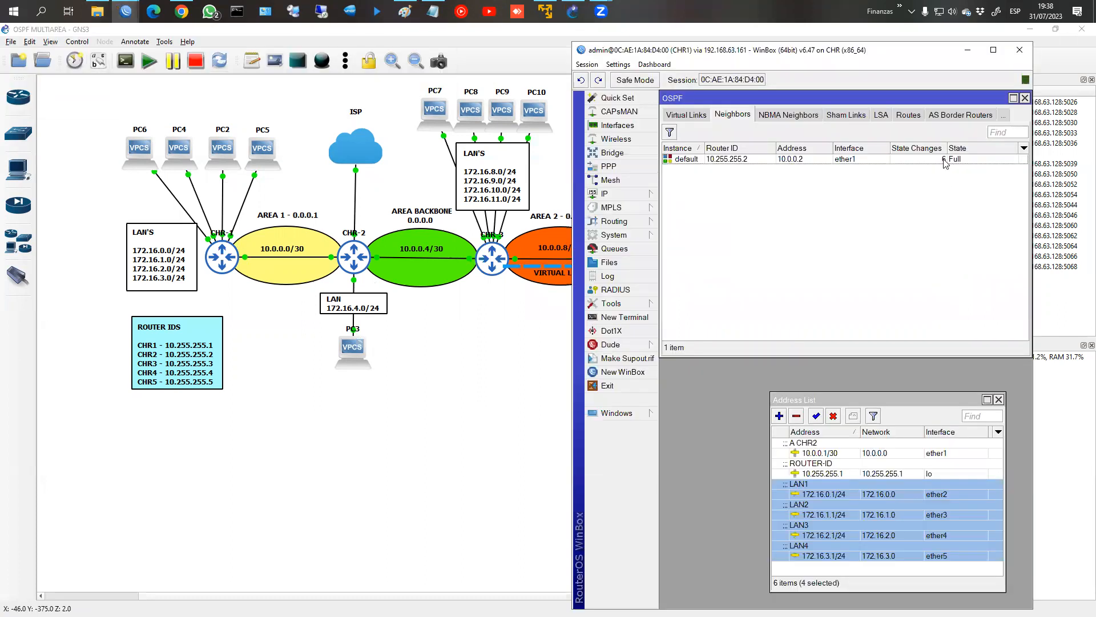
Step: Examine the OSPF route to 172.16.4.0/24 in CHR1's route list, marking its flags, gateway and outgoing interface
{"action": "left_click", "coordinate": [606, 194]}
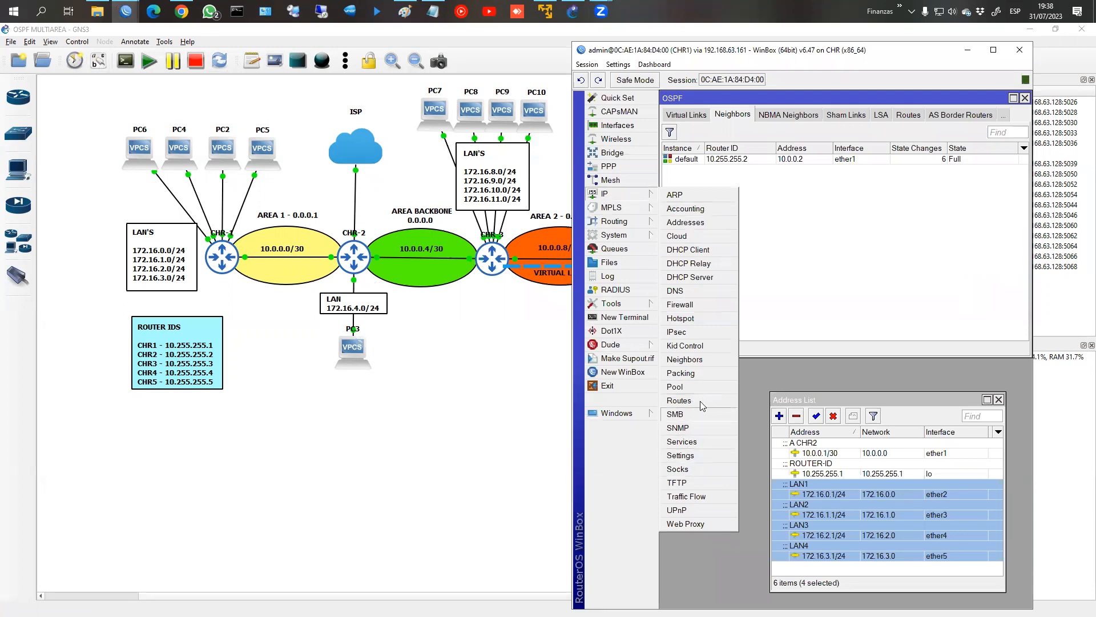
{"action": "left_click", "coordinate": [680, 401]}
{"action": "left_click", "coordinate": [731, 249]}
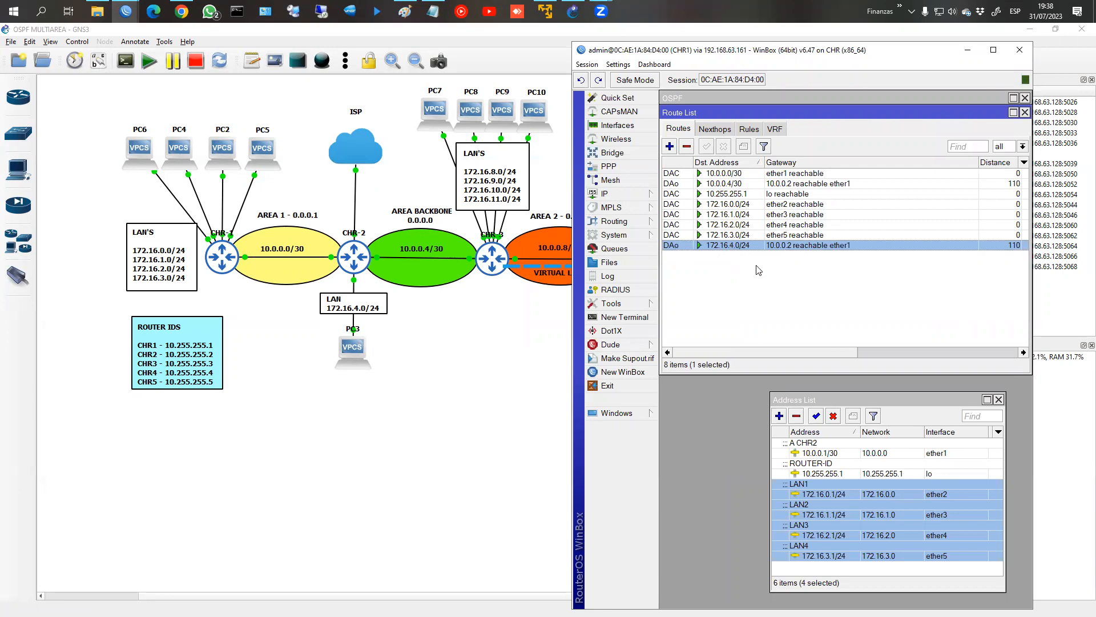
{"action": "left_click_drag", "start_coordinate": [660, 240], "coordinate": [682, 249]}
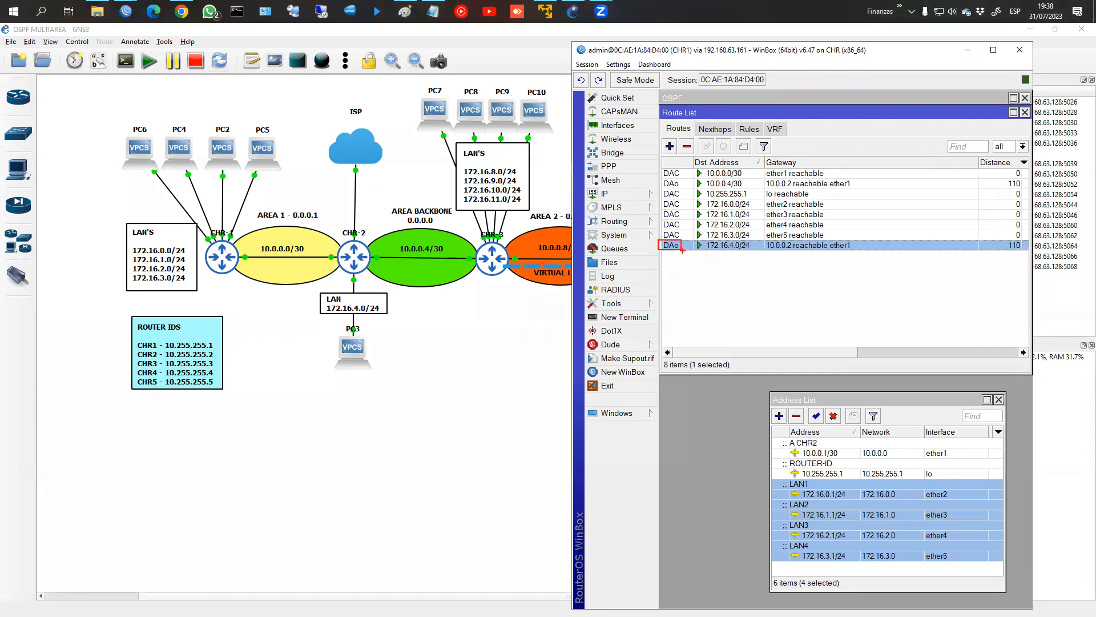
{"action": "left_click_drag", "start_coordinate": [762, 239], "coordinate": [856, 254]}
{"action": "mouse_move", "coordinate": [927, 439]}
{"action": "left_mouse_down"}
{"action": "mouse_move", "coordinate": [971, 457]}
{"action": "mouse_move", "coordinate": [920, 440]}
{"action": "left_mouse_up"}
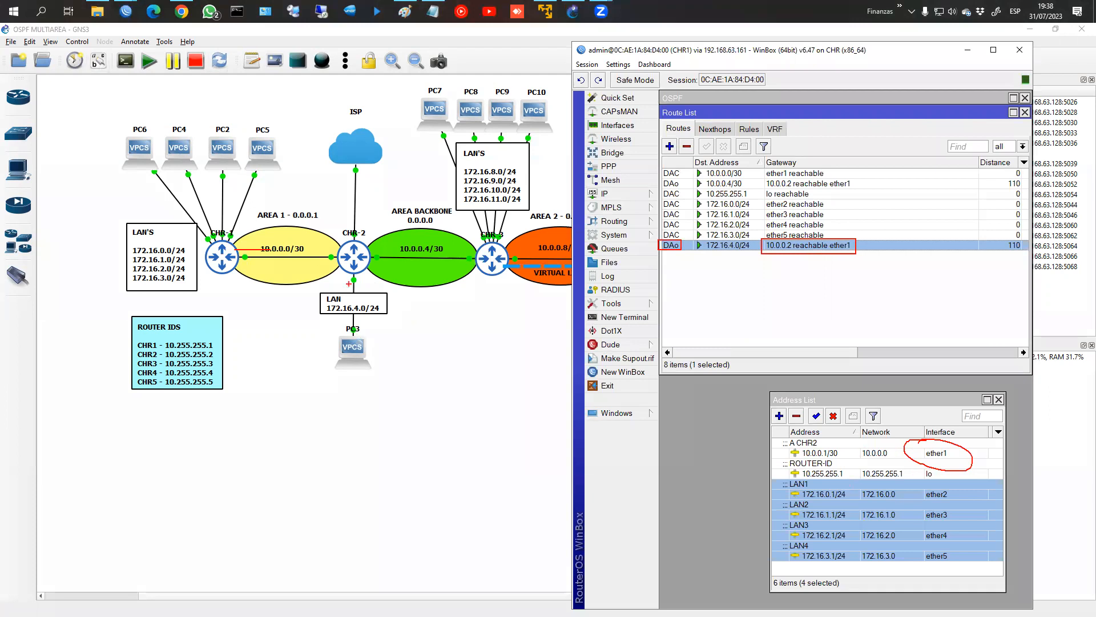
{"action": "left_click_drag", "start_coordinate": [242, 243], "coordinate": [282, 253]}
{"action": "key", "text": "Escape"}
Step: Switch to CHR2 and examine the OSPF routes for 172.16.0.0/24 through 172.16.3.0/24, marking their flags and gateway interface
{"action": "mouse_move", "coordinate": [125, 12]}
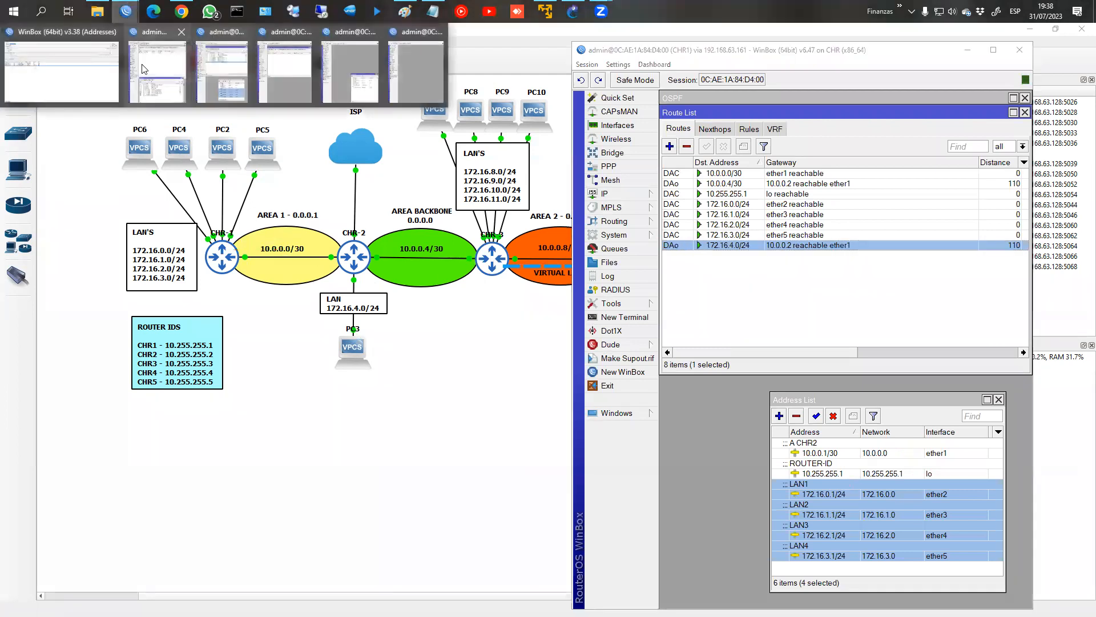
{"action": "left_click", "coordinate": [179, 73]}
{"action": "left_click", "coordinate": [682, 495]}
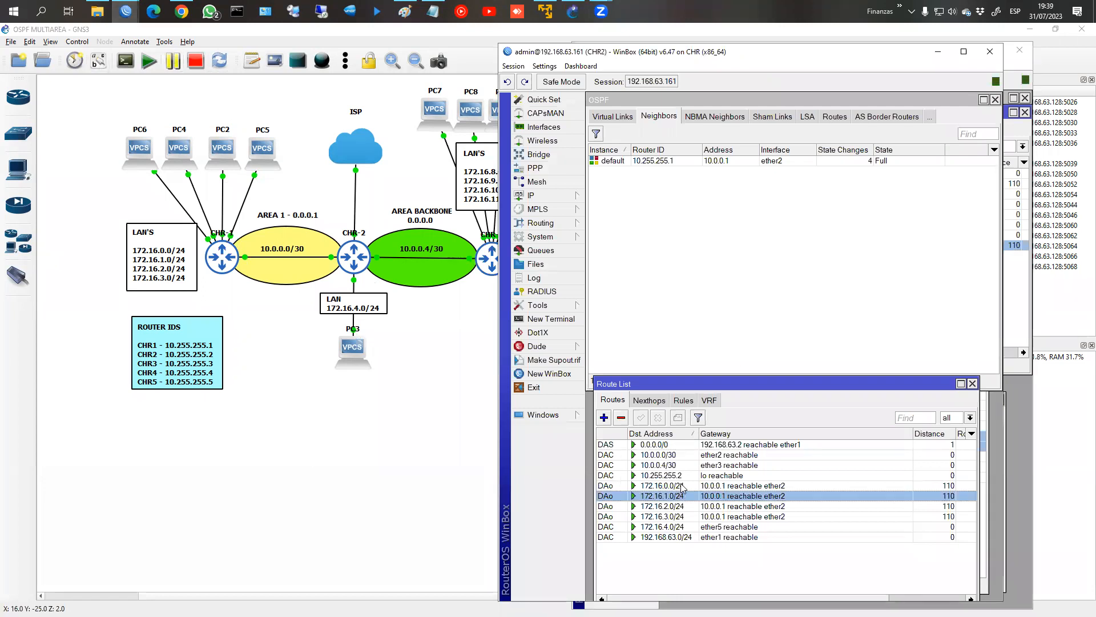
{"action": "left_click", "coordinate": [683, 486]}
{"action": "left_click", "coordinate": [688, 516], "text": "shift"}
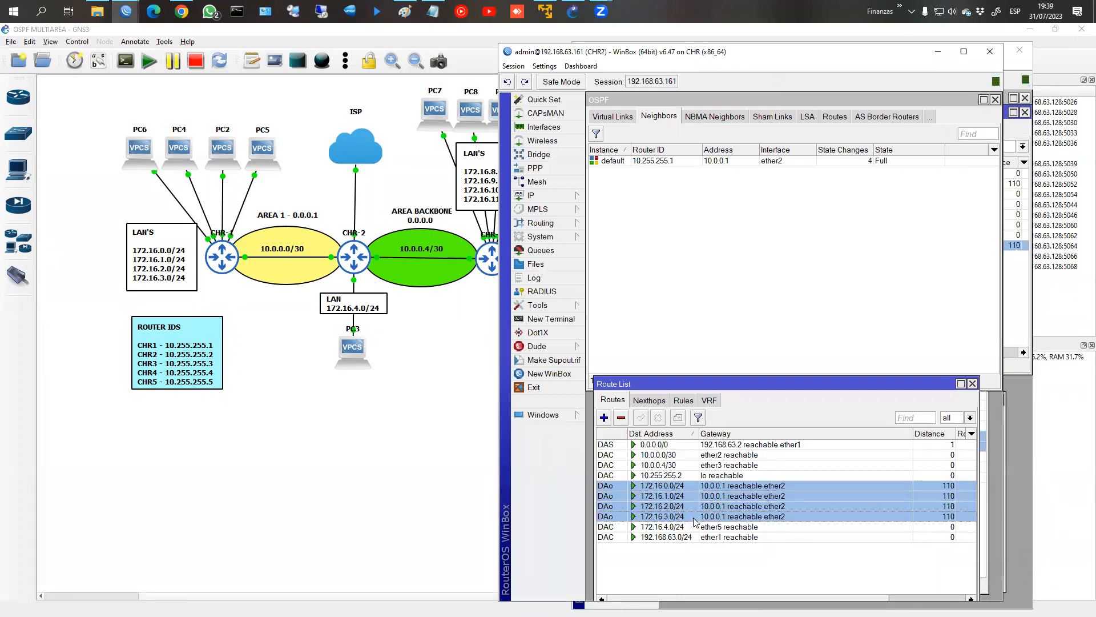
{"action": "key", "text": "ctrl+2"}
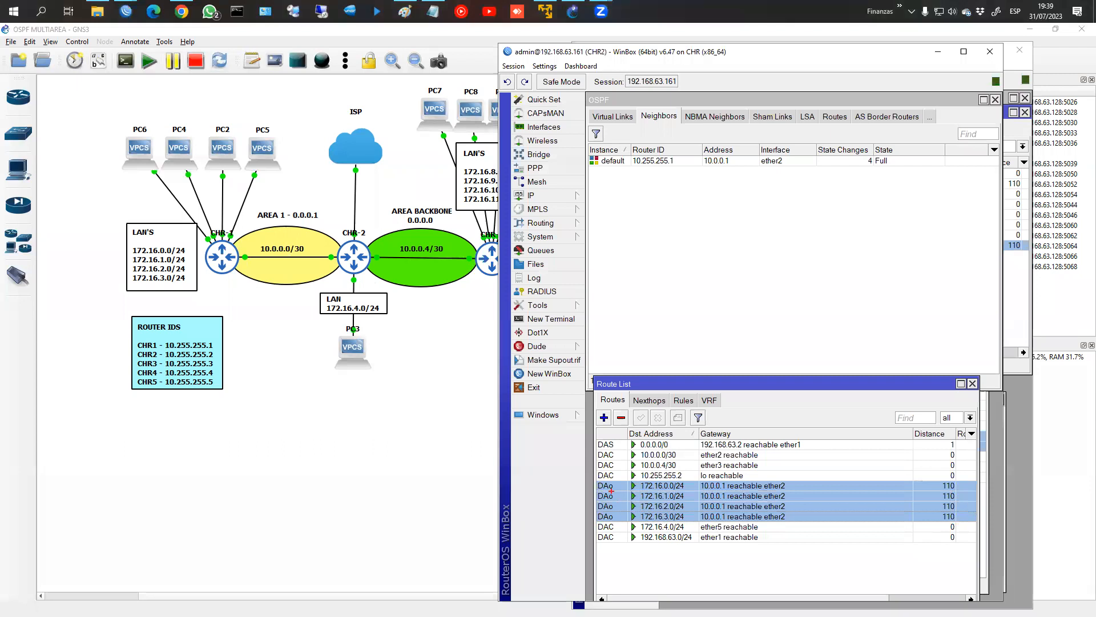
{"action": "left_click_drag", "start_coordinate": [594, 479], "coordinate": [620, 525]}
{"action": "left_click_drag", "start_coordinate": [766, 496], "coordinate": [794, 522]}
{"action": "key", "text": "Escape"}
Step: Check the address assigned to CHR2's link toward CHR1 in the address list, and close the list
{"action": "left_click", "coordinate": [535, 194]}
{"action": "left_click", "coordinate": [608, 224]}
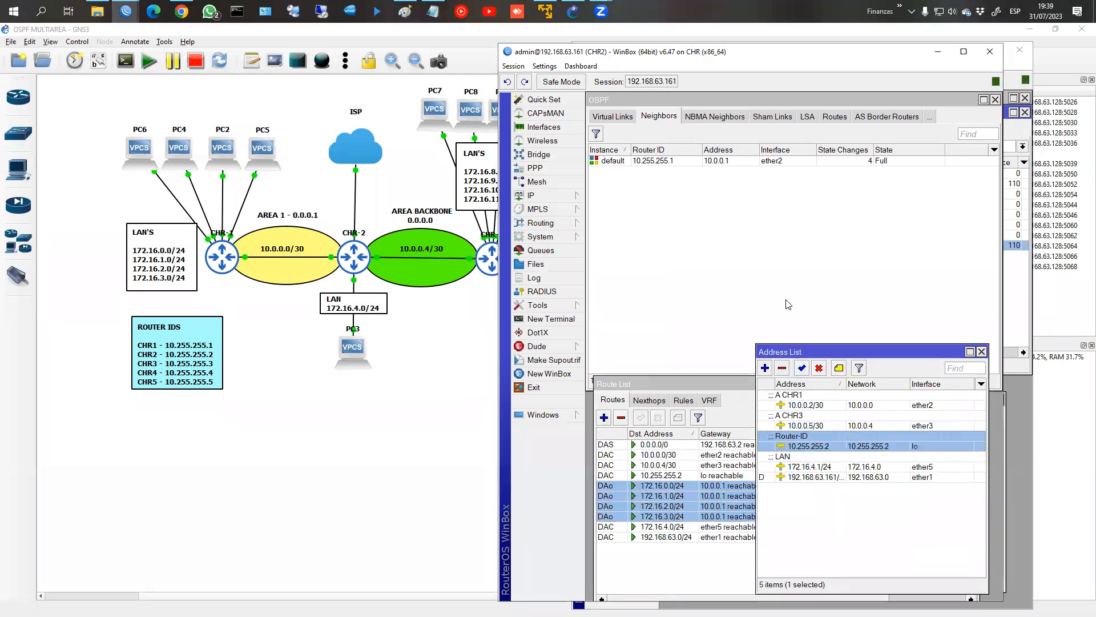
{"action": "left_click", "coordinate": [908, 407]}
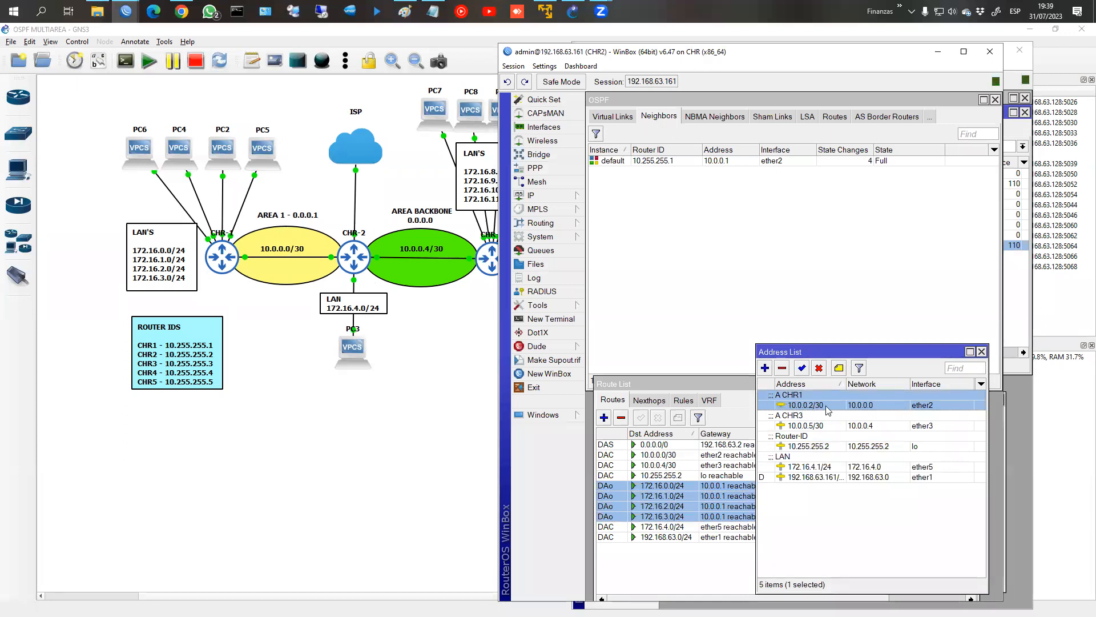
{"action": "left_click", "coordinate": [982, 352]}
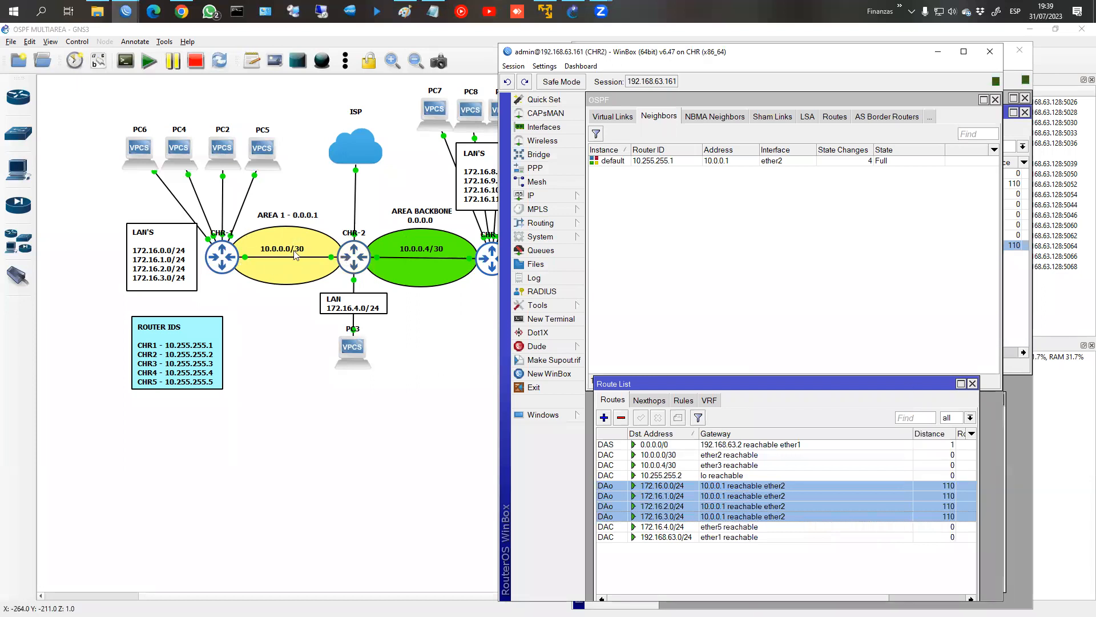
{"action": "left_click", "coordinate": [437, 328]}
Step: Switch to CHR3's WinBox session, place its window beside the topology, and set the default OSPF instance's router ID to 10.255.255.3
{"action": "mouse_move", "coordinate": [126, 11]}
{"action": "left_click", "coordinate": [273, 80]}
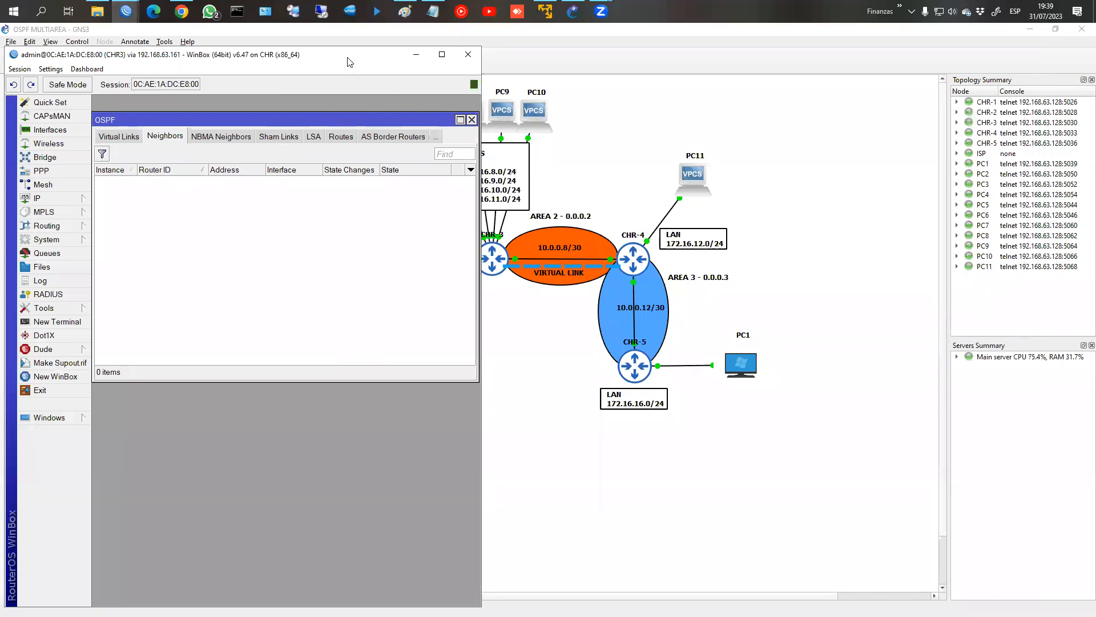
{"action": "left_click_drag", "start_coordinate": [350, 61], "coordinate": [952, 53]}
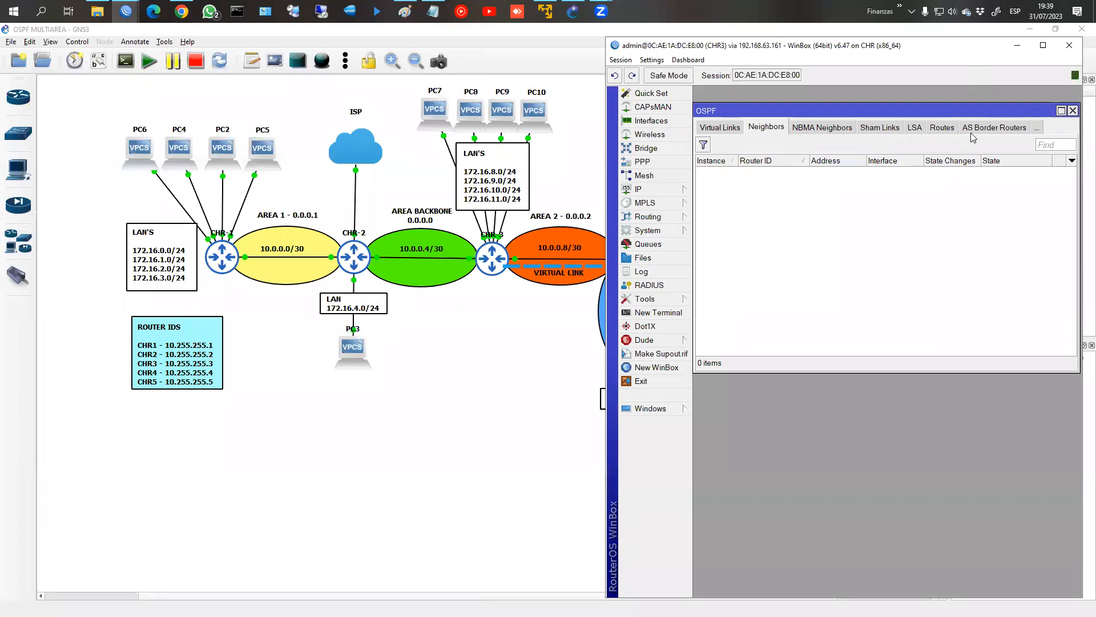
{"action": "left_click", "coordinate": [1037, 128]}
{"action": "left_click", "coordinate": [1015, 152]}
{"action": "left_click", "coordinate": [867, 171]}
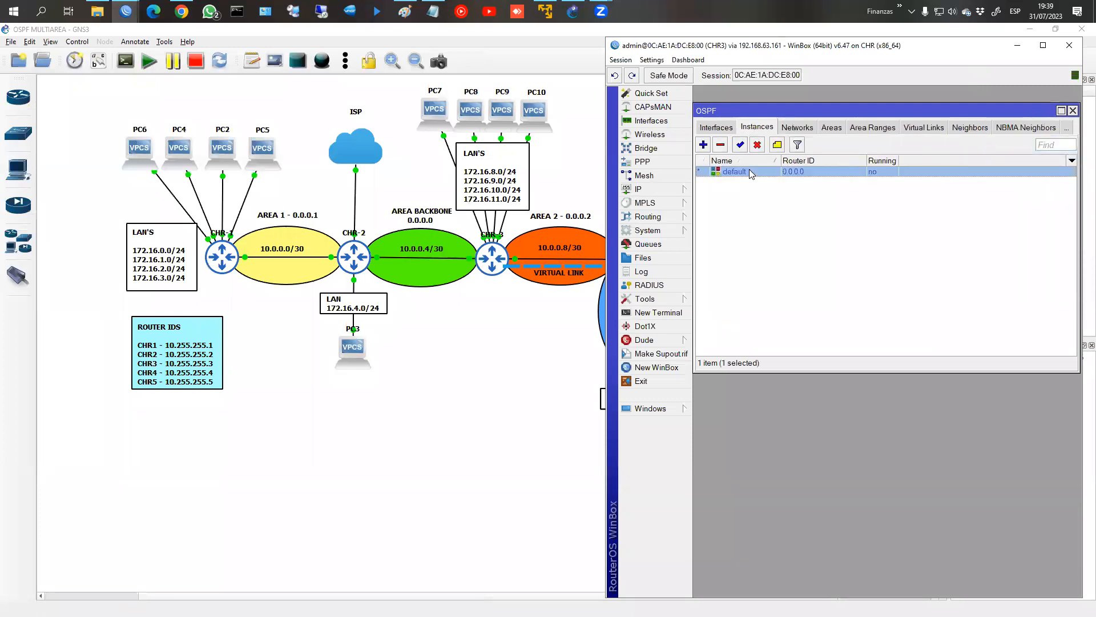
{"action": "double_click", "coordinate": [868, 172]}
{"action": "key", "text": "Tab"}
{"action": "type", "text": "10.25"}
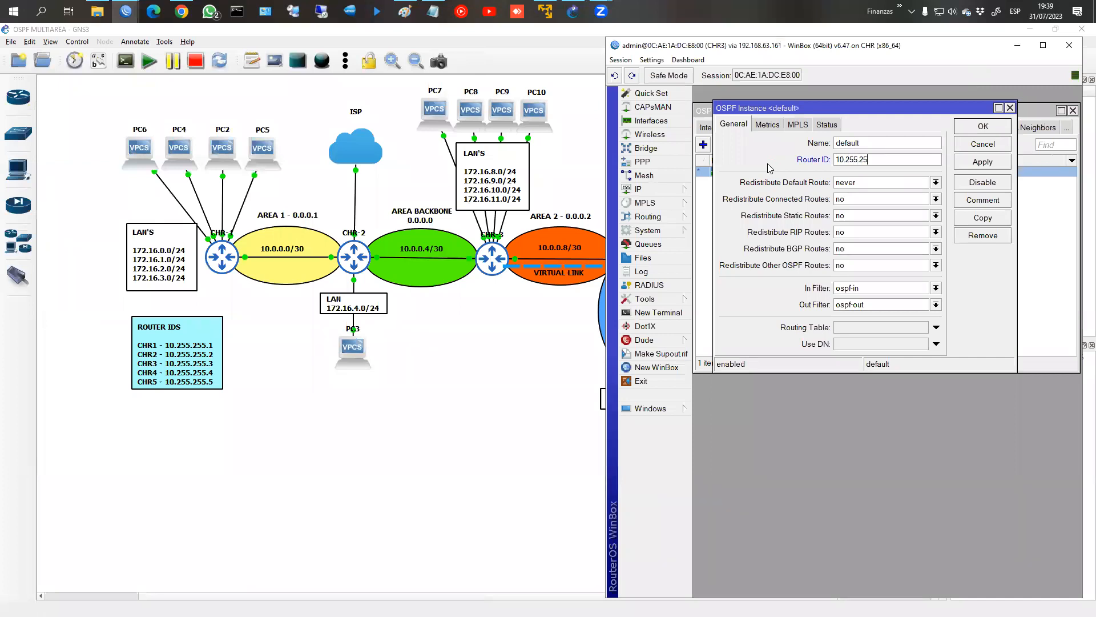
{"action": "left_click", "coordinate": [988, 144]}
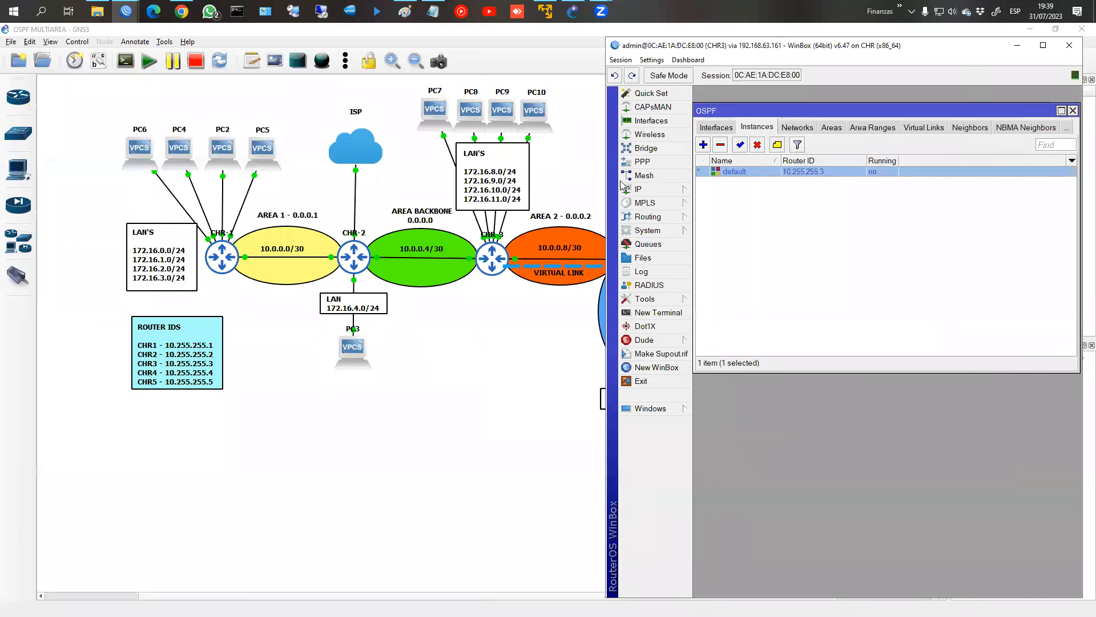
Step: Add an OSPF area named area2 with area ID 0.0.0.2 on CHR3
{"action": "left_click", "coordinate": [832, 131]}
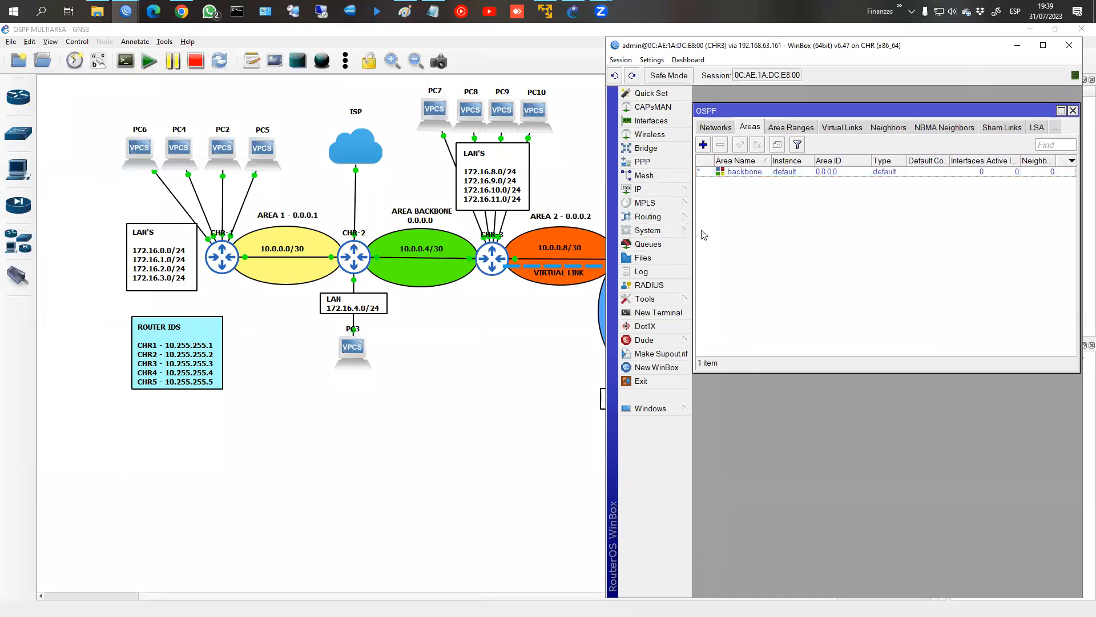
{"action": "left_click", "coordinate": [704, 146]}
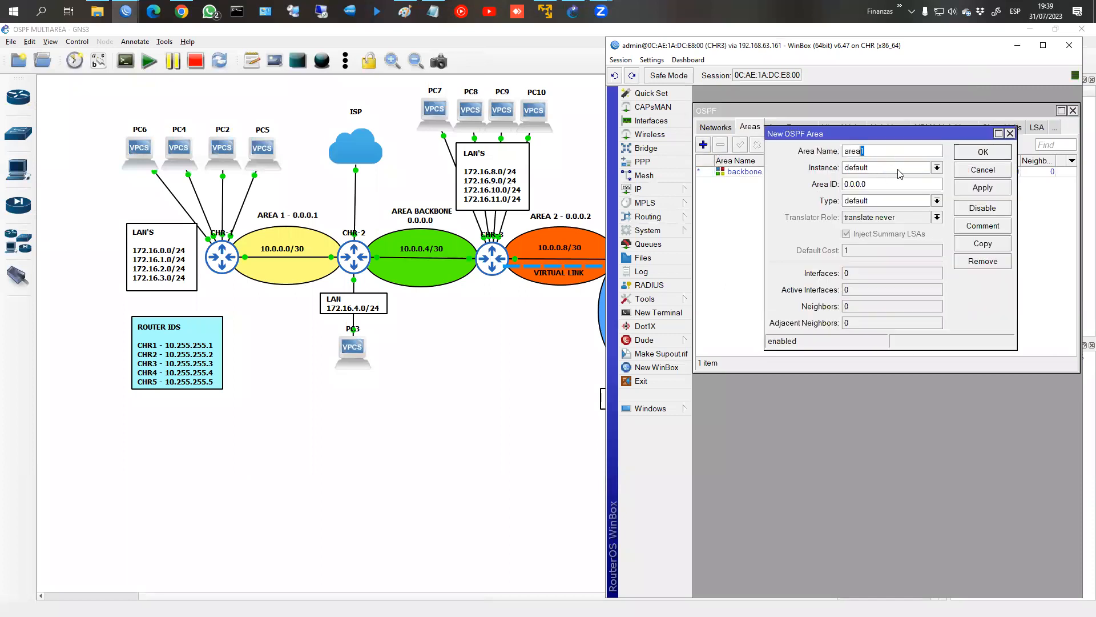
{"action": "type", "text": "23"}
{"action": "left_click", "coordinate": [891, 186]}
{"action": "key", "text": "shift+Left"}
{"action": "key", "text": "Return"}
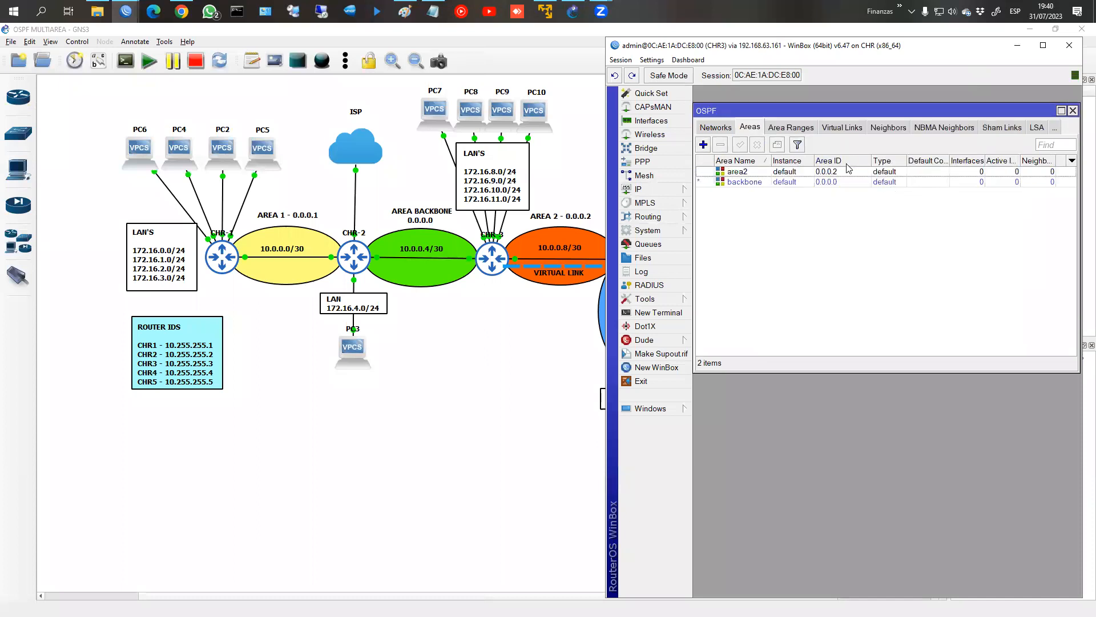
Step: Start a new OSPF network entry on CHR3 and open the router's IP address list for reference
{"action": "left_click", "coordinate": [713, 127]}
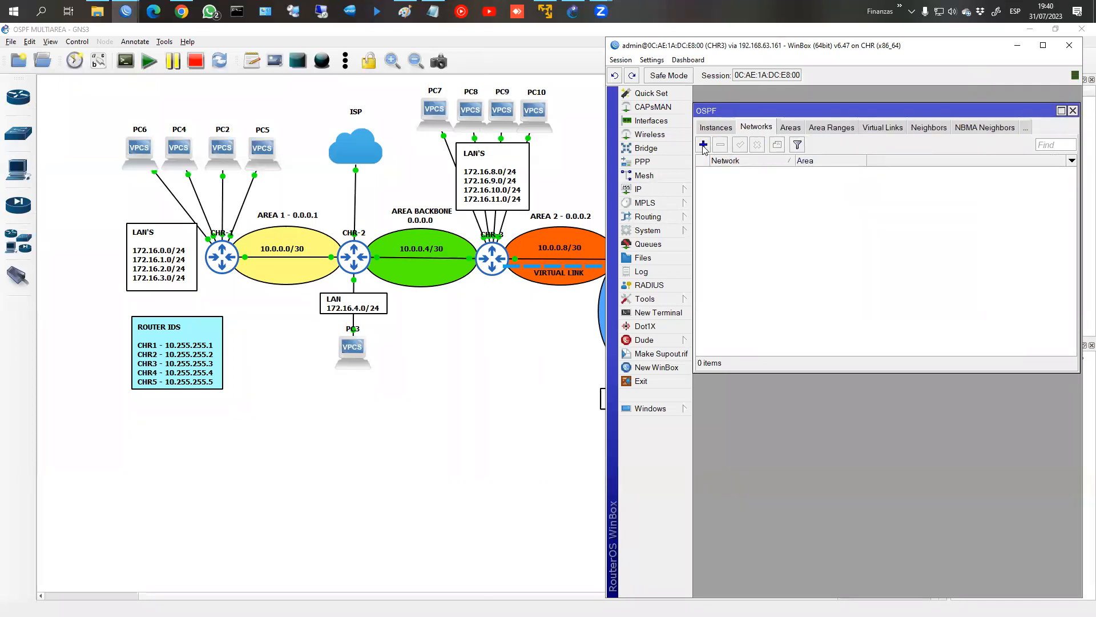
{"action": "left_click", "coordinate": [703, 146]}
{"action": "mouse_move", "coordinate": [671, 189]}
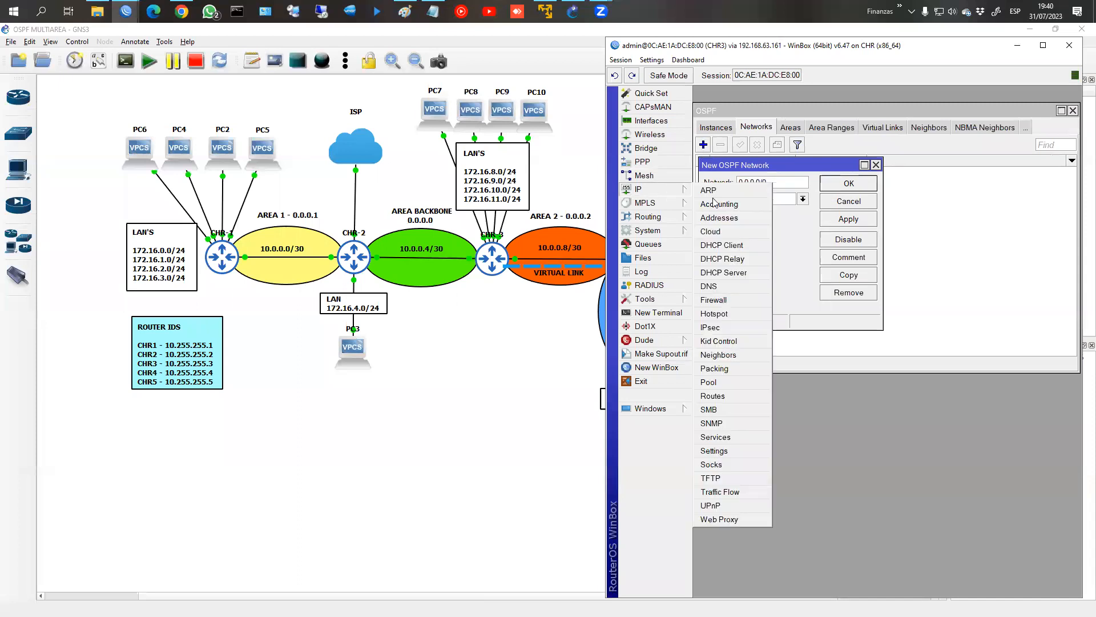
{"action": "left_click", "coordinate": [736, 219]}
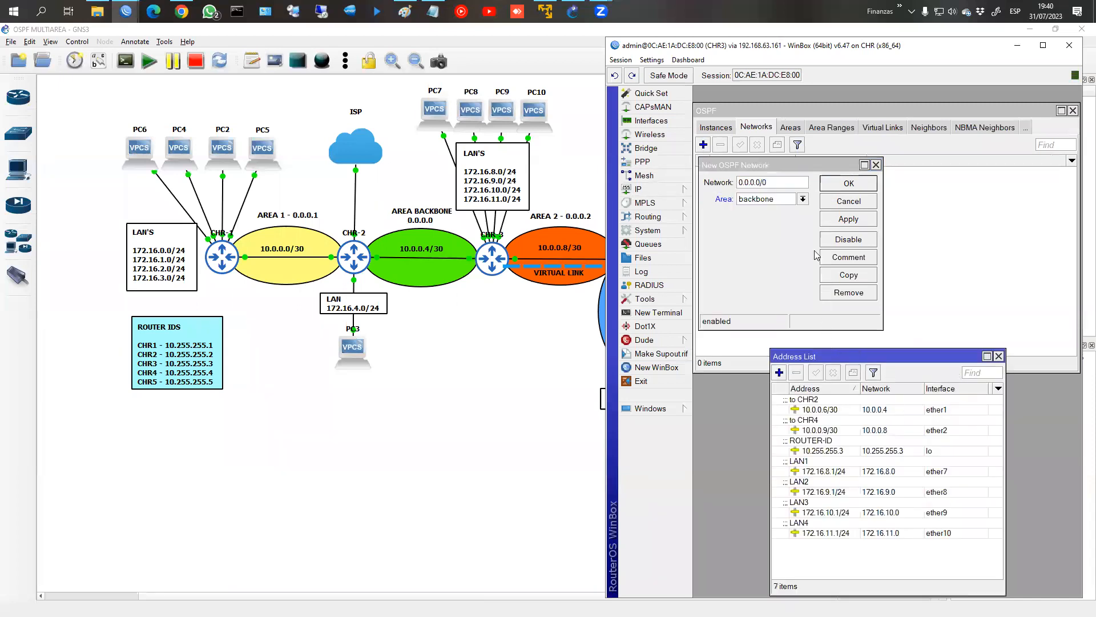
Step: Add the OSPF network 10.0.0.4/30 in the backbone area, marking the matching link on the topology
{"action": "left_click_drag", "start_coordinate": [781, 183], "coordinate": [664, 170]}
{"action": "key", "text": "ctrl+a"}
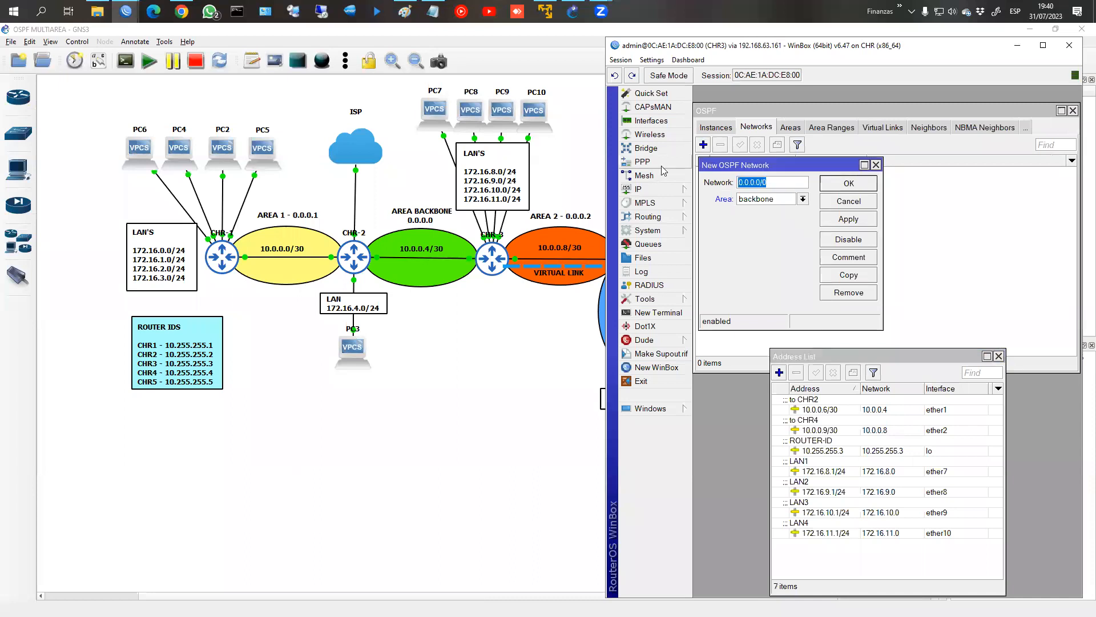
{"action": "type", "text": "1"}
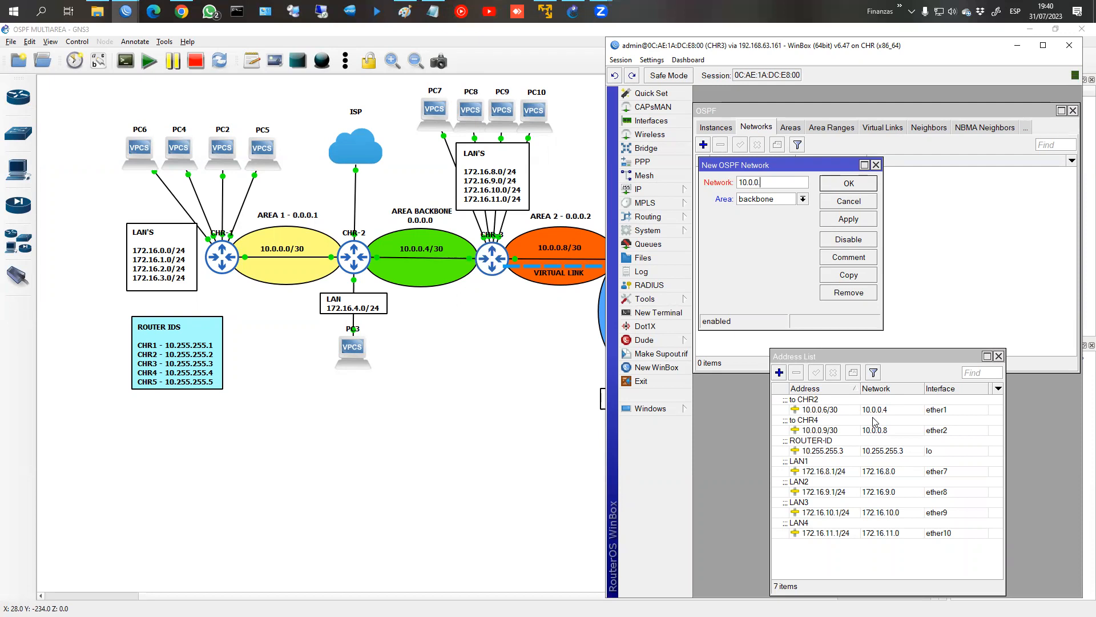
{"action": "mouse_move", "coordinate": [849, 398]}
{"action": "left_mouse_down"}
{"action": "mouse_move", "coordinate": [904, 463]}
{"action": "mouse_move", "coordinate": [910, 542]}
{"action": "left_mouse_up"}
{"action": "key", "text": "Escape"}
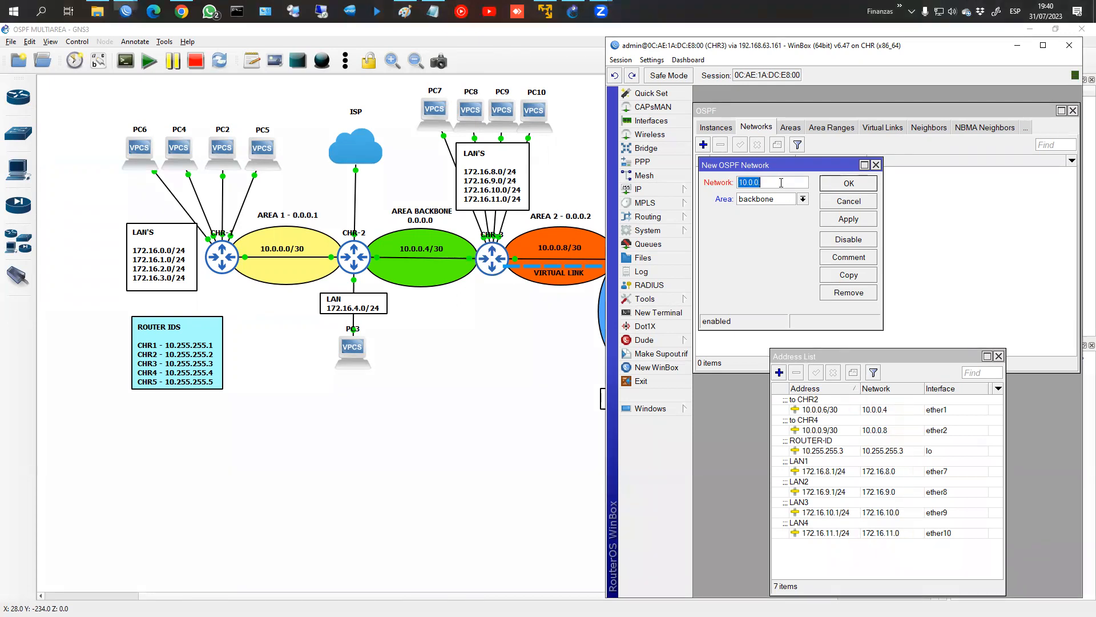
{"action": "left_click", "coordinate": [781, 183]}
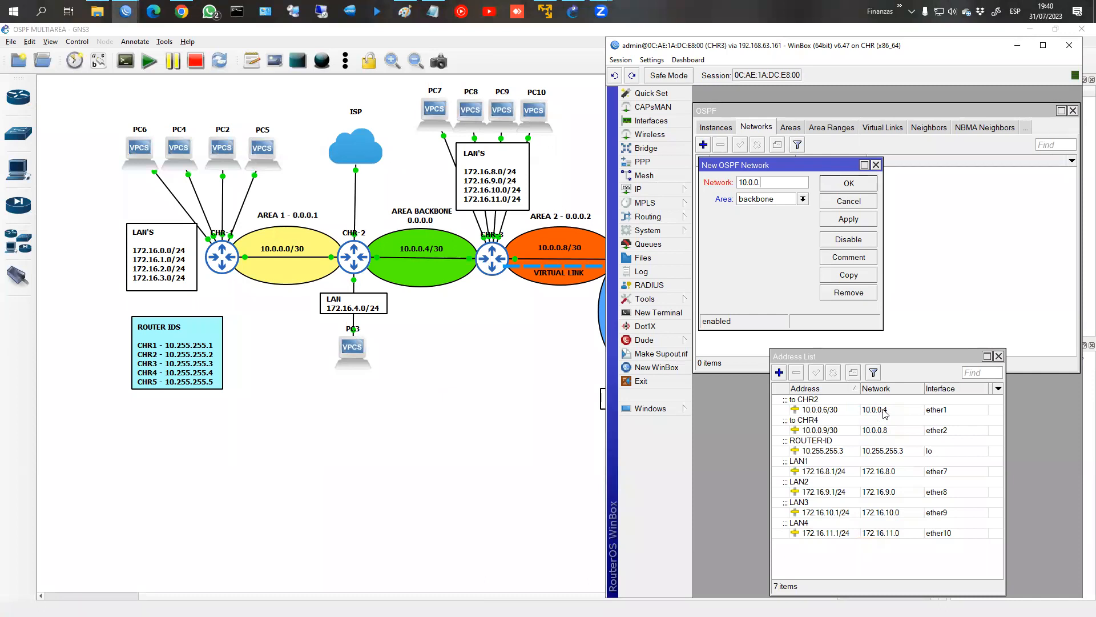
{"action": "type", "text": "4/30"}
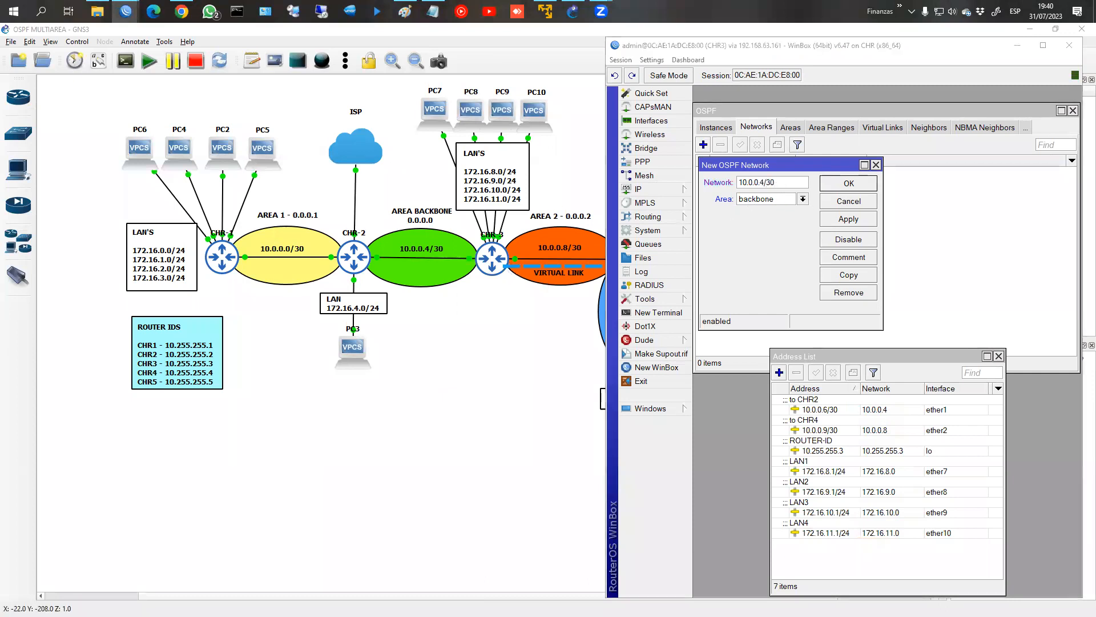
{"action": "left_click_drag", "start_coordinate": [390, 252], "coordinate": [427, 226]}
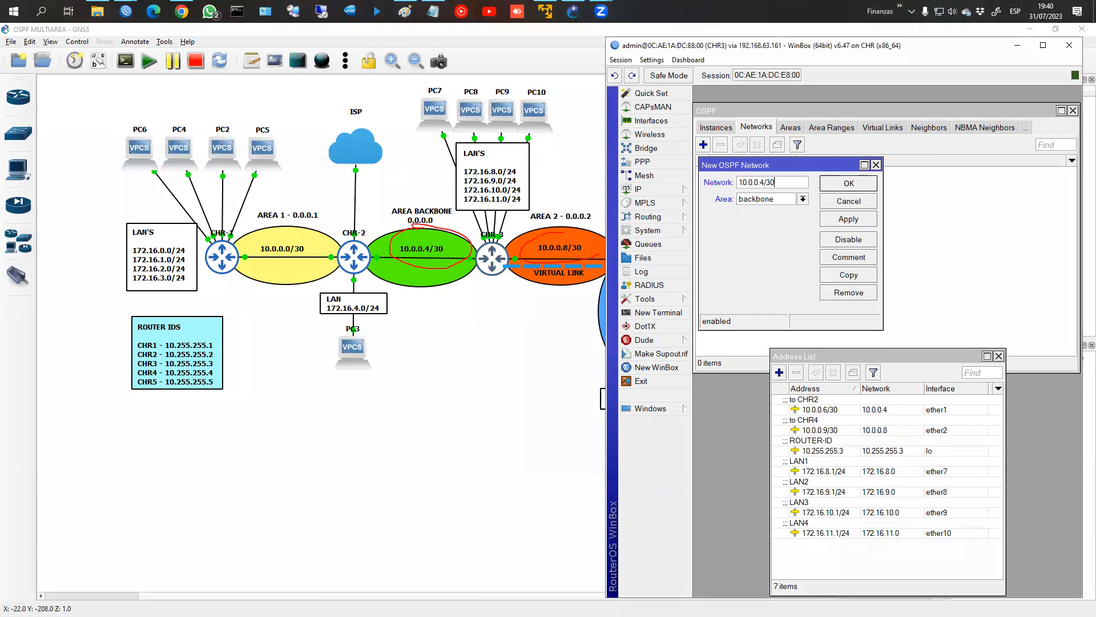
{"action": "key", "text": "Escape"}
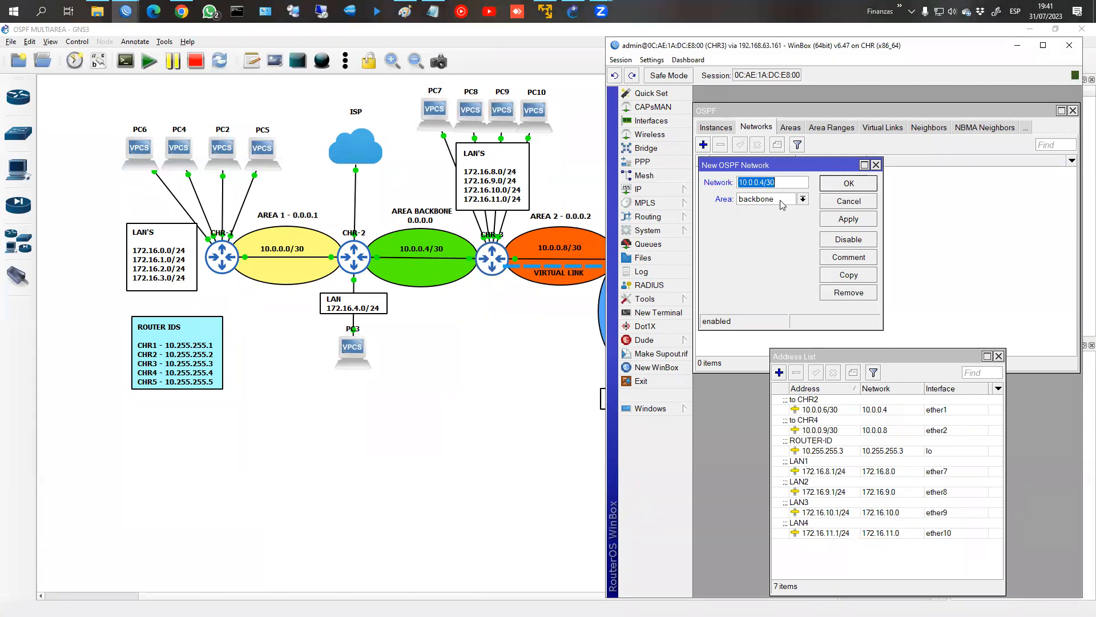
{"action": "left_click", "coordinate": [843, 184]}
Step: Add the OSPF network 10.0.0.8/30 in area2, marking CHR3's area 2 link on the topology
{"action": "left_click", "coordinate": [698, 145]}
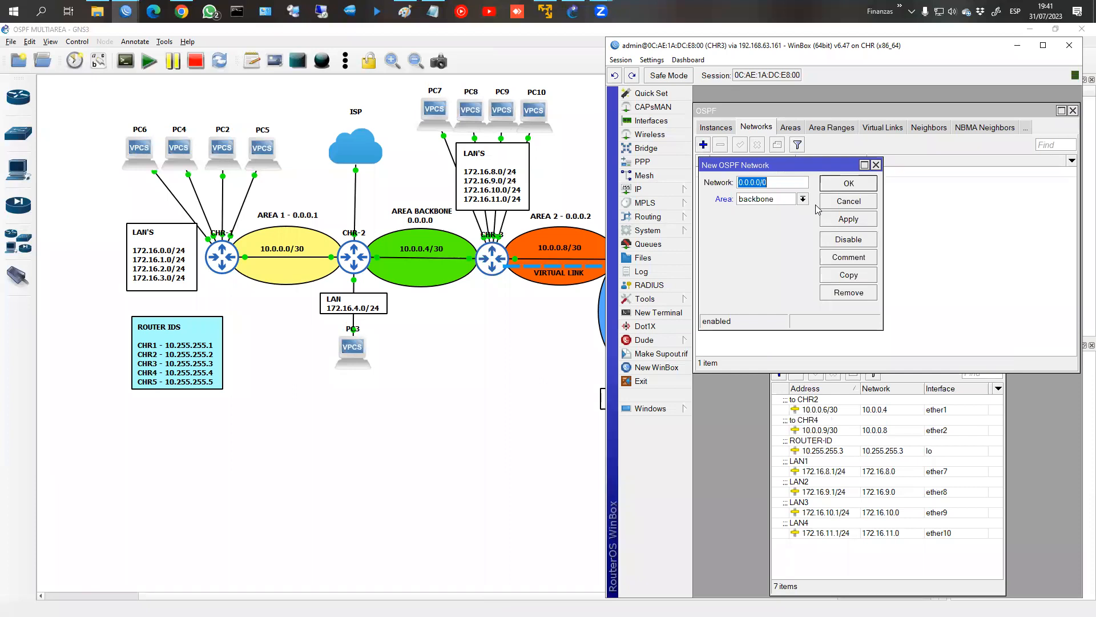
{"action": "type", "text": "10.0"}
{"action": "left_click", "coordinate": [802, 198]}
{"action": "left_click", "coordinate": [759, 217]}
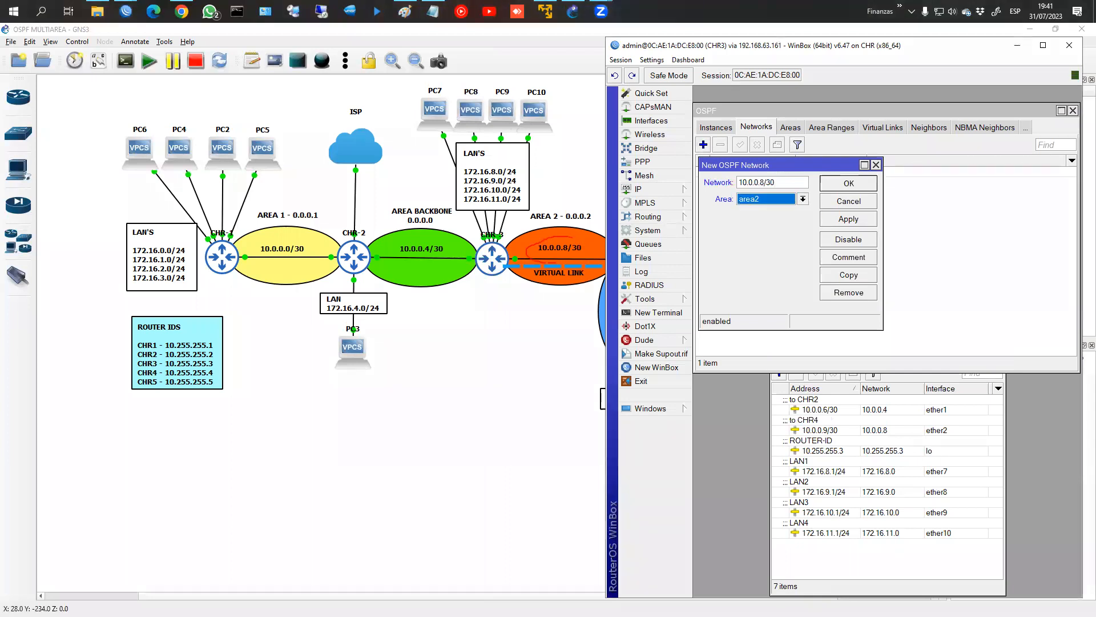
{"action": "mouse_move", "coordinate": [546, 229]}
{"action": "left_mouse_down"}
{"action": "mouse_move", "coordinate": [541, 195]}
{"action": "mouse_move", "coordinate": [549, 234]}
{"action": "mouse_move", "coordinate": [492, 226]}
{"action": "mouse_move", "coordinate": [506, 230]}
{"action": "left_mouse_up"}
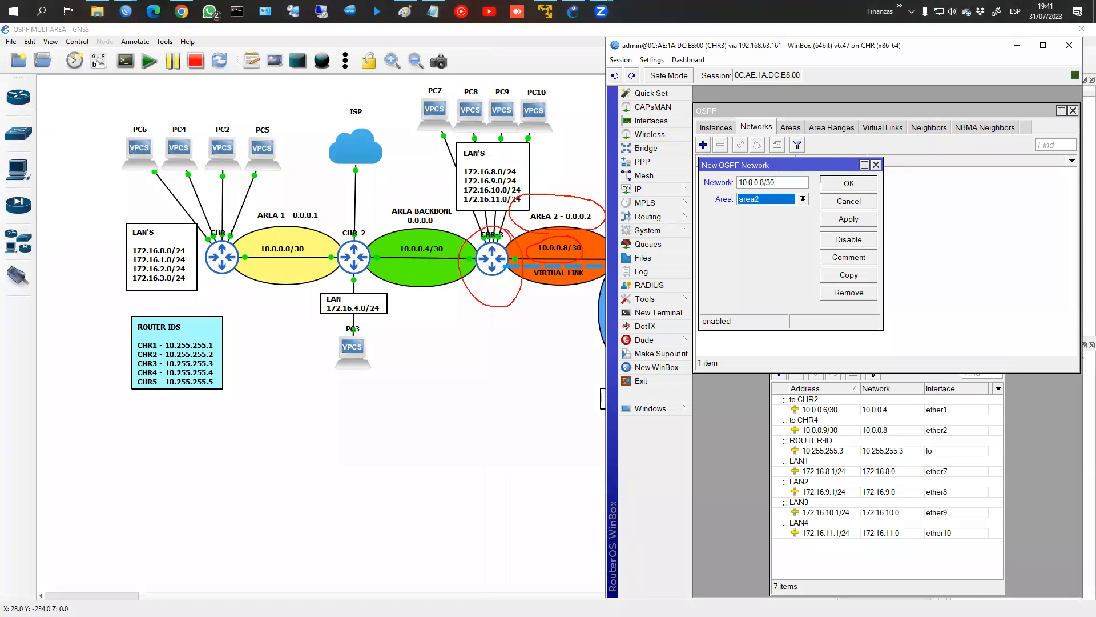
{"action": "left_click", "coordinate": [849, 184]}
Step: Add the first LAN as OSPF network 172.16.8.0/24 in area2, keeping its entry open
{"action": "left_click", "coordinate": [703, 145]}
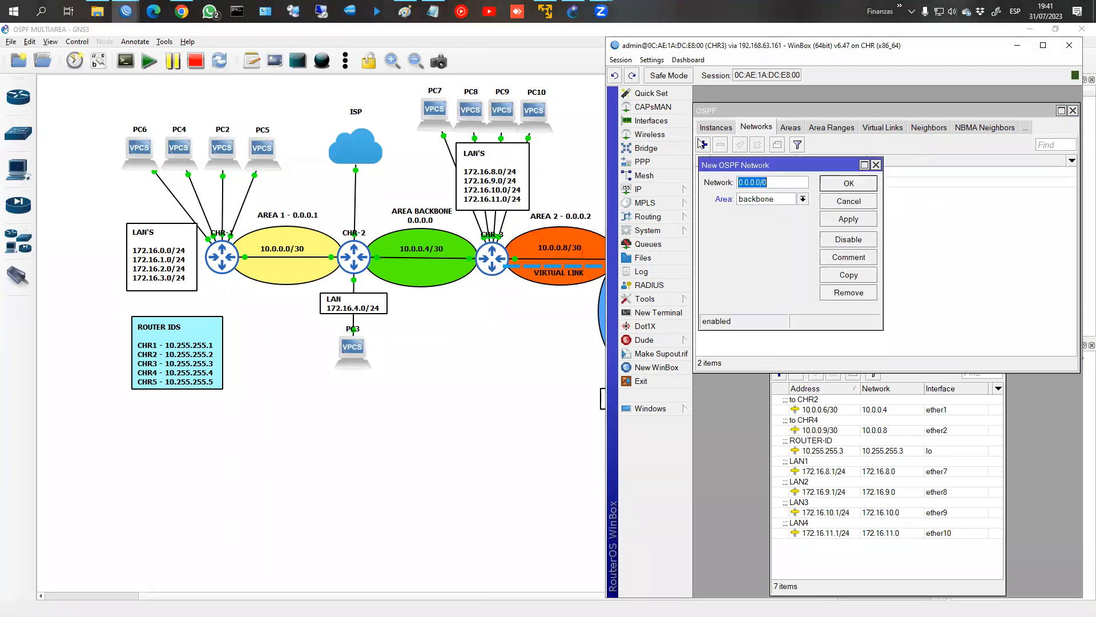
{"action": "left_click", "coordinate": [786, 204]}
{"action": "left_click", "coordinate": [765, 220]}
{"action": "left_click", "coordinate": [849, 218]}
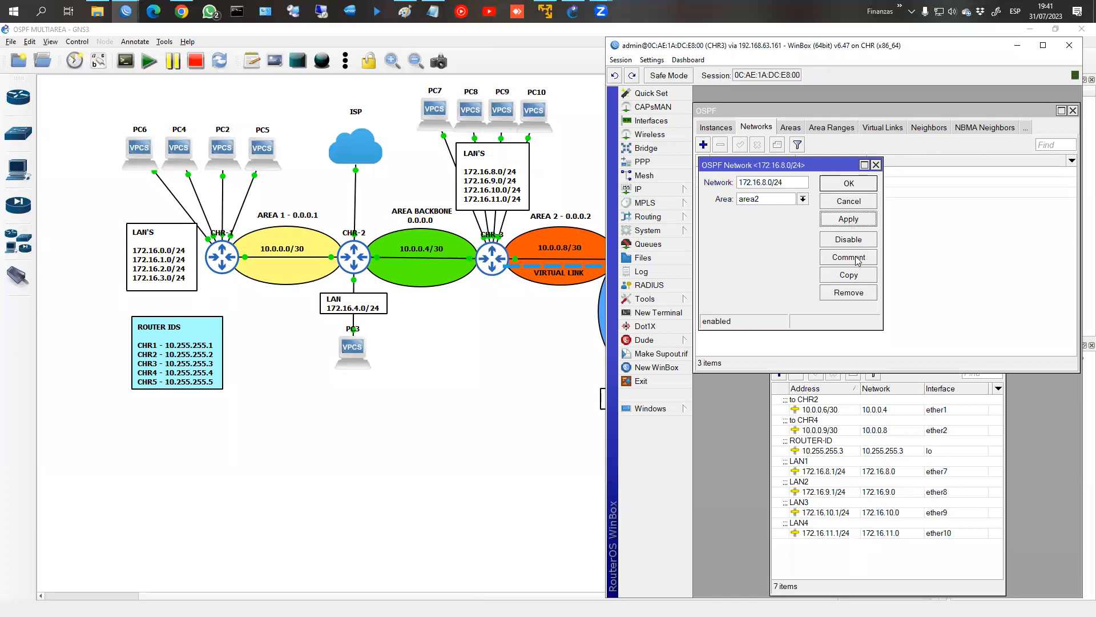
Step: Duplicate the LAN network entry to add 172.16.9.0/24 and 172.16.10.0/24 in area2
{"action": "left_click", "coordinate": [856, 275]}
{"action": "left_click", "coordinate": [776, 196]}
{"action": "key", "text": "shift+Right"}
{"action": "type", "text": "9"}
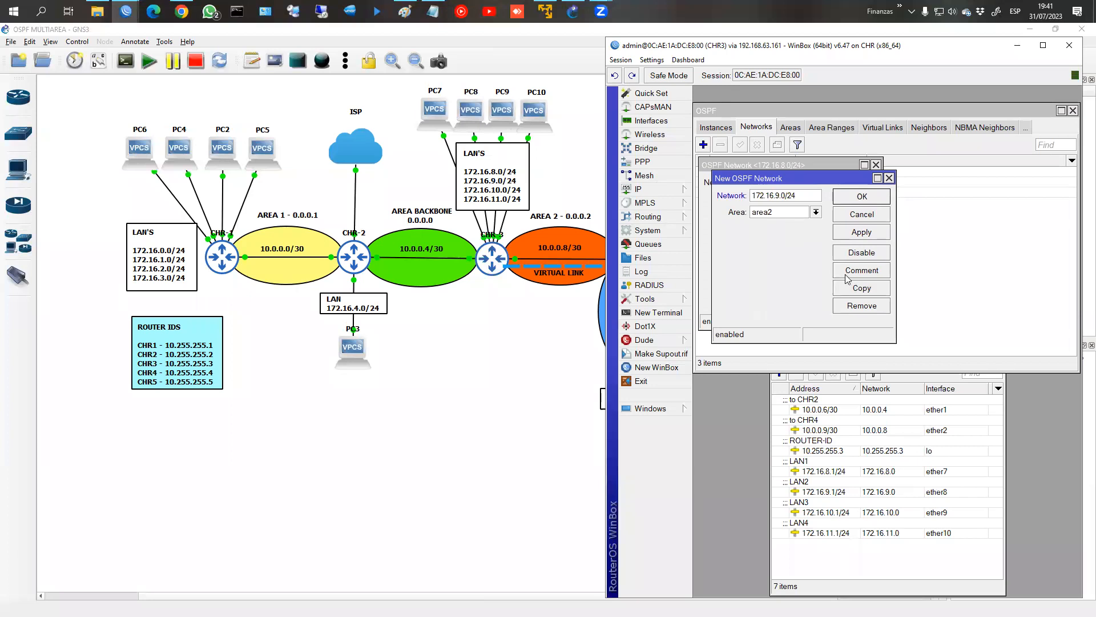
{"action": "left_click", "coordinate": [879, 234]}
{"action": "left_click", "coordinate": [868, 288]}
{"action": "left_click", "coordinate": [791, 208]}
{"action": "type", "text": "10"}
{"action": "left_click", "coordinate": [874, 245]}
Step: Add 172.16.11.0/24 in area2 from a copy of the previous entry, and close all open network entries
{"action": "left_click", "coordinate": [875, 301]}
{"action": "left_click", "coordinate": [813, 221]}
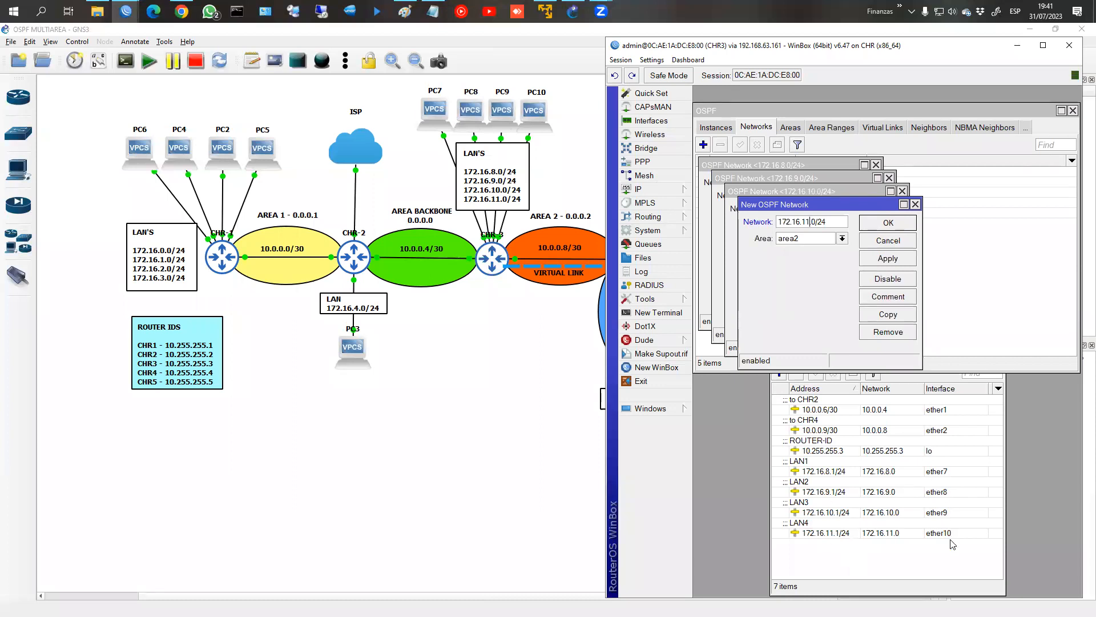
{"action": "left_click", "coordinate": [888, 224]}
{"action": "left_click", "coordinate": [876, 207]}
{"action": "left_click", "coordinate": [864, 194]}
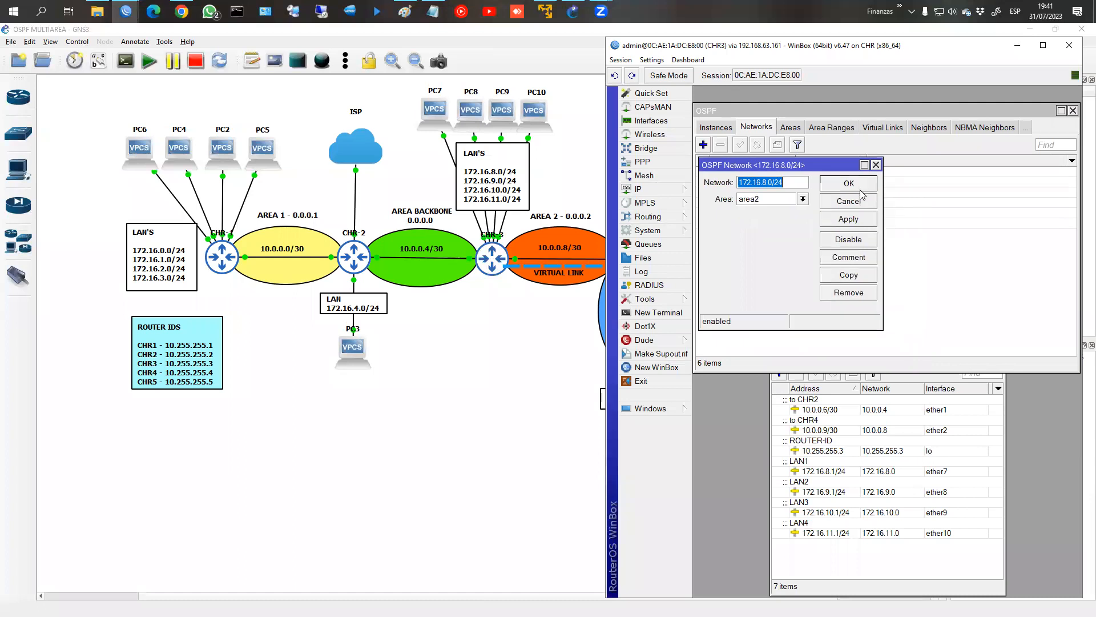
{"action": "left_click", "coordinate": [857, 184]}
Step: Review the LAN entries 172.16.8.0/24 through 172.16.11.0/24 in the OSPF network list
{"action": "left_click", "coordinate": [741, 192]}
{"action": "left_click", "coordinate": [753, 223]}
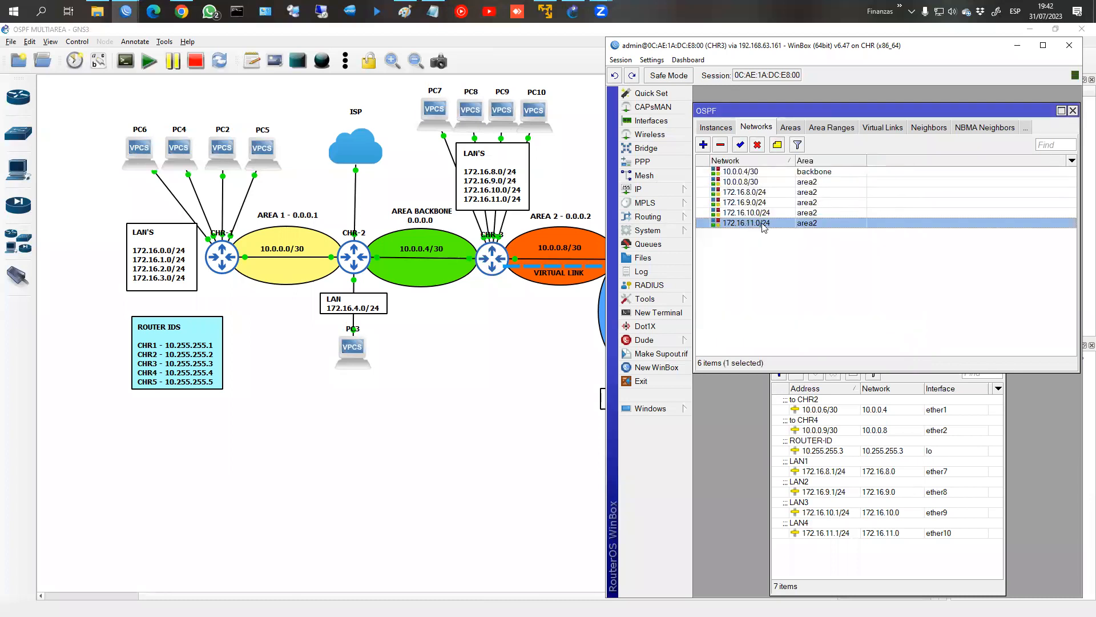
{"action": "left_click", "coordinate": [756, 193], "text": "shift"}
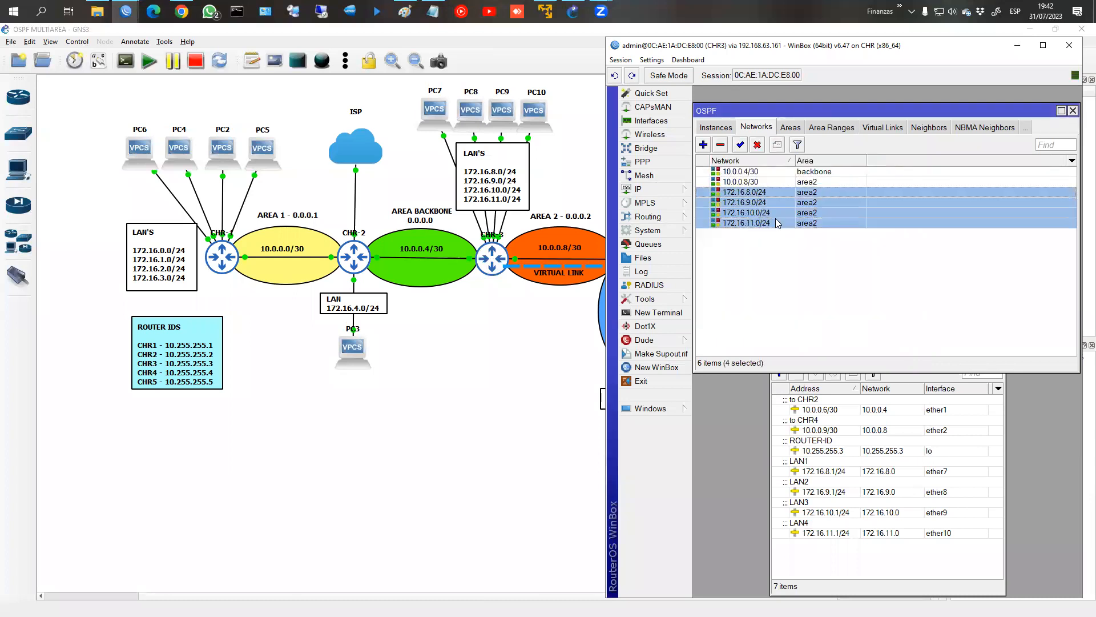
Step: Open the OSPF interface list and compare ether7 through ether10 with the LAN1 to LAN4 addresses
{"action": "left_click", "coordinate": [1030, 125]}
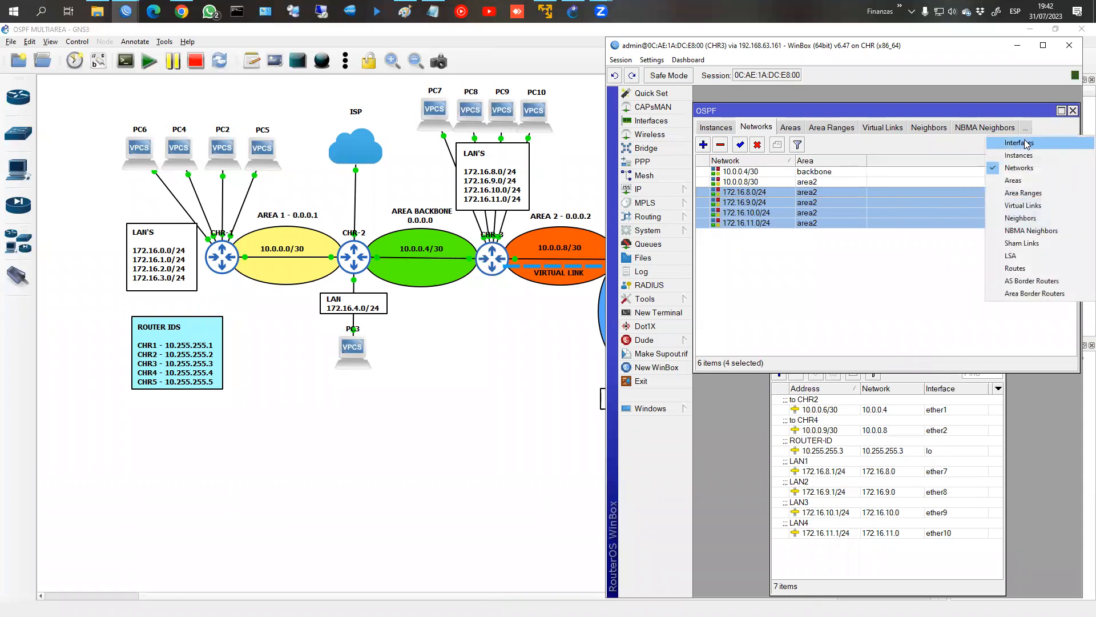
{"action": "left_click", "coordinate": [1030, 142]}
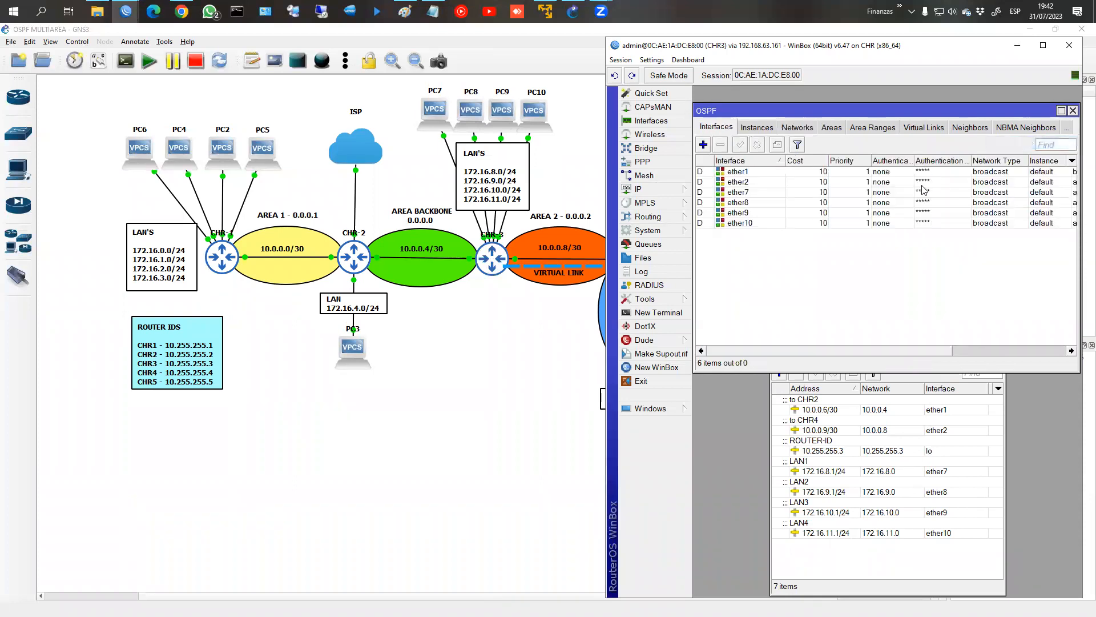
{"action": "left_click", "coordinate": [749, 195]}
{"action": "left_click", "coordinate": [746, 224], "text": "shift"}
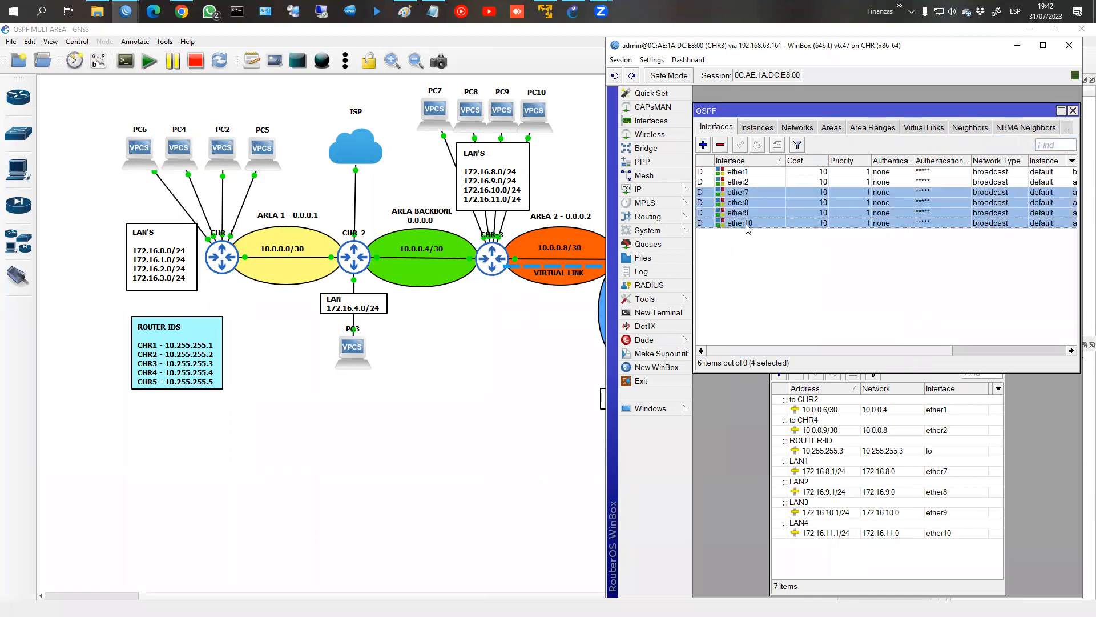
{"action": "left_click", "coordinate": [957, 473]}
{"action": "left_click", "coordinate": [952, 532], "text": "shift"}
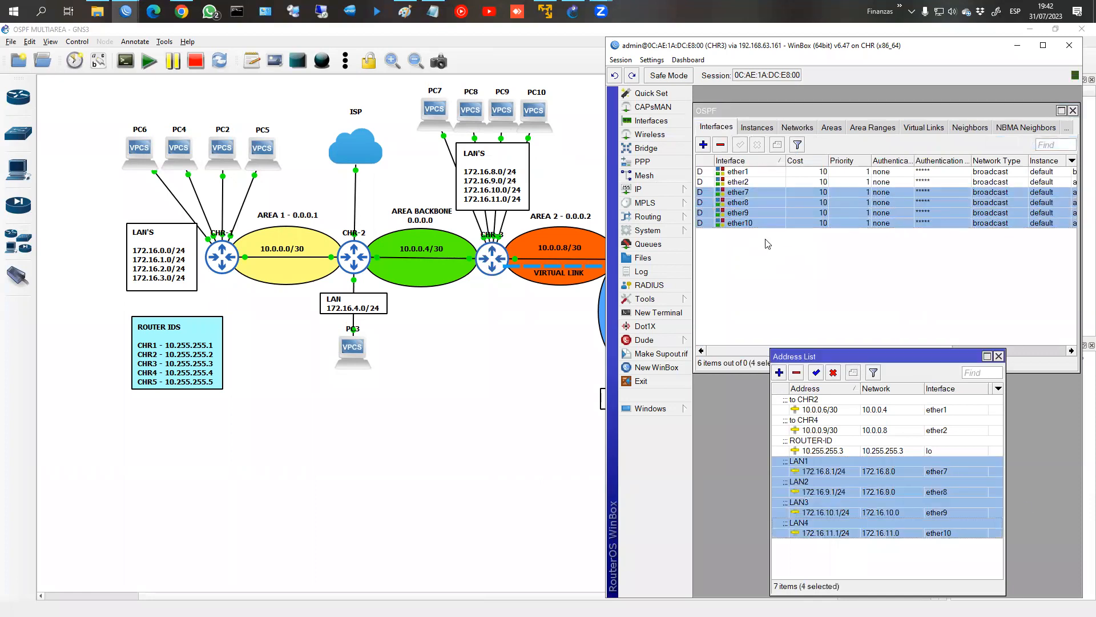
Step: Add an OSPF interface entry for ether7 with the Passive option enabled
{"action": "left_click", "coordinate": [702, 147]}
{"action": "left_click", "coordinate": [879, 137]}
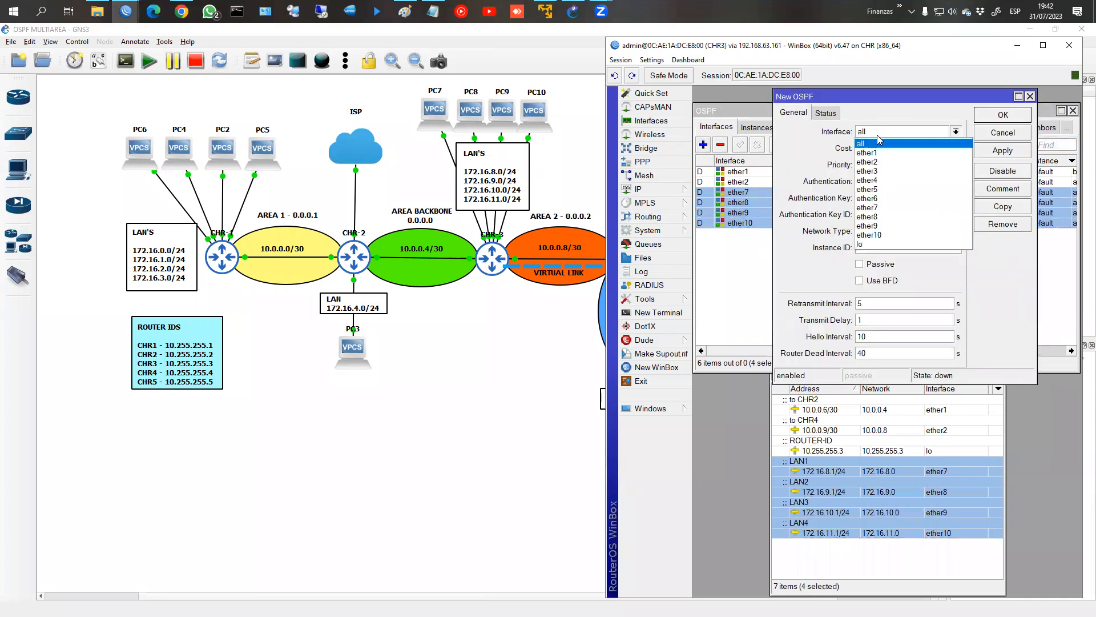
{"action": "left_click", "coordinate": [888, 204]}
{"action": "left_click", "coordinate": [888, 266]}
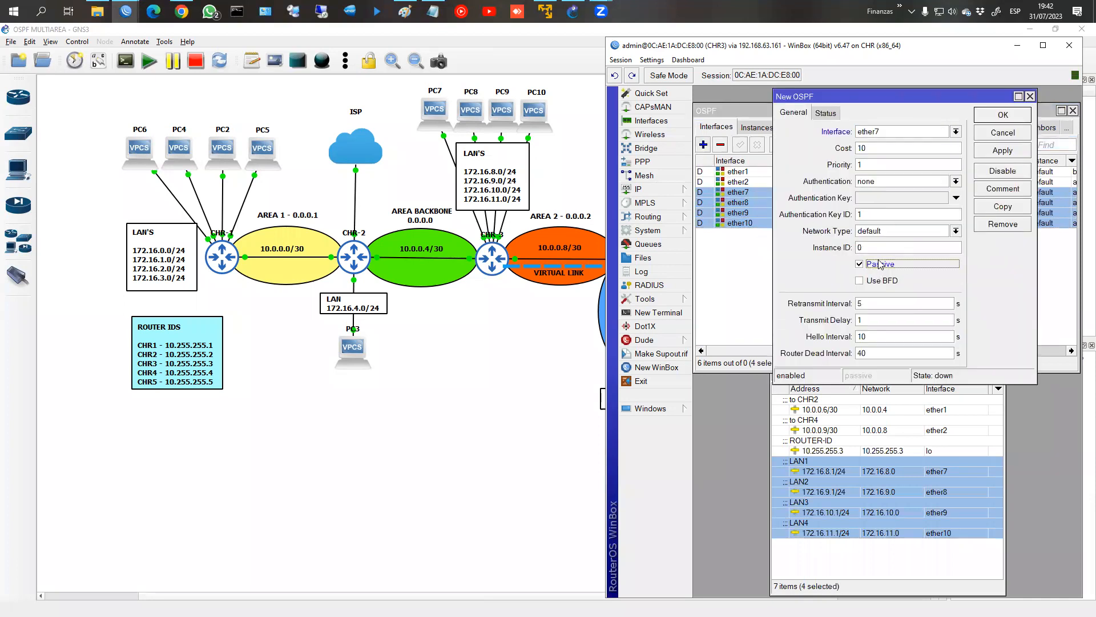
{"action": "left_click", "coordinate": [994, 153]}
Step: Duplicate the passive OSPF interface entry for ether8 and ether9
{"action": "left_click", "coordinate": [989, 206]}
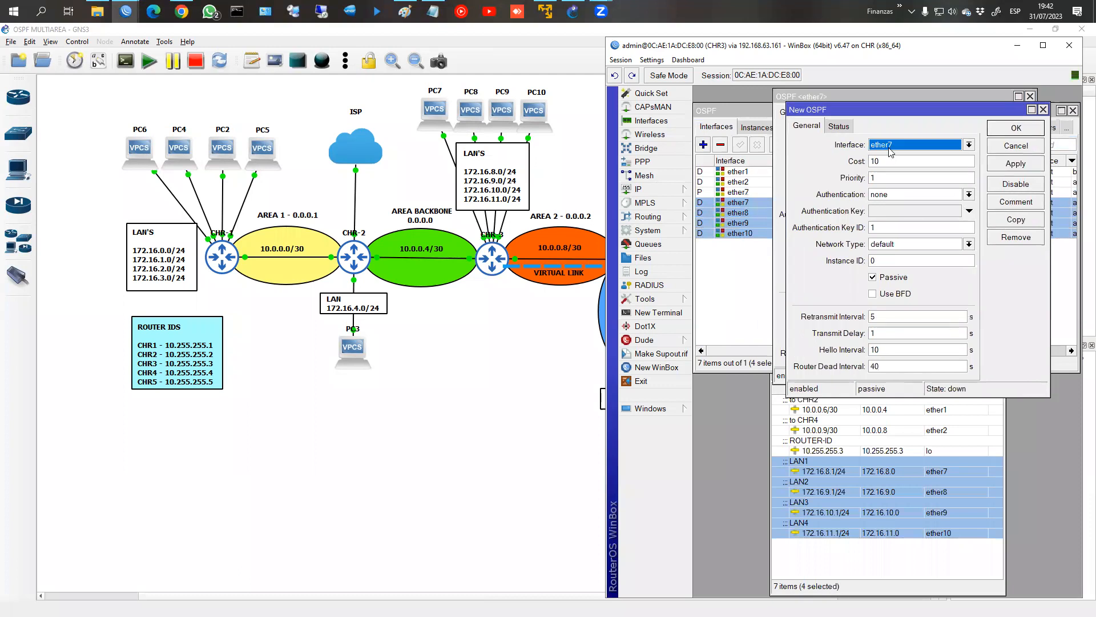
{"action": "left_click", "coordinate": [936, 144]}
{"action": "left_click", "coordinate": [939, 215]}
{"action": "left_click", "coordinate": [1016, 163]}
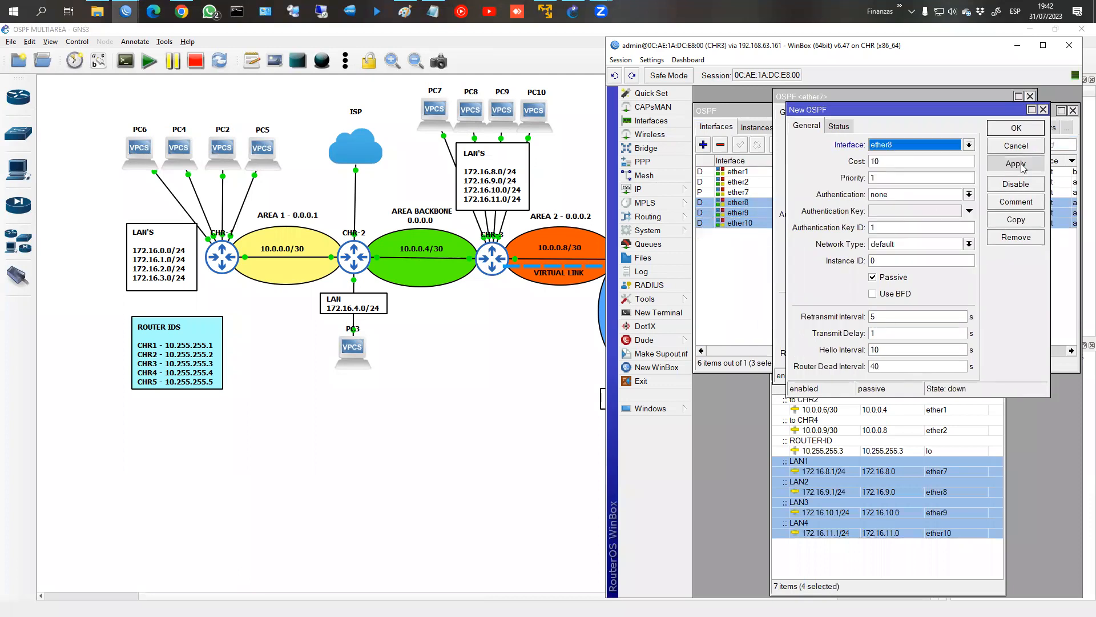
{"action": "left_click", "coordinate": [1016, 219]}
{"action": "left_click", "coordinate": [930, 158]}
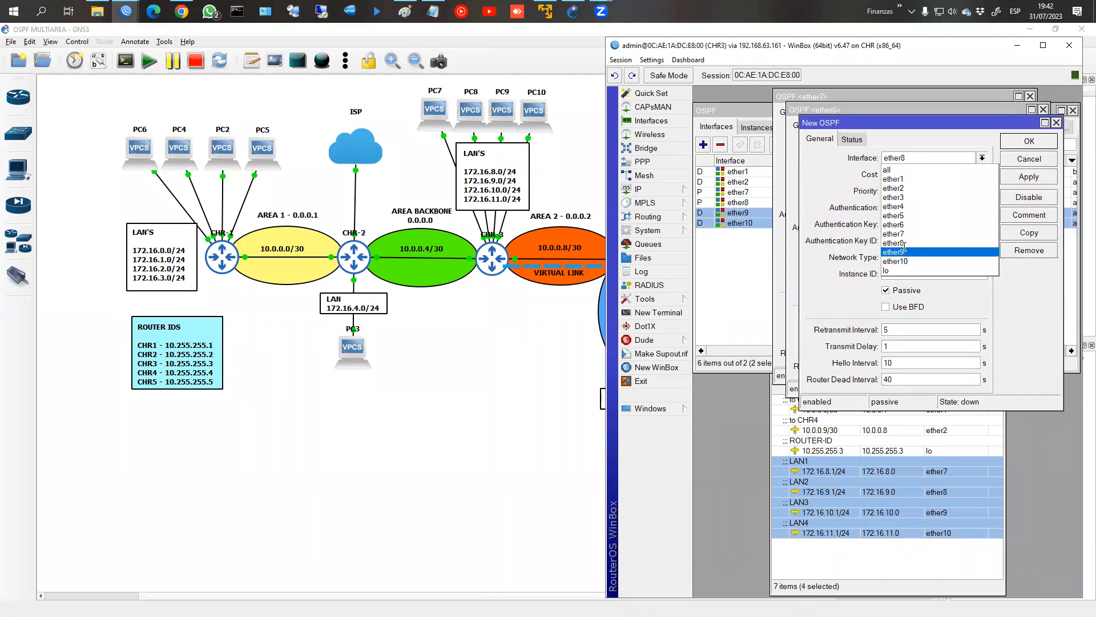
{"action": "left_click", "coordinate": [894, 252]}
{"action": "left_click", "coordinate": [1030, 178]}
Step: Add a passive OSPF interface entry for ether10 from a copy, and close all open interface entries
{"action": "left_click", "coordinate": [1023, 232]}
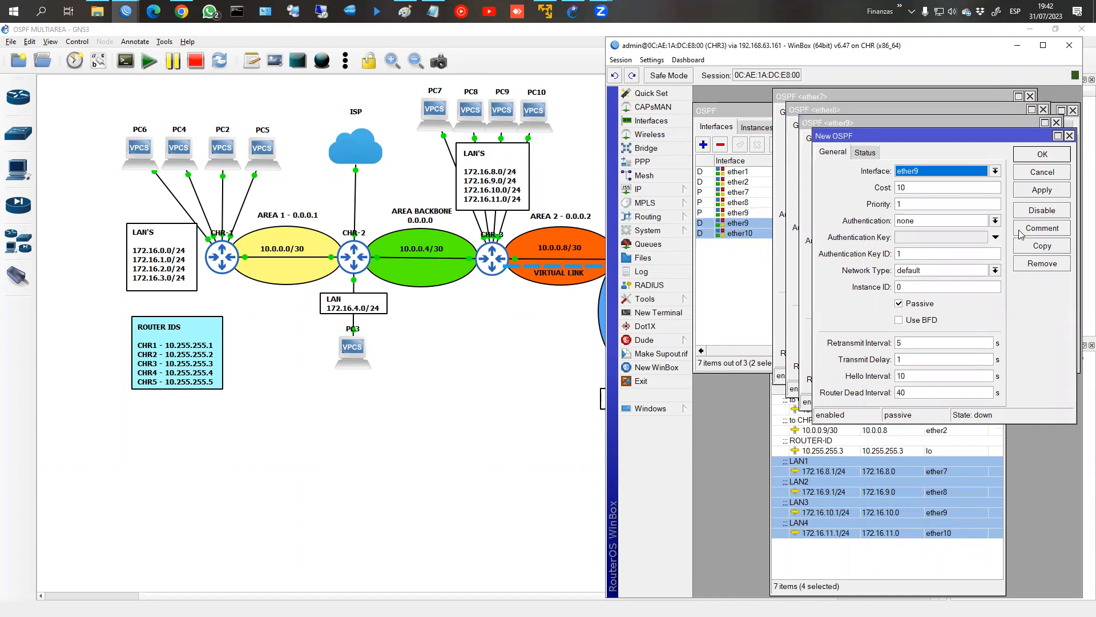
{"action": "left_click", "coordinate": [914, 172]}
{"action": "left_click", "coordinate": [915, 274]}
{"action": "left_click", "coordinate": [1040, 155]}
{"action": "left_click", "coordinate": [1036, 145]}
{"action": "left_click", "coordinate": [1026, 132]}
{"action": "left_click", "coordinate": [1014, 119]}
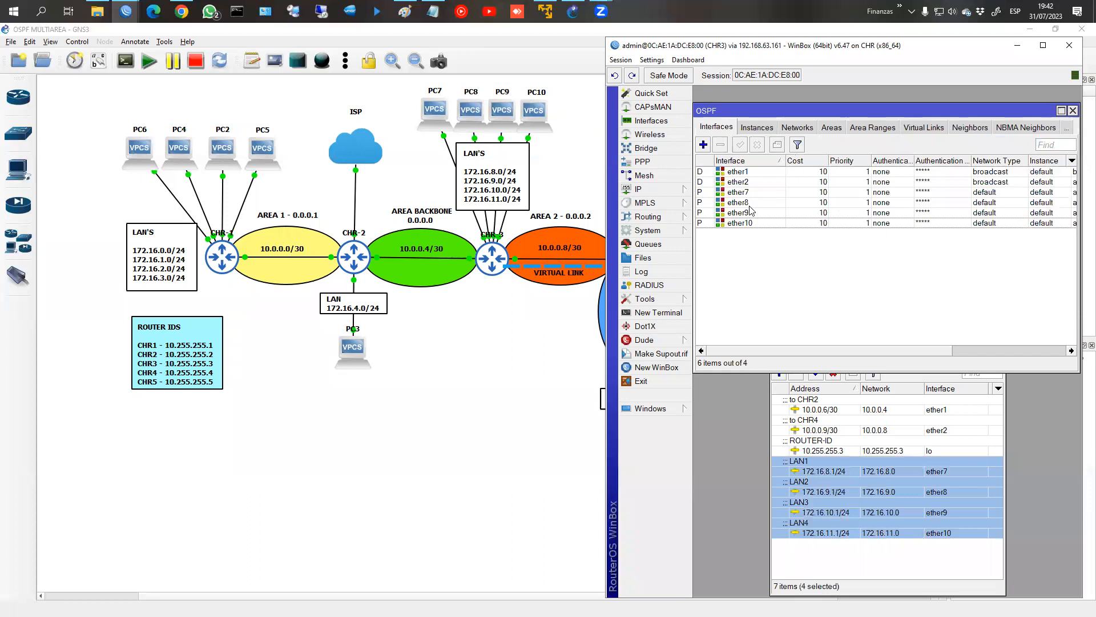
Step: Review CHR3's OSPF interface list, and examine the neighbor on its link toward CHR2
{"action": "left_click", "coordinate": [755, 181]}
{"action": "left_click", "coordinate": [763, 212]}
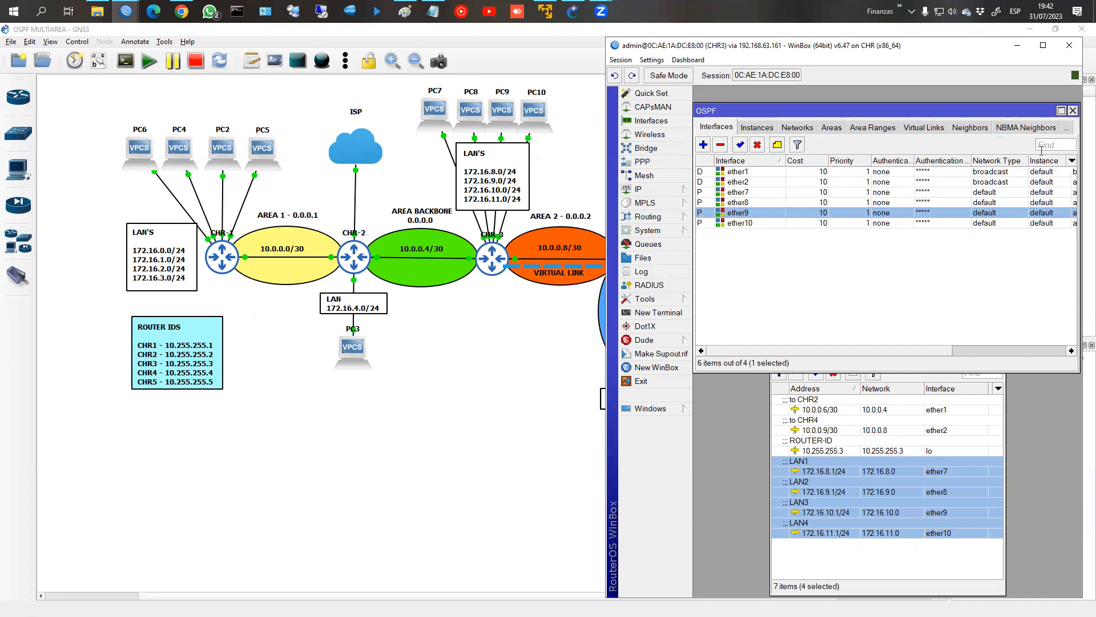
{"action": "left_click", "coordinate": [1010, 128]}
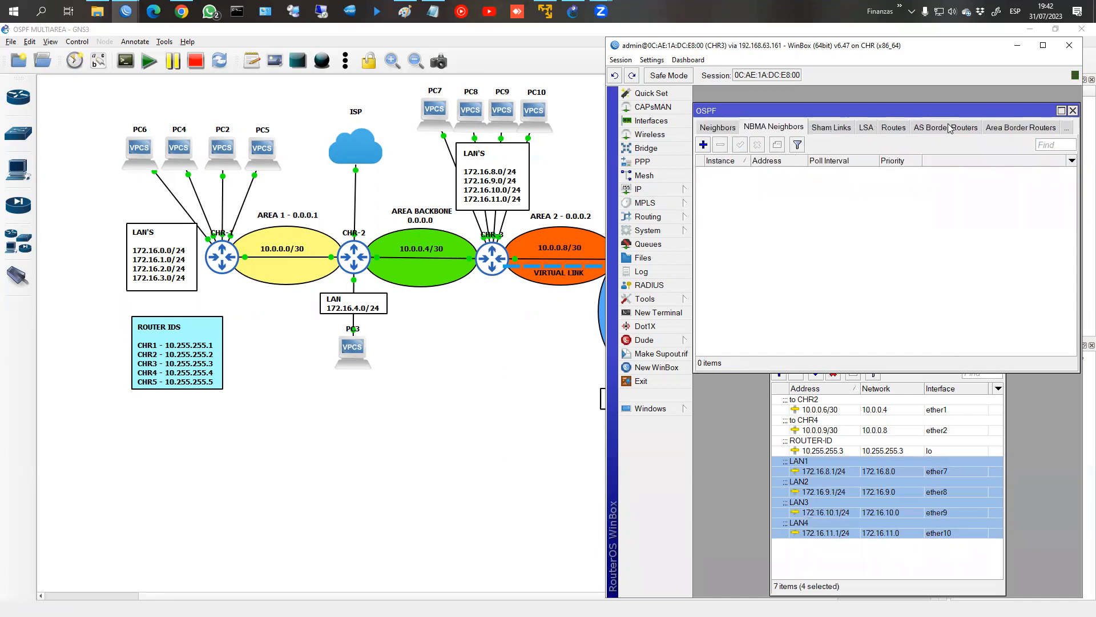
{"action": "left_click", "coordinate": [716, 128]}
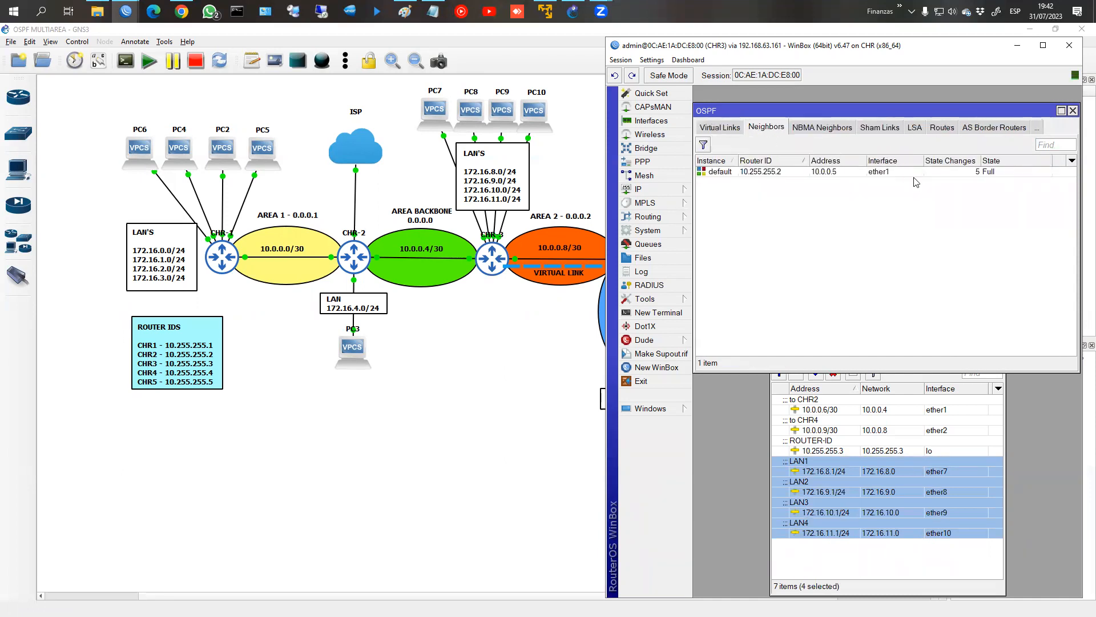
{"action": "left_click", "coordinate": [777, 173]}
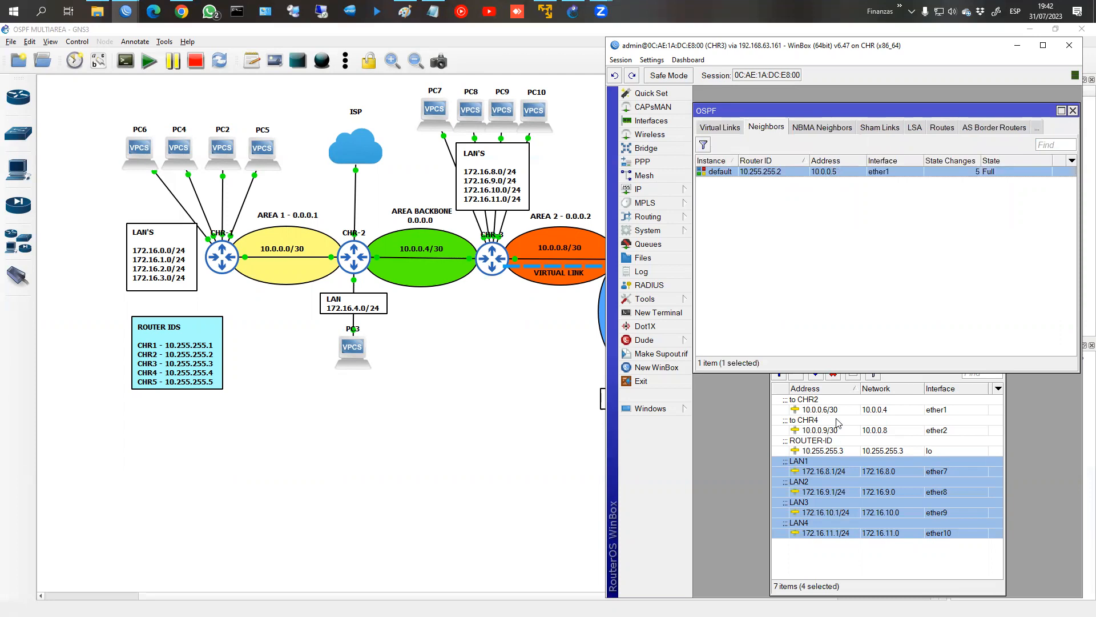
Step: Examine CHR3's route list for the OSPF-learned routes to CHR1's LANs, 172.16.0.0/24 through 172.16.3.0/24
{"action": "left_click", "coordinate": [640, 188]}
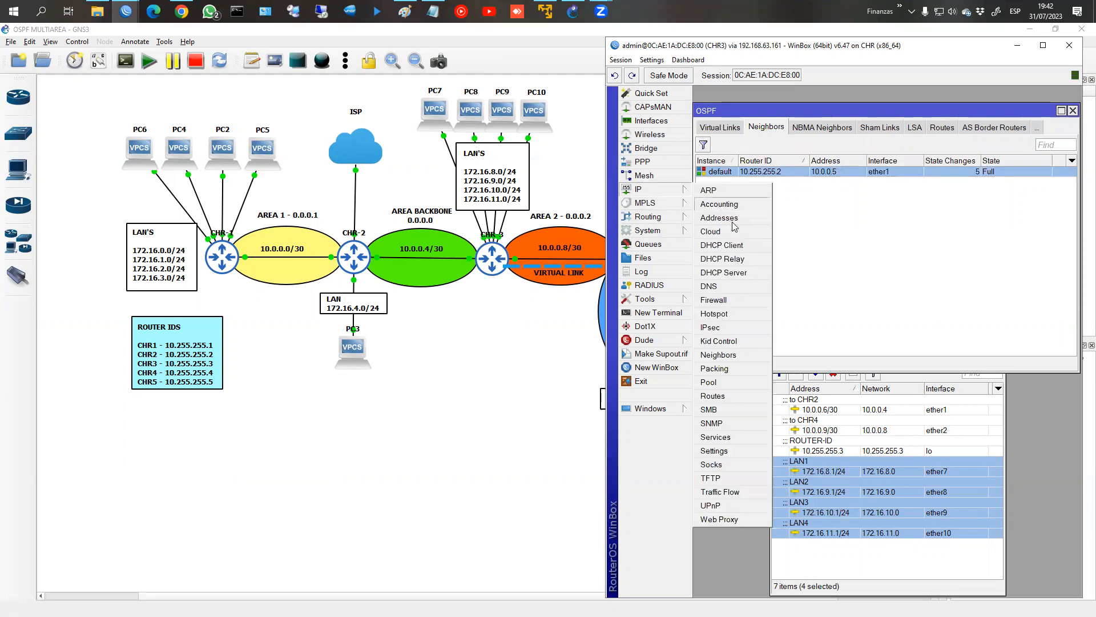
{"action": "left_click", "coordinate": [741, 396]}
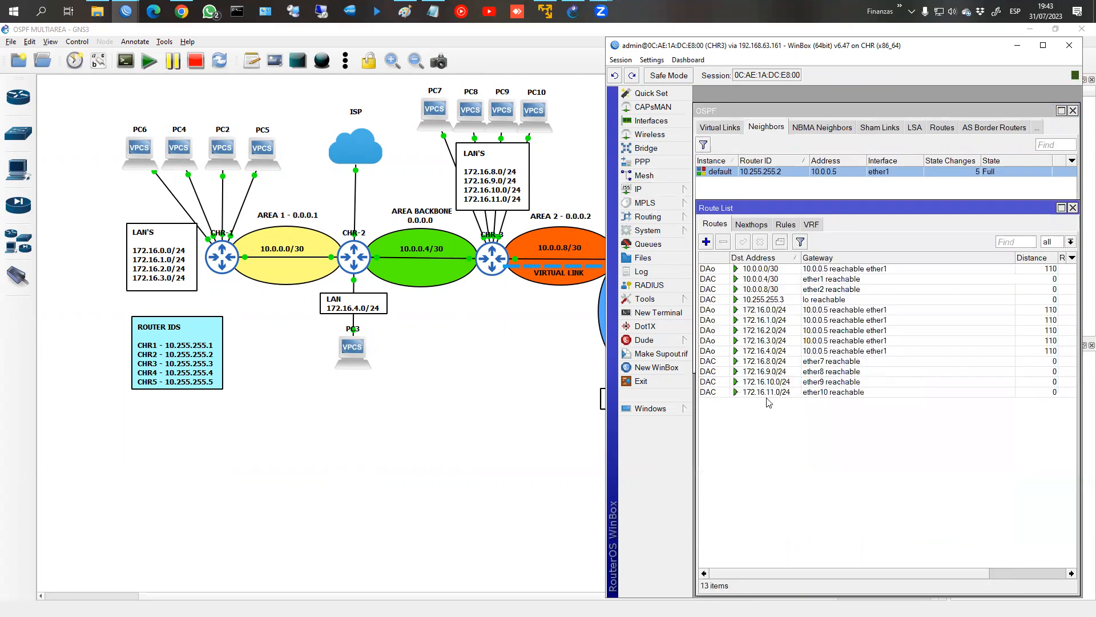
{"action": "left_click", "coordinate": [782, 312]}
{"action": "left_click", "coordinate": [781, 341], "text": "shift"}
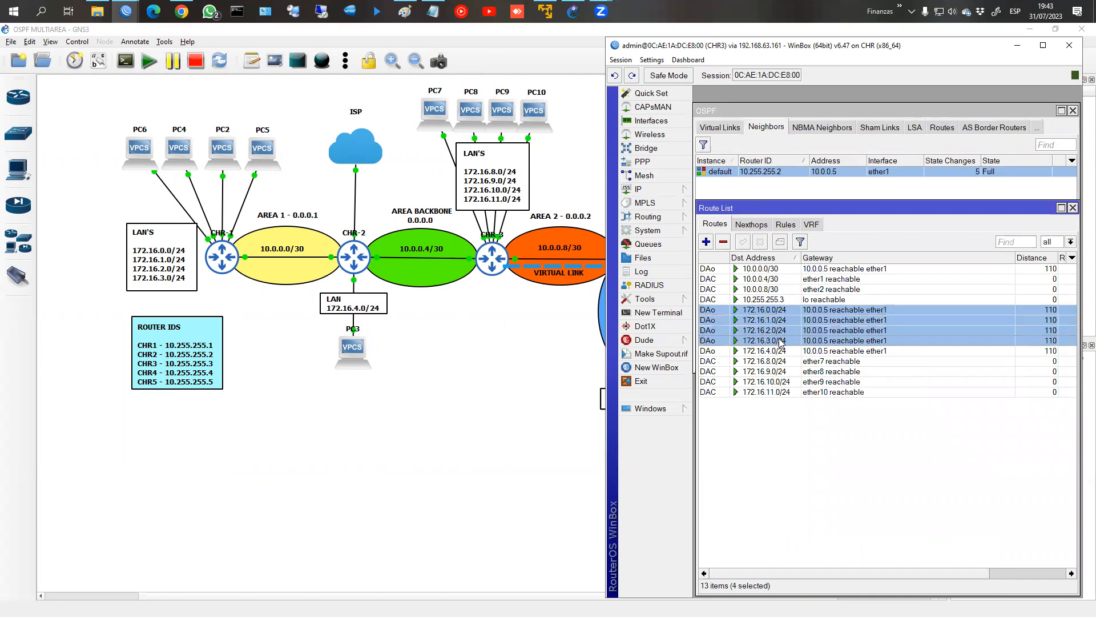
{"action": "mouse_move", "coordinate": [699, 306]}
{"action": "left_mouse_down"}
{"action": "mouse_move", "coordinate": [754, 341]}
{"action": "mouse_move", "coordinate": [908, 344]}
{"action": "mouse_move", "coordinate": [892, 345]}
{"action": "left_mouse_up"}
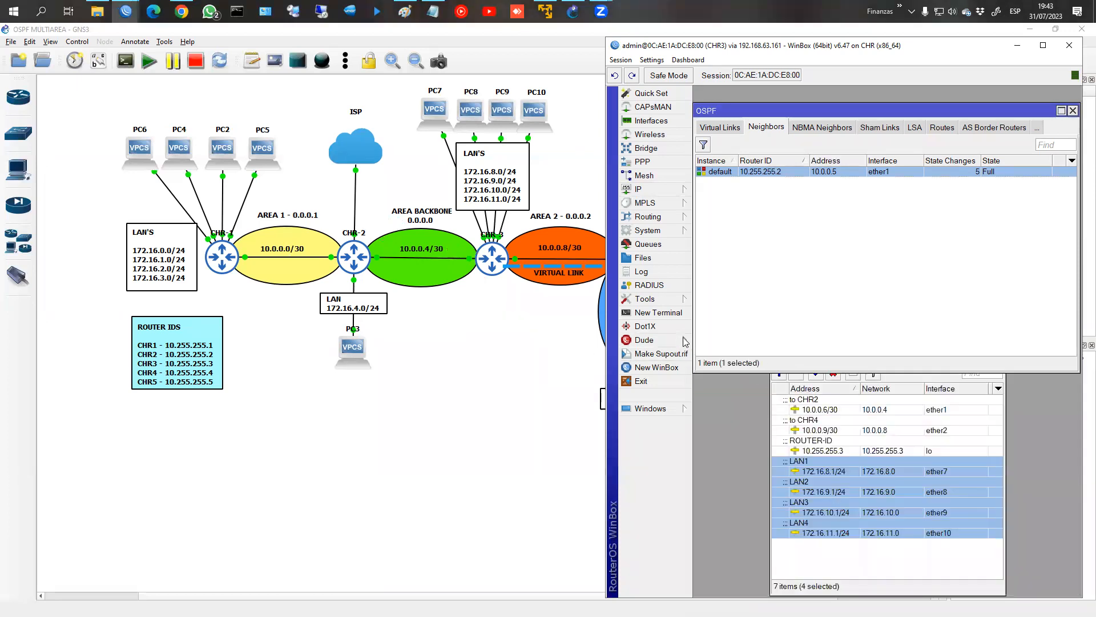
{"action": "left_click", "coordinate": [640, 189]}
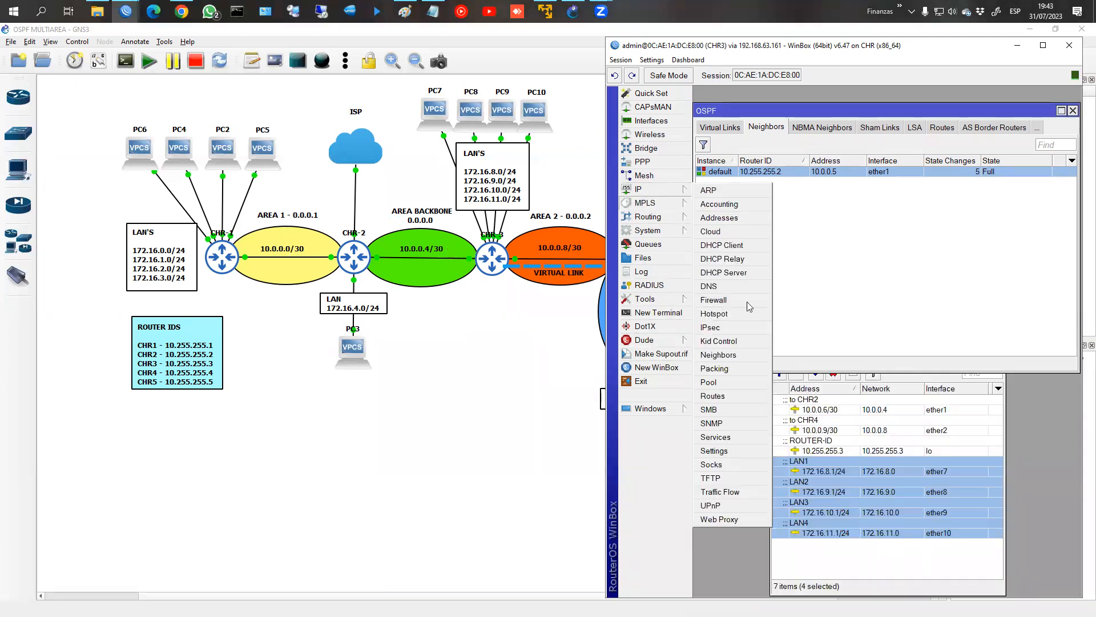
{"action": "left_click", "coordinate": [745, 394]}
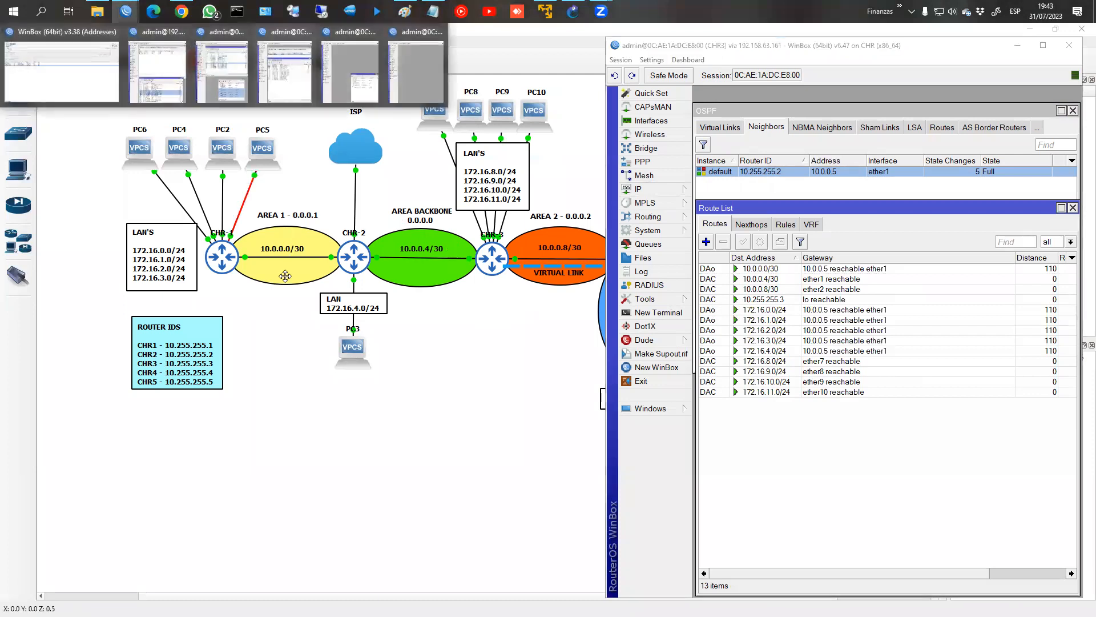
Step: Switch to CHR4's WinBox session and set the default OSPF instance's router ID to 10.255.255.4
{"action": "left_click", "coordinate": [122, 14]}
{"action": "mouse_move", "coordinate": [122, 11]}
{"action": "left_click", "coordinate": [346, 74]}
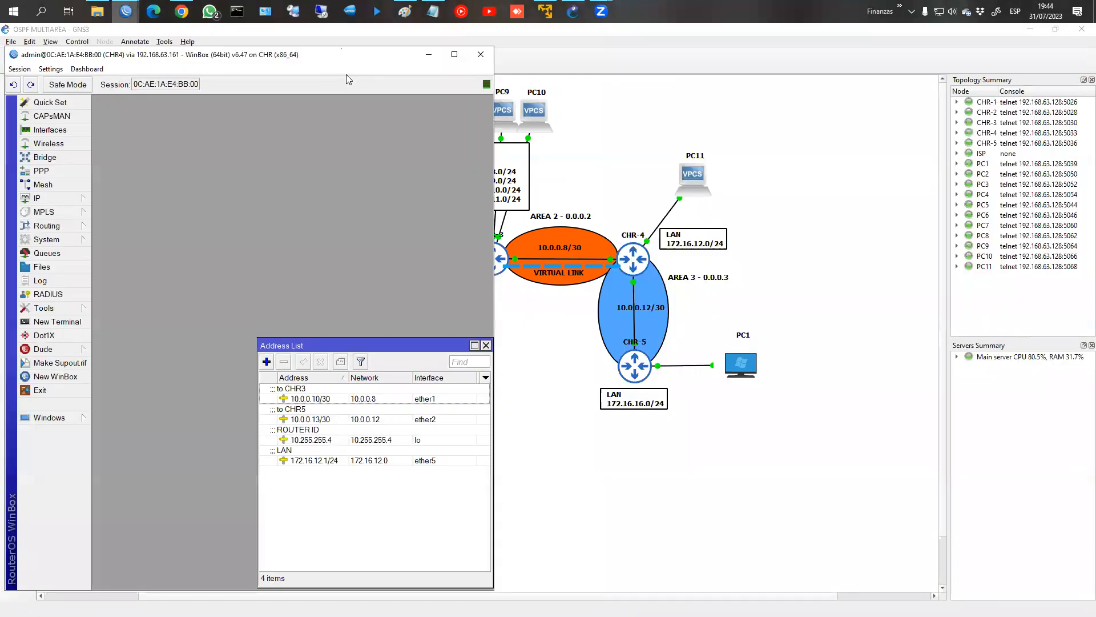
{"action": "left_click", "coordinate": [50, 225]}
{"action": "left_click", "coordinate": [121, 282]}
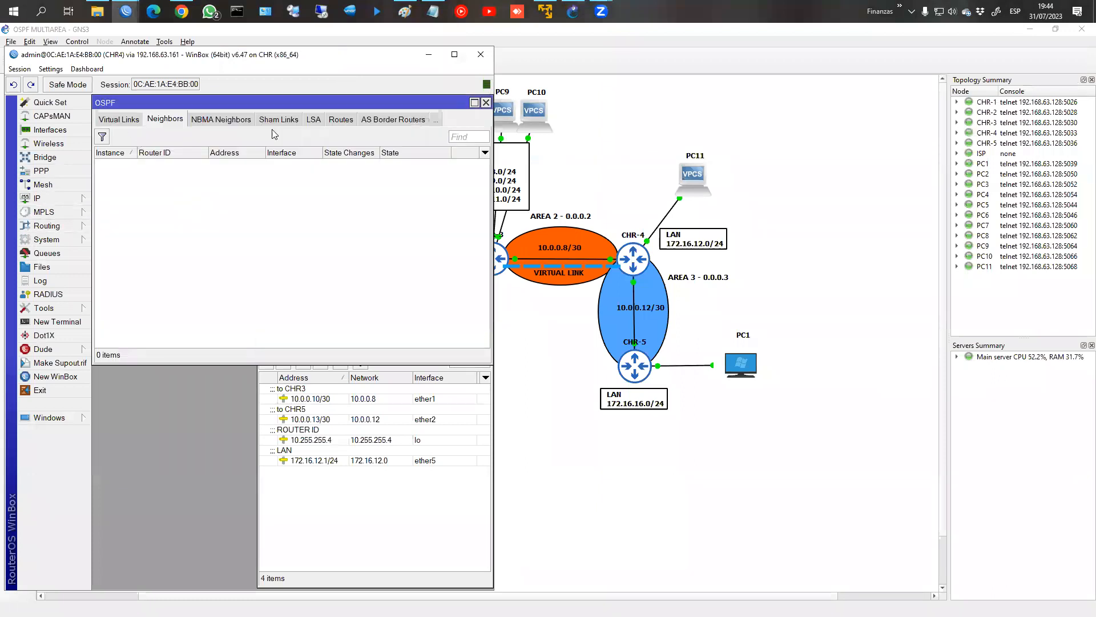
{"action": "left_click", "coordinate": [437, 119]}
{"action": "left_click", "coordinate": [465, 119]}
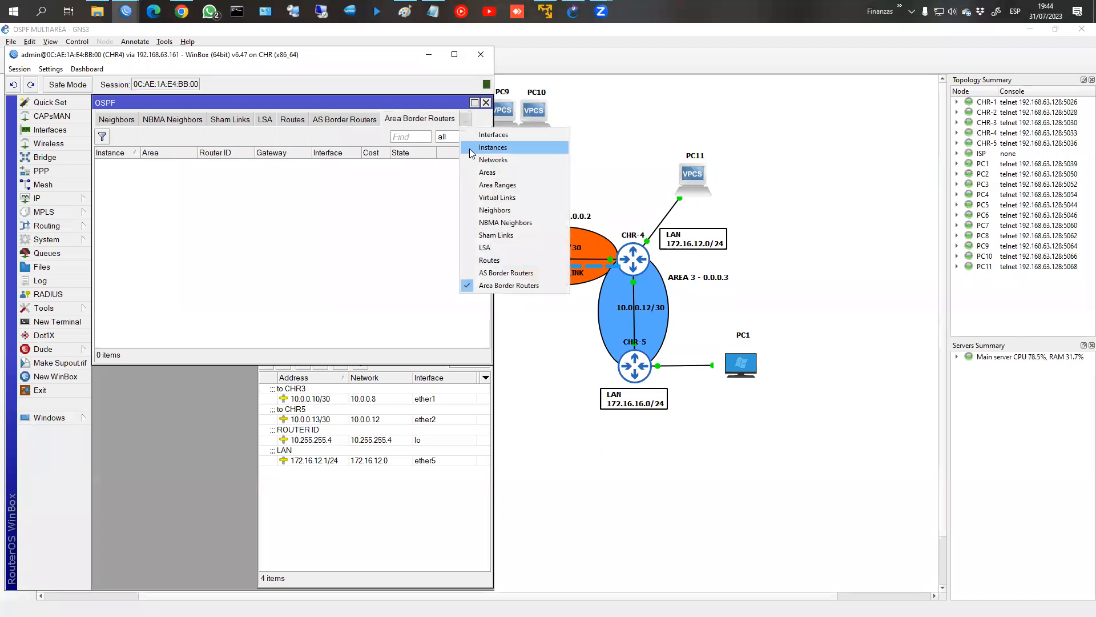
{"action": "left_click", "coordinate": [485, 154]}
{"action": "double_click", "coordinate": [173, 163]}
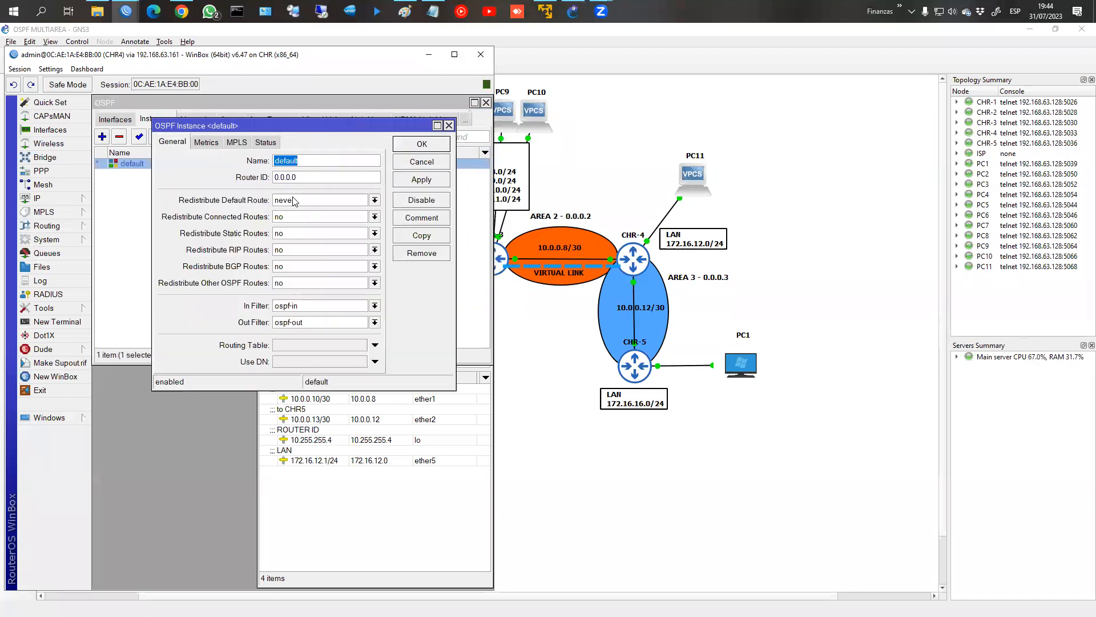
{"action": "key", "text": "Tab"}
{"action": "type", "text": "10.255.255.4"}
{"action": "left_click", "coordinate": [423, 144]}
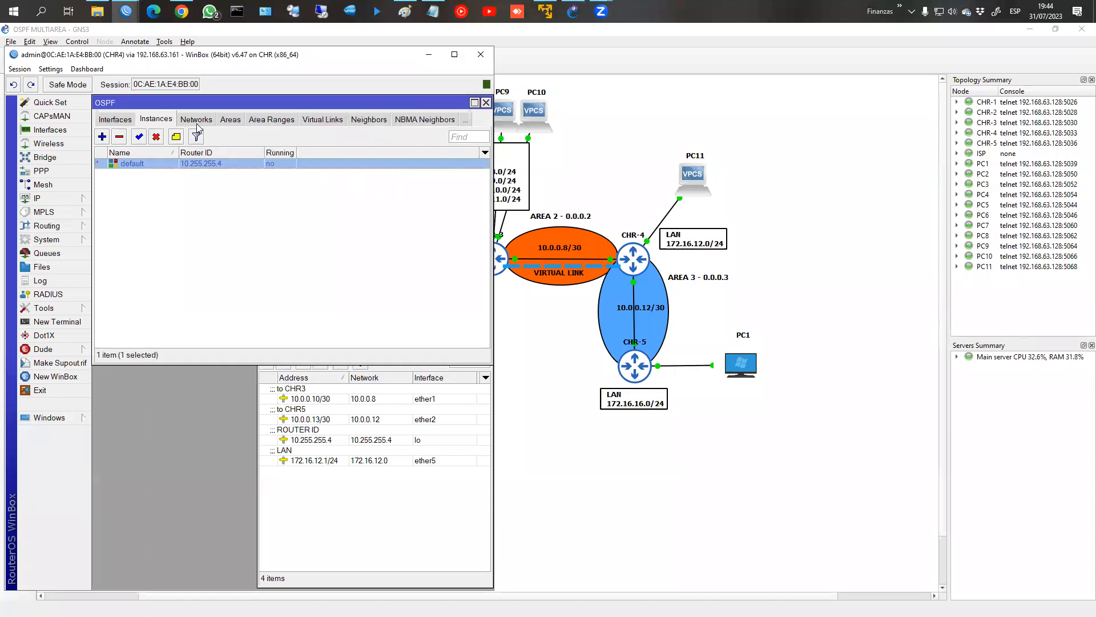
Step: Add an OSPF area named area2 with area ID 0.0.0.2 on CHR4
{"action": "left_click", "coordinate": [230, 120]}
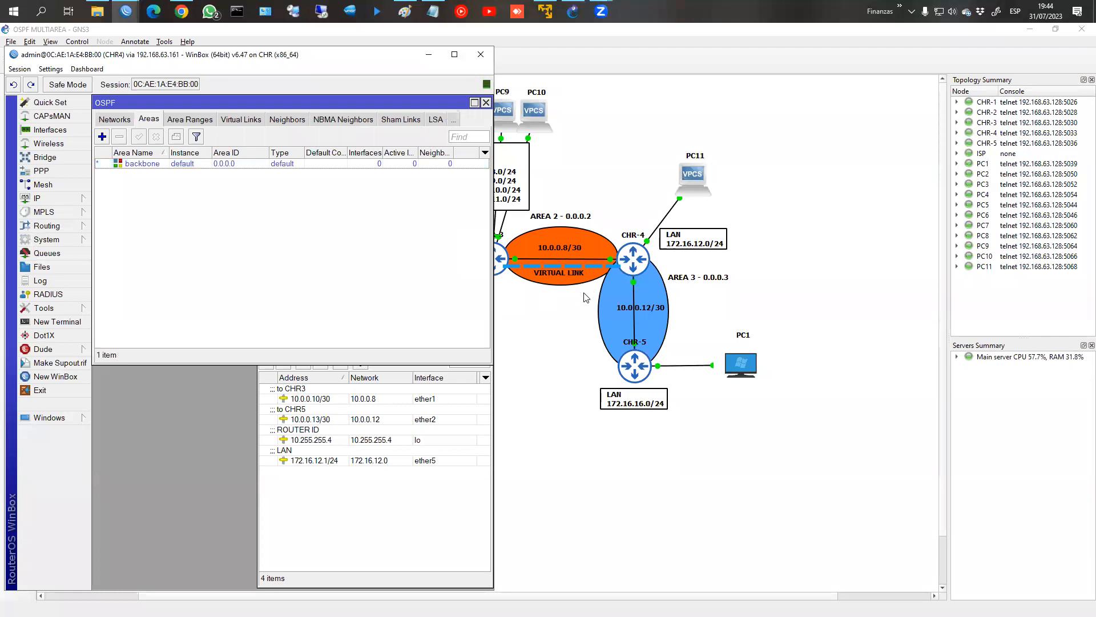
{"action": "left_click", "coordinate": [102, 136]}
{"action": "left_click", "coordinate": [293, 168]}
{"action": "key", "text": "shift+Left"}
{"action": "key", "text": "Tab"}
{"action": "key", "text": "Tab"}
{"action": "key", "text": "End"}
{"action": "key", "text": "shift+Left"}
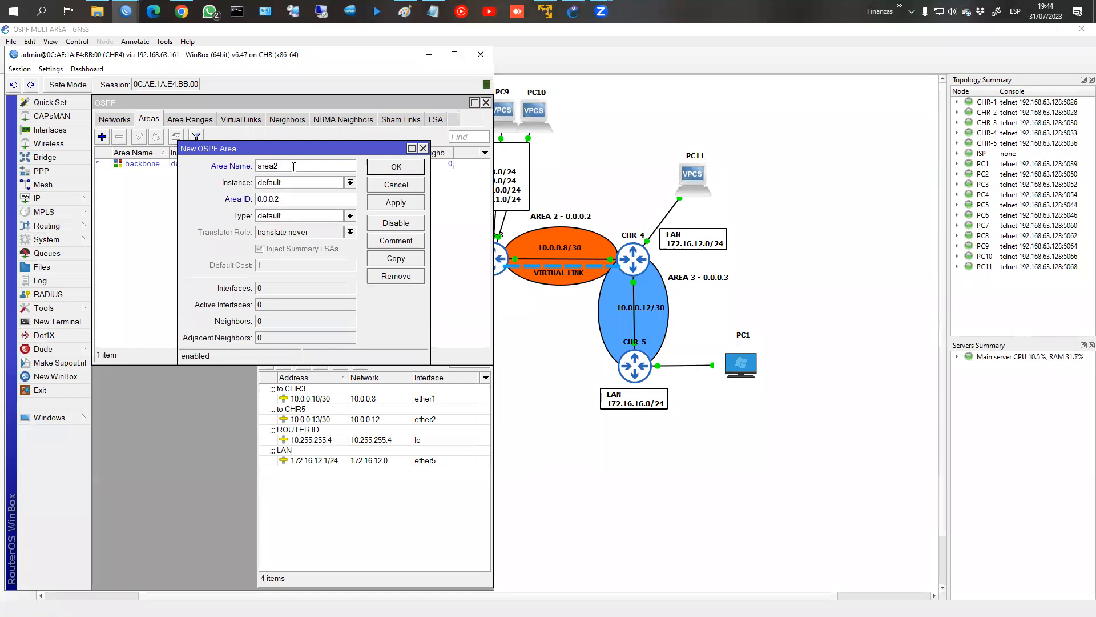
{"action": "left_click", "coordinate": [400, 168]}
Step: Add an OSPF area named area3 with area ID 0.0.0.3 on CHR4
{"action": "left_click", "coordinate": [102, 136]}
{"action": "key", "text": "End"}
{"action": "key", "text": "shift+Left"}
{"action": "type", "text": "3"}
{"action": "key", "text": "Tab"}
{"action": "key", "text": "Tab"}
{"action": "key", "text": "End"}
{"action": "key", "text": "shift+Left"}
{"action": "type", "text": "3"}
{"action": "key", "text": "Return"}
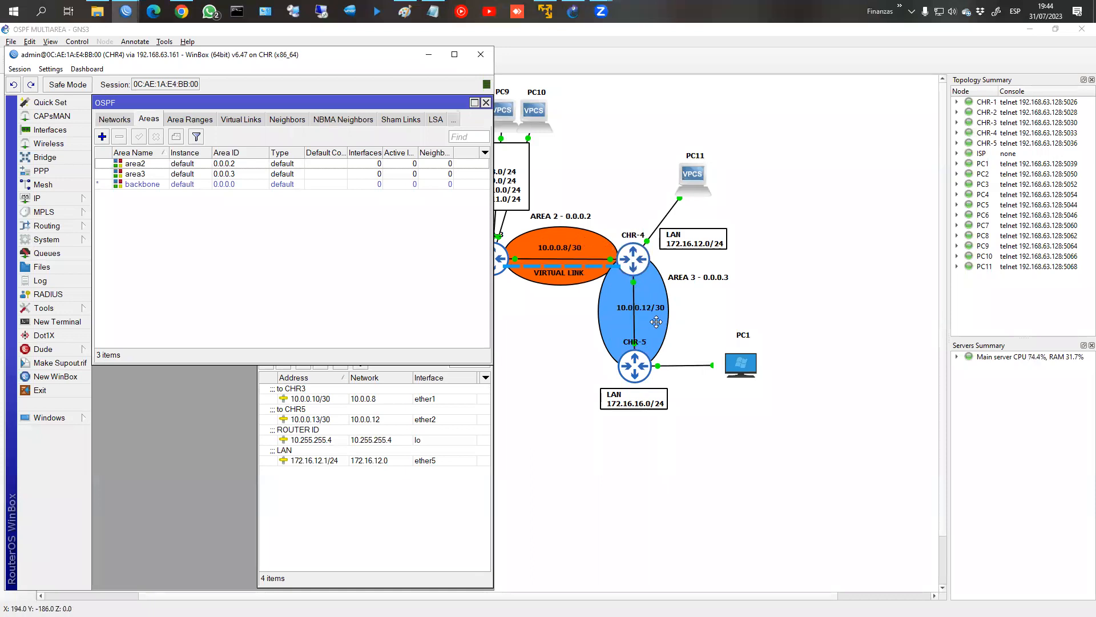
Step: Add the link network toward CHR3, 10.0.0.8/30, to CHR4's OSPF networks in area2
{"action": "left_click", "coordinate": [125, 120]}
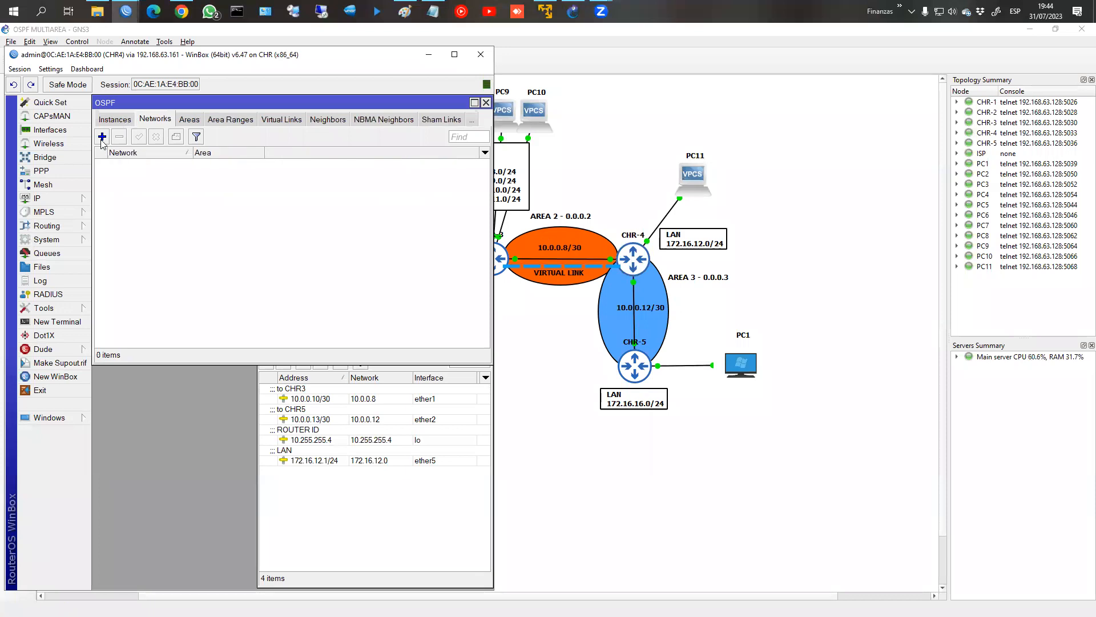
{"action": "left_click", "coordinate": [102, 138]}
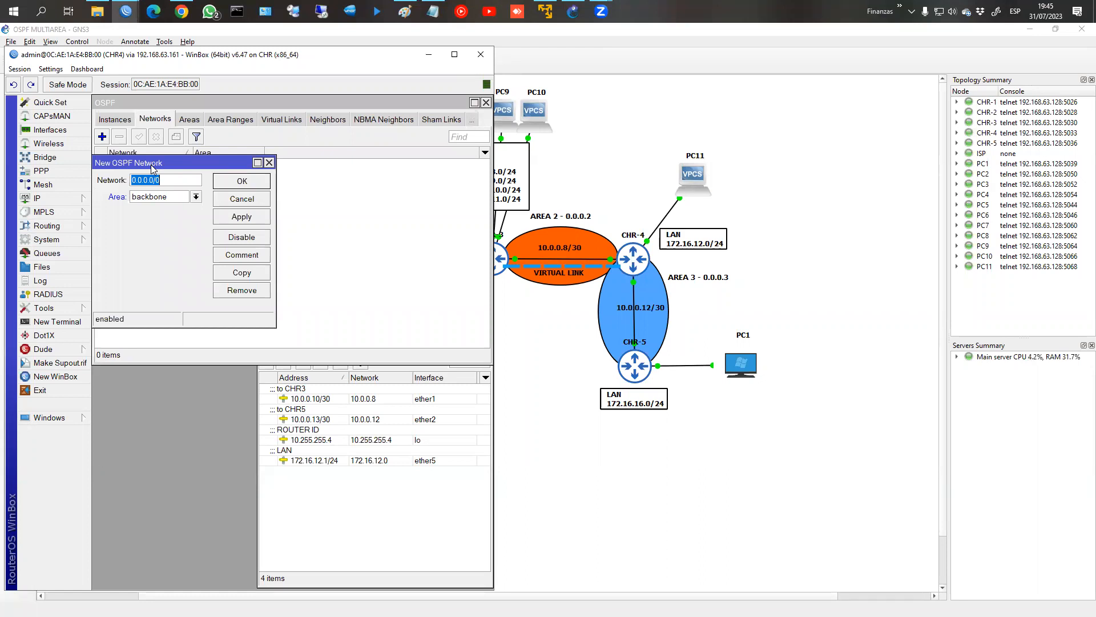
{"action": "type", "text": "10.0.0.8/"}
{"action": "left_click", "coordinate": [178, 201]}
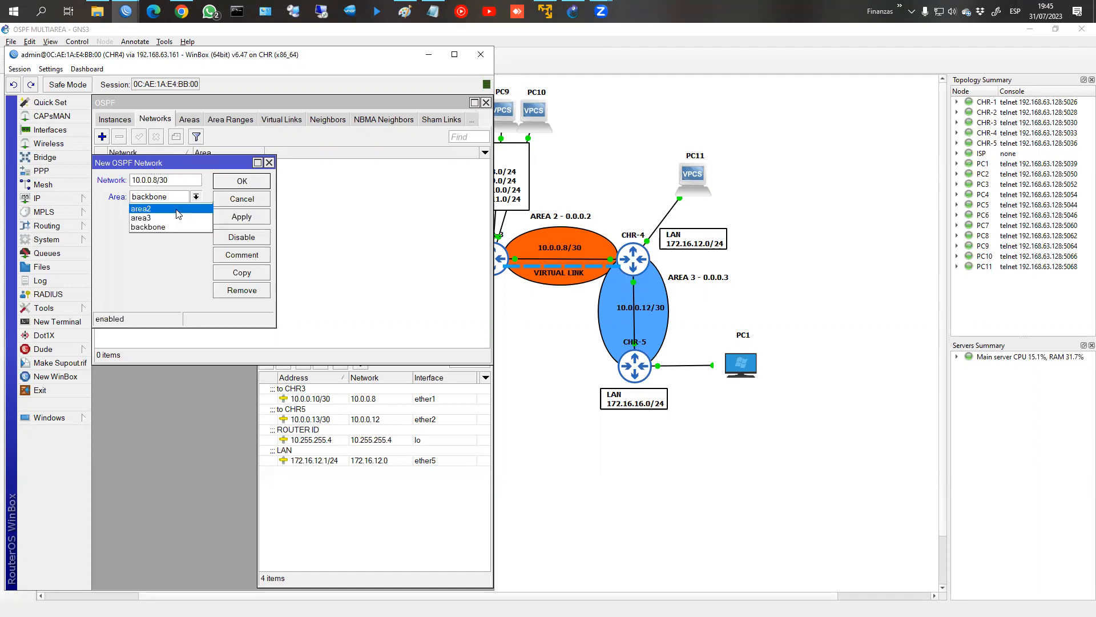
{"action": "left_click", "coordinate": [160, 216]}
{"action": "left_click", "coordinate": [242, 216]}
{"action": "left_click", "coordinate": [254, 179]}
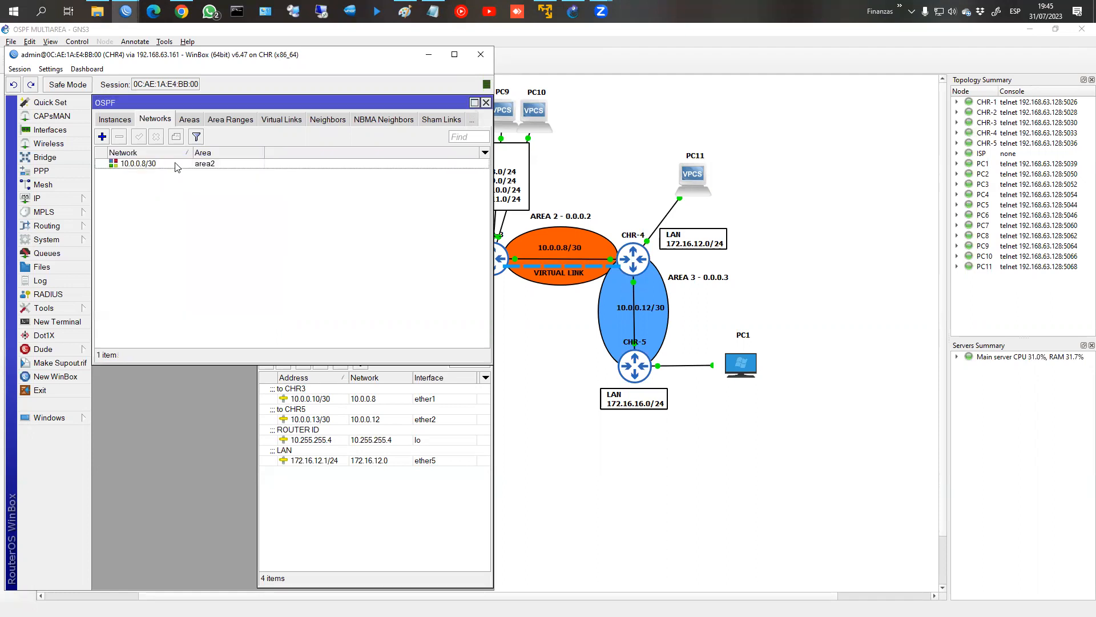
Step: Add the link network toward CHR5, 10.0.0.12/30, to CHR4's OSPF networks in area3
{"action": "left_click", "coordinate": [102, 137]}
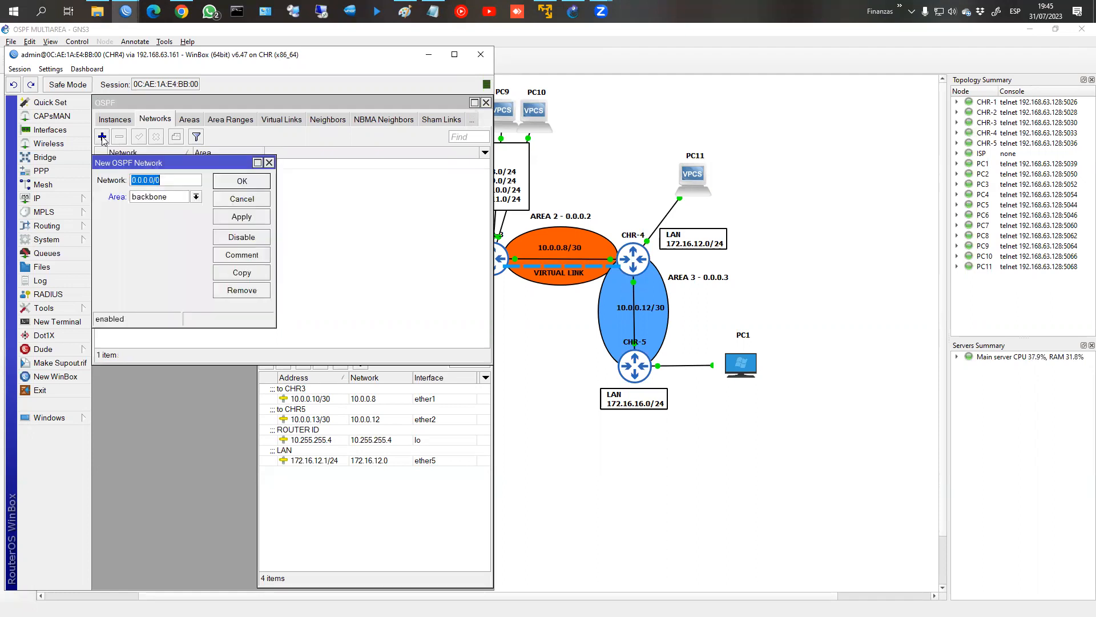
{"action": "type", "text": "10.0.0.12/30"}
{"action": "left_click", "coordinate": [168, 199]}
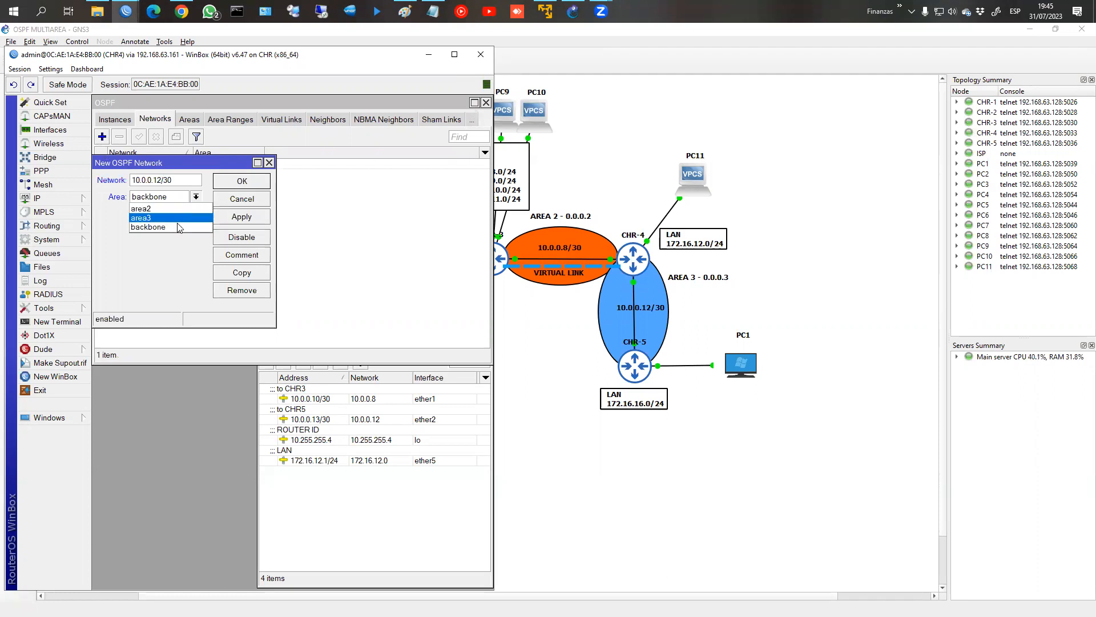
{"action": "left_click", "coordinate": [180, 217]}
{"action": "left_click", "coordinate": [242, 181]}
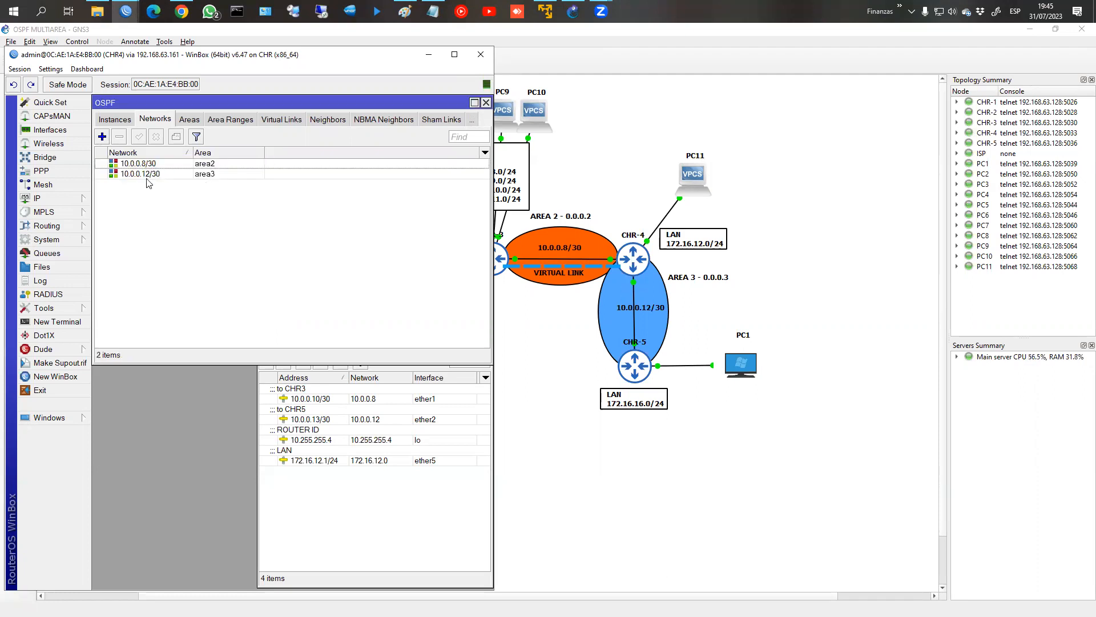
Step: Add CHR4's LAN network 172.16.12.0/24 to its OSPF networks in area2
{"action": "left_click", "coordinate": [103, 136]}
{"action": "type", "text": "172.16.12.0"}
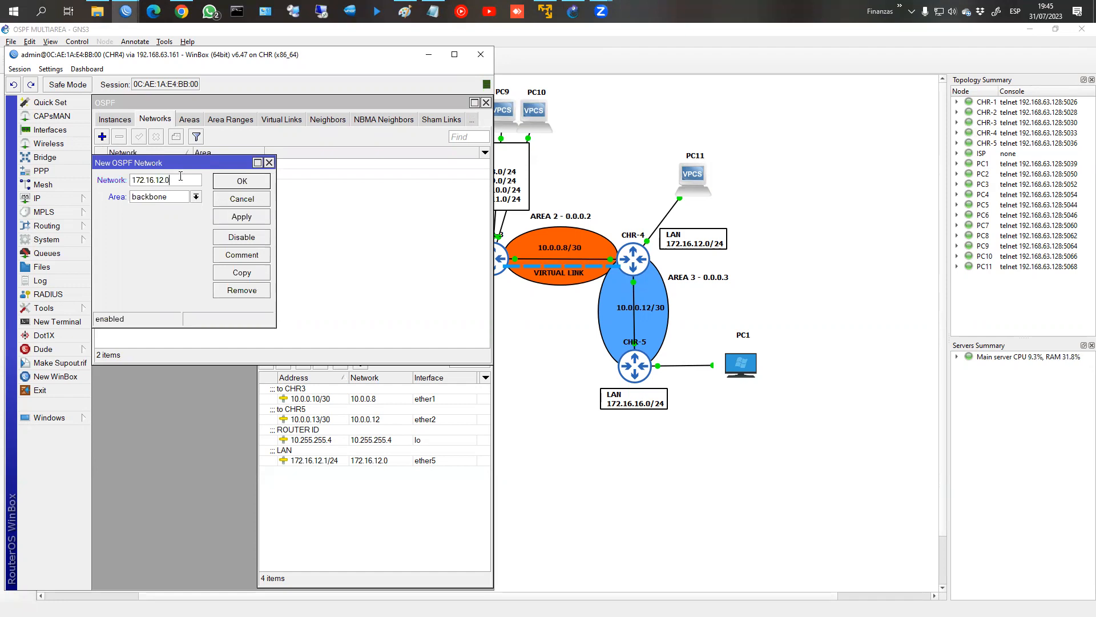
{"action": "left_click", "coordinate": [173, 197]}
{"action": "left_click", "coordinate": [174, 214]}
{"action": "left_click", "coordinate": [252, 183]}
Step: Add an OSPF interface entry for CHR4's LAN port ether5 with the Passive option enabled
{"action": "left_click", "coordinate": [105, 122]}
{"action": "left_click", "coordinate": [105, 122]}
{"action": "left_click", "coordinate": [102, 137]}
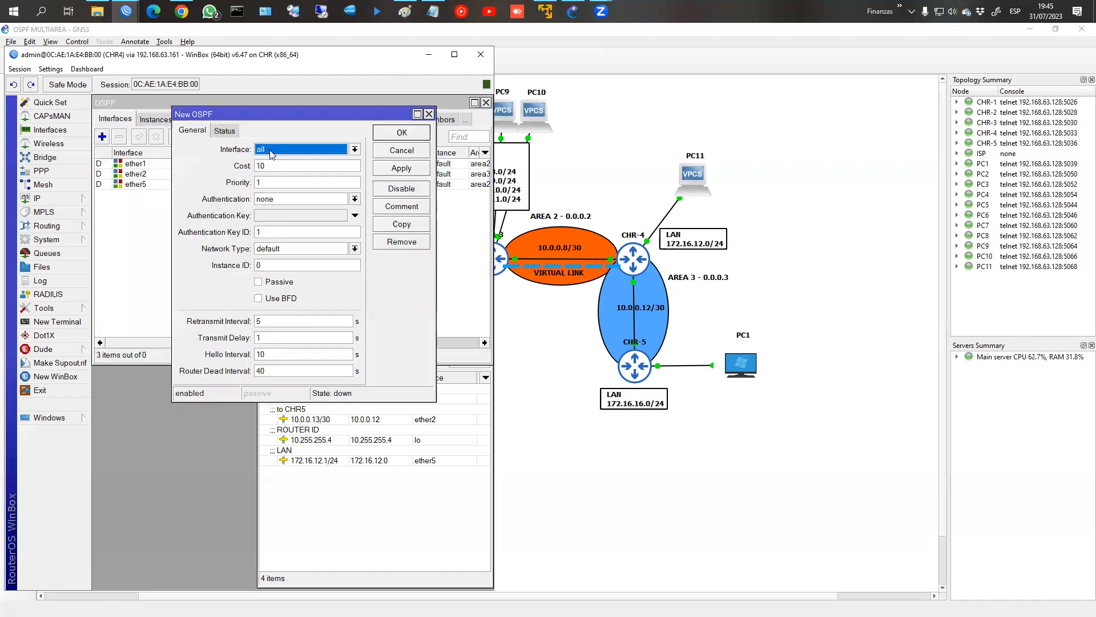
{"action": "left_click", "coordinate": [269, 149]}
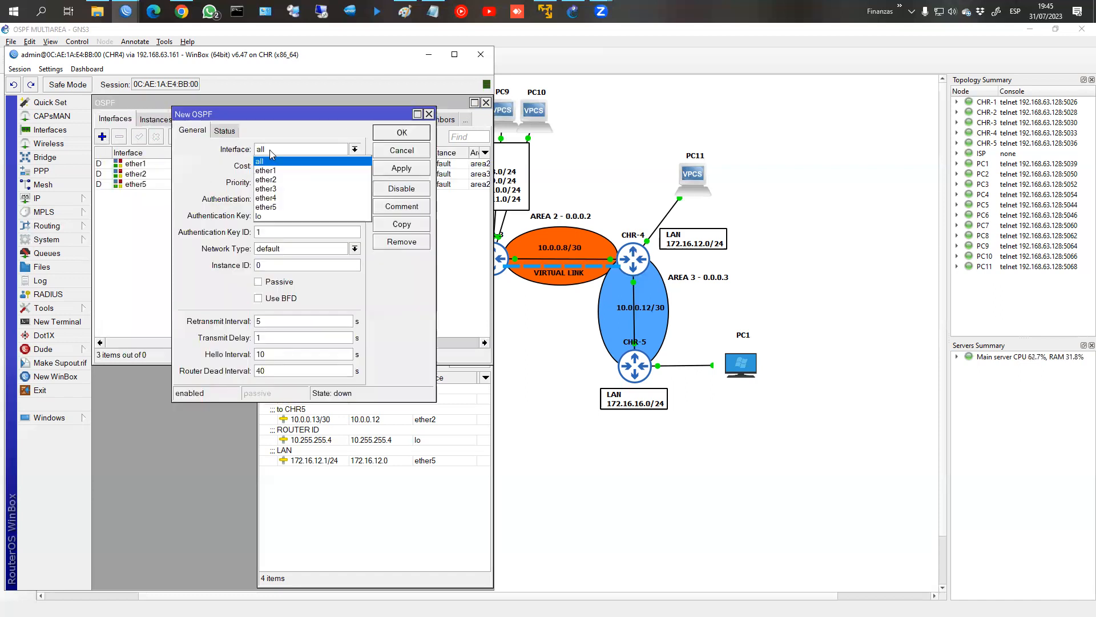
{"action": "left_click", "coordinate": [281, 207]}
{"action": "left_click", "coordinate": [280, 282]}
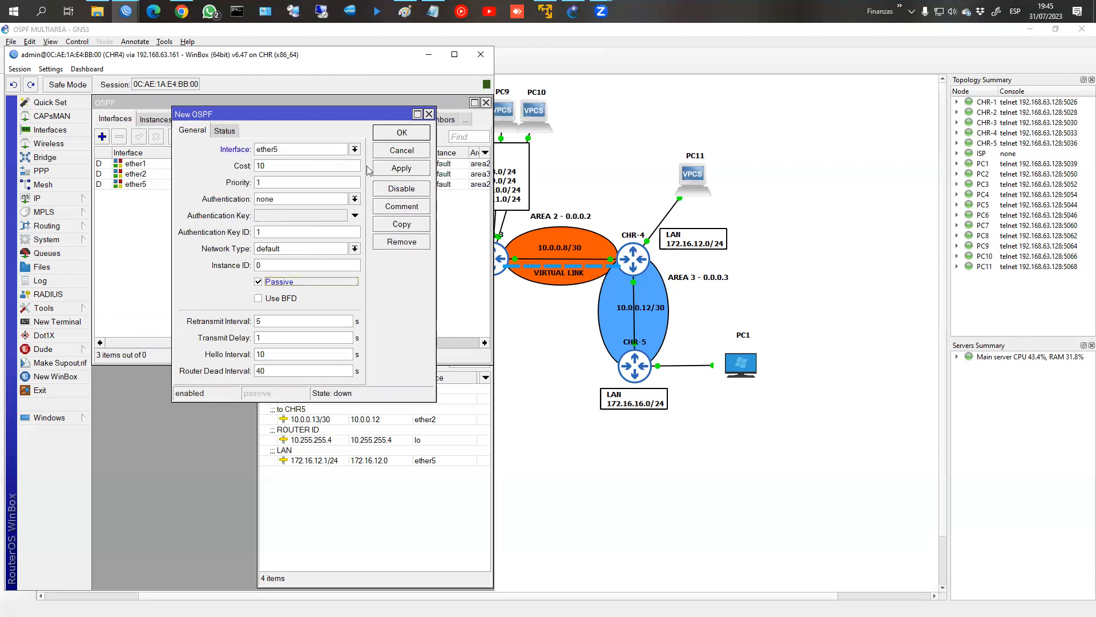
{"action": "left_click", "coordinate": [383, 136]}
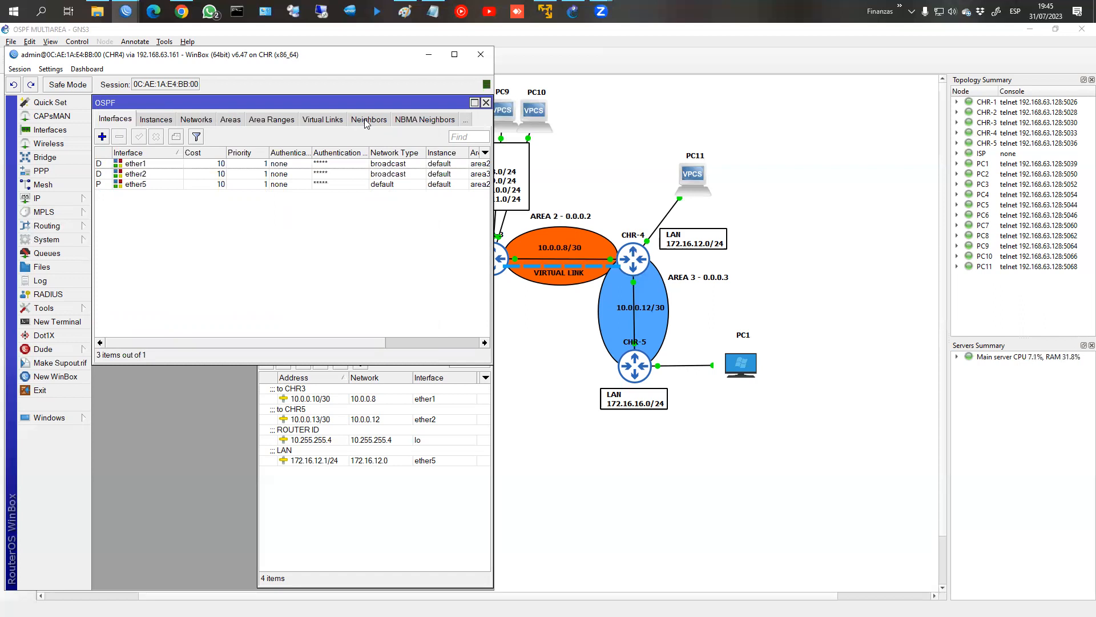
Step: Examine CHR4's OSPF neighbor on its link toward CHR3, and move the WinBox window aside to uncover the topology
{"action": "left_click", "coordinate": [368, 121]}
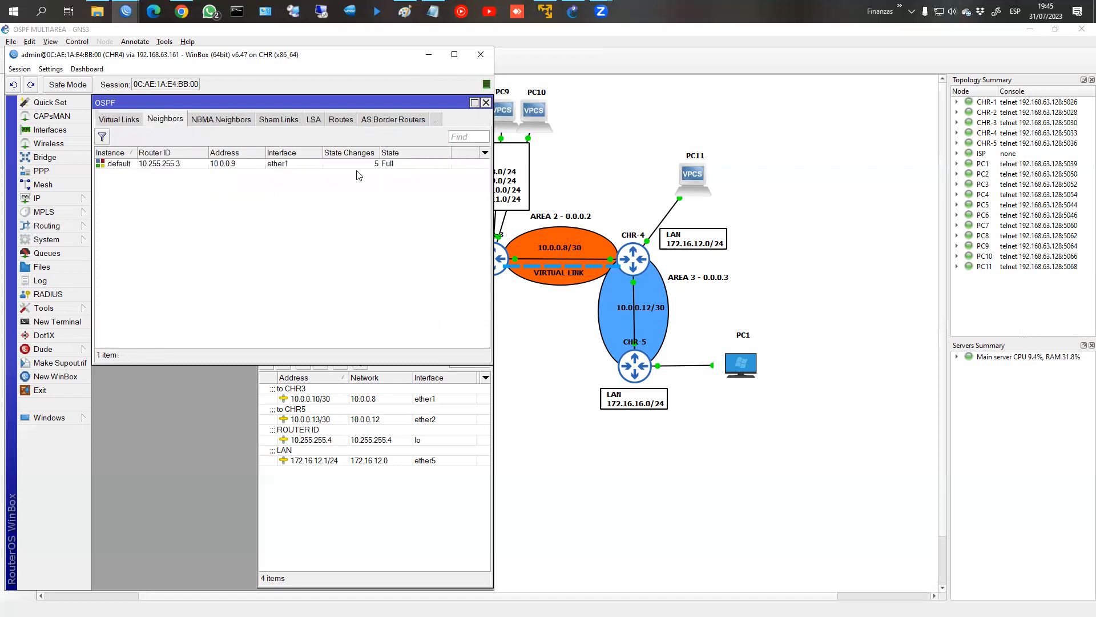
{"action": "left_click", "coordinate": [236, 171]}
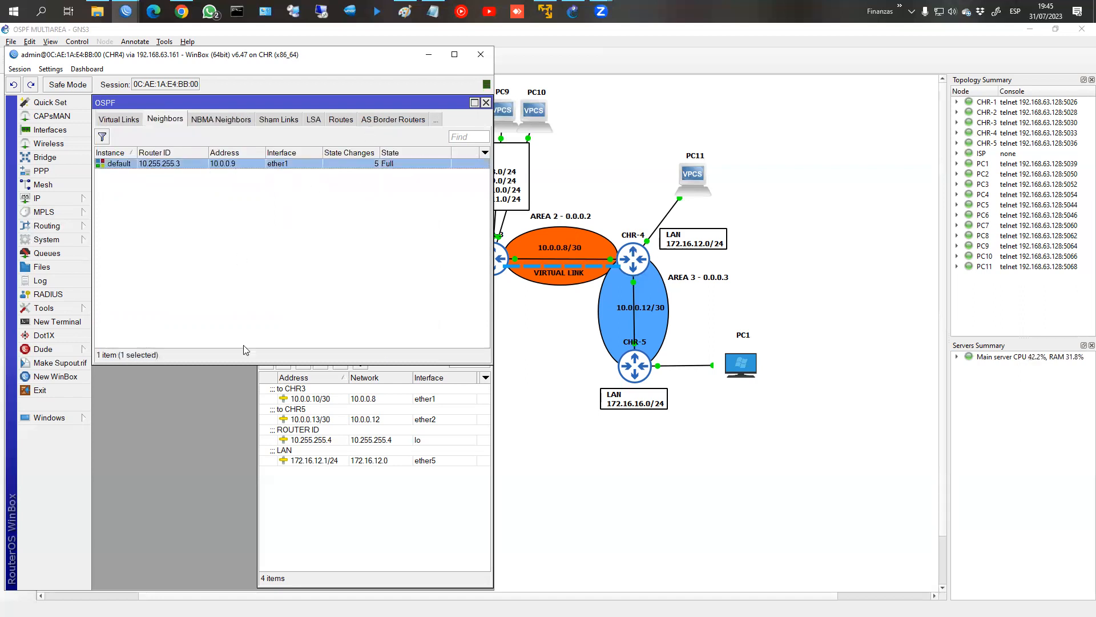
{"action": "left_click", "coordinate": [56, 198]}
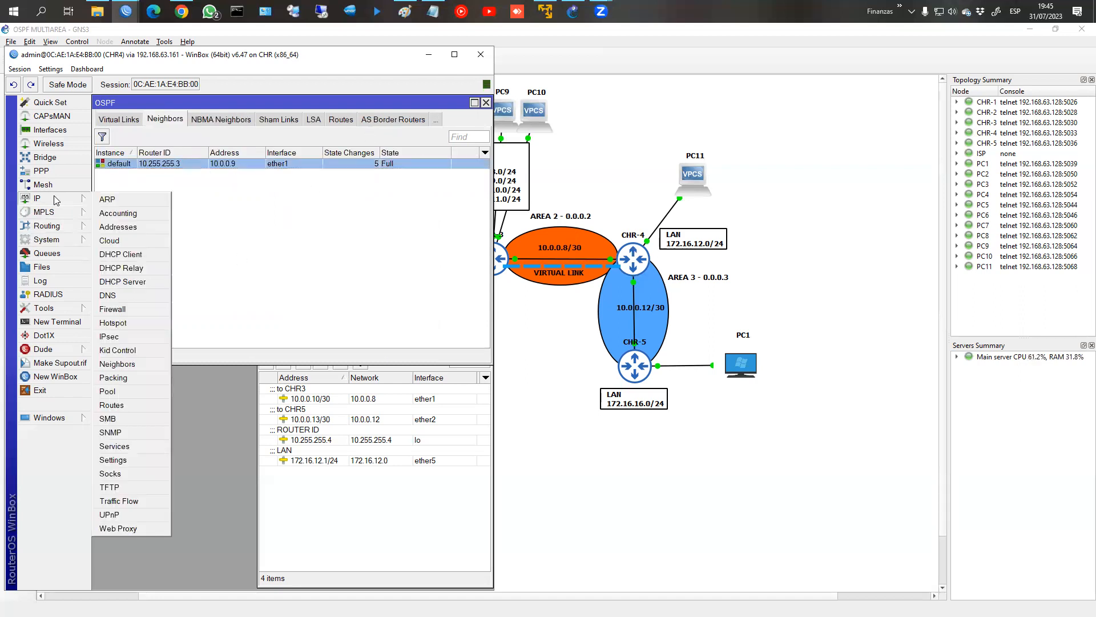
{"action": "left_click", "coordinate": [300, 57]}
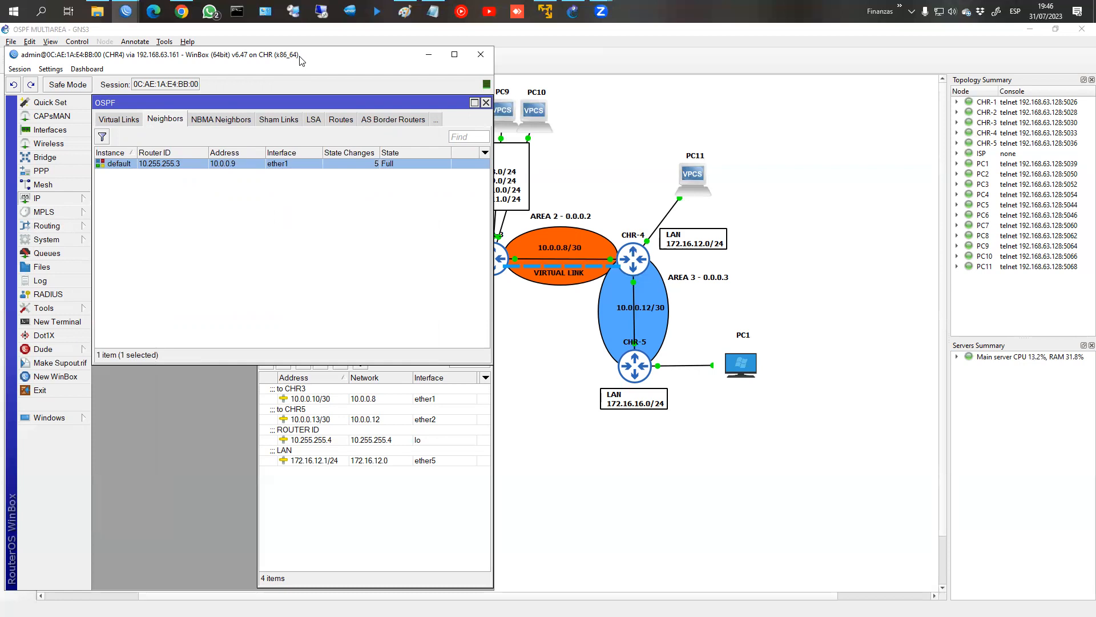
{"action": "left_click_drag", "start_coordinate": [302, 61], "coordinate": [965, 43]}
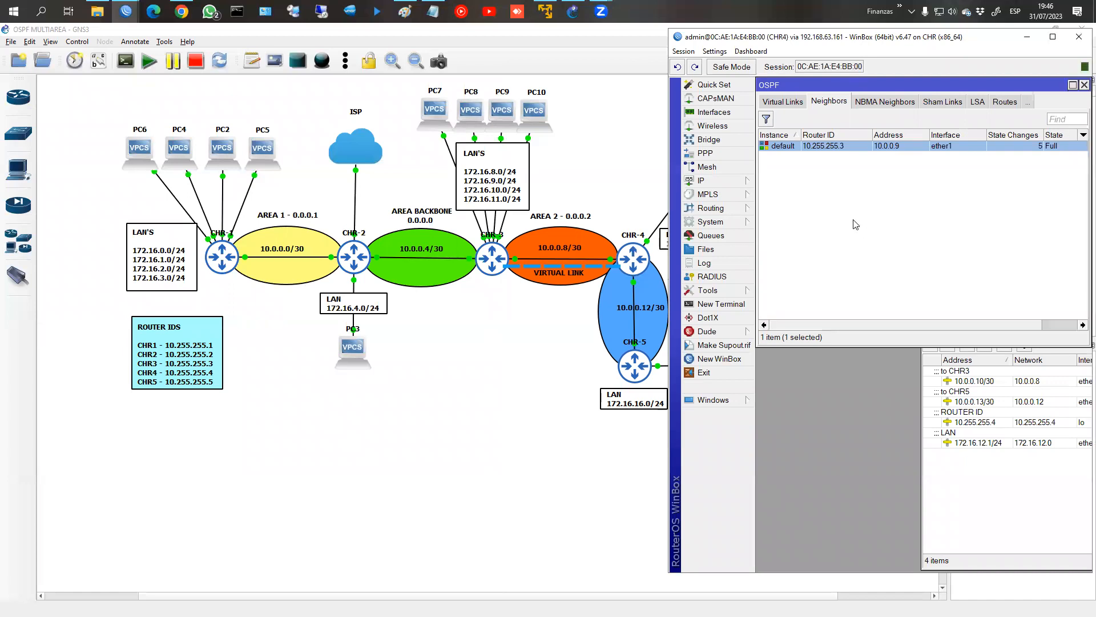
Step: Examine CHR4's IP route list, going through the OSPF routes 172.16.8.0/24 to 172.16.11.0/24 and its own LAN route
{"action": "left_click", "coordinate": [730, 184]}
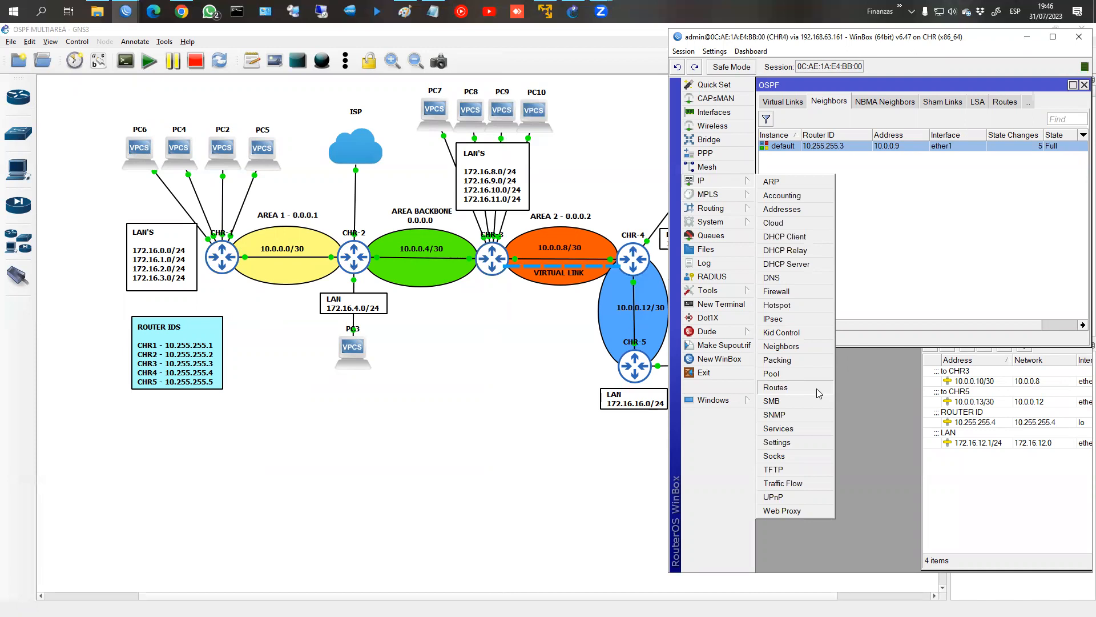
{"action": "left_click", "coordinate": [818, 393]}
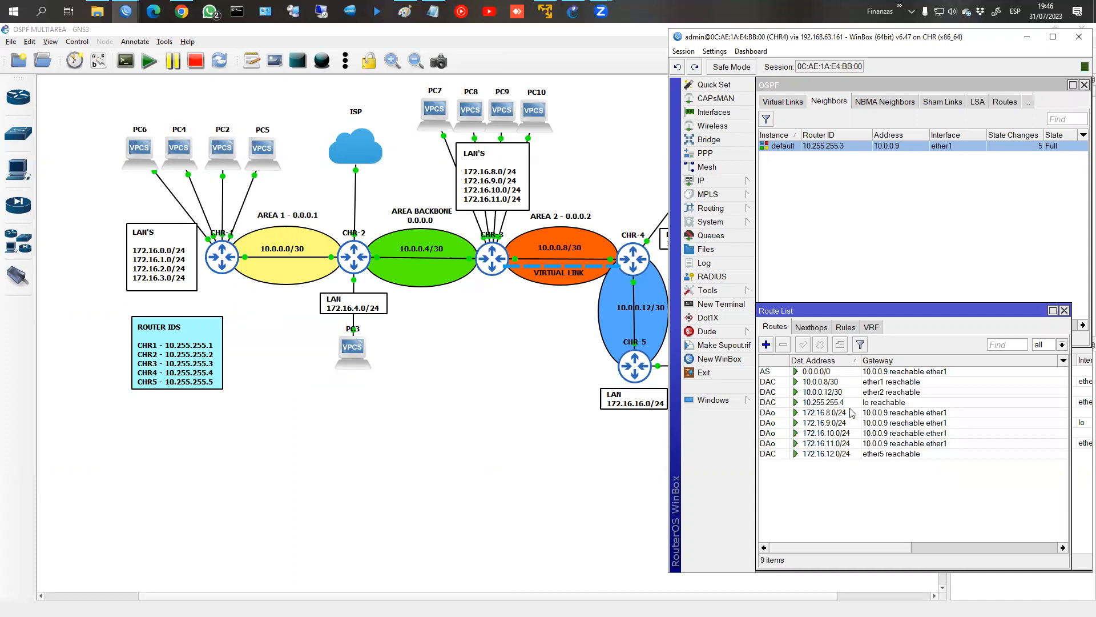
{"action": "left_click", "coordinate": [835, 413]}
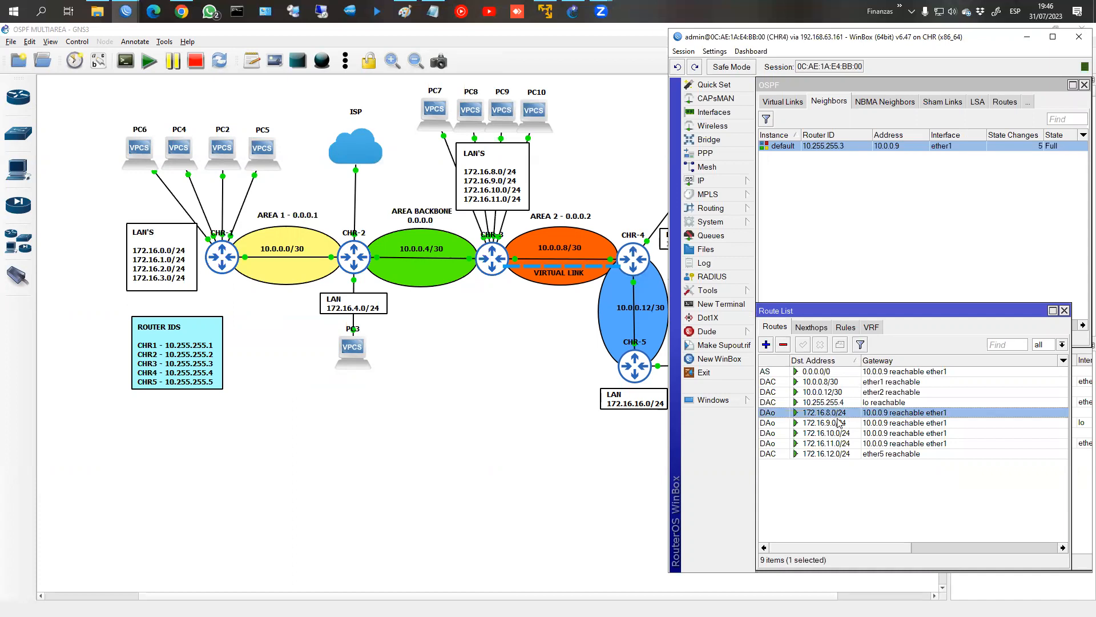
{"action": "left_click", "coordinate": [837, 423]}
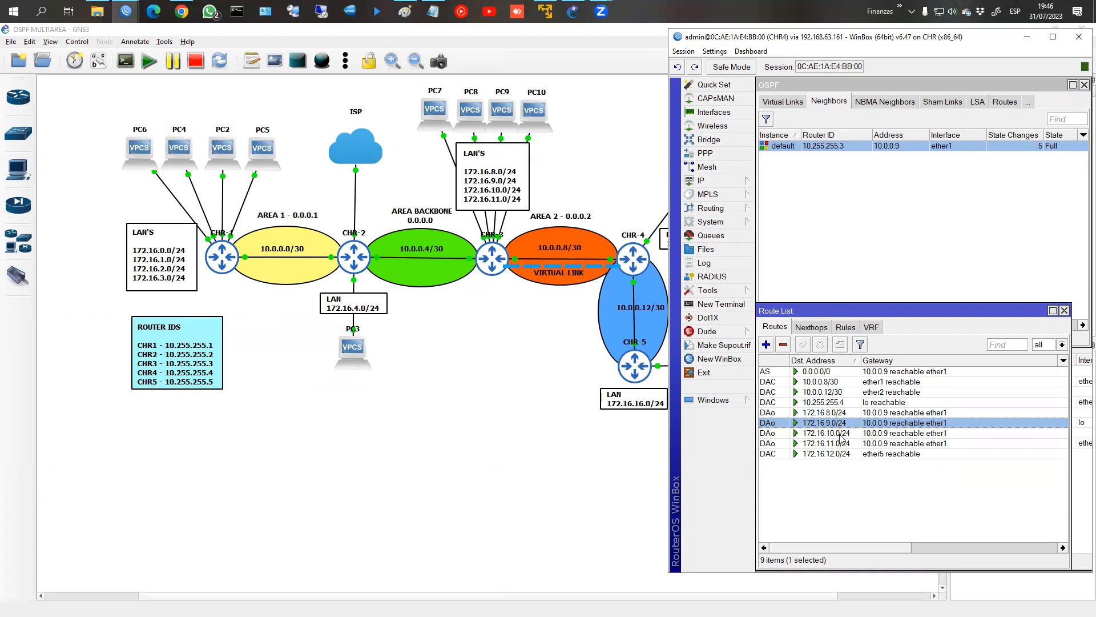
{"action": "left_click", "coordinate": [843, 433]}
{"action": "left_click", "coordinate": [849, 443]}
{"action": "left_click", "coordinate": [845, 454]}
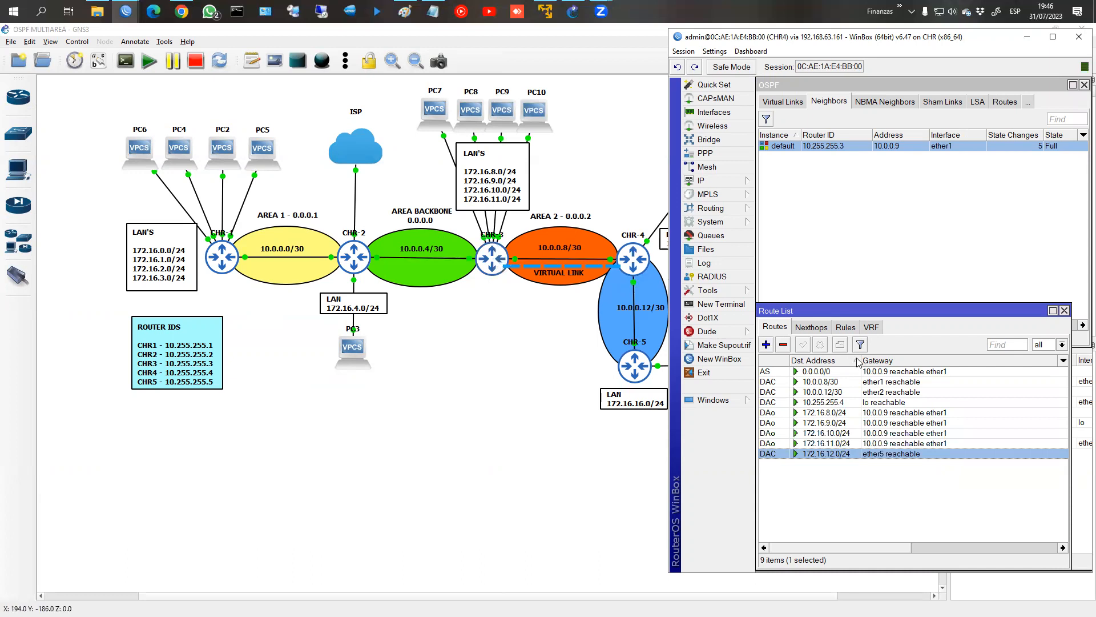
{"action": "left_click_drag", "start_coordinate": [846, 303], "coordinate": [852, 266]}
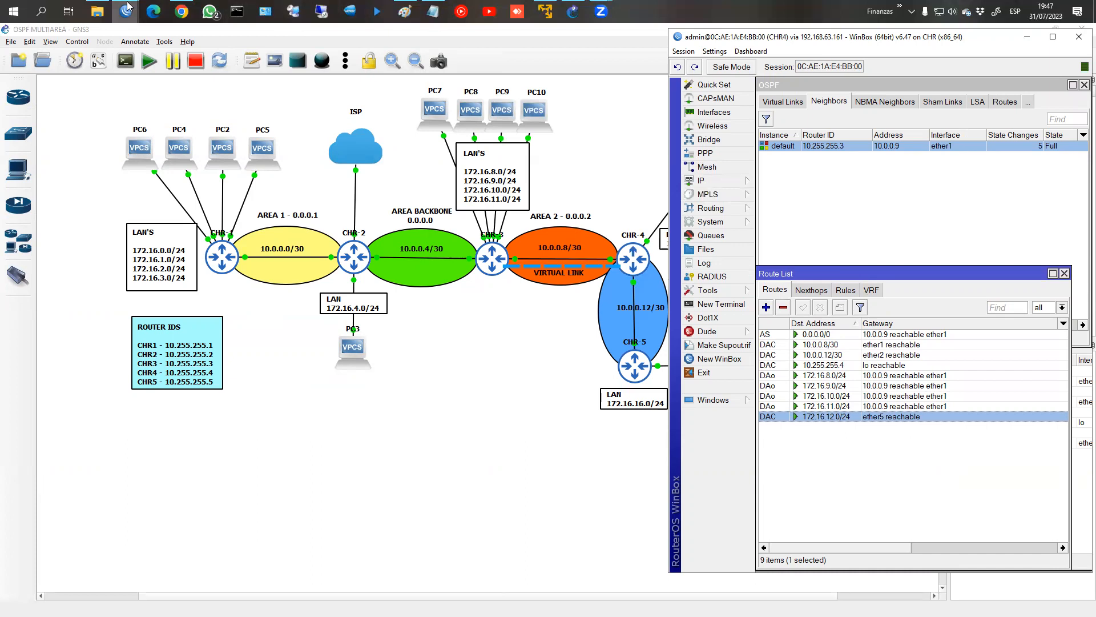
Step: Check CHR3's OSPF neighbor entry for CHR4, its area list and the networks assigned to each area
{"action": "mouse_move", "coordinate": [131, 8]}
{"action": "left_click", "coordinate": [280, 50]}
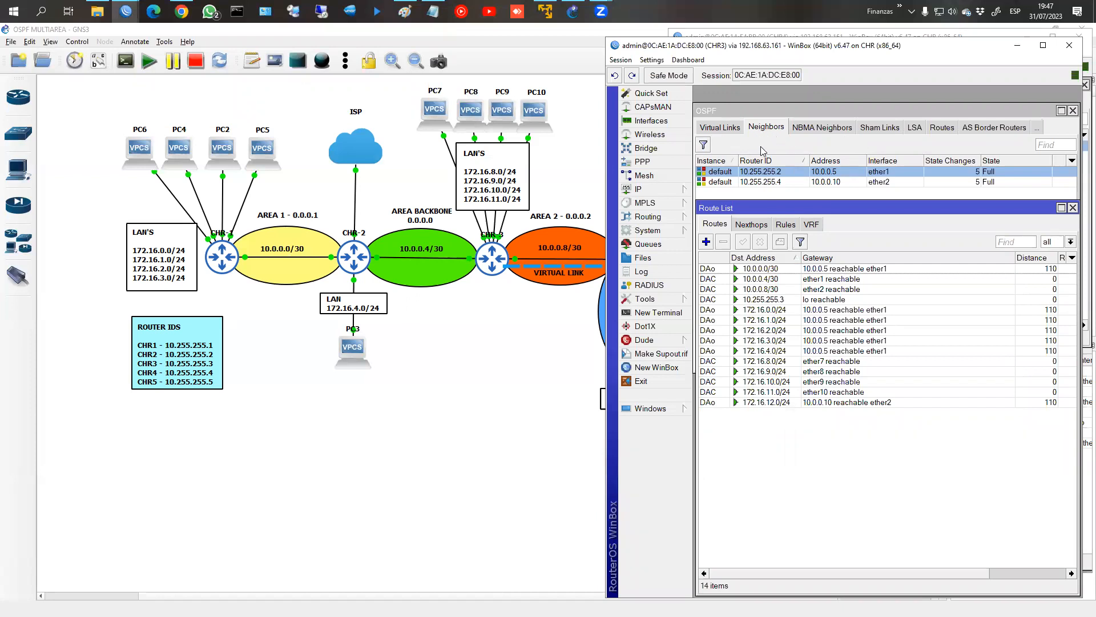
{"action": "left_click", "coordinate": [782, 183]}
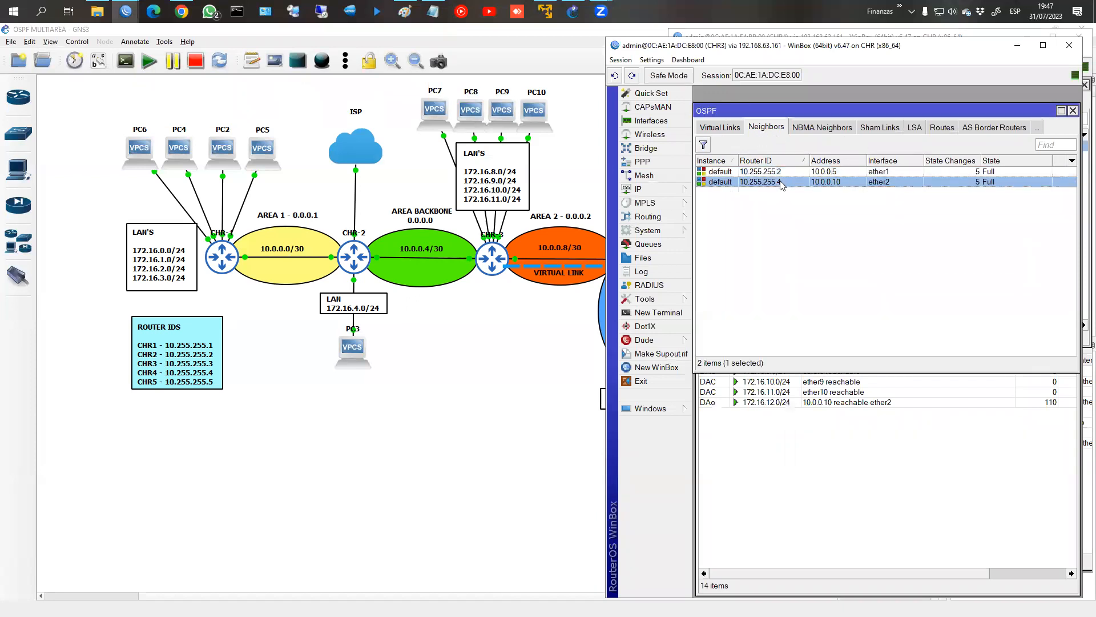
{"action": "left_click", "coordinate": [723, 130]}
{"action": "left_click", "coordinate": [726, 131]}
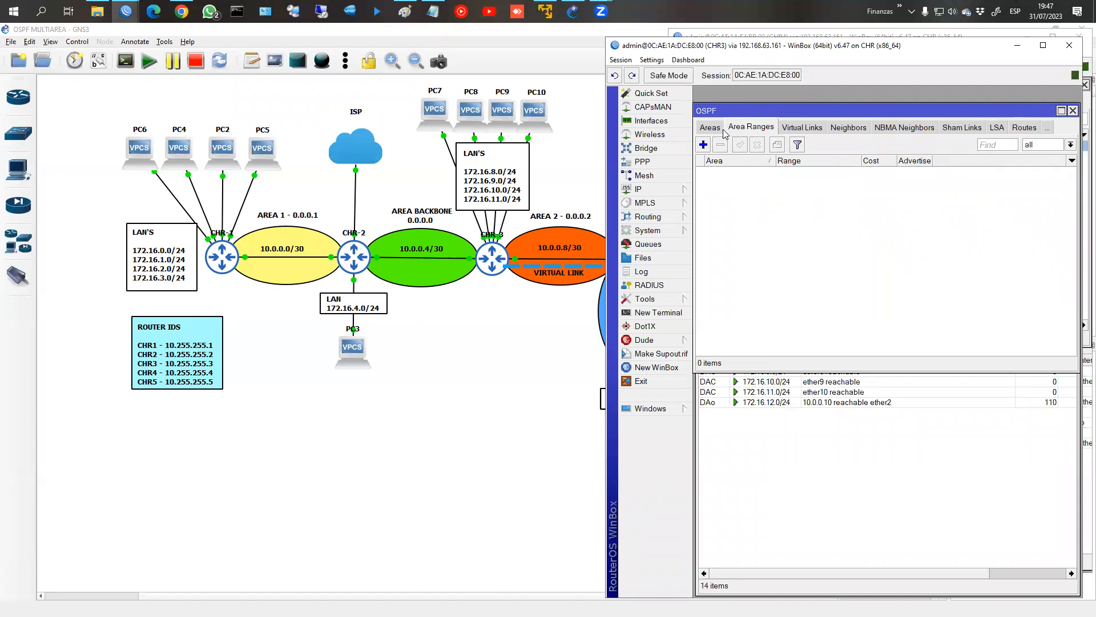
{"action": "left_click", "coordinate": [714, 130]}
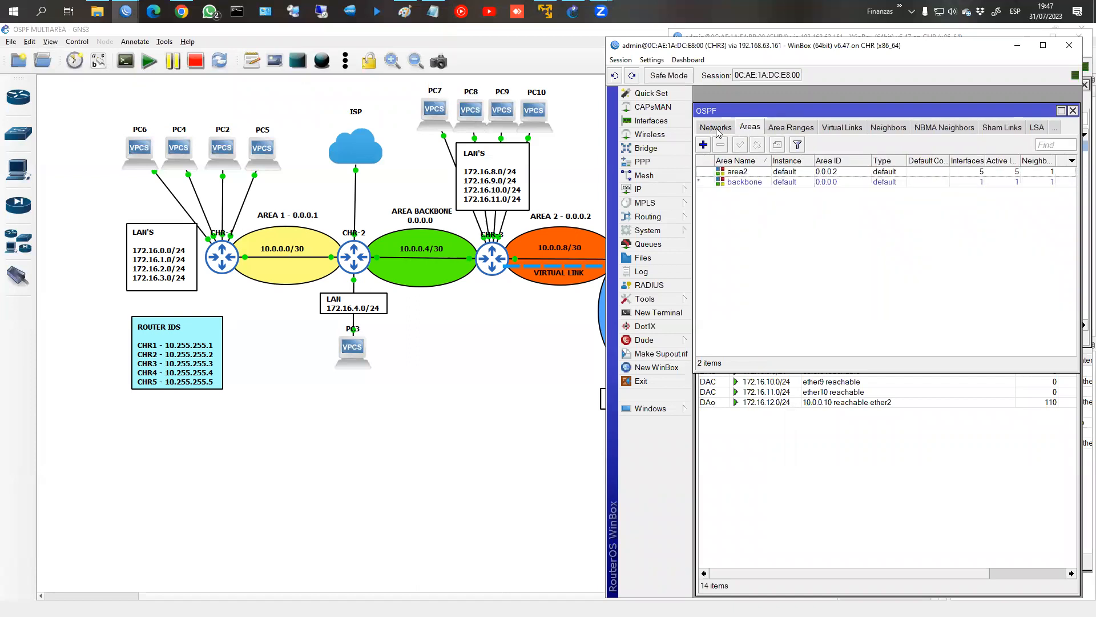
{"action": "left_click", "coordinate": [716, 129]}
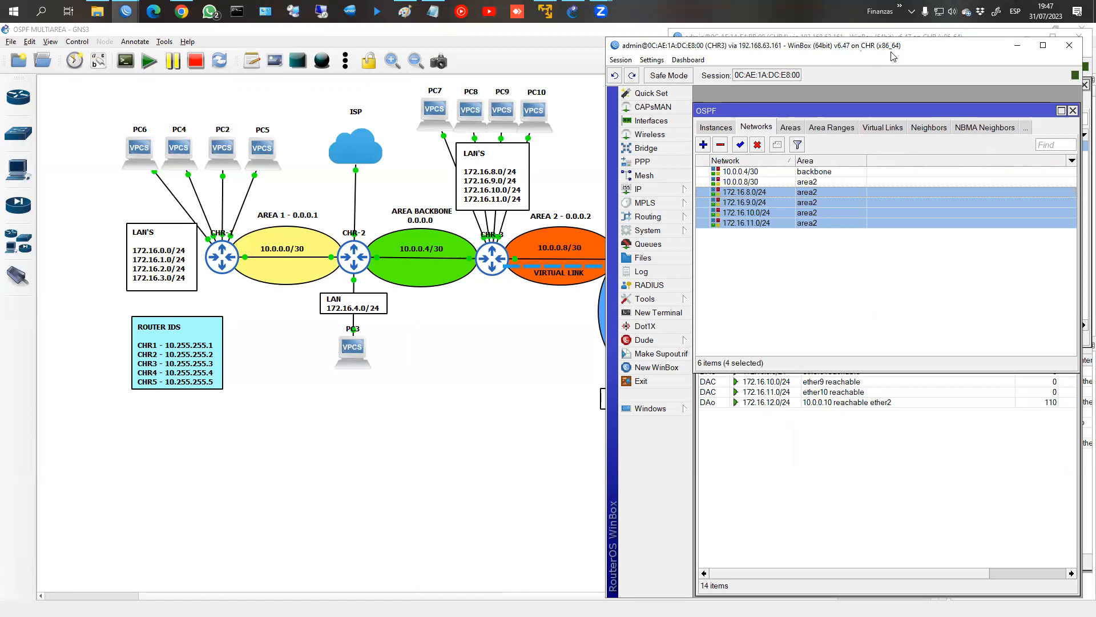
{"action": "left_click", "coordinate": [1017, 45]}
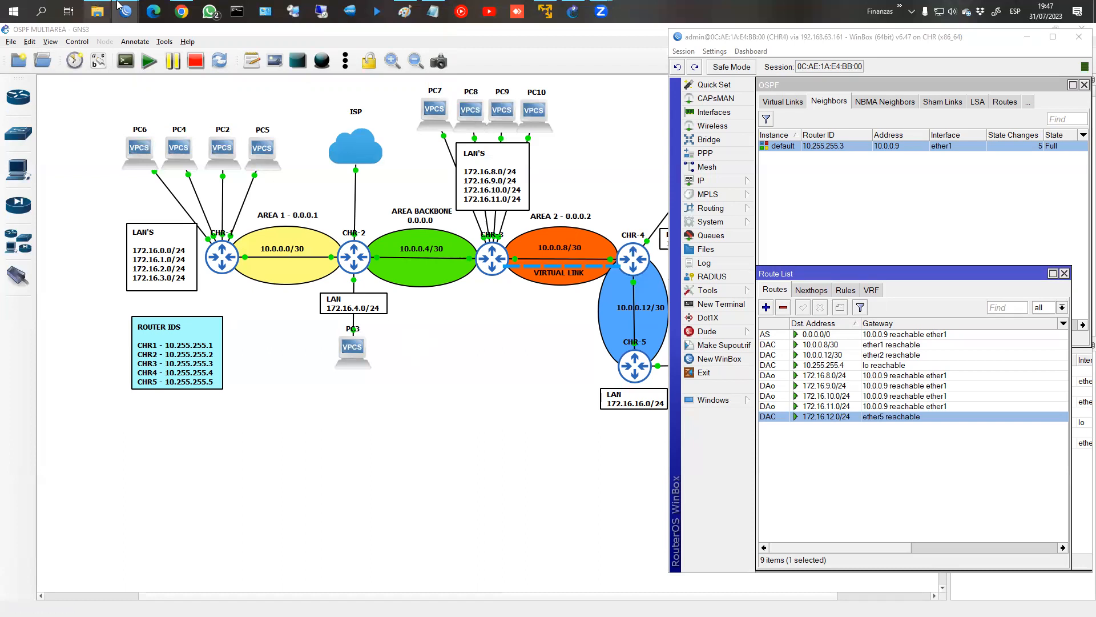
{"action": "mouse_move", "coordinate": [125, 12]}
{"action": "left_click", "coordinate": [401, 83]}
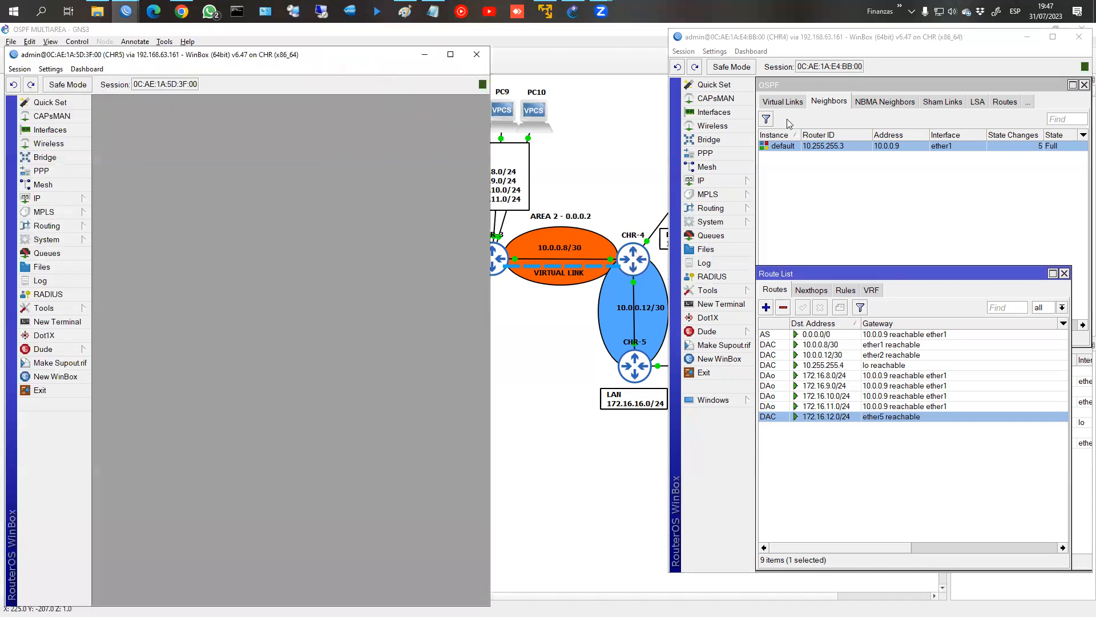
{"action": "left_click", "coordinate": [564, 120]}
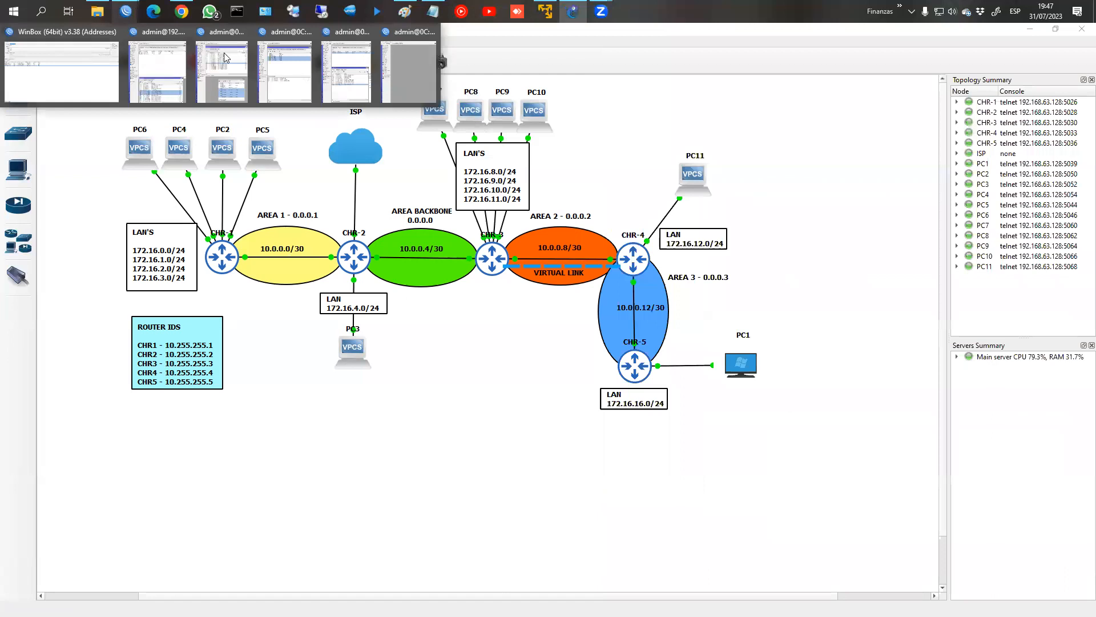
{"action": "key", "text": "ctrl+plus"}
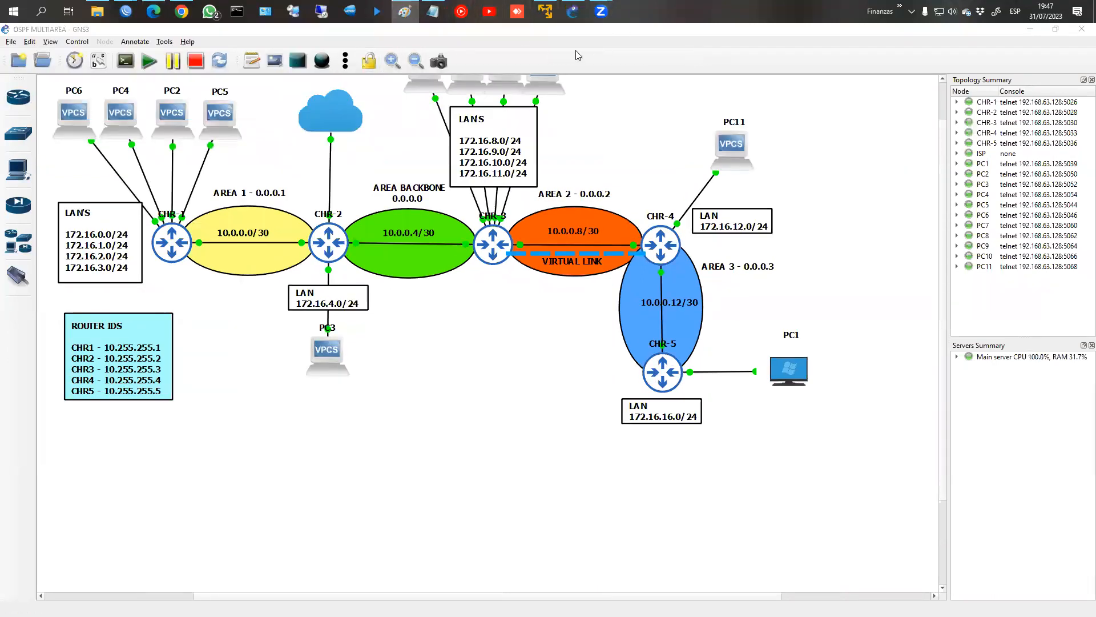
{"action": "left_click", "coordinate": [429, 10]}
{"action": "left_click", "coordinate": [429, 10]}
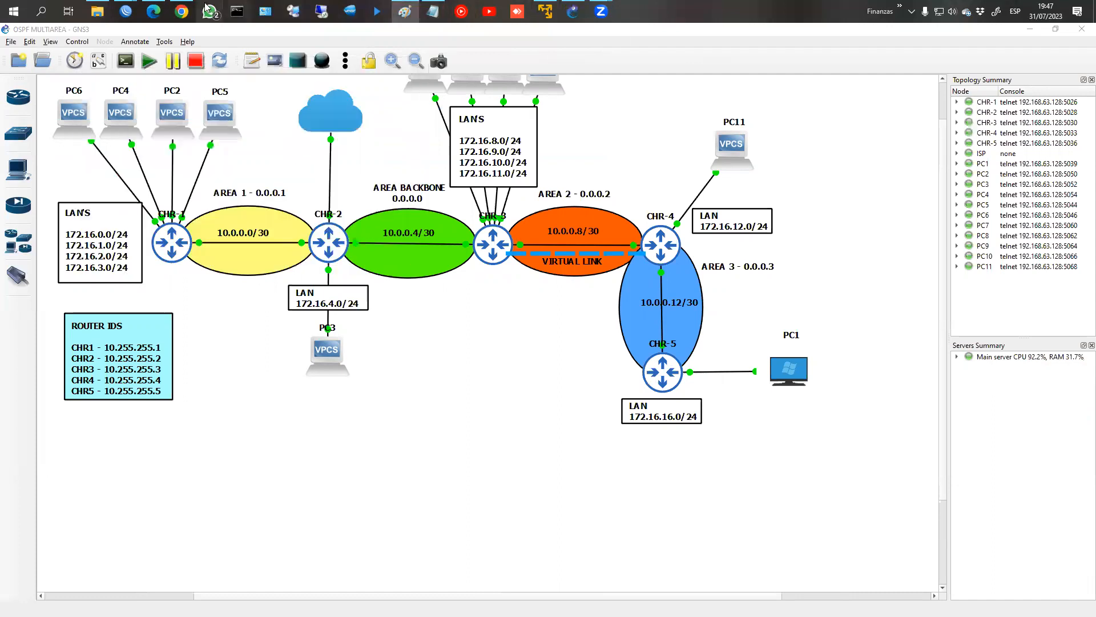
{"action": "left_click", "coordinate": [153, 11]}
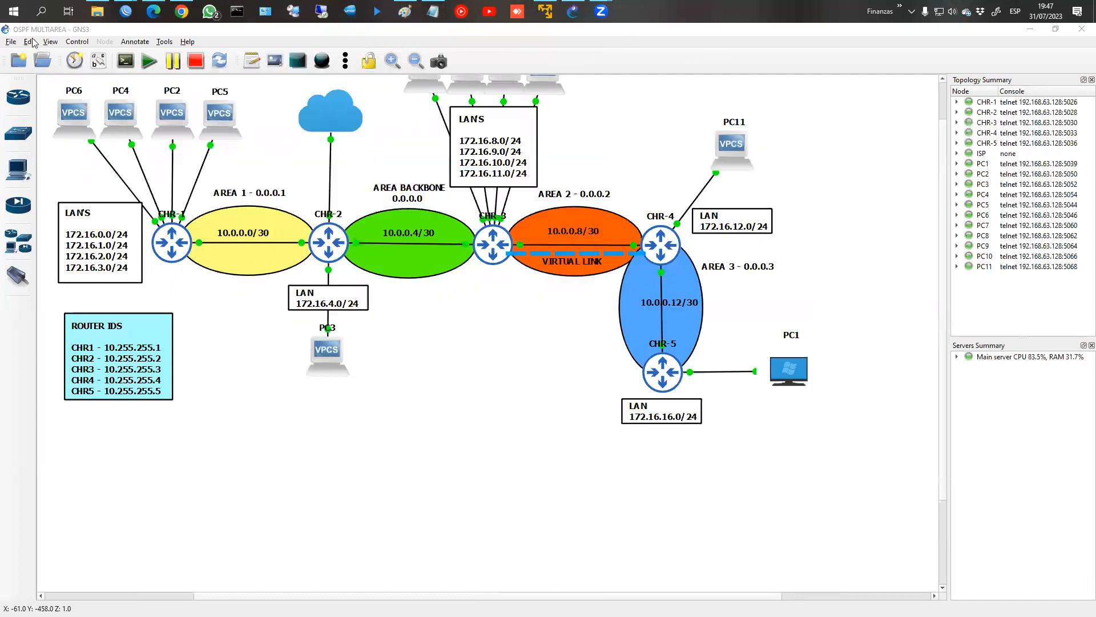
{"action": "left_click", "coordinate": [794, 157]}
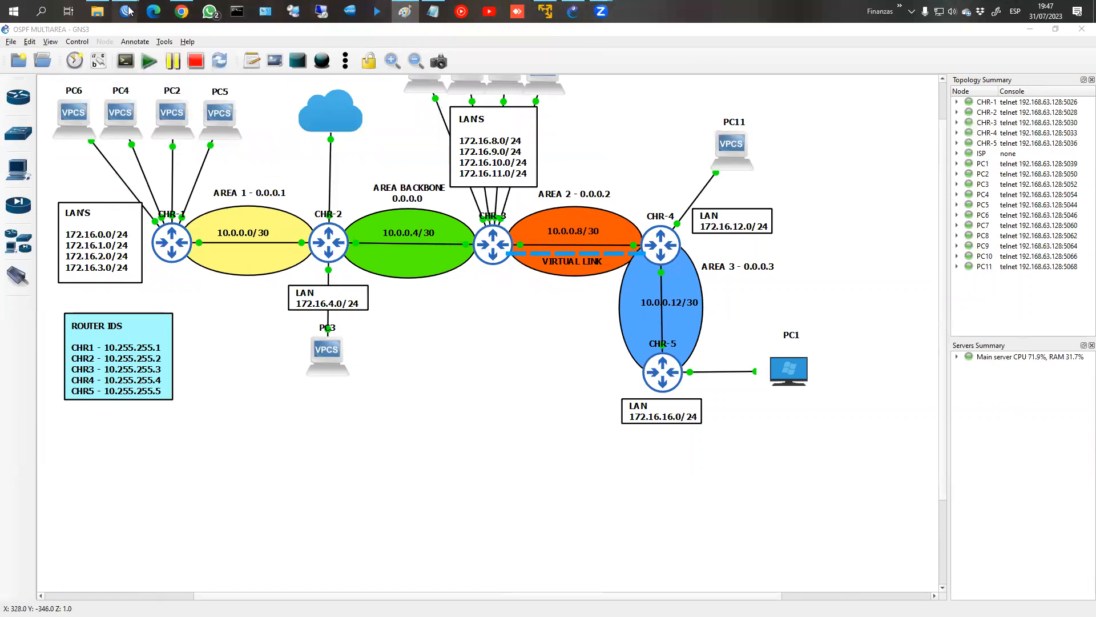
Step: Check the OSPF interface list on CHR4, including the entry for LAN port ether5
{"action": "mouse_move", "coordinate": [126, 11]}
{"action": "left_click", "coordinate": [338, 69]}
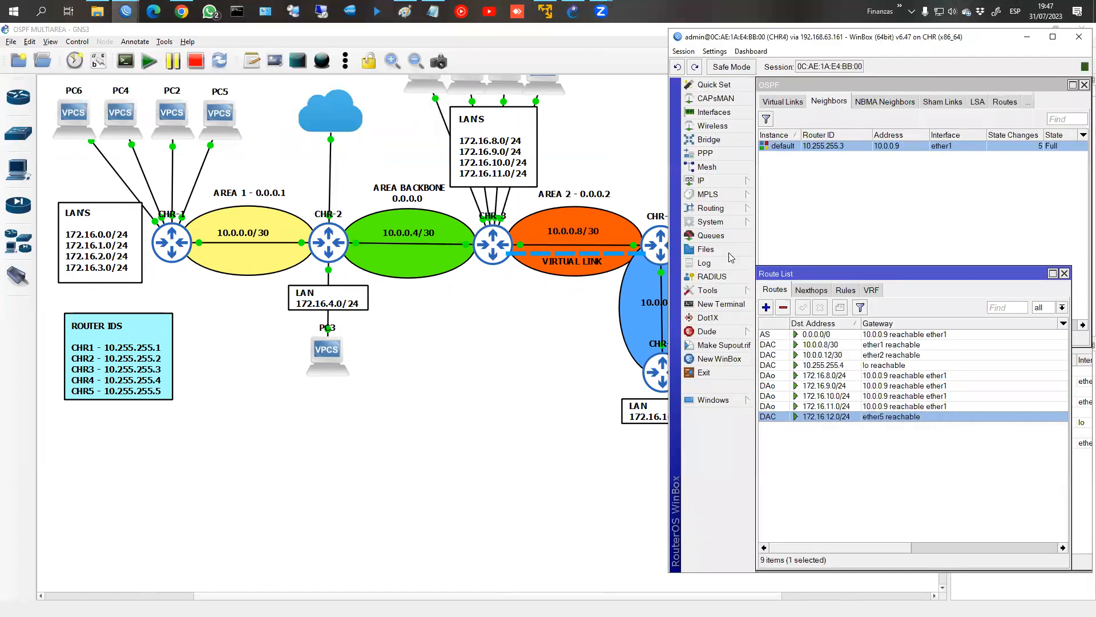
{"action": "left_click", "coordinate": [1029, 103]}
{"action": "left_click", "coordinate": [1009, 115]}
{"action": "left_click", "coordinate": [792, 169]}
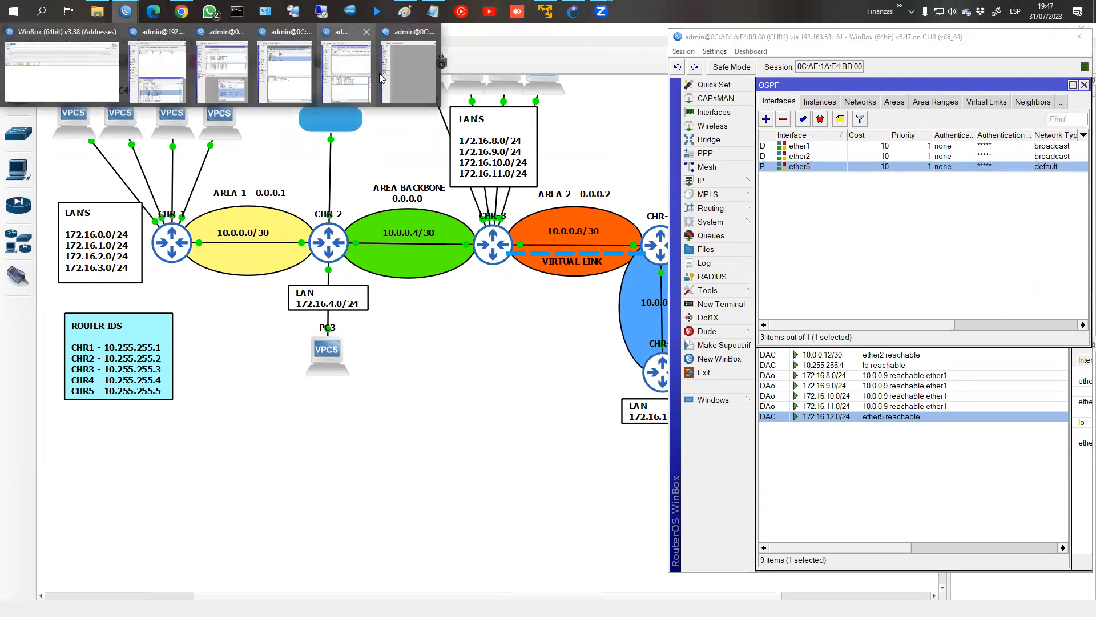
Step: Examine CHR3's route list, covering the area 1 LAN routes 172.16.0.0/24 to 172.16.3.0/24 and CHR4's LAN route 172.16.12.0/24
{"action": "left_click", "coordinate": [181, 68]}
{"action": "left_click", "coordinate": [126, 12]}
{"action": "left_click", "coordinate": [280, 56]}
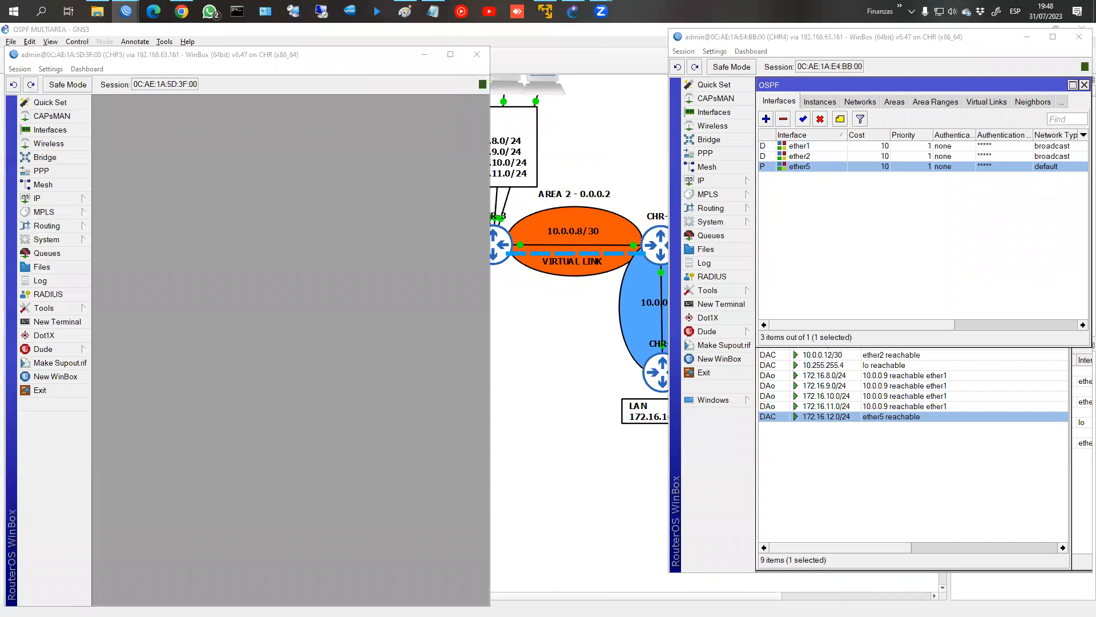
{"action": "left_click", "coordinate": [749, 62]}
{"action": "left_click", "coordinate": [705, 320]}
{"action": "left_click", "coordinate": [704, 331]}
{"action": "left_click", "coordinate": [704, 341]}
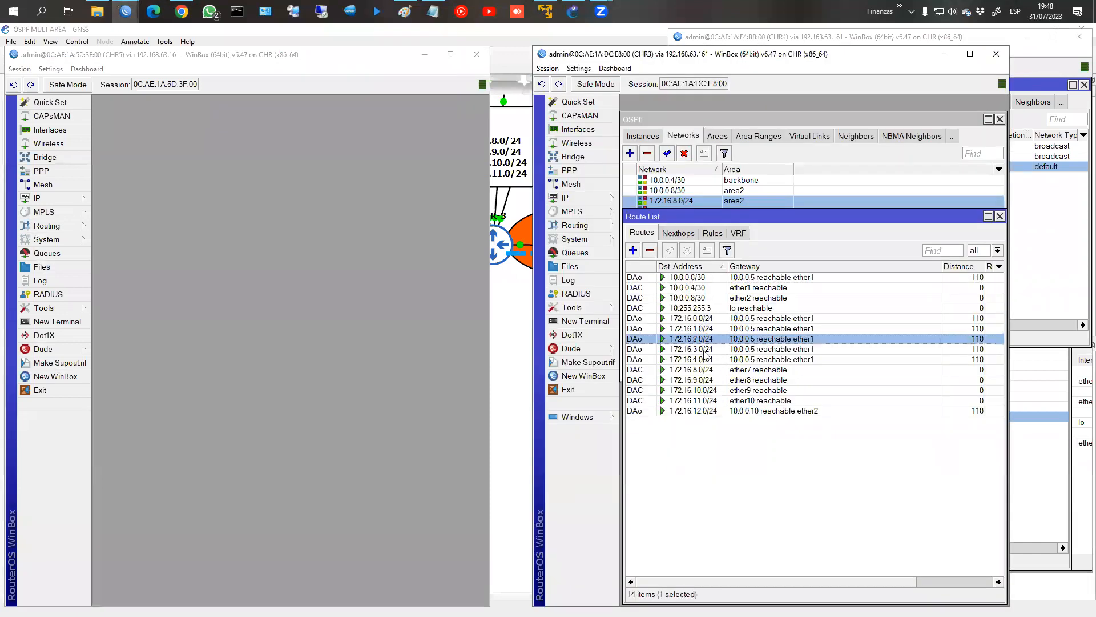
{"action": "left_click", "coordinate": [705, 350]}
{"action": "left_click", "coordinate": [713, 410]}
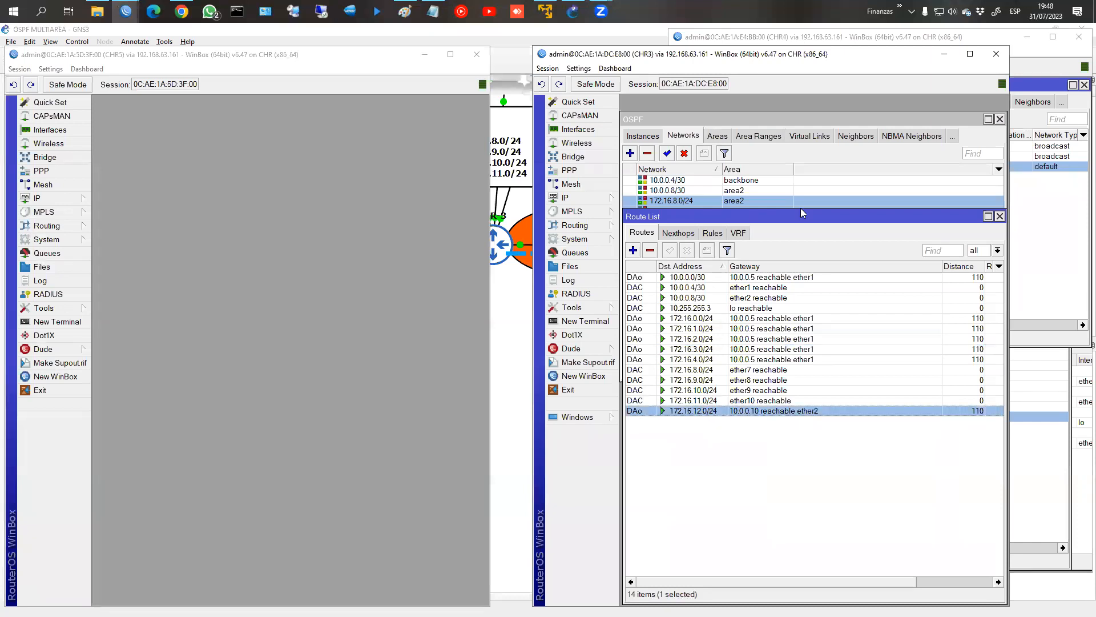
Step: Switch to GNS3 and view the complete topology, including area 3 and the virtual link between CHR3 and CHR4
{"action": "left_click", "coordinate": [526, 325]}
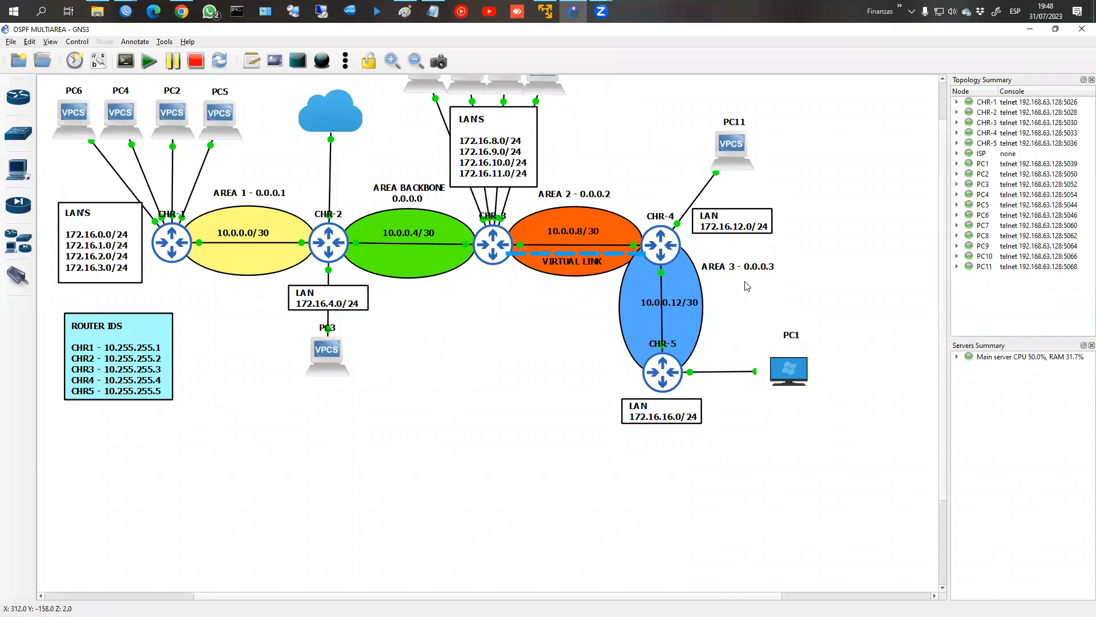
{"action": "scroll", "coordinate": [747, 284], "scroll_direction": "down", "scroll_amount": 2}
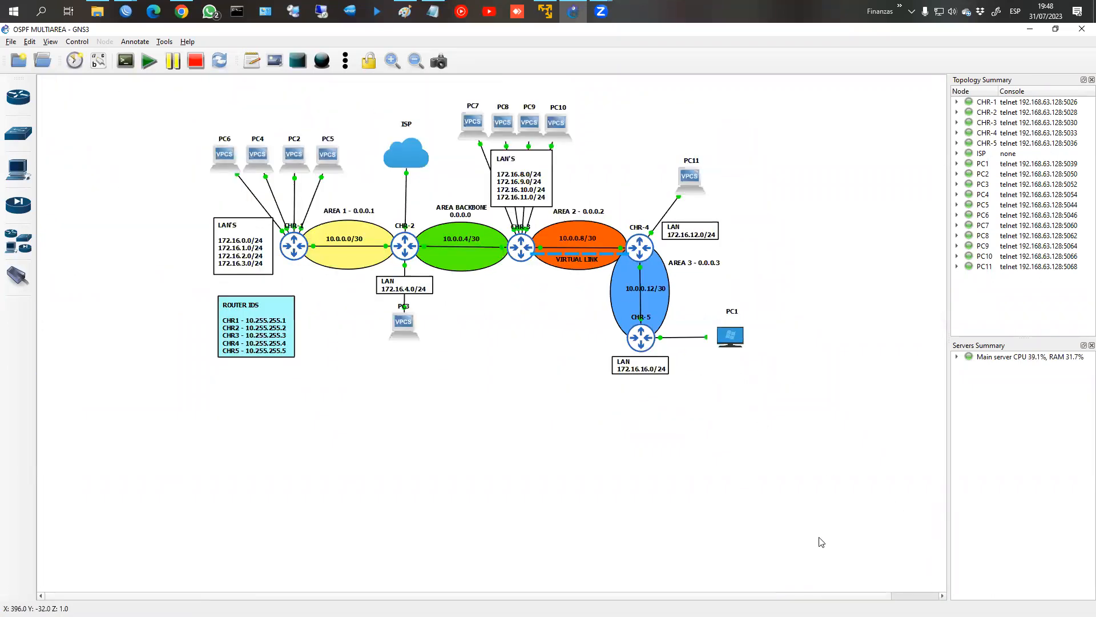
{"action": "scroll", "coordinate": [610, 361], "scroll_direction": "up", "scroll_amount": 1}
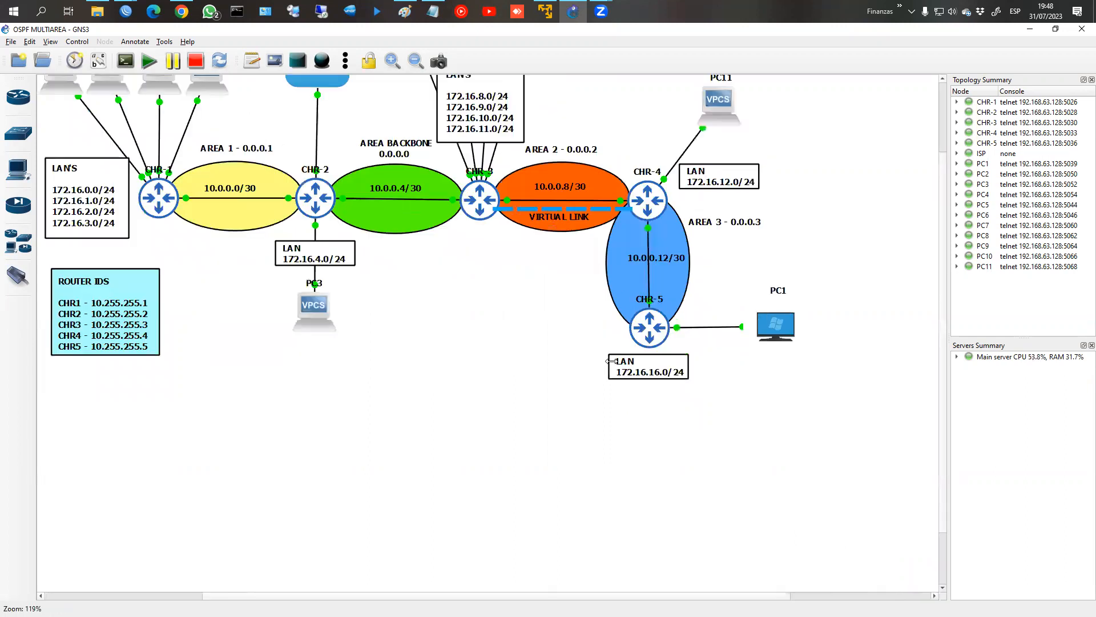
{"action": "left_click_drag", "start_coordinate": [403, 596], "coordinate": [356, 595]}
{"action": "left_click_drag", "start_coordinate": [943, 378], "coordinate": [940, 282]}
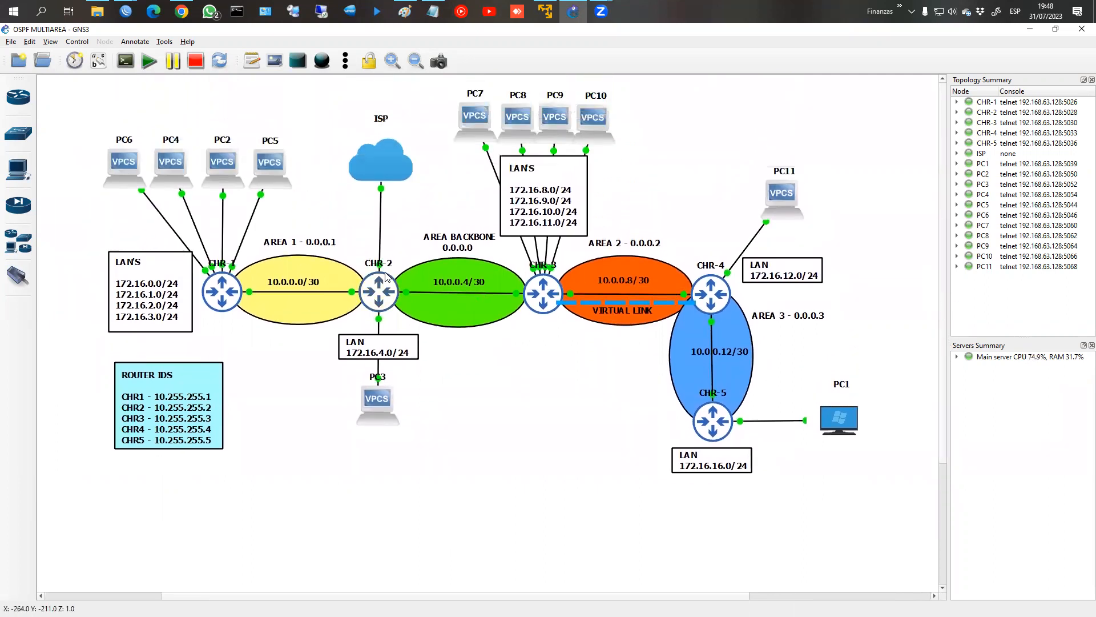
{"action": "left_click", "coordinate": [418, 64]}
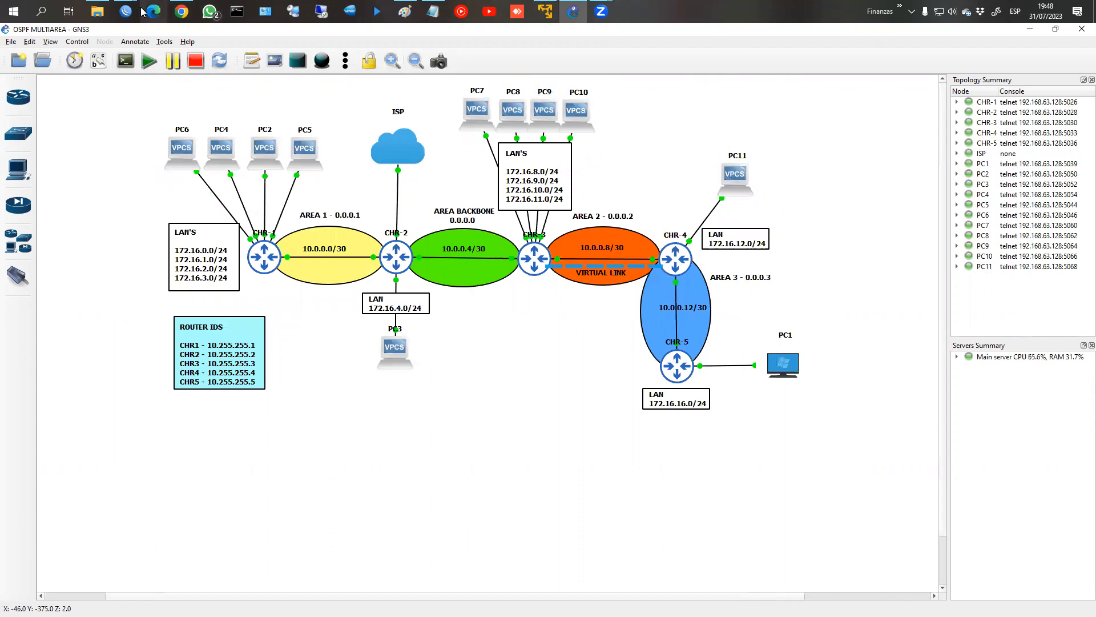
Step: Compare CHR3's route list with CHR4's to see which LAN networks each router has learned
{"action": "mouse_move", "coordinate": [180, 12]}
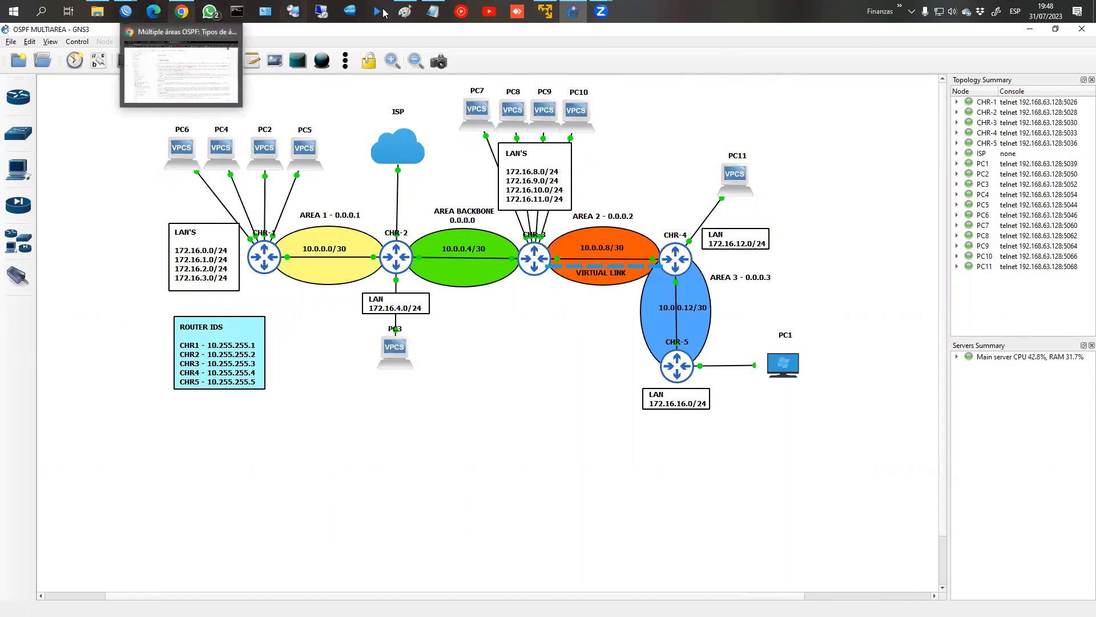
{"action": "mouse_move", "coordinate": [126, 11]}
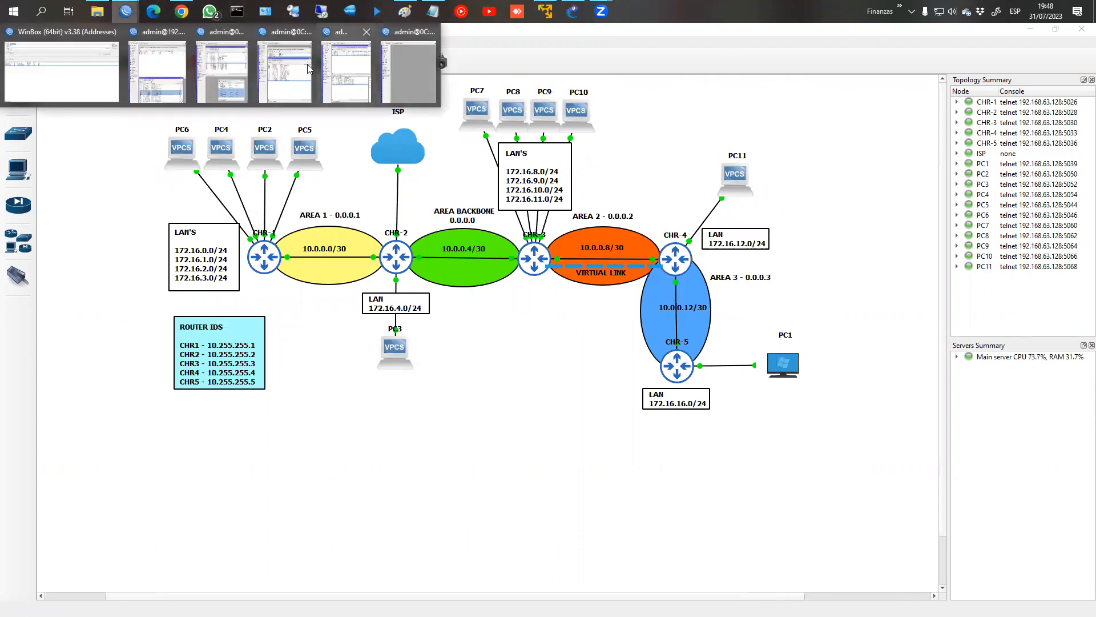
{"action": "left_click", "coordinate": [284, 71]}
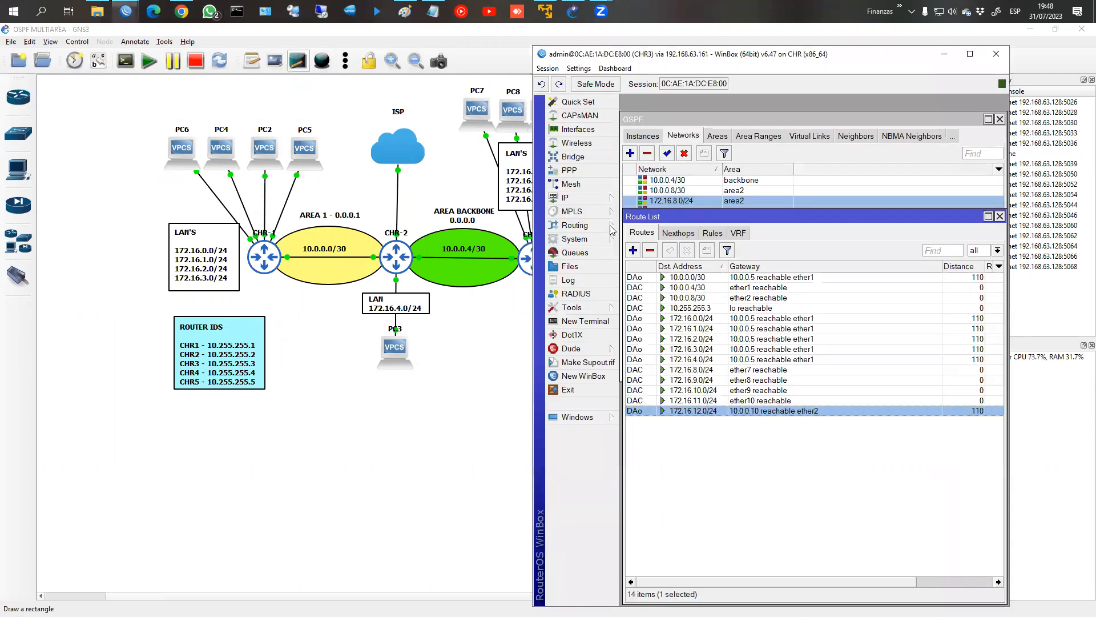
{"action": "left_click", "coordinate": [734, 321]}
{"action": "left_click", "coordinate": [712, 411]}
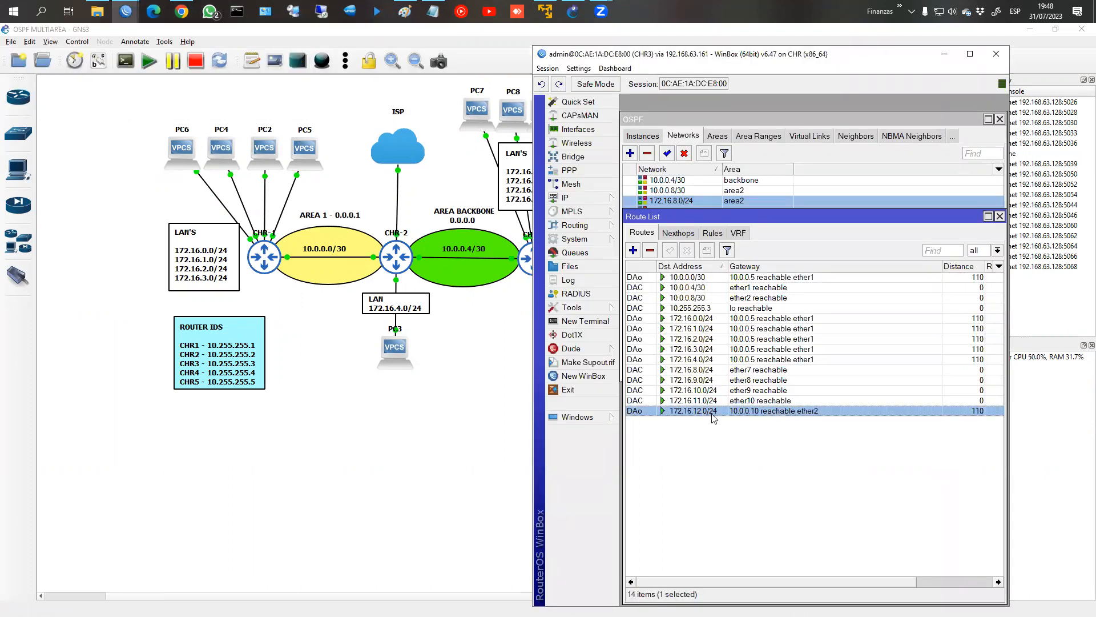
{"action": "mouse_move", "coordinate": [126, 11]}
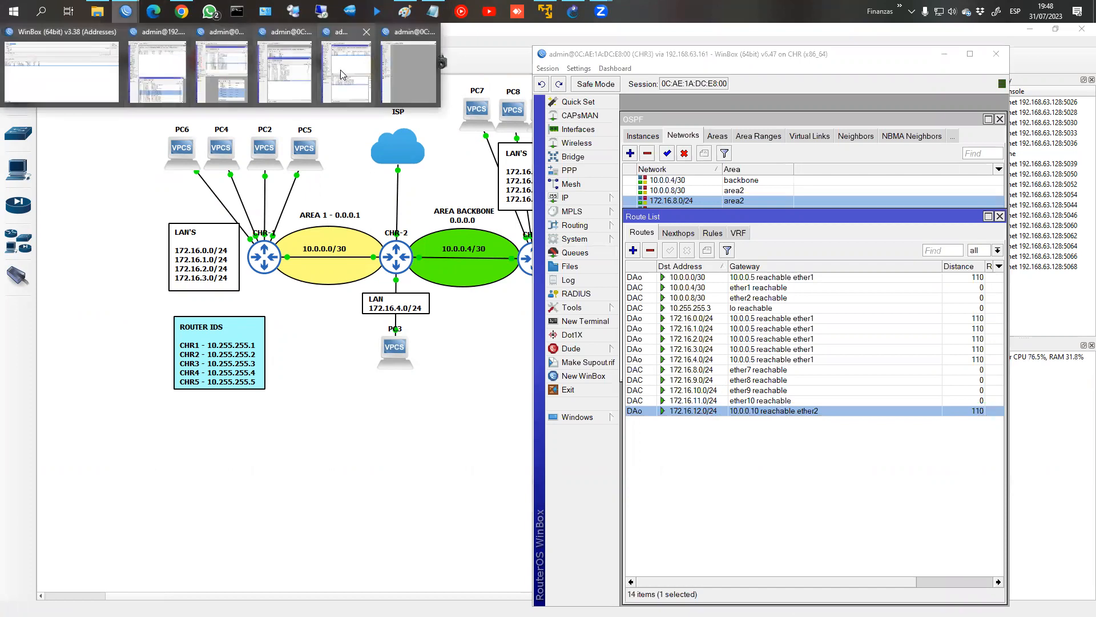
{"action": "left_click", "coordinate": [329, 71]}
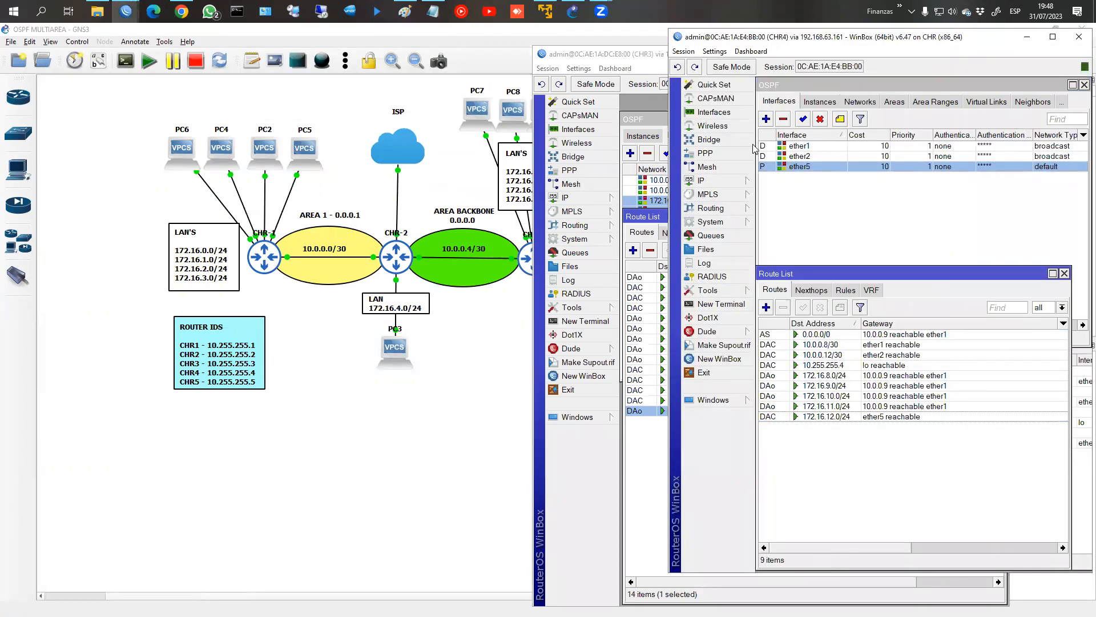
{"action": "left_click", "coordinate": [636, 60]}
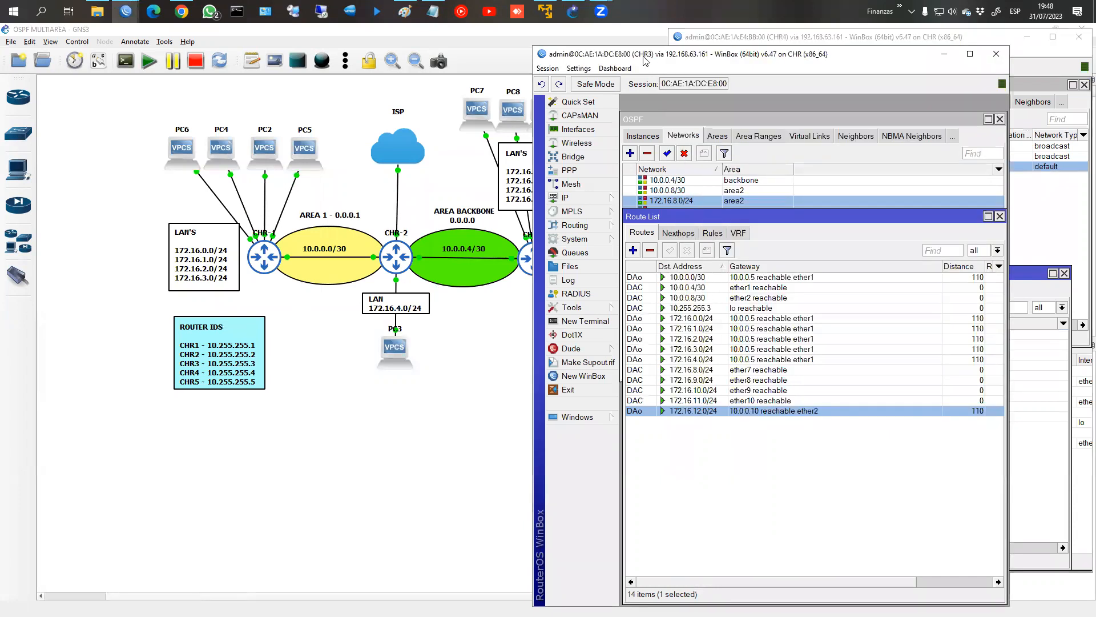
Step: Put away the CHR3 and CHR4 windows and open the IP address list on CHR5
{"action": "left_click", "coordinate": [945, 54]}
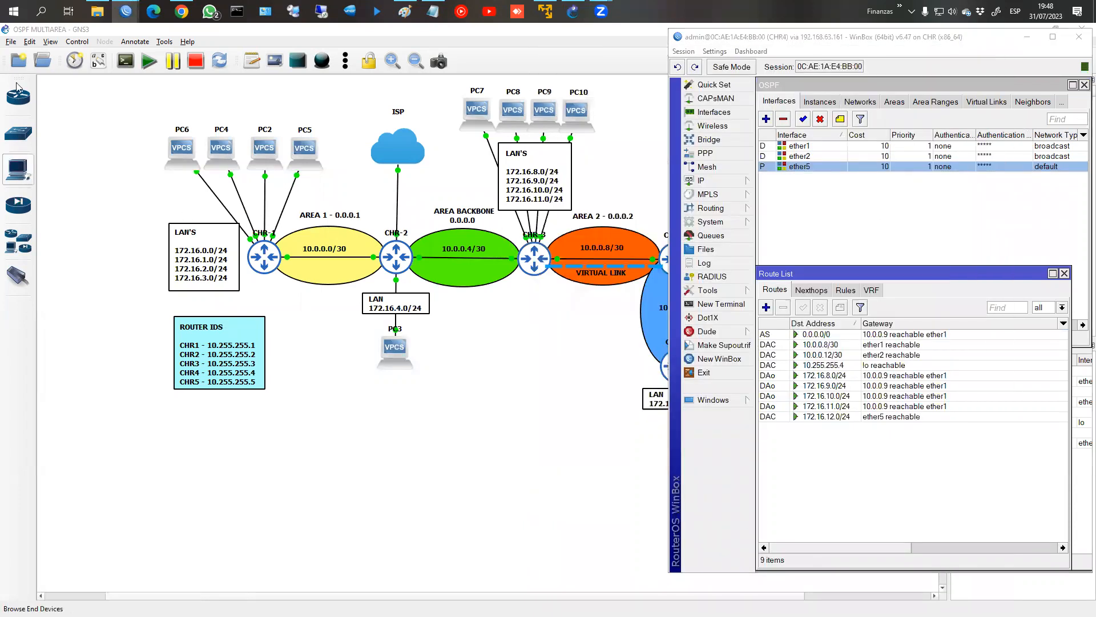
{"action": "left_click", "coordinate": [357, 512]}
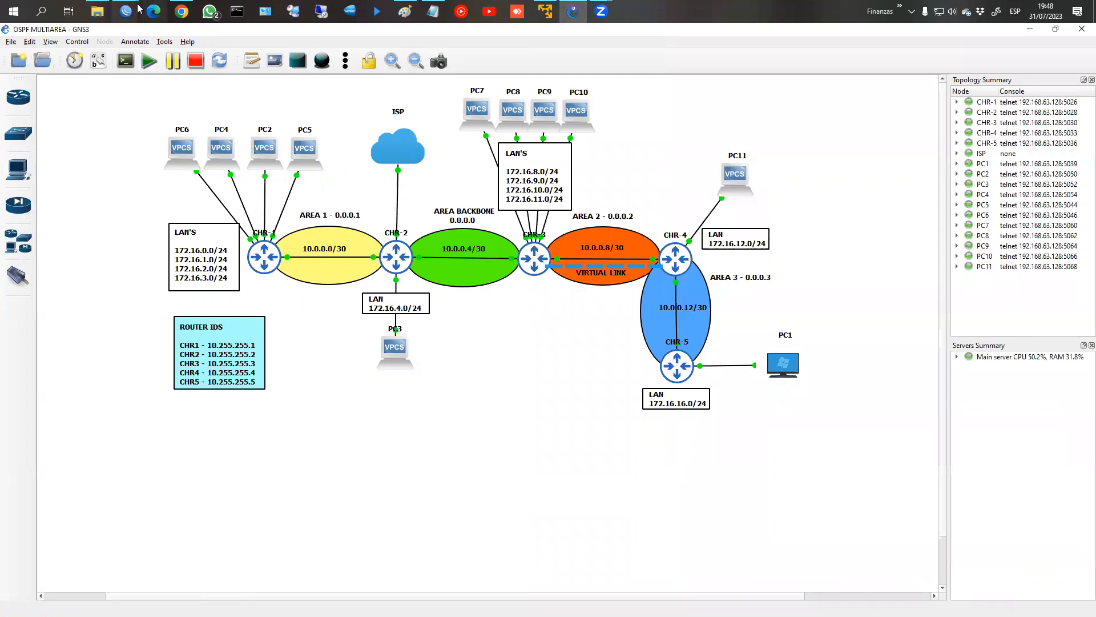
{"action": "left_click", "coordinate": [128, 13]}
{"action": "left_click", "coordinate": [408, 76]}
{"action": "left_click", "coordinate": [77, 198]}
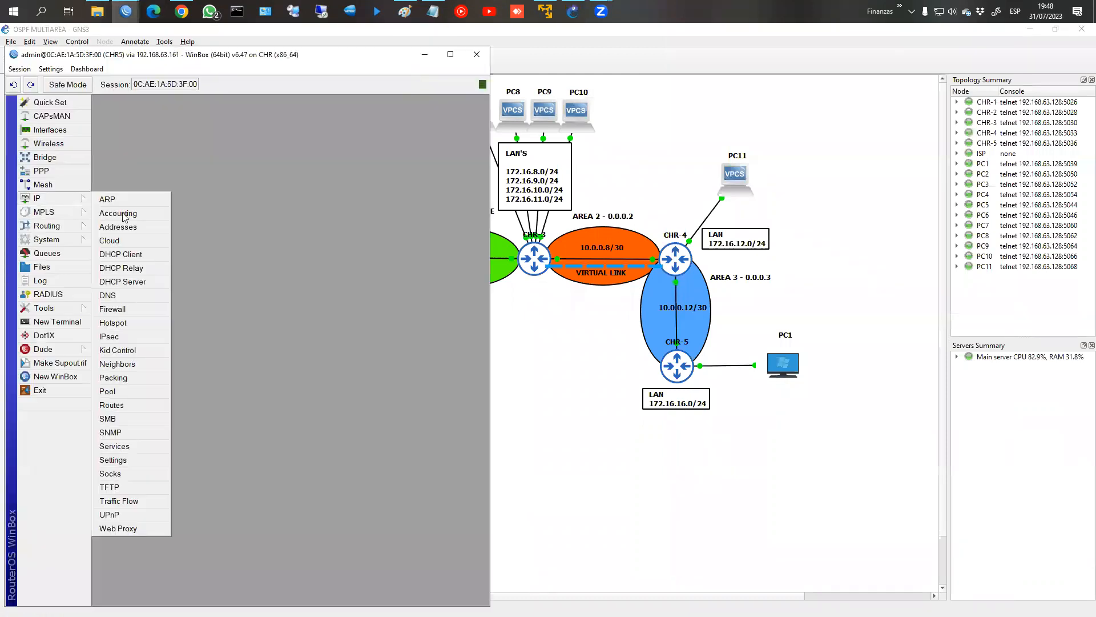
{"action": "left_click", "coordinate": [131, 226]}
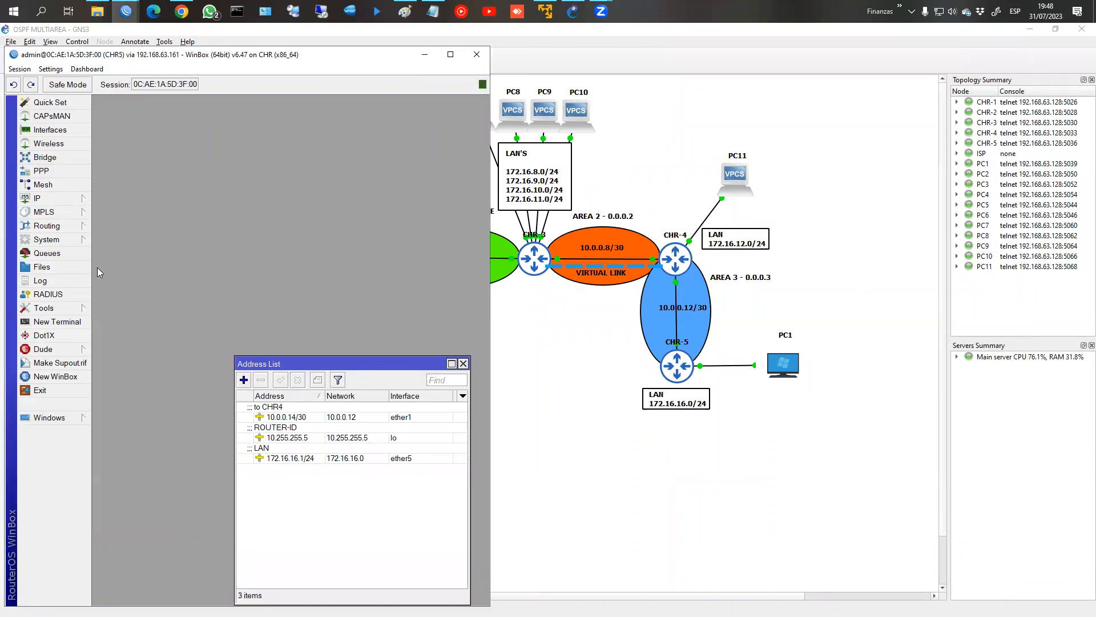
Step: Open the OSPF configuration on CHR5 and set the default instance's router ID to 10.255.255.5
{"action": "left_click", "coordinate": [53, 200]}
{"action": "left_click", "coordinate": [48, 229]}
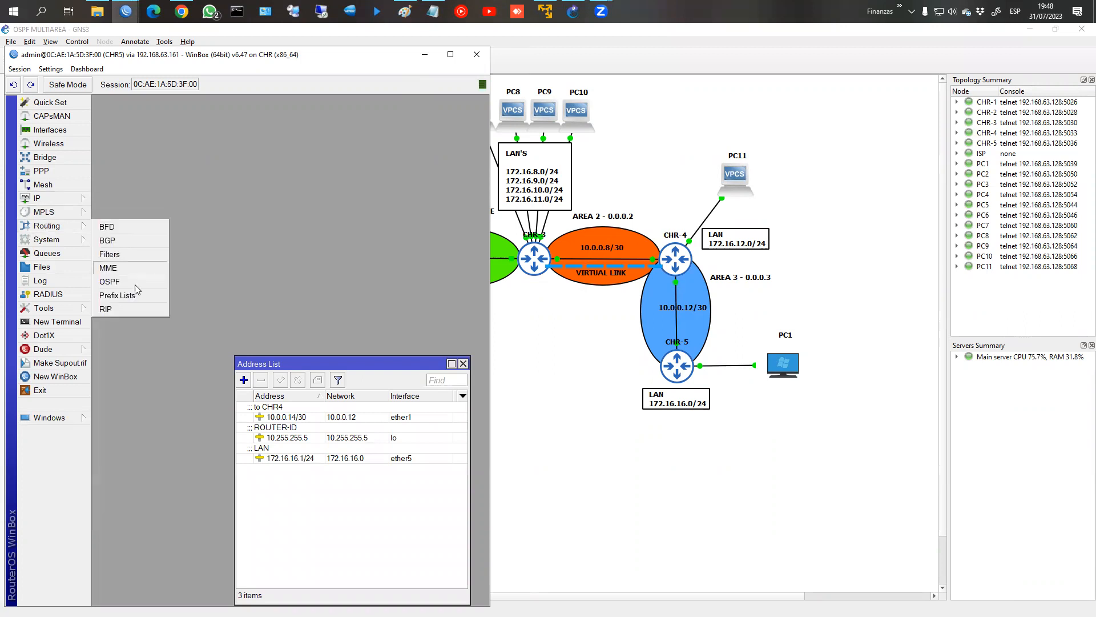
{"action": "left_click", "coordinate": [134, 278]}
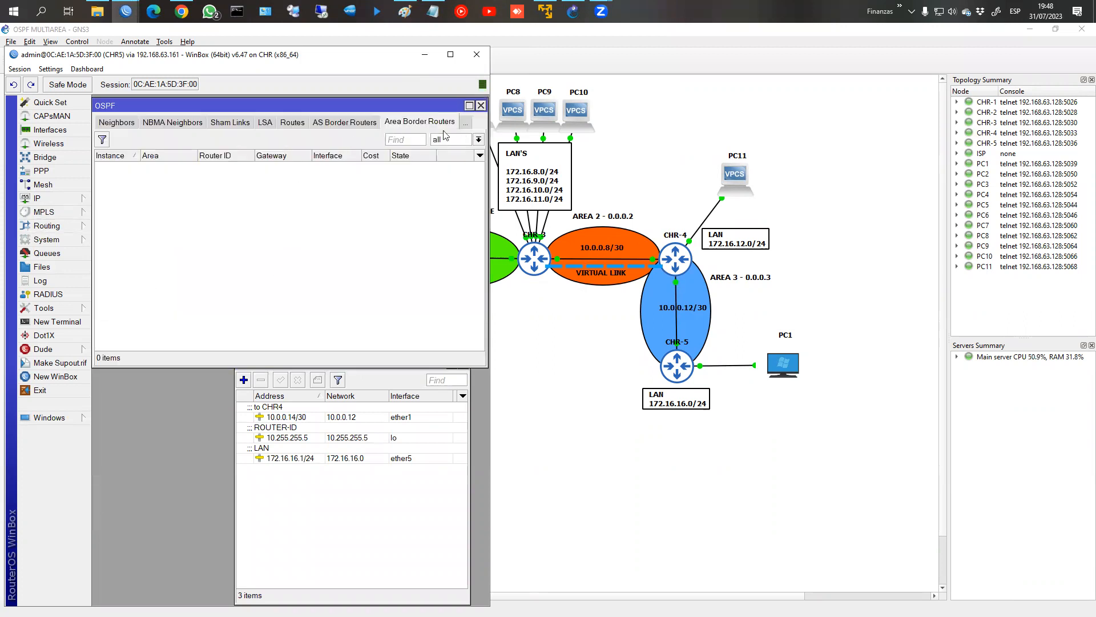
{"action": "left_click", "coordinate": [466, 123]}
{"action": "left_click", "coordinate": [485, 150]}
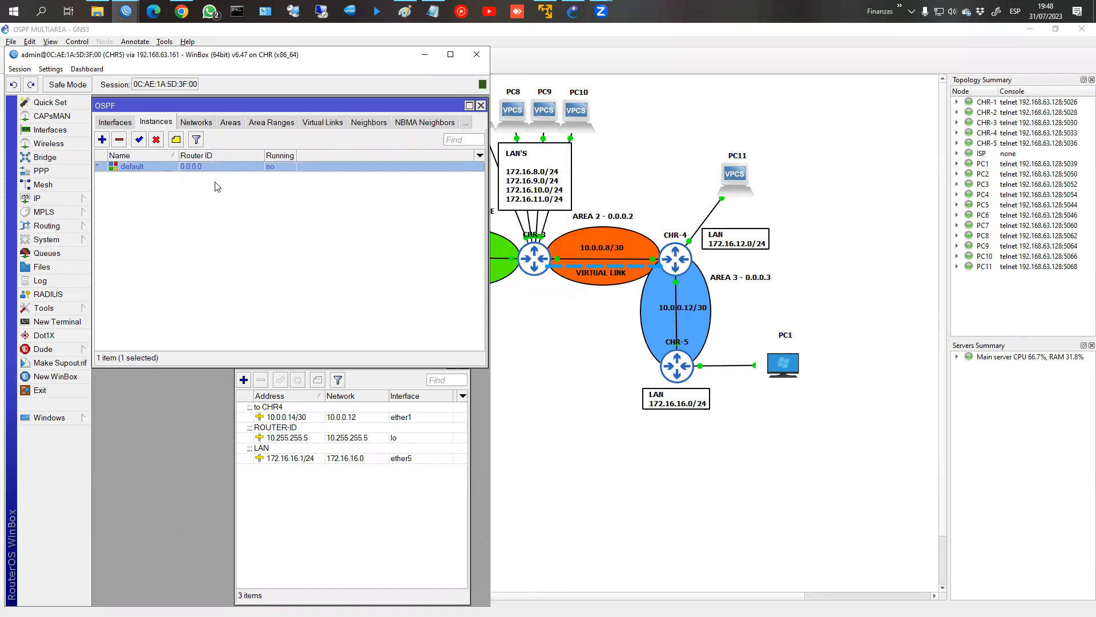
{"action": "double_click", "coordinate": [214, 166]}
{"action": "key", "text": "Tab"}
{"action": "type", "text": "10"}
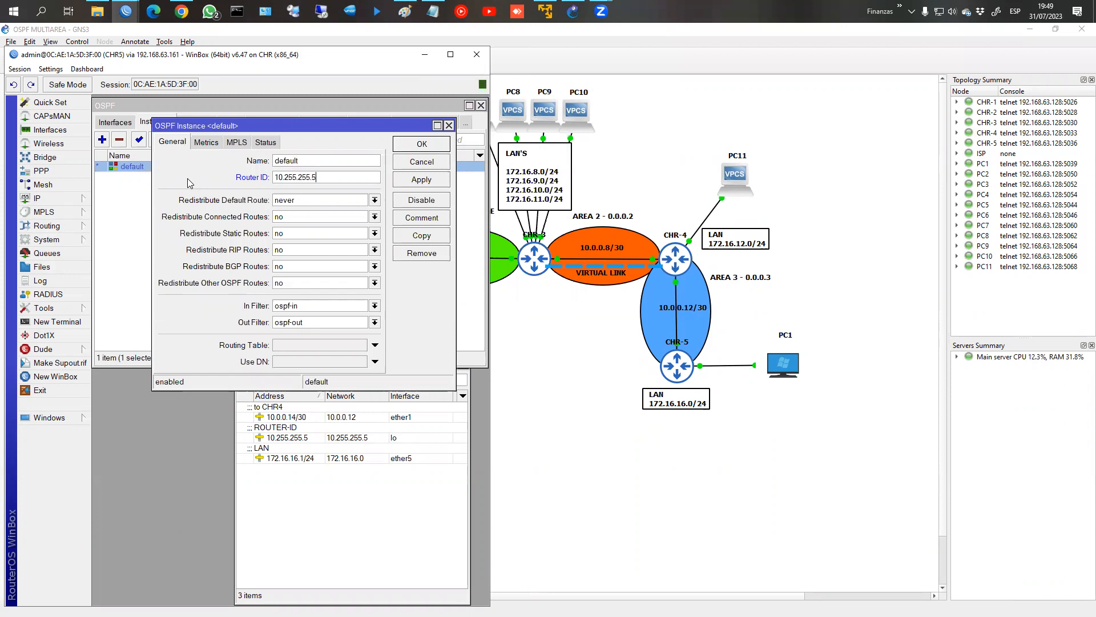
{"action": "left_click", "coordinate": [432, 145]}
Step: Add an OSPF area named area3 with area ID 0.0.0.3 on CHR5
{"action": "left_click", "coordinate": [228, 123]}
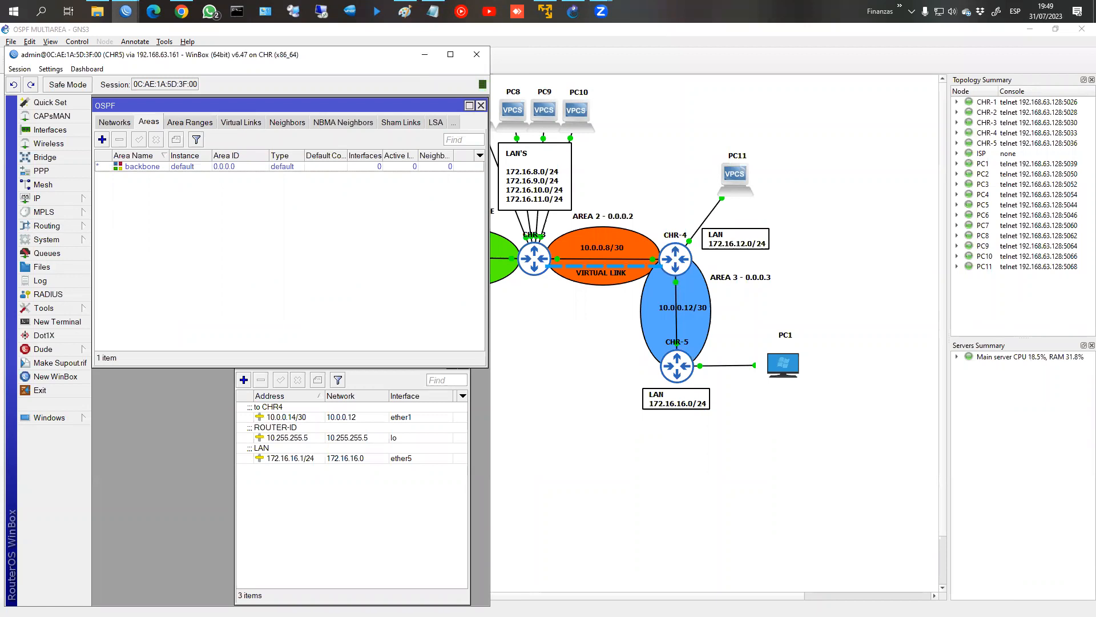
{"action": "left_click", "coordinate": [103, 140]}
{"action": "left_click", "coordinate": [309, 169]}
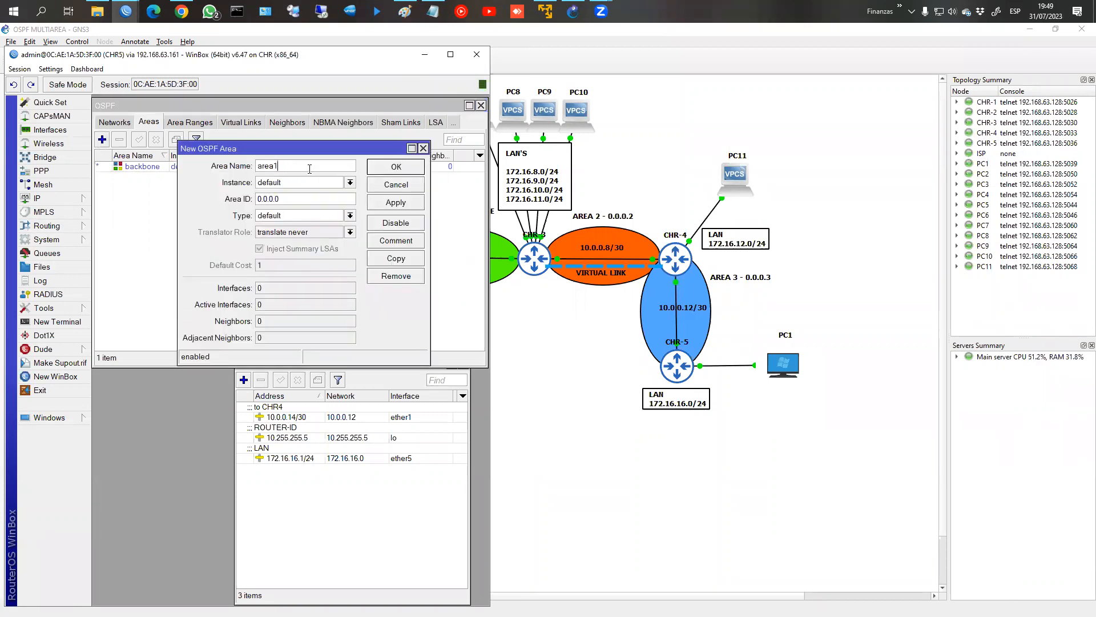
{"action": "type", "text": "3"}
{"action": "key", "text": "Tab"}
{"action": "key", "text": "Tab"}
{"action": "left_click", "coordinate": [388, 169]}
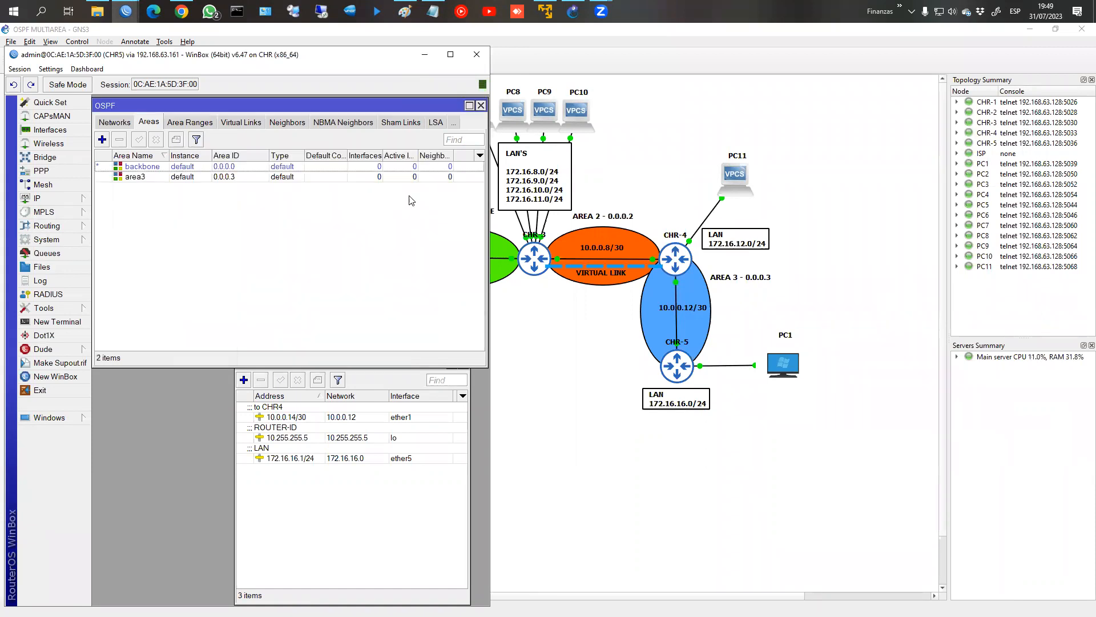
Step: Add the link network 10.0.0.12/30 to CHR5's OSPF networks in area3
{"action": "left_click", "coordinate": [113, 123]}
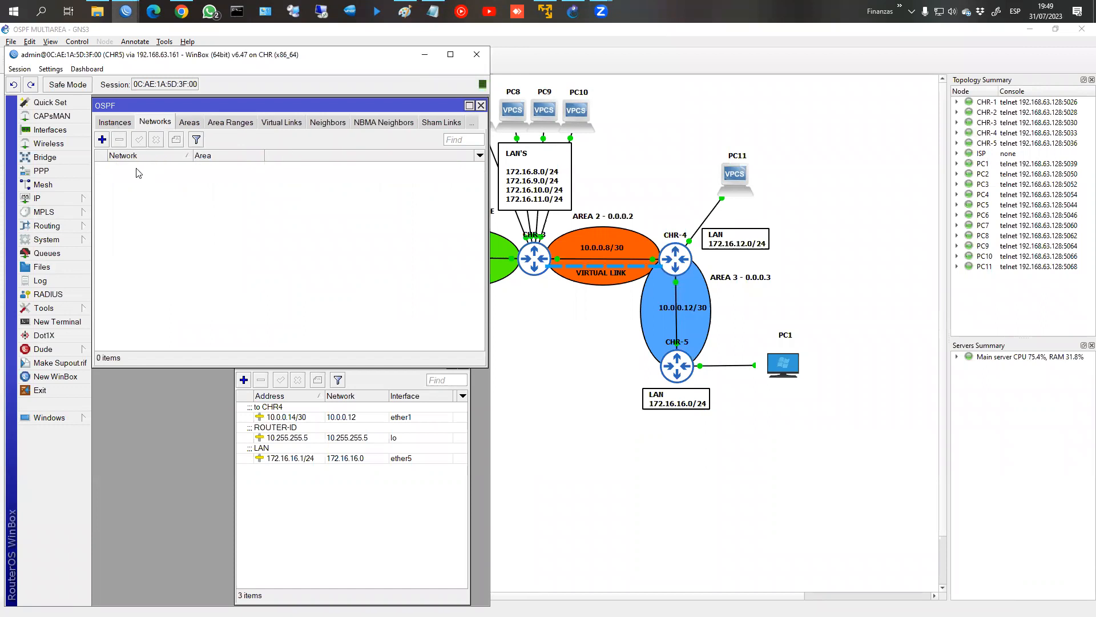
{"action": "left_click", "coordinate": [103, 140]}
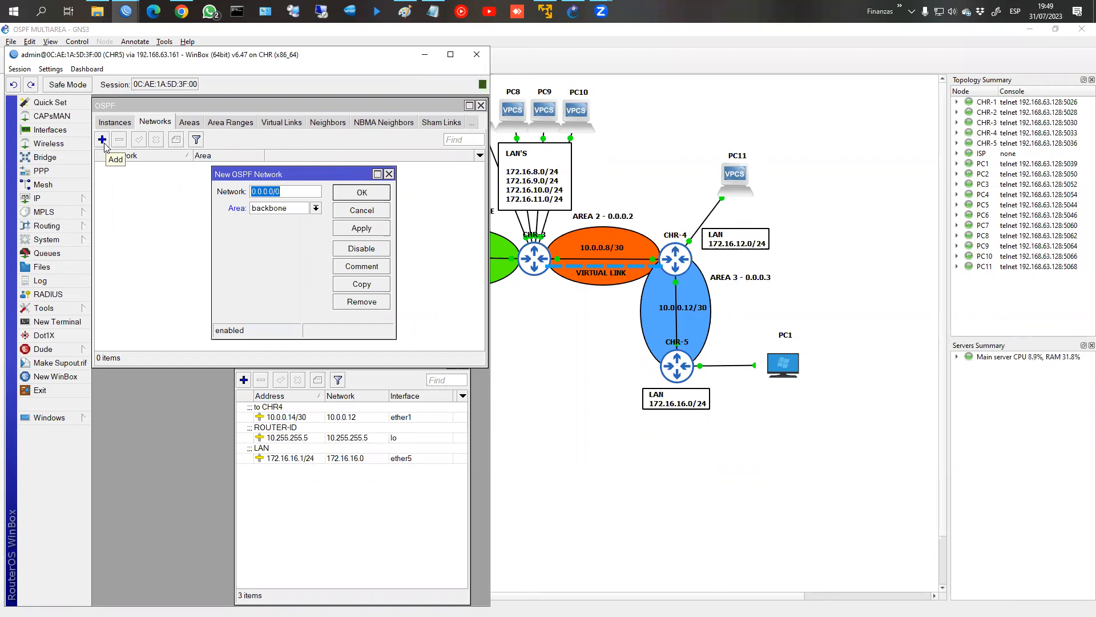
{"action": "type", "text": "10."}
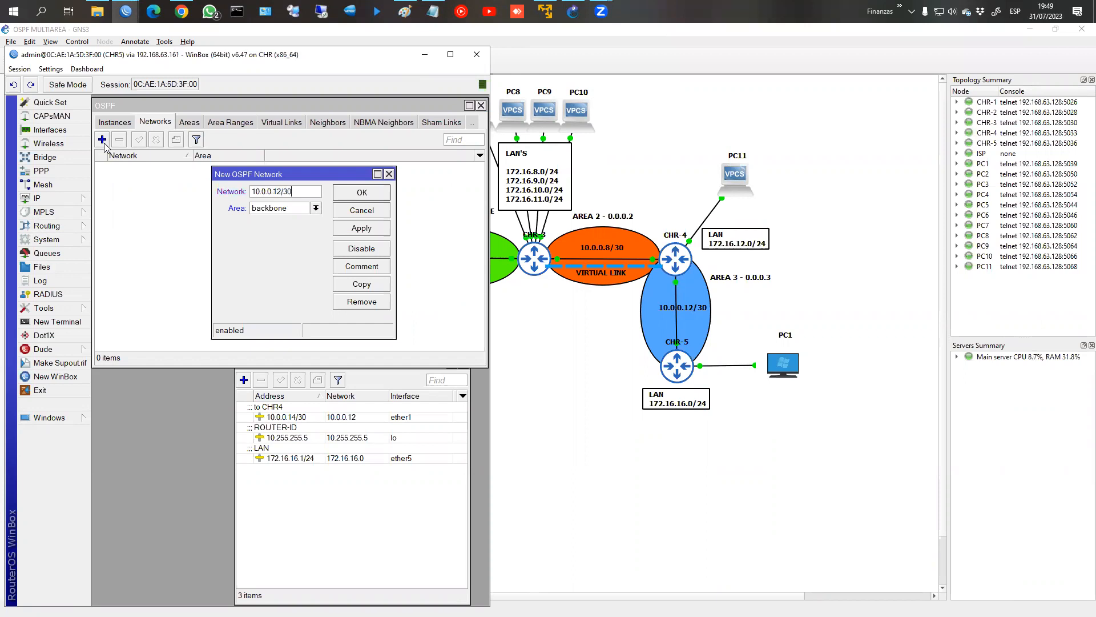
{"action": "left_click", "coordinate": [284, 210]}
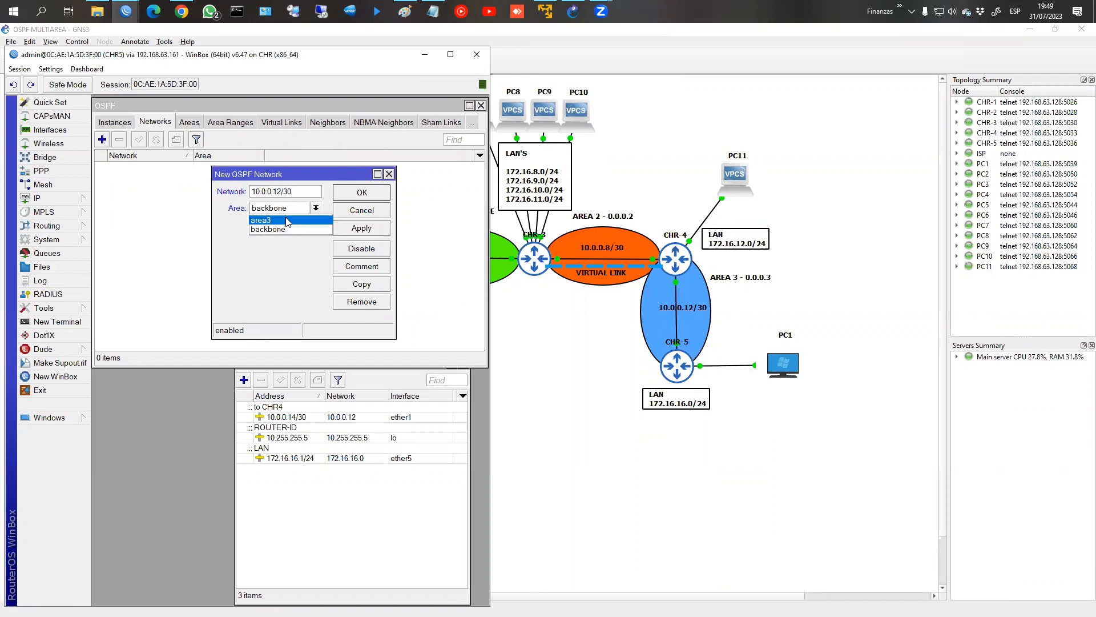
{"action": "left_click", "coordinate": [287, 221]}
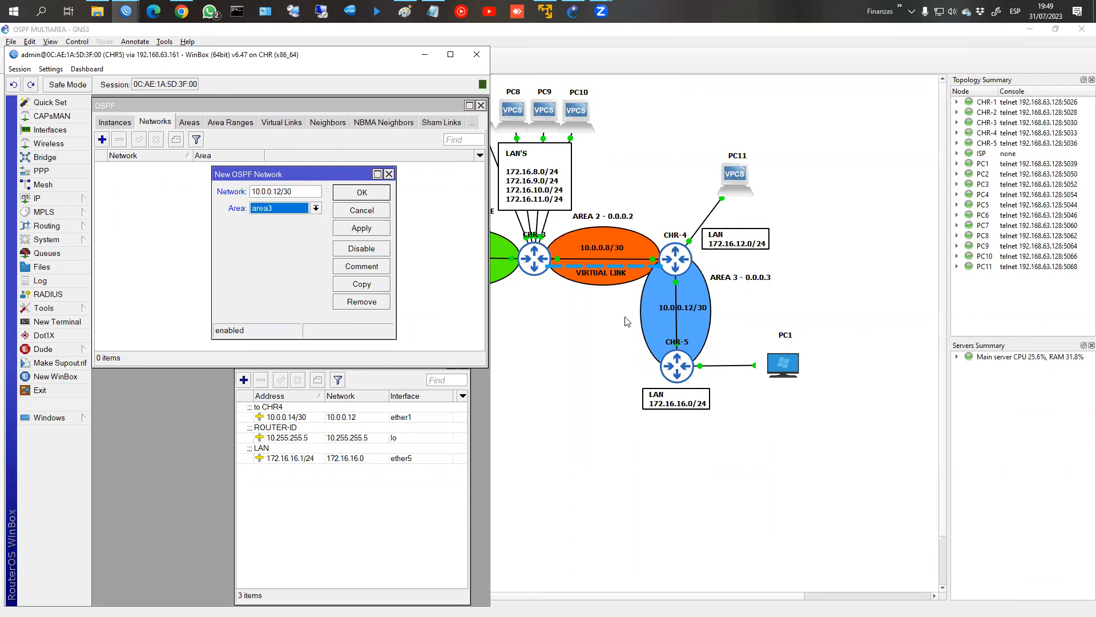
{"action": "left_click", "coordinate": [363, 194]}
Step: Add CHR5's LAN network 172.16.16.0/24 to its OSPF networks in area3
{"action": "left_click", "coordinate": [103, 139]}
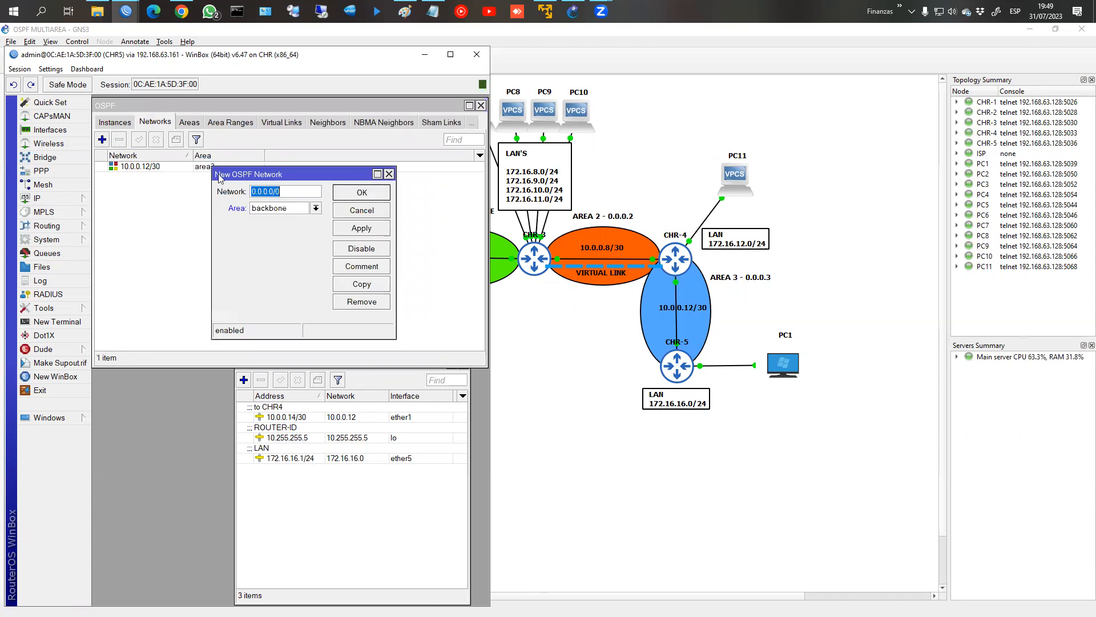
{"action": "type", "text": "172.1"}
{"action": "left_click", "coordinate": [284, 208]}
{"action": "left_click", "coordinate": [274, 230]}
{"action": "left_click", "coordinate": [366, 231]}
{"action": "left_click", "coordinate": [363, 193]}
Step: Add an OSPF interface entry for LAN port ether5 on CHR5 and make it passive
{"action": "left_click", "coordinate": [117, 123]}
{"action": "left_click", "coordinate": [115, 123]}
{"action": "left_click", "coordinate": [102, 139]}
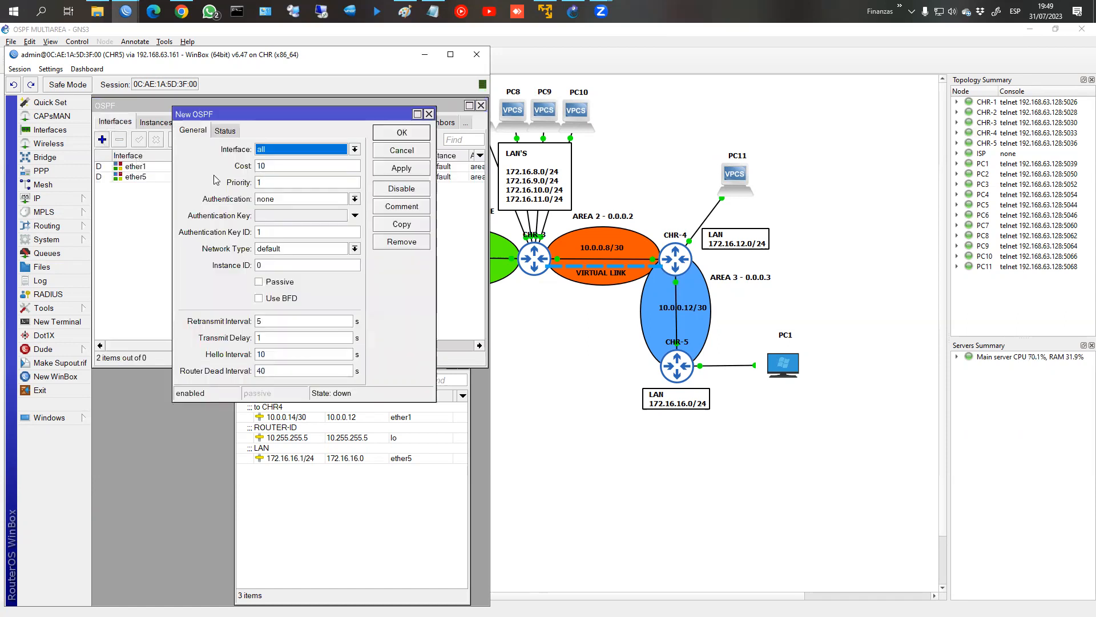
{"action": "left_click", "coordinate": [312, 153]}
{"action": "left_click", "coordinate": [297, 209]}
{"action": "left_click", "coordinate": [271, 283]}
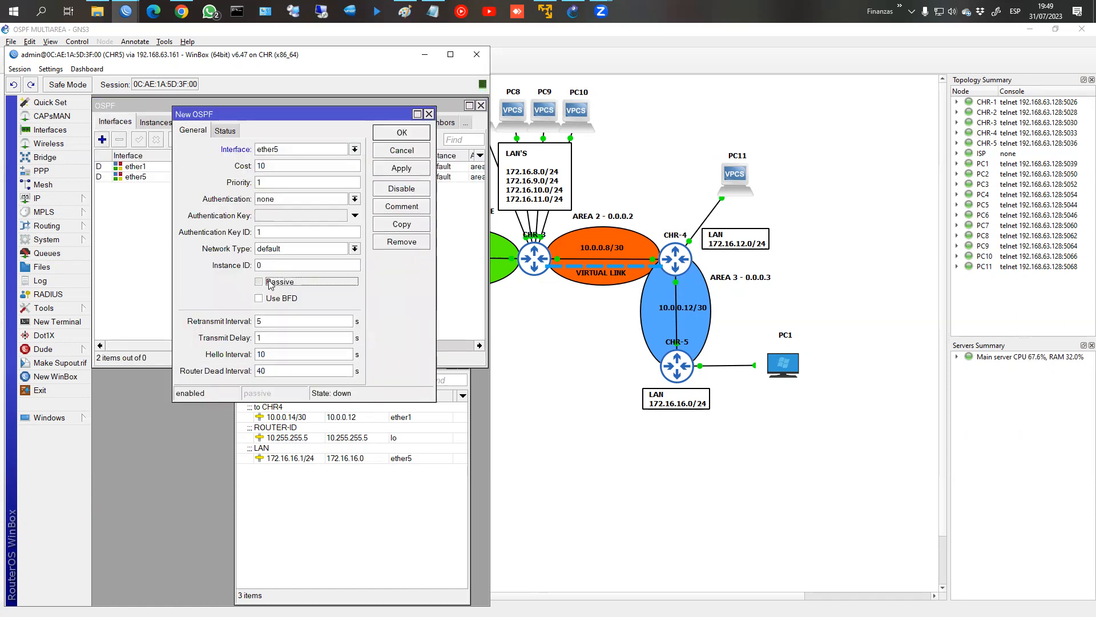
{"action": "left_click", "coordinate": [401, 132]}
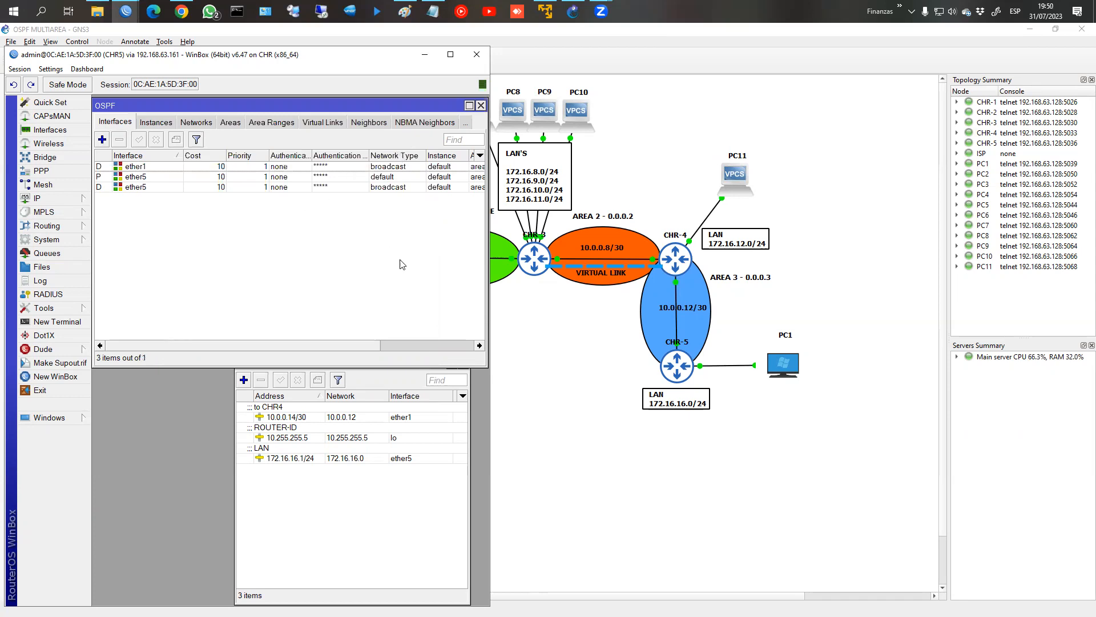
Step: Close CHR5's address list and open its route list, shortened and placed below the OSPF interface list
{"action": "left_click", "coordinate": [449, 390]}
{"action": "left_click", "coordinate": [463, 363]}
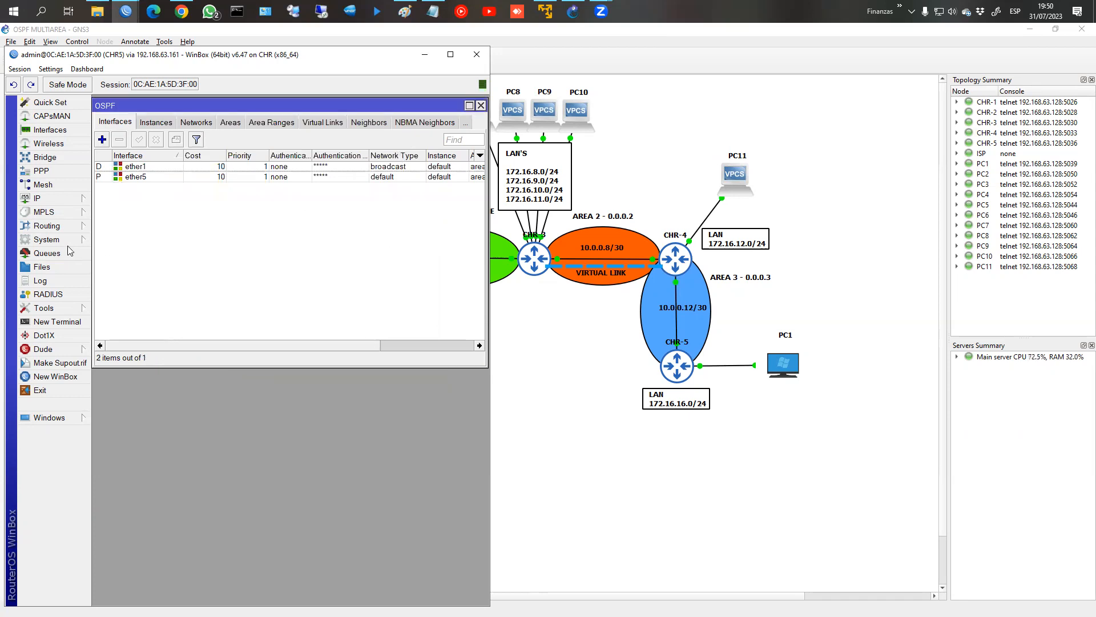
{"action": "left_click", "coordinate": [37, 198]}
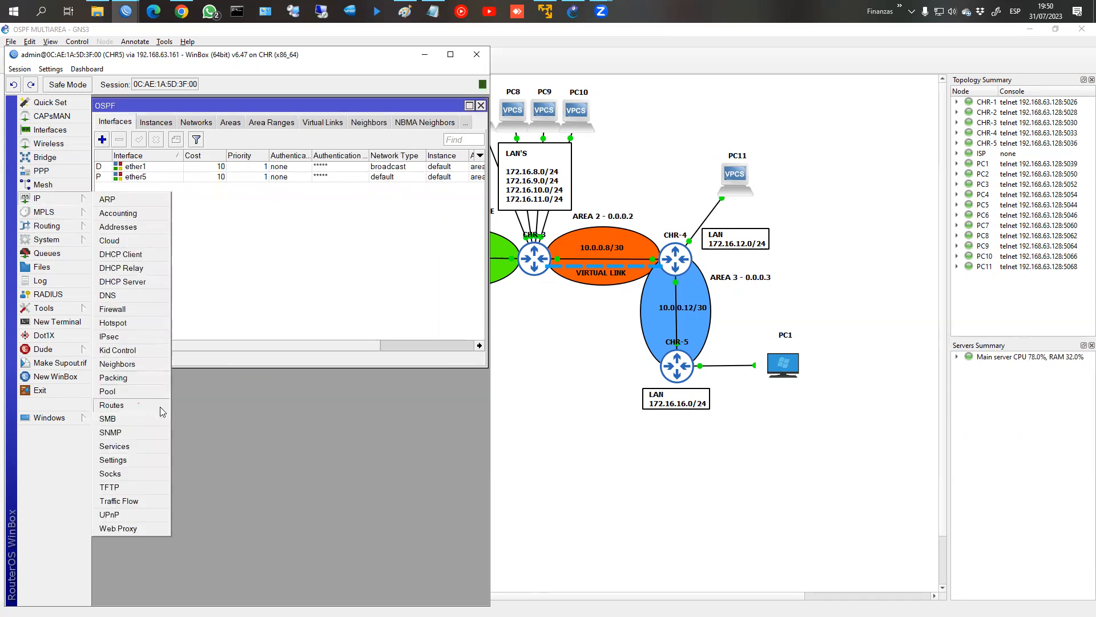
{"action": "left_click", "coordinate": [114, 404]}
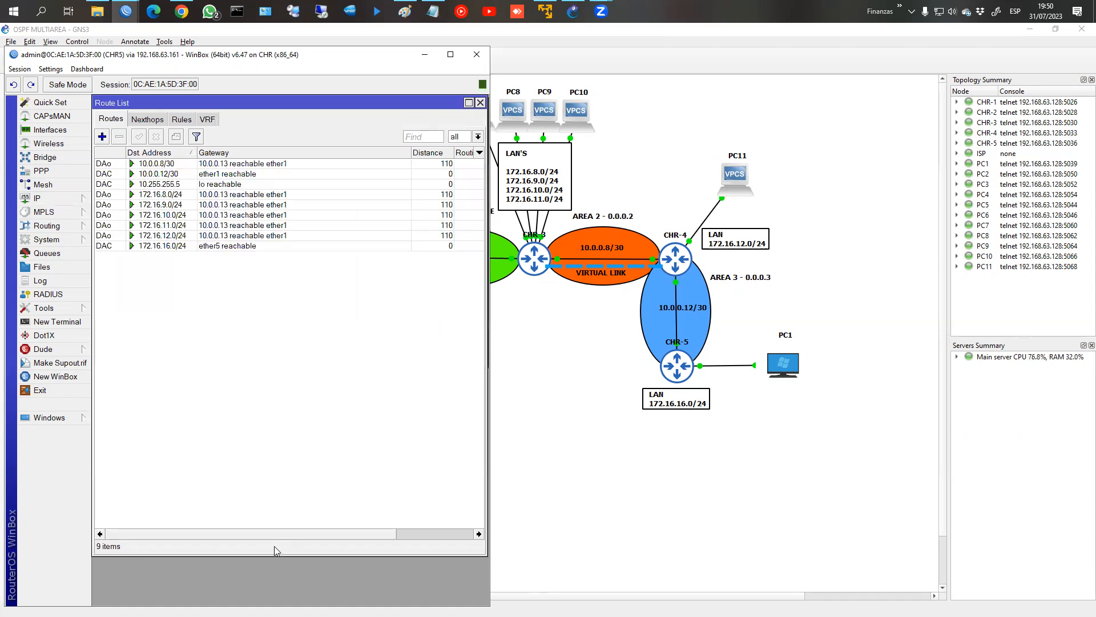
{"action": "left_click_drag", "start_coordinate": [280, 553], "coordinate": [297, 408]}
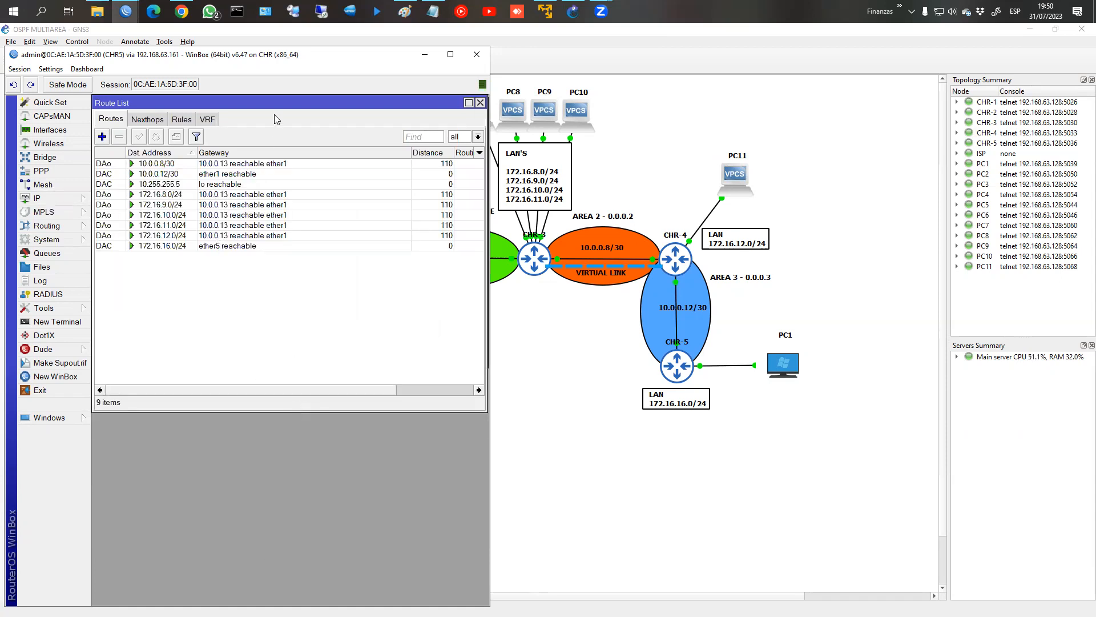
{"action": "left_click_drag", "start_coordinate": [278, 109], "coordinate": [279, 292]}
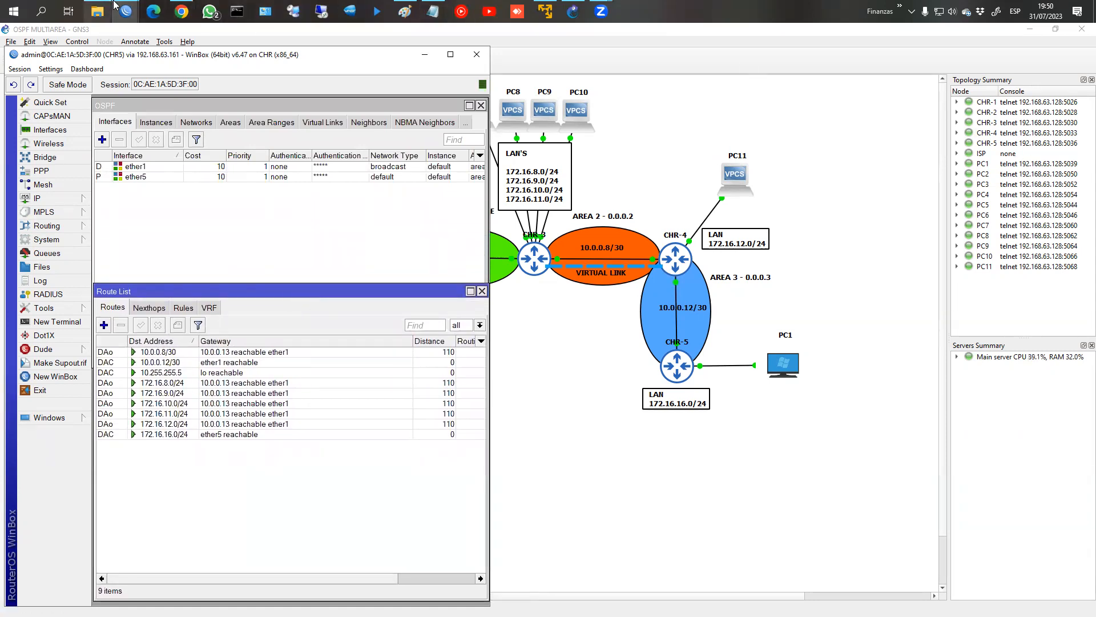
Step: Bring up CHR4's session beside CHR5's and check its route list for CHR5's LAN 172.16.16.0/24
{"action": "mouse_move", "coordinate": [125, 12]}
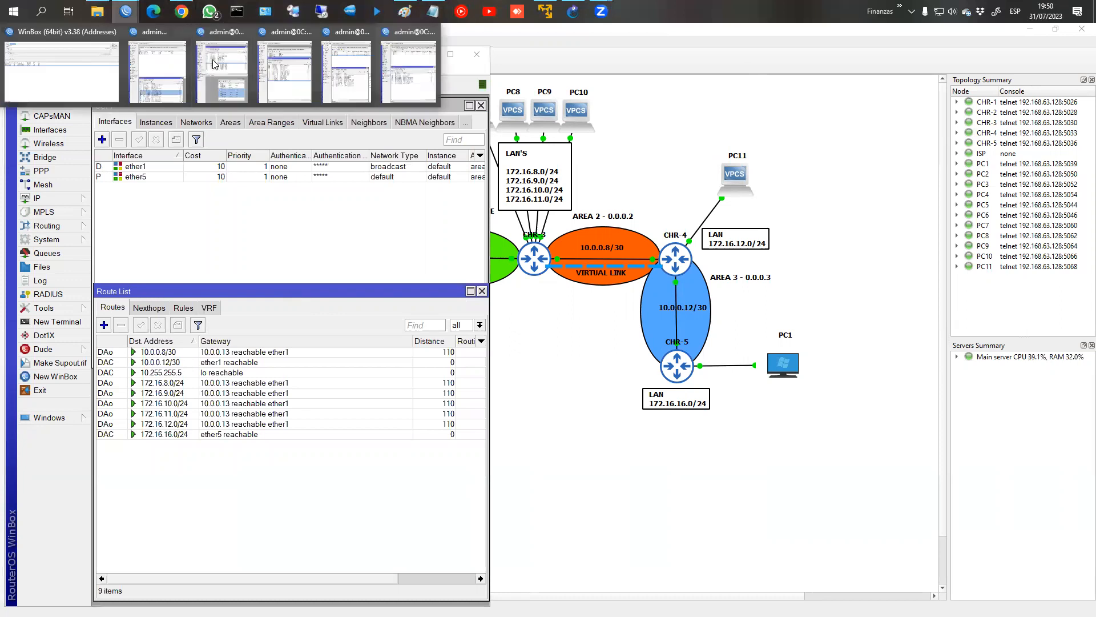
{"action": "left_click", "coordinate": [296, 72]}
{"action": "left_click", "coordinate": [130, 8]}
{"action": "left_click", "coordinate": [394, 74]}
{"action": "left_click", "coordinate": [126, 12]}
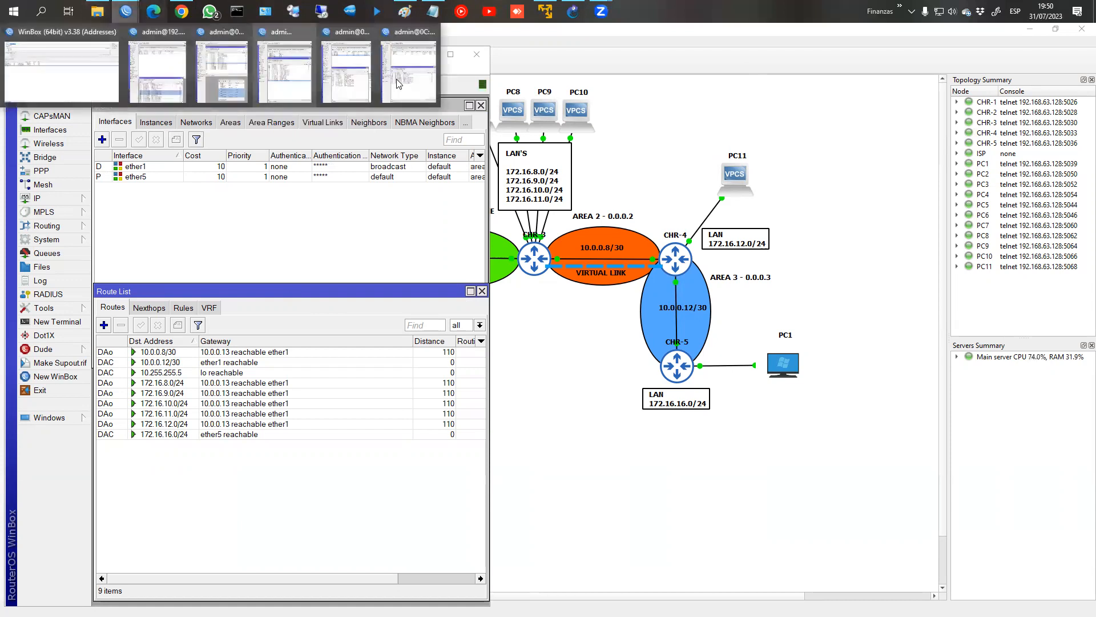
{"action": "left_click", "coordinate": [399, 84]}
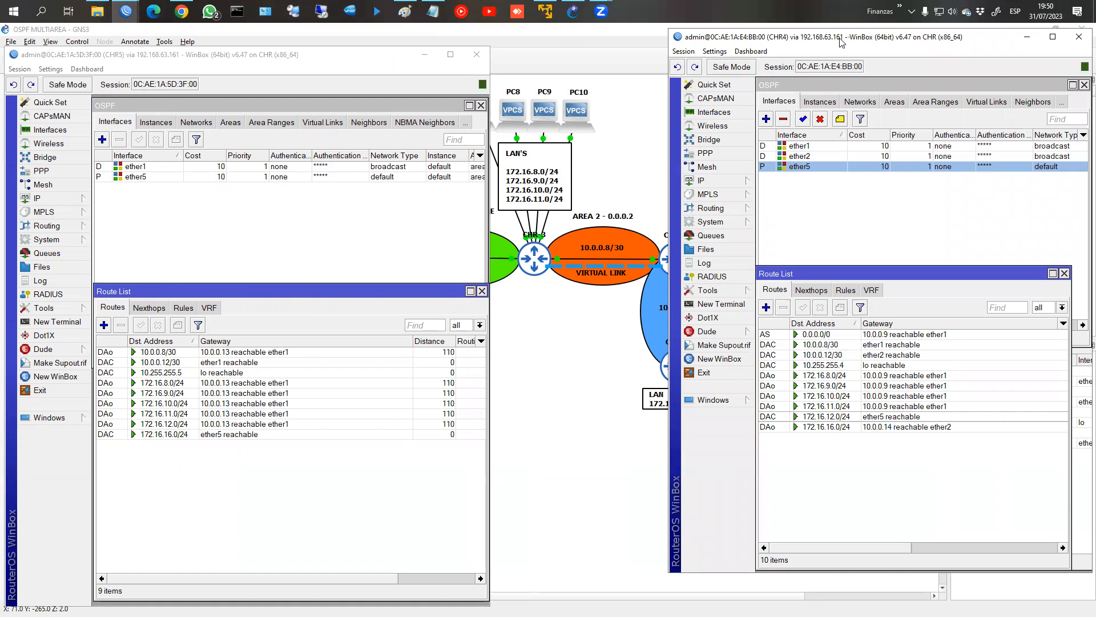
{"action": "left_click_drag", "start_coordinate": [841, 43], "coordinate": [818, 64]}
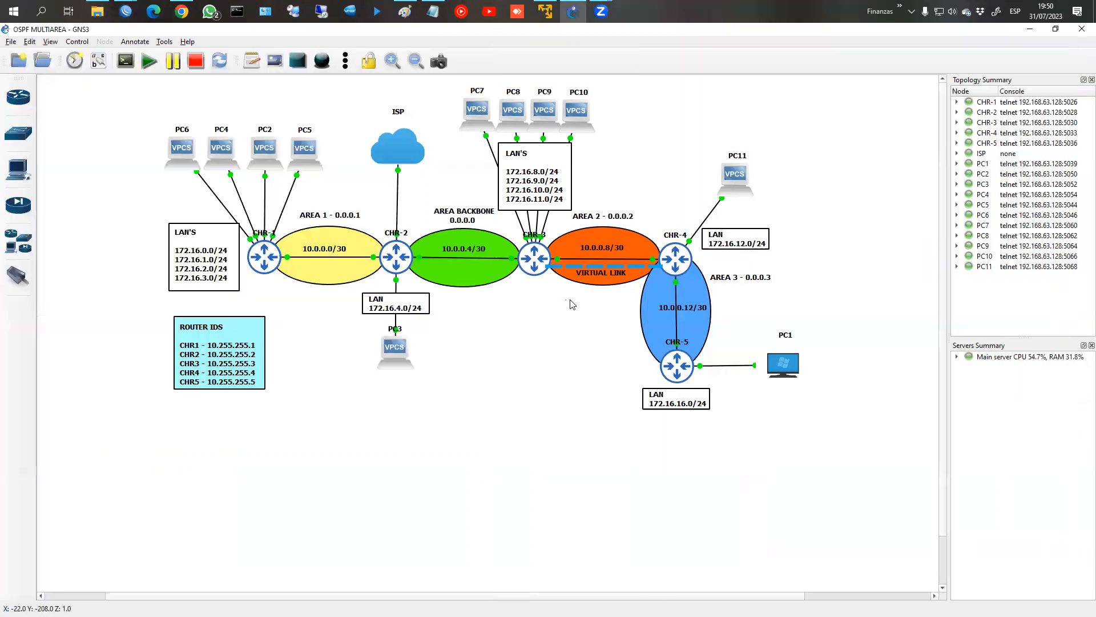
Step: Review the GNS3 topology and highlight routes 172.16.8.0/24 to 172.16.16.0/24 in CHR5's route list to check which LANs it knows
{"action": "left_click", "coordinate": [568, 301]}
{"action": "mouse_move", "coordinate": [125, 11]}
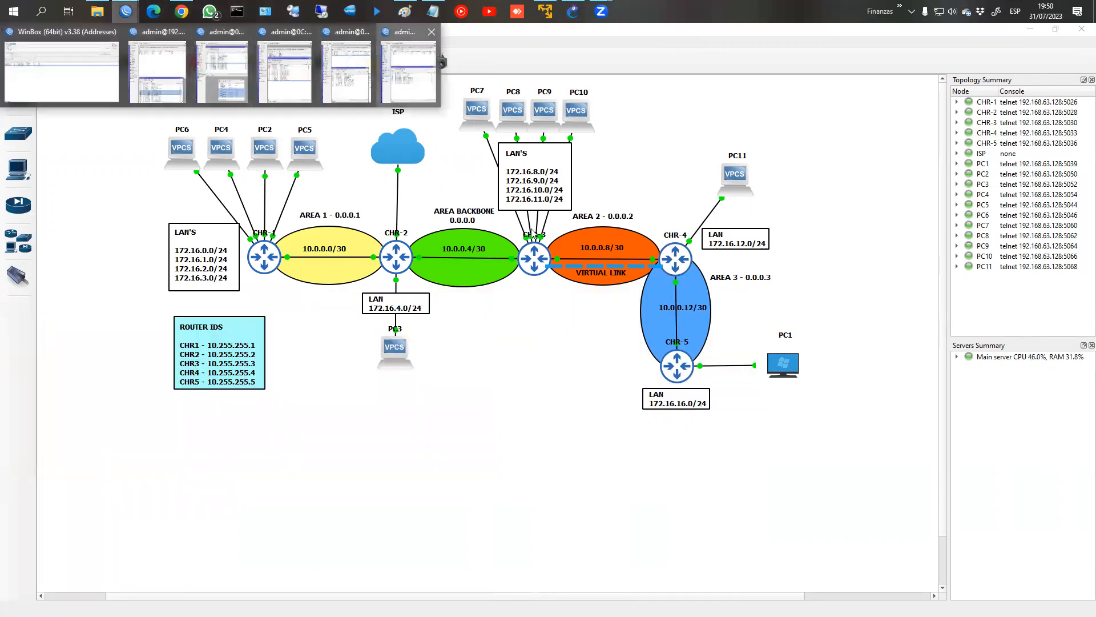
{"action": "left_click", "coordinate": [406, 93]}
{"action": "left_click_drag", "start_coordinate": [334, 58], "coordinate": [950, 62]}
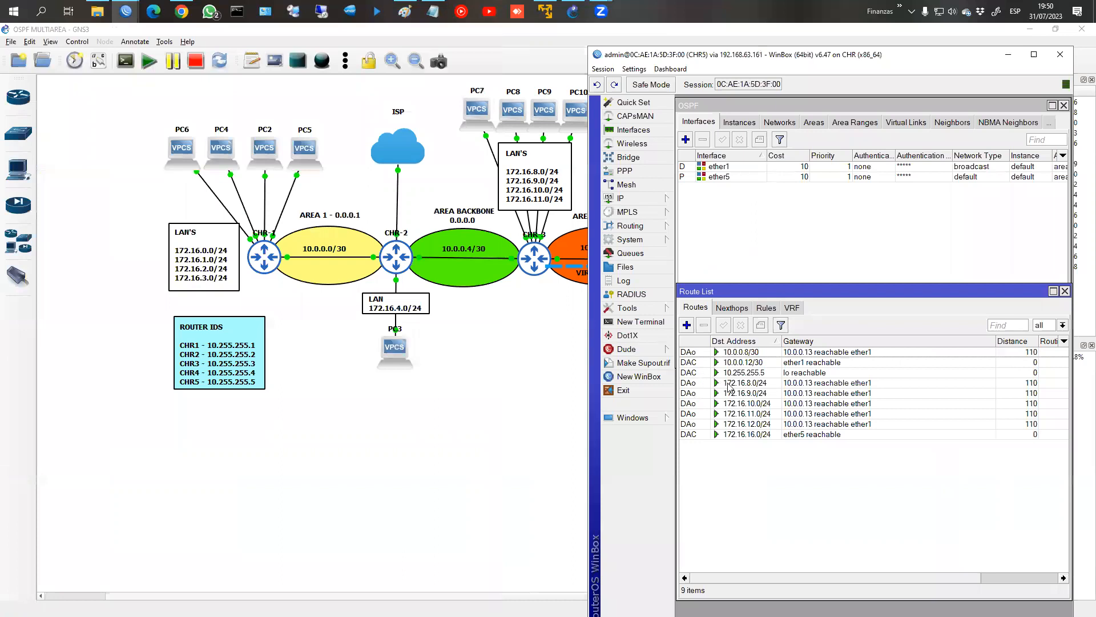
{"action": "left_click", "coordinate": [729, 384]}
{"action": "left_click", "coordinate": [738, 413], "text": "shift"}
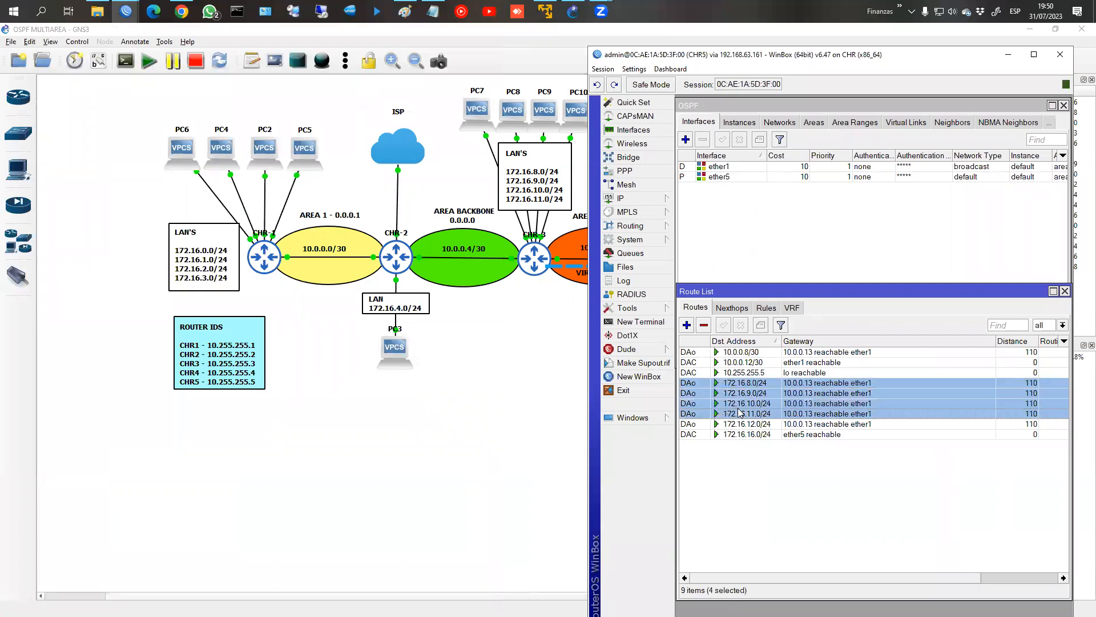
{"action": "left_click", "coordinate": [740, 424], "text": "shift"}
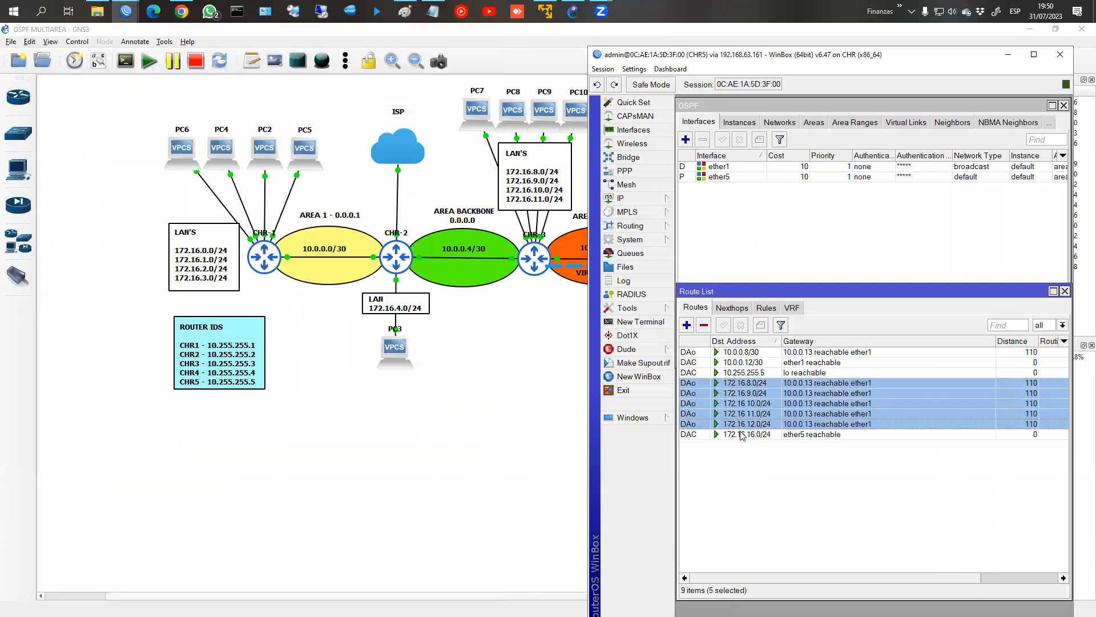
{"action": "left_click", "coordinate": [741, 435], "text": "shift"}
Step: Place CHR1's session beside CHR5's, check its route list up to 172.16.12.0/24, and return to the GNS3 topology at CHR4
{"action": "left_click", "coordinate": [126, 11]}
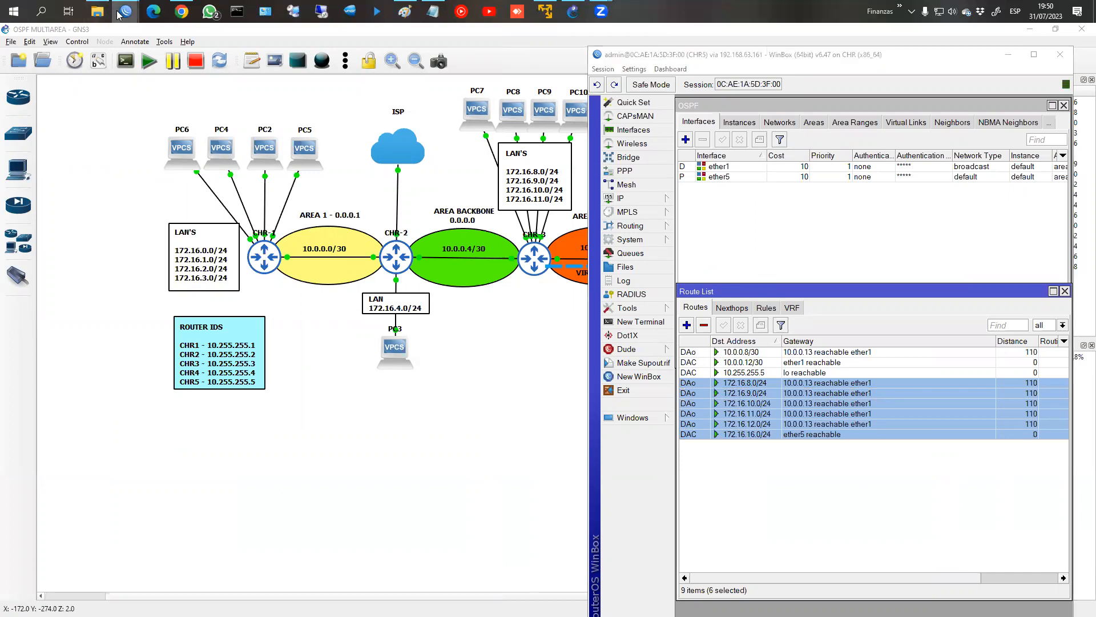
{"action": "left_click", "coordinate": [209, 78]}
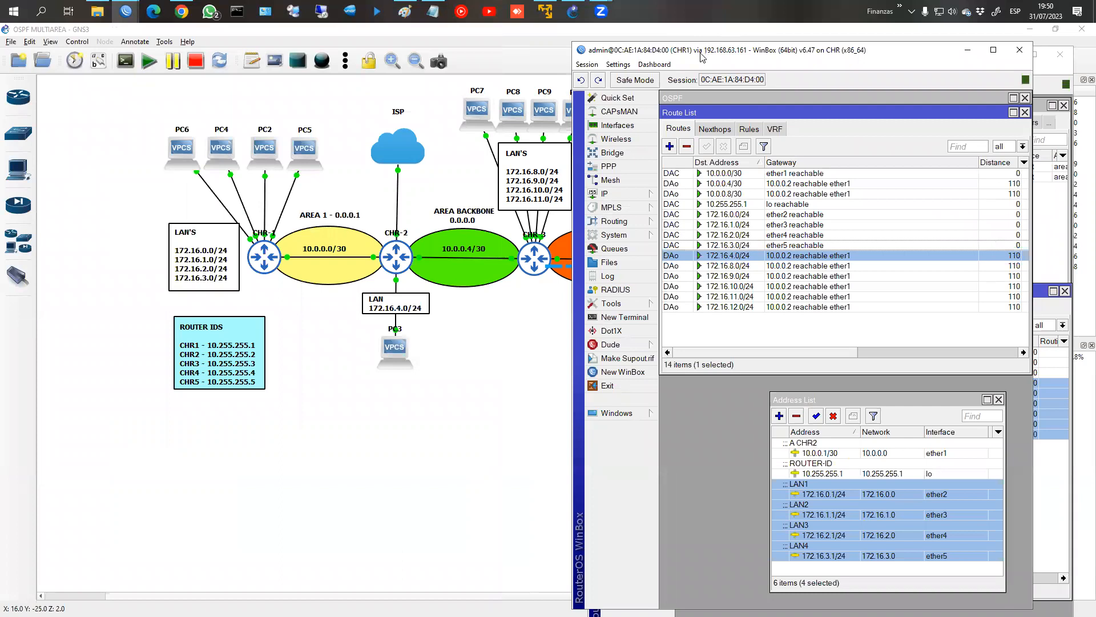
{"action": "left_click_drag", "start_coordinate": [701, 58], "coordinate": [193, 45]}
{"action": "left_click", "coordinate": [231, 295]}
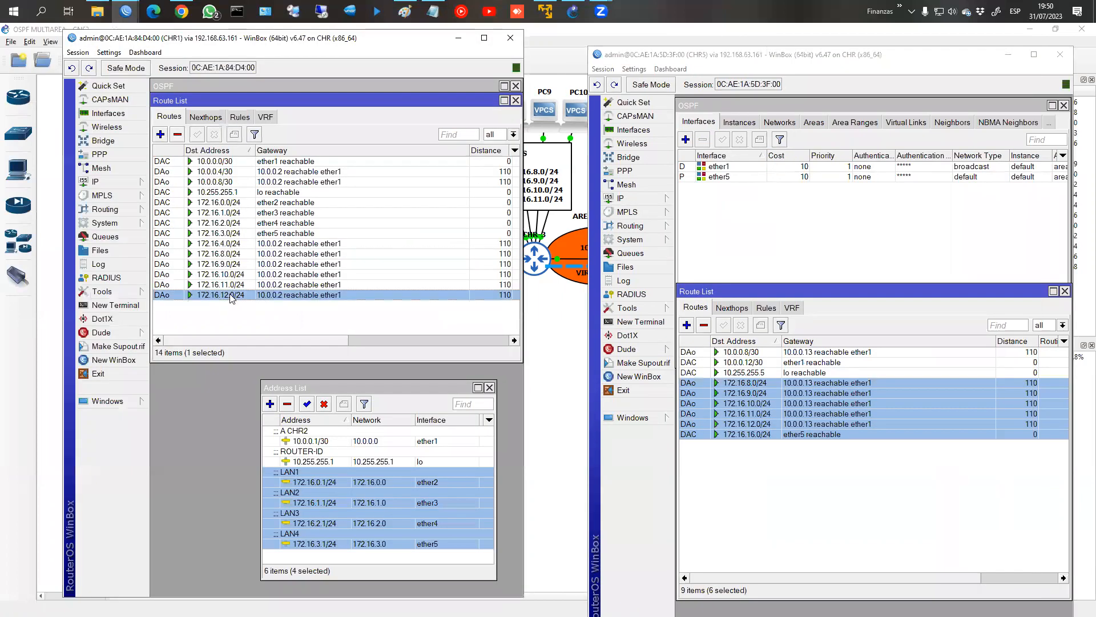
{"action": "left_click", "coordinate": [564, 364]}
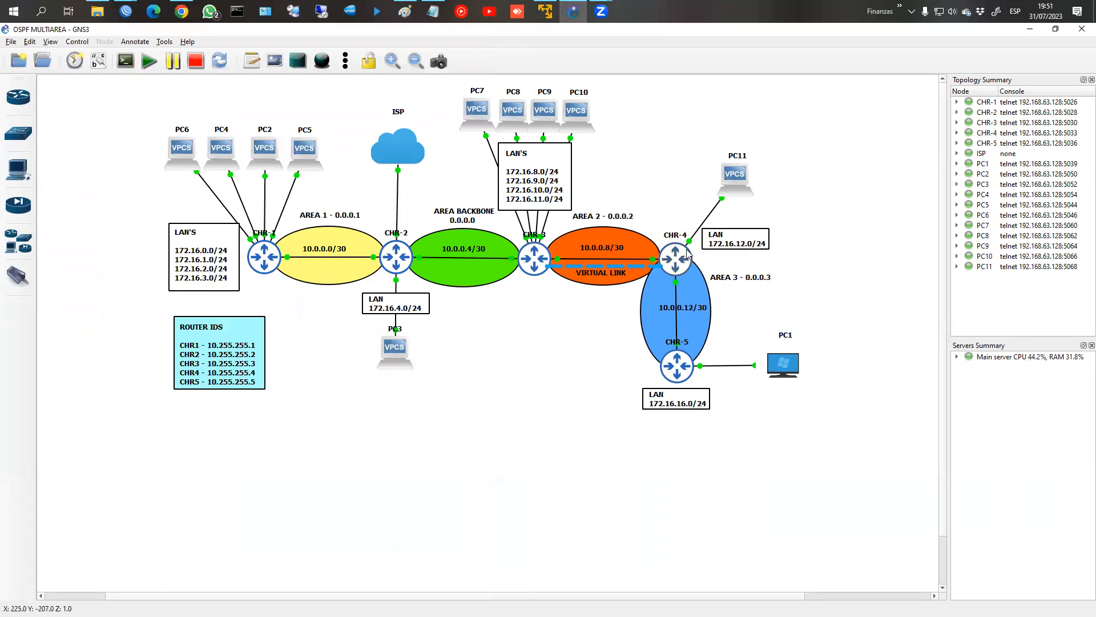
{"action": "mouse_move", "coordinate": [688, 254]}
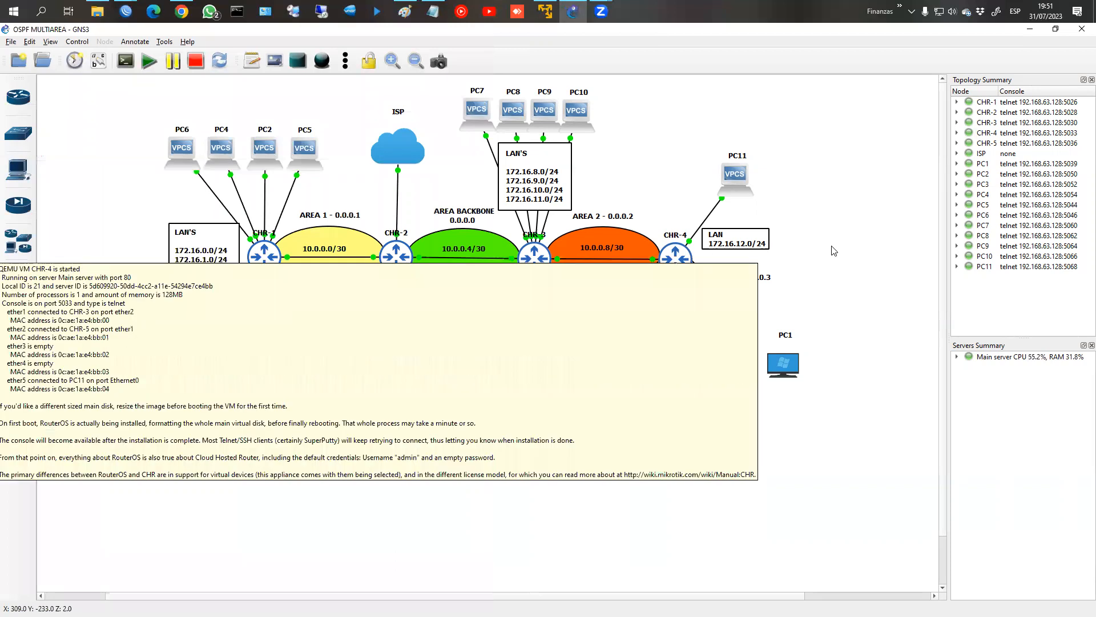
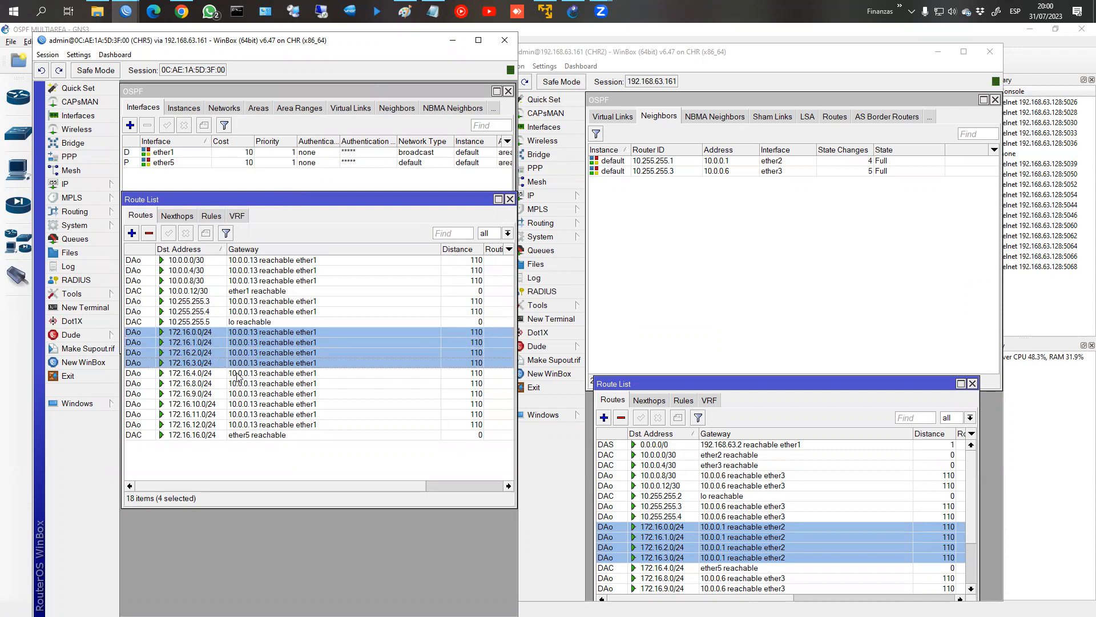
Step: Prepare a new OSPF area range on CHR2 for area1 with range 172.16.0.0/22
{"action": "left_click", "coordinate": [931, 117]}
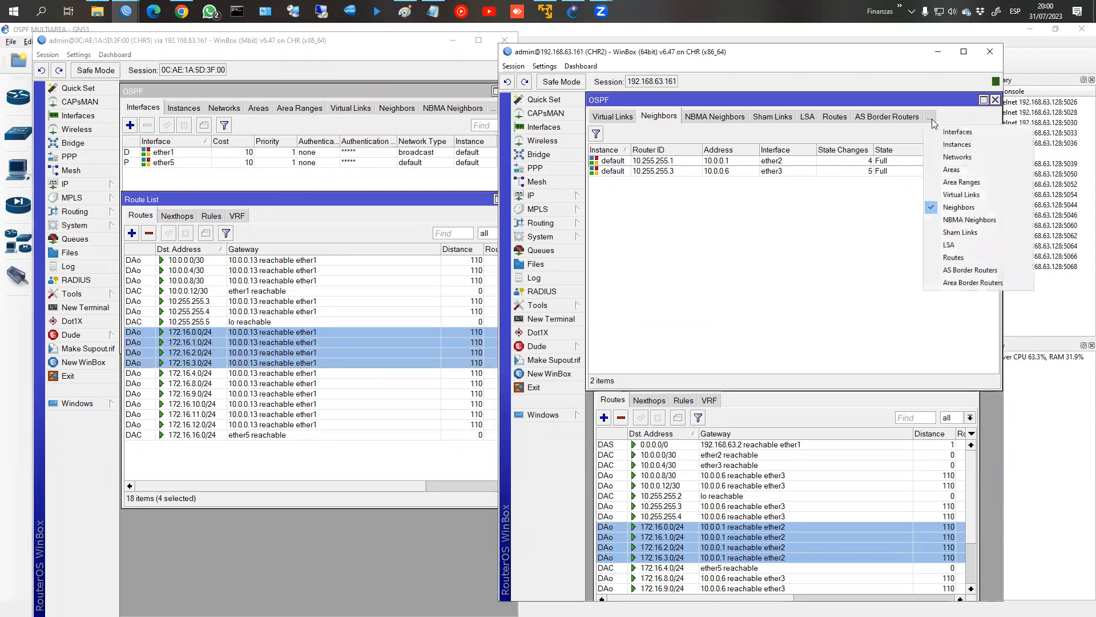
{"action": "left_click", "coordinate": [945, 182]}
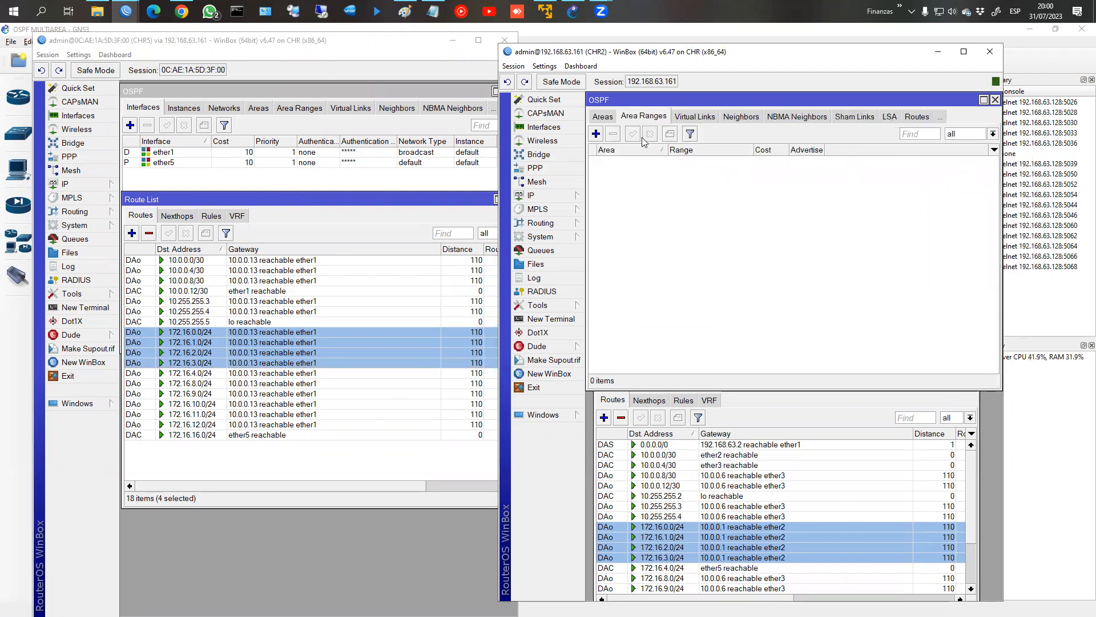
{"action": "left_click", "coordinate": [596, 135]}
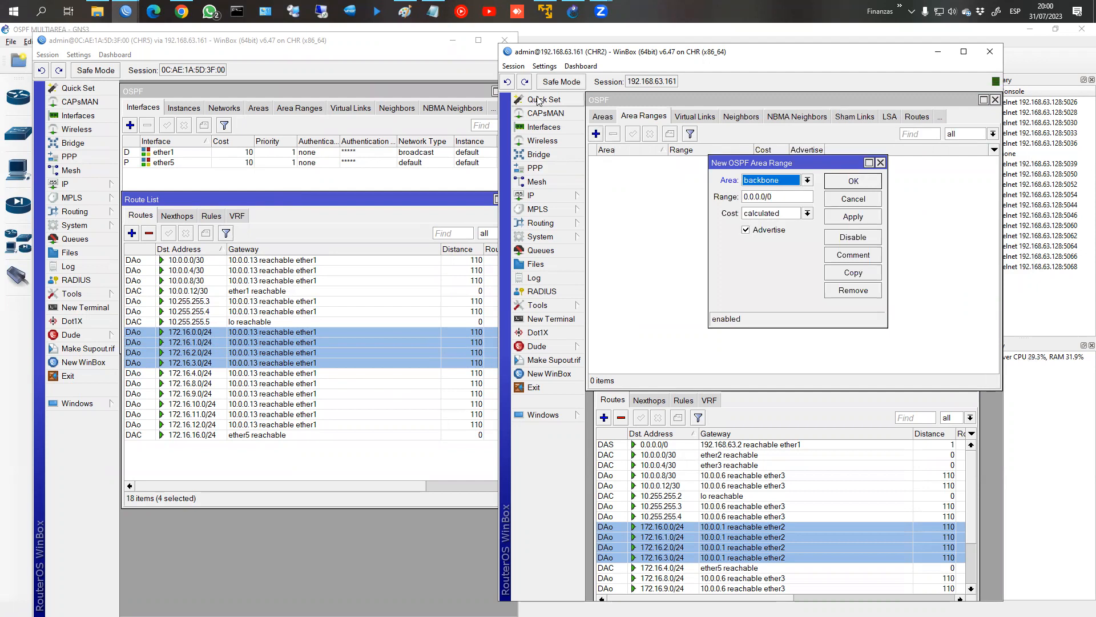
{"action": "left_click", "coordinate": [453, 40]}
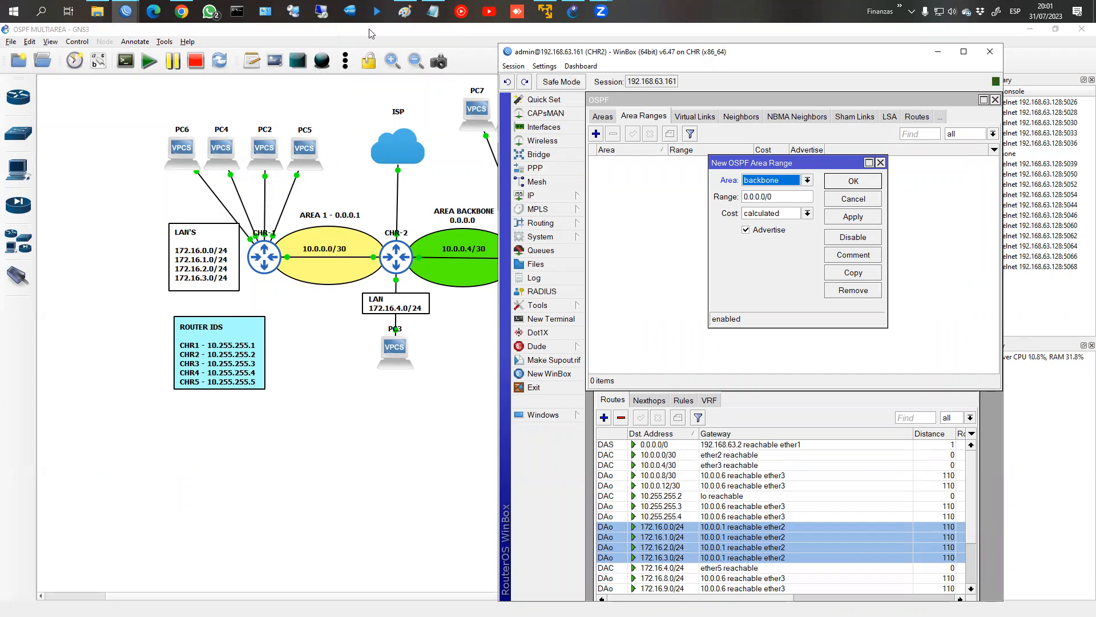
{"action": "left_click", "coordinate": [802, 180]}
{"action": "left_click", "coordinate": [756, 192]}
{"action": "key", "text": "Tab"}
{"action": "type", "text": "1"}
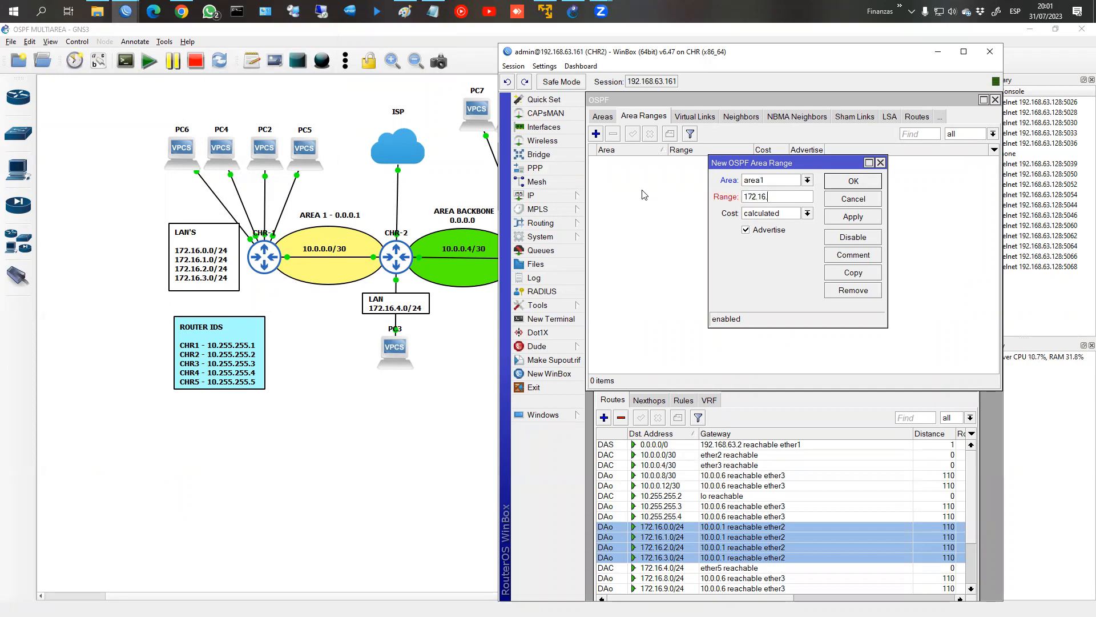
{"action": "type", "text": "72.16.0.0/22"}
Step: Show CHR5's session beside CHR2's and save the new area range on CHR2
{"action": "left_click", "coordinate": [116, 5]}
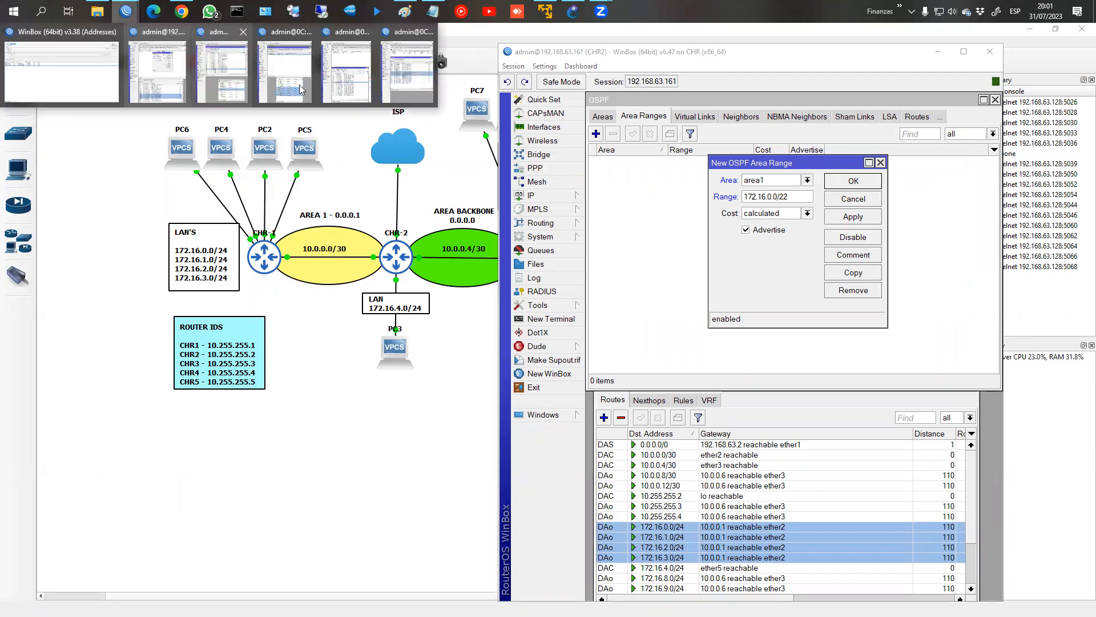
{"action": "left_click", "coordinate": [401, 89]}
{"action": "left_click_drag", "start_coordinate": [706, 58], "coordinate": [743, 43]}
{"action": "left_click", "coordinate": [872, 164]}
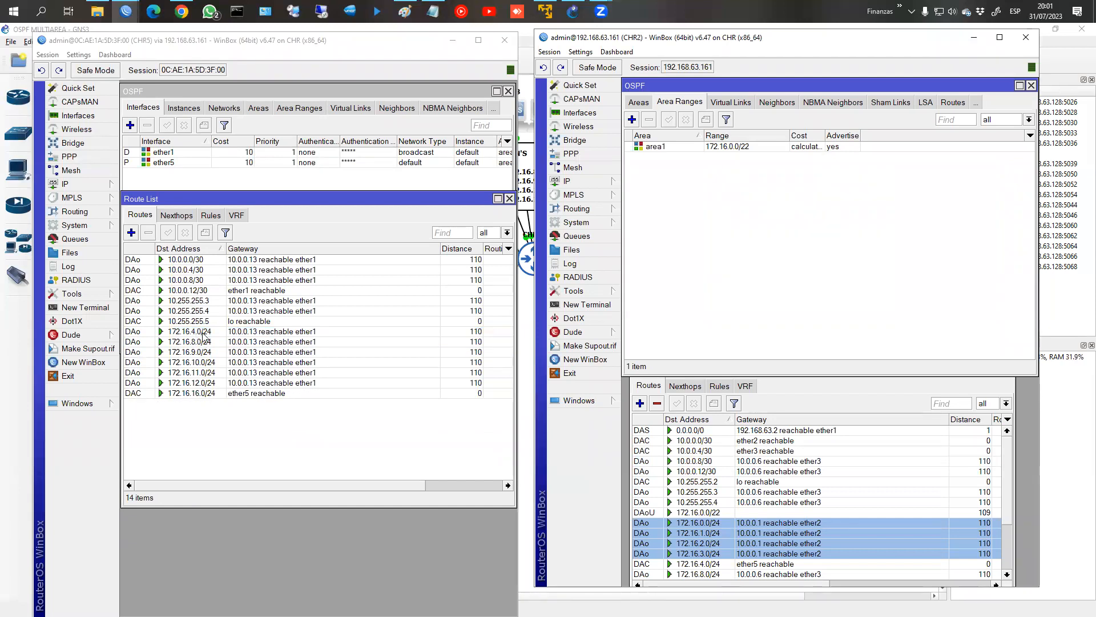
Step: Highlight the summary route 172.16.0.0/22 in CHR5's route list, and open CHR3's route list to check the same route
{"action": "left_click", "coordinate": [203, 333]}
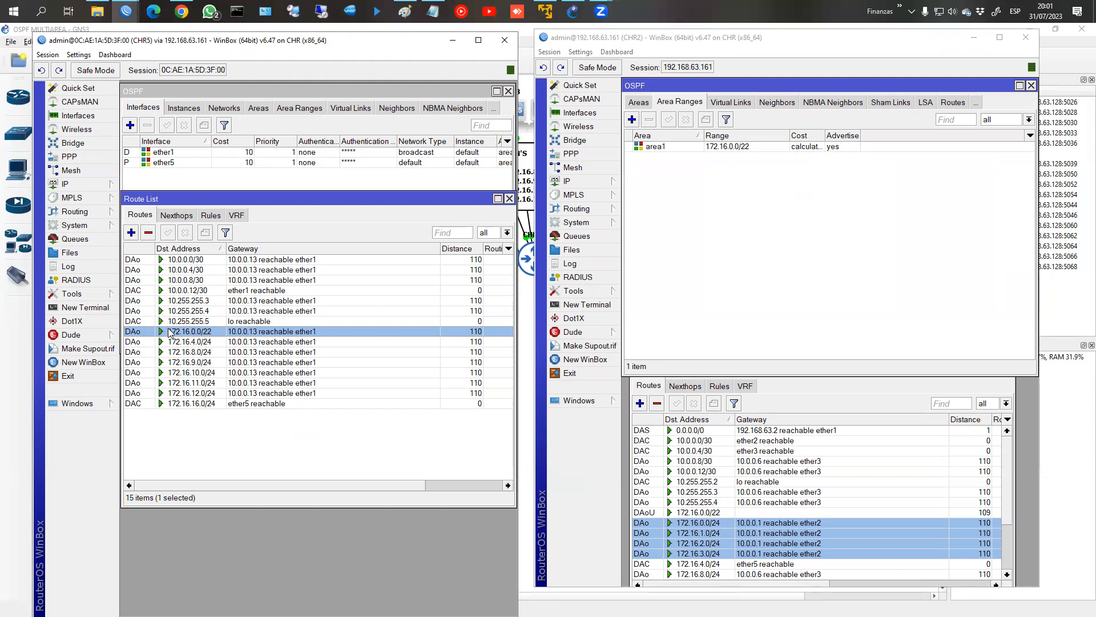
{"action": "left_click_drag", "start_coordinate": [127, 326], "coordinate": [325, 336]}
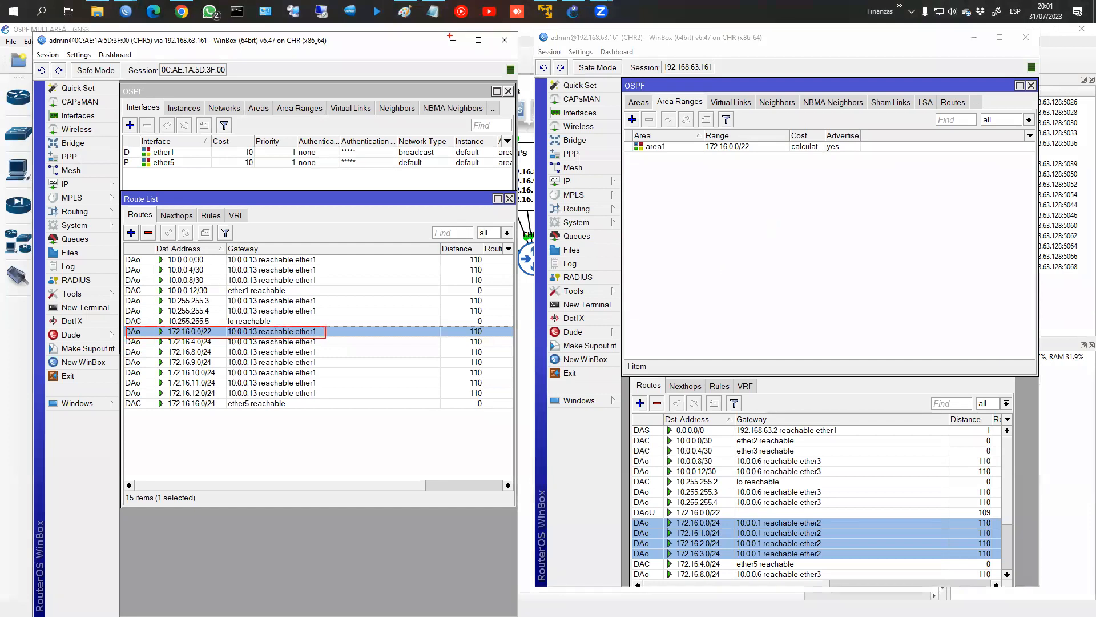
{"action": "mouse_move", "coordinate": [126, 12]}
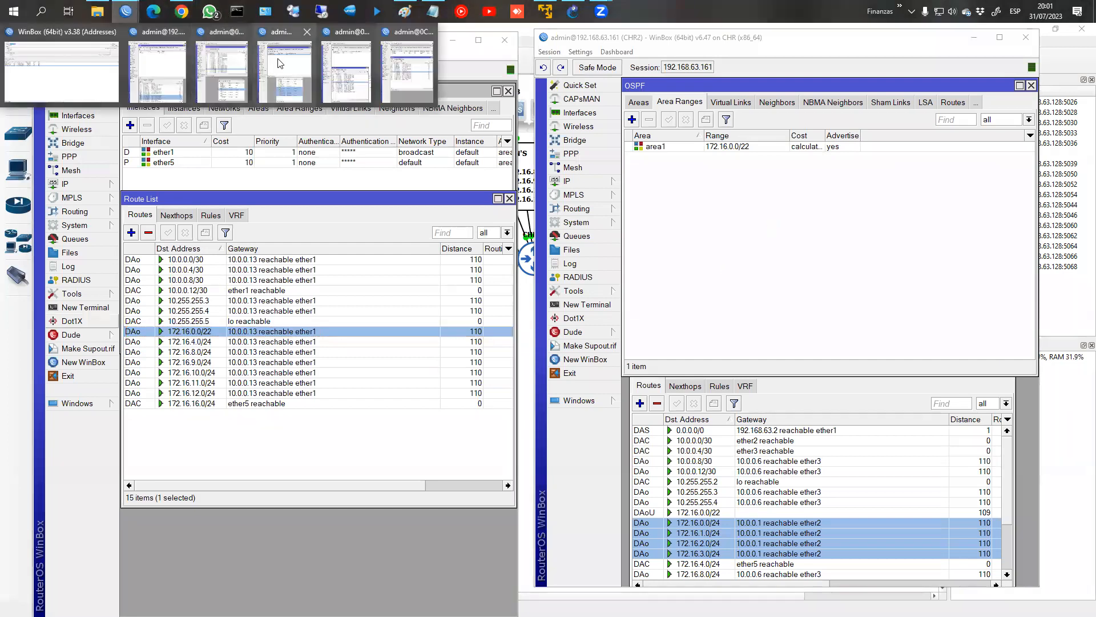
{"action": "left_click", "coordinate": [278, 62]}
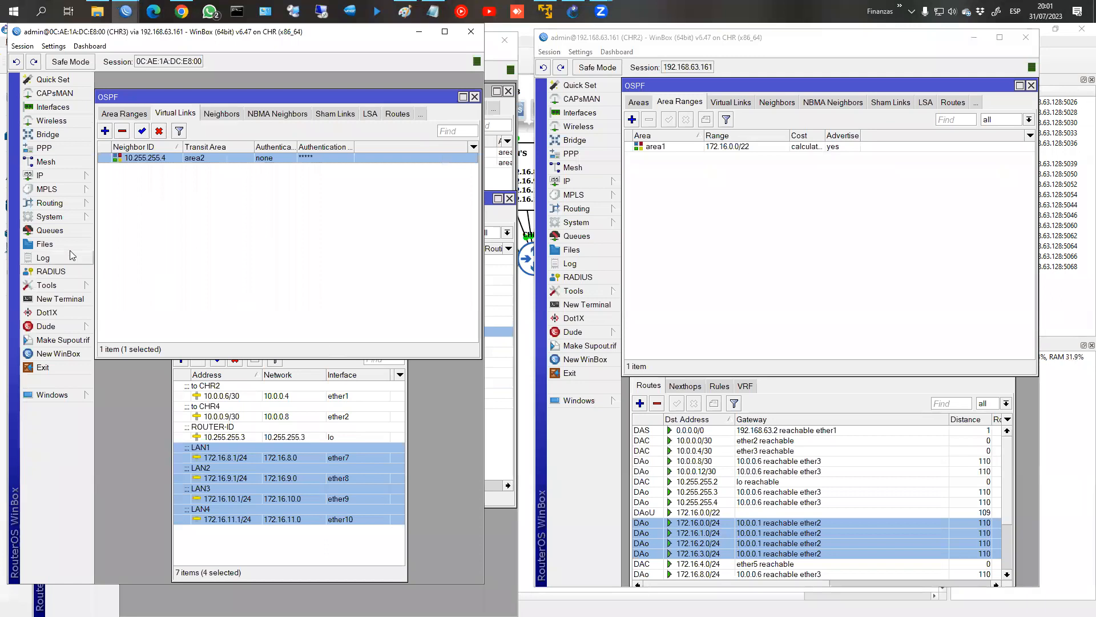
{"action": "left_click", "coordinate": [51, 175]}
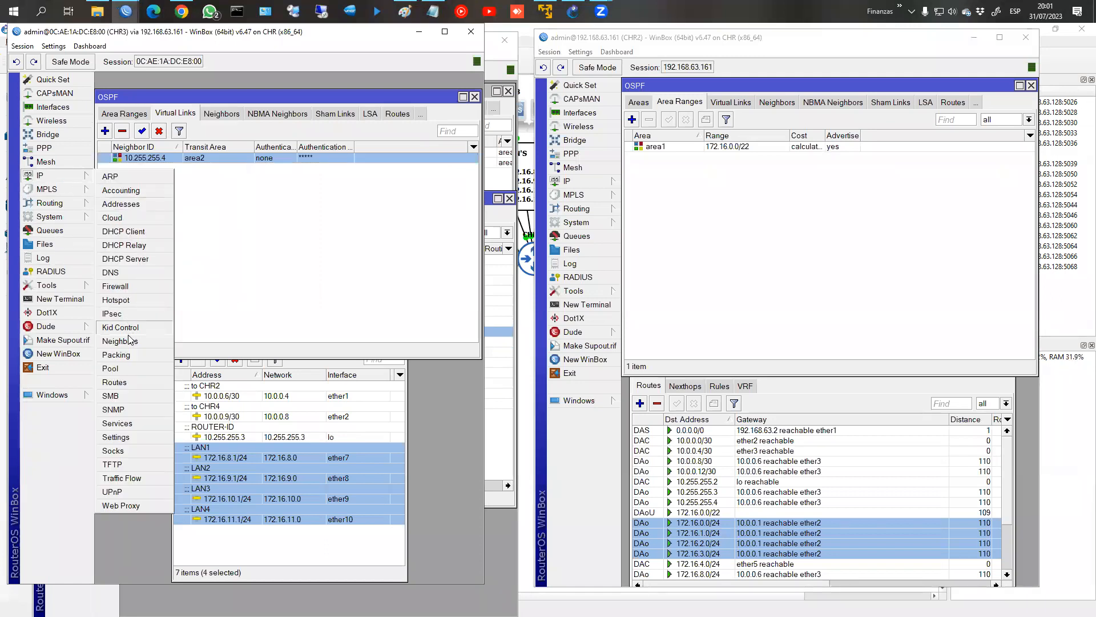
{"action": "left_click", "coordinate": [127, 382]}
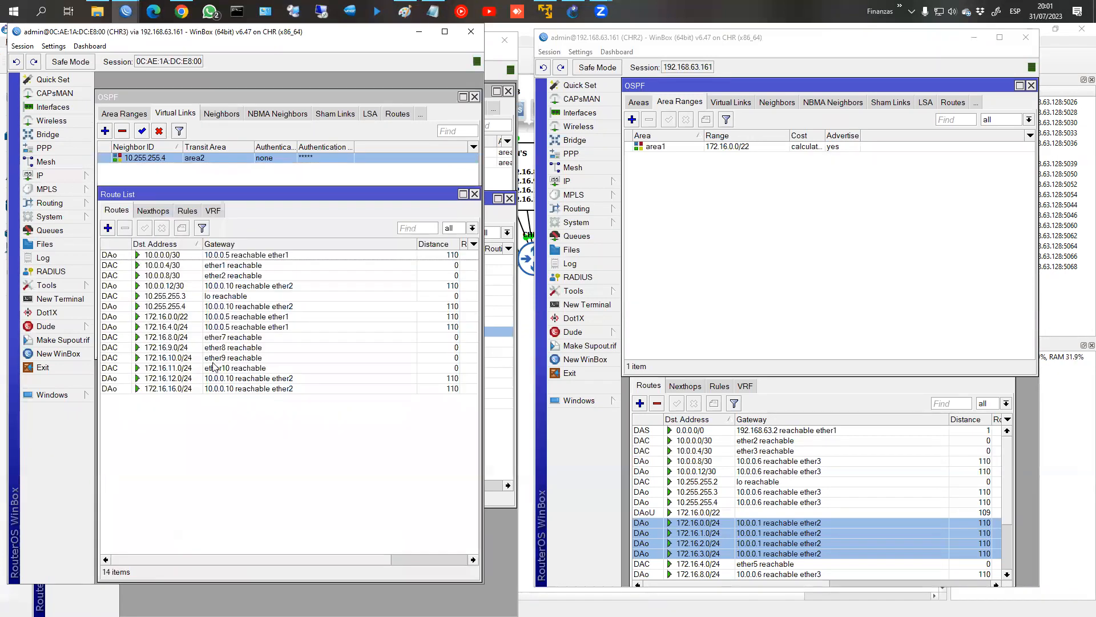
{"action": "left_click", "coordinate": [191, 317]}
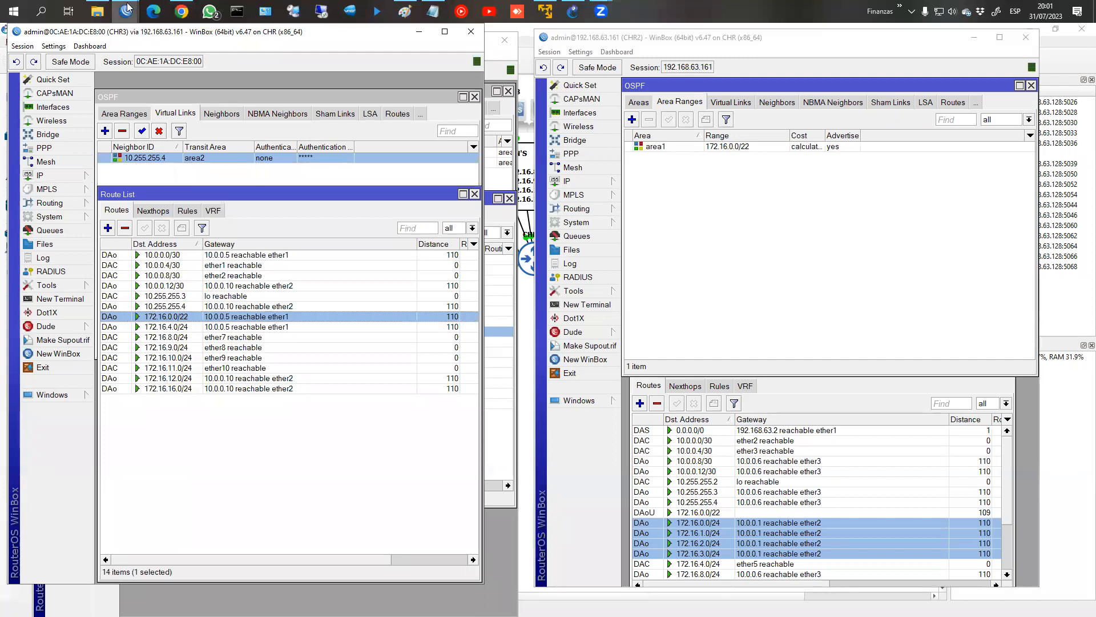
Step: Place CHR5's session beside CHR3's and ping 172.16.0.1 from source address 172.16.16.1 in a new CHR5 terminal
{"action": "mouse_move", "coordinate": [125, 11]}
{"action": "left_click", "coordinate": [408, 69]}
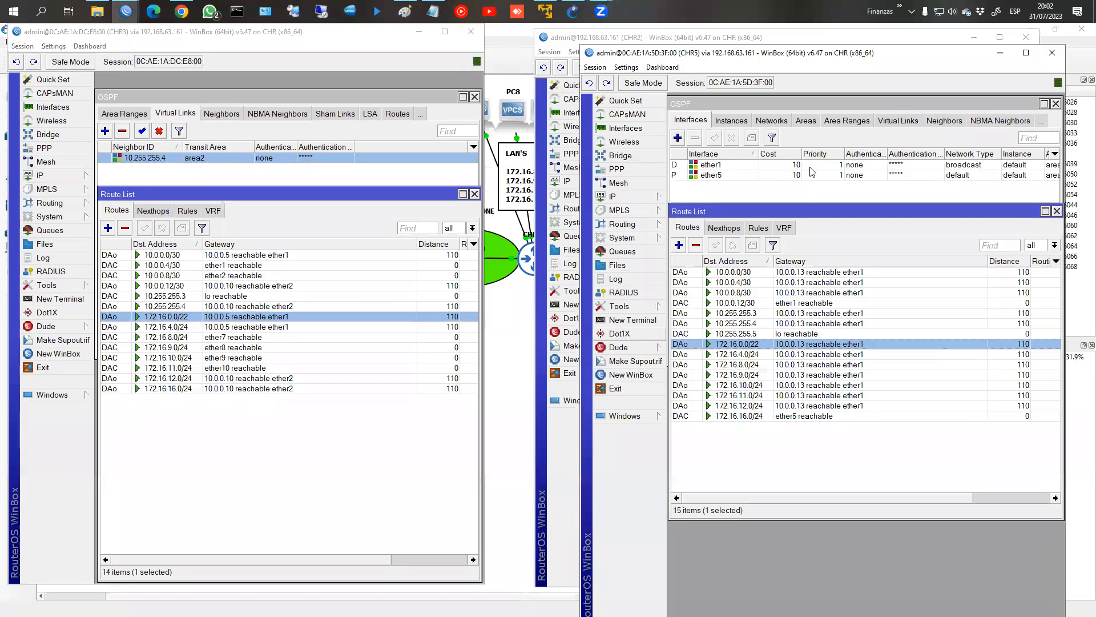
{"action": "left_click_drag", "start_coordinate": [435, 63], "coordinate": [980, 75]}
{"action": "left_click", "coordinate": [633, 319]}
{"action": "type", "text": "ping 172.16.0.1 src-address=172.16.16.1"}
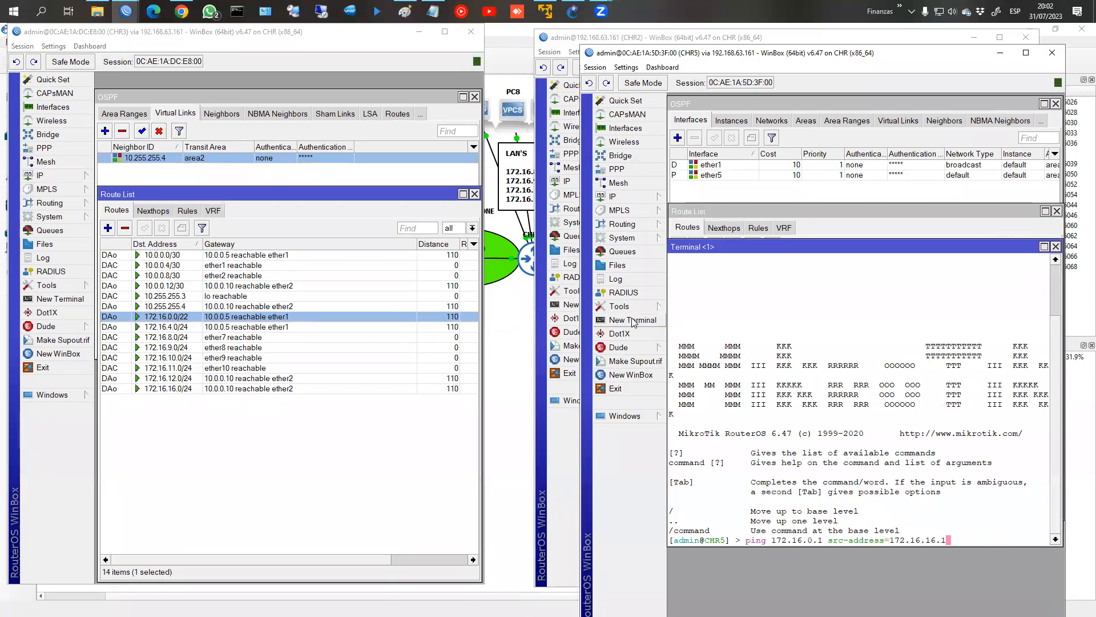
{"action": "key", "text": "Return"}
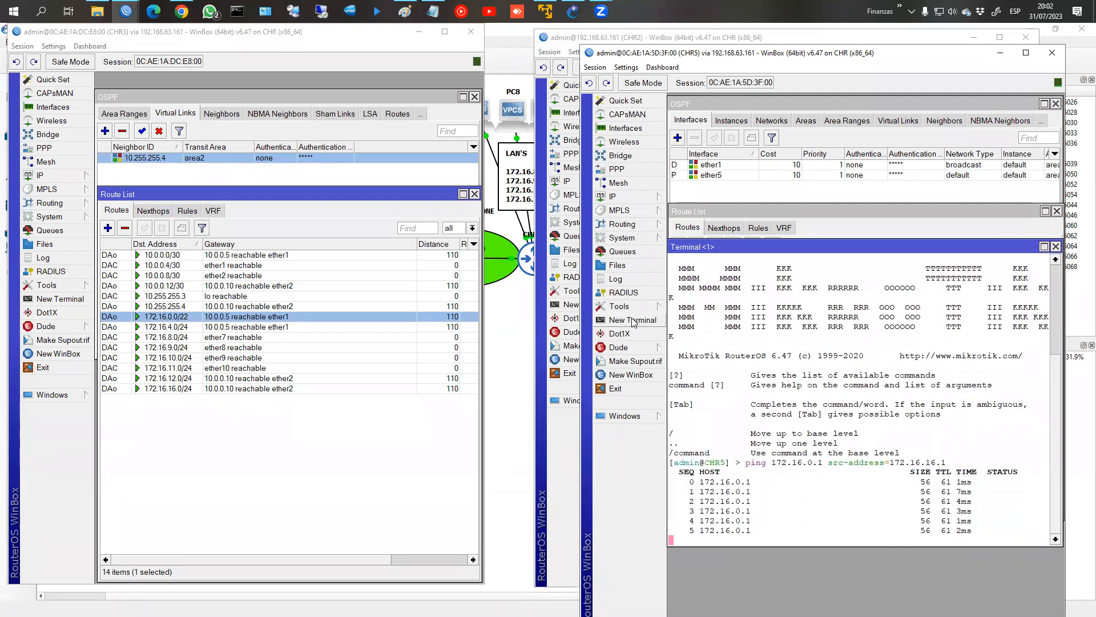
{"action": "key", "text": "ctrl+c"}
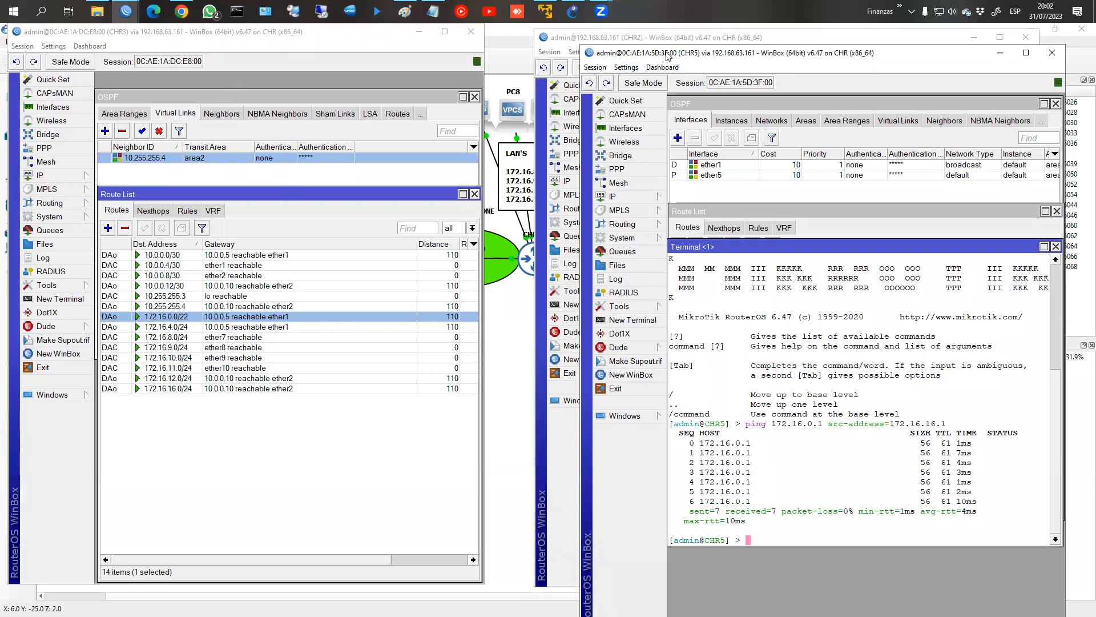
Step: Move CHR3's session over CHR5's and enter a ping to 8.8.8.8 in a new CHR3 terminal without running it
{"action": "left_click_drag", "start_coordinate": [667, 55], "coordinate": [650, 42]}
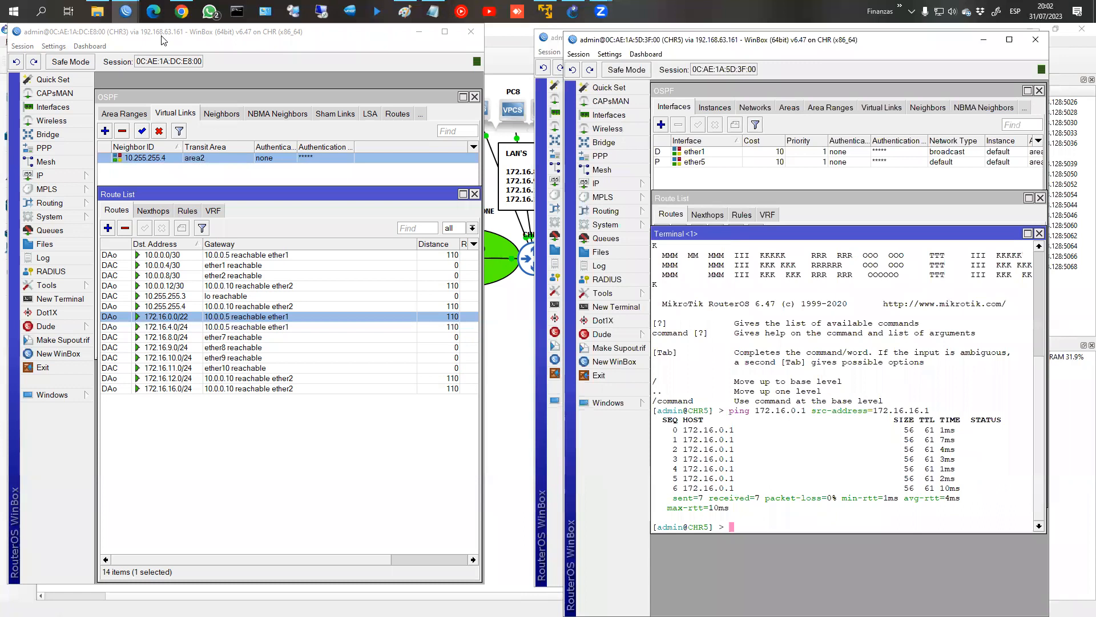
{"action": "left_click_drag", "start_coordinate": [162, 40], "coordinate": [728, 40]}
{"action": "left_click", "coordinate": [615, 297]}
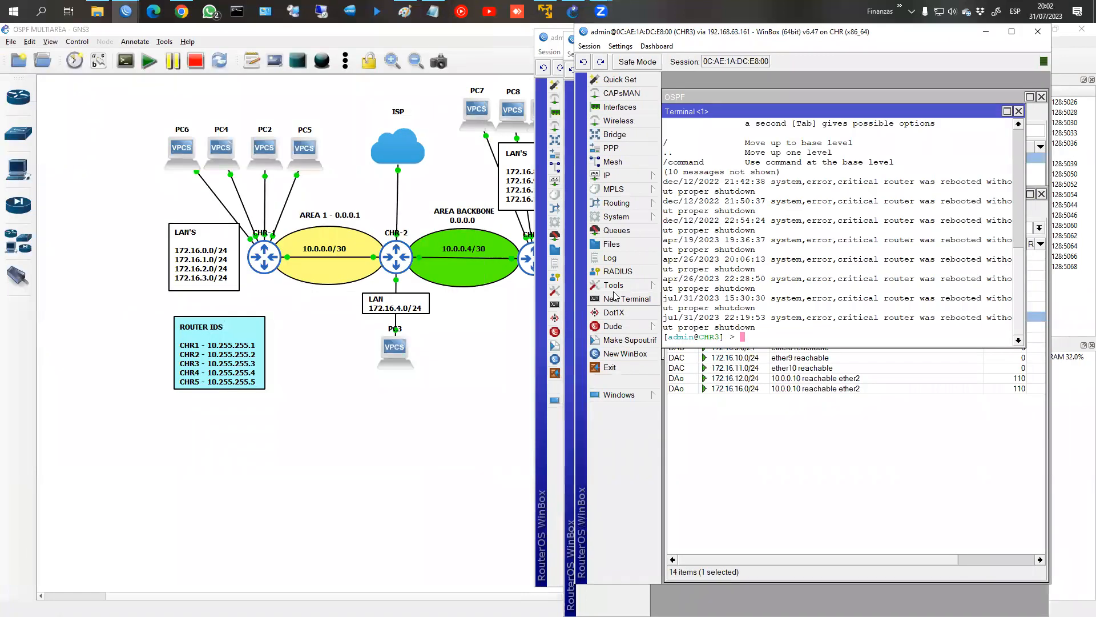
{"action": "type", "text": "ping 8.8.8.8"}
Step: Bring CHR3's route list in front of the terminal and review its entries for a default route
{"action": "left_click_drag", "start_coordinate": [825, 116], "coordinate": [840, 253]}
{"action": "left_click_drag", "start_coordinate": [829, 193], "coordinate": [824, 112]}
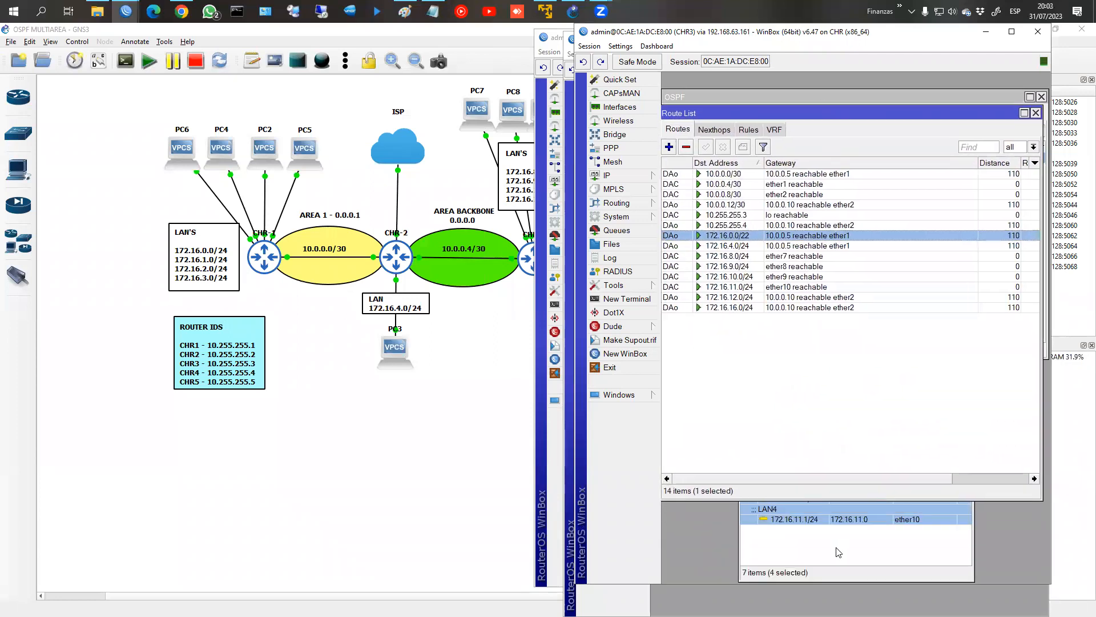
{"action": "left_click", "coordinate": [833, 548]}
{"action": "left_click", "coordinate": [730, 174]}
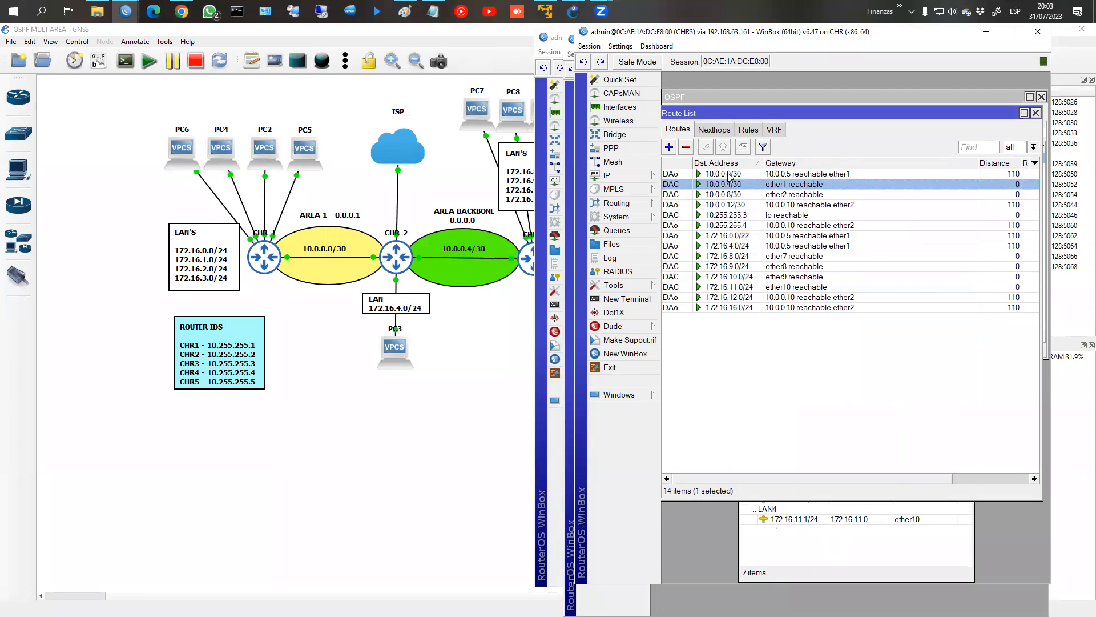
{"action": "left_click", "coordinate": [773, 299]}
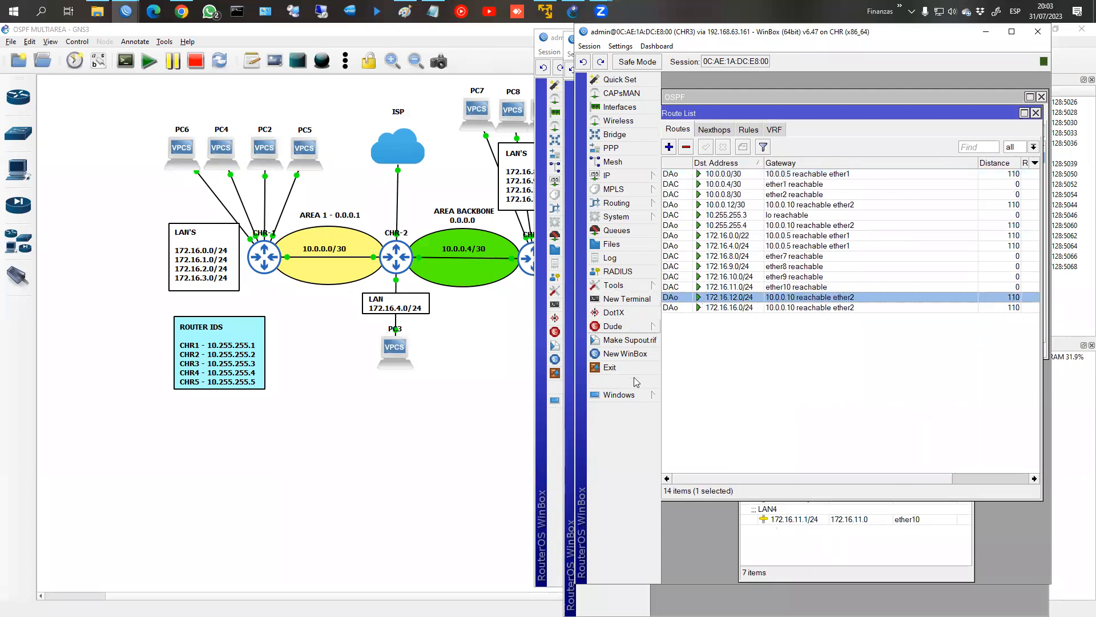
Step: Show CHR3's terminal again below the route entries and run the ping to 8.8.8.8
{"action": "left_click", "coordinate": [625, 395]}
{"action": "left_click", "coordinate": [691, 437]}
{"action": "left_click_drag", "start_coordinate": [805, 260], "coordinate": [800, 314]}
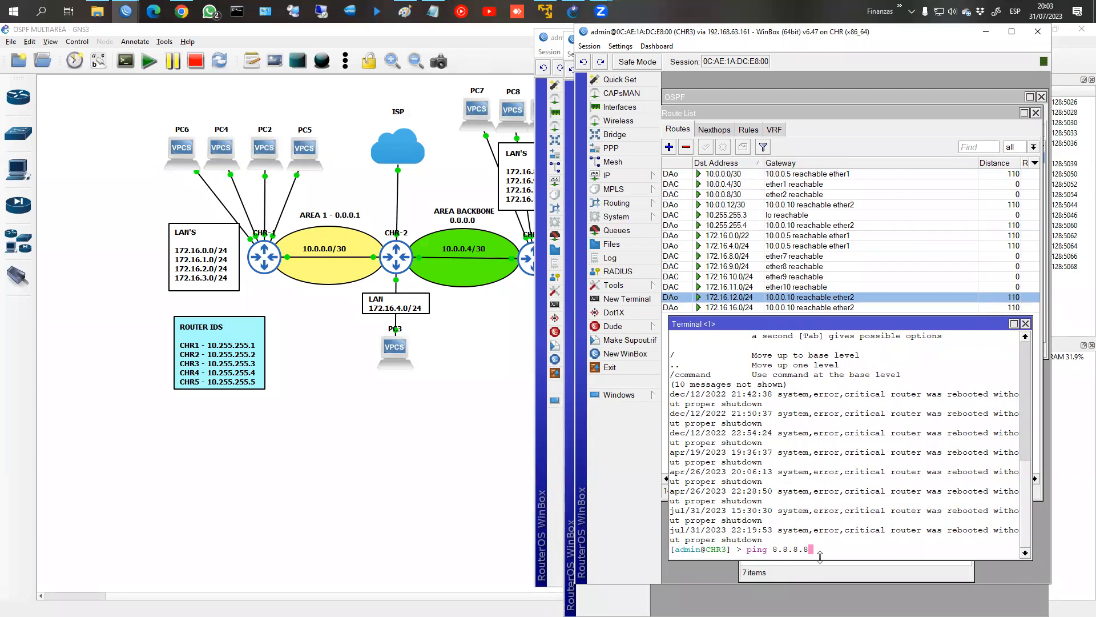
{"action": "key", "text": "Return"}
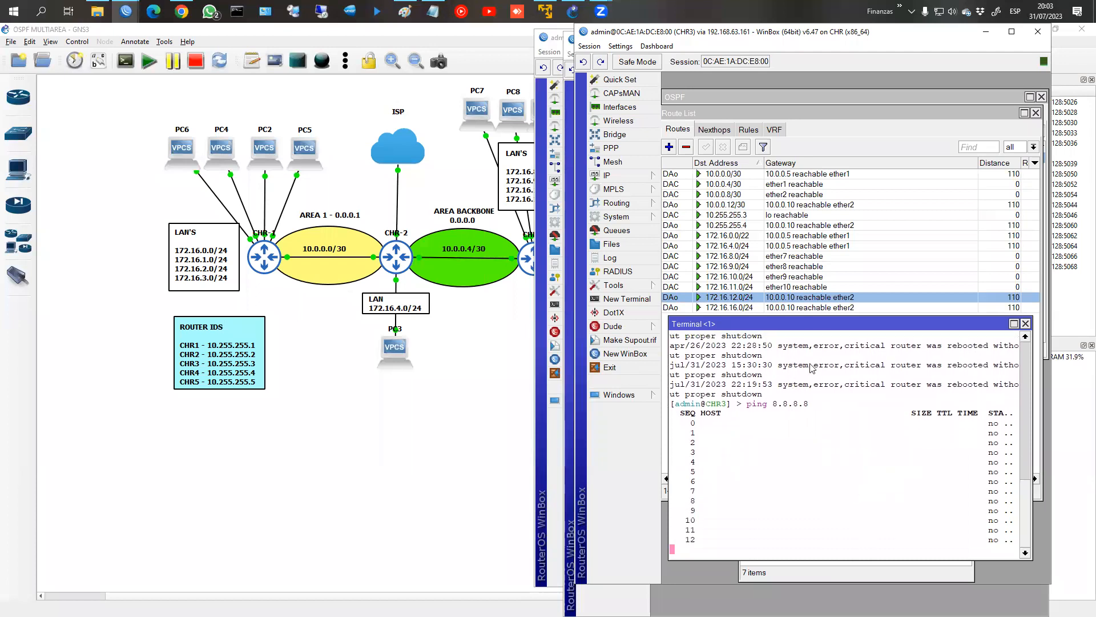
Step: Review the GNS3 topology for the path from CHR3 and CHR4 to the ISP through CHR2, and list the open WinBox sessions
{"action": "left_click", "coordinate": [430, 392]}
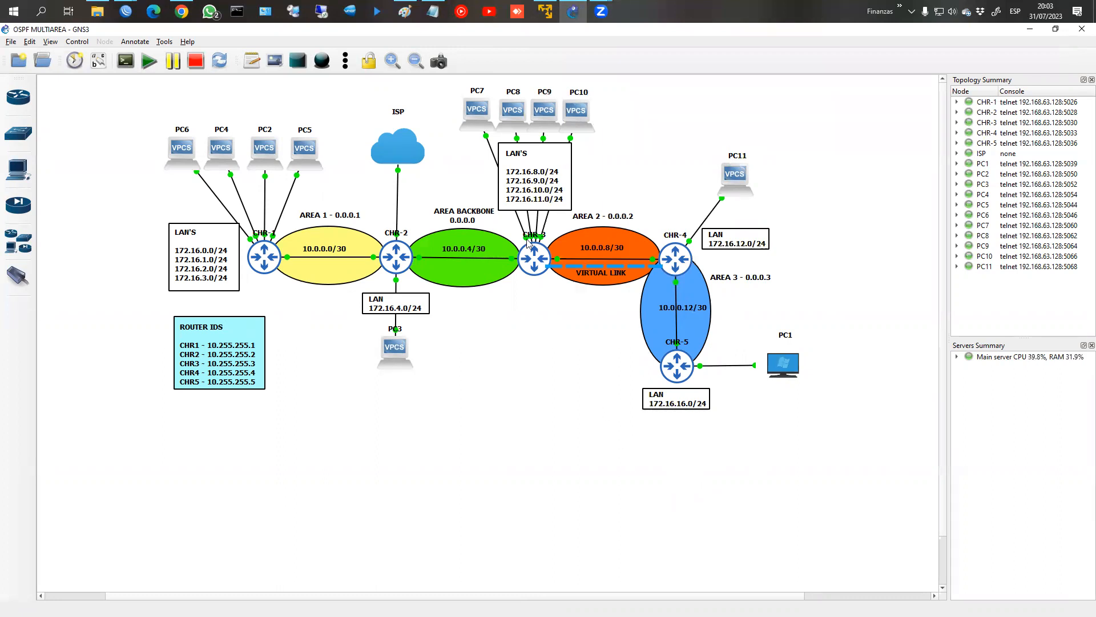
{"action": "left_click", "coordinate": [554, 181]}
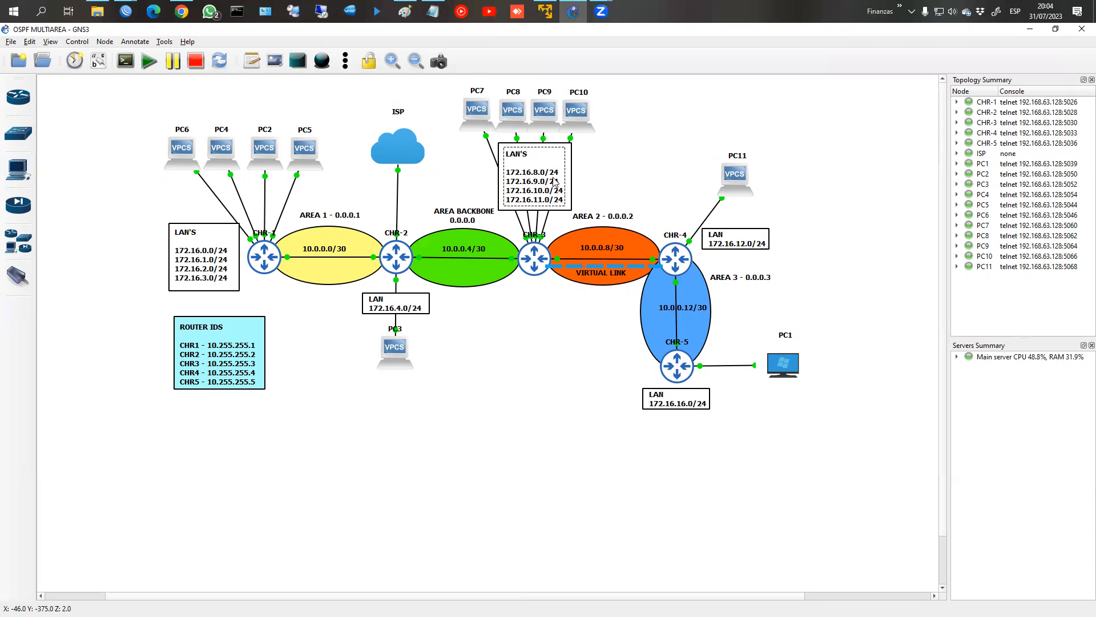
{"action": "left_click", "coordinate": [677, 258]}
{"action": "left_click", "coordinate": [404, 237]}
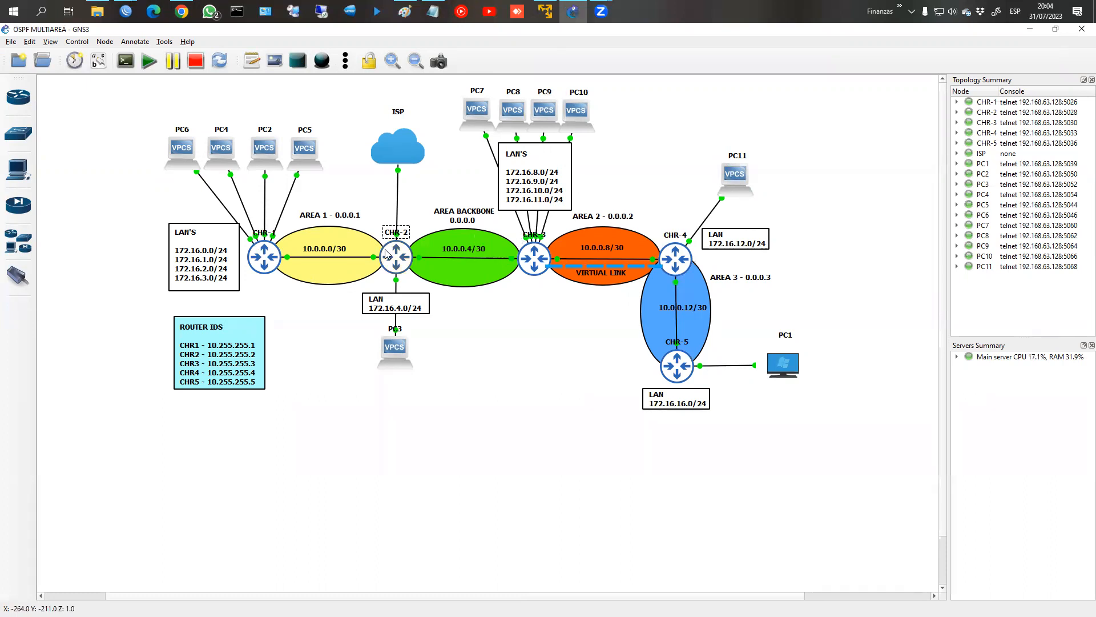
{"action": "mouse_move", "coordinate": [126, 19]}
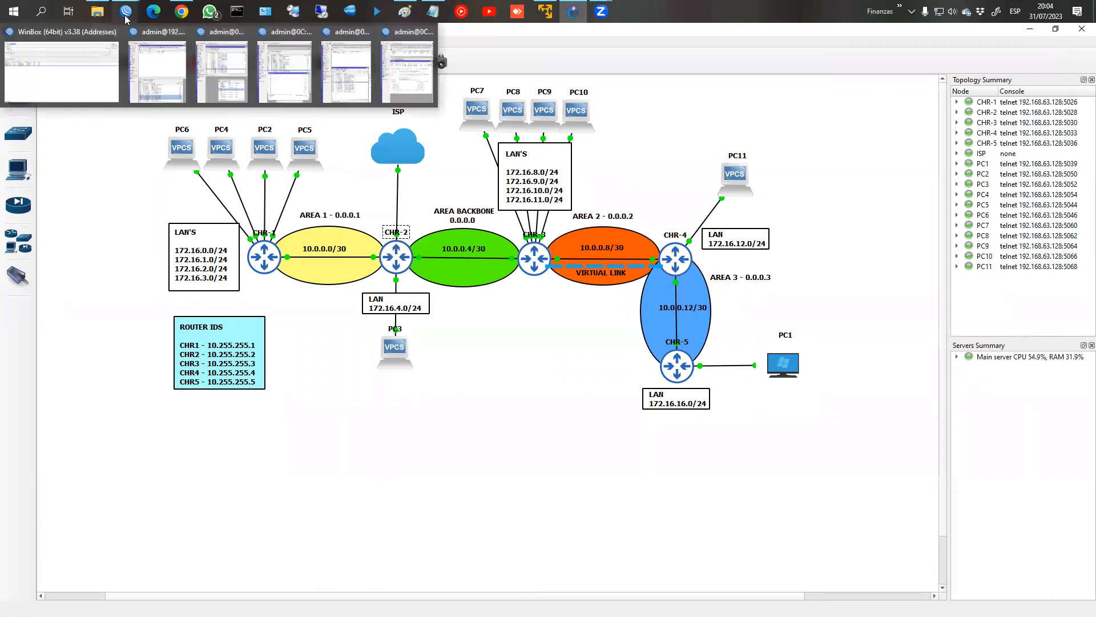
Step: Place CHR2's session beside CHR3's and stop the ping running in CHR3's terminal
{"action": "left_click", "coordinate": [162, 55]}
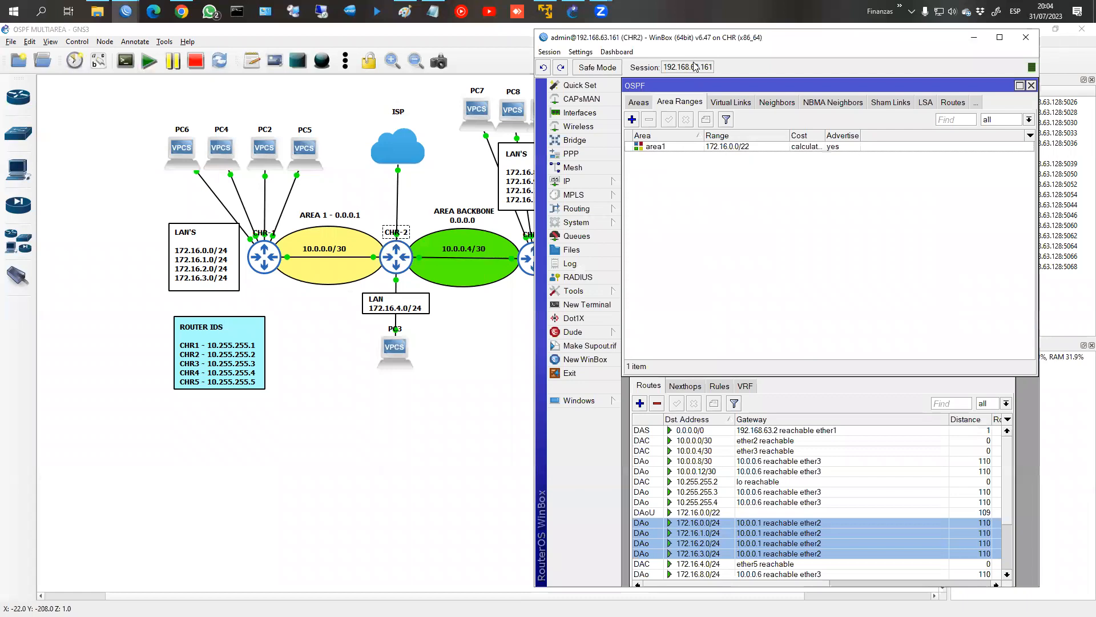
{"action": "left_click_drag", "start_coordinate": [700, 47], "coordinate": [212, 41]}
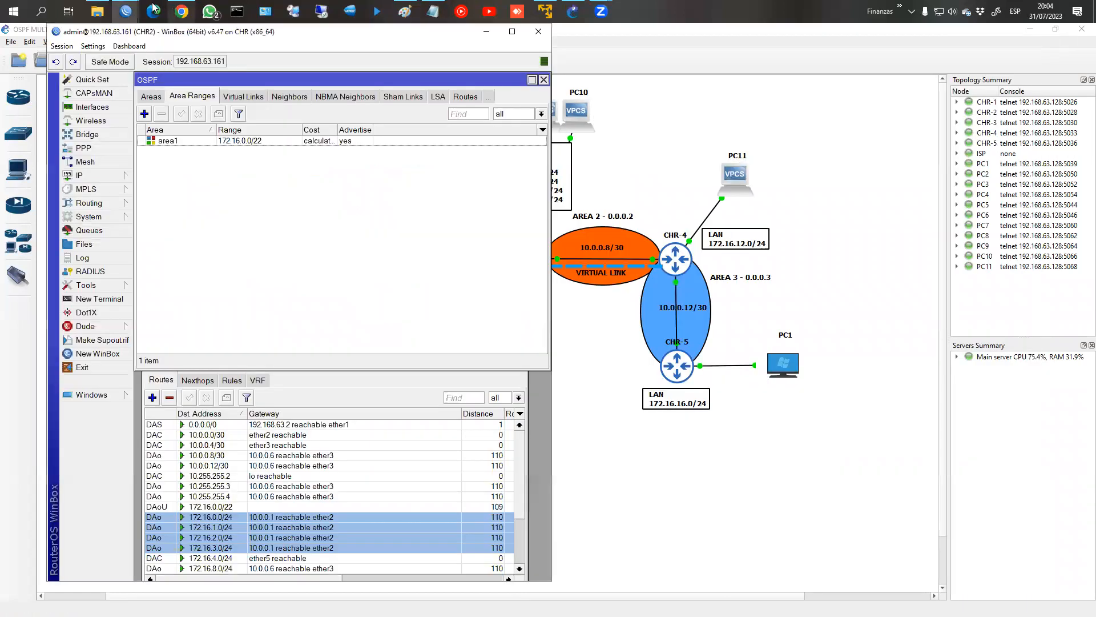
{"action": "mouse_move", "coordinate": [126, 11]}
{"action": "left_click", "coordinate": [275, 58]}
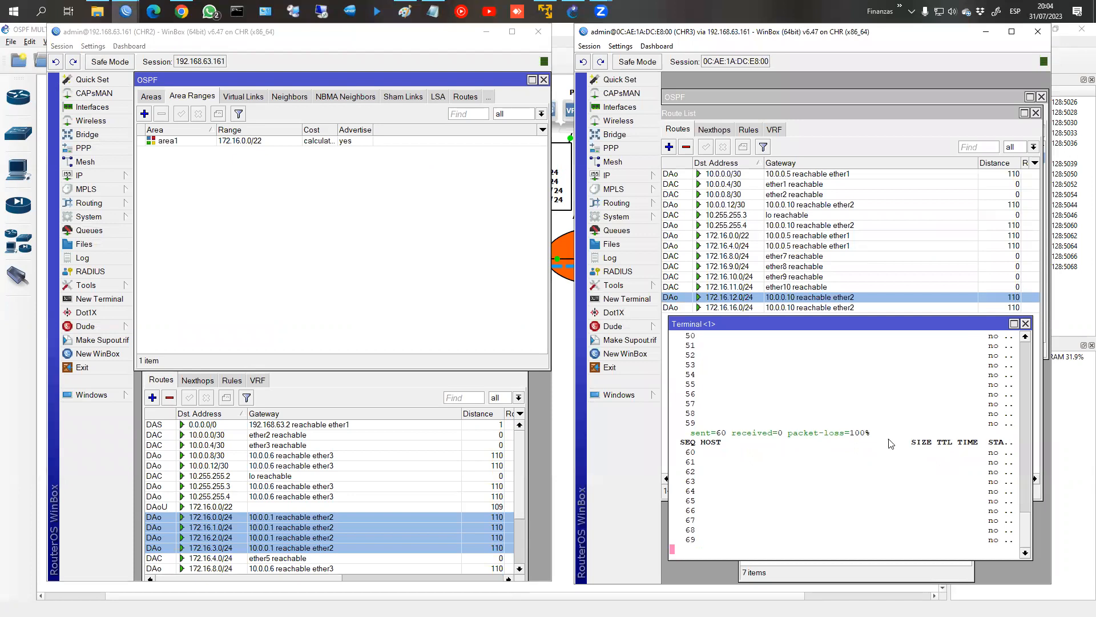
{"action": "key", "text": "ctrl+c"}
{"action": "key", "text": "Return"}
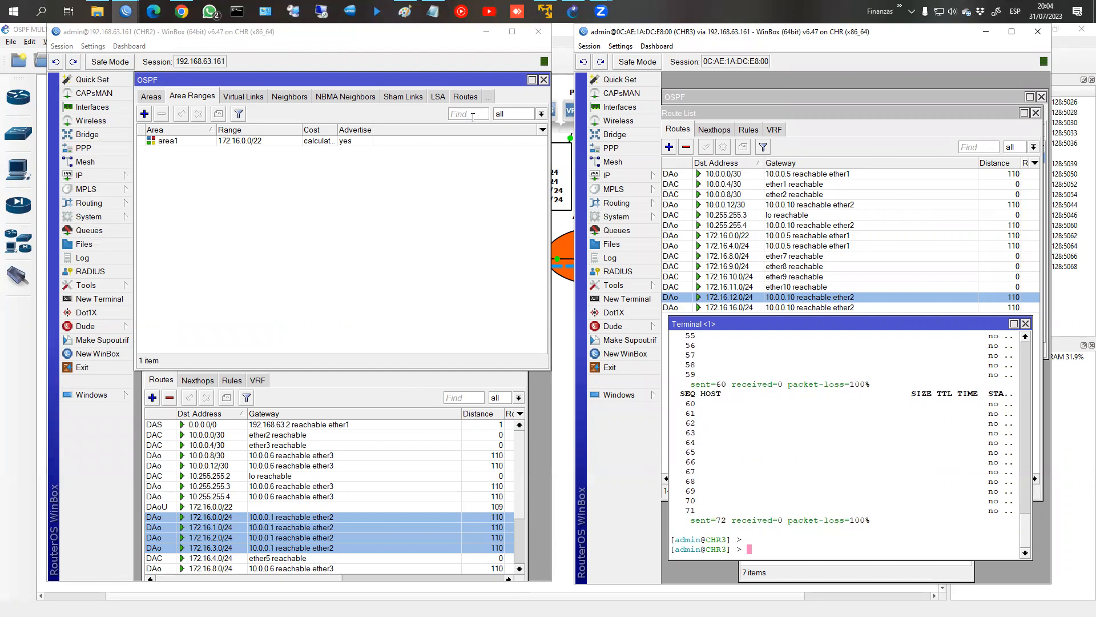
Step: Set CHR2's default OSPF instance to redistribute the default route "if installed (as type 1)" and save it
{"action": "left_click", "coordinate": [488, 97]}
{"action": "left_click", "coordinate": [571, 108]}
{"action": "double_click", "coordinate": [204, 141]}
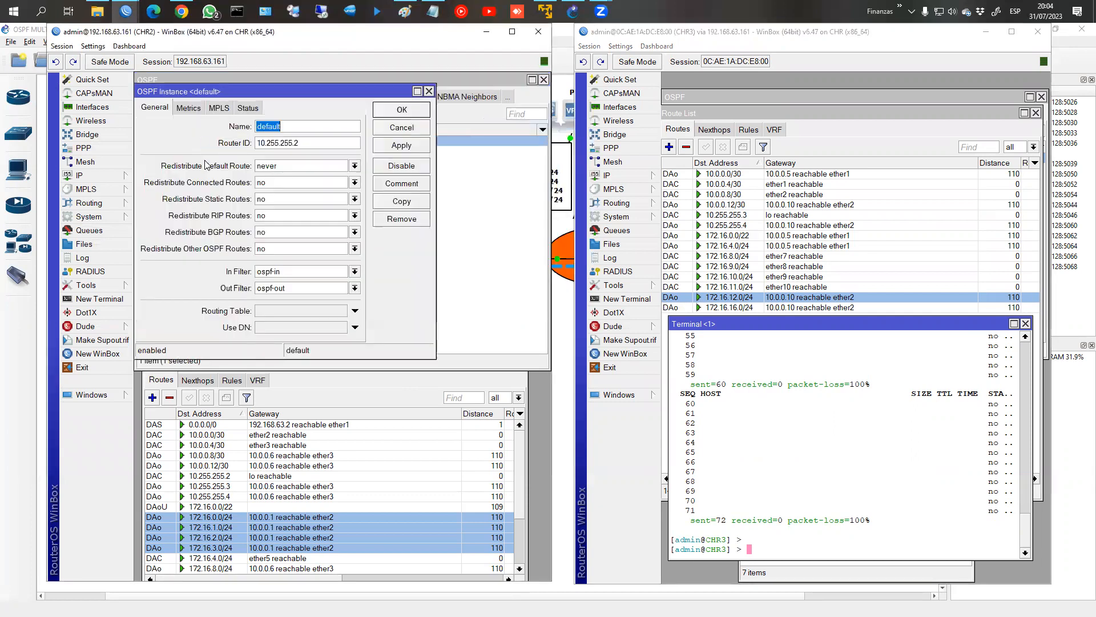
{"action": "left_click", "coordinate": [313, 167]}
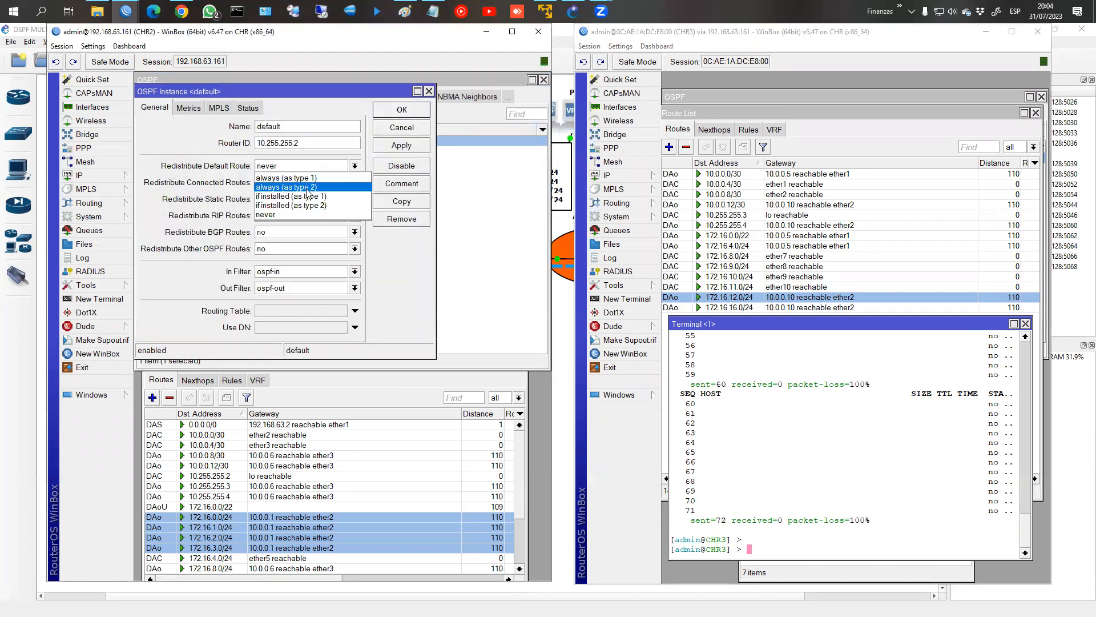
{"action": "left_click", "coordinate": [310, 196]}
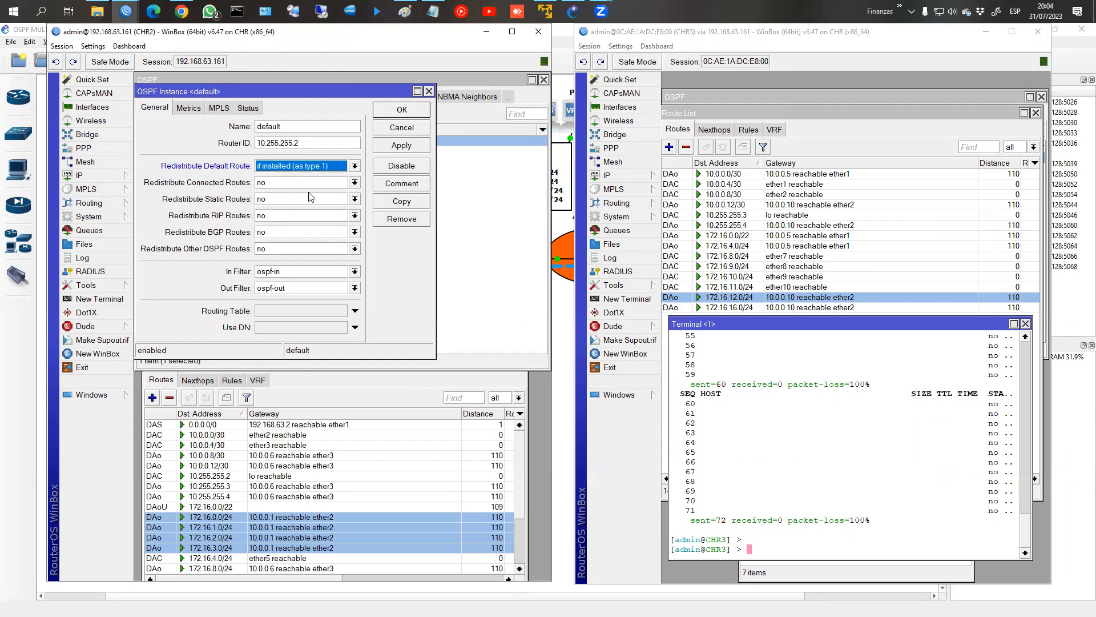
{"action": "left_click", "coordinate": [399, 110]}
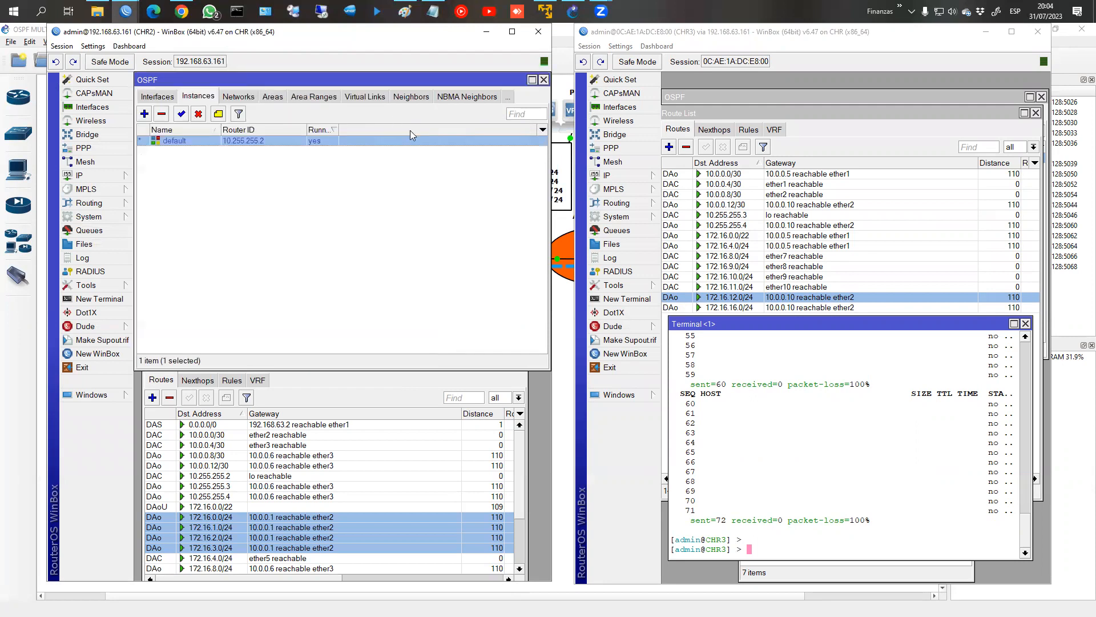
Step: Check CHR3's route list for the 0.0.0.0/0 route, rerun the ping to 8.8.8.8 and stop it after a few replies
{"action": "left_click", "coordinate": [736, 183]}
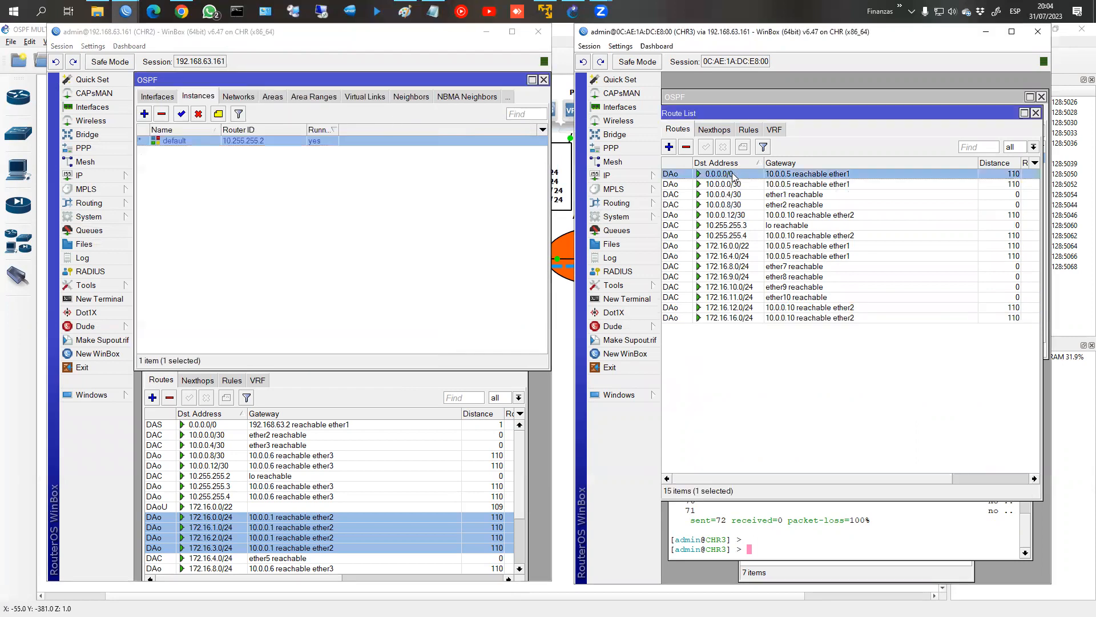
{"action": "left_click", "coordinate": [835, 523]}
{"action": "key", "text": "Up"}
{"action": "key", "text": "Return"}
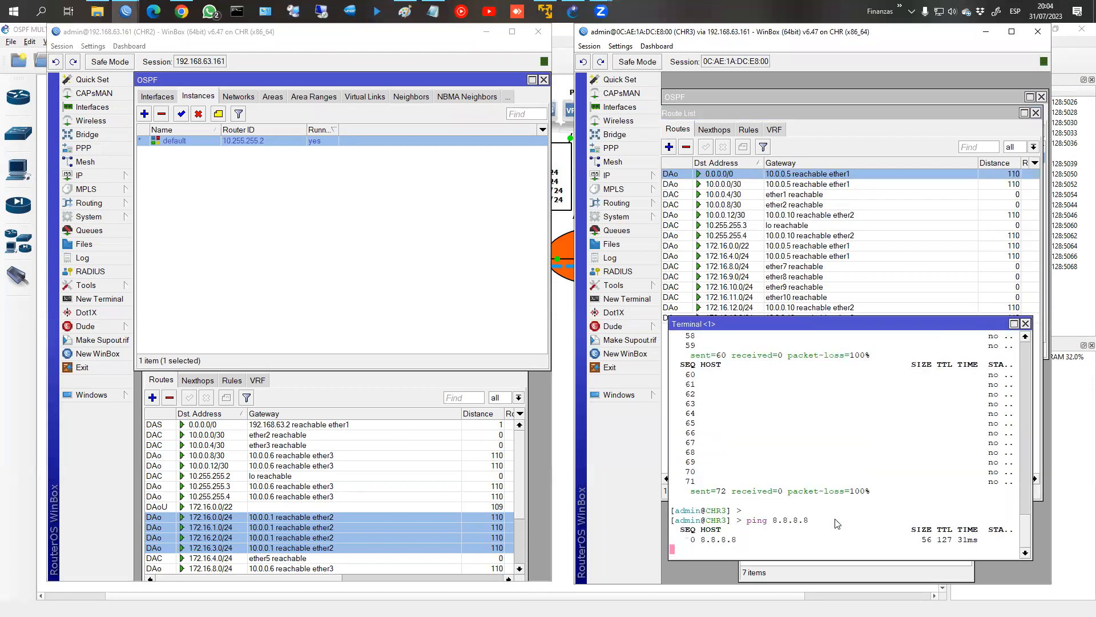
{"action": "key", "text": "ctrl+c"}
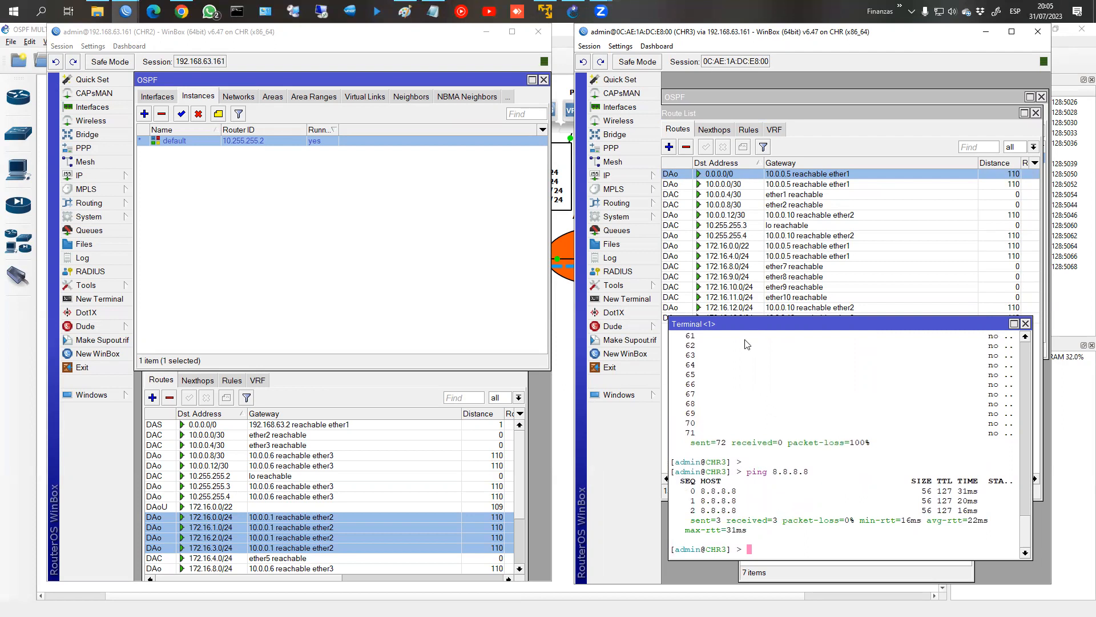
Step: Bring up the CHR4 and CHR5 sessions and show CHR5's route list to look for a default route
{"action": "left_click", "coordinate": [123, 12]}
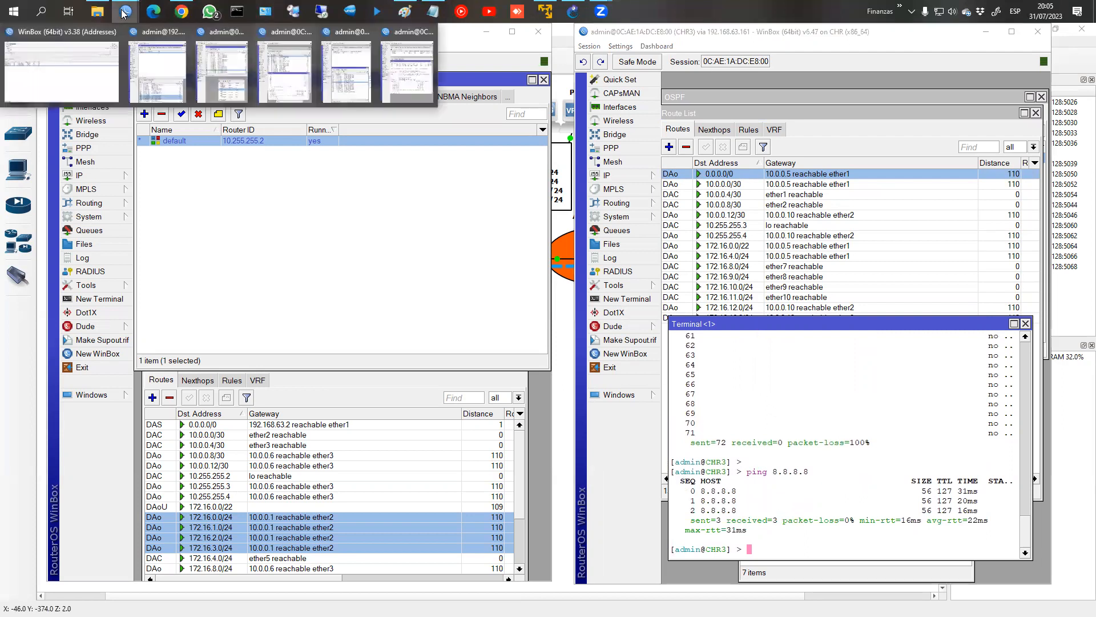
{"action": "left_click", "coordinate": [363, 64]}
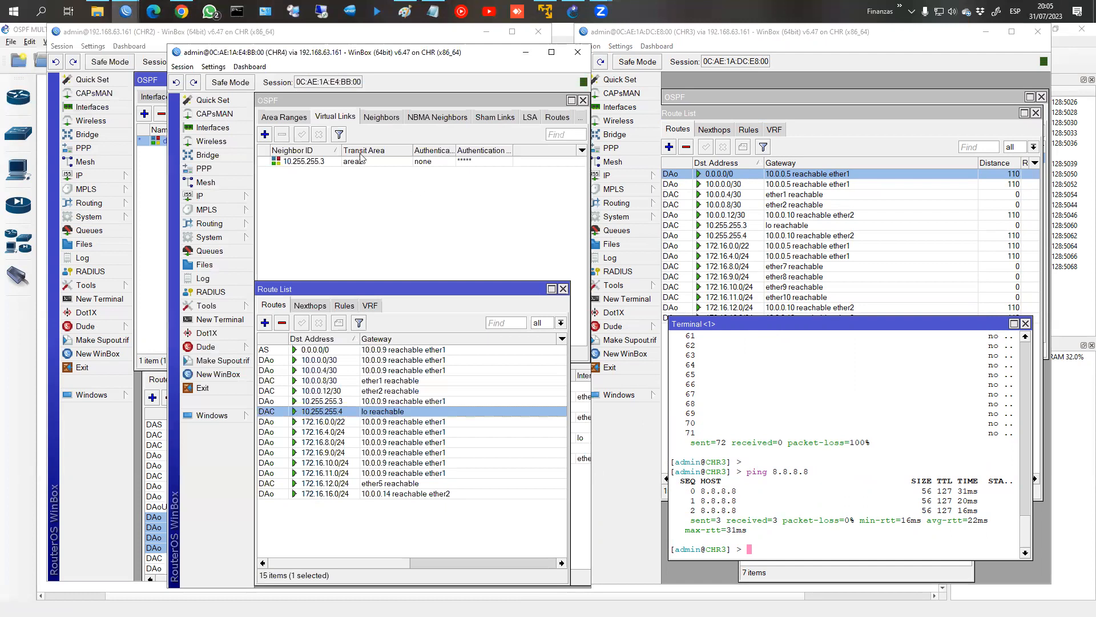
{"action": "left_click", "coordinate": [135, 12]}
{"action": "left_click", "coordinate": [406, 80]}
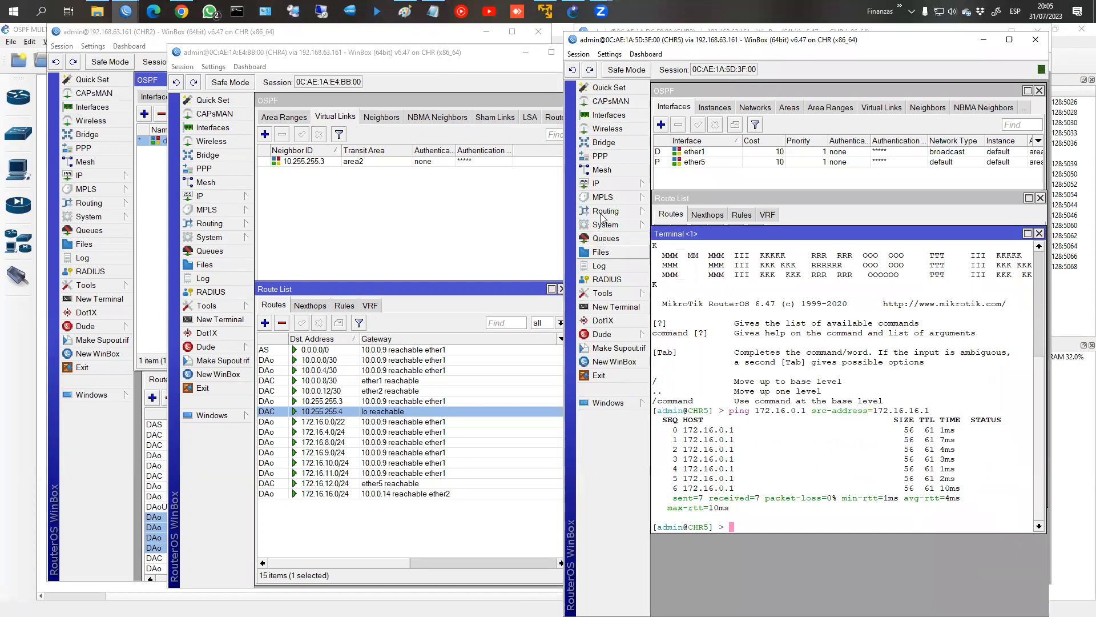
{"action": "left_click", "coordinate": [601, 185]}
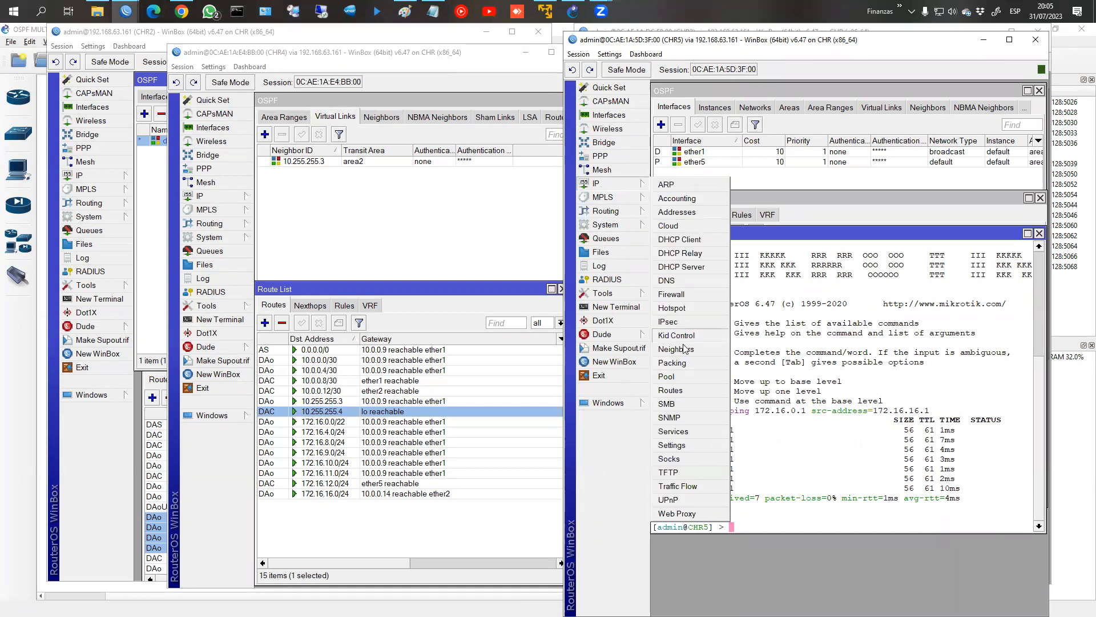
{"action": "left_click", "coordinate": [671, 390]}
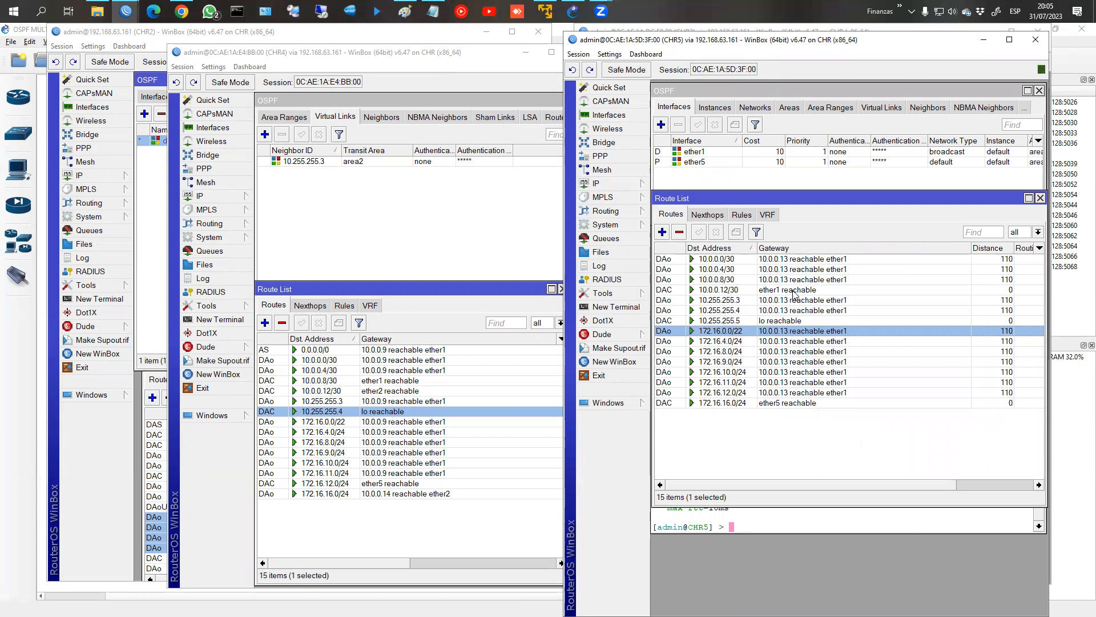
Step: Place CHR4's session beside CHR5's and compare their route lists
{"action": "left_click_drag", "start_coordinate": [472, 57], "coordinate": [452, 57]}
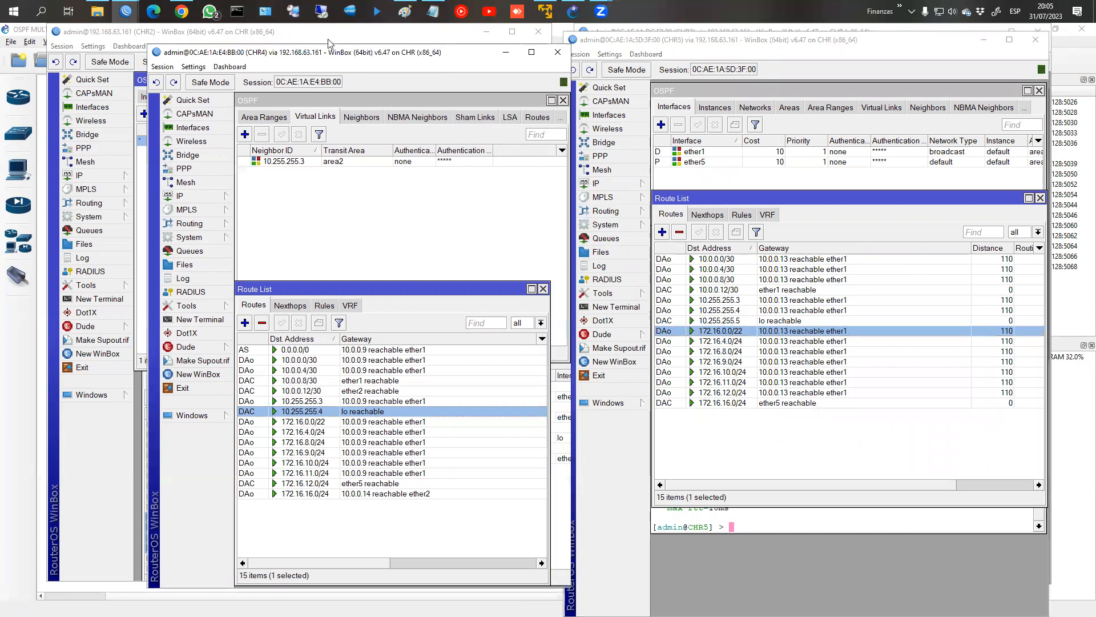
{"action": "left_click_drag", "start_coordinate": [330, 43], "coordinate": [200, 25]}
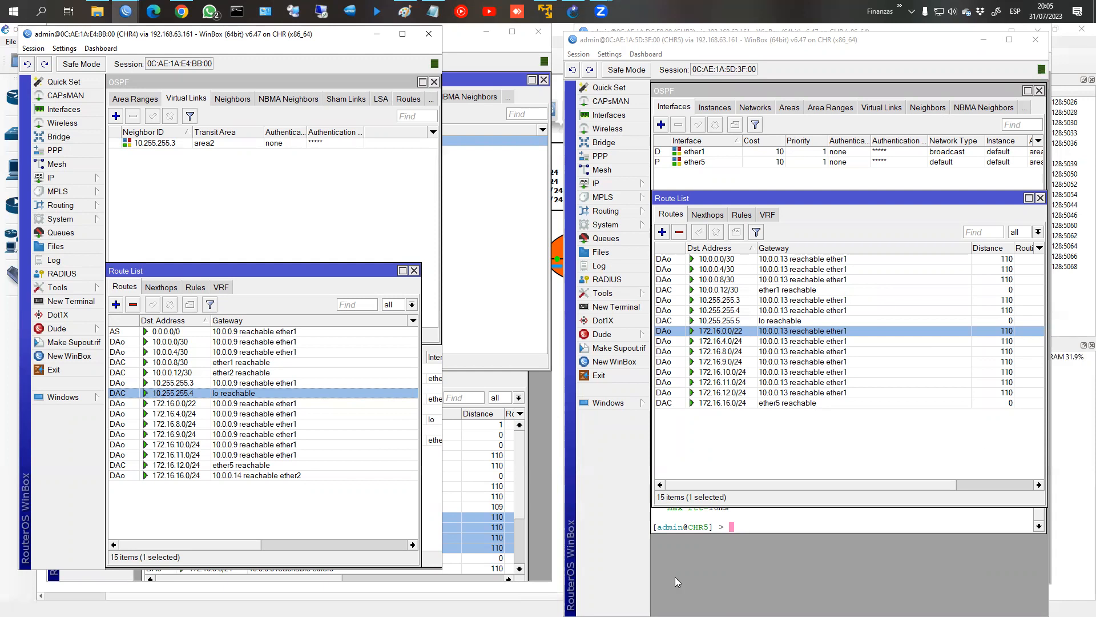
{"action": "left_click", "coordinate": [569, 443]}
{"action": "left_click", "coordinate": [555, 445]}
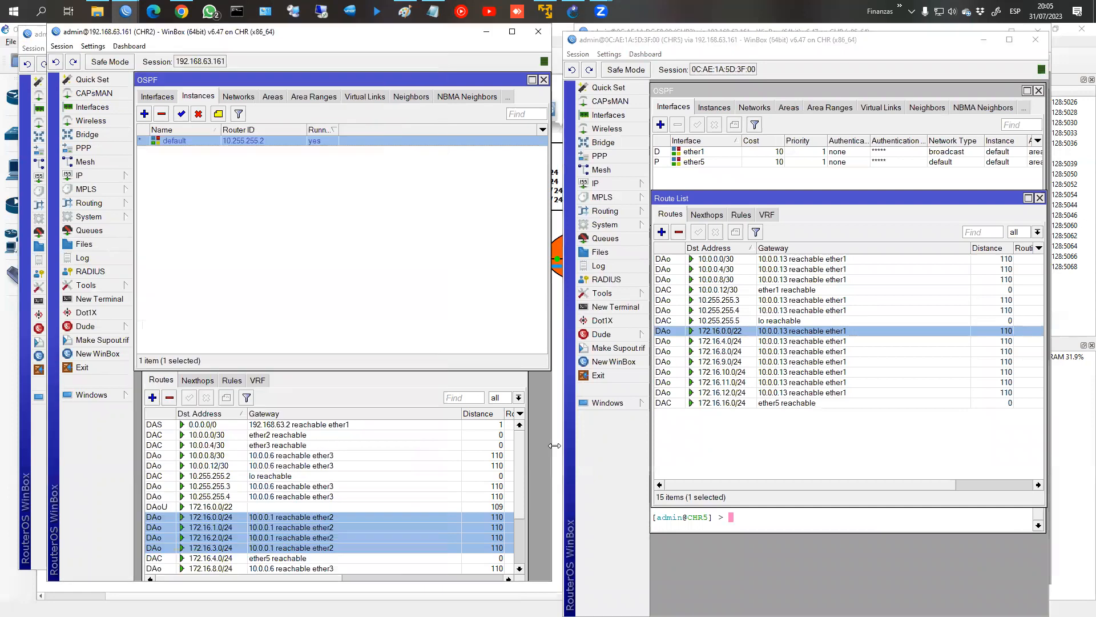
{"action": "left_click", "coordinate": [559, 426]}
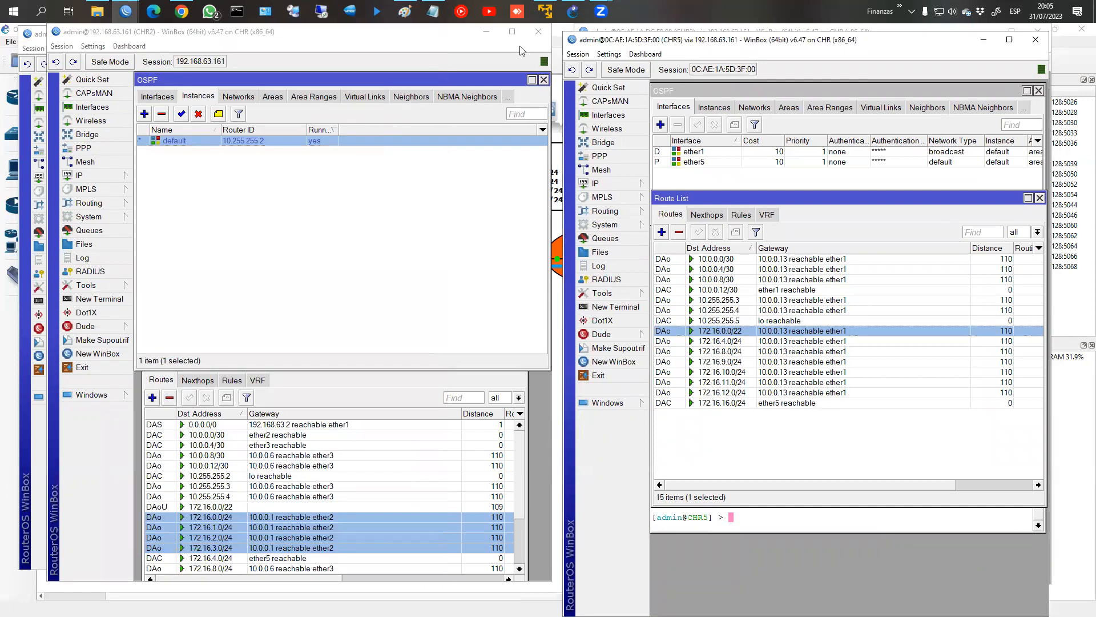
Step: Minimize the other router sessions and move CHR5's aside so the CHR4 to CHR5 link in the topology is uncovered
{"action": "left_click", "coordinate": [485, 36]}
{"action": "left_click", "coordinate": [386, 35]}
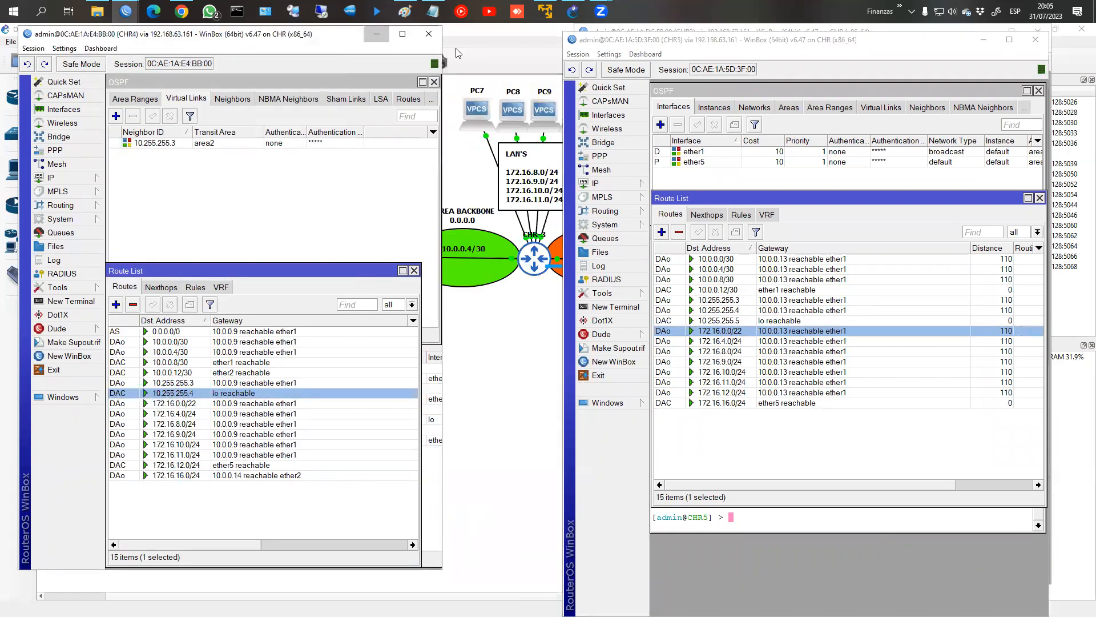
{"action": "left_click_drag", "start_coordinate": [691, 42], "coordinate": [505, 79]}
{"action": "left_click", "coordinate": [828, 72]}
{"action": "left_click_drag", "start_coordinate": [839, 48], "coordinate": [918, 40]}
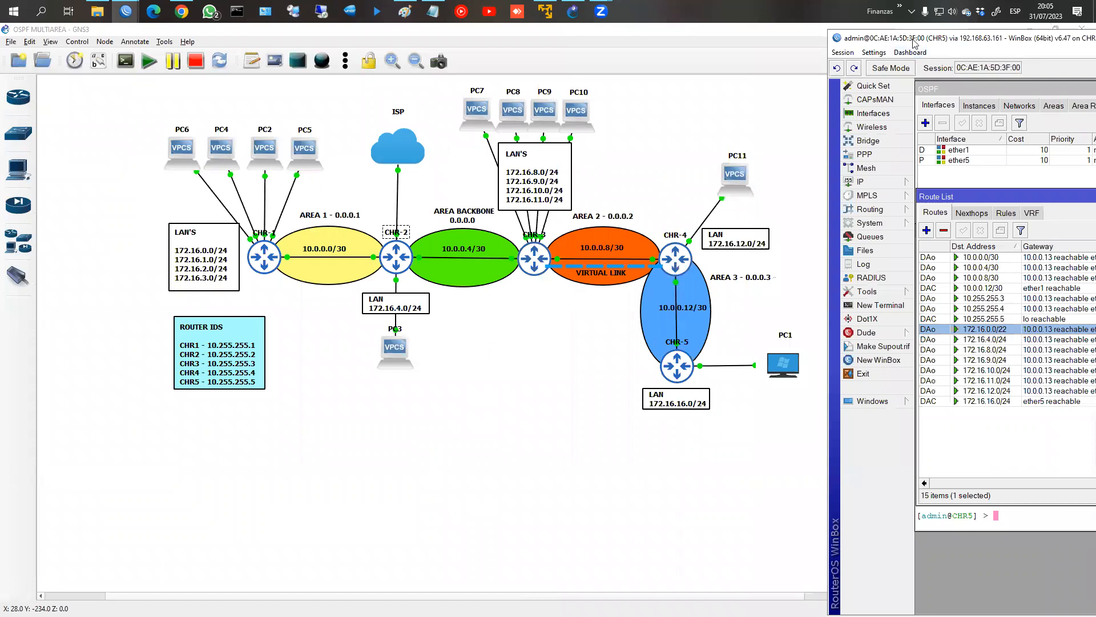
{"action": "left_click_drag", "start_coordinate": [913, 43], "coordinate": [636, 38]}
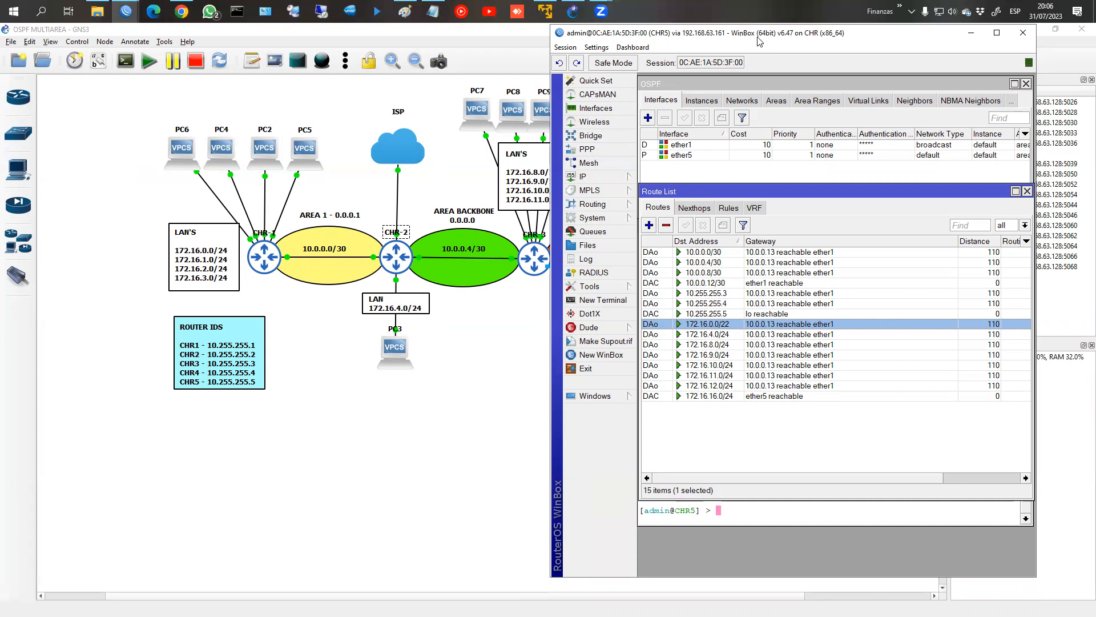
{"action": "left_click_drag", "start_coordinate": [758, 40], "coordinate": [963, 38]}
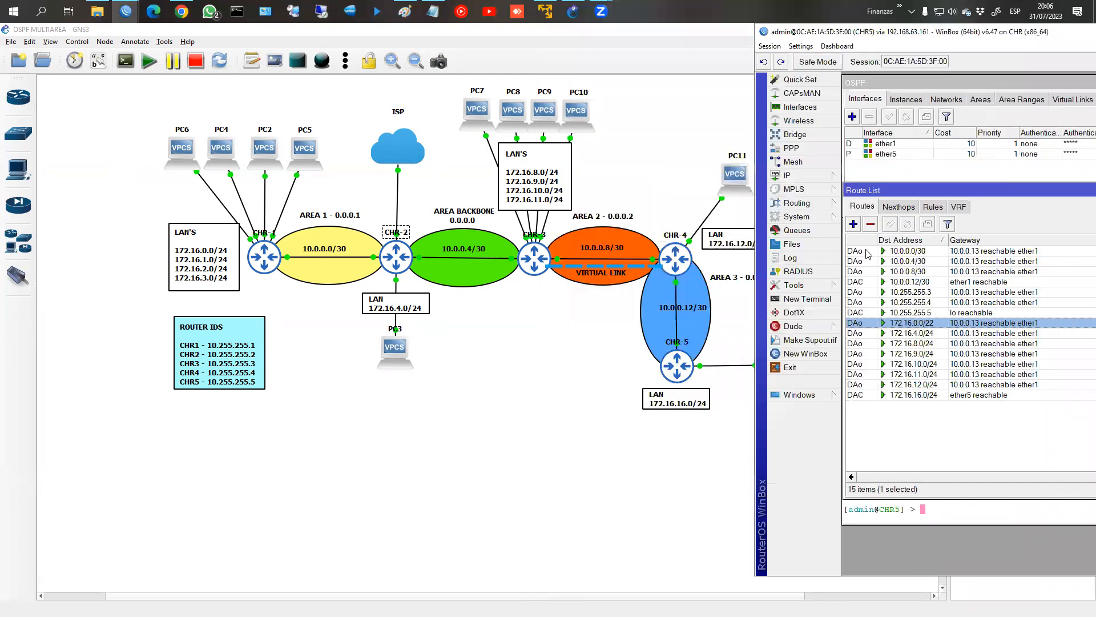
Step: Start a new static route on CHR5 for destination 0.0.0.0/0 with gateway 10.0.12.13
{"action": "left_click", "coordinate": [853, 224]}
{"action": "left_click", "coordinate": [1017, 260]}
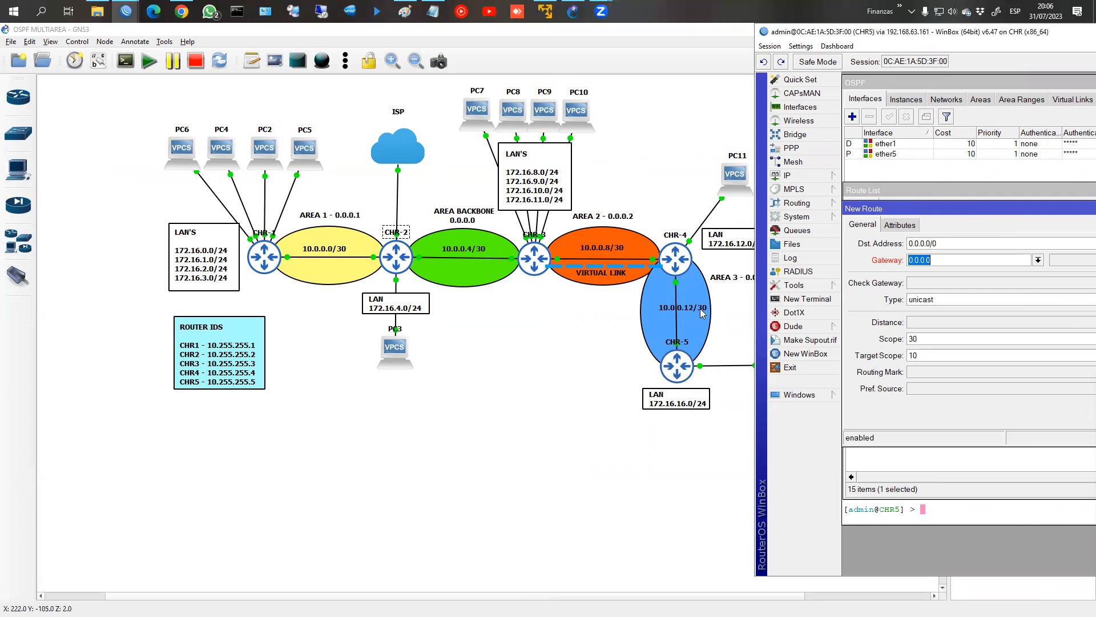
{"action": "type", "text": "10.0.12.13"}
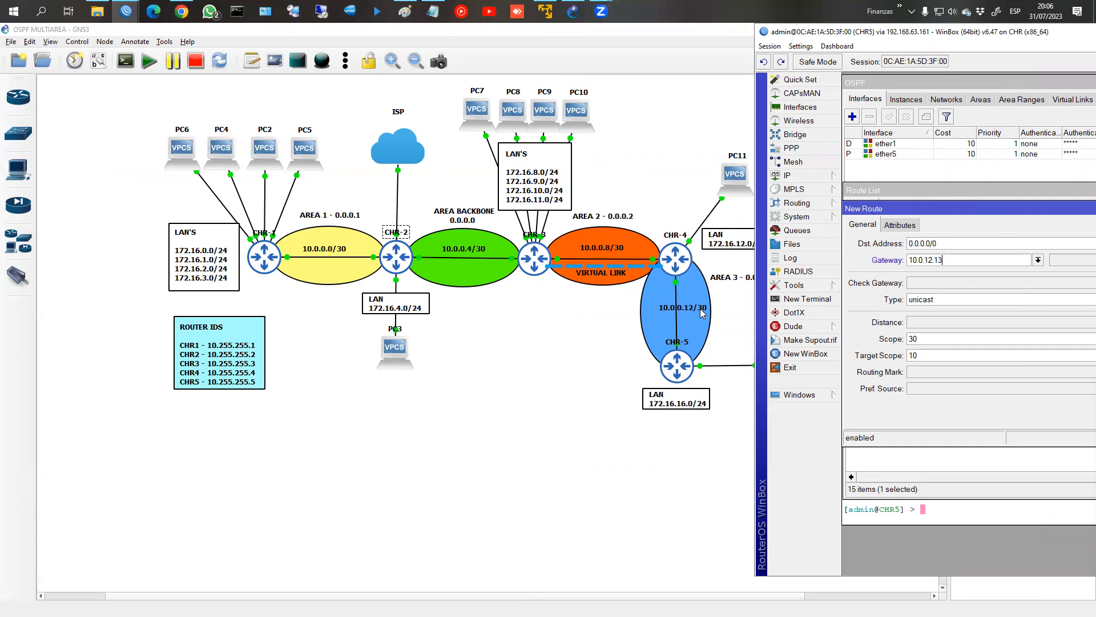
Step: Review CHR5's IP address list for the subnet of its link to CHR4, and close the list
{"action": "left_click", "coordinate": [788, 175]}
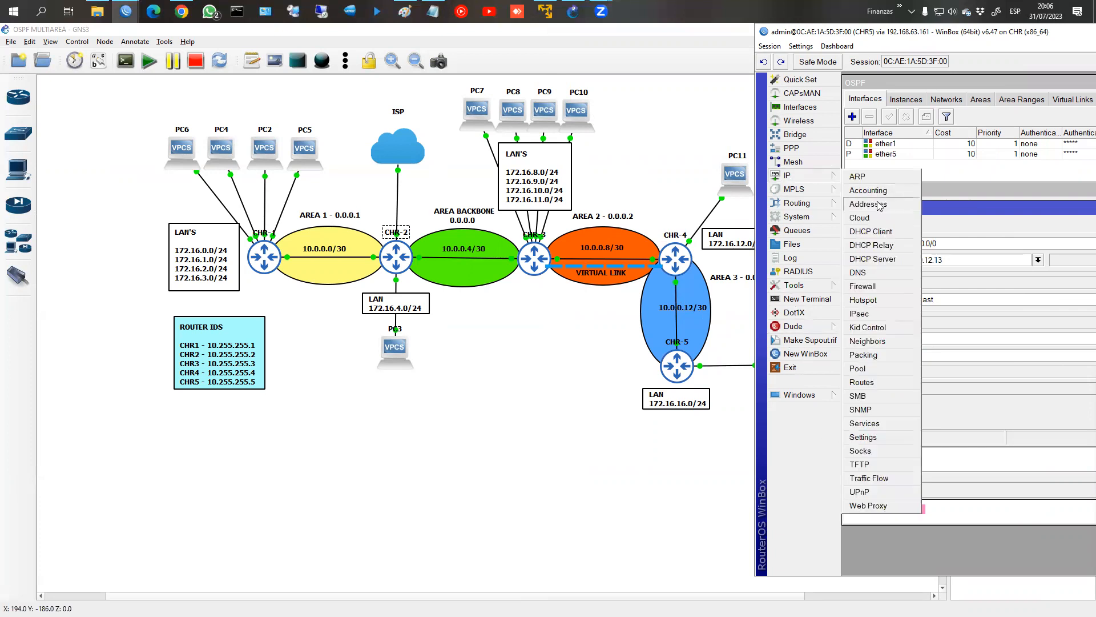
{"action": "left_click", "coordinate": [868, 207]}
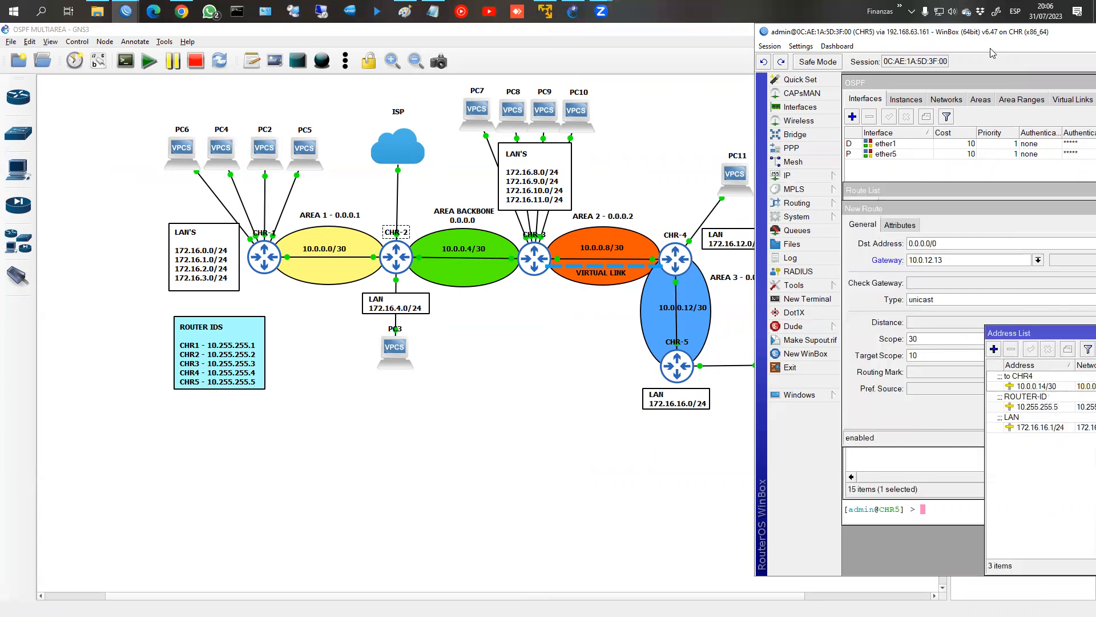
{"action": "left_click_drag", "start_coordinate": [964, 35], "coordinate": [779, 38]}
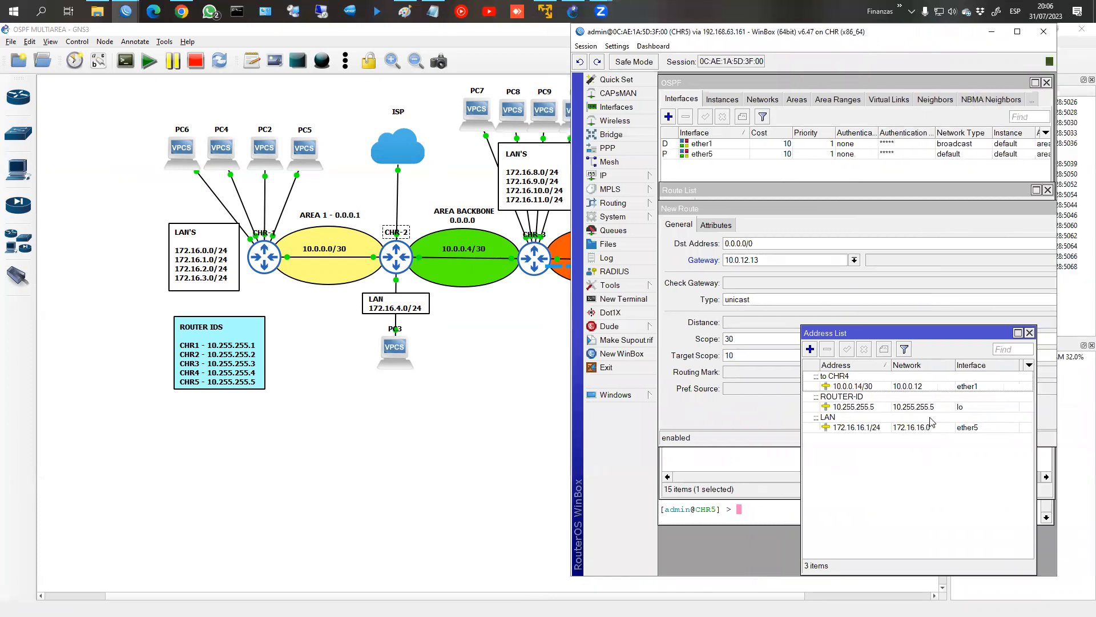
{"action": "left_click", "coordinate": [1025, 333]}
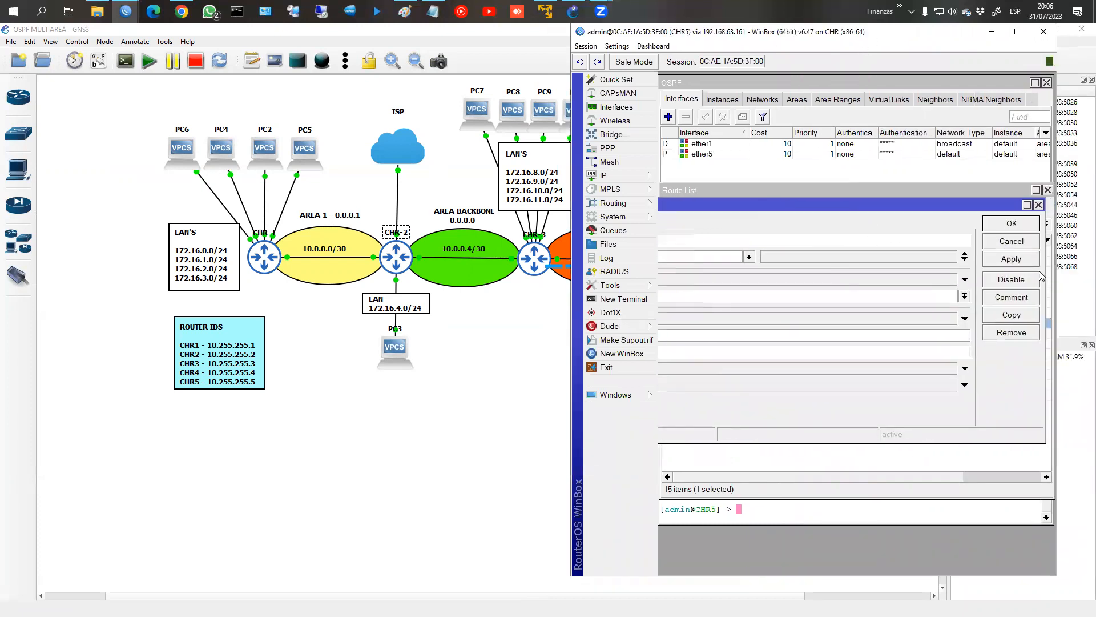
Step: Apply the new default route on CHR5 and close its settings
{"action": "left_click", "coordinate": [1028, 266]}
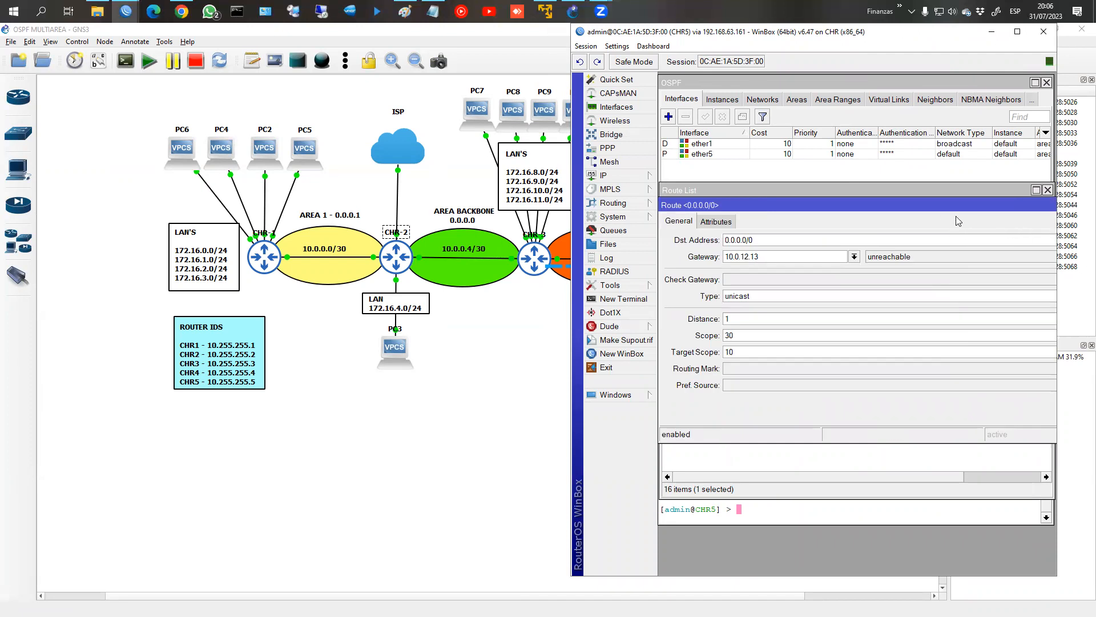
{"action": "left_click_drag", "start_coordinate": [975, 206], "coordinate": [891, 205]}
{"action": "left_click", "coordinate": [1031, 228]}
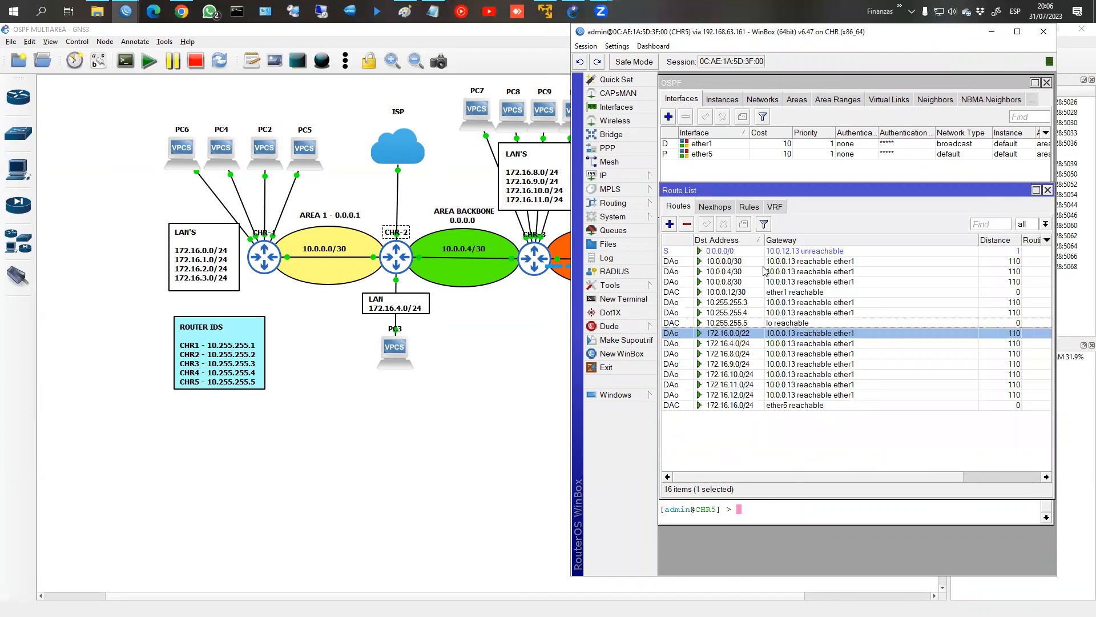
Step: Correct the gateway of CHR5's static default route to 10.0.0.13
{"action": "double_click", "coordinate": [704, 252]}
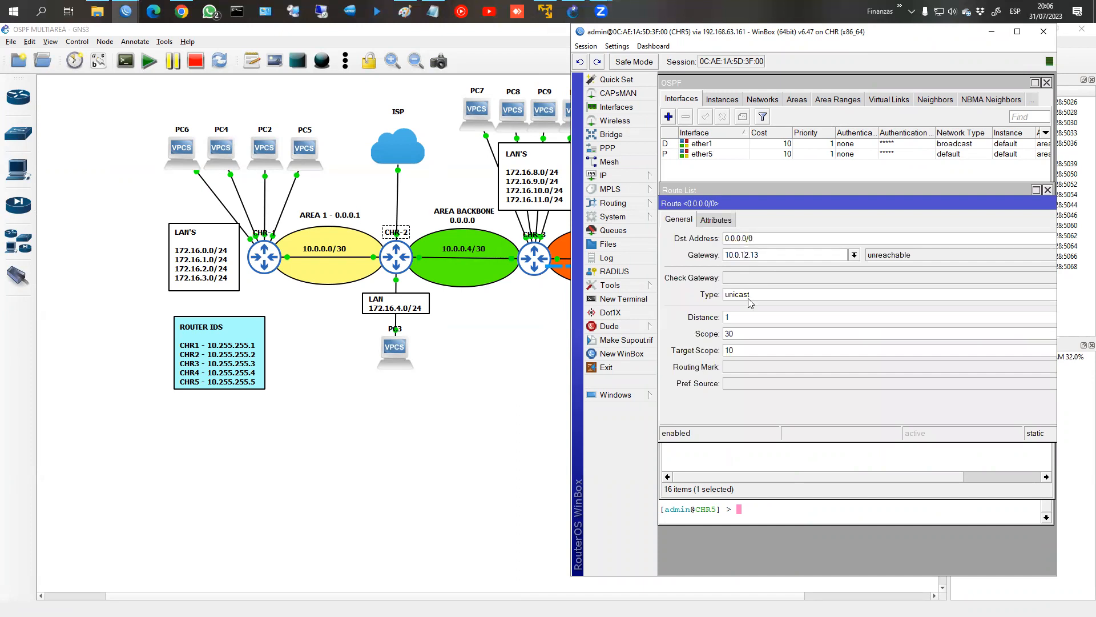
{"action": "left_click_drag", "start_coordinate": [964, 206], "coordinate": [952, 282]}
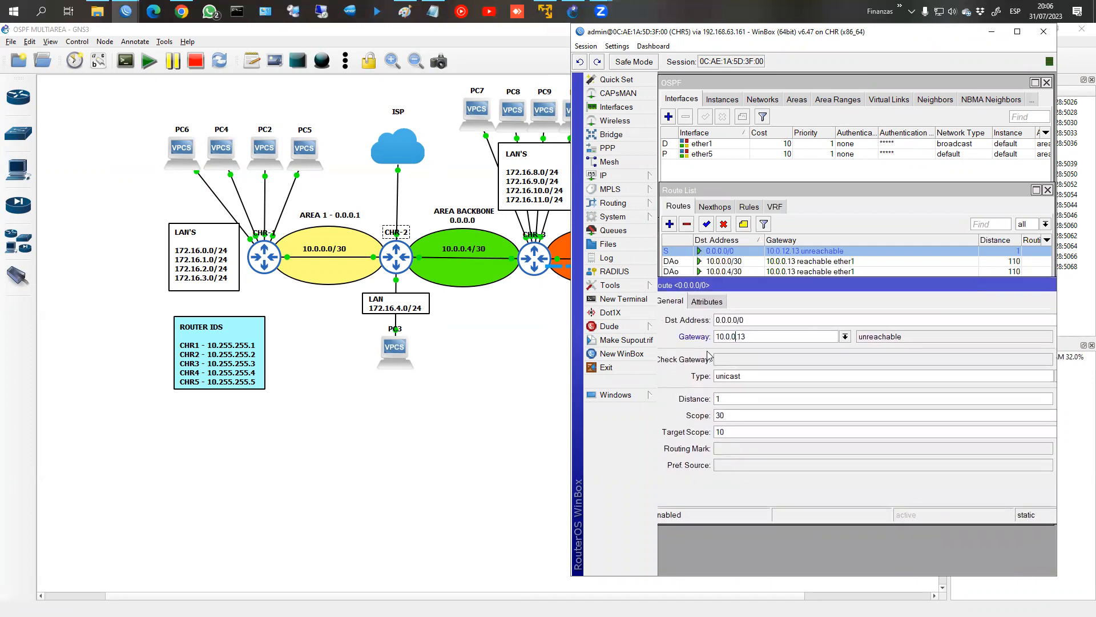
{"action": "left_click_drag", "start_coordinate": [901, 285], "coordinate": [706, 285]}
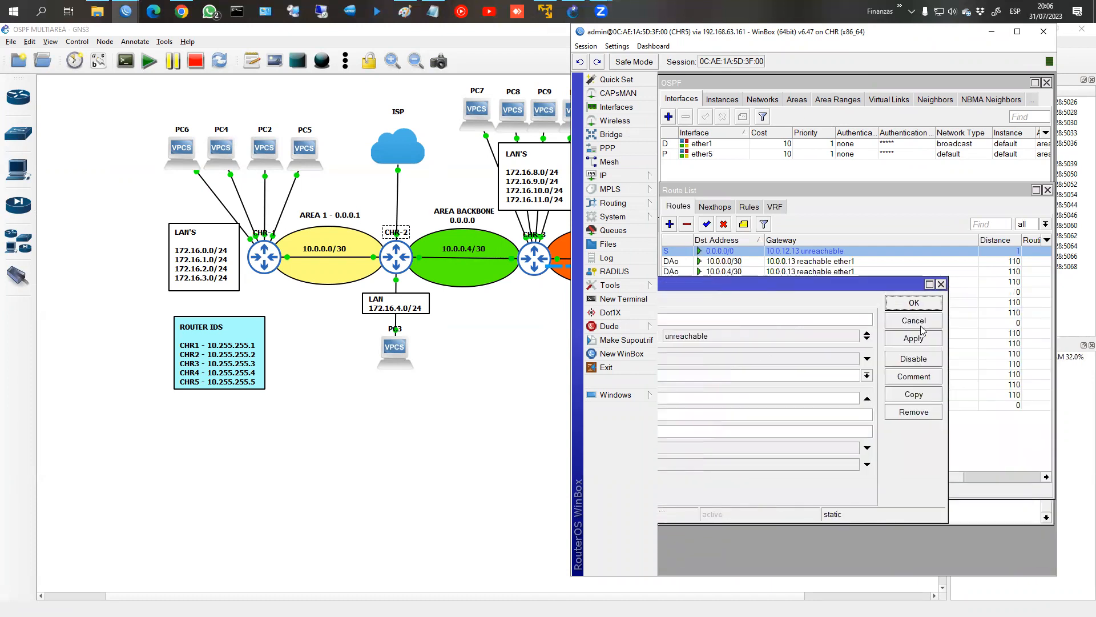
{"action": "left_click", "coordinate": [914, 302]}
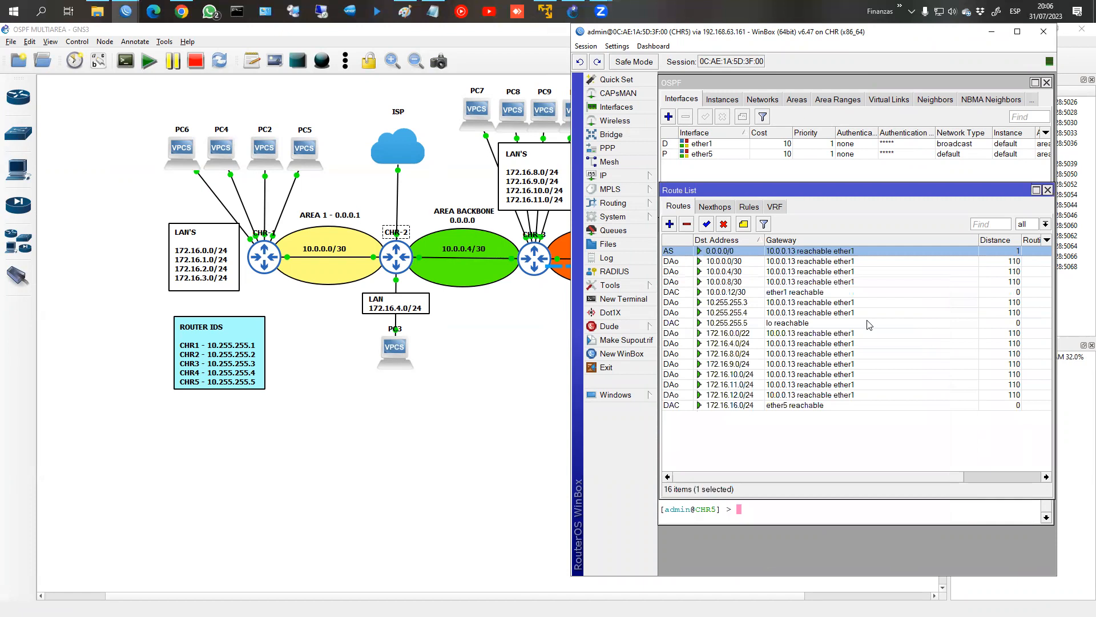
Step: Ping 8.8.8.8 from a new terminal on CHR5 to test internet access, and close the terminal
{"action": "left_click", "coordinate": [638, 301]}
{"action": "type", "text": "ping 8.8.8.8"}
{"action": "key", "text": "Return"}
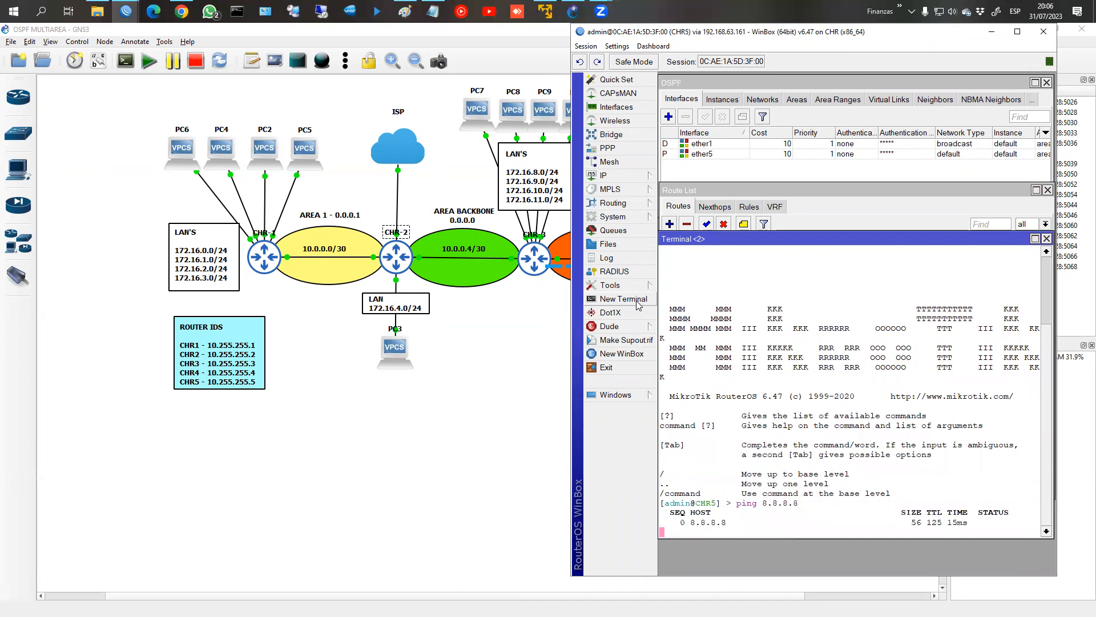
{"action": "left_click", "coordinate": [1047, 238]}
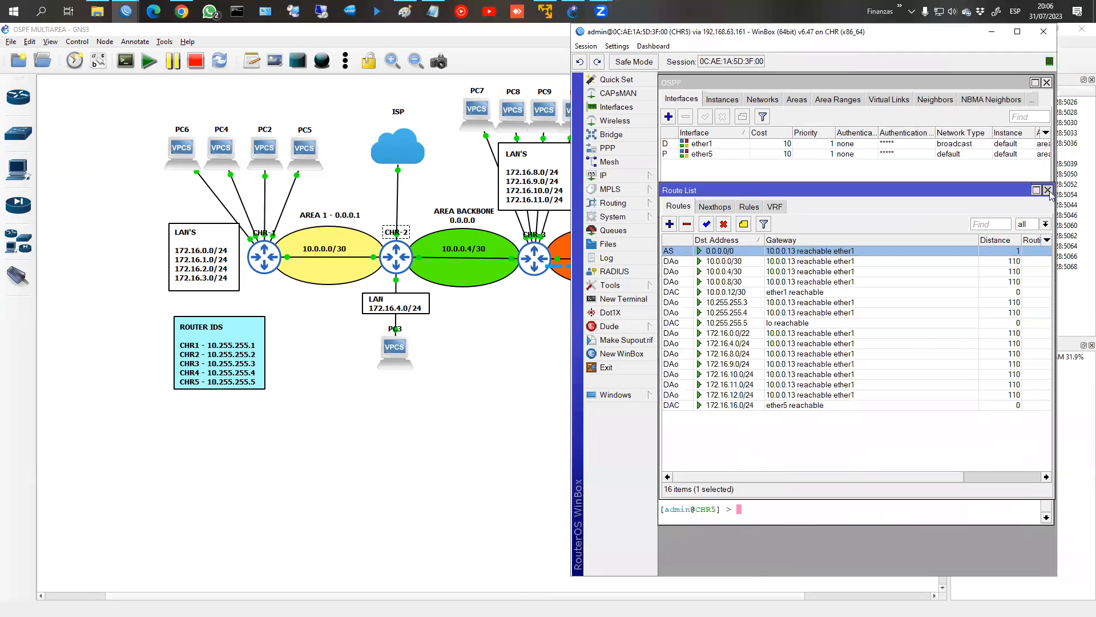
Step: Close CHR5's route list and all open router sessions, including the WinBox login window
{"action": "left_click", "coordinate": [1048, 190]}
{"action": "left_click", "coordinate": [1044, 31]}
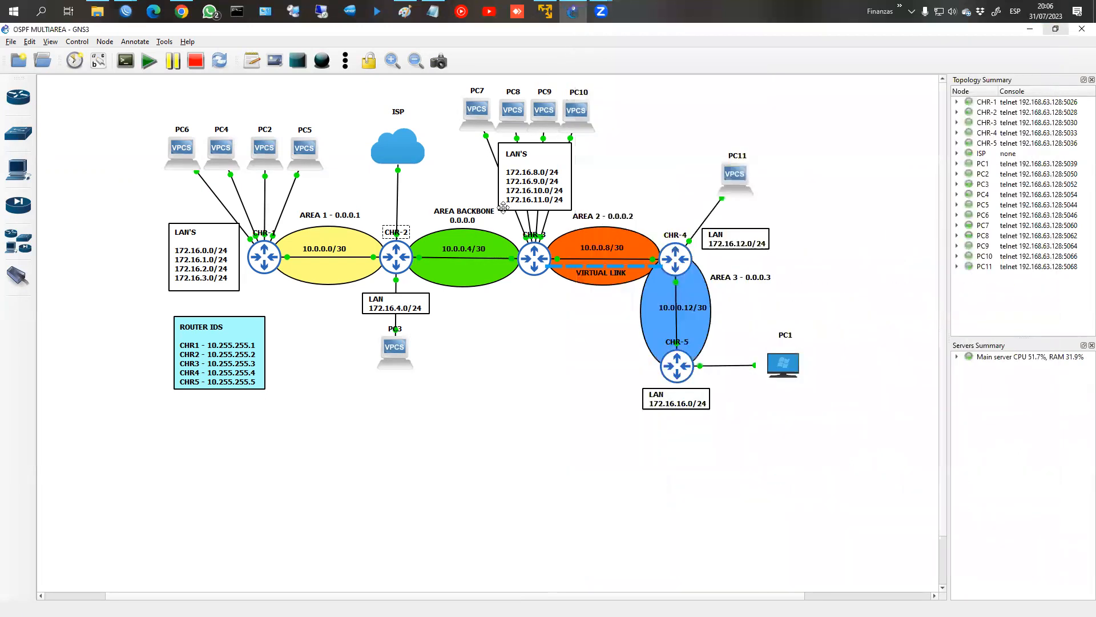
{"action": "mouse_move", "coordinate": [126, 11]}
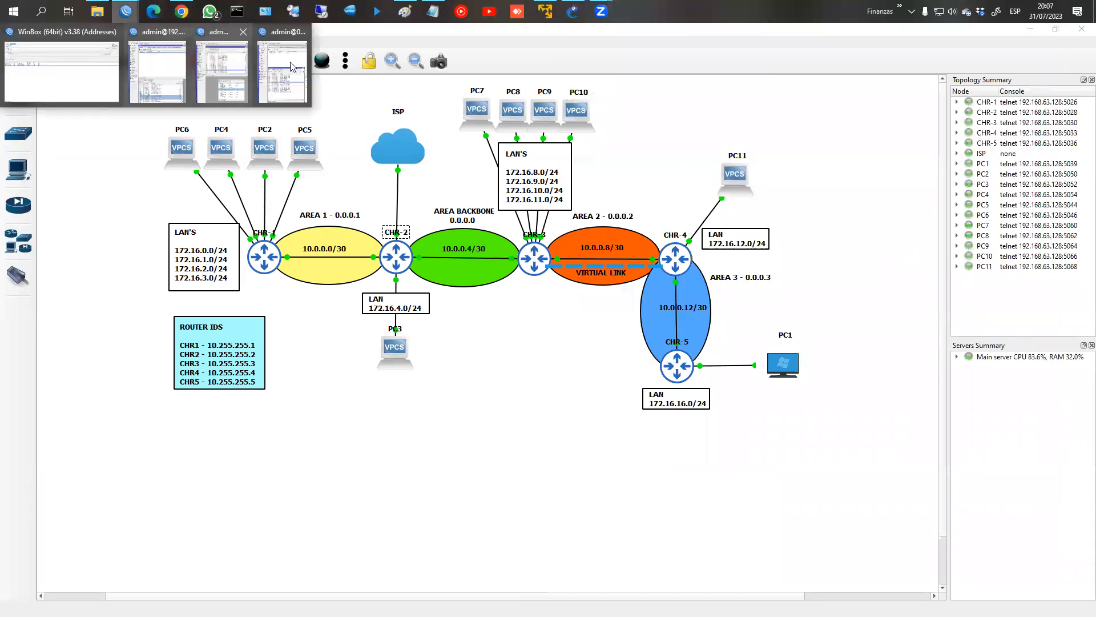
{"action": "left_click", "coordinate": [304, 31]}
{"action": "left_click", "coordinate": [249, 33]}
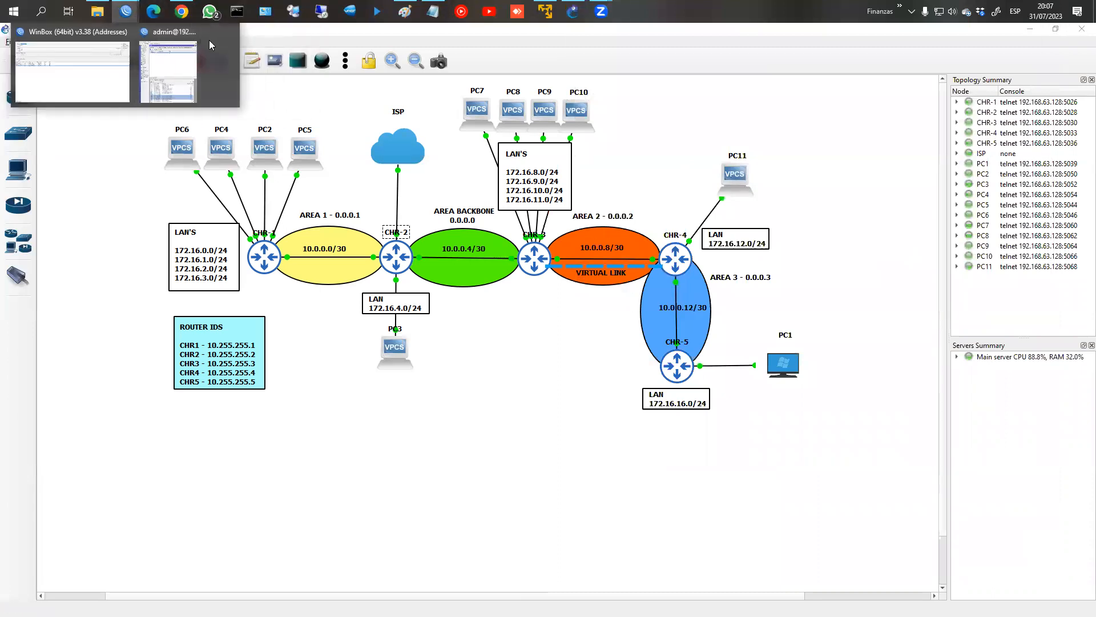
{"action": "left_click", "coordinate": [216, 31]}
{"action": "left_click", "coordinate": [174, 32]}
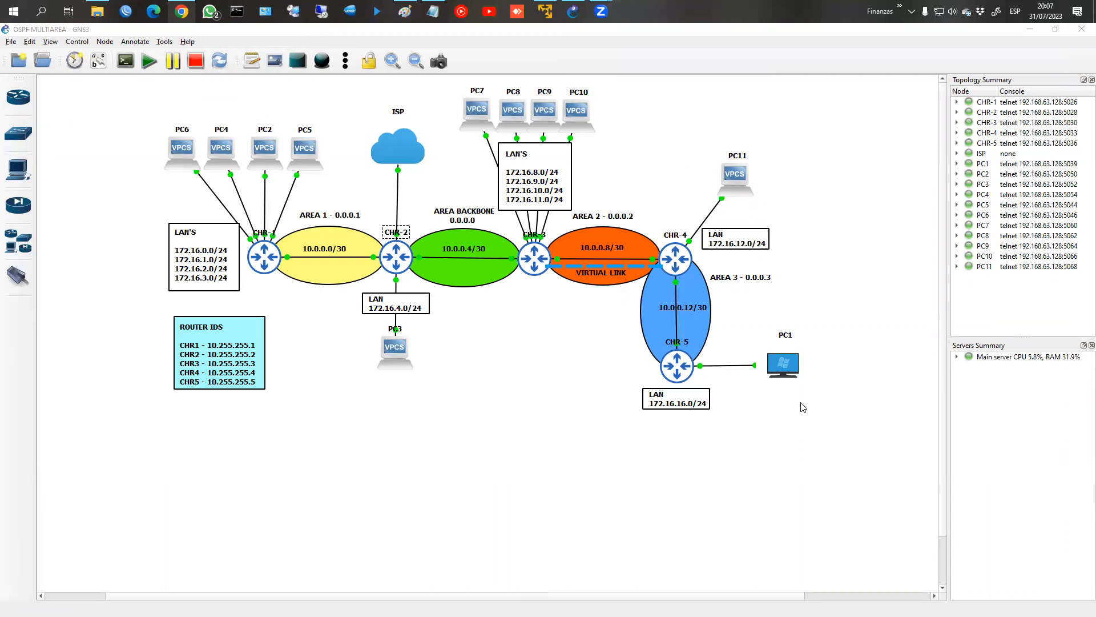
Step: Open a blank Notepad window and hand-draw the heading L2 with a circled router symbol below it
{"action": "left_click", "coordinate": [433, 12]}
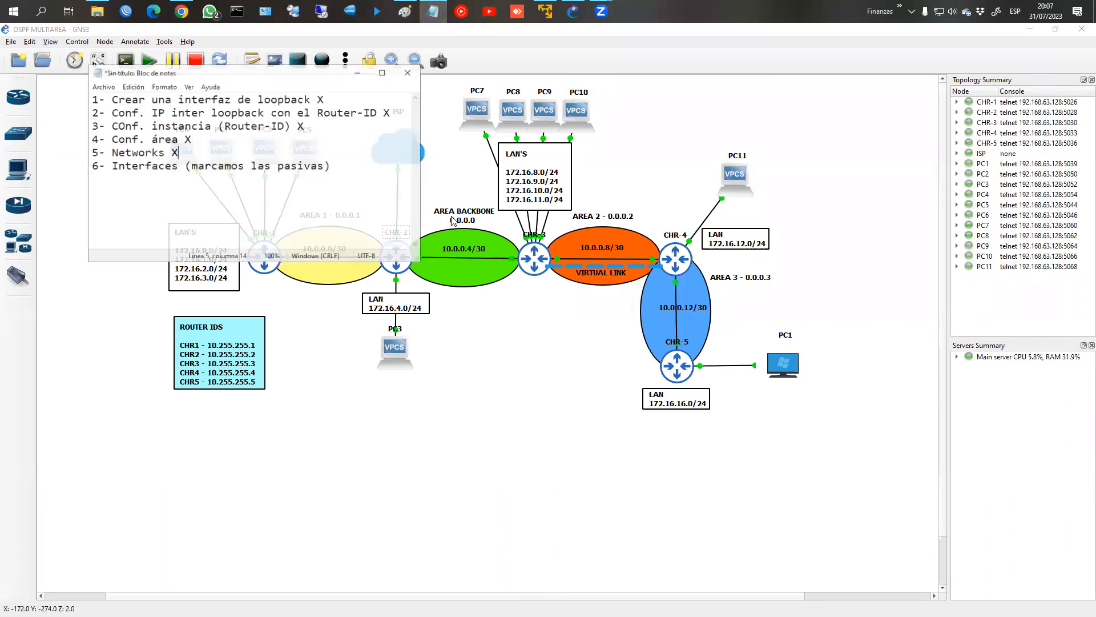
{"action": "left_click", "coordinate": [433, 11]}
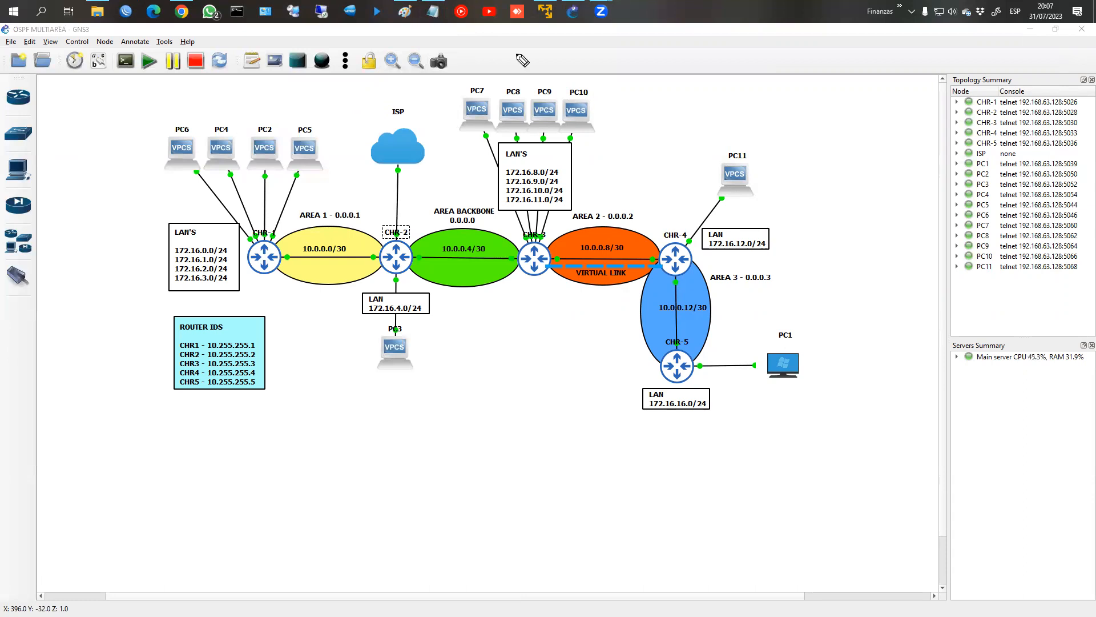
{"action": "left_click", "coordinate": [433, 12]}
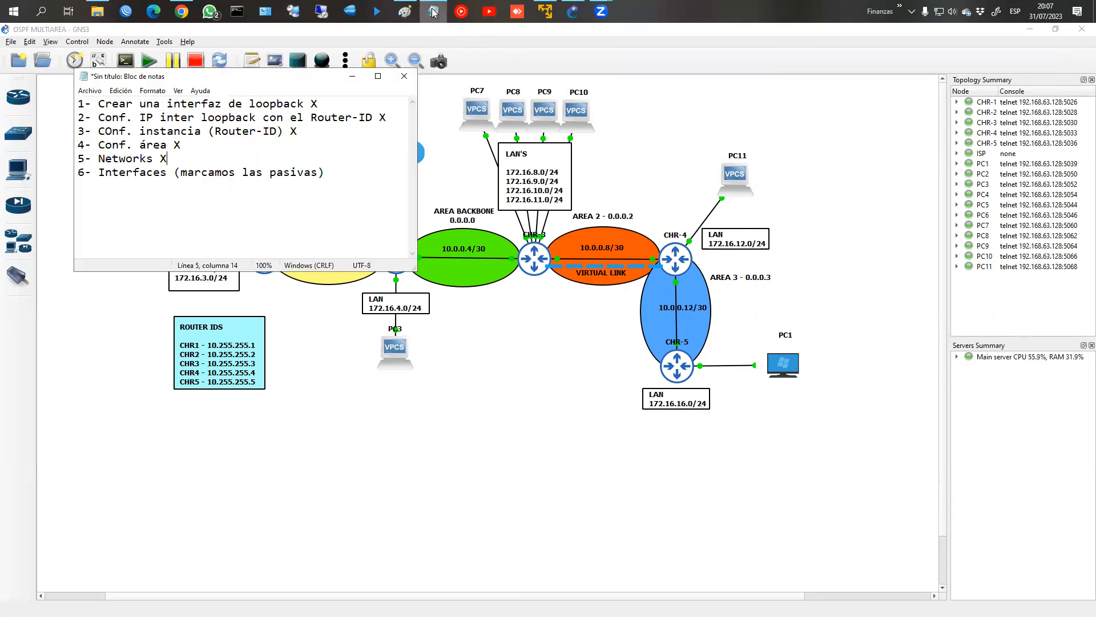
{"action": "middle_click", "coordinate": [433, 13]}
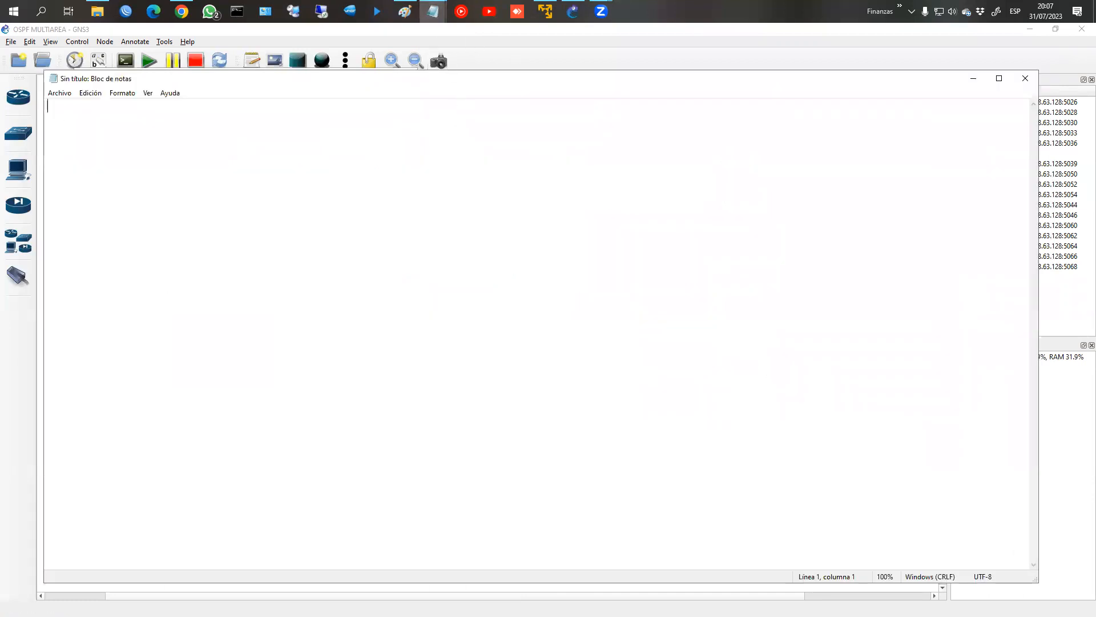
{"action": "left_click_drag", "start_coordinate": [459, 120], "coordinate": [484, 157]}
{"action": "left_click_drag", "start_coordinate": [489, 137], "coordinate": [523, 148]}
{"action": "left_click_drag", "start_coordinate": [453, 205], "coordinate": [454, 246]}
{"action": "left_click_drag", "start_coordinate": [471, 216], "coordinate": [472, 235]}
{"action": "left_click_drag", "start_coordinate": [485, 216], "coordinate": [478, 235]}
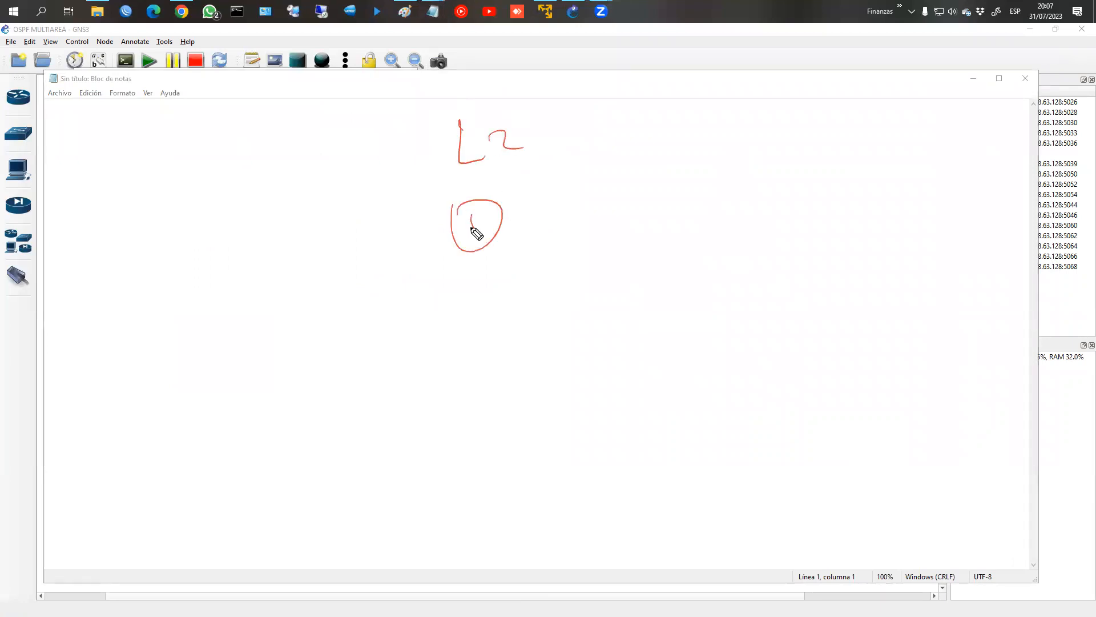
Step: Draw six antenna towers spread around the area below the circled router in the L2 sketch
{"action": "left_click_drag", "start_coordinate": [321, 355], "coordinate": [344, 357]}
{"action": "left_click_drag", "start_coordinate": [325, 330], "coordinate": [345, 331]}
{"action": "mouse_move", "coordinate": [608, 332]}
{"action": "left_mouse_down"}
{"action": "mouse_move", "coordinate": [629, 327]}
{"action": "mouse_move", "coordinate": [626, 316]}
{"action": "left_mouse_up"}
{"action": "left_click_drag", "start_coordinate": [379, 519], "coordinate": [408, 523]}
{"action": "mouse_move", "coordinate": [561, 450]}
{"action": "left_mouse_down"}
{"action": "mouse_move", "coordinate": [586, 508]}
{"action": "mouse_move", "coordinate": [614, 509]}
{"action": "mouse_move", "coordinate": [591, 492]}
{"action": "left_mouse_up"}
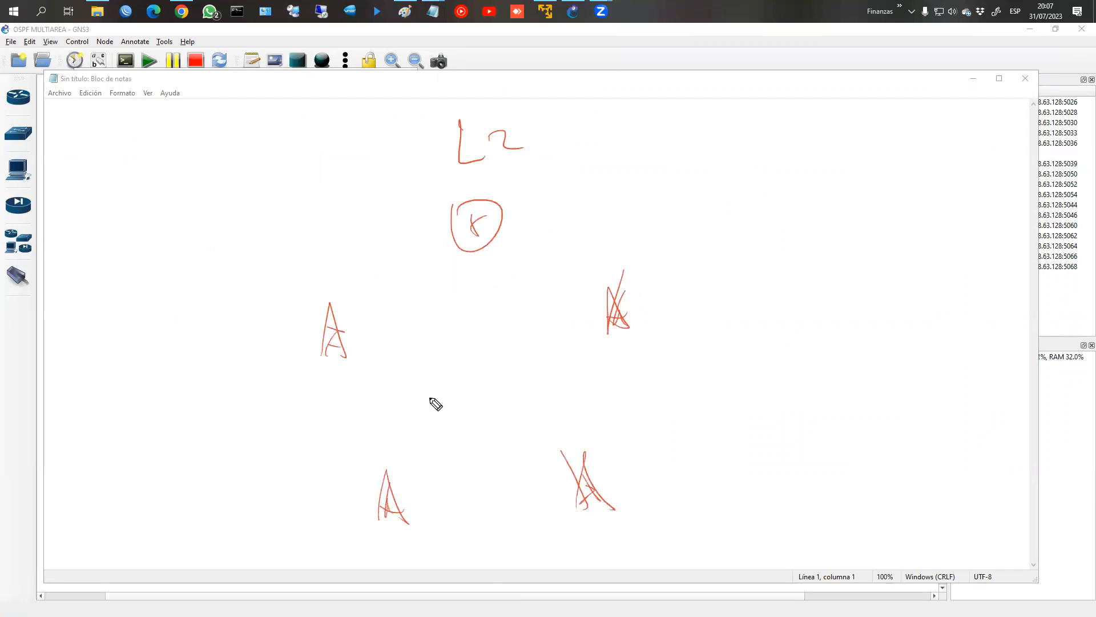
{"action": "mouse_move", "coordinate": [154, 508]}
{"action": "left_mouse_down"}
{"action": "mouse_move", "coordinate": [189, 508]}
{"action": "mouse_move", "coordinate": [187, 498]}
{"action": "left_mouse_up"}
{"action": "left_click_drag", "start_coordinate": [165, 506], "coordinate": [161, 481]}
{"action": "mouse_move", "coordinate": [724, 417]}
{"action": "left_mouse_down"}
{"action": "mouse_move", "coordinate": [748, 417]}
{"action": "mouse_move", "coordinate": [739, 411]}
{"action": "left_mouse_up"}
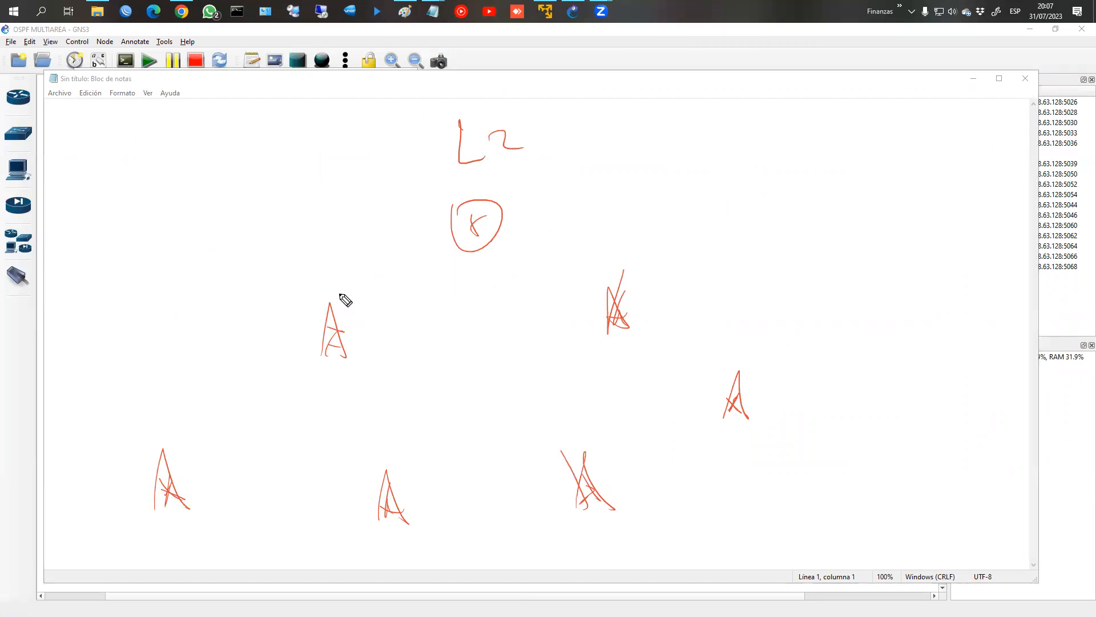
Step: Cross the central router, add circled routers to the two upper towers, and write VLANs beside the outermost lower tower
{"action": "mouse_move", "coordinate": [458, 215]}
{"action": "left_mouse_down"}
{"action": "mouse_move", "coordinate": [483, 238]}
{"action": "mouse_move", "coordinate": [460, 239]}
{"action": "left_mouse_up"}
{"action": "mouse_move", "coordinate": [321, 281]}
{"action": "left_mouse_down"}
{"action": "mouse_move", "coordinate": [334, 266]}
{"action": "mouse_move", "coordinate": [322, 293]}
{"action": "left_mouse_up"}
{"action": "left_click_drag", "start_coordinate": [329, 284], "coordinate": [337, 299]}
{"action": "left_click_drag", "start_coordinate": [346, 278], "coordinate": [326, 294]}
{"action": "mouse_move", "coordinate": [625, 279]}
{"action": "left_mouse_down"}
{"action": "mouse_move", "coordinate": [628, 292]}
{"action": "mouse_move", "coordinate": [633, 268]}
{"action": "left_mouse_up"}
{"action": "left_click_drag", "start_coordinate": [638, 287], "coordinate": [648, 282]}
{"action": "mouse_move", "coordinate": [755, 375]}
{"action": "left_mouse_down"}
{"action": "mouse_move", "coordinate": [790, 418]}
{"action": "mouse_move", "coordinate": [822, 399]}
{"action": "mouse_move", "coordinate": [847, 422]}
{"action": "left_mouse_up"}
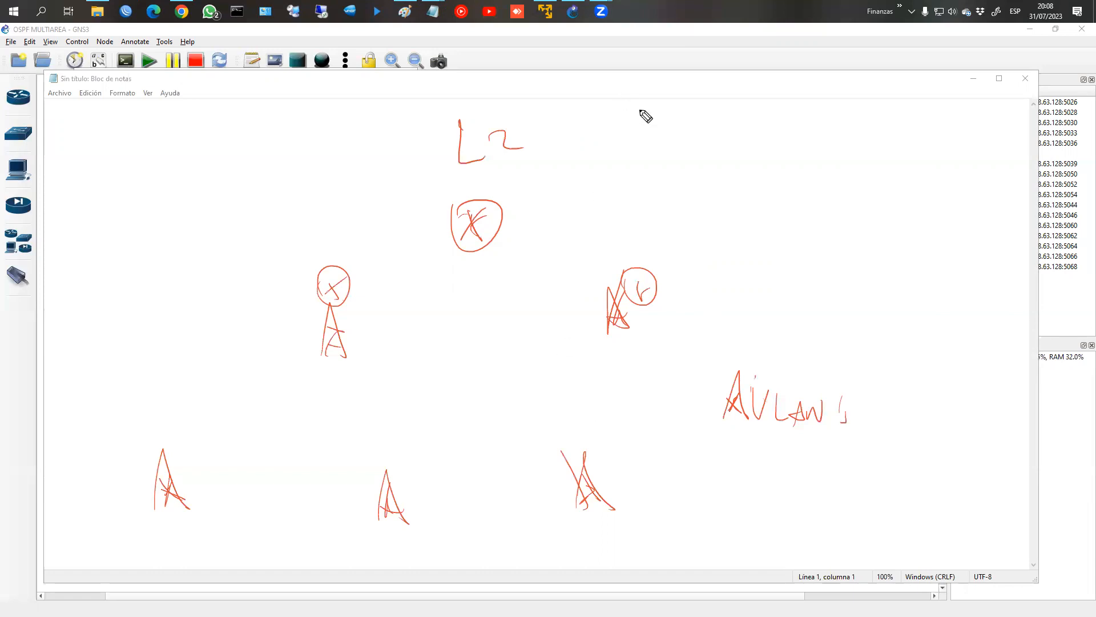
Step: Write PPPoE beside the L2 heading, with an arrow down to a circled VLAN label
{"action": "mouse_move", "coordinate": [647, 105]}
{"action": "left_mouse_down"}
{"action": "mouse_move", "coordinate": [666, 129]}
{"action": "mouse_move", "coordinate": [702, 137]}
{"action": "mouse_move", "coordinate": [717, 232]}
{"action": "mouse_move", "coordinate": [732, 224]}
{"action": "mouse_move", "coordinate": [742, 243]}
{"action": "left_mouse_up"}
{"action": "left_click_drag", "start_coordinate": [745, 244], "coordinate": [755, 242]}
{"action": "left_click_drag", "start_coordinate": [755, 244], "coordinate": [764, 230]}
{"action": "mouse_move", "coordinate": [702, 211]}
{"action": "left_mouse_down"}
{"action": "mouse_move", "coordinate": [782, 252]}
{"action": "mouse_move", "coordinate": [706, 252]}
{"action": "left_mouse_up"}
{"action": "left_click_drag", "start_coordinate": [690, 313], "coordinate": [675, 327]}
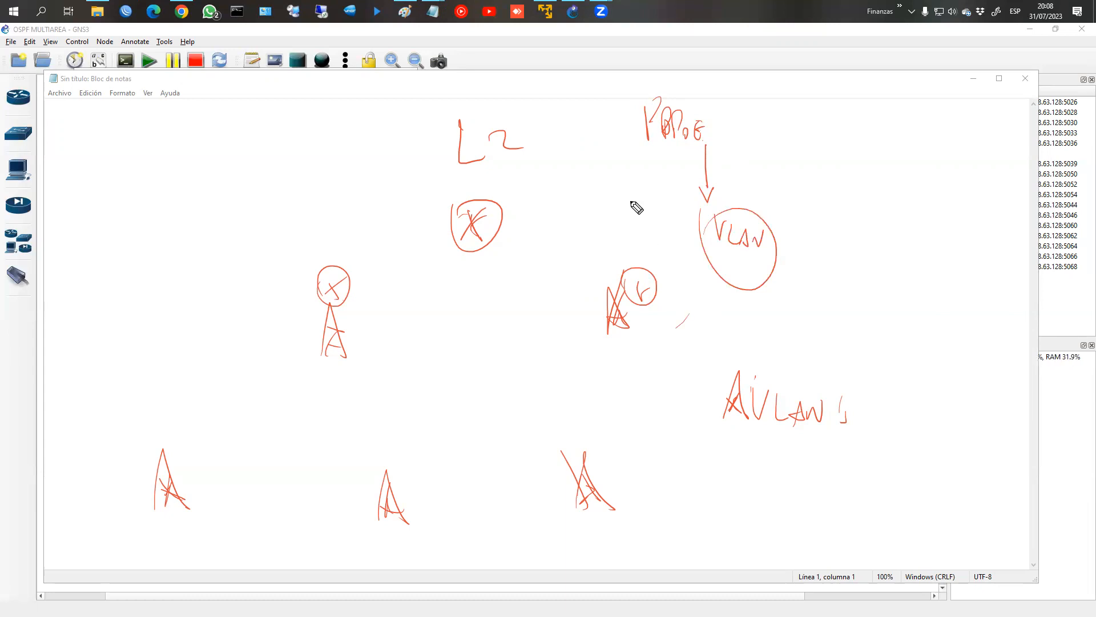
Step: Close the blank note, erase the hand-drawn annotations, and return to the GNS3 topology
{"action": "left_click", "coordinate": [1025, 82]}
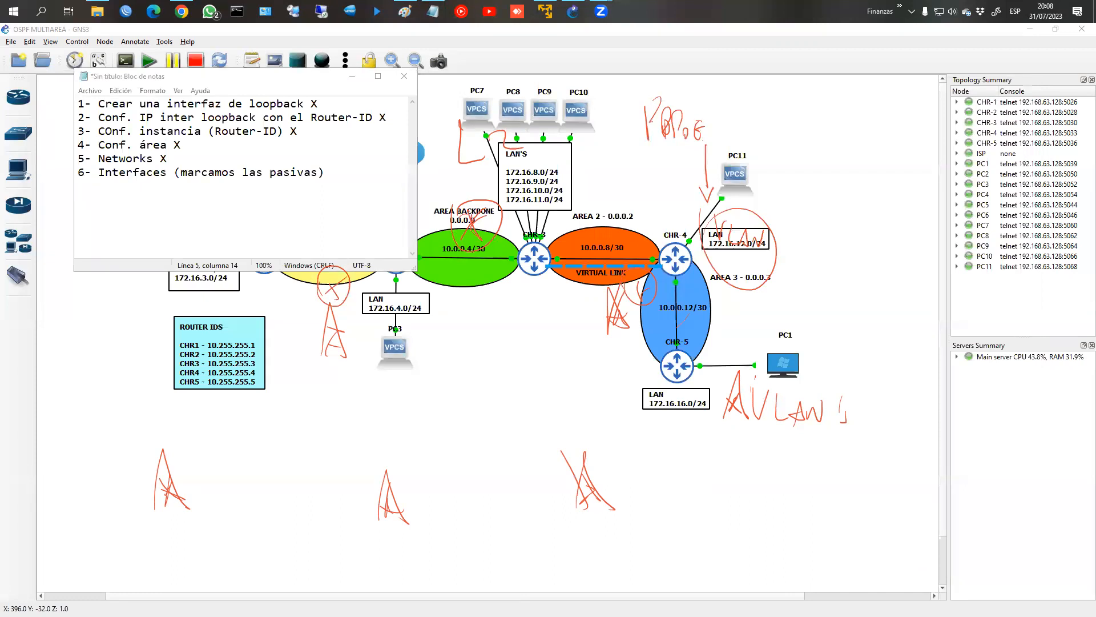
{"action": "key", "text": "Escape"}
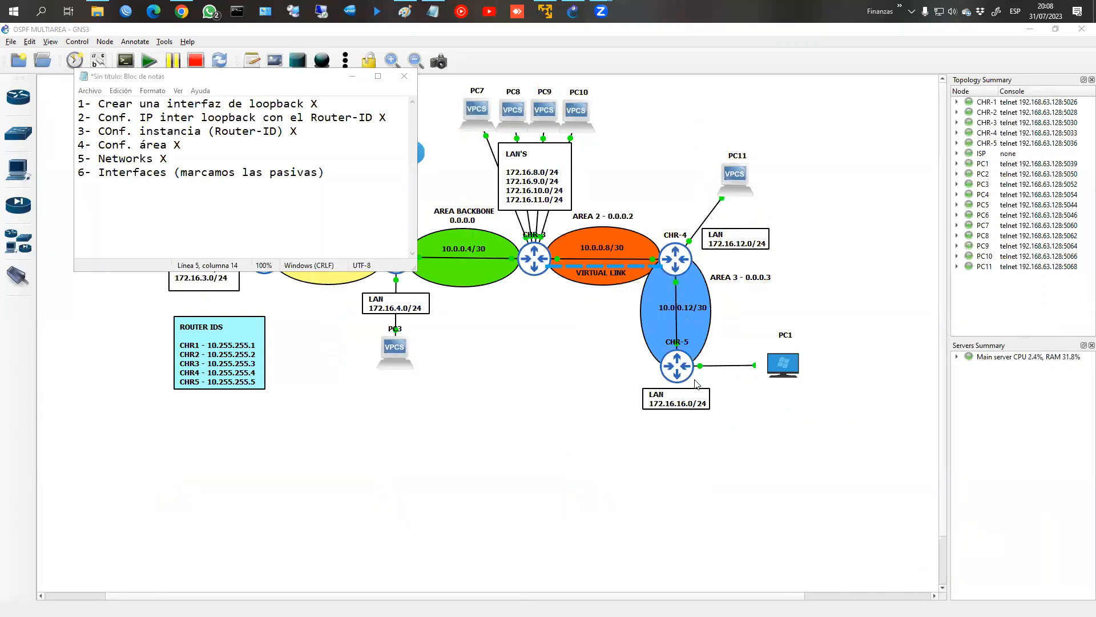
{"action": "left_click", "coordinate": [492, 278]}
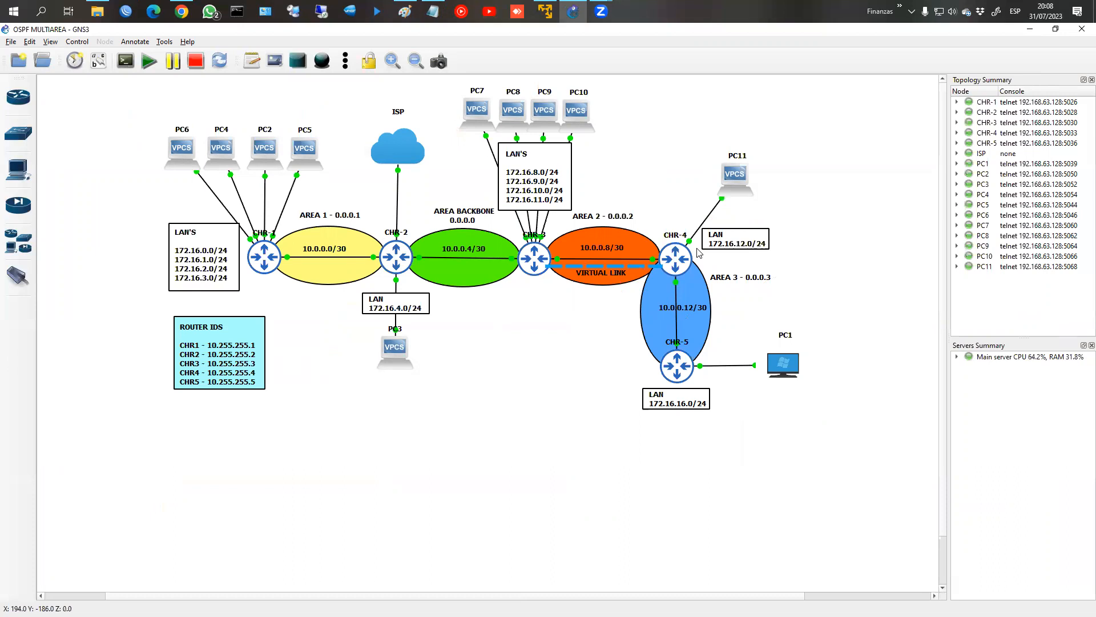
Step: Open the OSPF MA V7 project from the projects library and start all of its nodes
{"action": "mouse_move", "coordinate": [399, 371]}
{"action": "left_click", "coordinate": [53, 61]}
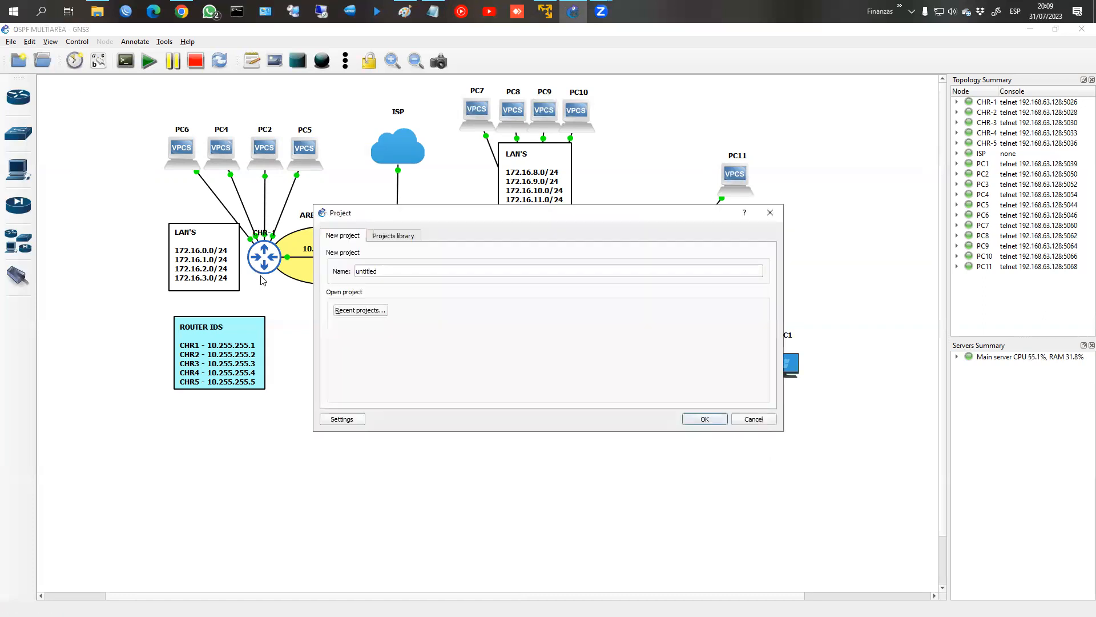
{"action": "left_click", "coordinate": [391, 238]}
{"action": "scroll", "coordinate": [396, 286], "scroll_direction": "down", "scroll_amount": 5}
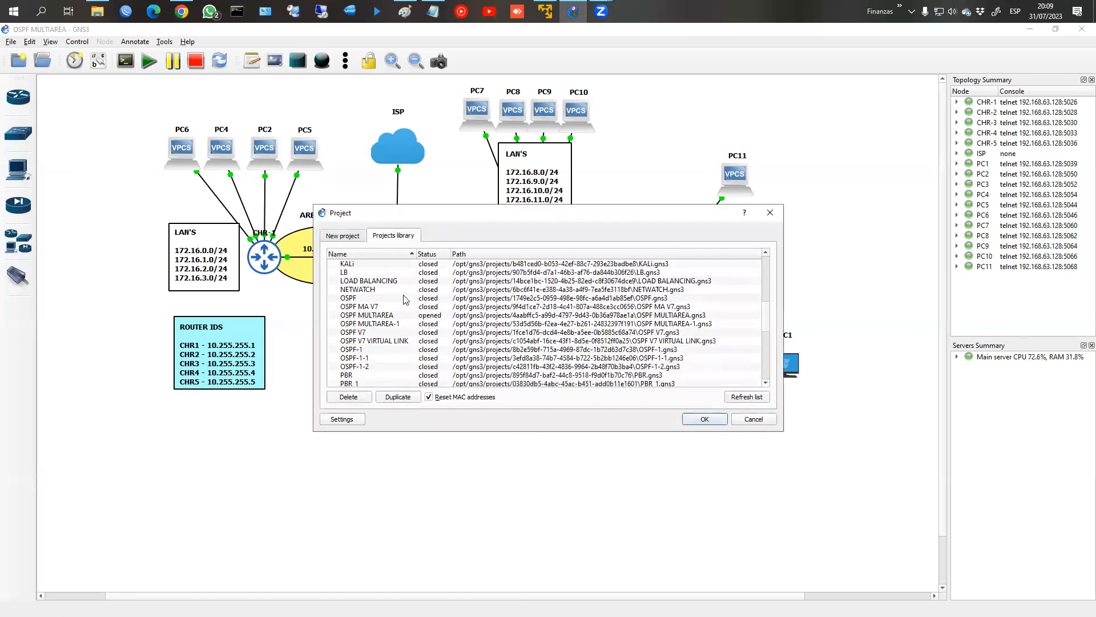
{"action": "left_click", "coordinate": [387, 333]}
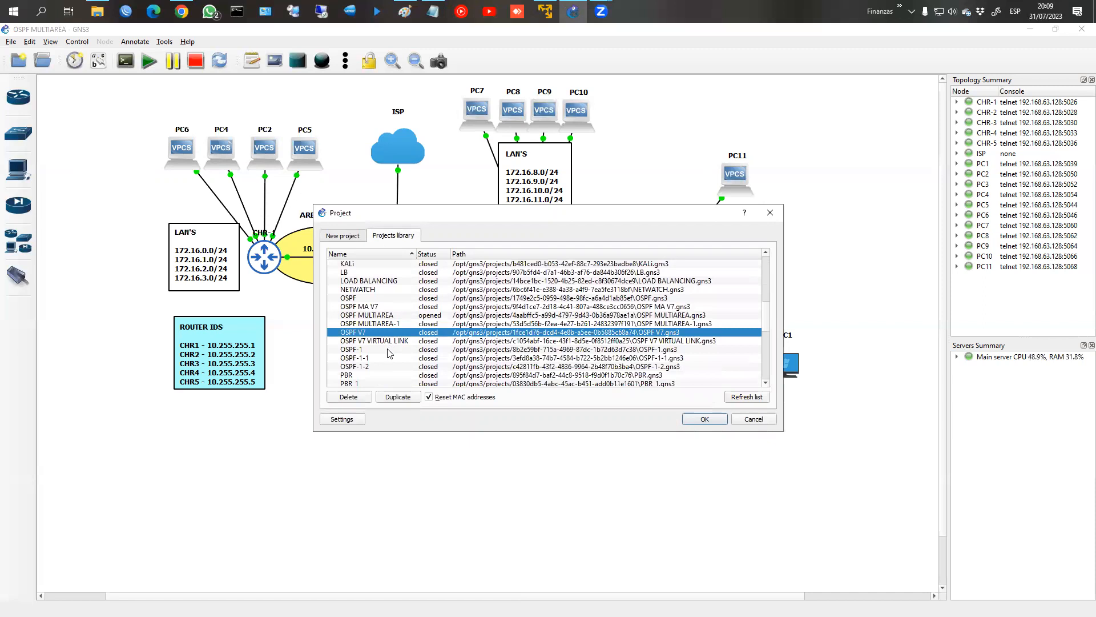
{"action": "left_click", "coordinate": [378, 308]}
{"action": "left_click", "coordinate": [708, 419]}
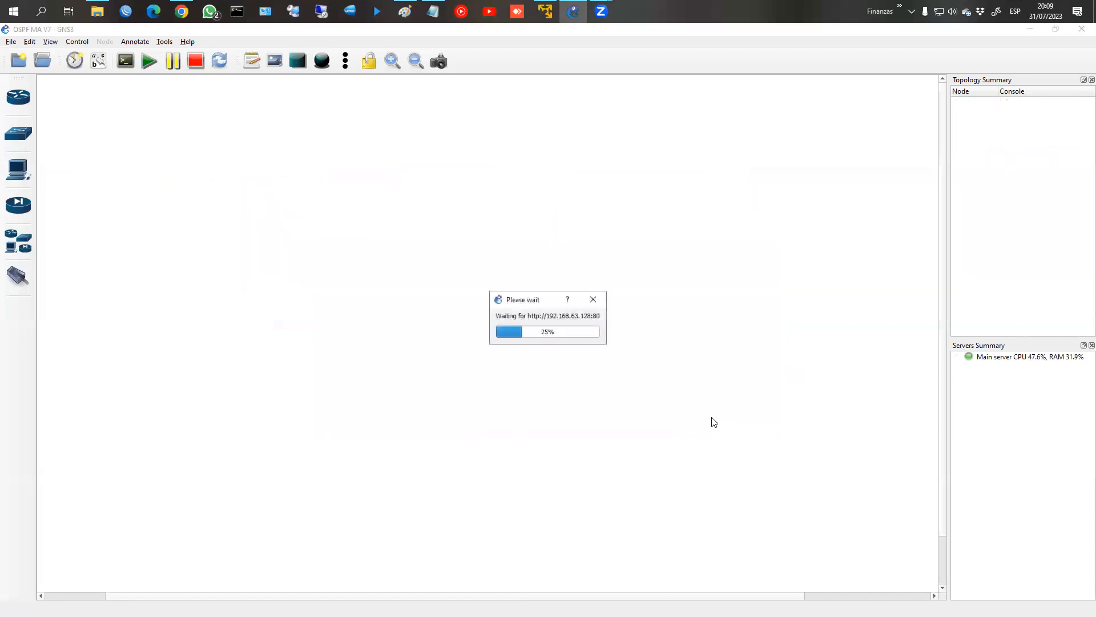
{"action": "left_click", "coordinate": [149, 61]}
{"action": "left_click", "coordinate": [553, 338]}
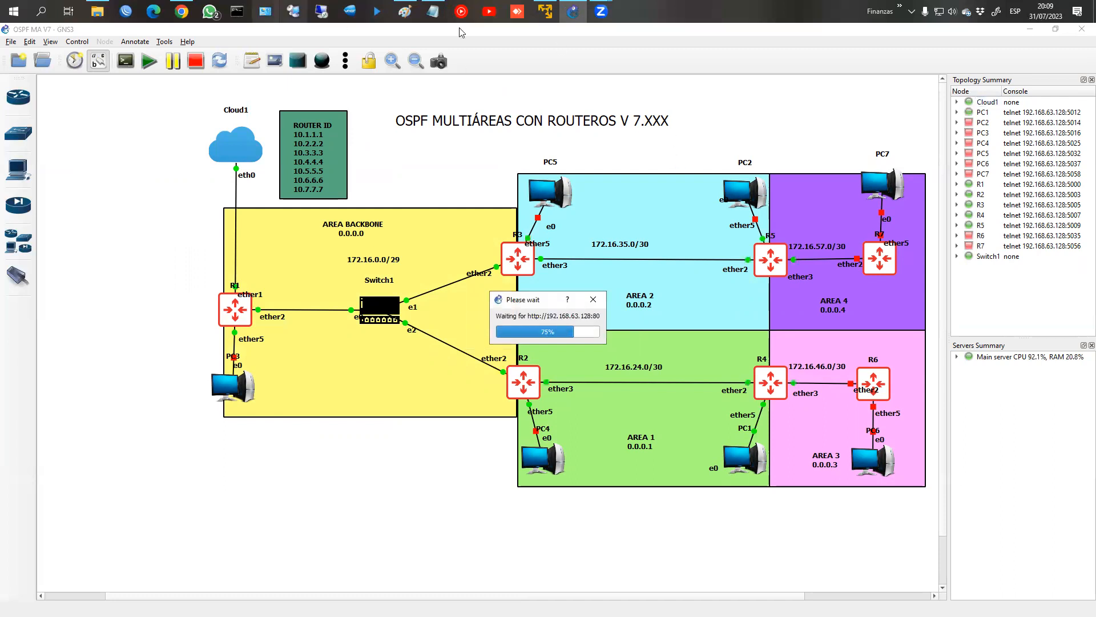
Step: In the Notepad checklist, delete the text from item 3's description through item 6, keeping the number 3
{"action": "left_click", "coordinate": [429, 11]}
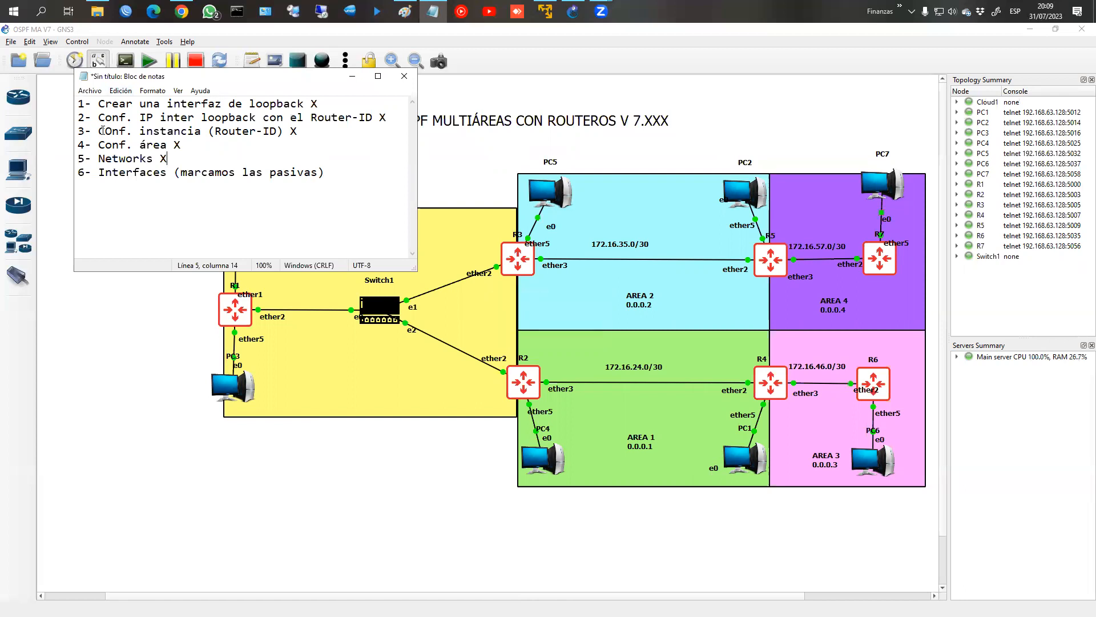
{"action": "left_click_drag", "start_coordinate": [79, 145], "coordinate": [341, 183]}
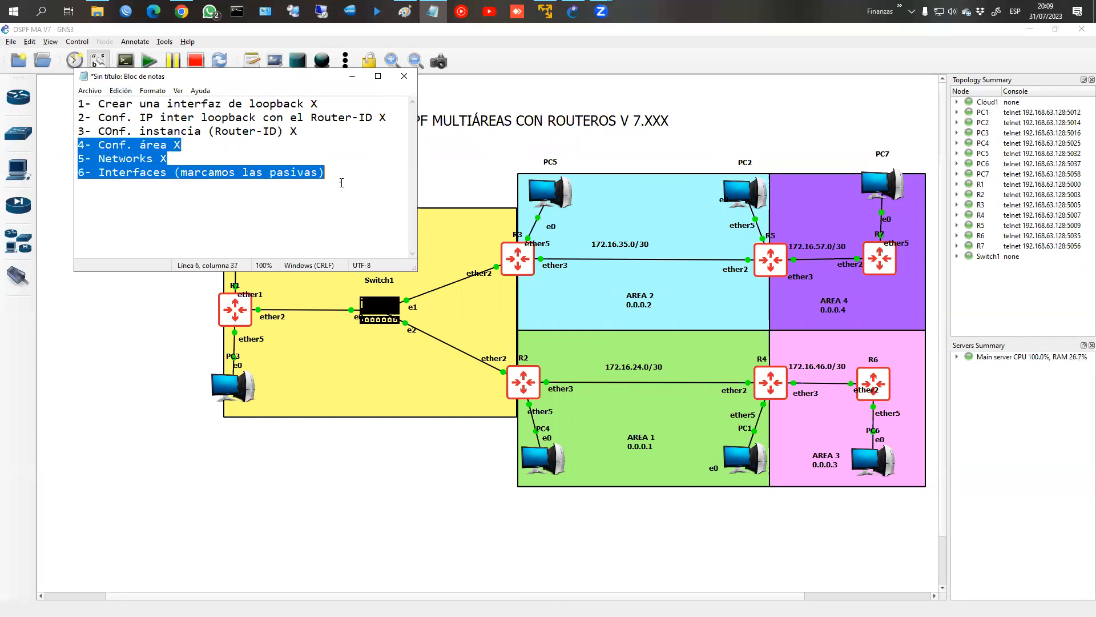
{"action": "left_click", "coordinate": [250, 138]}
{"action": "left_click", "coordinate": [103, 131]}
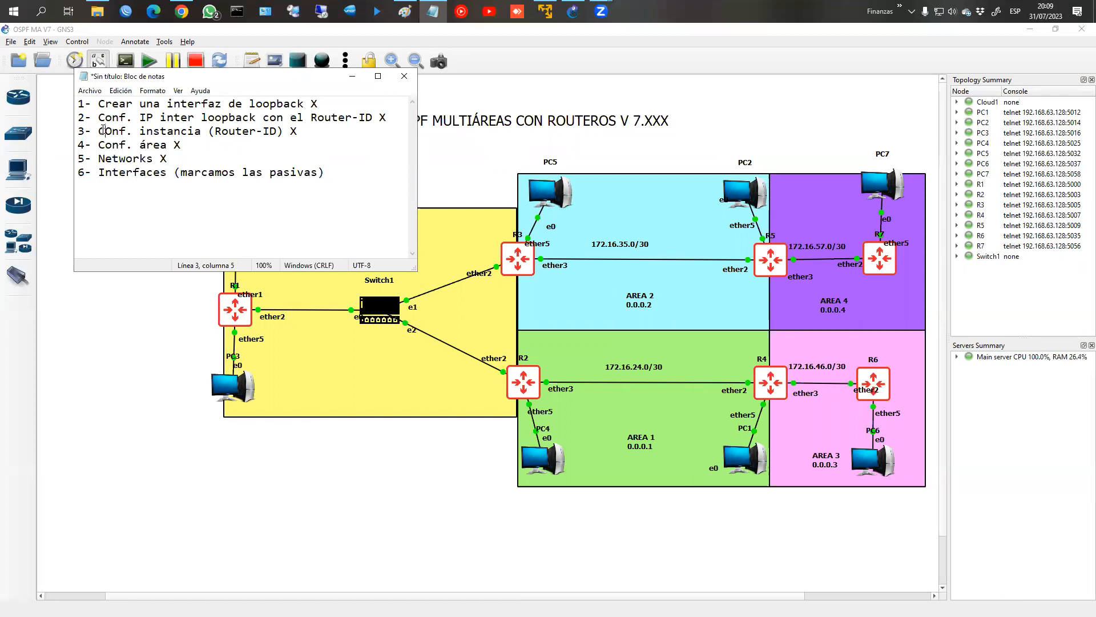
{"action": "left_click_drag", "start_coordinate": [100, 130], "coordinate": [340, 180]}
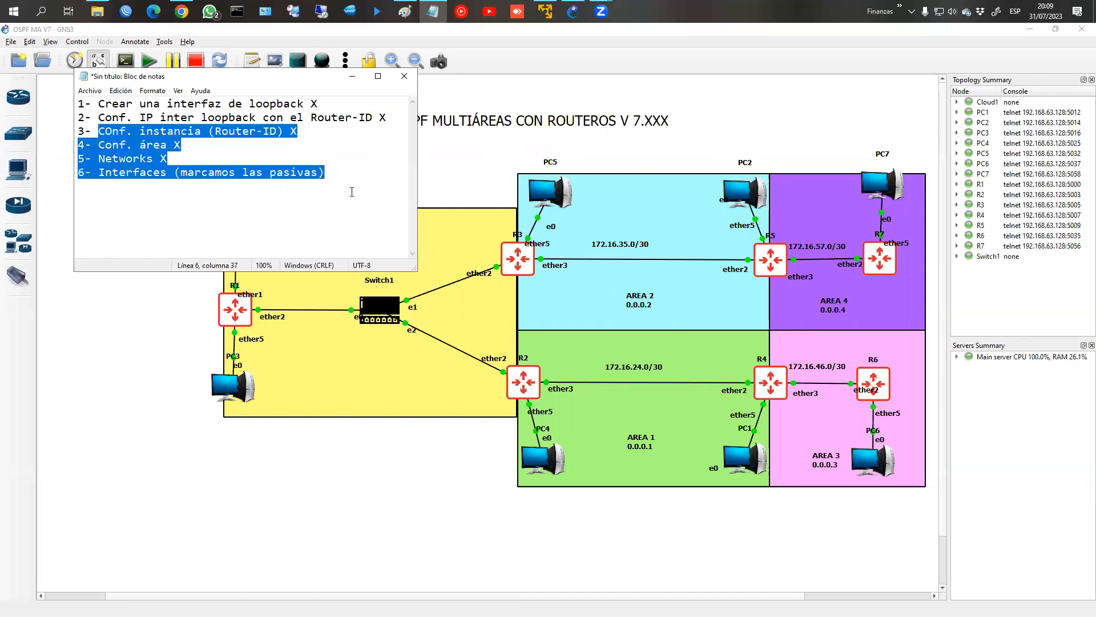
{"action": "key", "text": "BackSpace"}
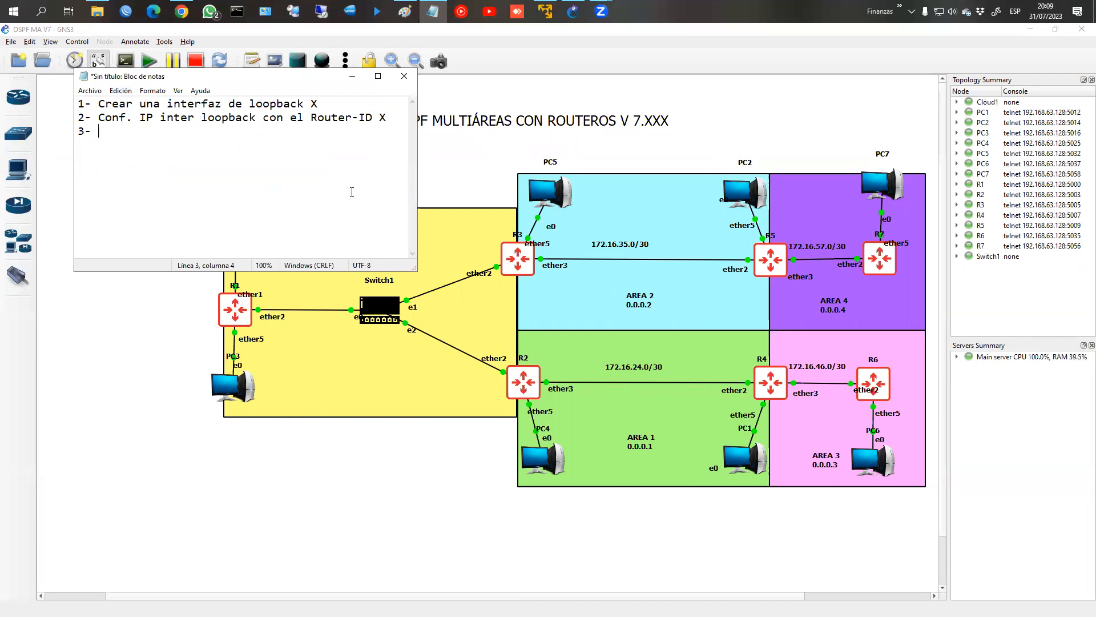
Step: Write checklist item 3 as "Conf. Router-ID" and item 4 as "Conf. instancia", and start item 5
{"action": "type", "text": "Conf. Router-I"}
{"action": "key", "text": "BackSpace"}
{"action": "type", "text": "ID"}
{"action": "type", "text": "4-"}
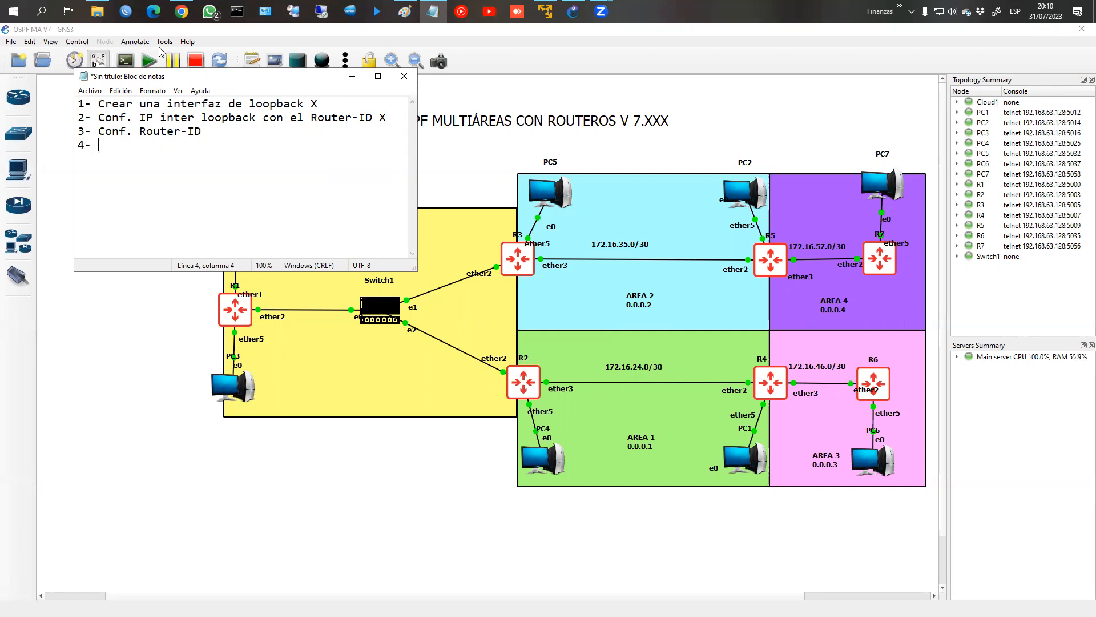
{"action": "type", "text": " Conf. instancia"}
{"action": "key", "text": "Return"}
{"action": "type", "text": "5-"}
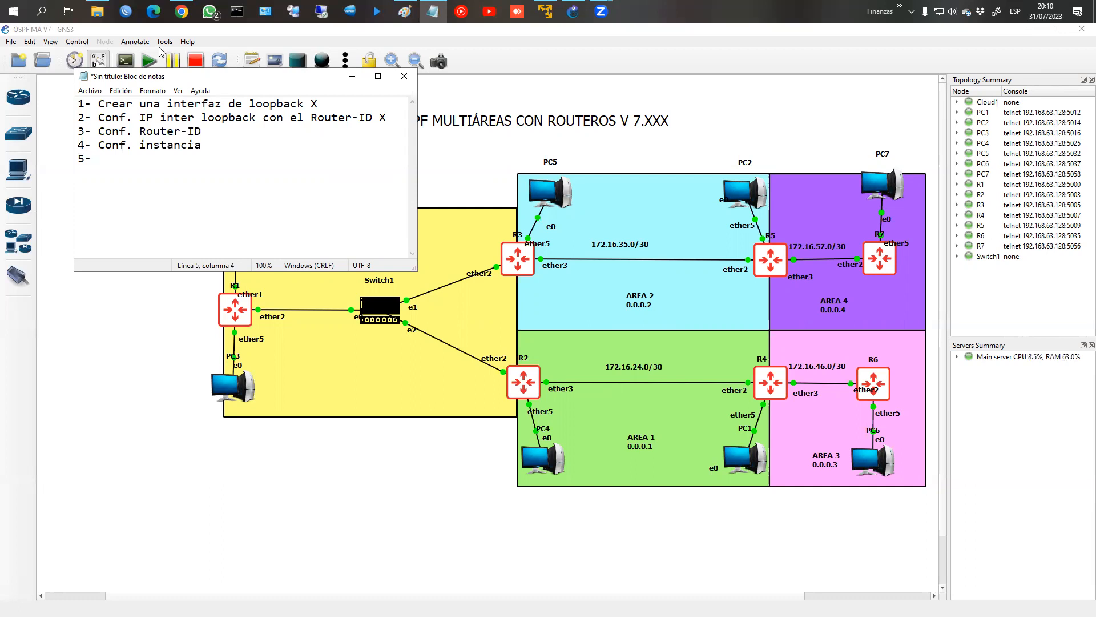
Step: Complete checklist item 5 as "Crear áreas" and add item 6 as "Interface template"
{"action": "type", "text": "Cre"}
{"action": "type", "text": "ar "}
{"action": "type", "text": "áreas "}
{"action": "type", "text": "6- I"}
{"action": "type", "text": "nterface t"}
{"action": "type", "text": "emplate"}
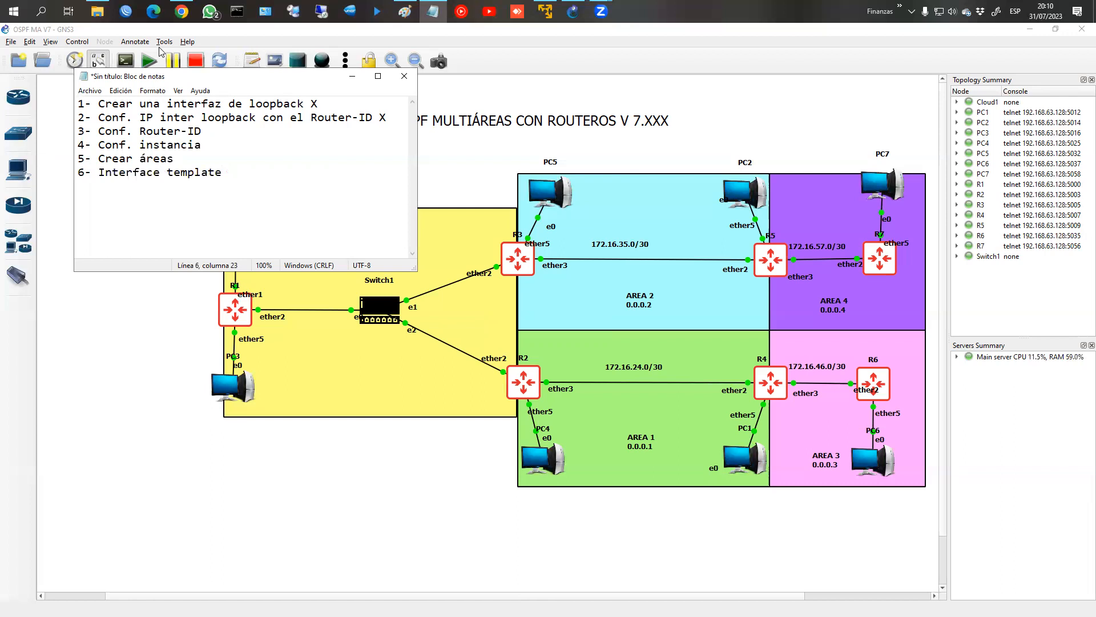
Step: Append "(tb las pasivas)" to checklist item 6 and reposition the Notepad window below the backbone area's switch
{"action": "type", "text": "(tb las pasivas)"}
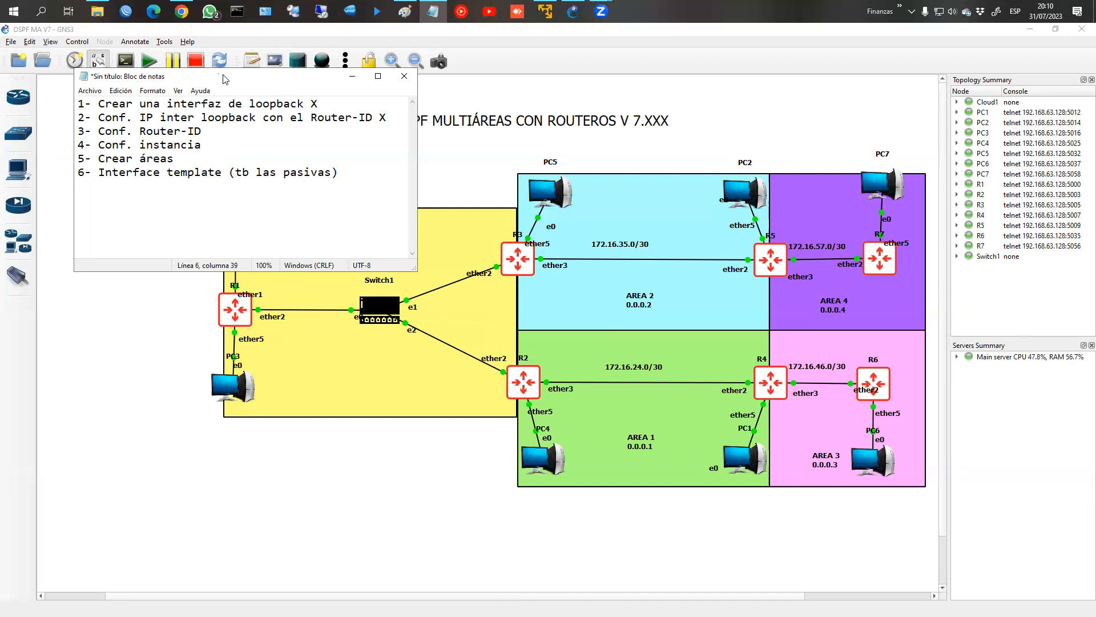
{"action": "left_click_drag", "start_coordinate": [223, 79], "coordinate": [848, 82]}
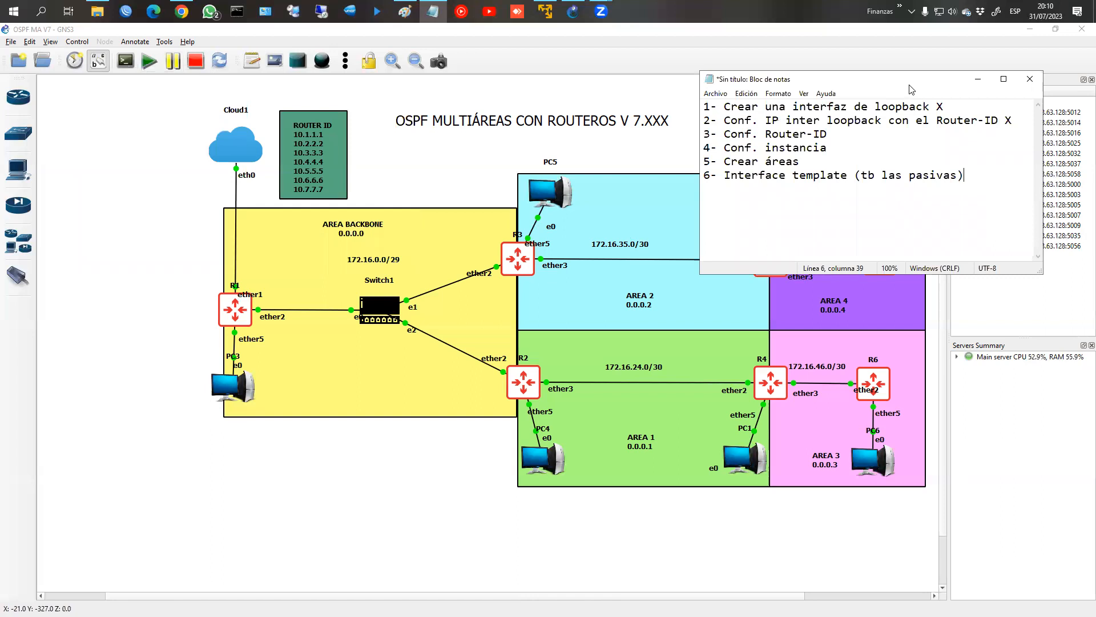
{"action": "left_click_drag", "start_coordinate": [910, 90], "coordinate": [317, 387]}
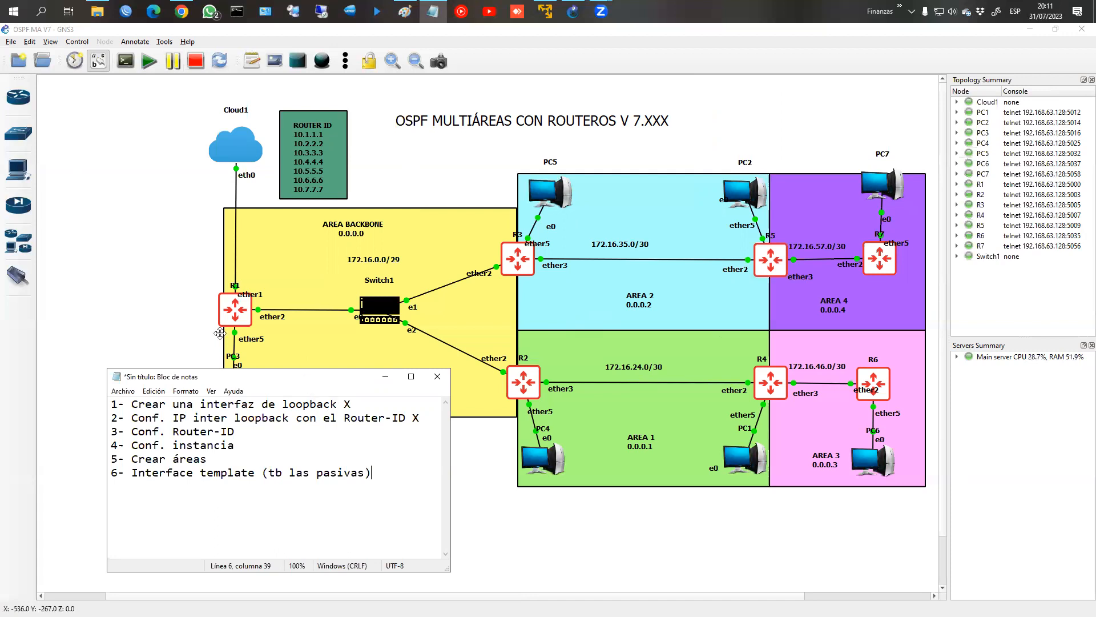
Step: Review checklist items 1 to 3 and mark item 3, "Conf. Router-ID", with an X
{"action": "left_click_drag", "start_coordinate": [132, 404], "coordinate": [344, 405]}
{"action": "left_click_drag", "start_coordinate": [133, 418], "coordinate": [420, 418]}
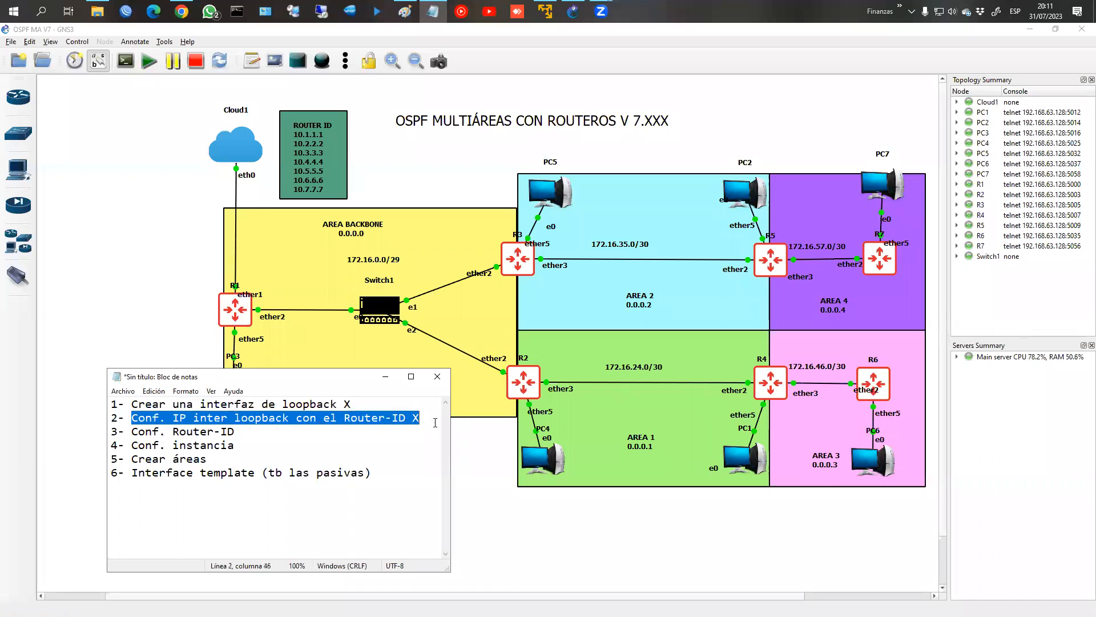
{"action": "left_click_drag", "start_coordinate": [132, 432], "coordinate": [237, 432]}
{"action": "left_click", "coordinate": [252, 432]}
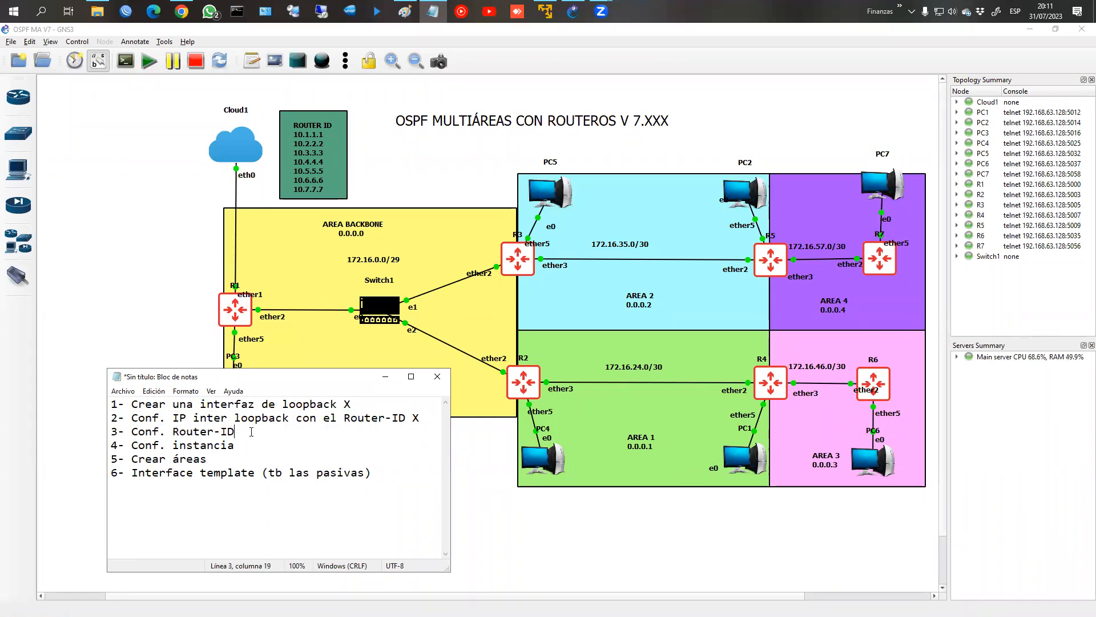
{"action": "type", "text": "X"}
Step: Switch to WinBox and connect to the discovered neighbor R1 at 192.168.63.226
{"action": "left_click", "coordinate": [125, 12]}
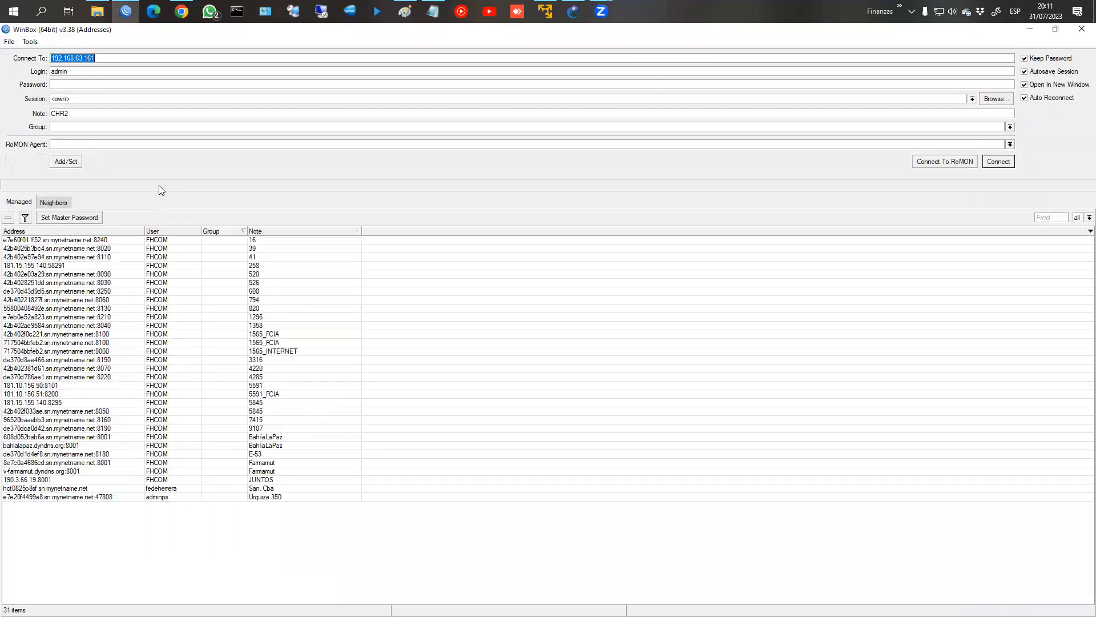
{"action": "left_click", "coordinate": [56, 203]}
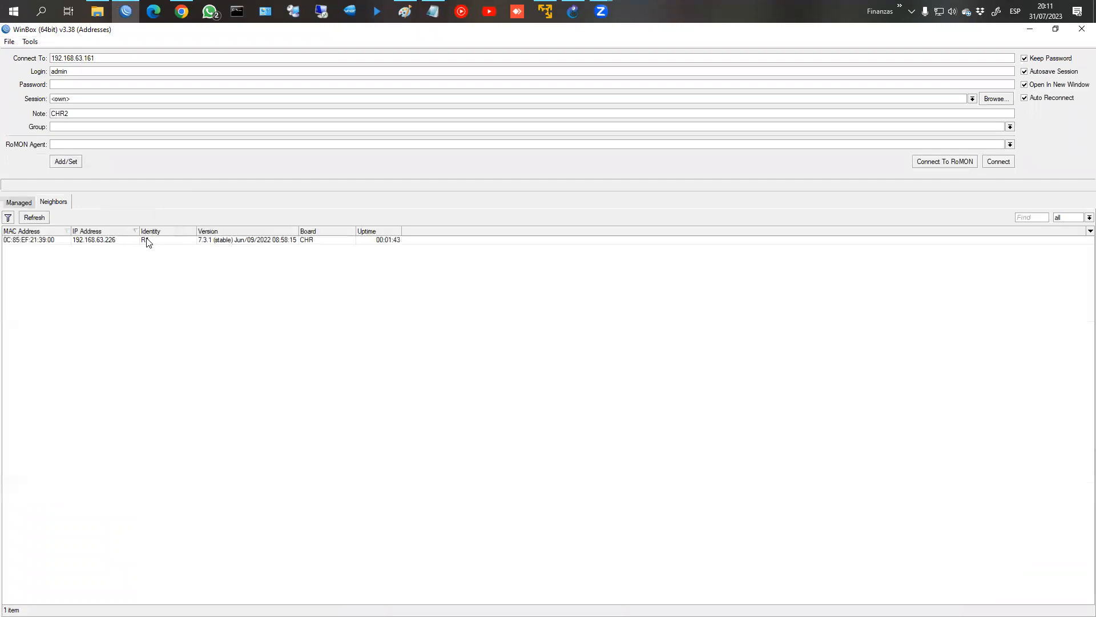
{"action": "left_click", "coordinate": [147, 241]}
{"action": "left_click", "coordinate": [1000, 161]}
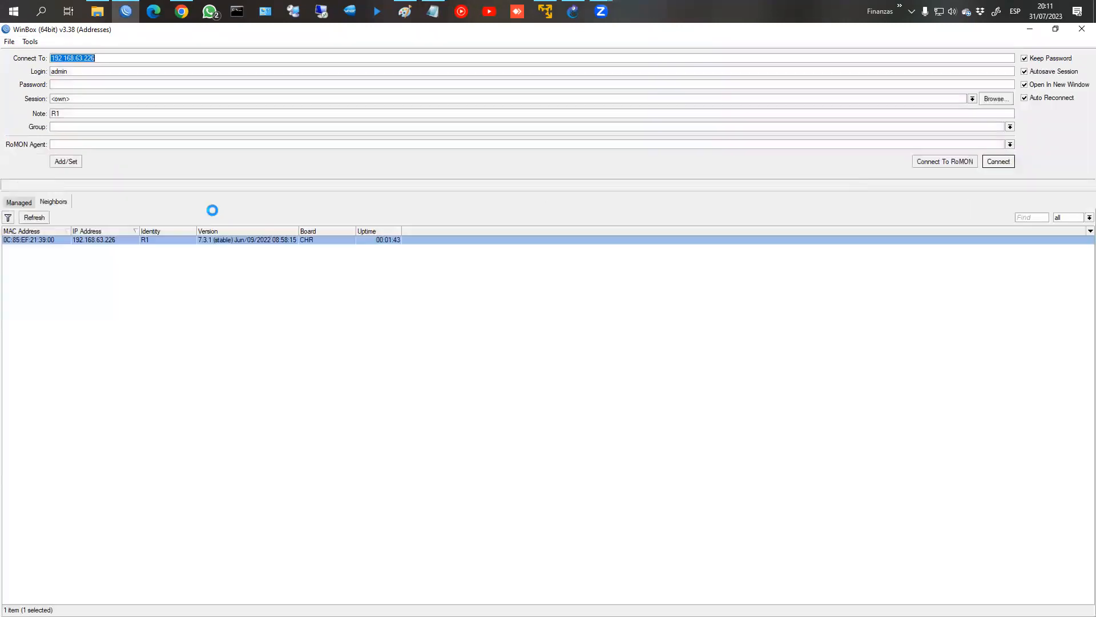
{"action": "left_click", "coordinate": [411, 244]}
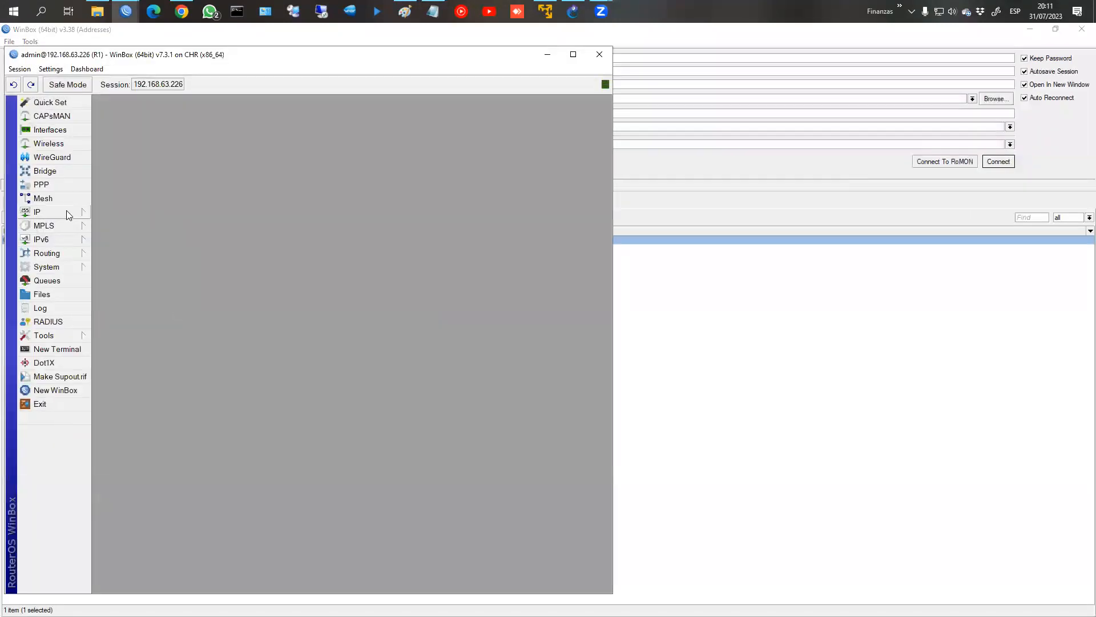
Step: Check R1's bridge list for the loopback interface and review the loopback, ether2 and LAN entries in its IP address list
{"action": "left_click", "coordinate": [57, 171]}
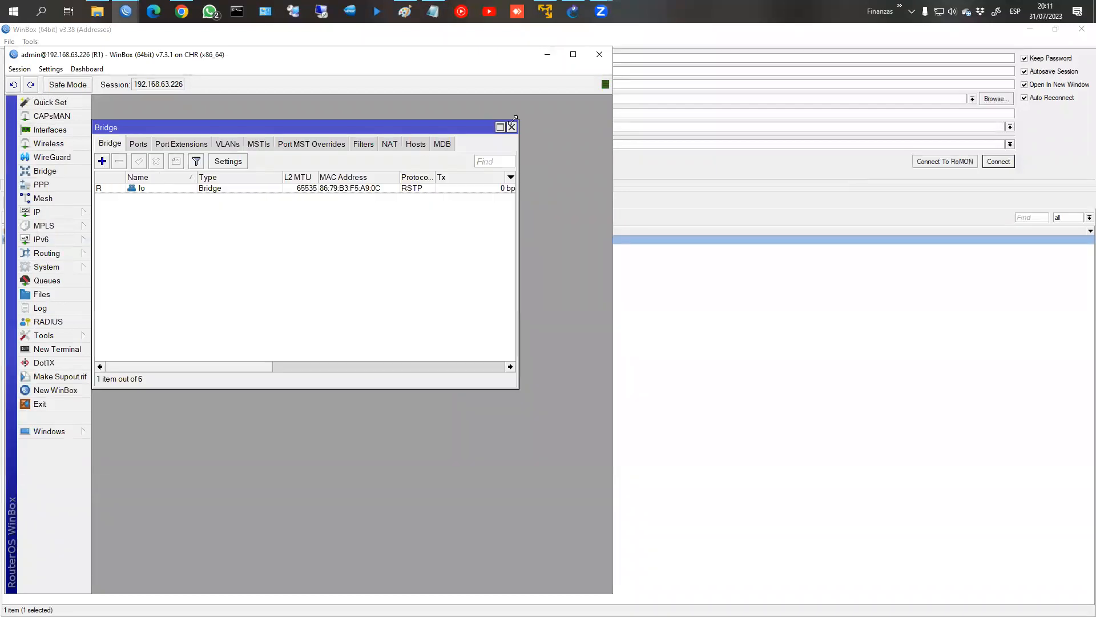
{"action": "left_click", "coordinate": [511, 127]}
{"action": "left_click", "coordinate": [37, 212]}
{"action": "left_click", "coordinate": [137, 227]}
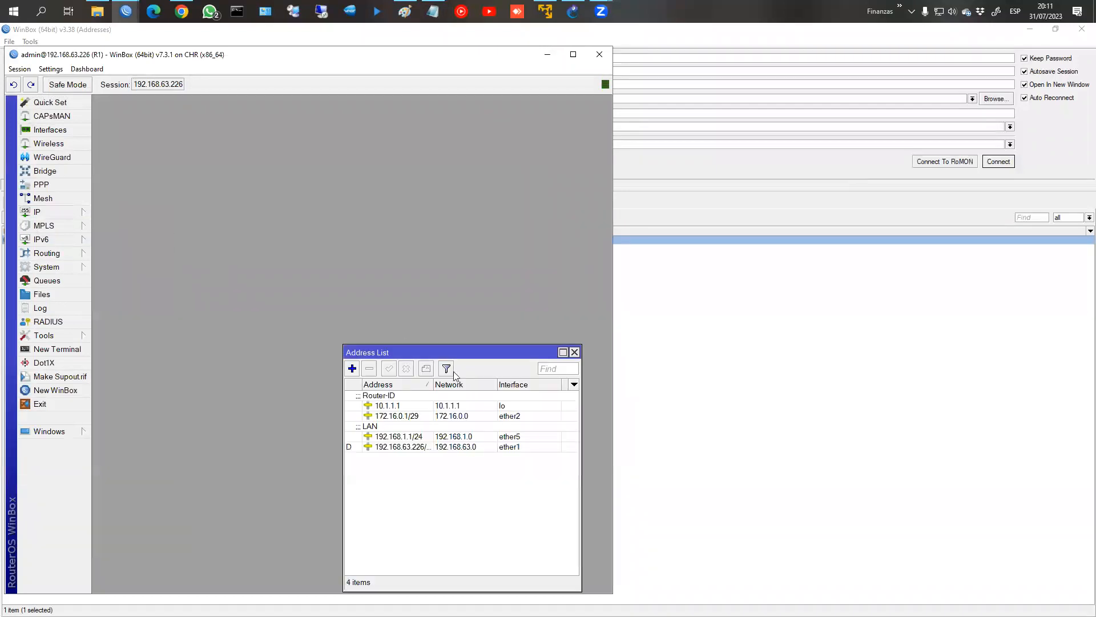
{"action": "left_click", "coordinate": [419, 419]}
{"action": "left_click", "coordinate": [409, 406]}
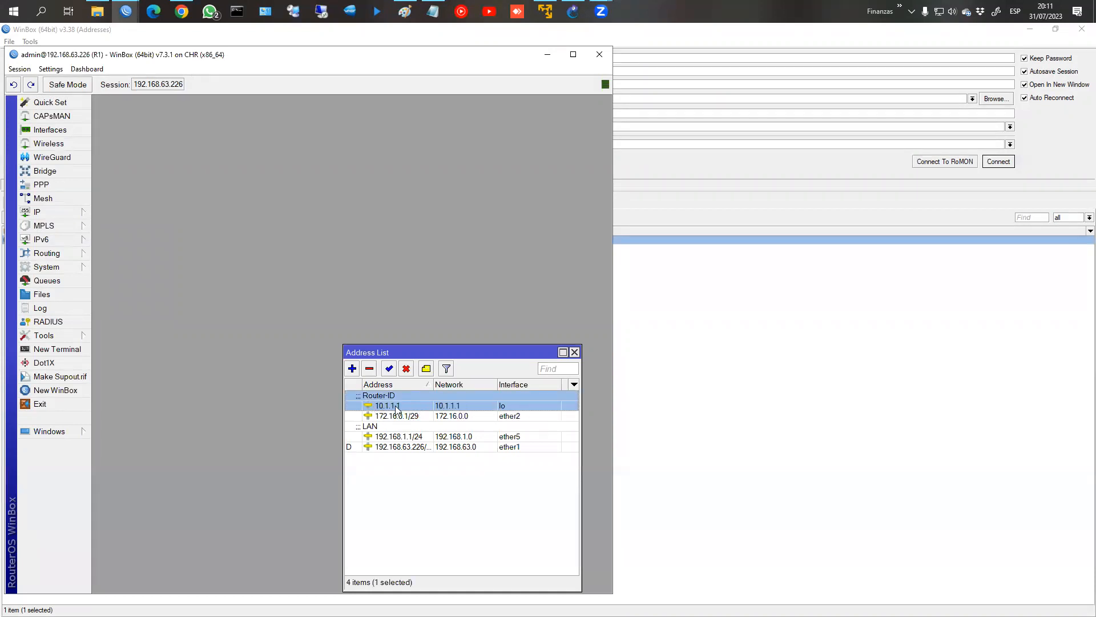
{"action": "left_click", "coordinate": [404, 420]}
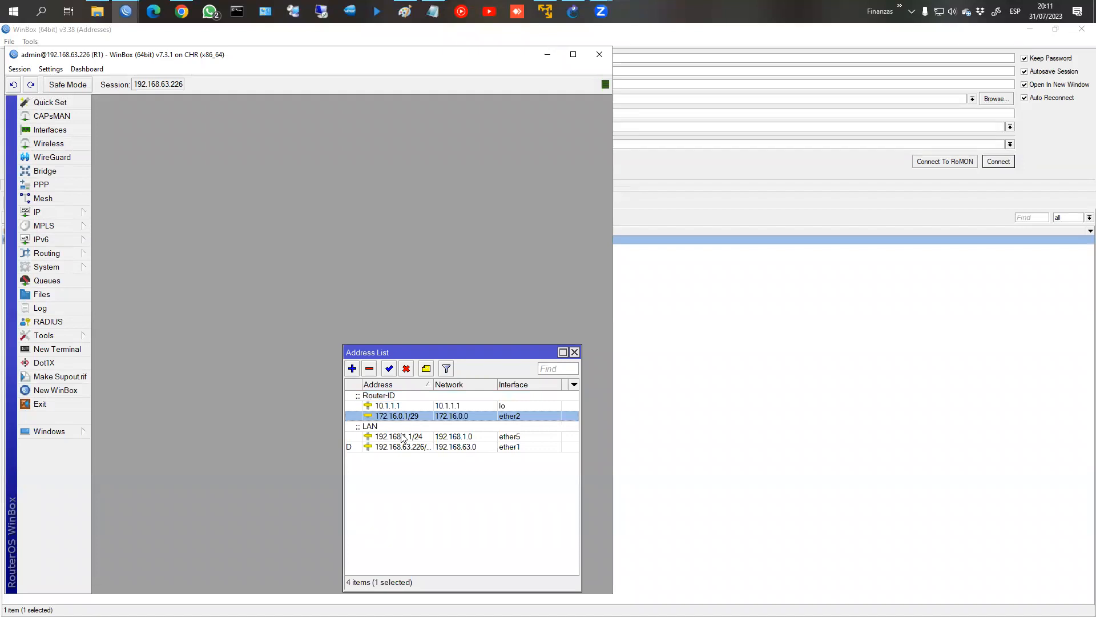
{"action": "left_click", "coordinate": [404, 436]}
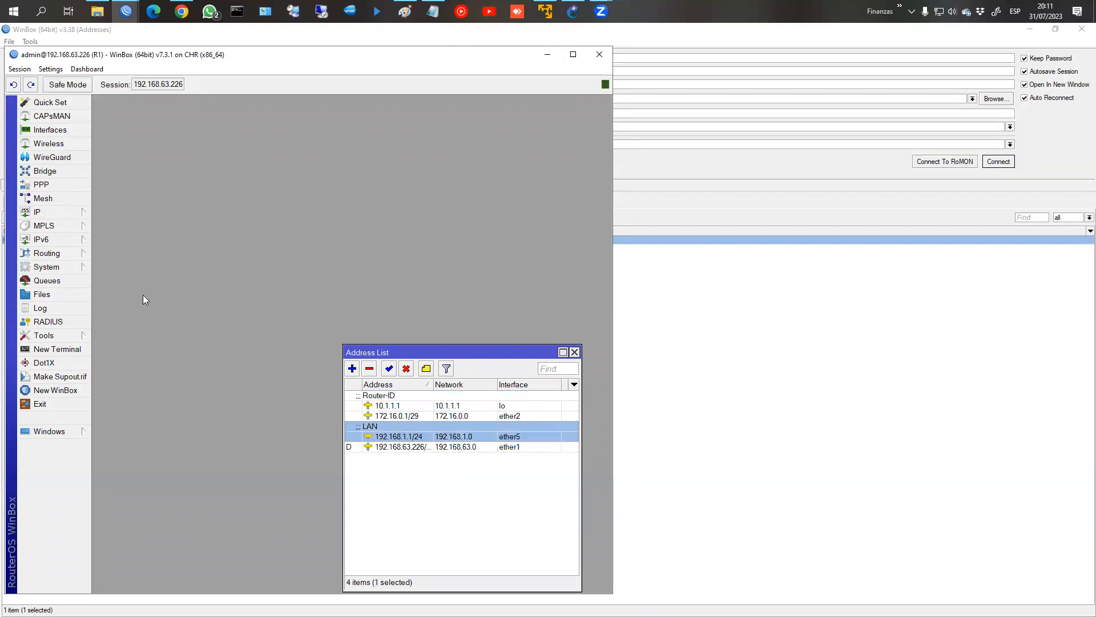
{"action": "left_click", "coordinate": [574, 352]}
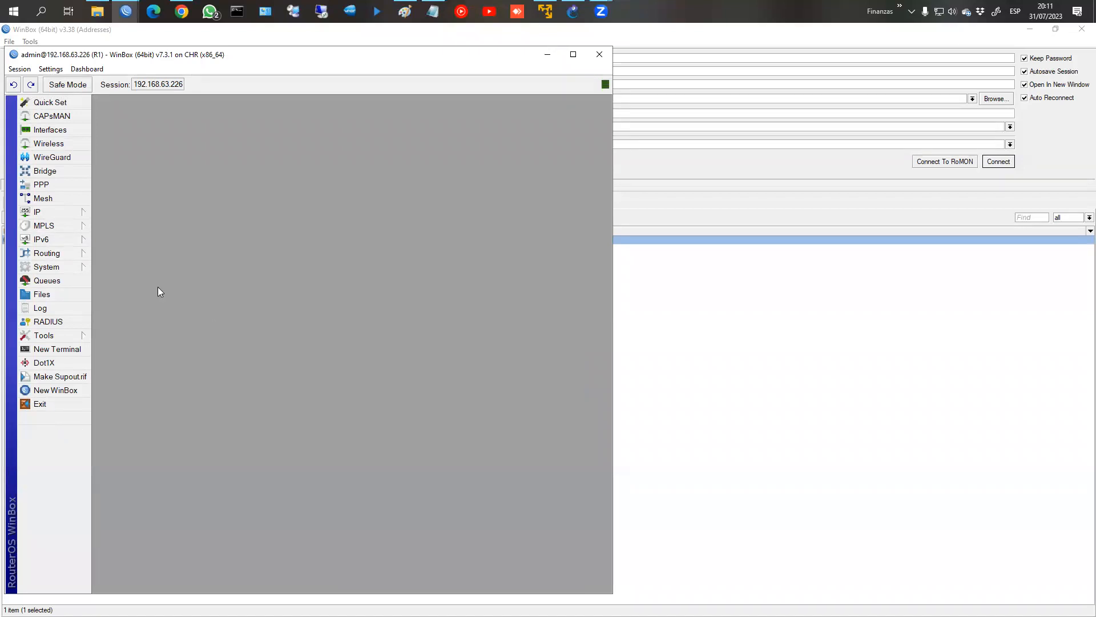
Step: Open the routing configuration options on R1
{"action": "left_click", "coordinate": [56, 251]}
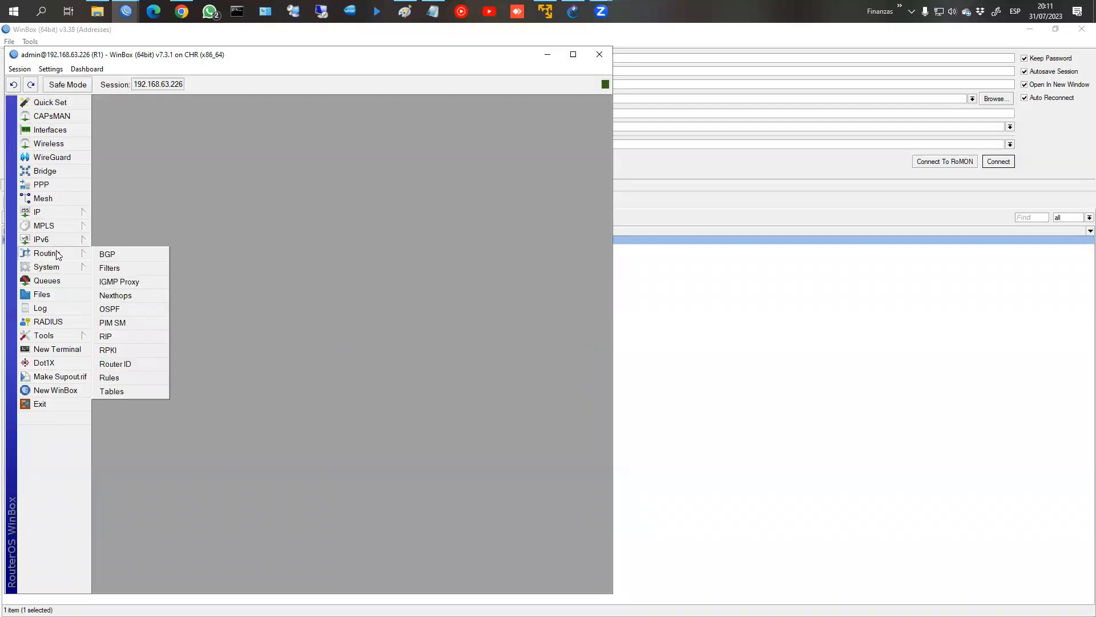
Step: Check the router ID entries configured on R1 and close the list
{"action": "left_click", "coordinate": [146, 363]}
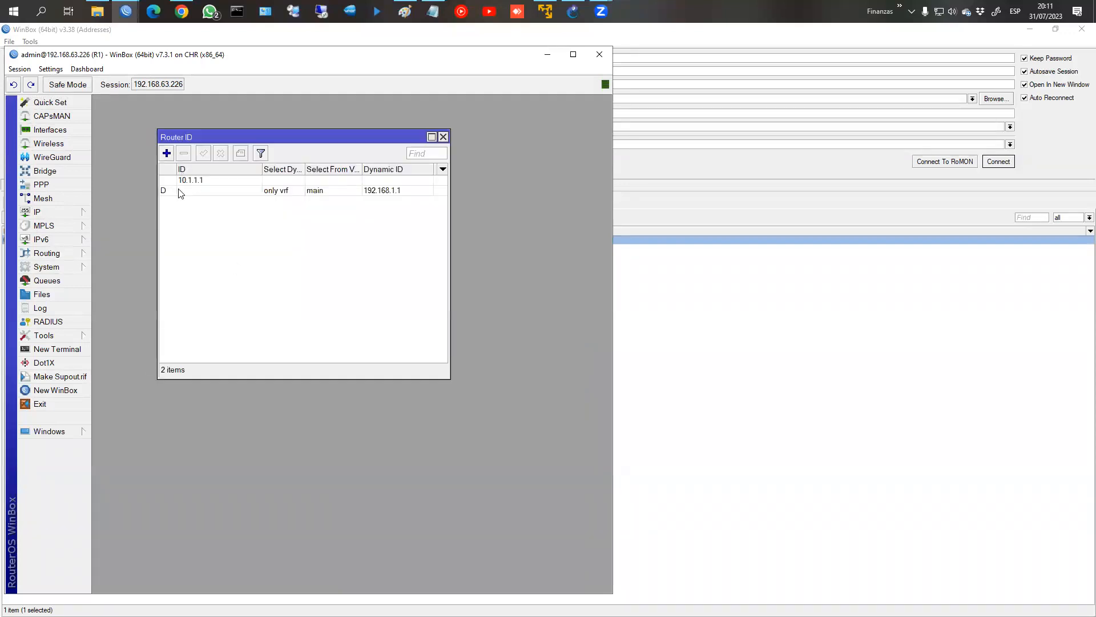
{"action": "left_click", "coordinate": [443, 137]}
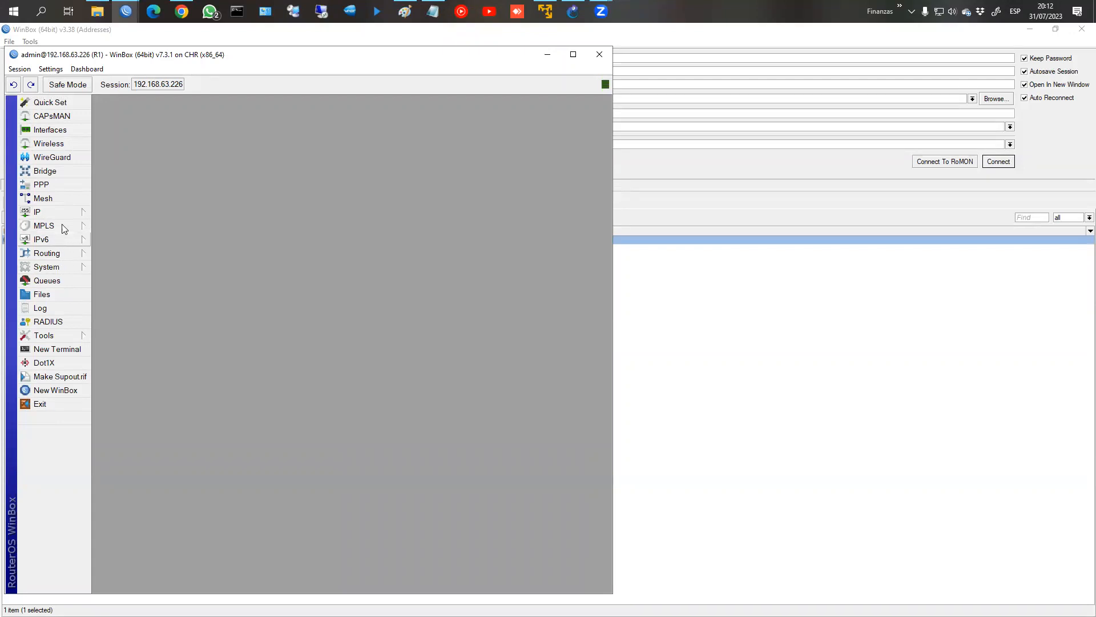
Step: Open the OSPF settings and the IP address list, placing the address list below the OSPF window
{"action": "left_click", "coordinate": [47, 252]}
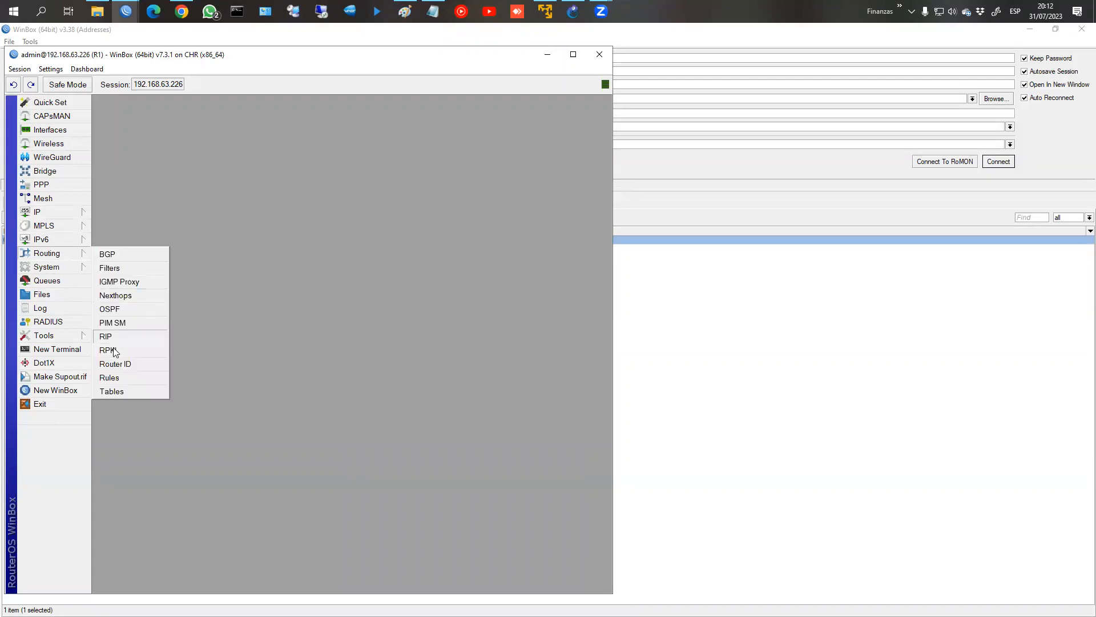
{"action": "left_click", "coordinate": [121, 309]}
{"action": "left_click", "coordinate": [52, 212]}
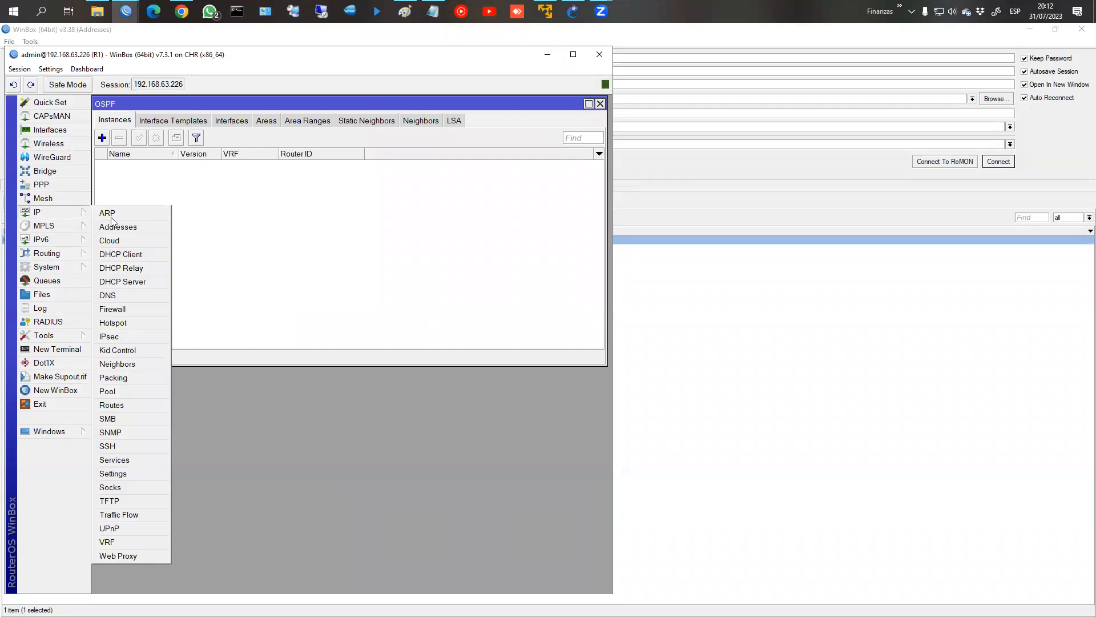
{"action": "left_click", "coordinate": [120, 227]}
{"action": "left_click_drag", "start_coordinate": [488, 590], "coordinate": [485, 547]}
{"action": "left_click_drag", "start_coordinate": [463, 350], "coordinate": [467, 381]}
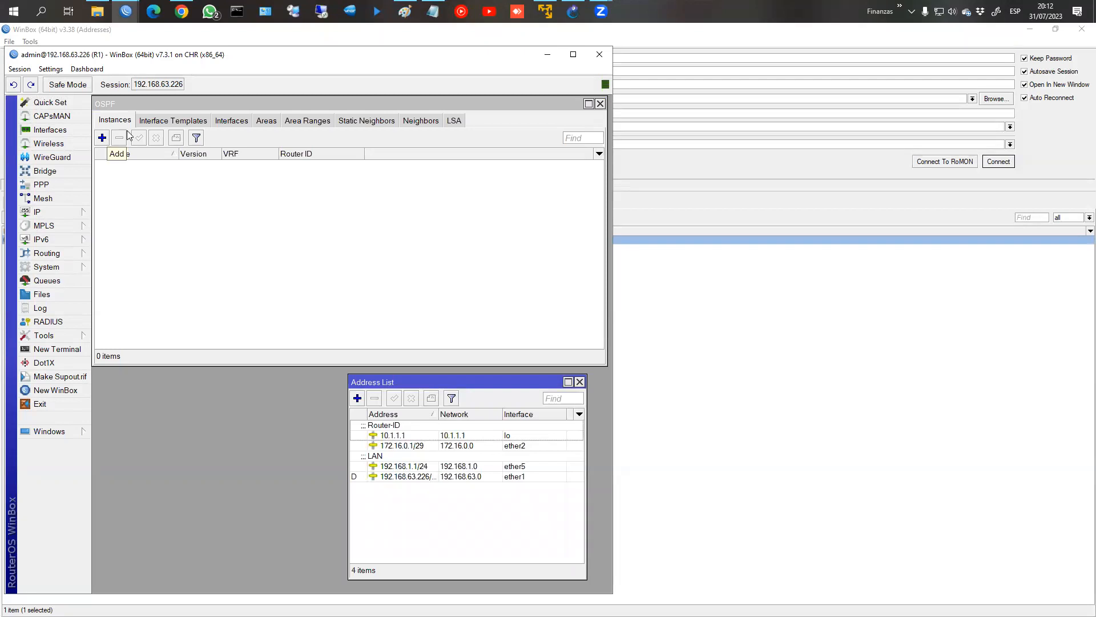
Step: Switch to the Notepad checklist, move it beside the router window and mark item 4, "Conf. instancia", with an X
{"action": "left_click", "coordinate": [432, 12]}
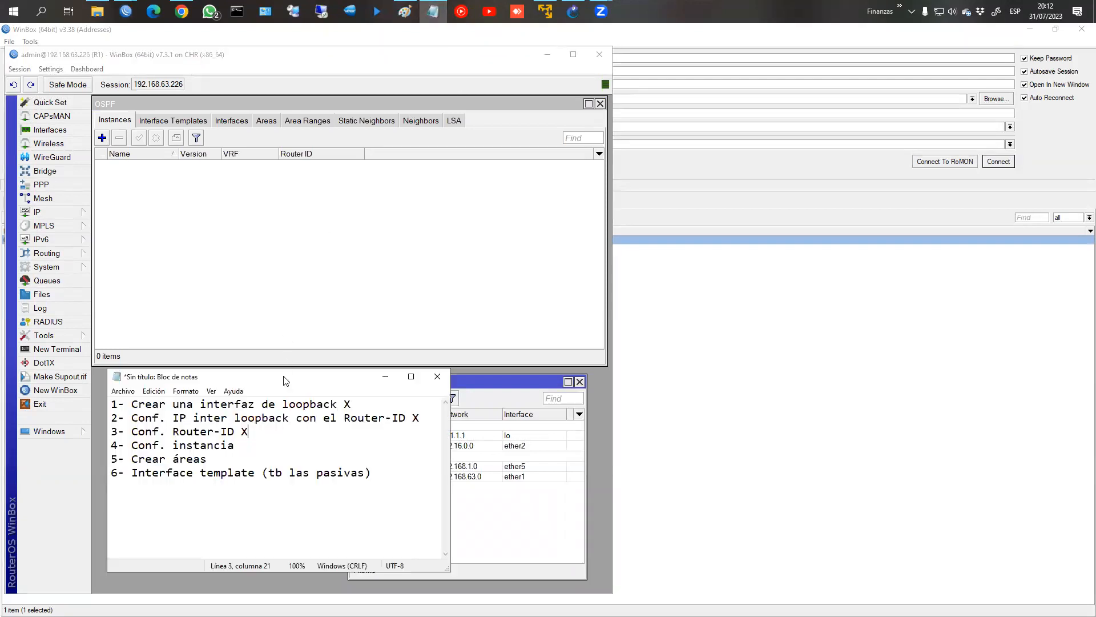
{"action": "left_click_drag", "start_coordinate": [337, 375], "coordinate": [911, 51]}
{"action": "left_click", "coordinate": [848, 123]}
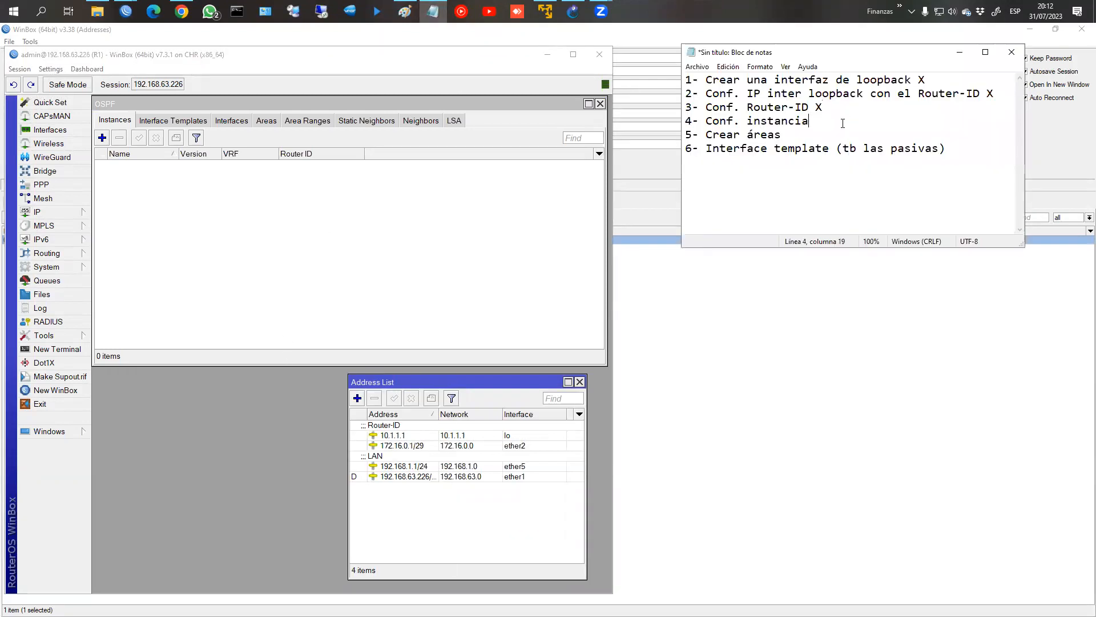
{"action": "type", "text": "X"}
Step: Create the OSPF instance ospf-instance-1 with version 2, VRF main and router ID id-1
{"action": "left_click", "coordinate": [102, 137]}
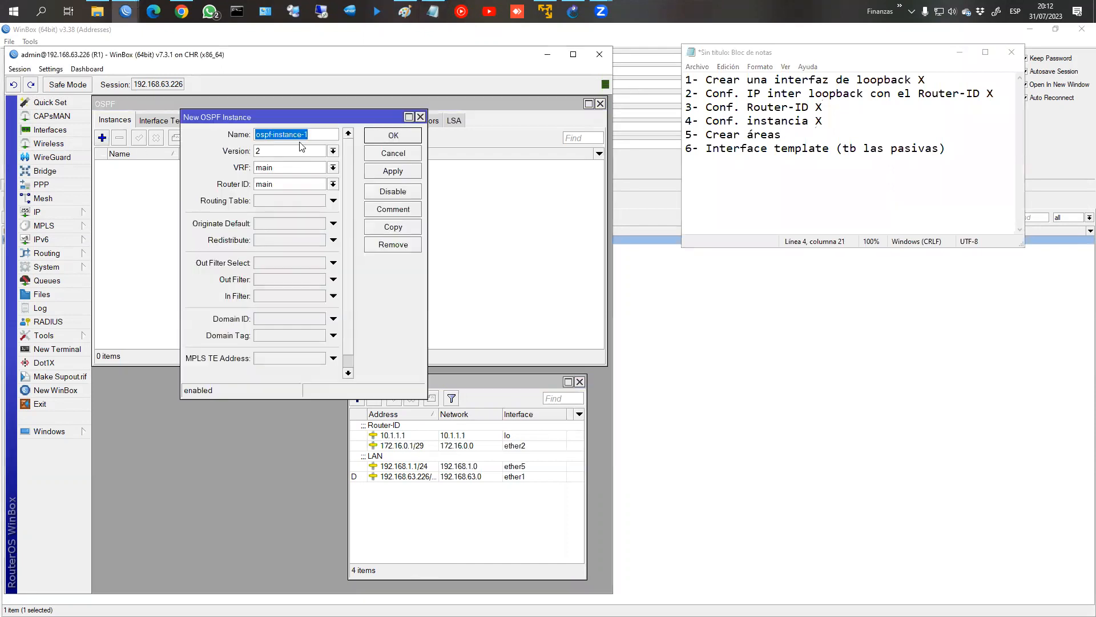
{"action": "left_click", "coordinate": [332, 184]}
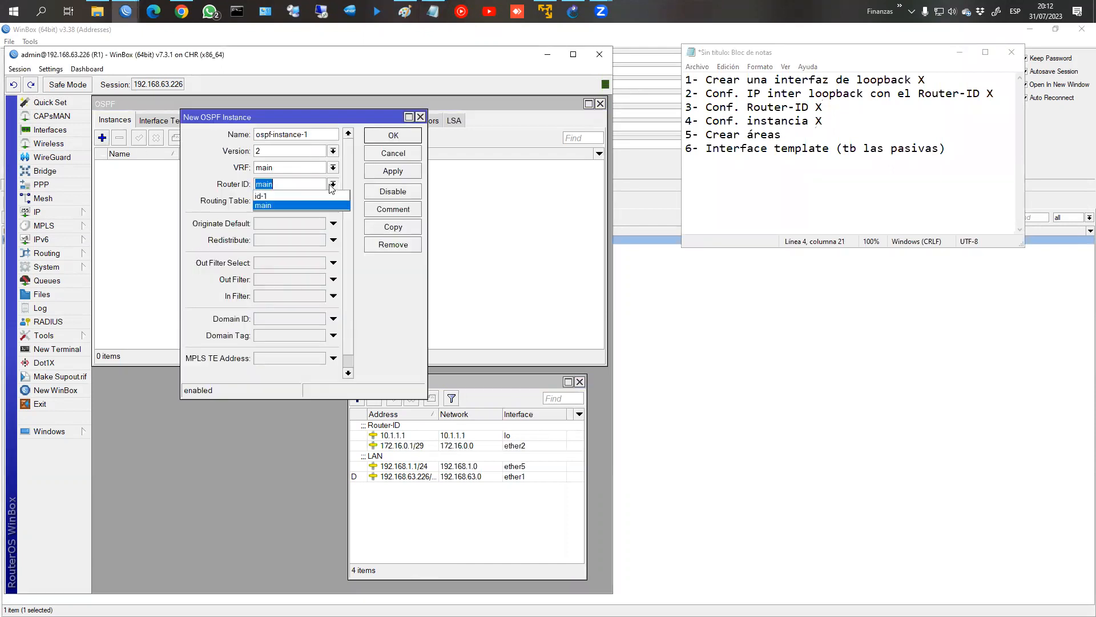
{"action": "left_click", "coordinate": [274, 204]}
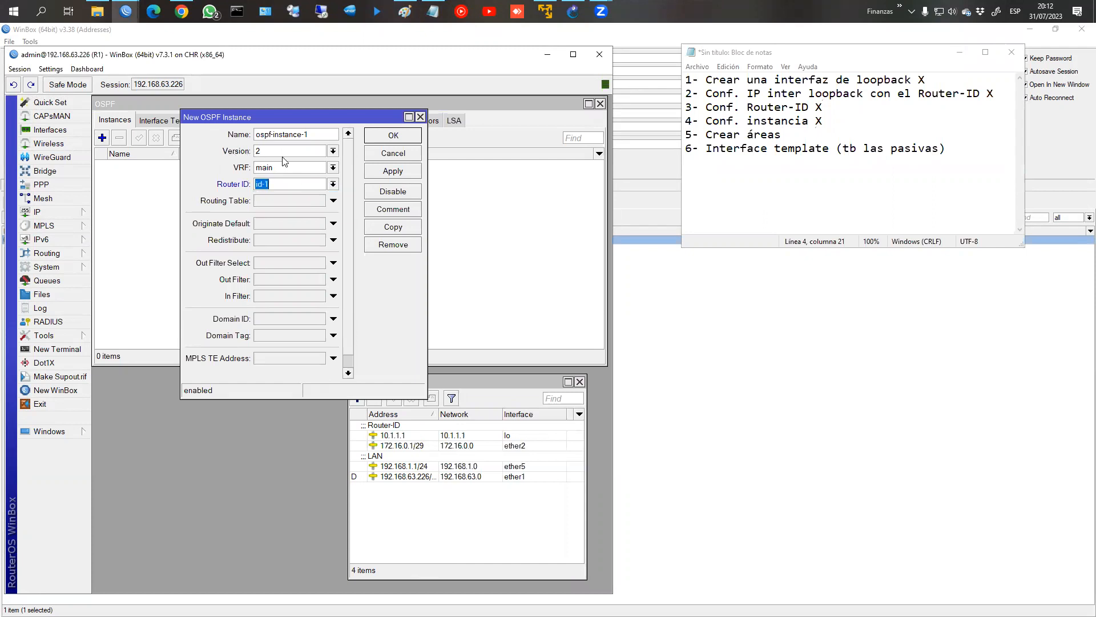
{"action": "left_click", "coordinate": [333, 152]}
{"action": "left_click", "coordinate": [334, 151]}
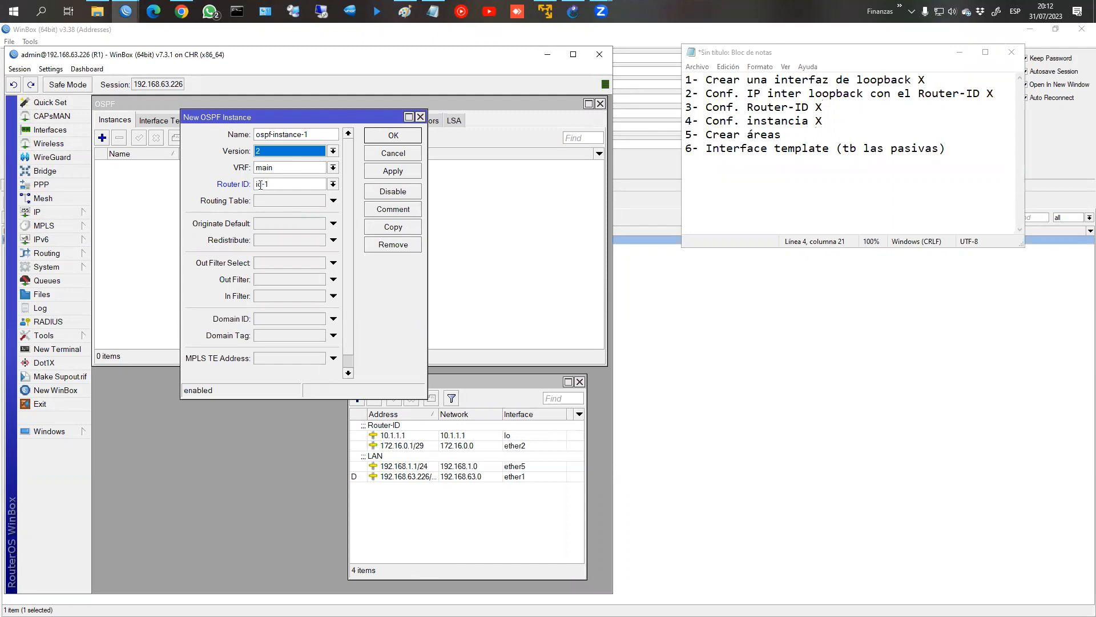
{"action": "left_click", "coordinate": [383, 137]}
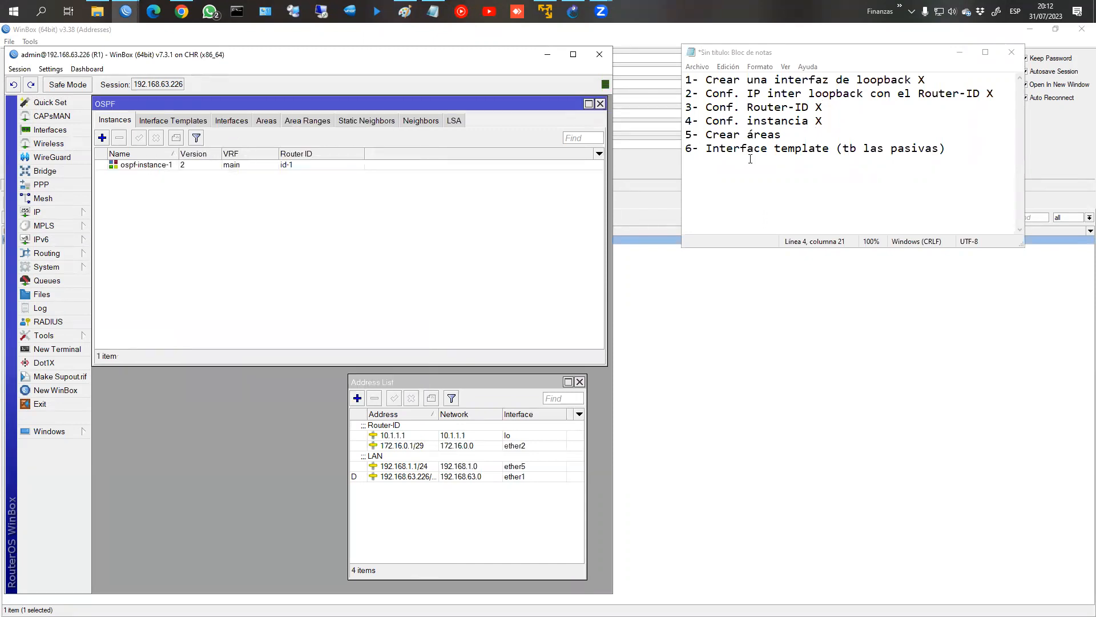
Step: Mark item 5, "Crear áreas", with an X in the Notepad checklist
{"action": "left_click", "coordinate": [796, 141]}
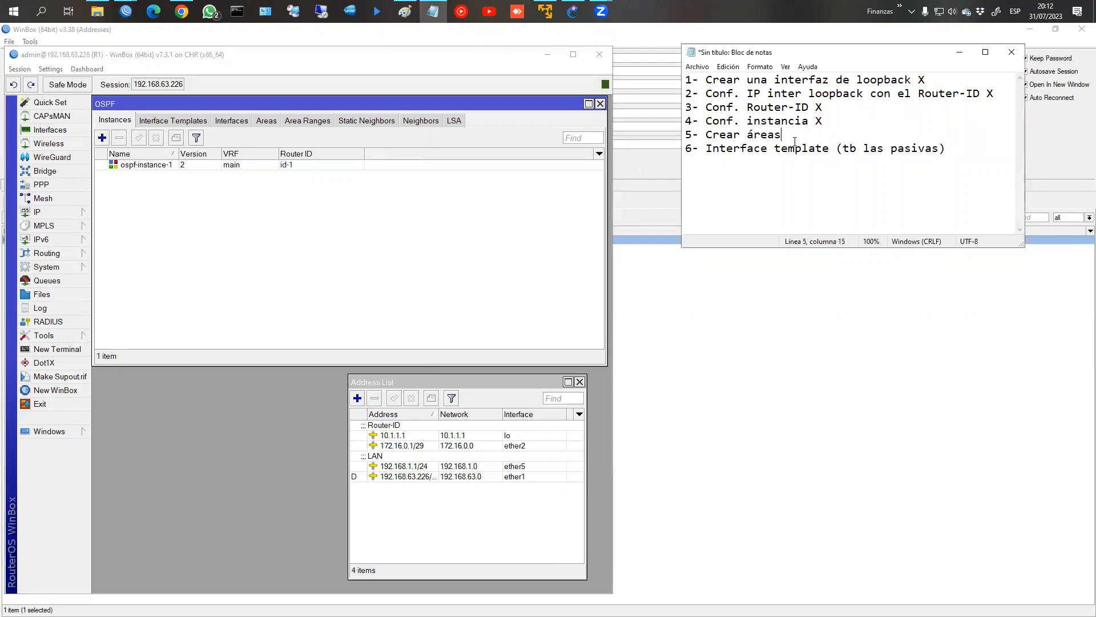
{"action": "type", "text": "X"}
Step: Minimize the WinBox login window and move R1's session window aside to uncover the backbone area in the GNS3 topology
{"action": "left_click", "coordinate": [1030, 29]}
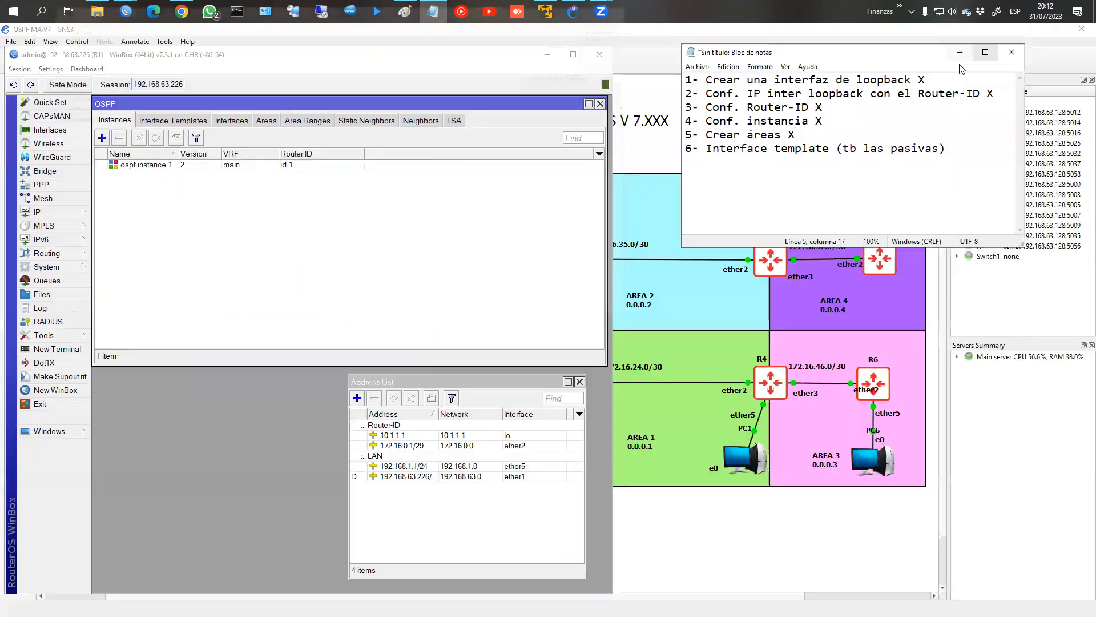
{"action": "left_click", "coordinate": [436, 57]}
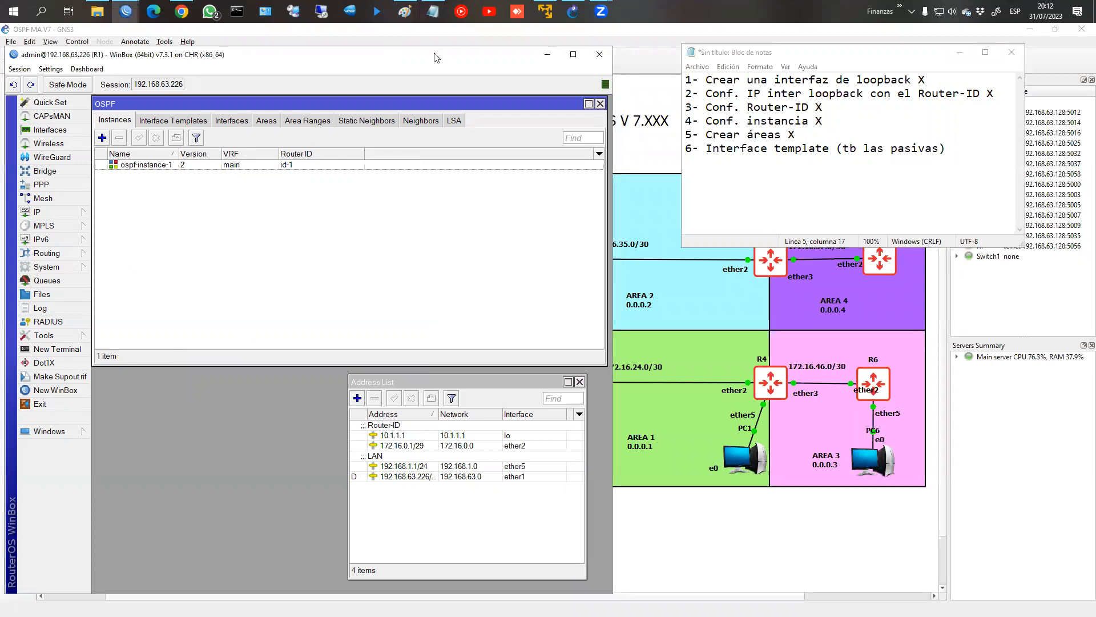
{"action": "left_click_drag", "start_coordinate": [436, 57], "coordinate": [909, 57]}
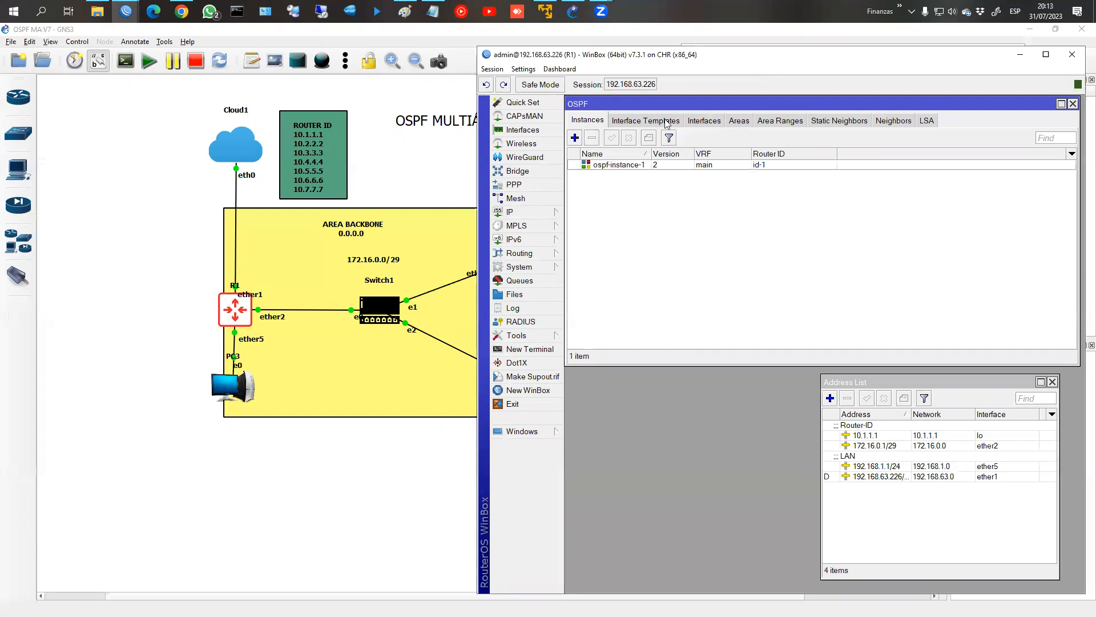
{"action": "left_click_drag", "start_coordinate": [666, 64], "coordinate": [717, 61]}
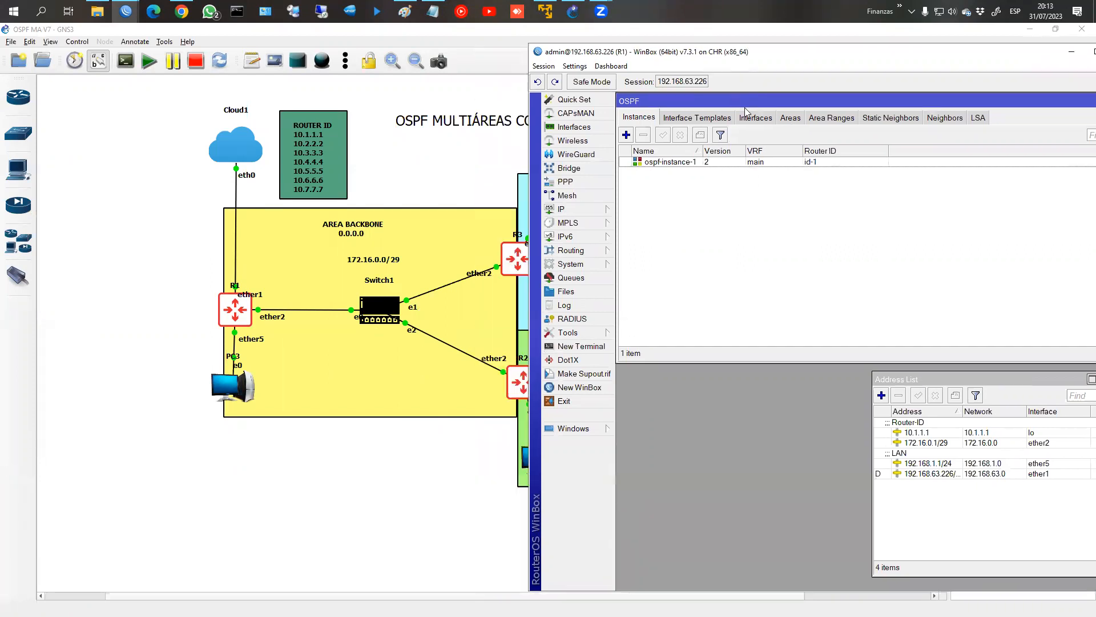
Step: Create an OSPF area named backbone with area ID 0.0.0.0 and type default on ospf-instance-1
{"action": "left_click", "coordinate": [783, 118]}
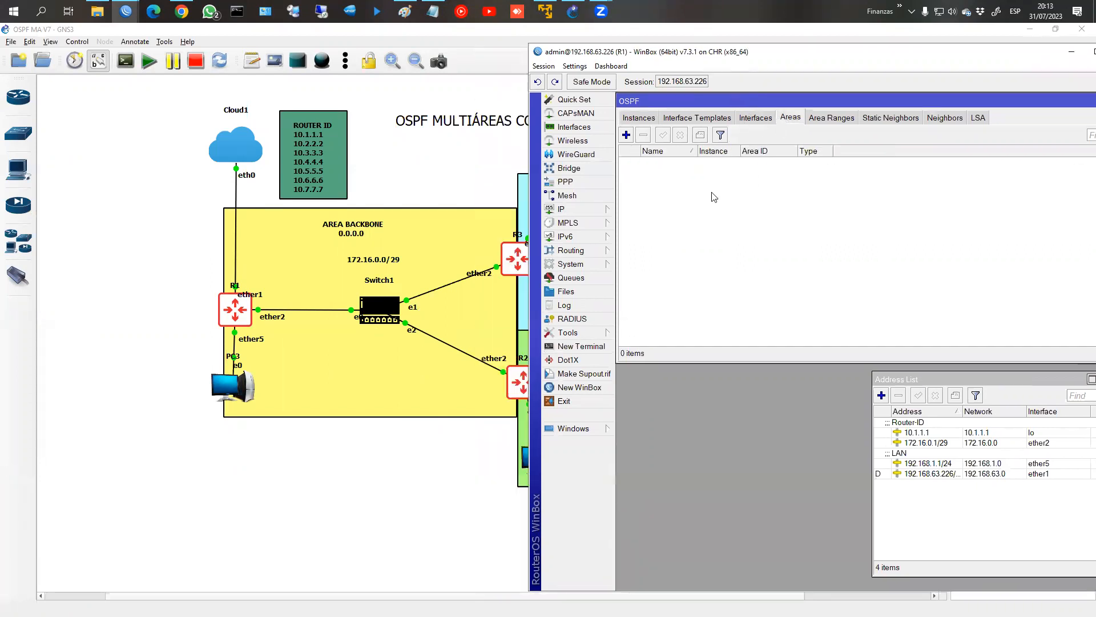
{"action": "left_click", "coordinate": [627, 135]}
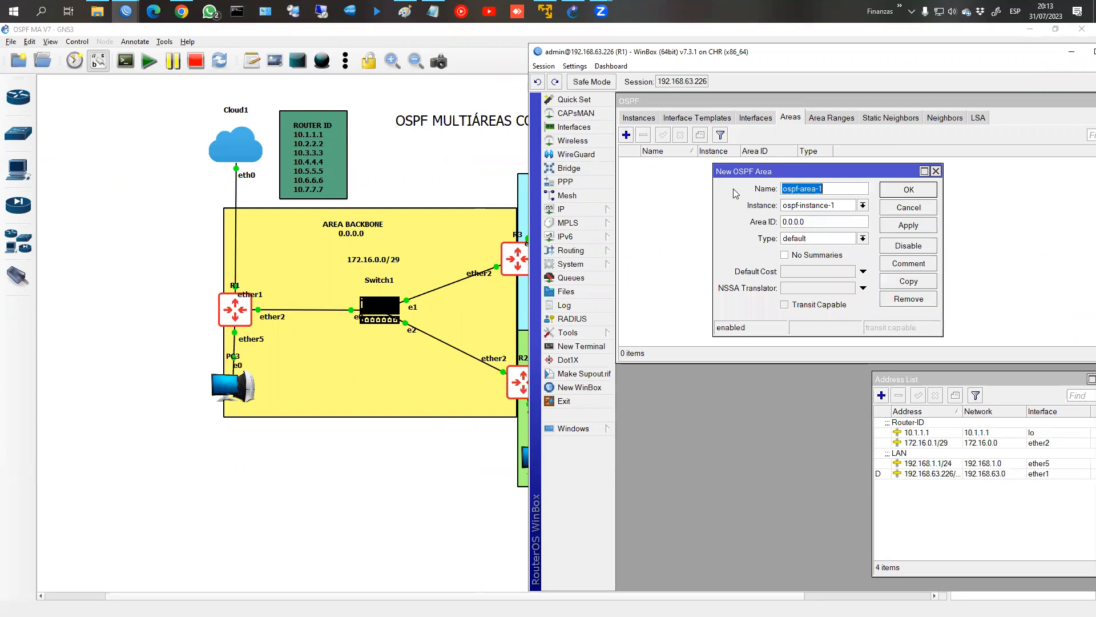
{"action": "left_click", "coordinate": [836, 192]}
{"action": "double_click", "coordinate": [836, 191]}
{"action": "type", "text": "ba"}
{"action": "double_click", "coordinate": [800, 188]}
{"action": "left_click", "coordinate": [920, 192]}
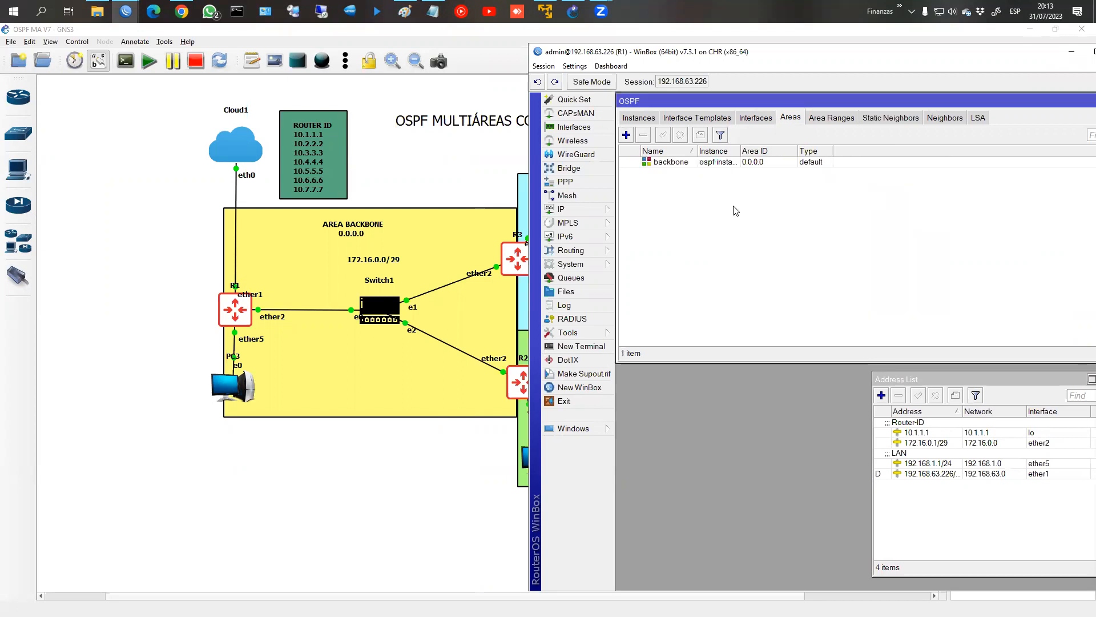
Step: Consult item 6 about interface templates in the Notepad checklist, and minimize the notes
{"action": "left_click", "coordinate": [435, 13]}
{"action": "left_click_drag", "start_coordinate": [708, 148], "coordinate": [953, 150]}
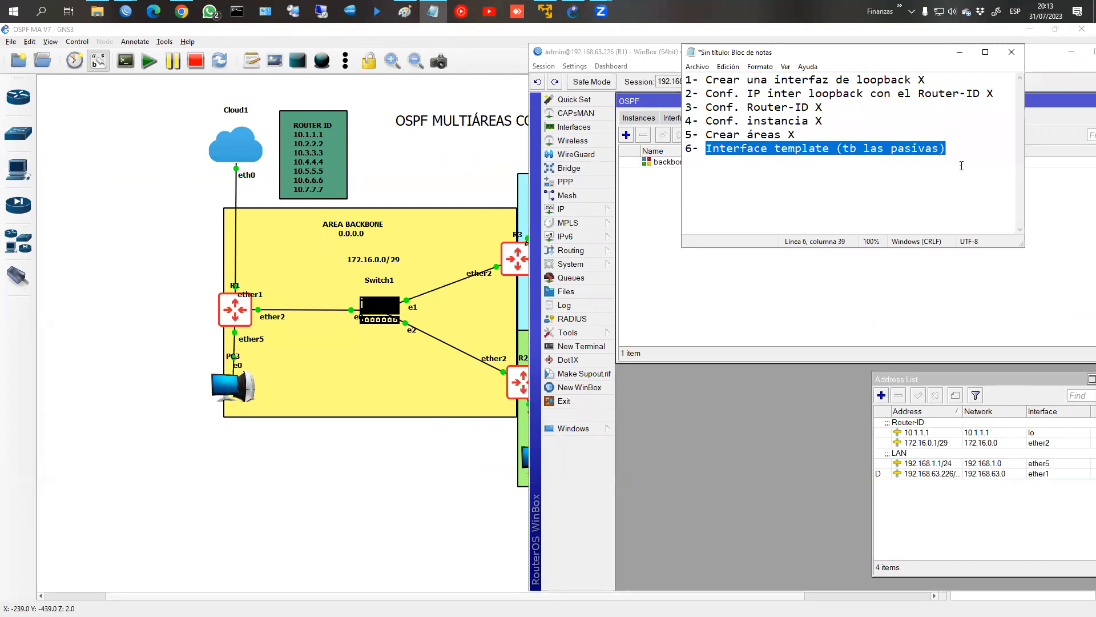
{"action": "left_click", "coordinate": [960, 53]}
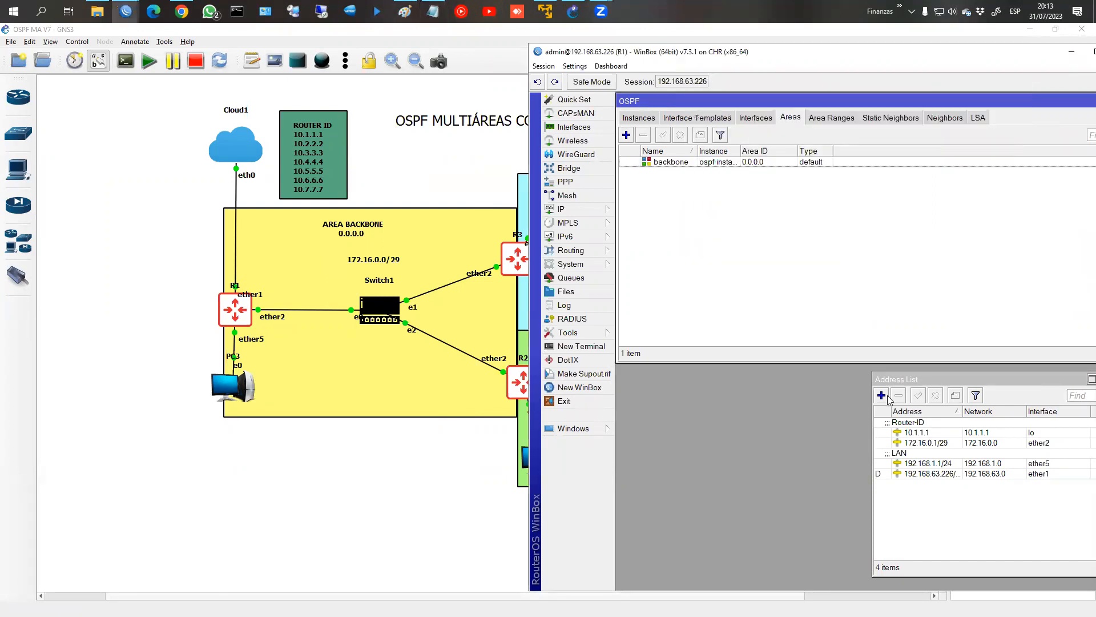
Step: Bring the address list fully into view and add an OSPF interface template for ether2 in the backbone area with network type broadcast
{"action": "left_click_drag", "start_coordinate": [939, 384], "coordinate": [876, 388]}
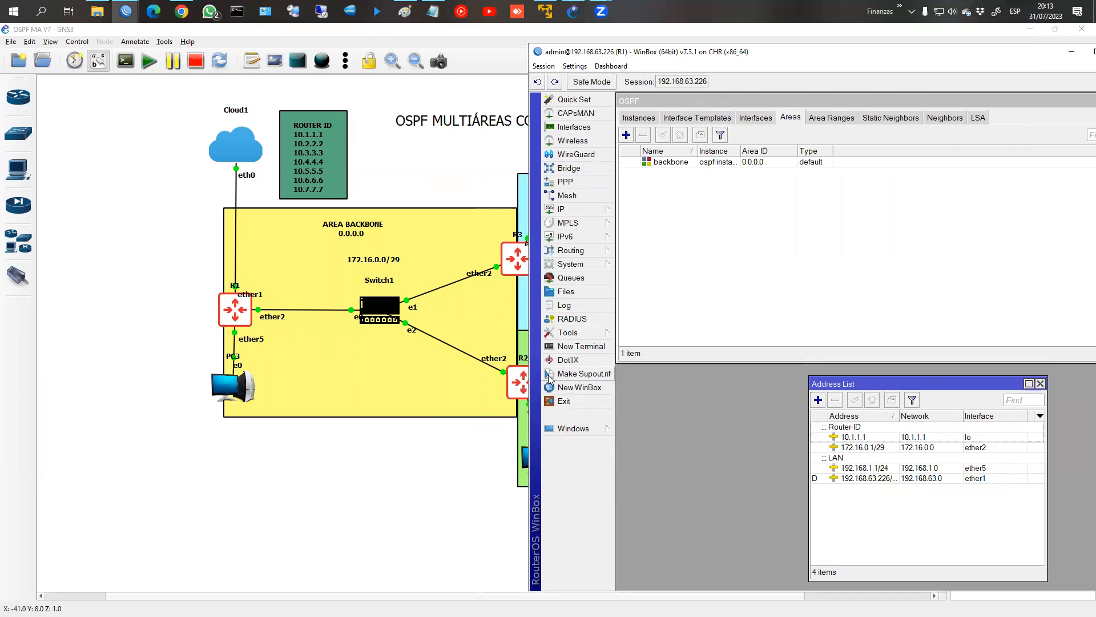
{"action": "left_click", "coordinate": [694, 118]}
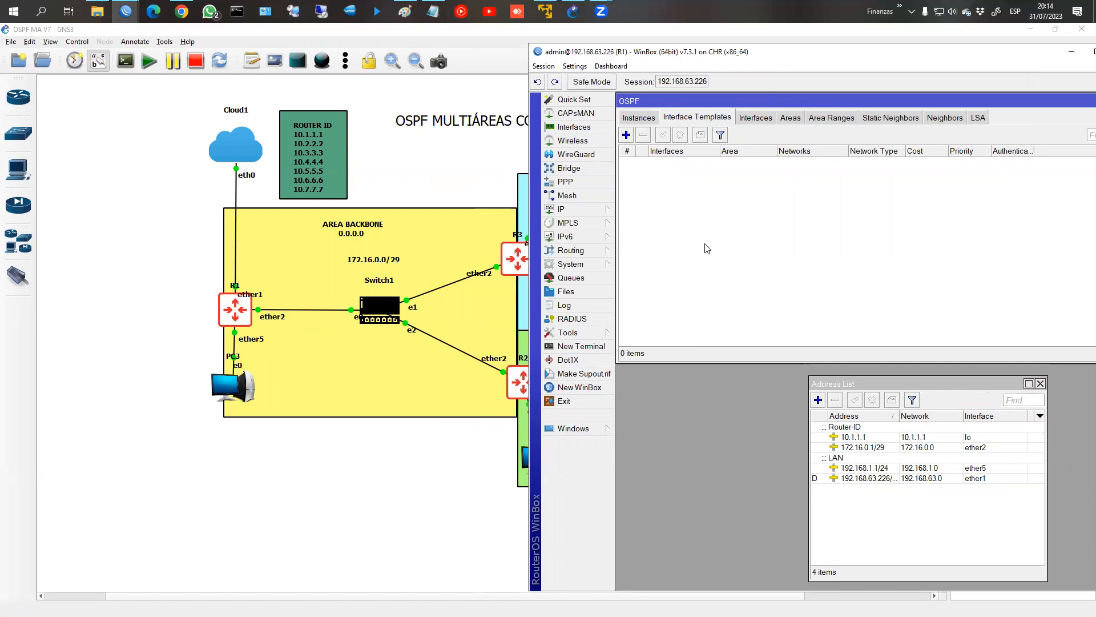
{"action": "left_click", "coordinate": [626, 134]}
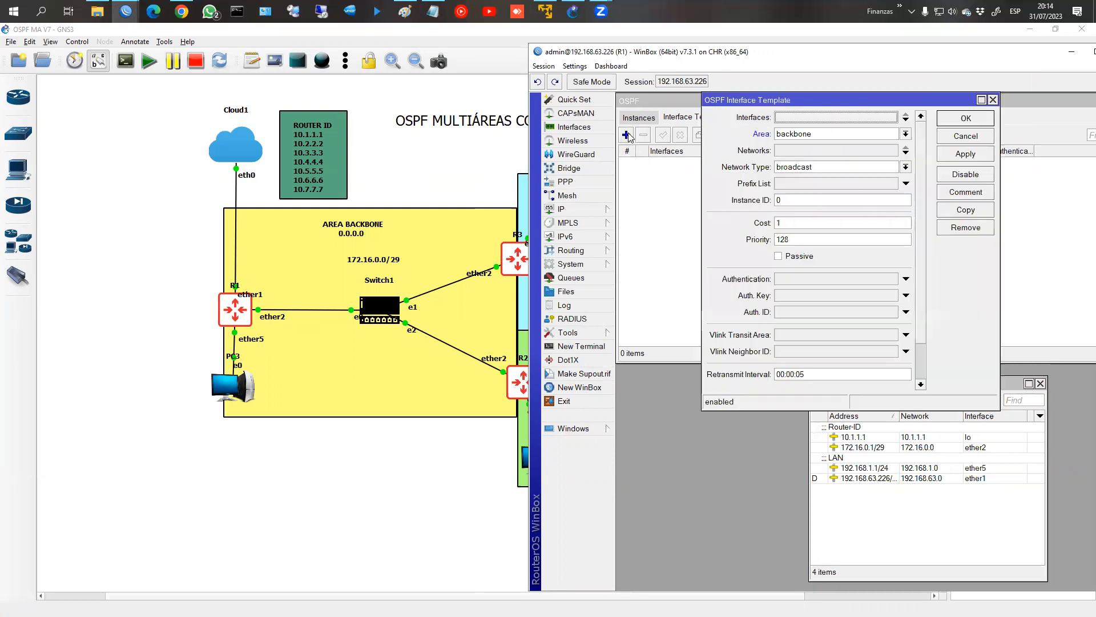
{"action": "left_click", "coordinate": [815, 120]}
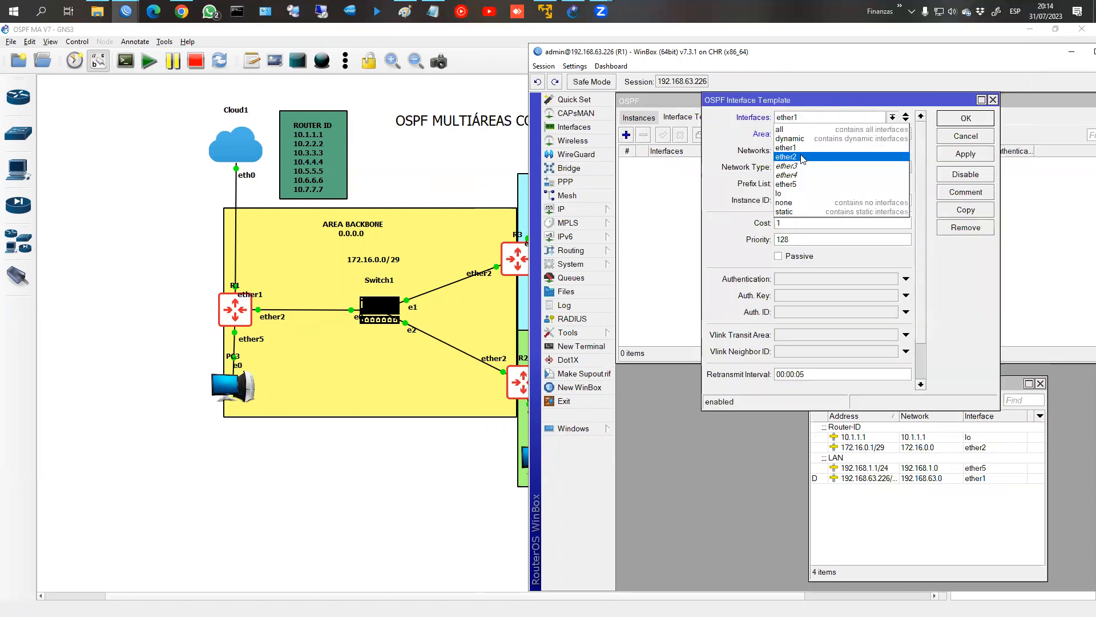
{"action": "left_click", "coordinate": [811, 158]}
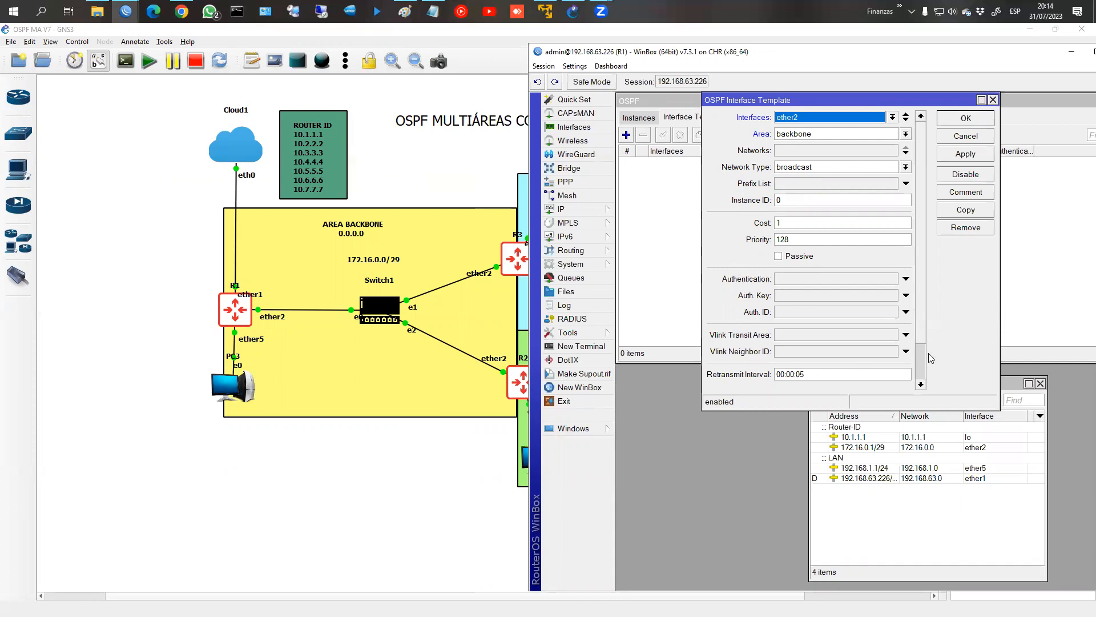
{"action": "scroll", "coordinate": [922, 365], "scroll_direction": "down", "scroll_amount": 1}
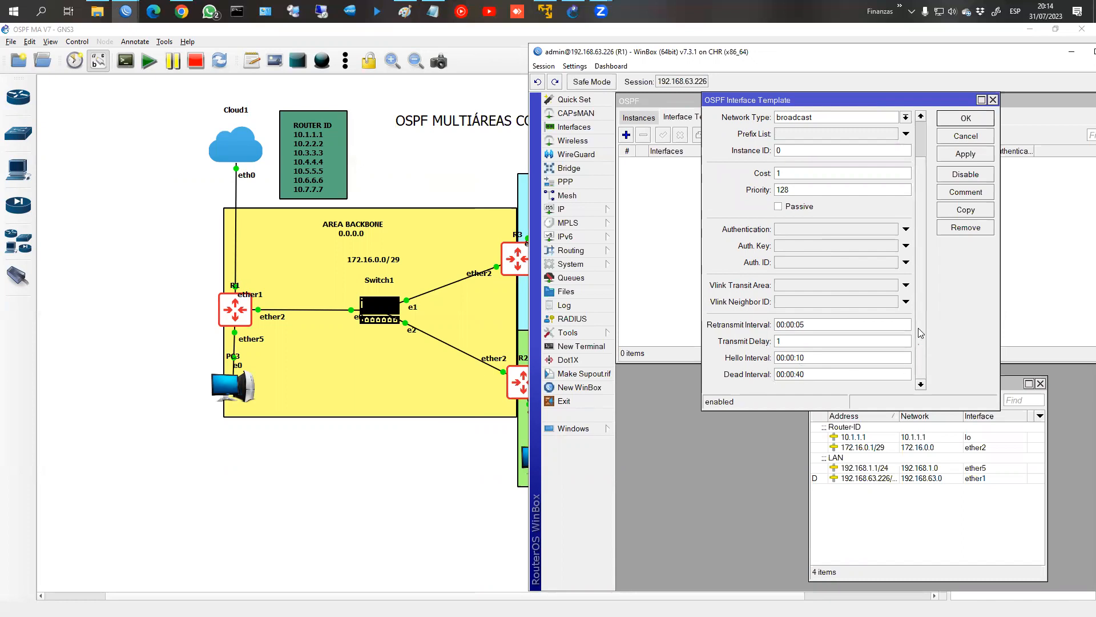
{"action": "scroll", "coordinate": [917, 351], "scroll_direction": "up", "scroll_amount": 1}
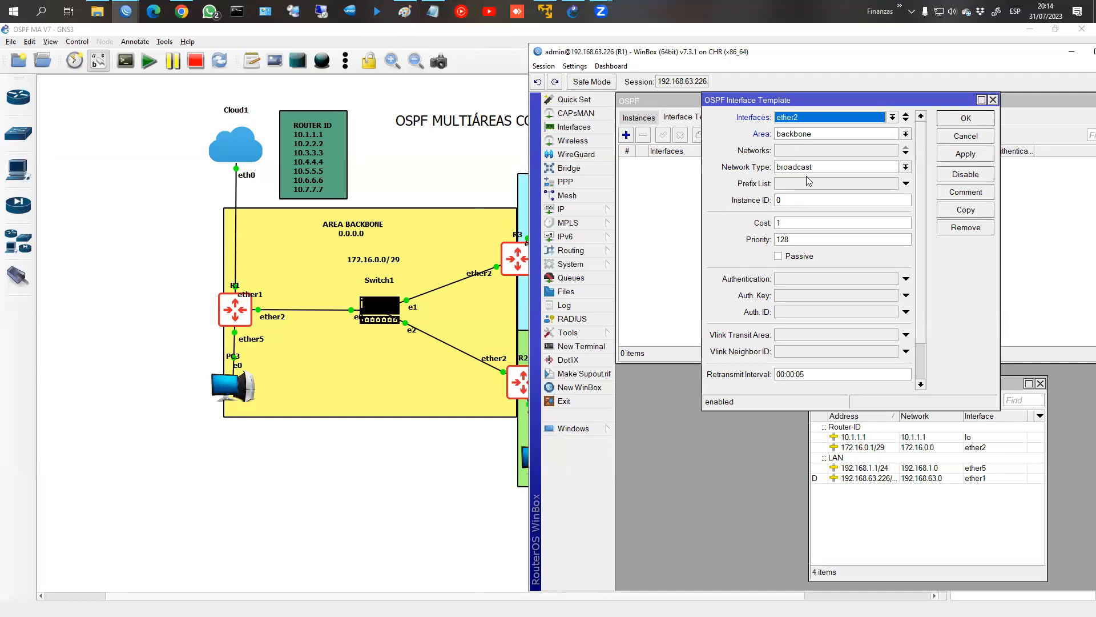
{"action": "left_click", "coordinate": [953, 158]}
{"action": "left_click", "coordinate": [965, 118]}
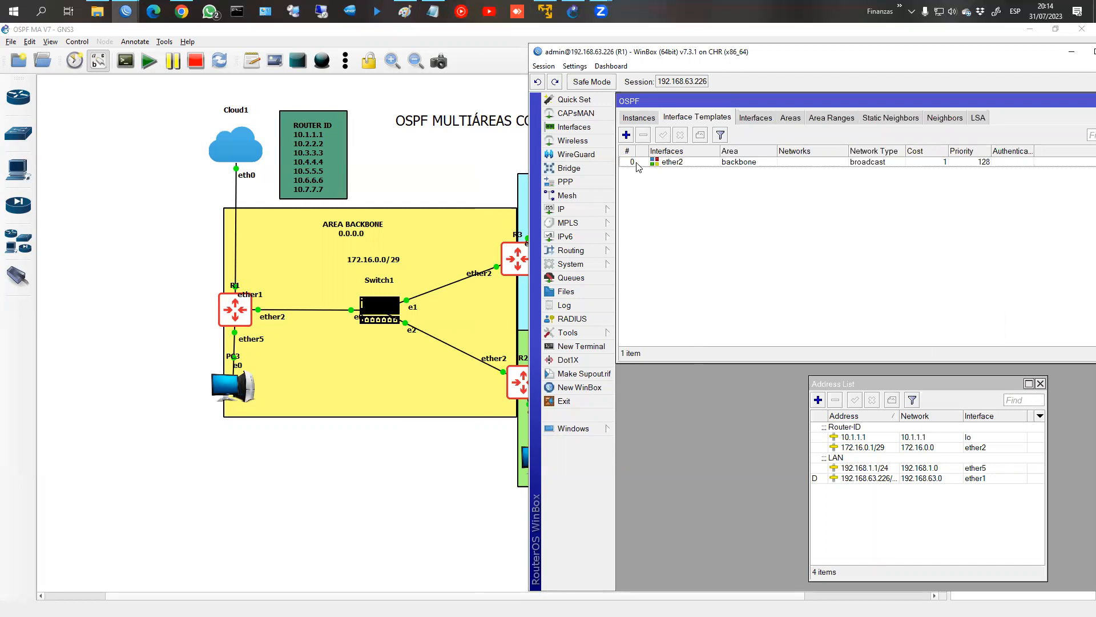
Step: Add a passive OSPF interface template for ether5 in the backbone area and view the active OSPF interfaces
{"action": "left_click", "coordinate": [627, 134]}
{"action": "left_click", "coordinate": [818, 124]}
{"action": "left_click", "coordinate": [817, 120]}
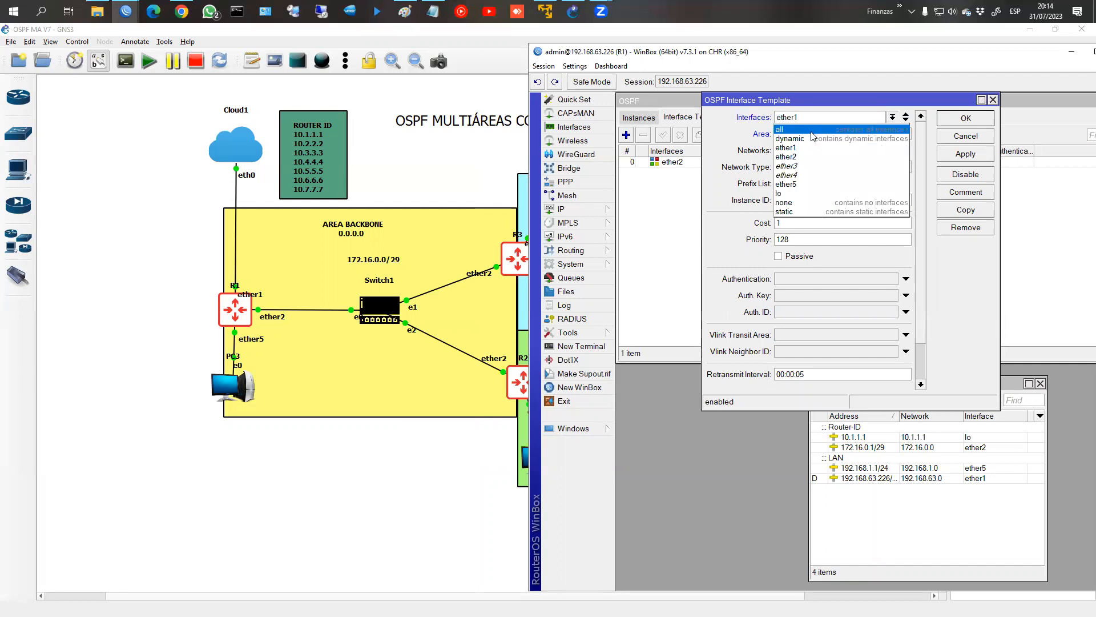
{"action": "left_click", "coordinate": [805, 184]}
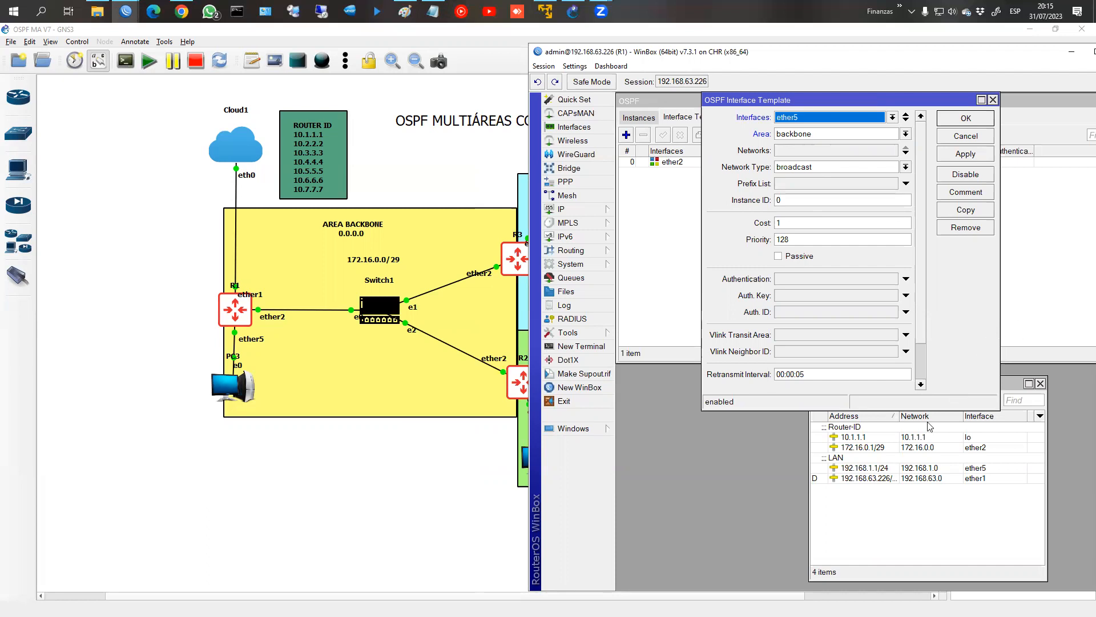
{"action": "left_click", "coordinate": [779, 257]}
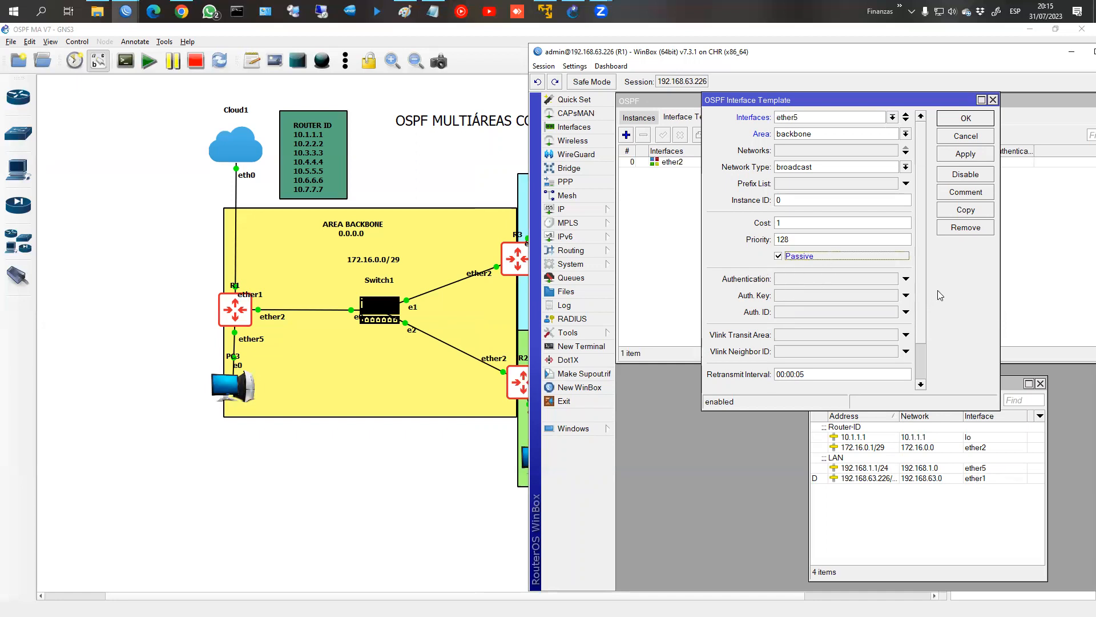
{"action": "left_click", "coordinate": [965, 119]}
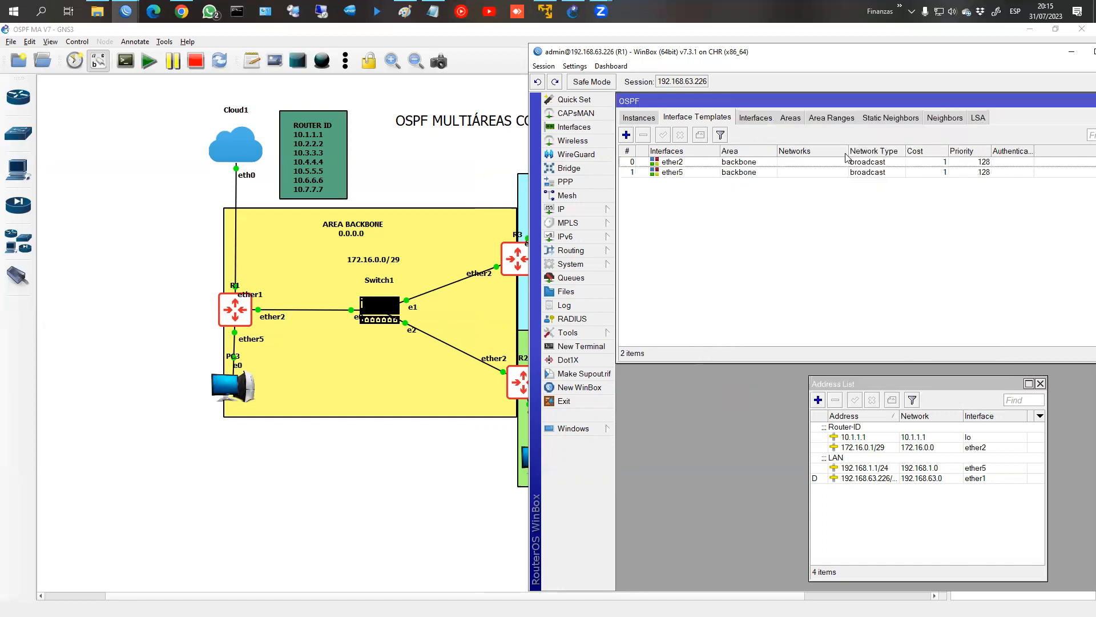
{"action": "left_click", "coordinate": [753, 118]}
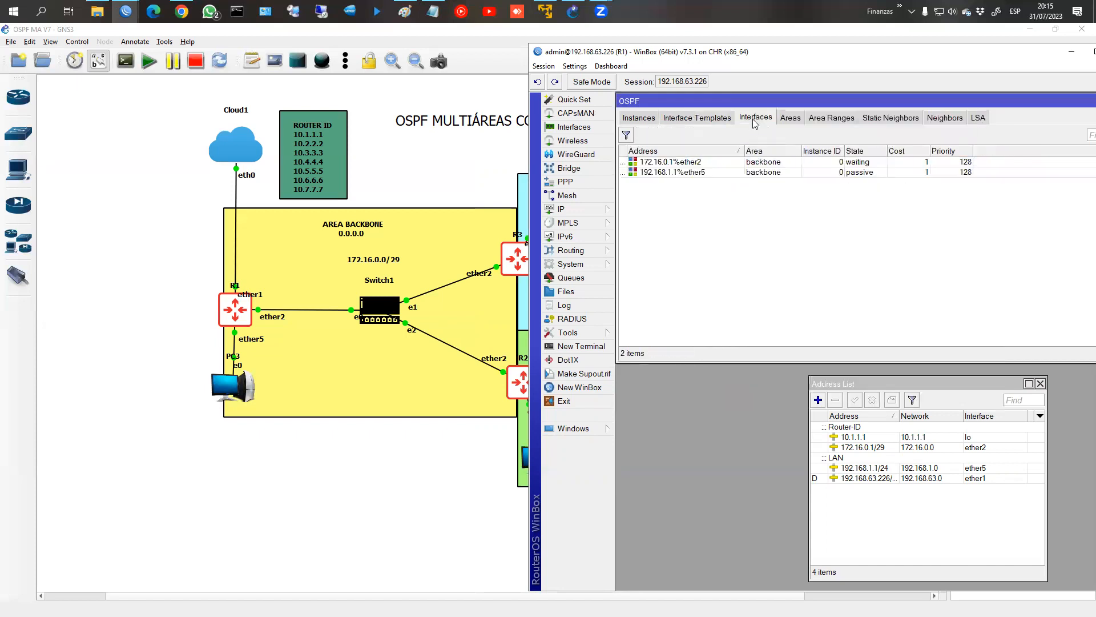
Step: Check the state of R1's ether2 OSPF interface and view R1's OSPF neighbor list
{"action": "left_click", "coordinate": [845, 162]}
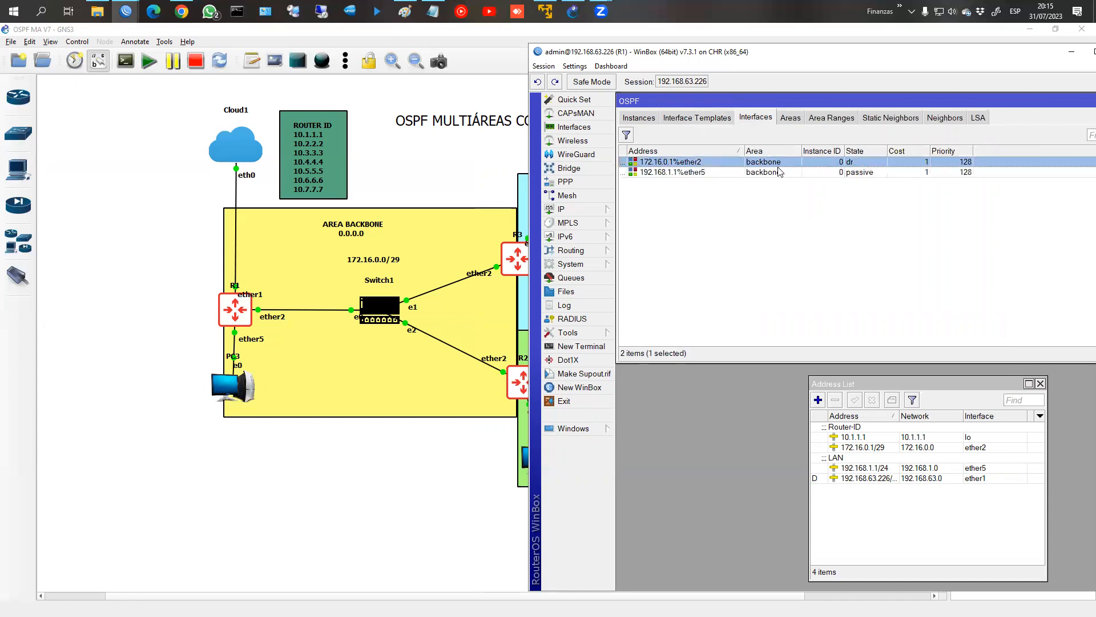
{"action": "left_click", "coordinate": [958, 119]}
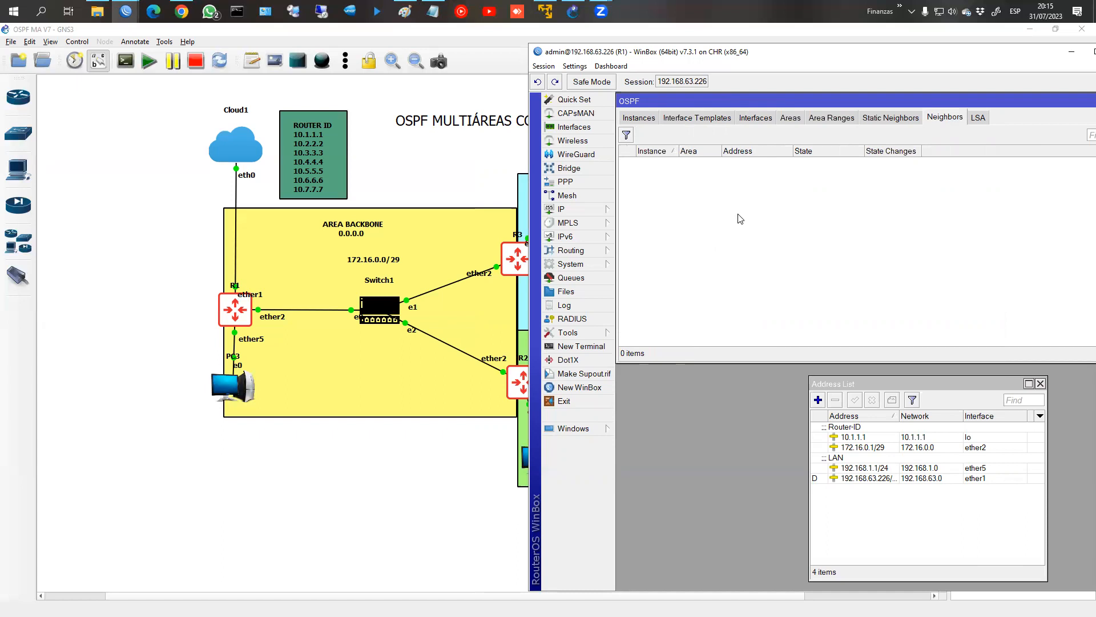
Step: Switch to the WinBox loader, connect to RoMON with 192.168.63.226 as the agent, and open a session to R2
{"action": "left_click", "coordinate": [126, 13]}
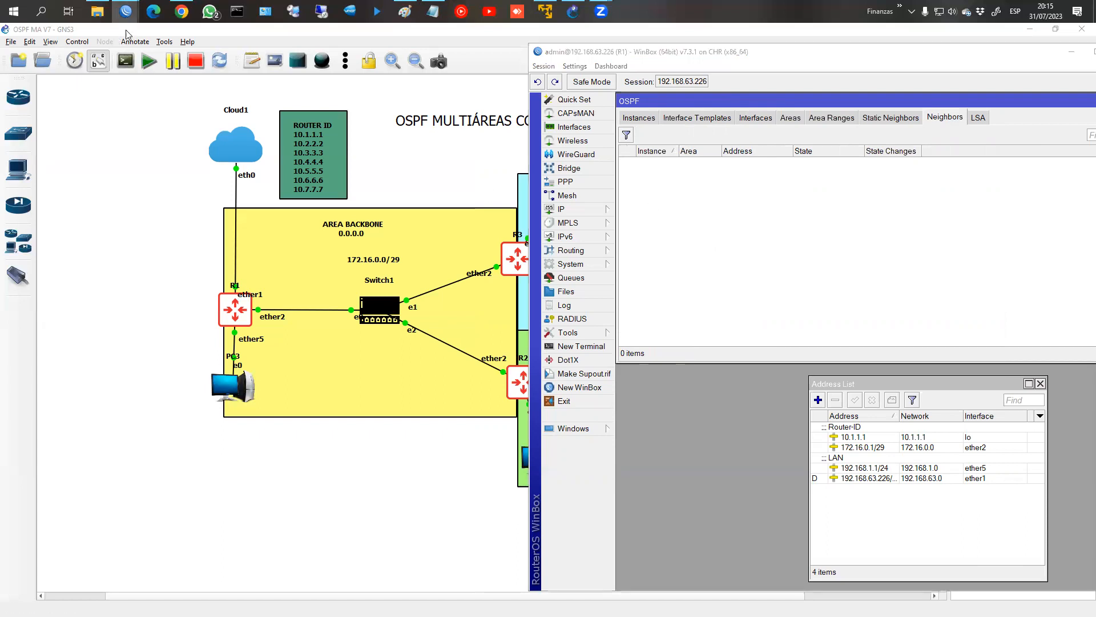
{"action": "left_click", "coordinate": [107, 70]}
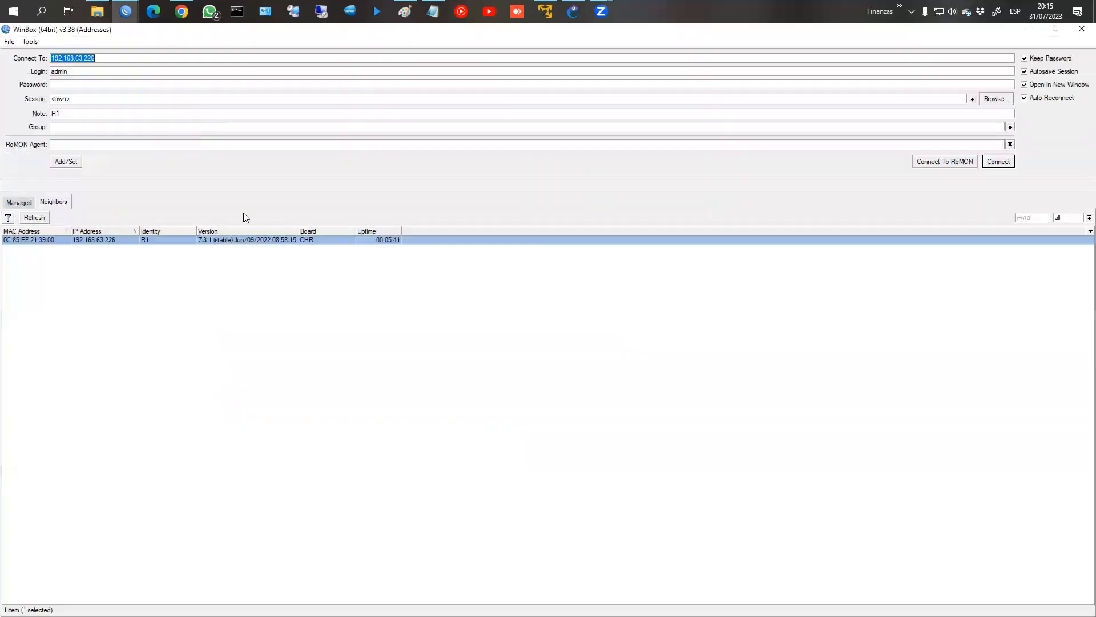
{"action": "left_click", "coordinate": [929, 163]}
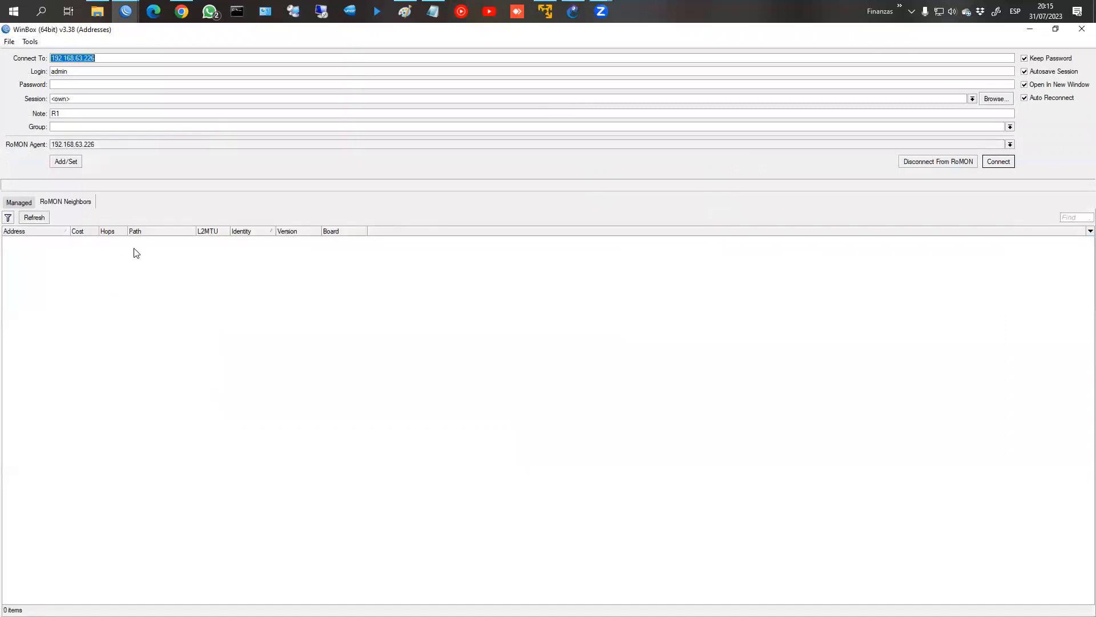
{"action": "left_click", "coordinate": [252, 240]}
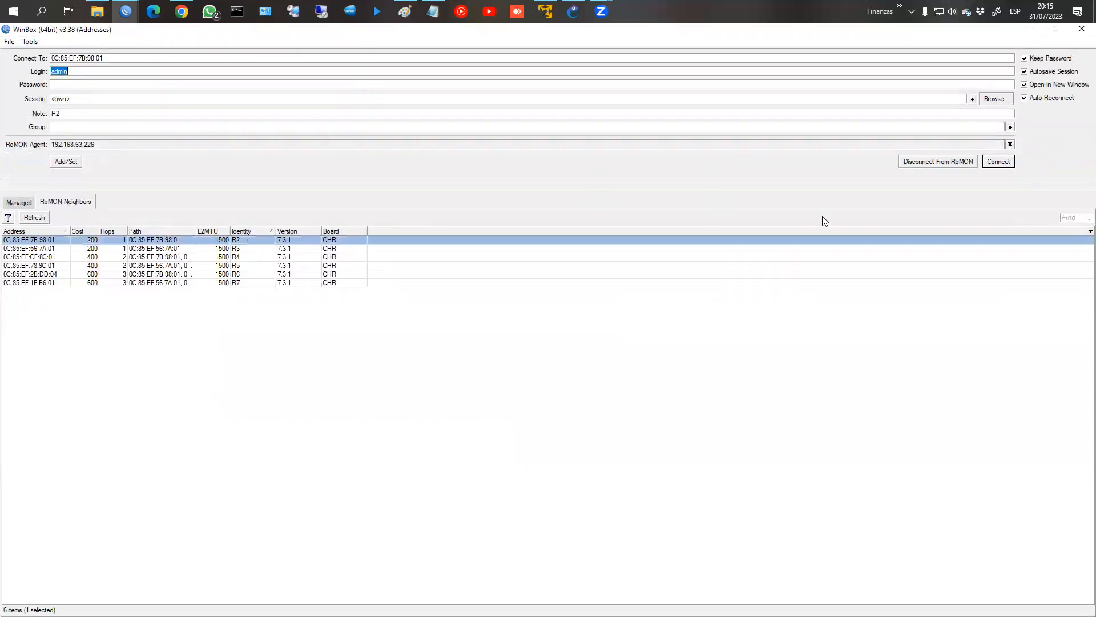
{"action": "left_click", "coordinate": [998, 162]}
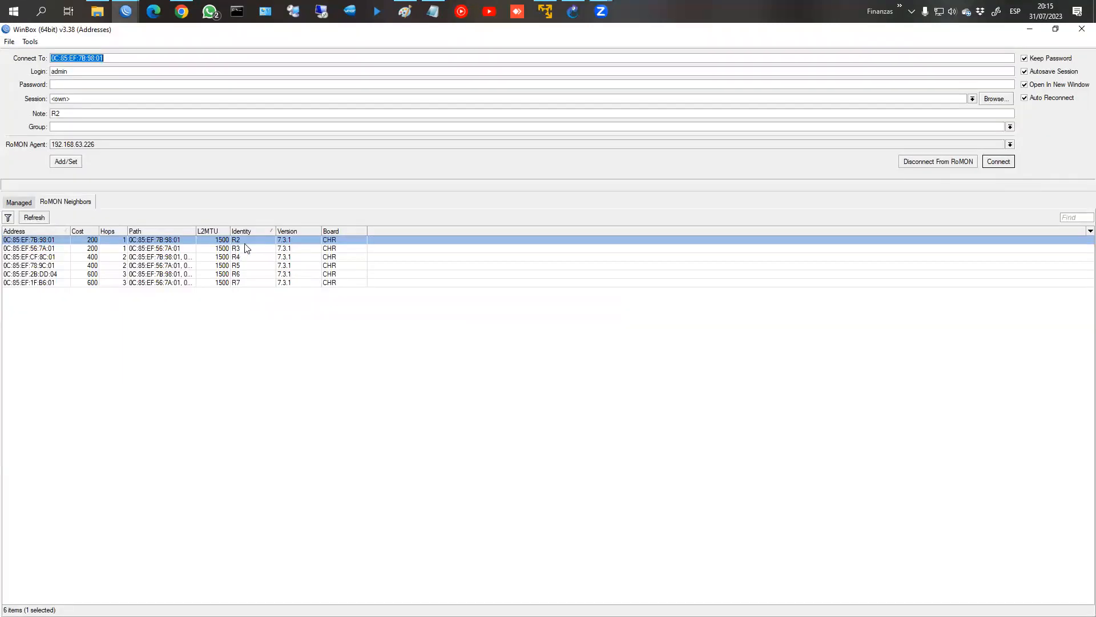
Step: Open RoMON sessions to R3, R4, R5 and R6, and dismiss R6's password-change prompt
{"action": "left_click", "coordinate": [246, 246]}
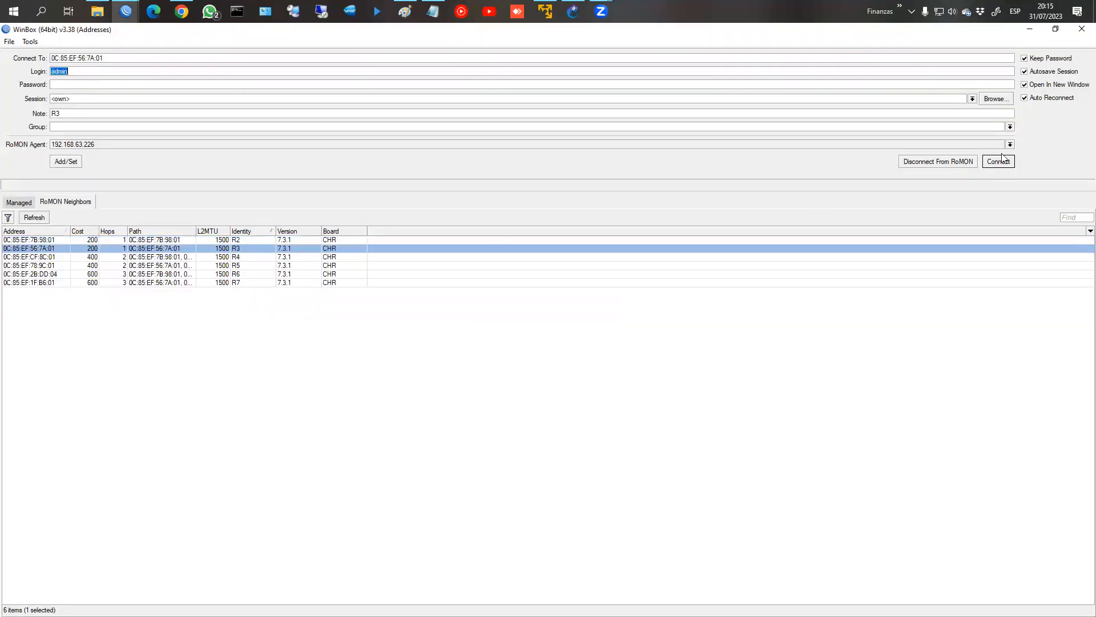
{"action": "left_click", "coordinate": [1000, 161]}
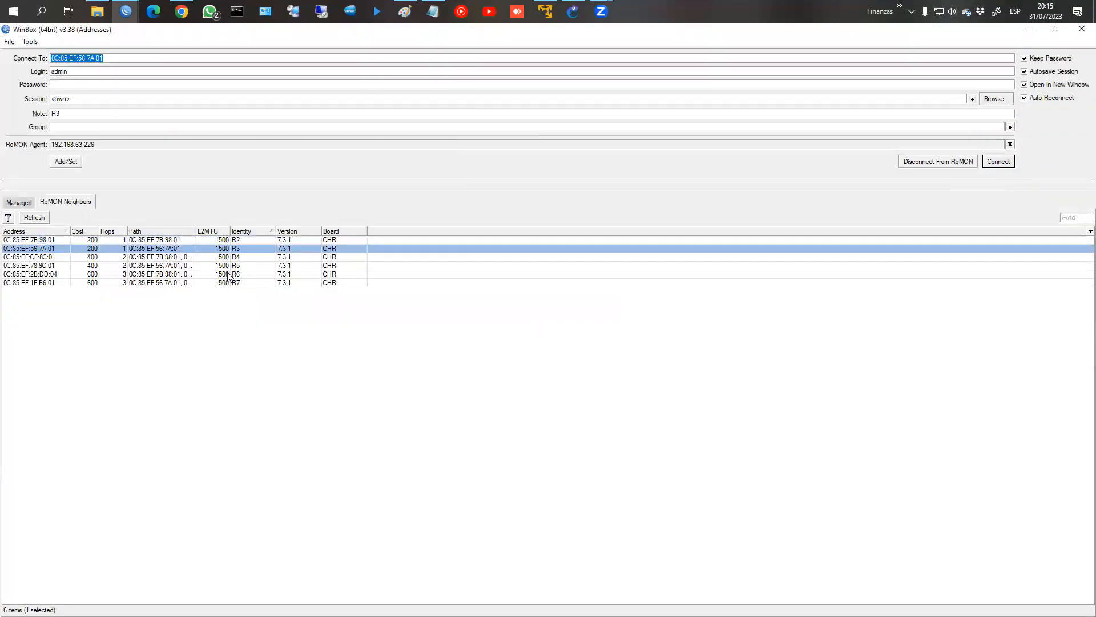
{"action": "left_click", "coordinate": [237, 257]}
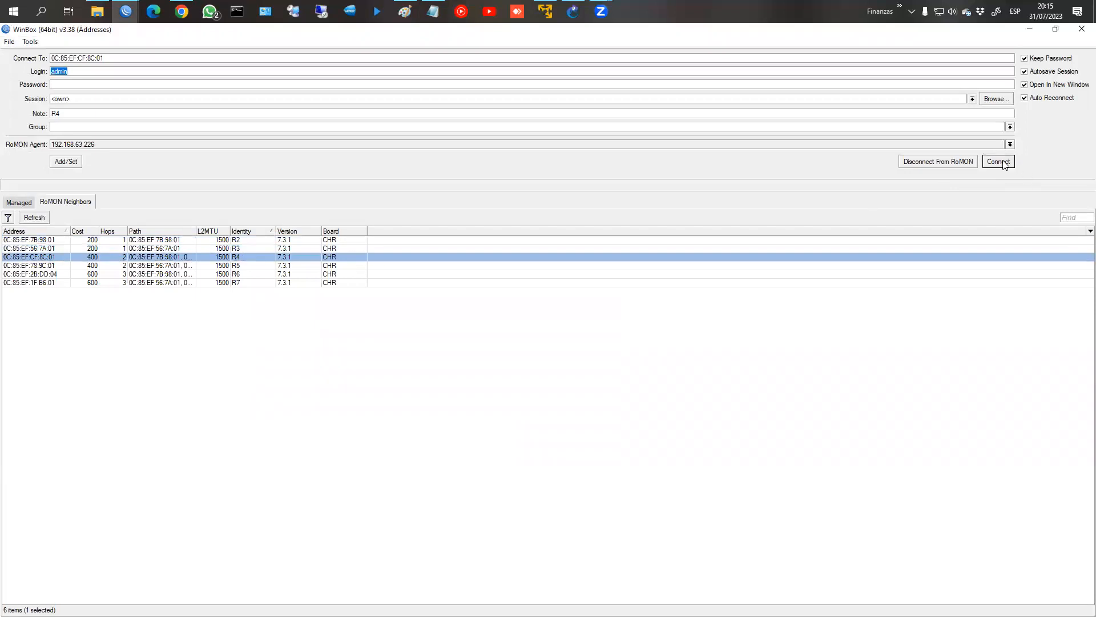
{"action": "left_click", "coordinate": [1003, 163]}
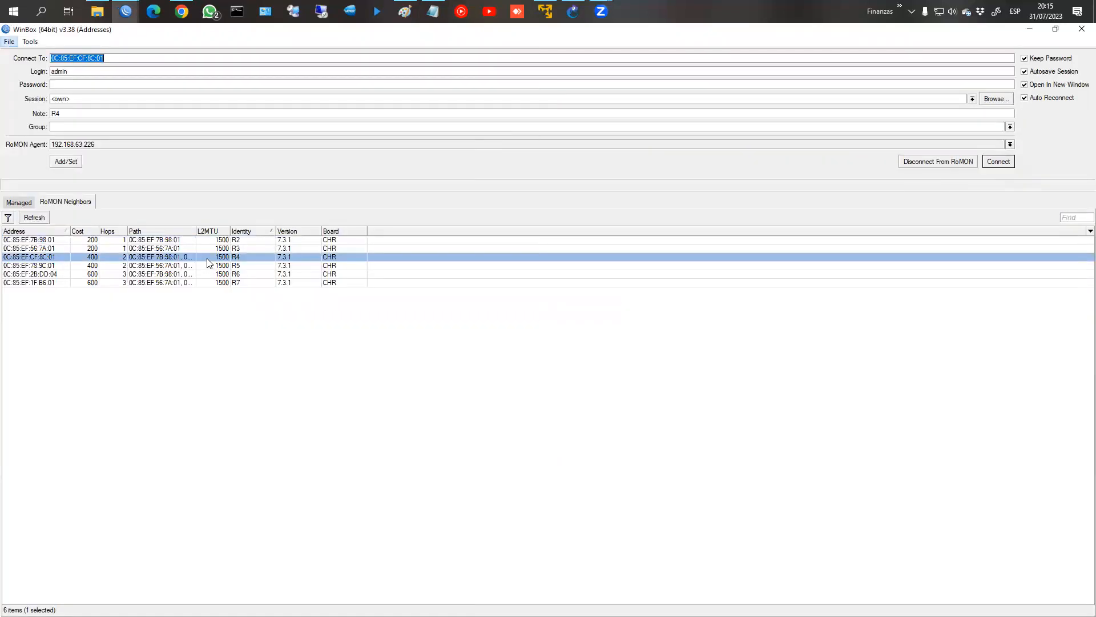
{"action": "left_click", "coordinate": [210, 266]}
{"action": "left_click", "coordinate": [993, 163]}
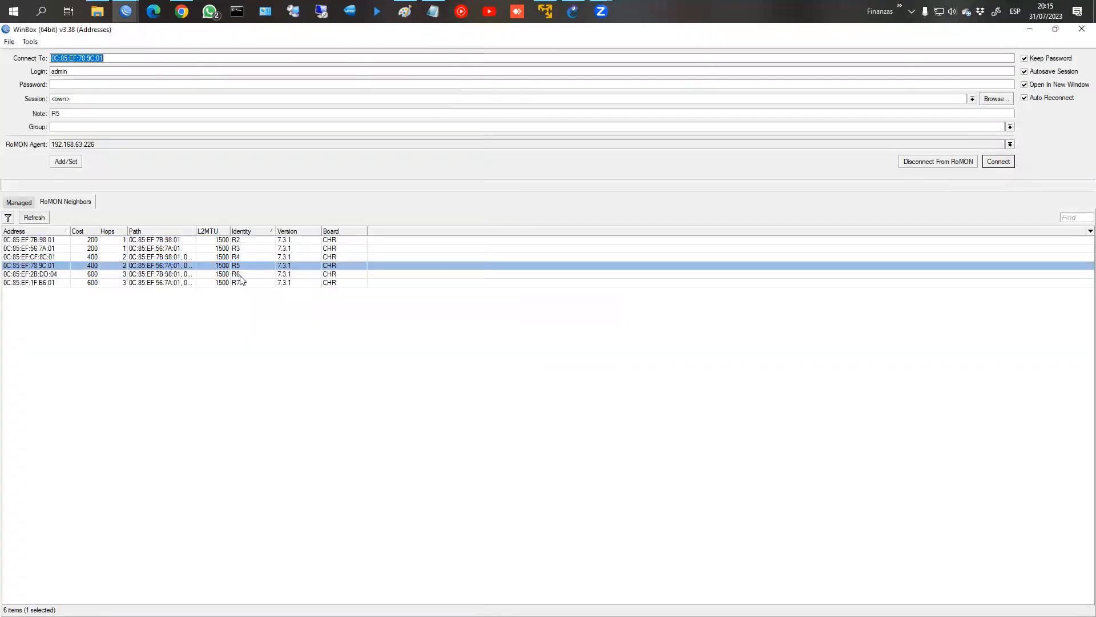
{"action": "left_click", "coordinate": [241, 274]}
{"action": "left_click", "coordinate": [998, 161]}
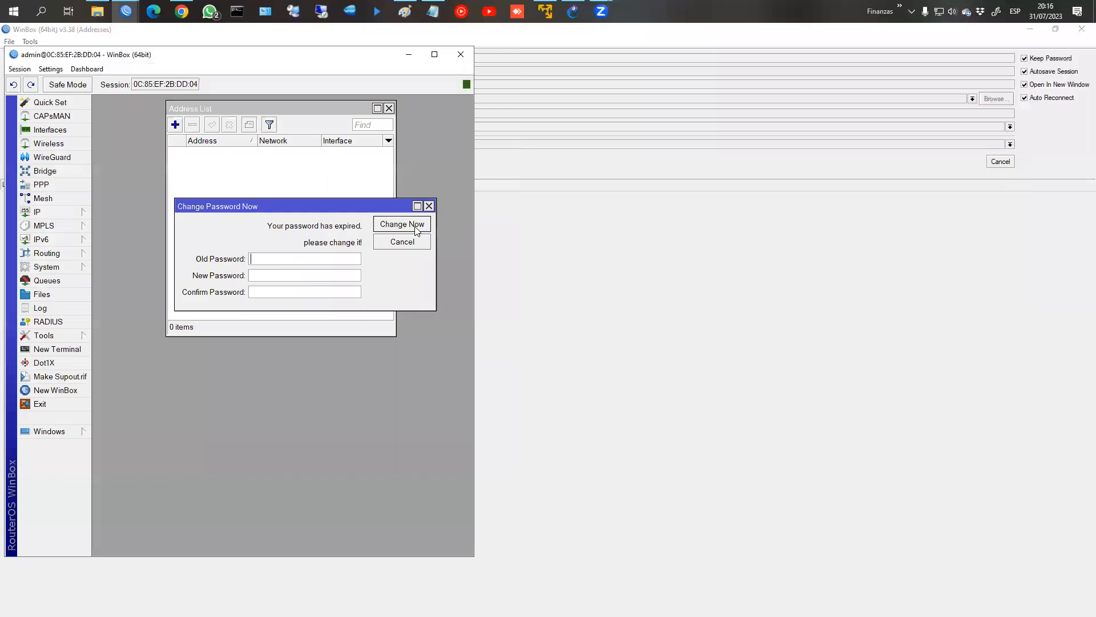
{"action": "left_click", "coordinate": [415, 237]}
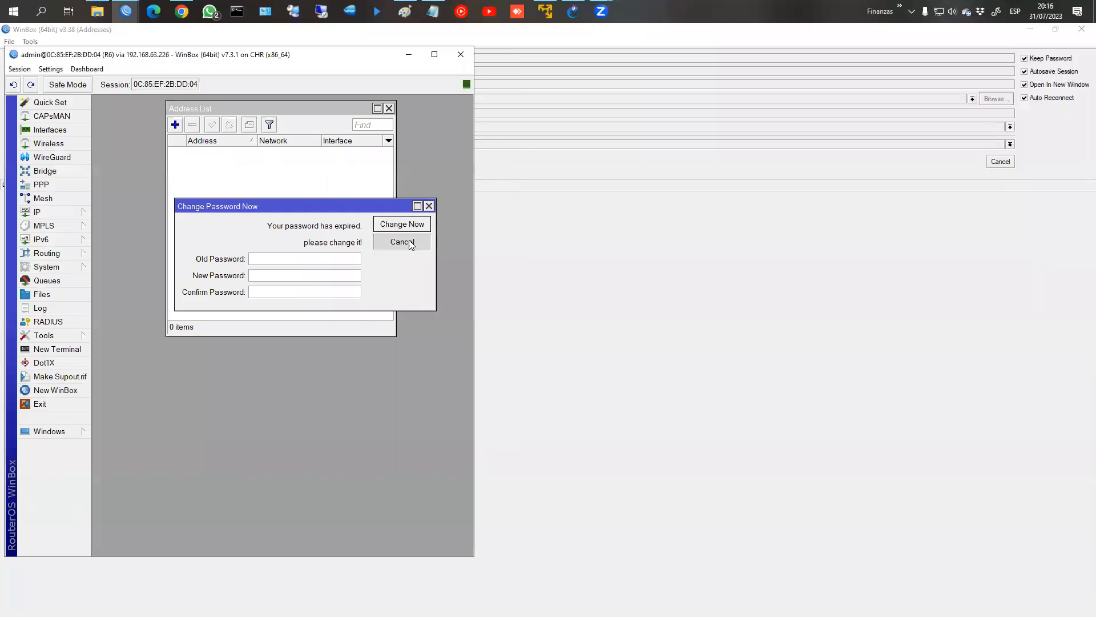
Step: Bring up R2's session, dismiss its password-change prompt, close its OSPF window, and minimize the WinBox loader
{"action": "mouse_move", "coordinate": [131, 15]}
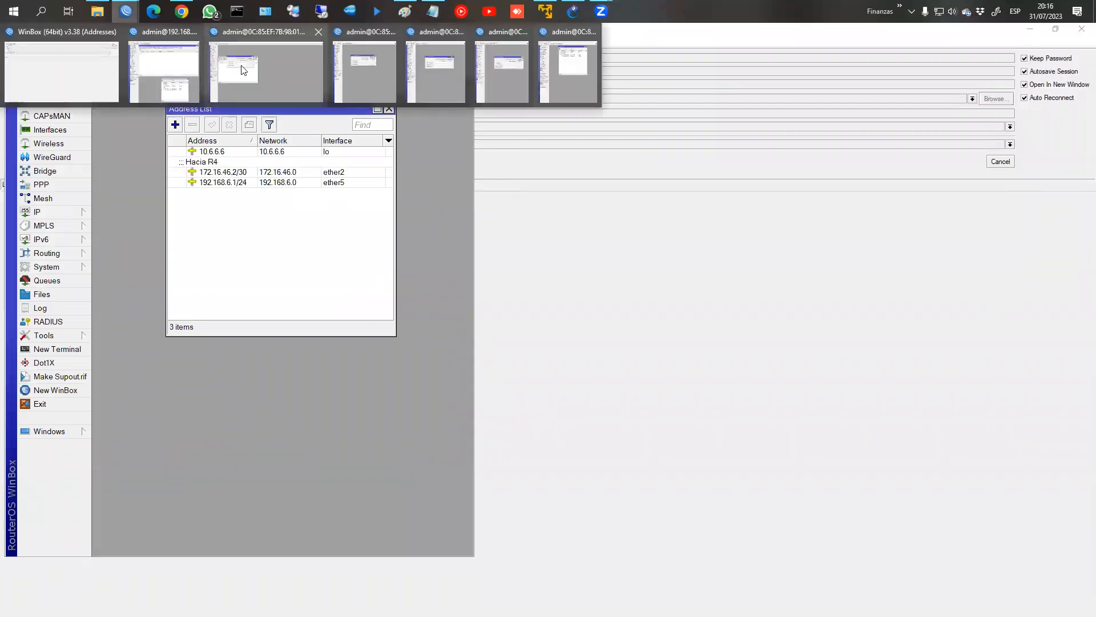
{"action": "left_click", "coordinate": [267, 66]}
{"action": "left_click", "coordinate": [1055, 29]}
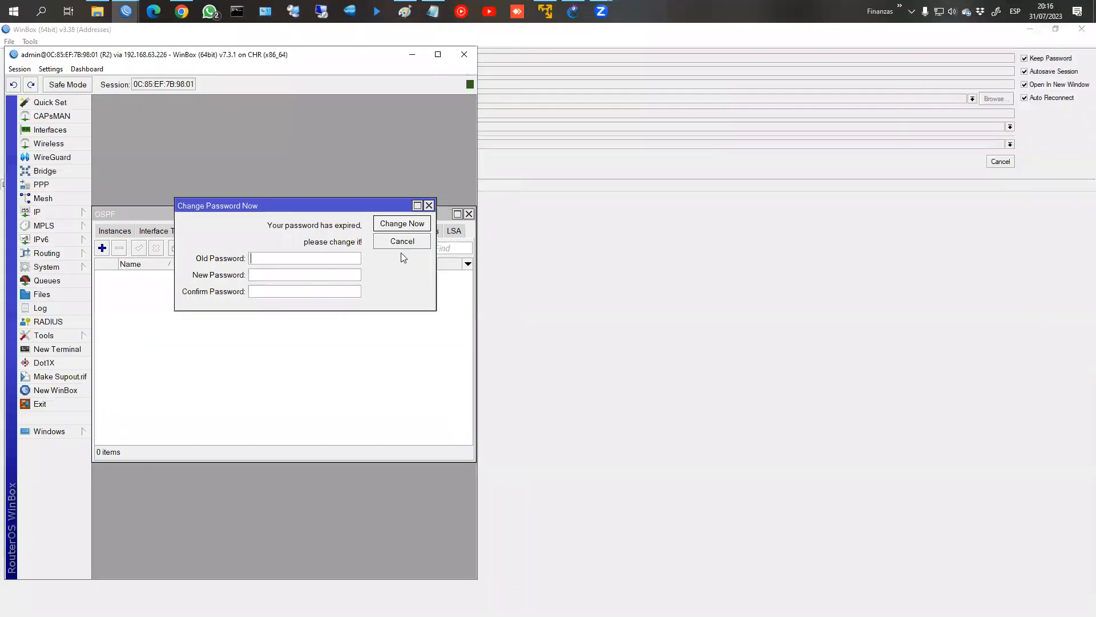
{"action": "left_click", "coordinate": [402, 241]}
{"action": "left_click", "coordinate": [469, 215]}
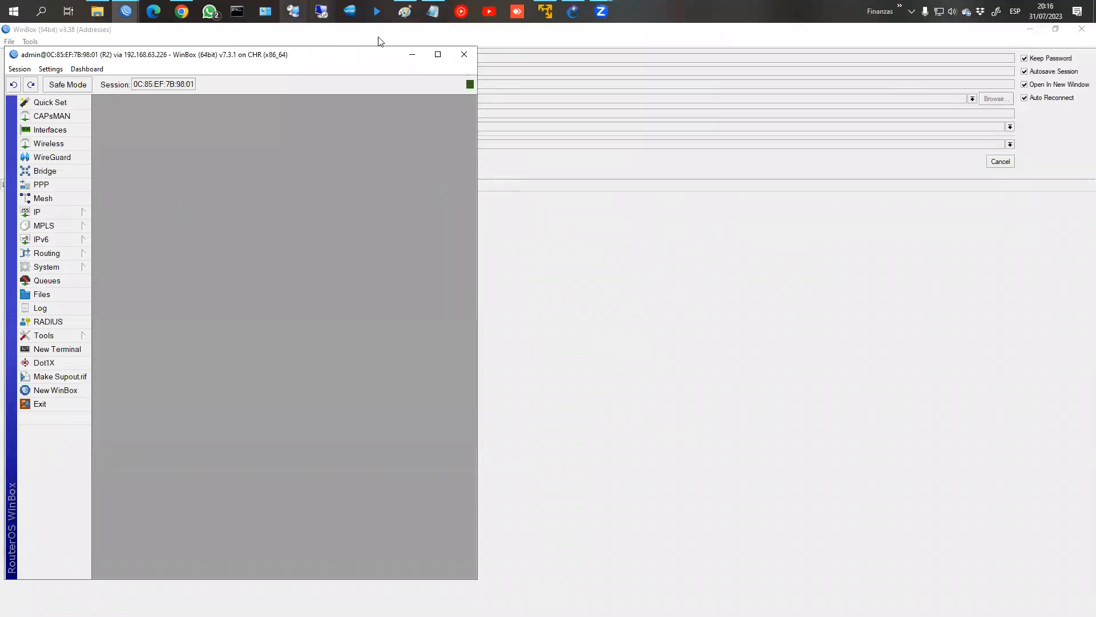
{"action": "left_click", "coordinate": [1028, 32]}
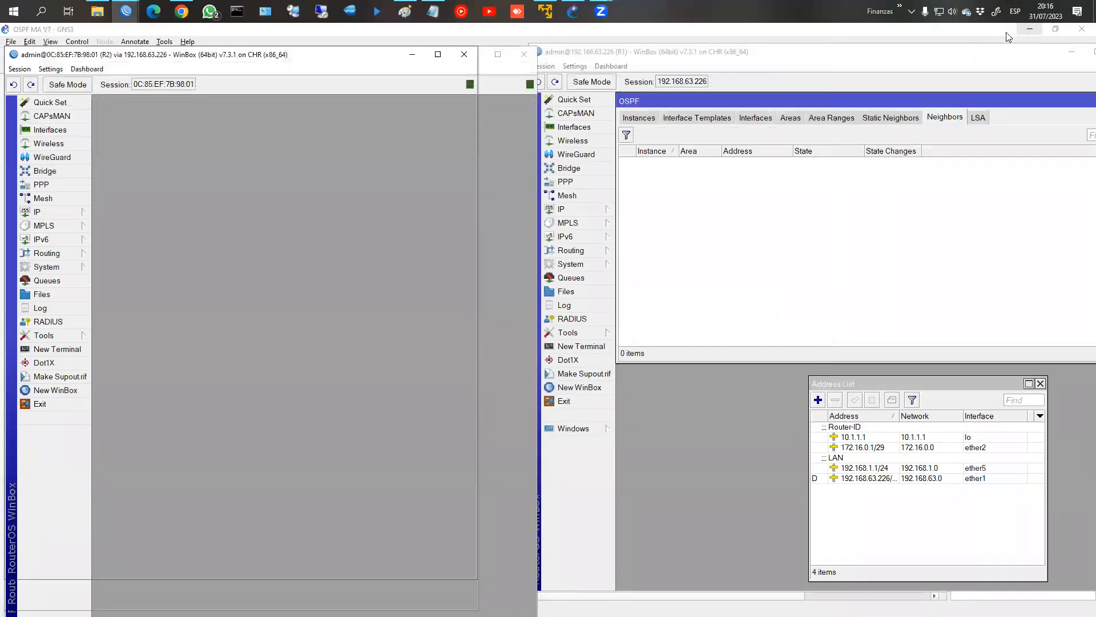
Step: Bring the GNS3 topology forward and place R2's WinBox session beside the backbone area of the diagram
{"action": "left_click", "coordinate": [573, 11]}
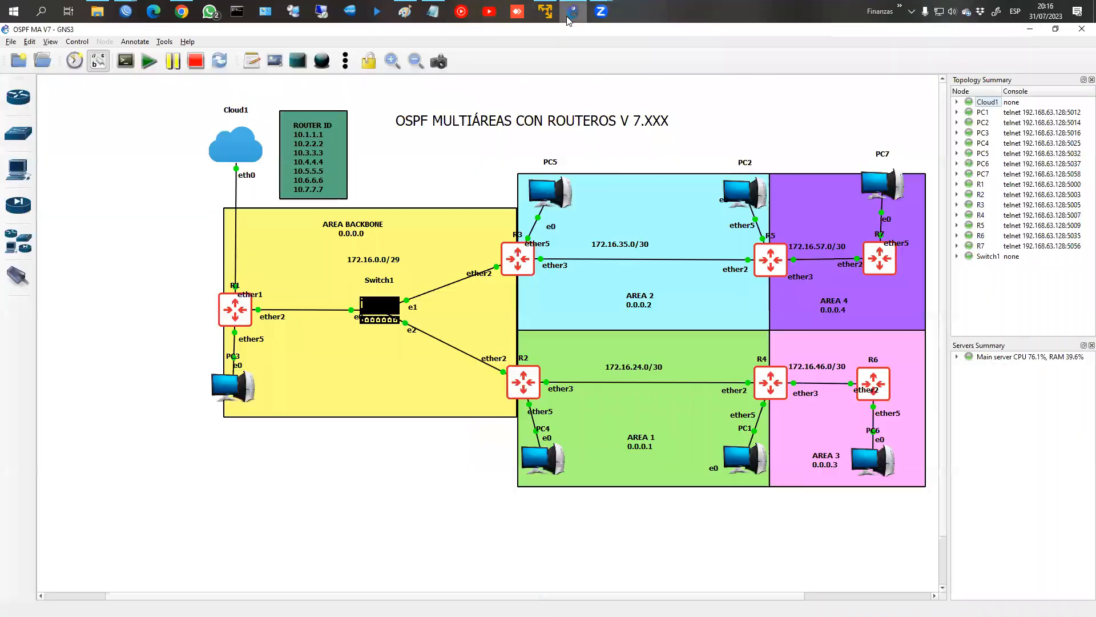
{"action": "mouse_move", "coordinate": [130, 8]}
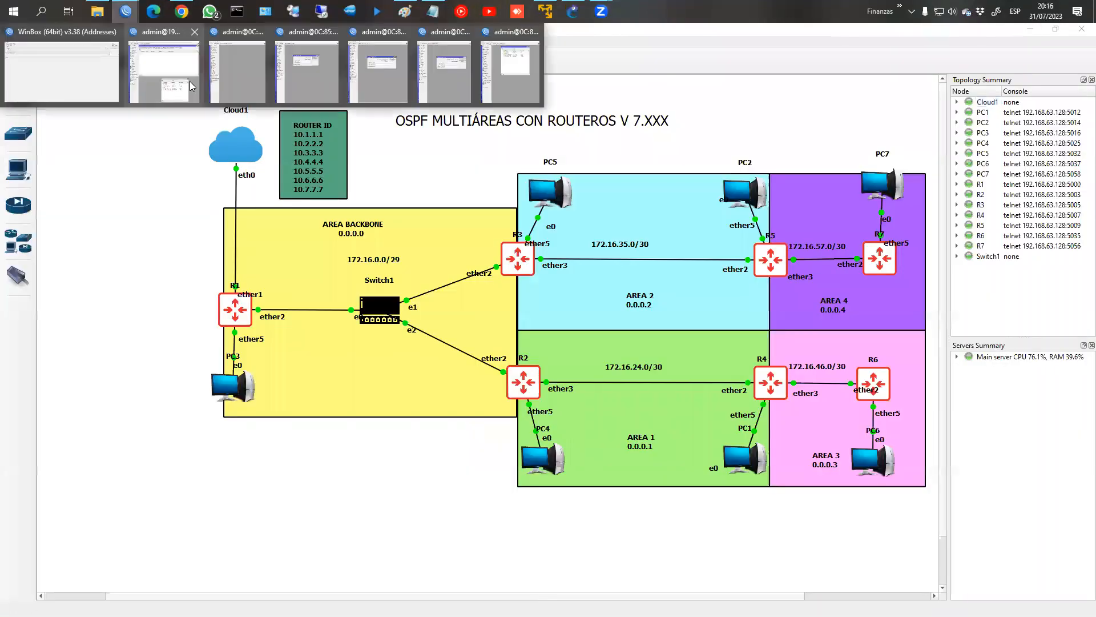
{"action": "left_click", "coordinate": [228, 85]}
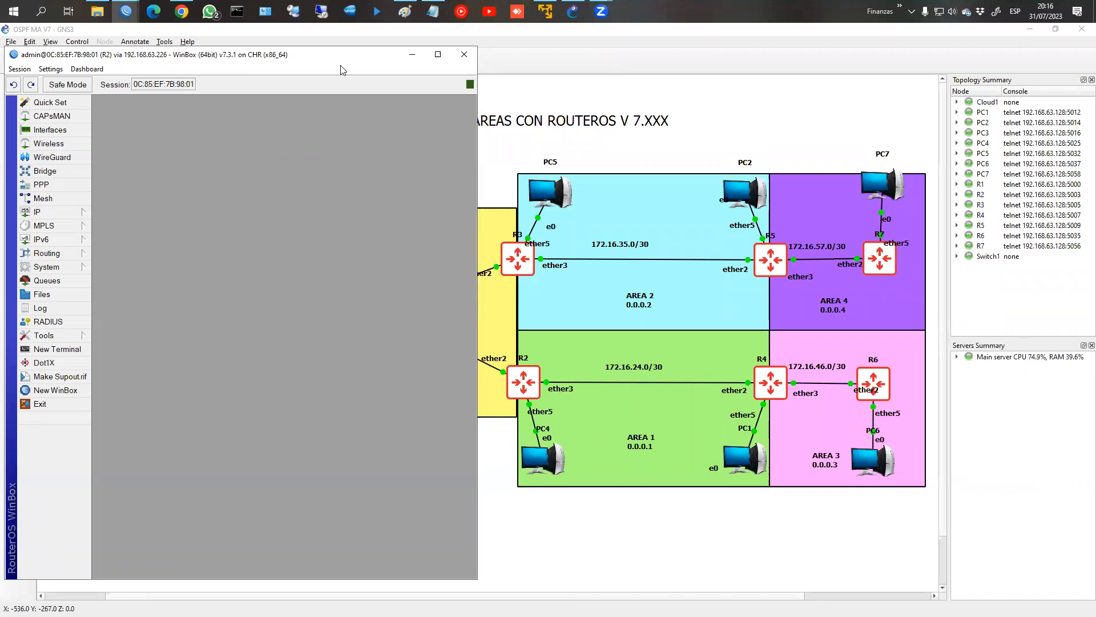
{"action": "left_click_drag", "start_coordinate": [320, 56], "coordinate": [907, 49]}
Step: Open R2's IP address list and review the loopback, ether2 and ether3 addresses
{"action": "left_click", "coordinate": [626, 206]}
{"action": "left_click", "coordinate": [715, 226]}
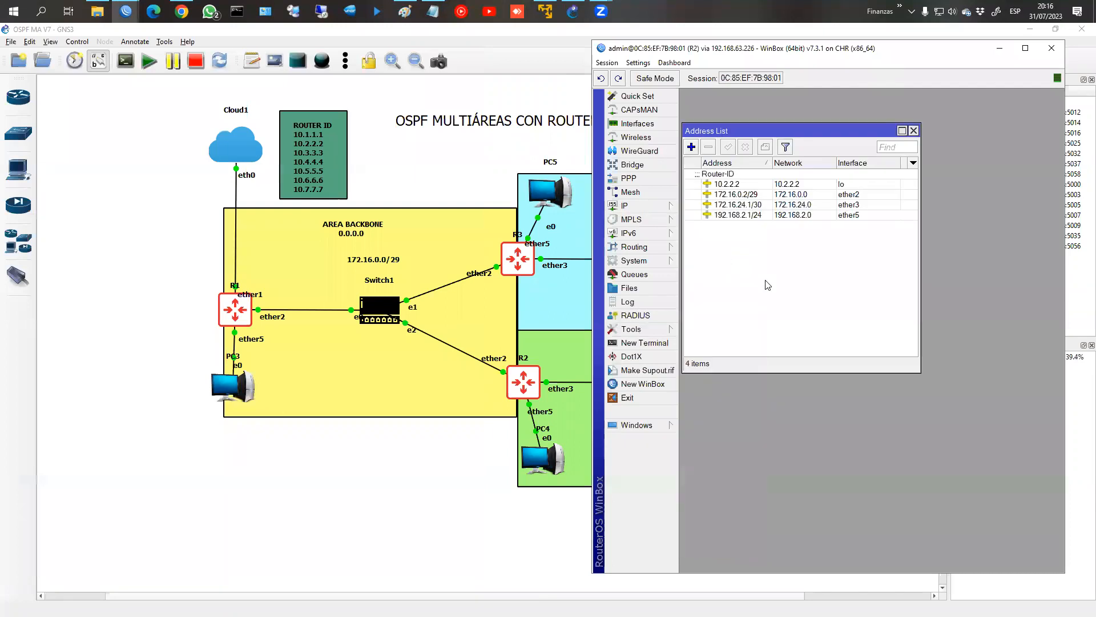
{"action": "left_click", "coordinate": [725, 184]}
{"action": "left_click", "coordinate": [722, 194]}
{"action": "left_click", "coordinate": [720, 204]}
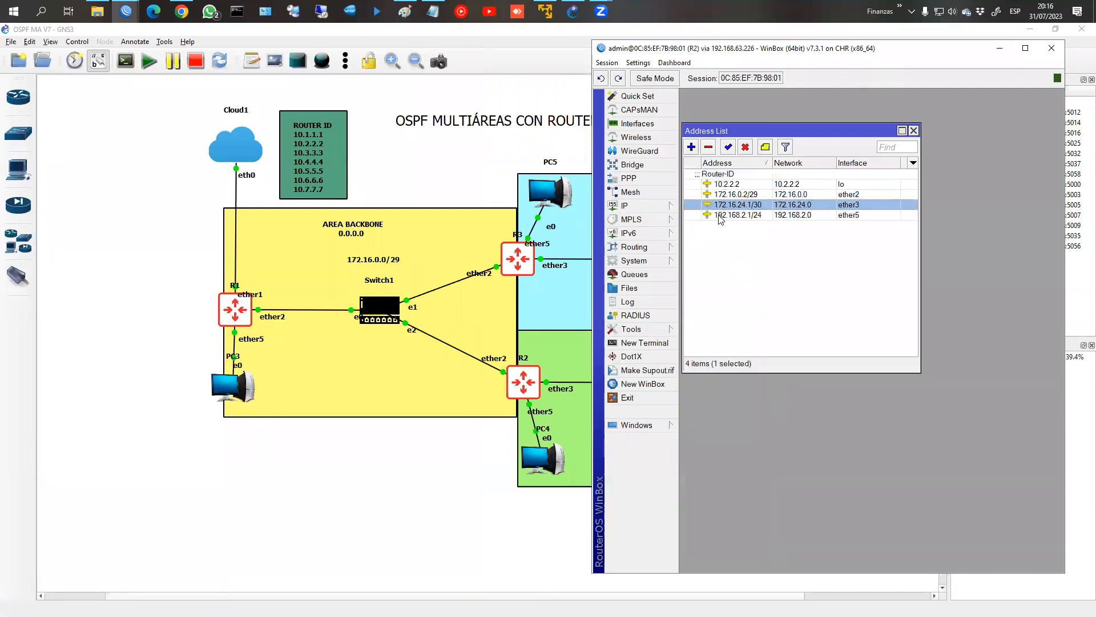
Step: Check the router ID entries configured on R2, and close the Router ID and address list windows
{"action": "left_click", "coordinate": [625, 206]}
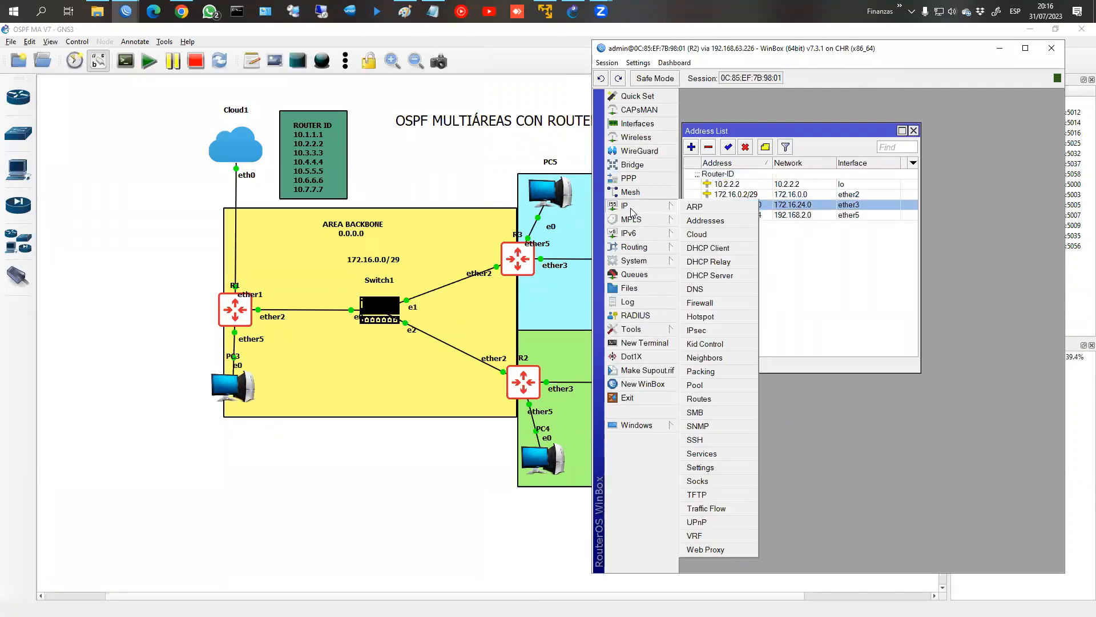
{"action": "left_click", "coordinate": [634, 252]}
{"action": "left_click", "coordinate": [701, 356]}
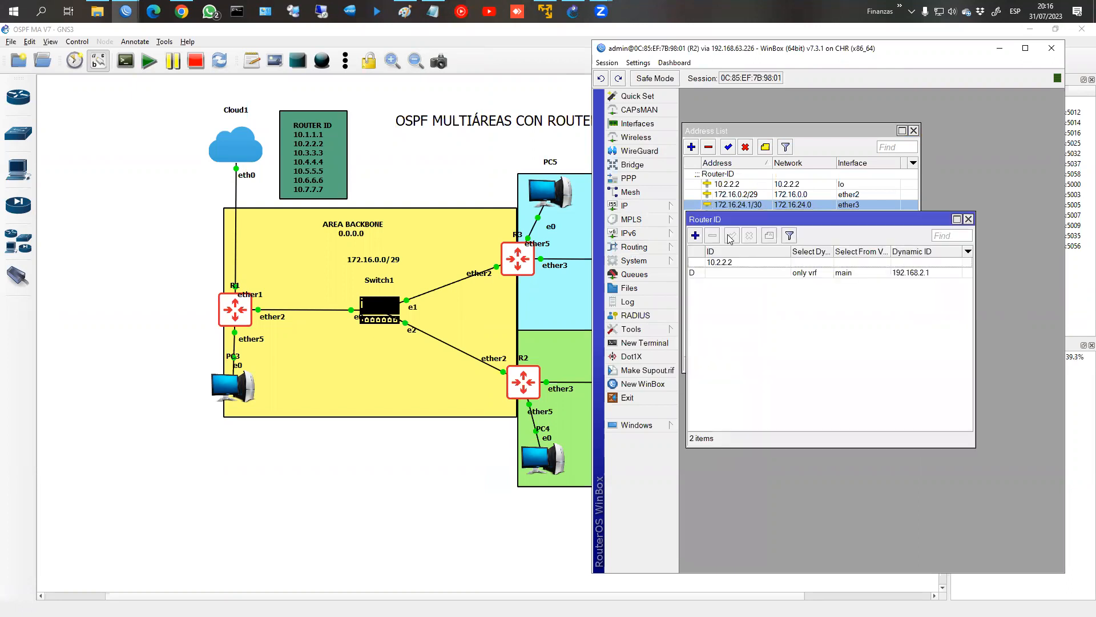
{"action": "left_click", "coordinate": [969, 218]}
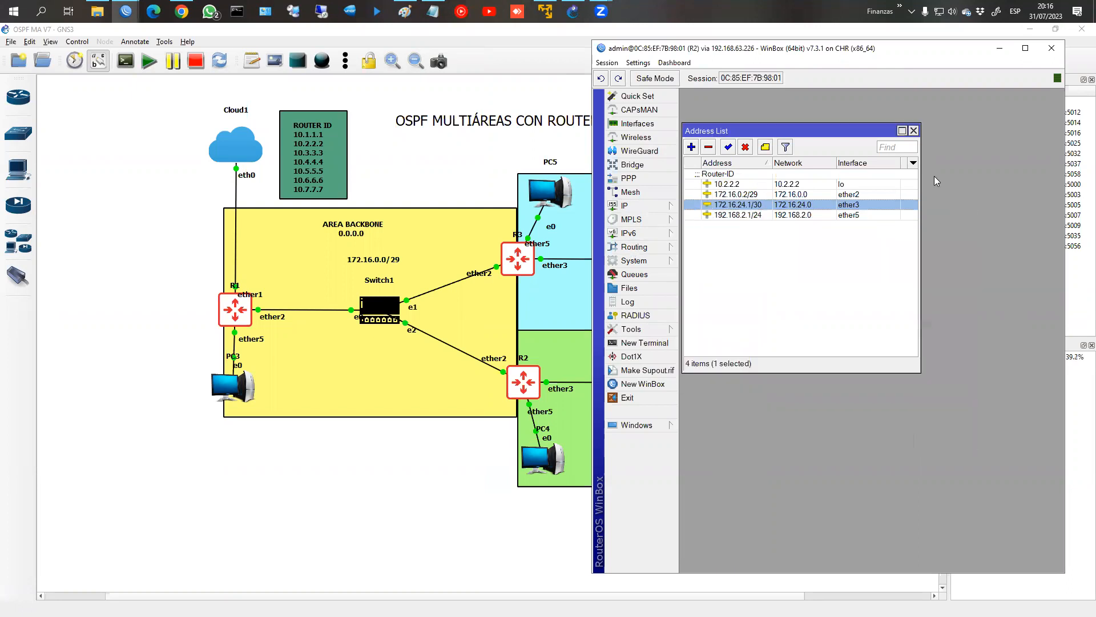
{"action": "left_click", "coordinate": [913, 130]}
Step: Open R2's OSPF settings and resize and reposition the session and OSPF windows so R2's links stay visible in the topology
{"action": "left_click", "coordinate": [633, 246]}
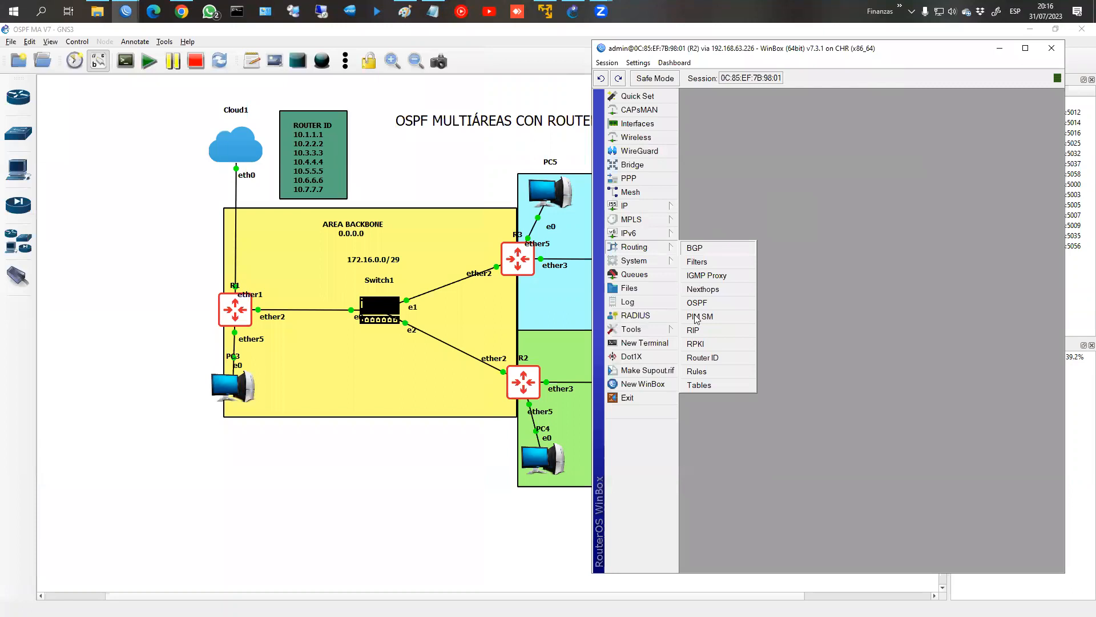
{"action": "left_click", "coordinate": [697, 302]}
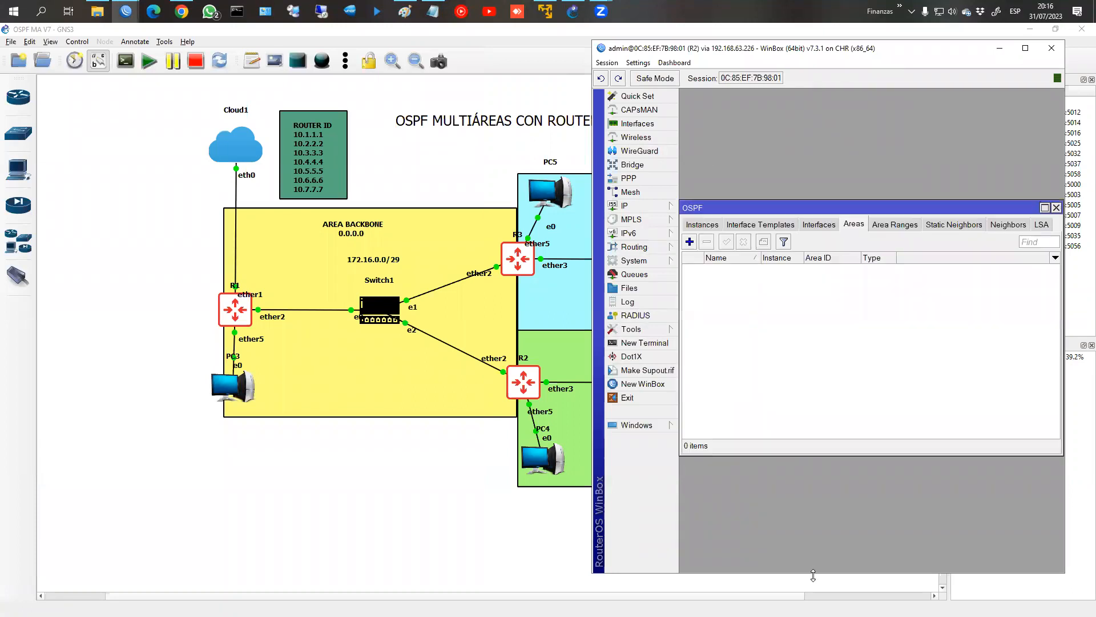
{"action": "left_click_drag", "start_coordinate": [813, 572], "coordinate": [813, 350]}
{"action": "left_click_drag", "start_coordinate": [817, 225], "coordinate": [800, 119]}
{"action": "left_click_drag", "start_coordinate": [777, 41], "coordinate": [672, 25]}
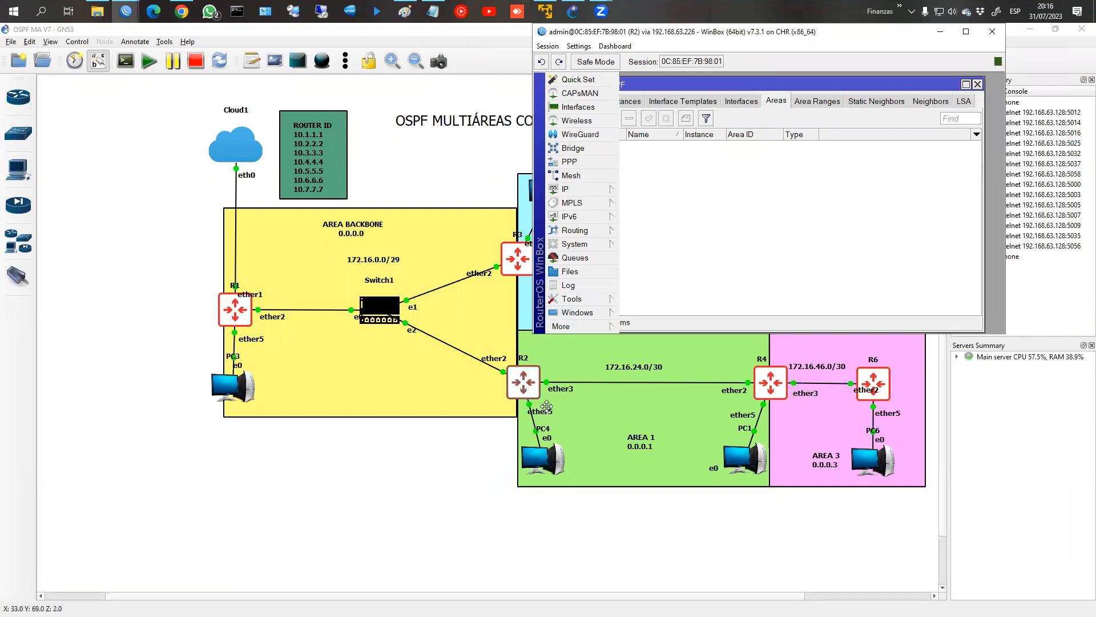
{"action": "left_click_drag", "start_coordinate": [543, 368], "coordinate": [545, 367]}
{"action": "key", "text": "Escape"}
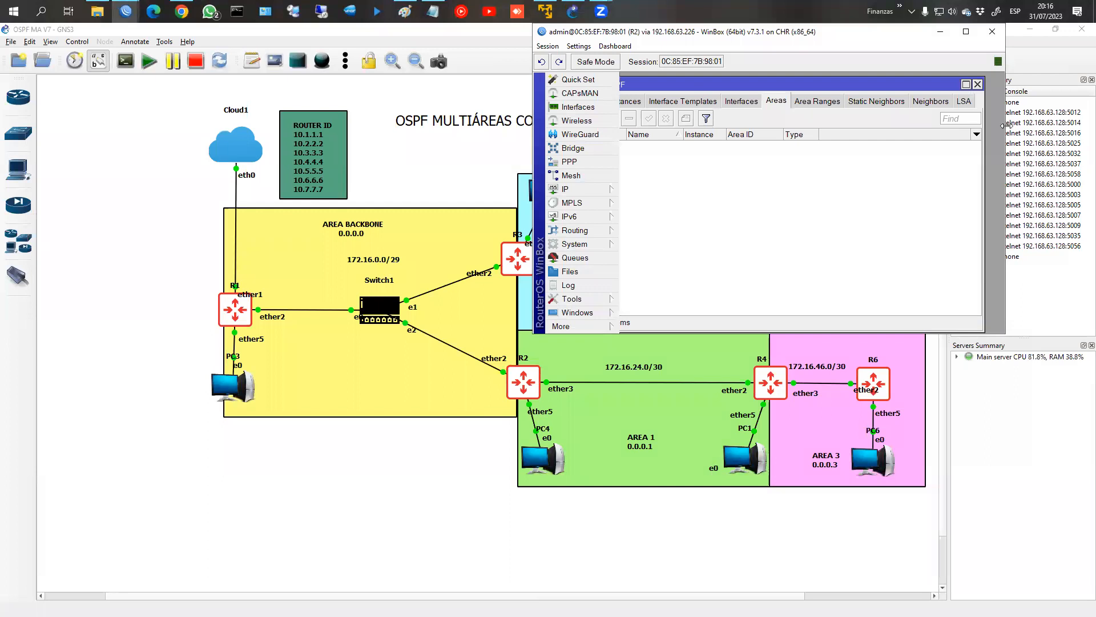
{"action": "left_click_drag", "start_coordinate": [1006, 125], "coordinate": [1074, 125]}
{"action": "left_click_drag", "start_coordinate": [832, 86], "coordinate": [853, 82]}
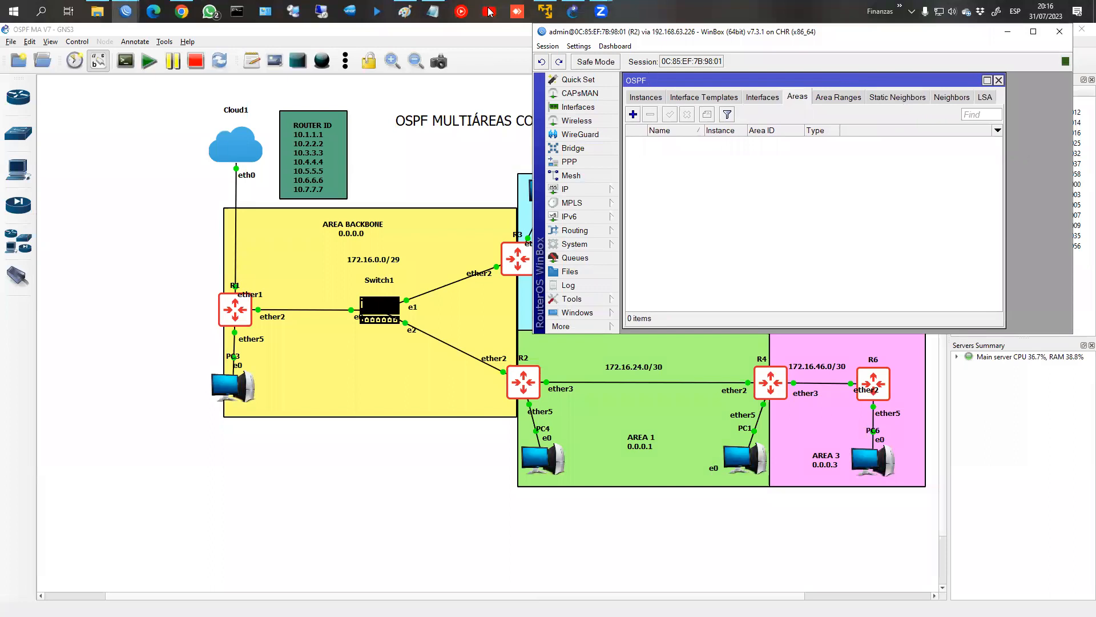
Step: Bring up the Notepad checklist, move it clear of R2's session, and shrink it to uncover the backbone area
{"action": "left_click", "coordinate": [433, 11]}
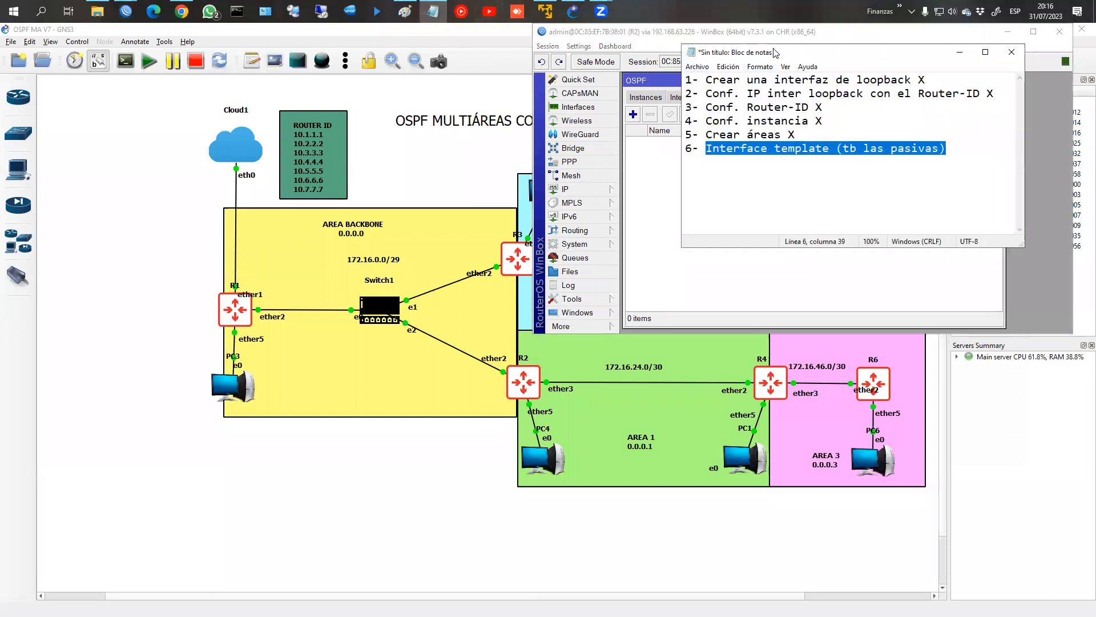
{"action": "left_click_drag", "start_coordinate": [776, 53], "coordinate": [172, 56]}
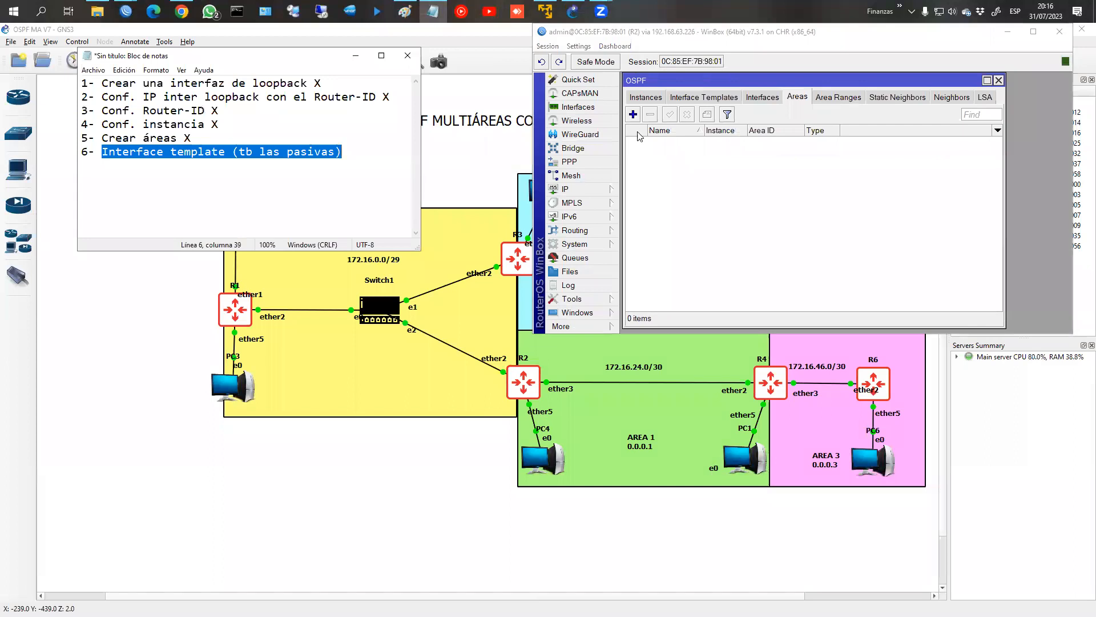
{"action": "left_click_drag", "start_coordinate": [339, 53], "coordinate": [328, 30]}
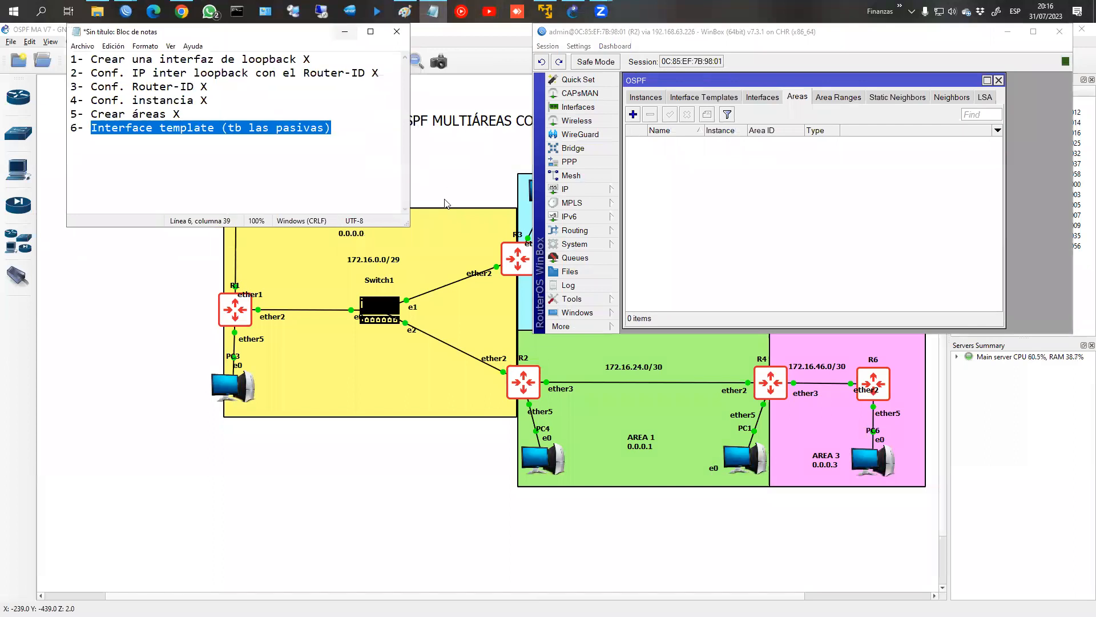
{"action": "left_click_drag", "start_coordinate": [407, 218], "coordinate": [364, 164]}
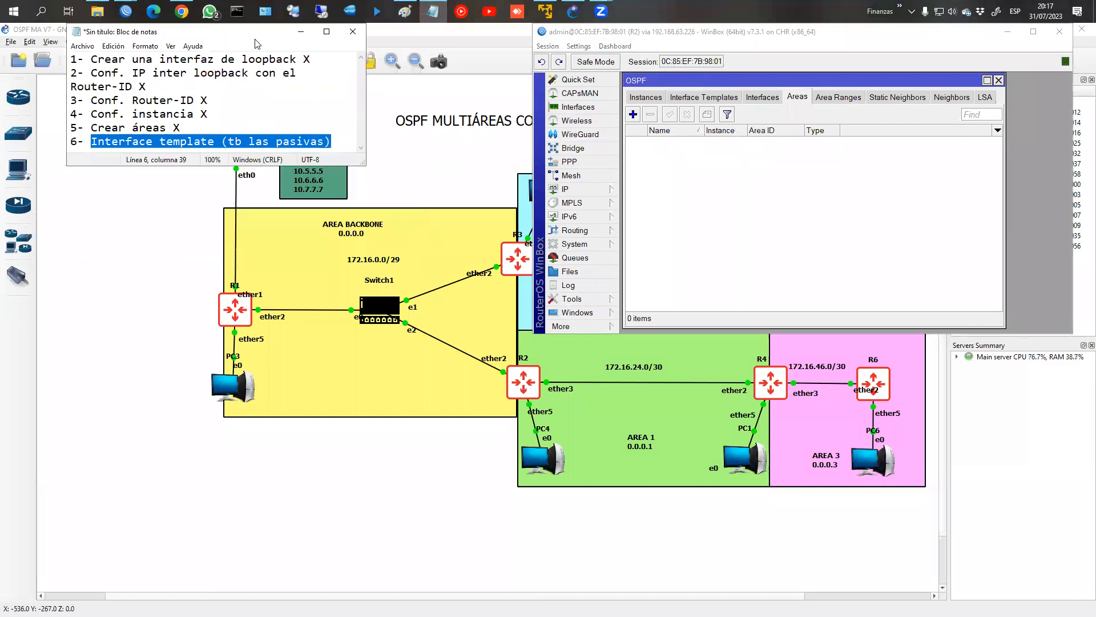
Step: Move the Notepad checklist aside and add an OSPF version 2 instance on R2 that uses router ID id-1
{"action": "left_click_drag", "start_coordinate": [255, 40], "coordinate": [279, 63]}
{"action": "left_click", "coordinate": [644, 97]}
{"action": "left_click", "coordinate": [632, 114]}
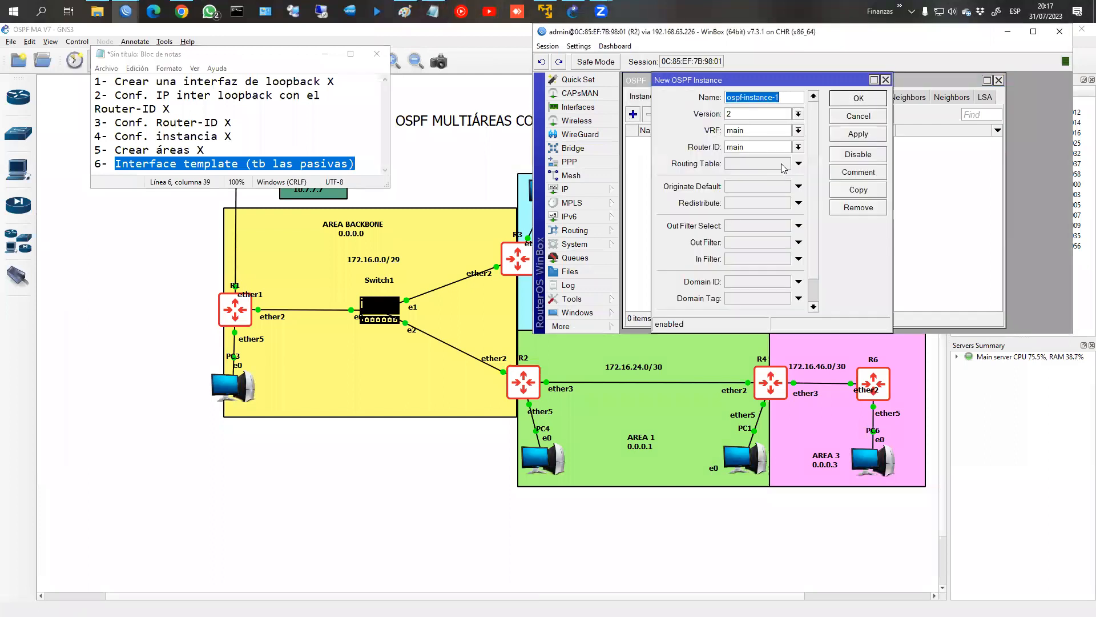
{"action": "left_click", "coordinate": [797, 148]}
{"action": "left_click", "coordinate": [771, 160]}
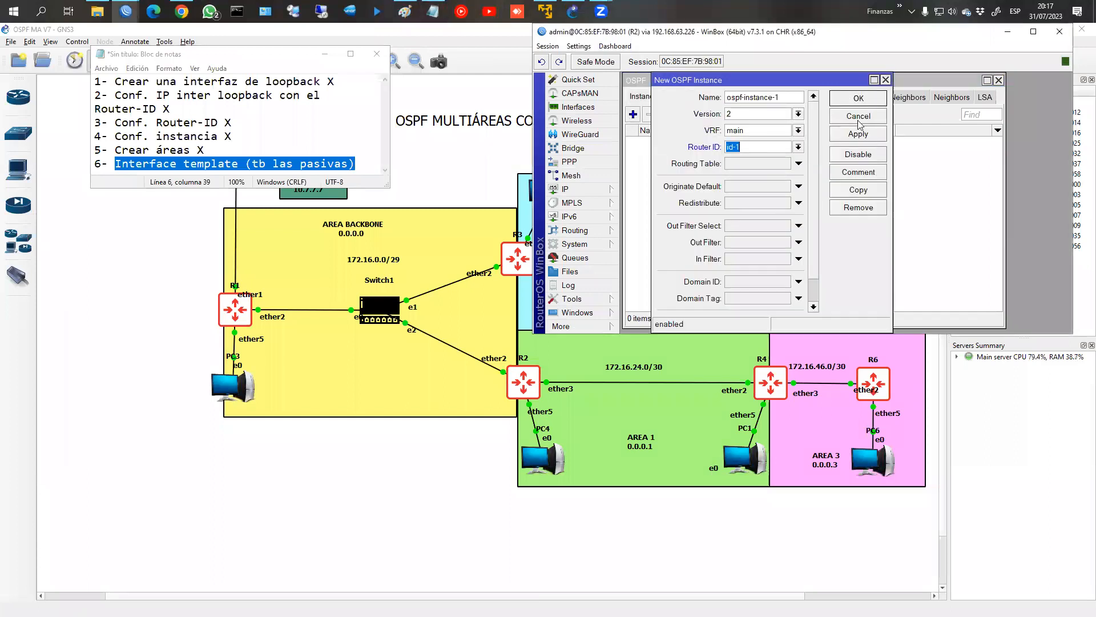
{"action": "left_click", "coordinate": [860, 100]}
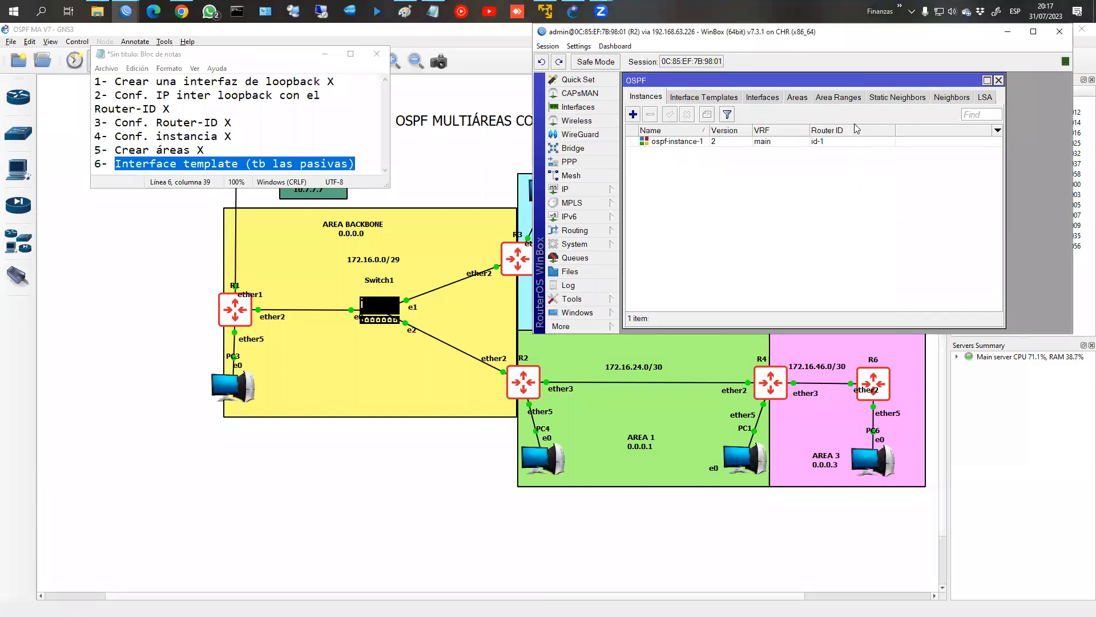
Step: Add an OSPF area named backbone with area ID 0.0.0.0 on R2
{"action": "left_click", "coordinate": [799, 97]}
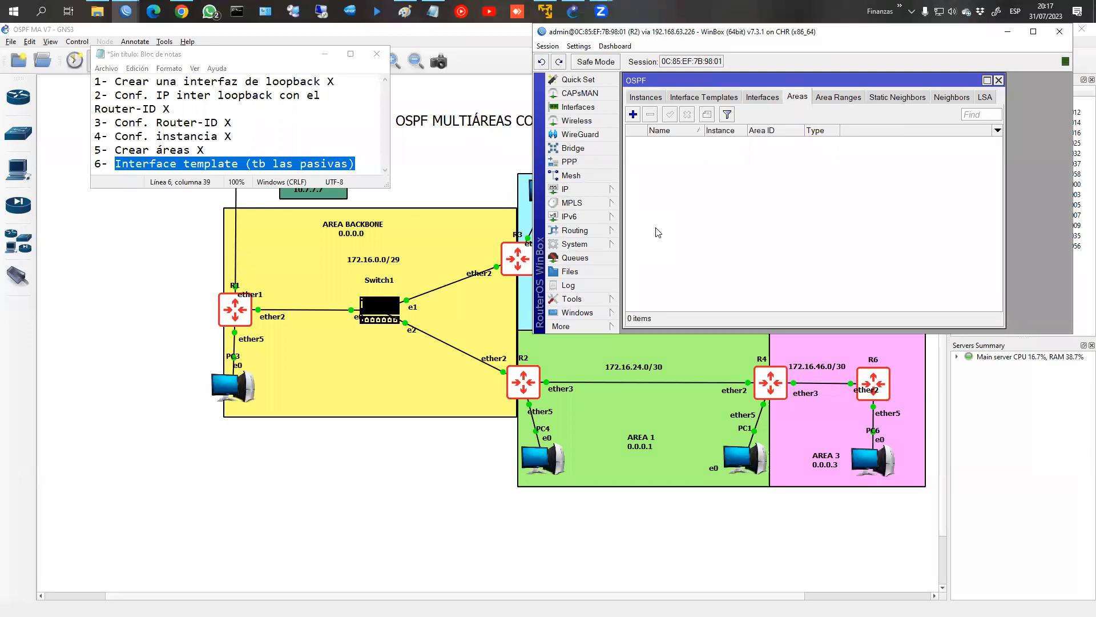
{"action": "left_click", "coordinate": [632, 114]}
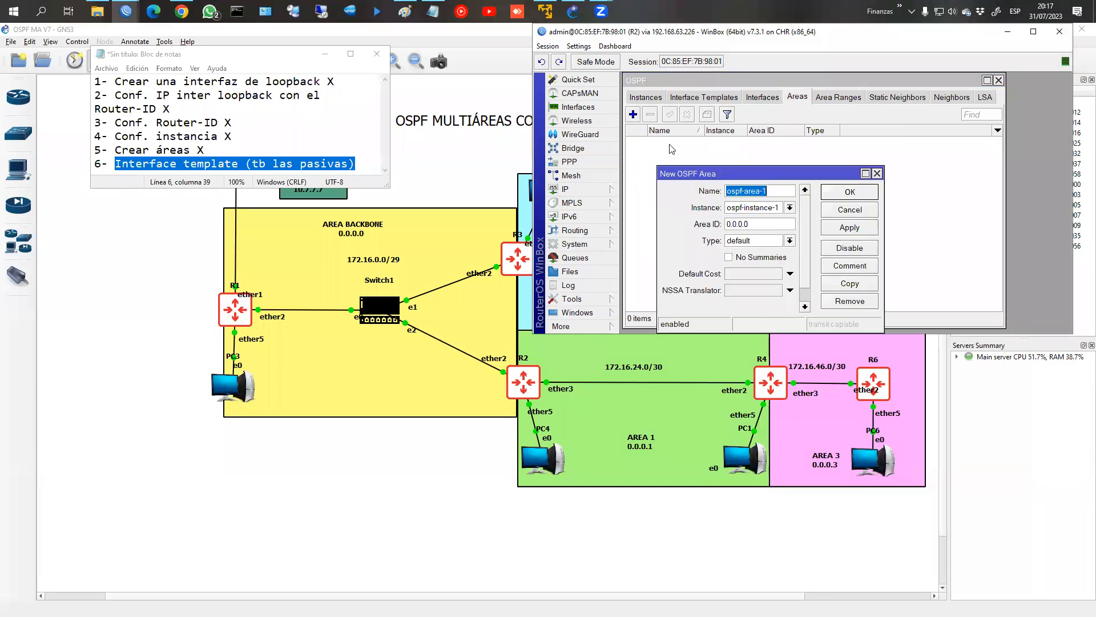
{"action": "type", "text": "backbone"}
{"action": "key", "text": "Return"}
Step: Add a second OSPF area on R2, ospf-area-1, with area ID 0.0.0.1
{"action": "left_click", "coordinate": [633, 114]}
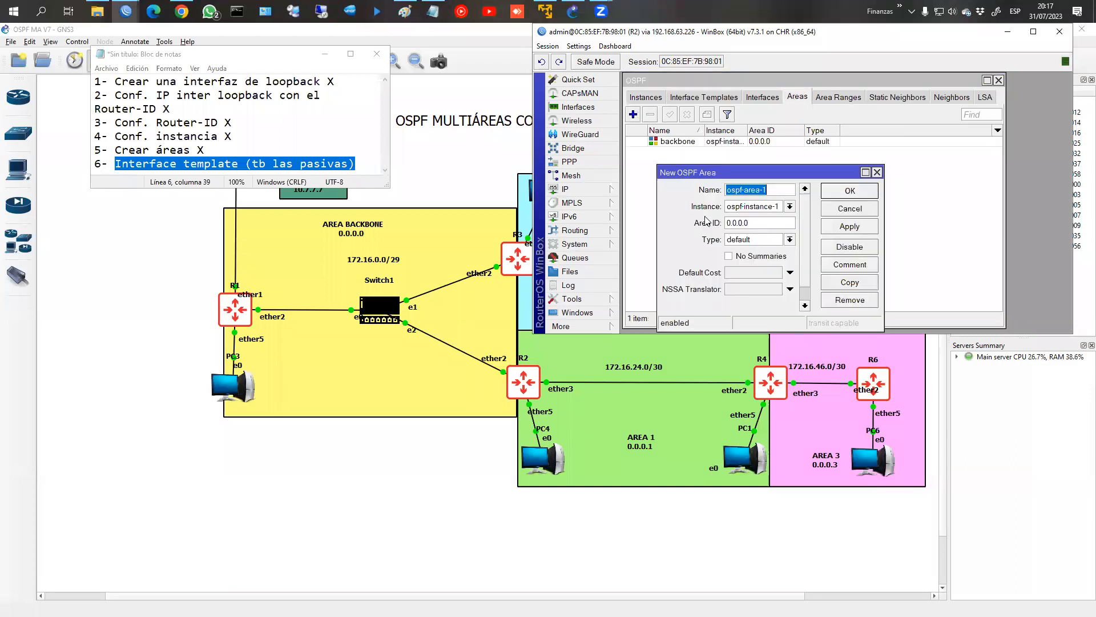
{"action": "left_click", "coordinate": [769, 223]}
{"action": "type", "text": "1"}
{"action": "left_click", "coordinate": [825, 193]}
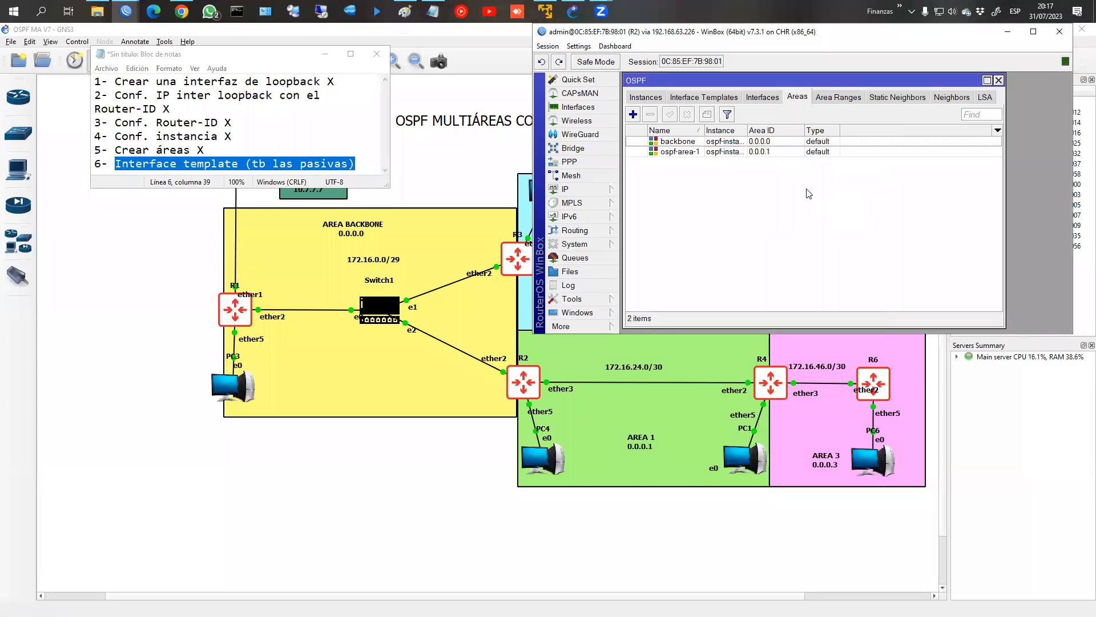
Step: Add an OSPF interface template on R2 for ether2 in the backbone area with network type broadcast
{"action": "left_click", "coordinate": [710, 97]}
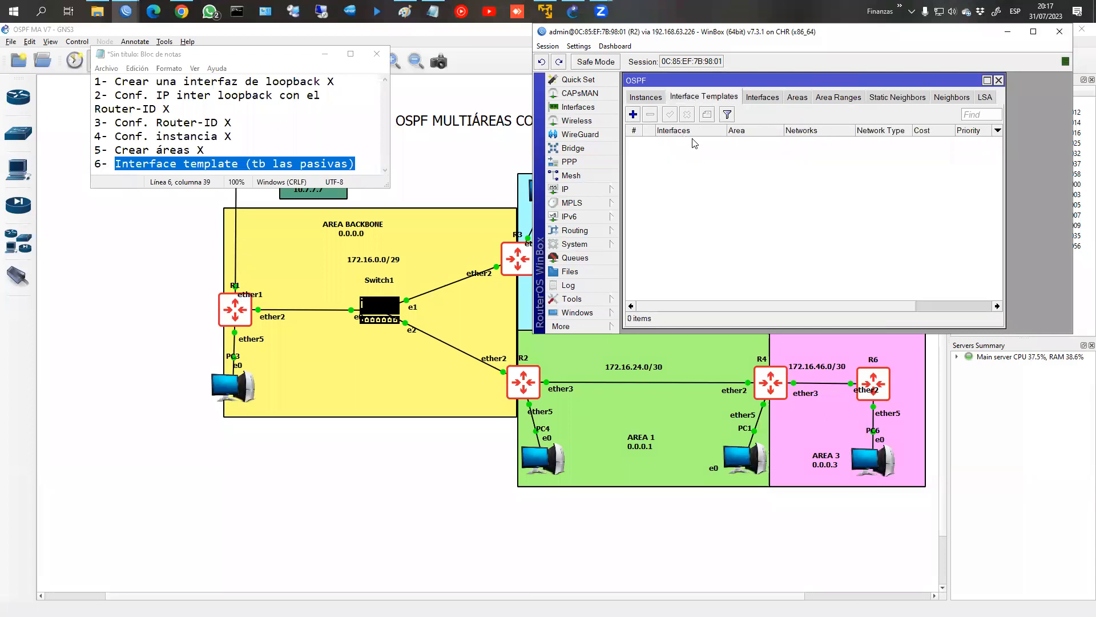
{"action": "left_click", "coordinate": [633, 114]}
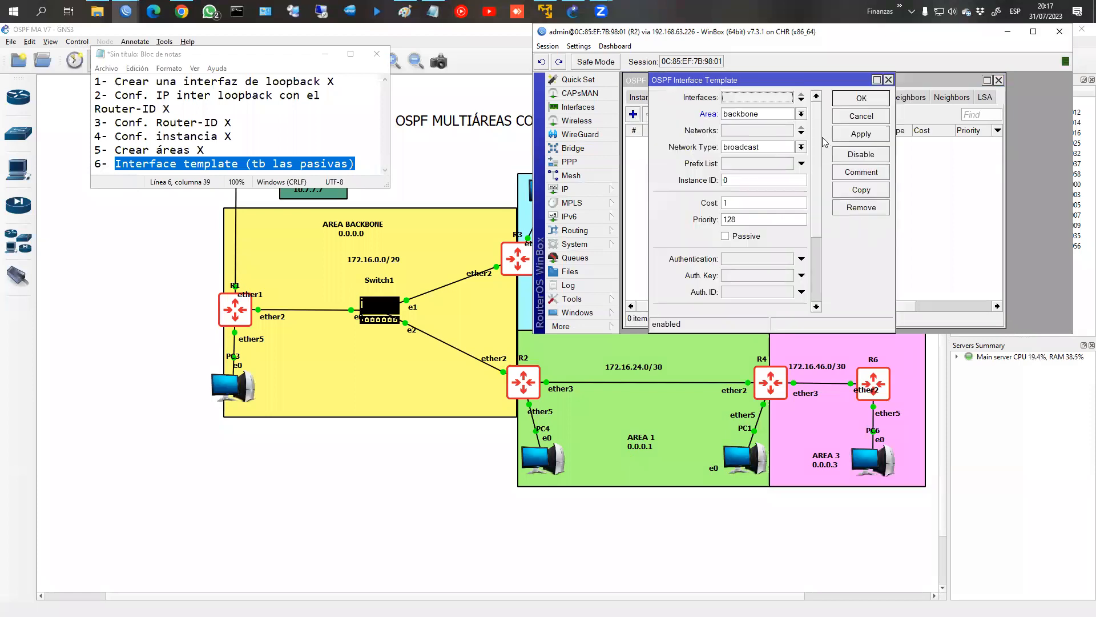
{"action": "left_click", "coordinate": [751, 98]}
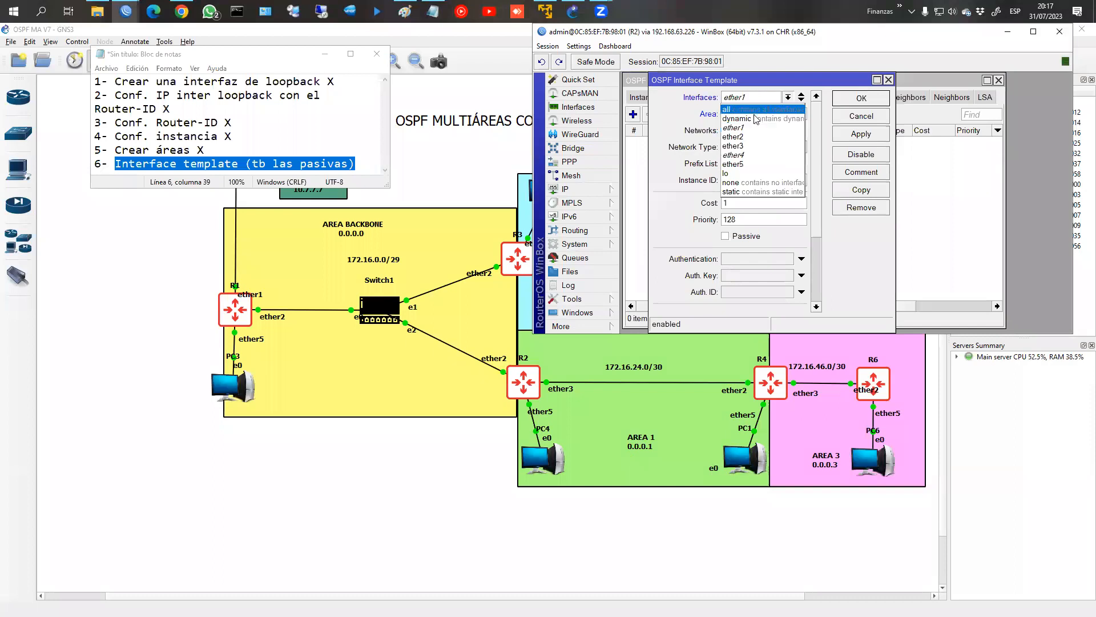
{"action": "left_click", "coordinate": [755, 136]}
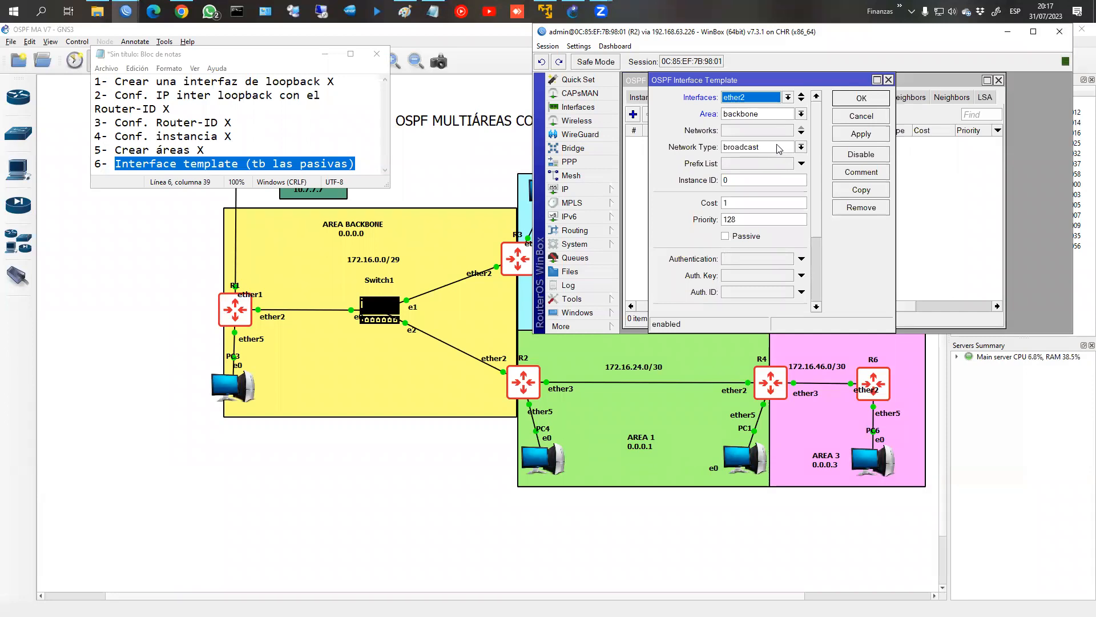
{"action": "left_click", "coordinate": [861, 101]}
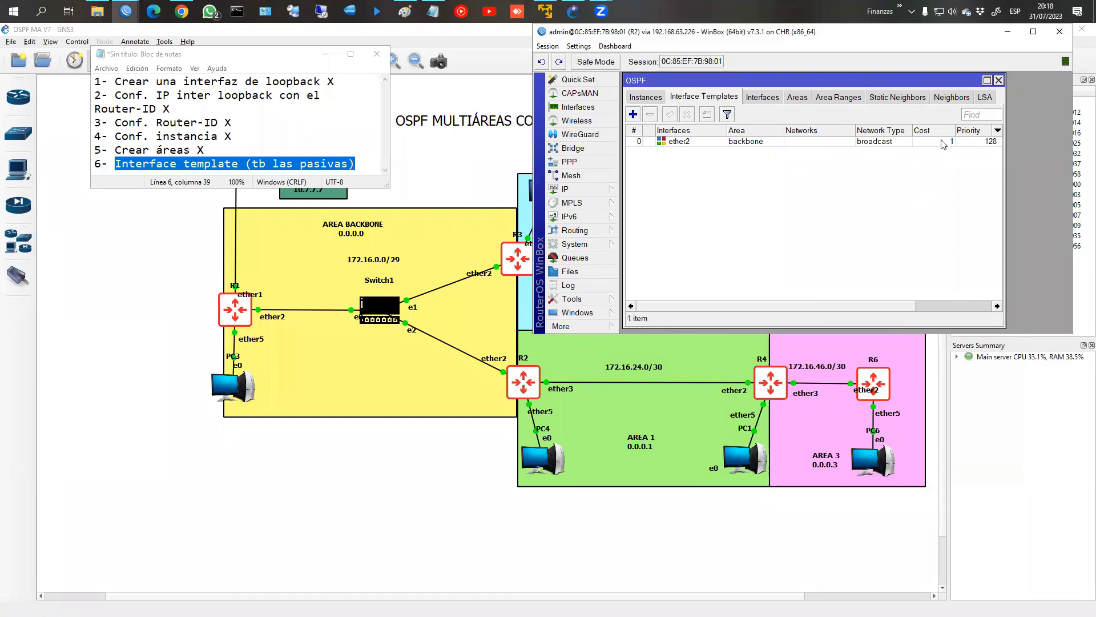
Step: Check R2's OSPF neighbor and the OSPF-learned route in its IP route list, and close the route list
{"action": "left_click", "coordinate": [951, 97]}
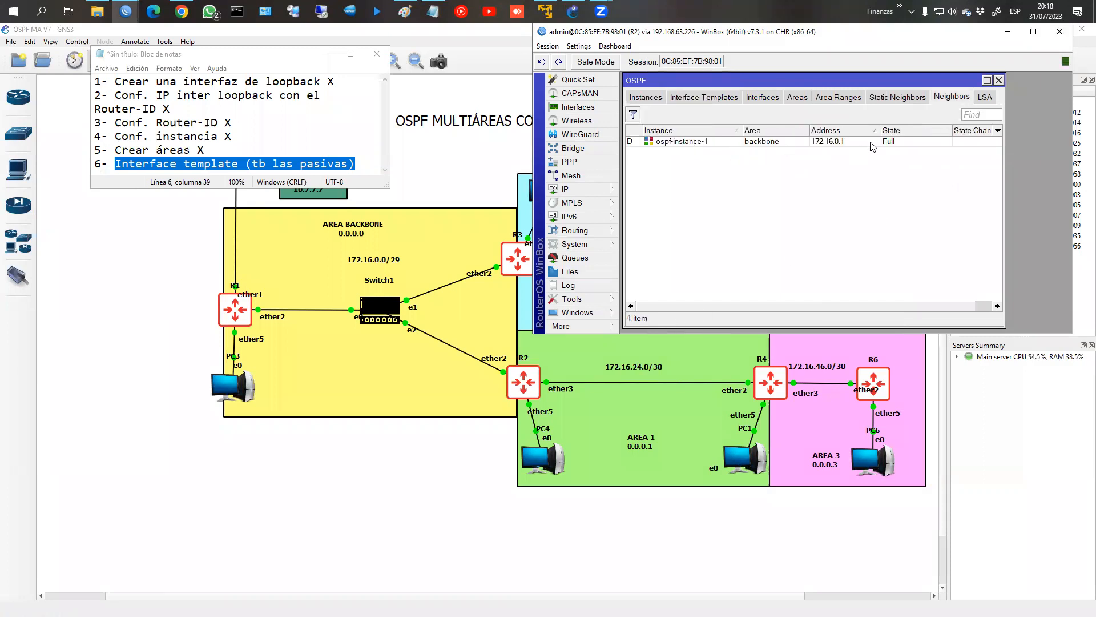
{"action": "left_click", "coordinate": [788, 144]}
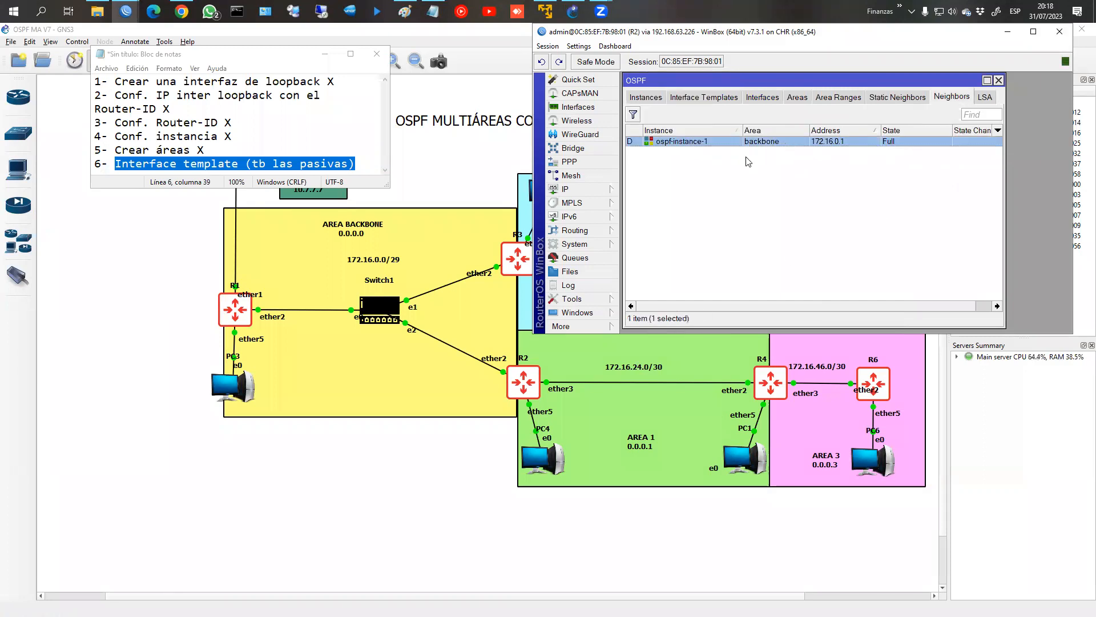
{"action": "left_click", "coordinate": [587, 191]}
{"action": "left_click", "coordinate": [665, 382]}
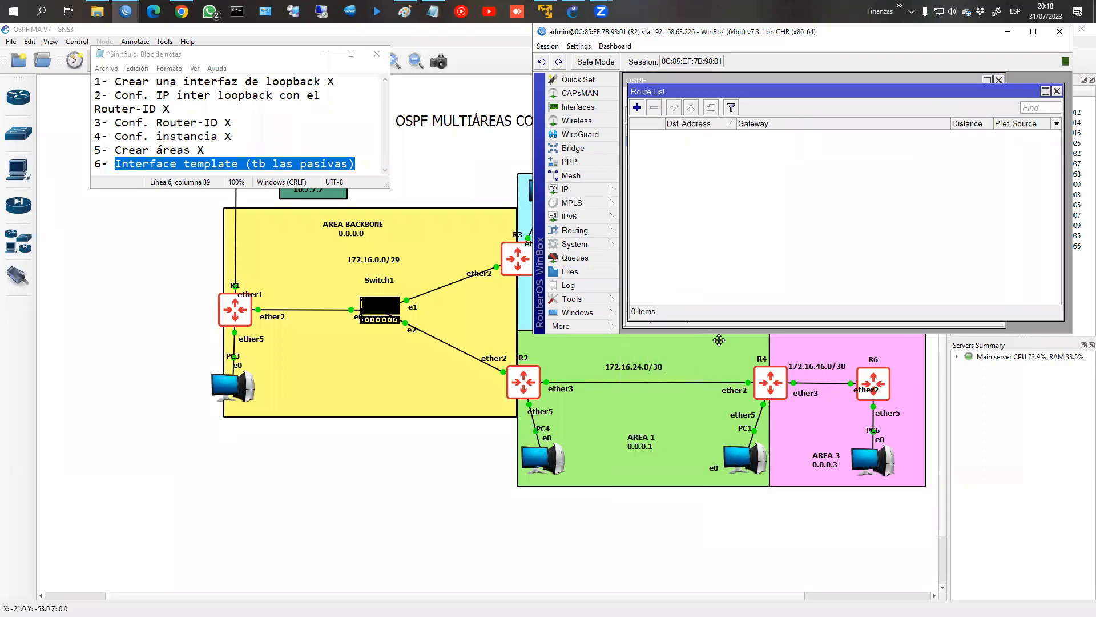
{"action": "left_click", "coordinate": [680, 167]}
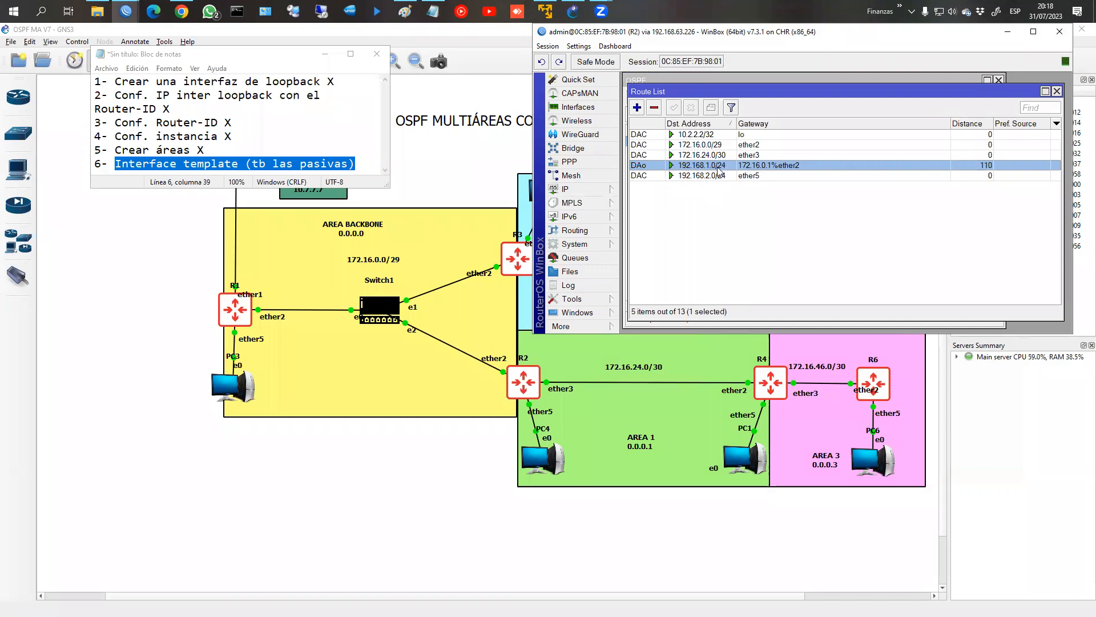
{"action": "left_click", "coordinate": [1057, 91]}
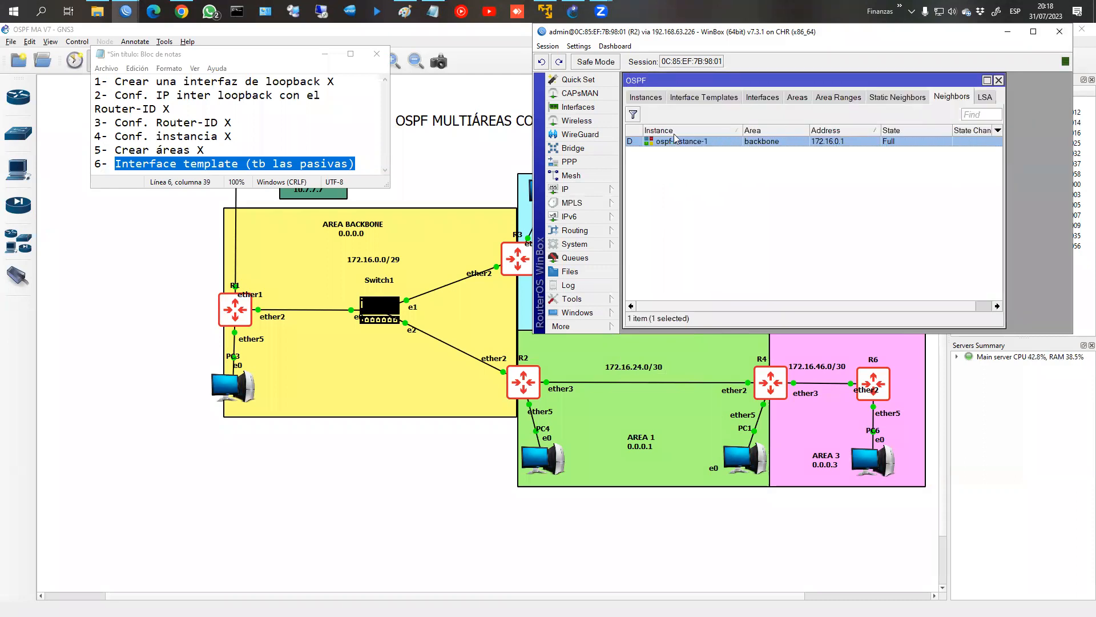
Step: Add a passive OSPF interface template on R2 for ether5 in the backbone area
{"action": "left_click", "coordinate": [691, 98]}
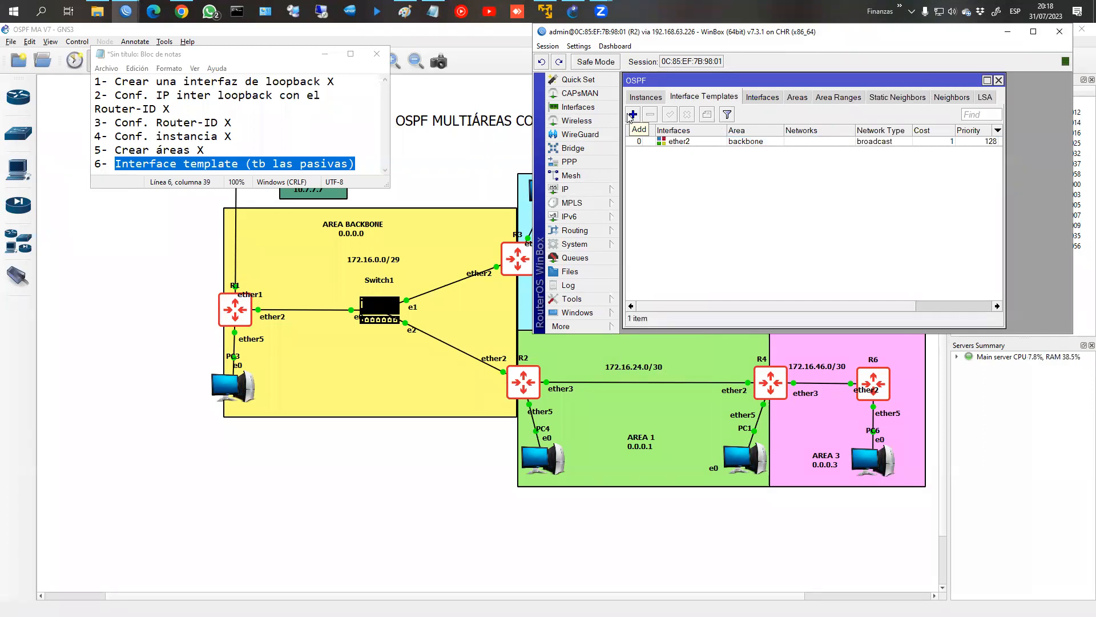
{"action": "left_click", "coordinate": [632, 114]}
{"action": "left_click", "coordinate": [787, 97]}
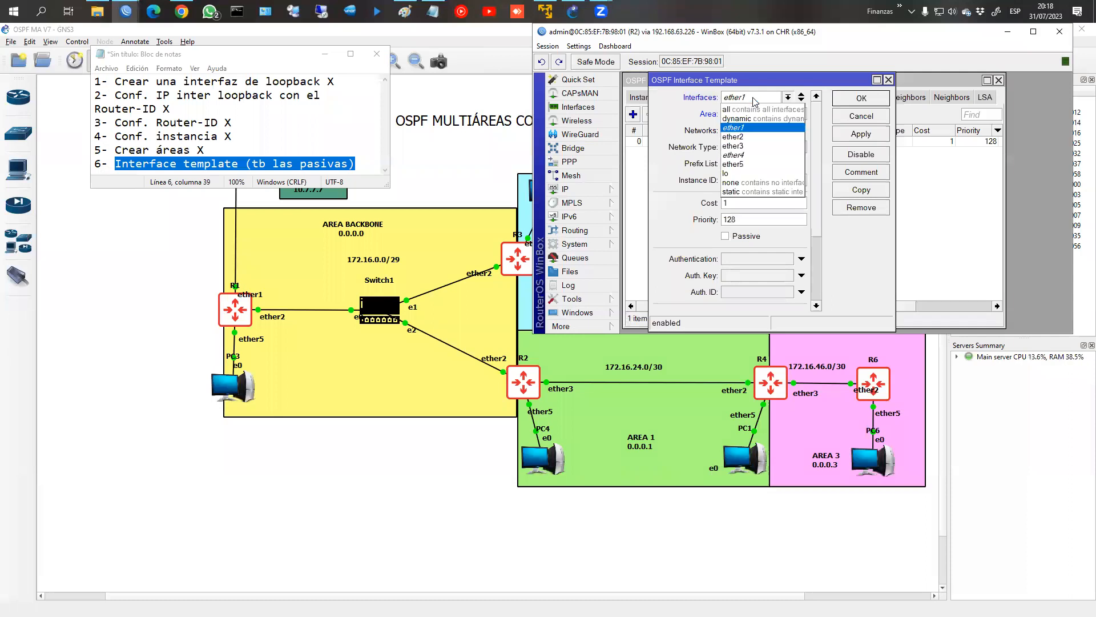
{"action": "left_click", "coordinate": [754, 164]}
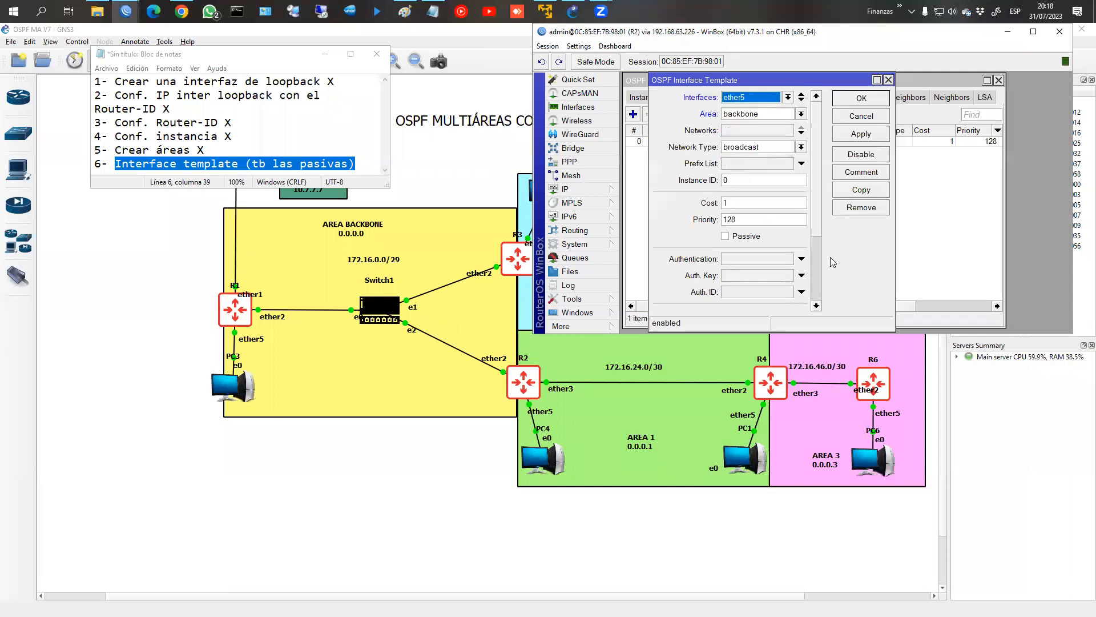
{"action": "left_click", "coordinate": [747, 237]}
{"action": "left_click", "coordinate": [855, 101]}
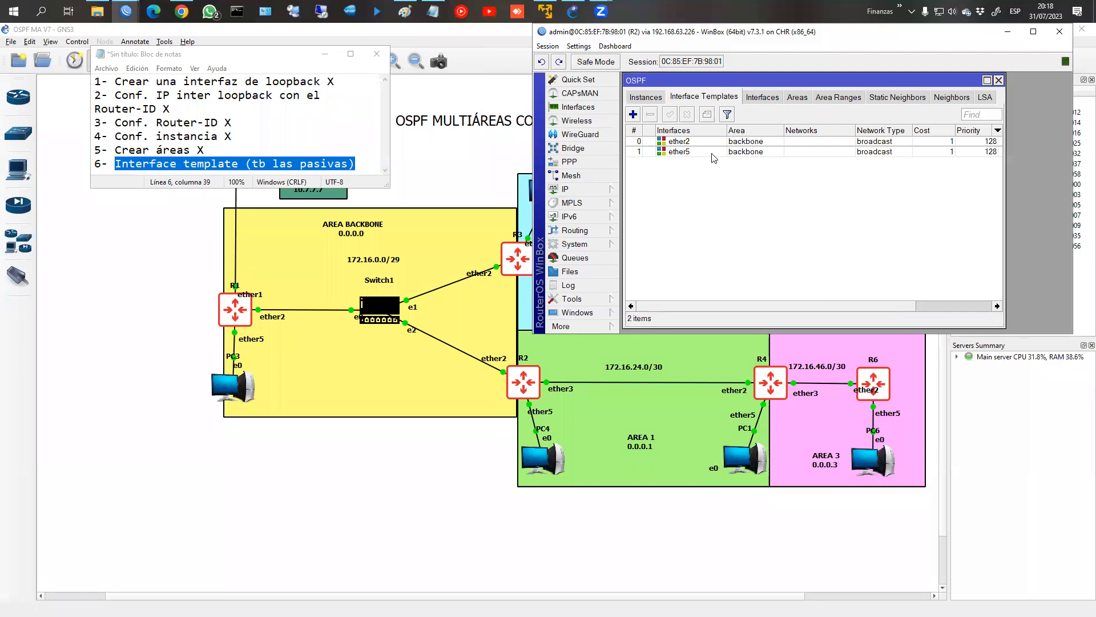
Step: Add an OSPF interface template for ether3 in ospf-area-1 with network type ptp, and place ether5's template below it
{"action": "left_click", "coordinate": [632, 114]}
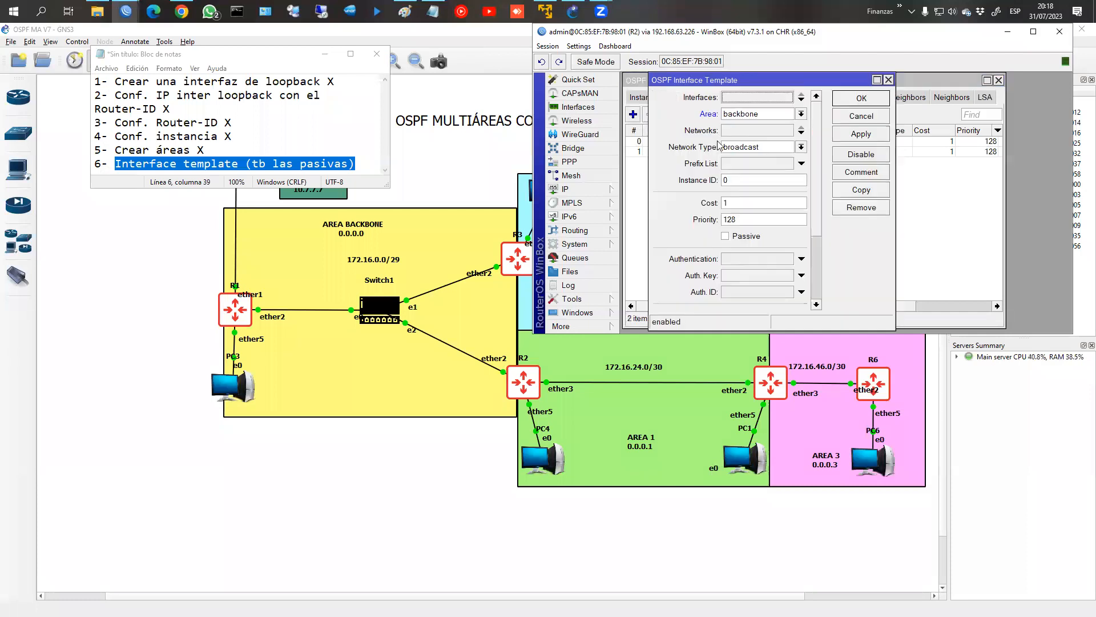
{"action": "left_click", "coordinate": [758, 101]}
{"action": "left_click", "coordinate": [745, 148]}
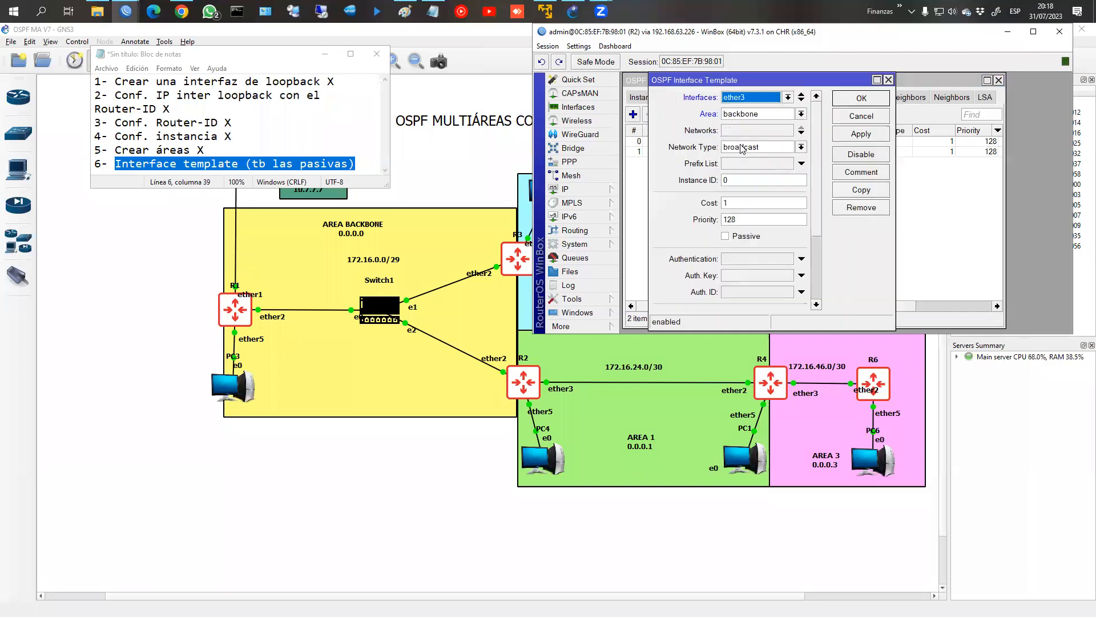
{"action": "left_click", "coordinate": [755, 118]}
{"action": "left_click", "coordinate": [751, 137]}
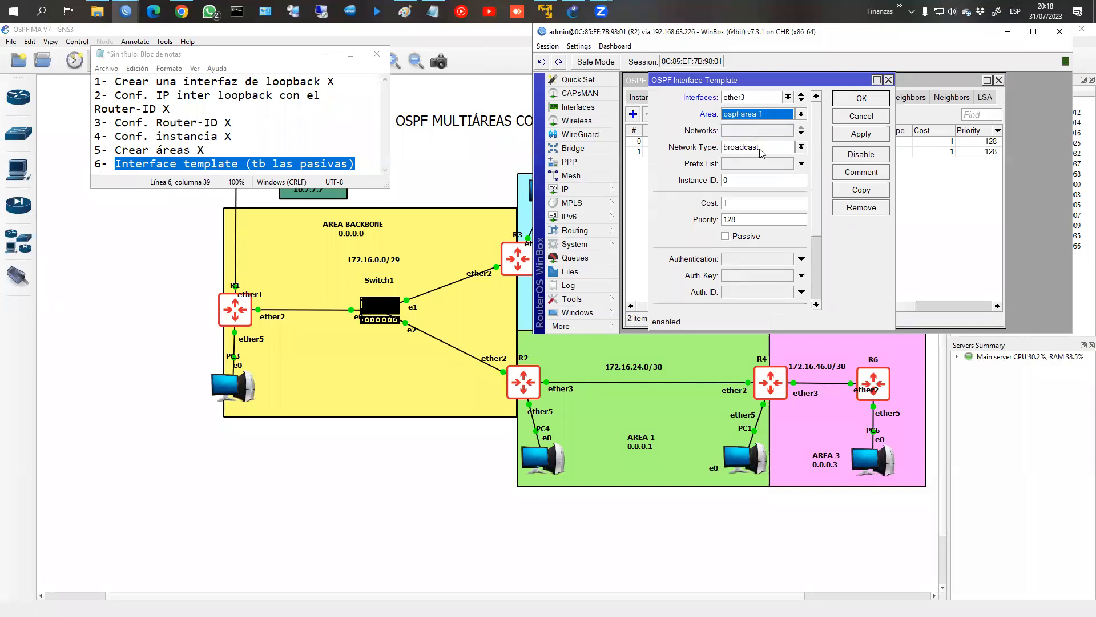
{"action": "left_click", "coordinate": [761, 149]}
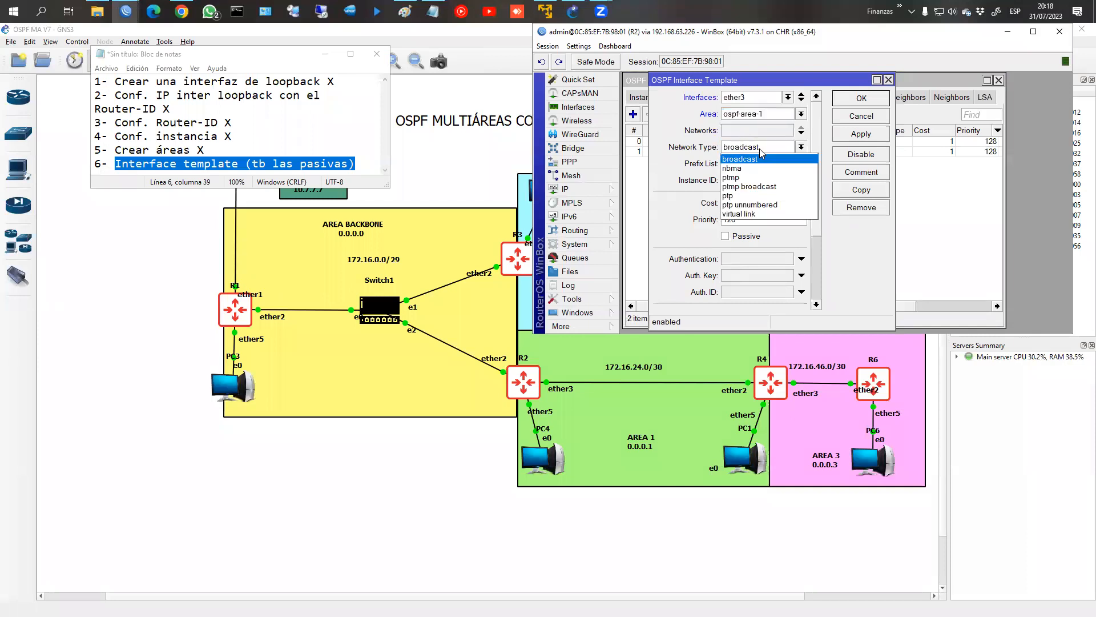
{"action": "left_click", "coordinate": [737, 196]}
{"action": "left_click", "coordinate": [861, 137]}
{"action": "left_click", "coordinate": [859, 103]}
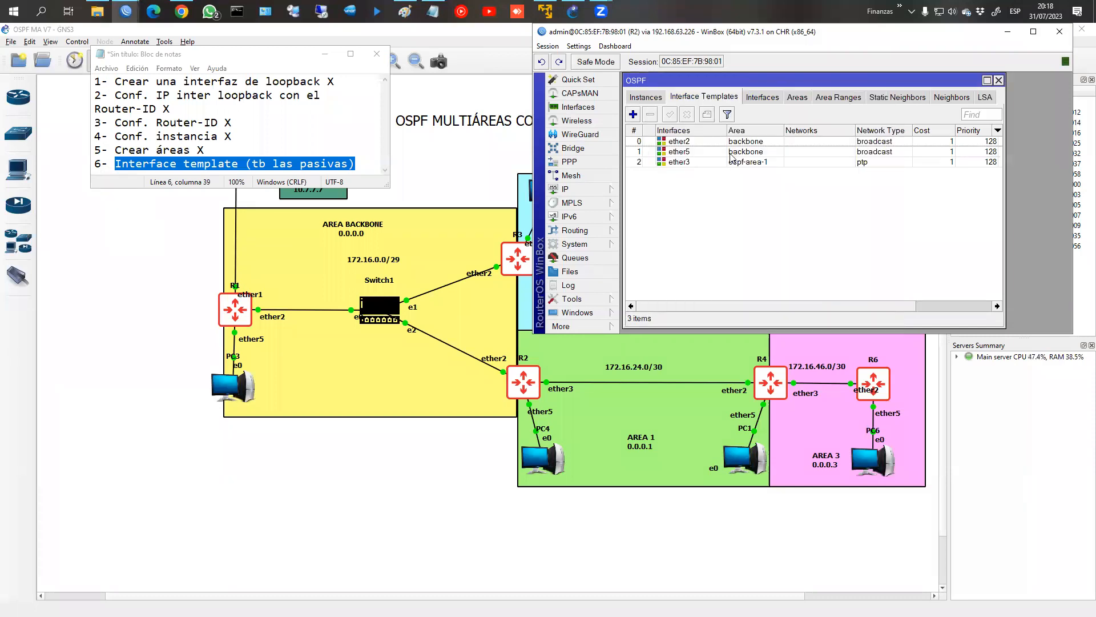
{"action": "left_click_drag", "start_coordinate": [728, 153], "coordinate": [730, 167]}
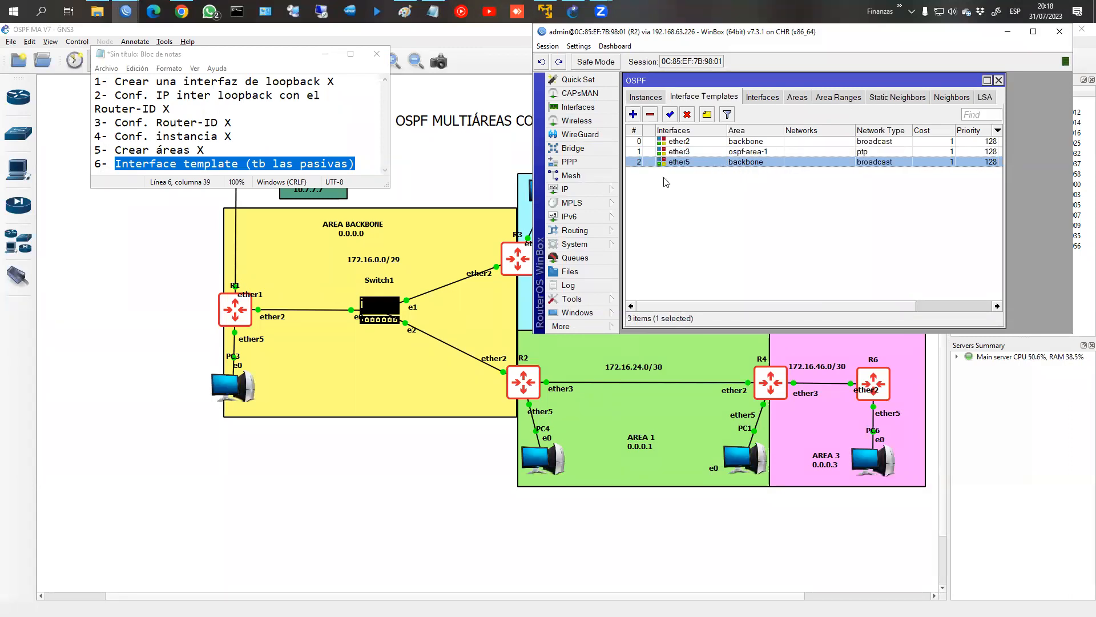
Step: Switch to R1's WinBox session, inspect the 192.168.2.0/24 entry in its IP route list, and reposition the session window
{"action": "mouse_move", "coordinate": [125, 11]}
{"action": "left_click", "coordinate": [168, 68]}
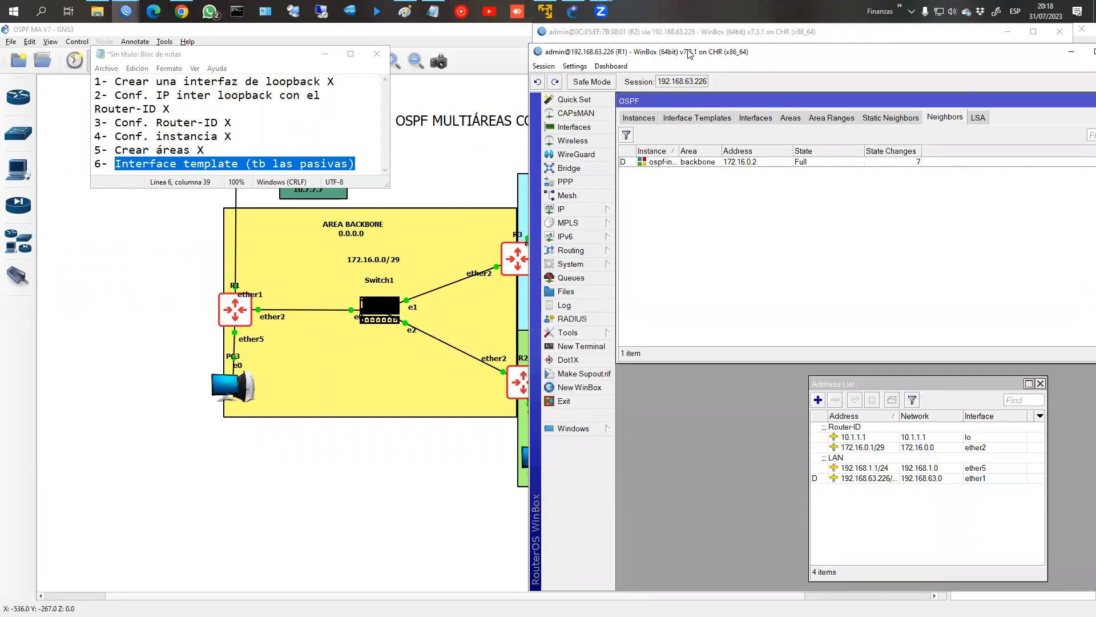
{"action": "left_click", "coordinate": [565, 209]}
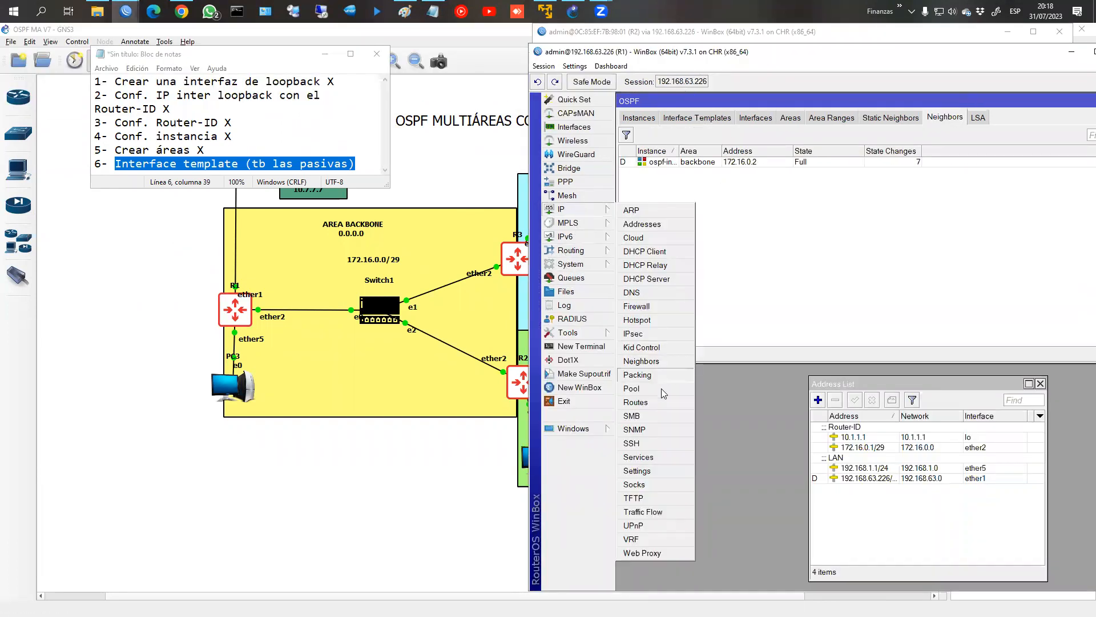
{"action": "left_click", "coordinate": [654, 403]}
{"action": "left_click", "coordinate": [710, 454]}
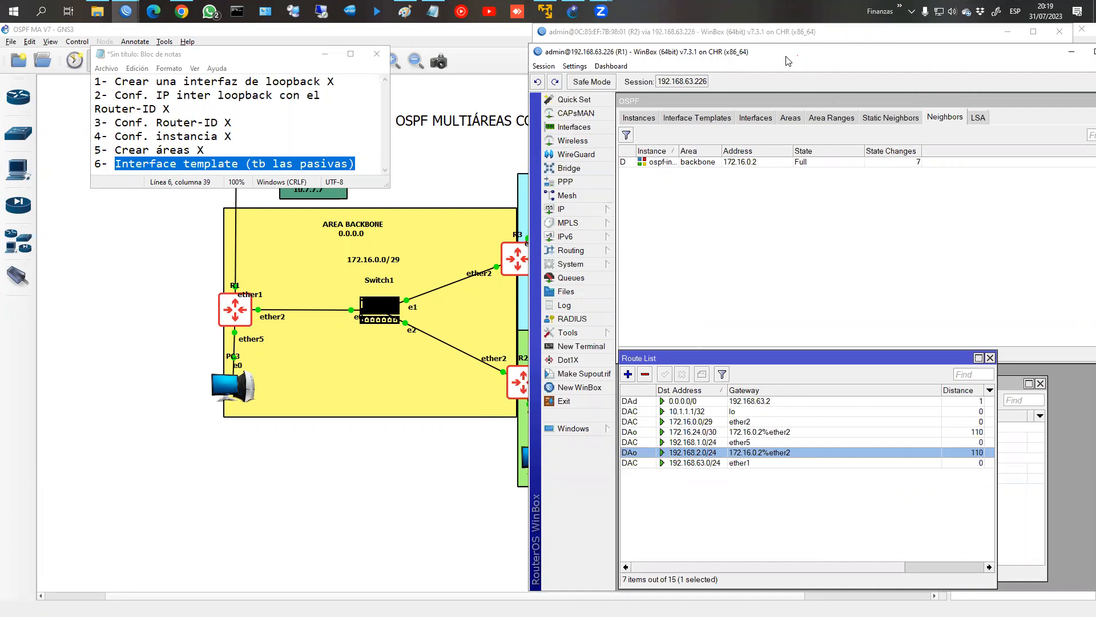
{"action": "left_click_drag", "start_coordinate": [788, 62], "coordinate": [728, 64]}
{"action": "left_click_drag", "start_coordinate": [916, 57], "coordinate": [933, 55]}
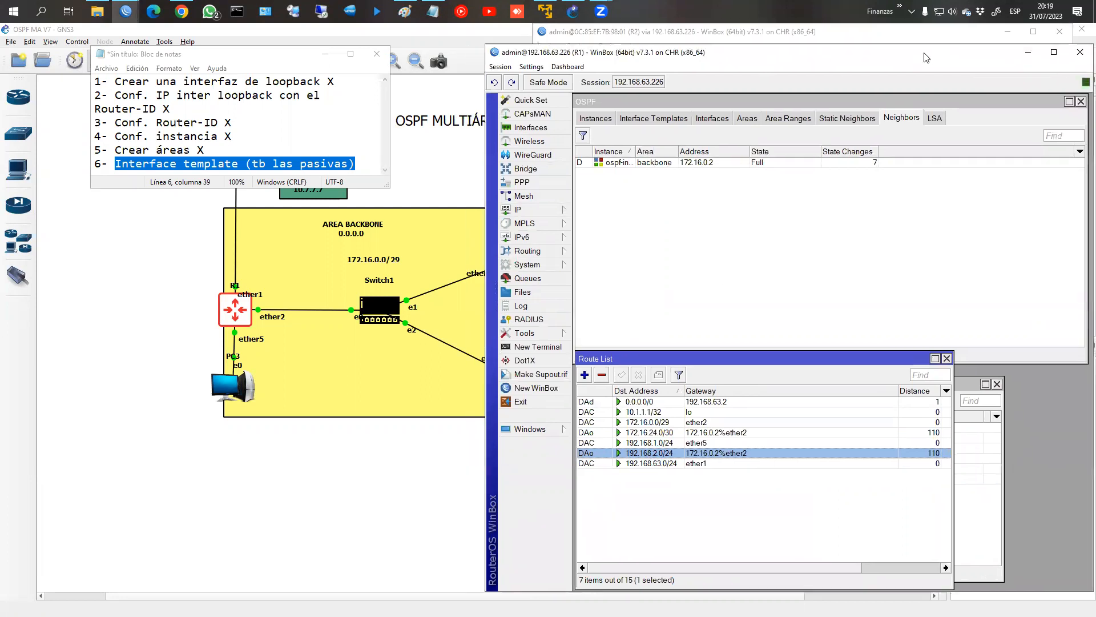
Step: Leave R2's session, bring the GNS3 topology to the front, and open R3's WinBox session over it
{"action": "left_click", "coordinate": [1022, 33]}
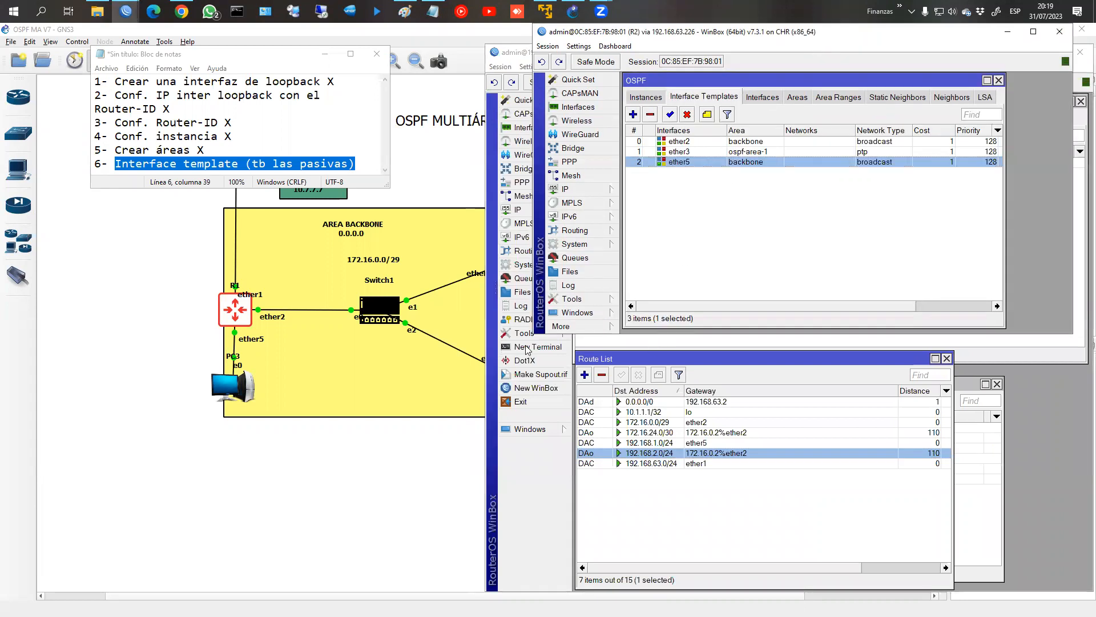
{"action": "left_click", "coordinate": [325, 557]}
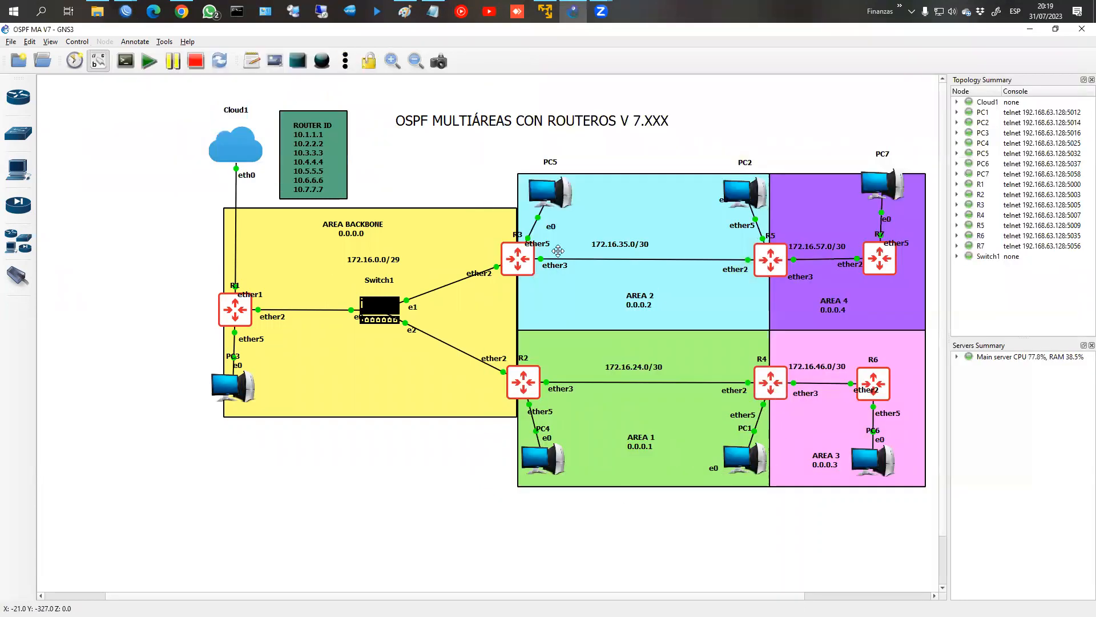
{"action": "left_click", "coordinate": [126, 11]}
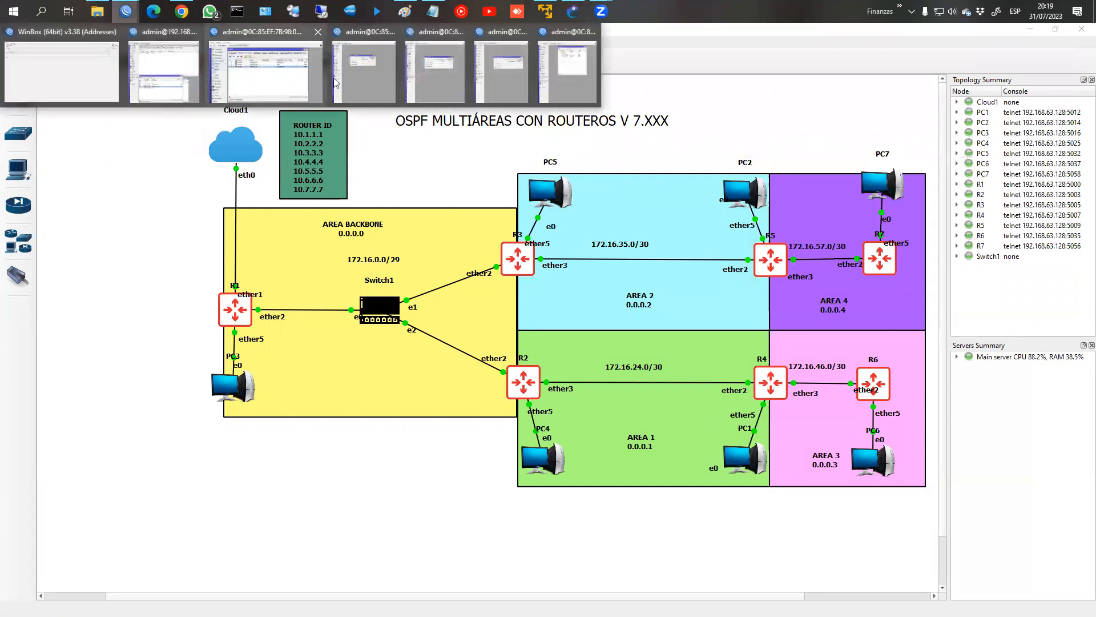
{"action": "left_click", "coordinate": [357, 82]}
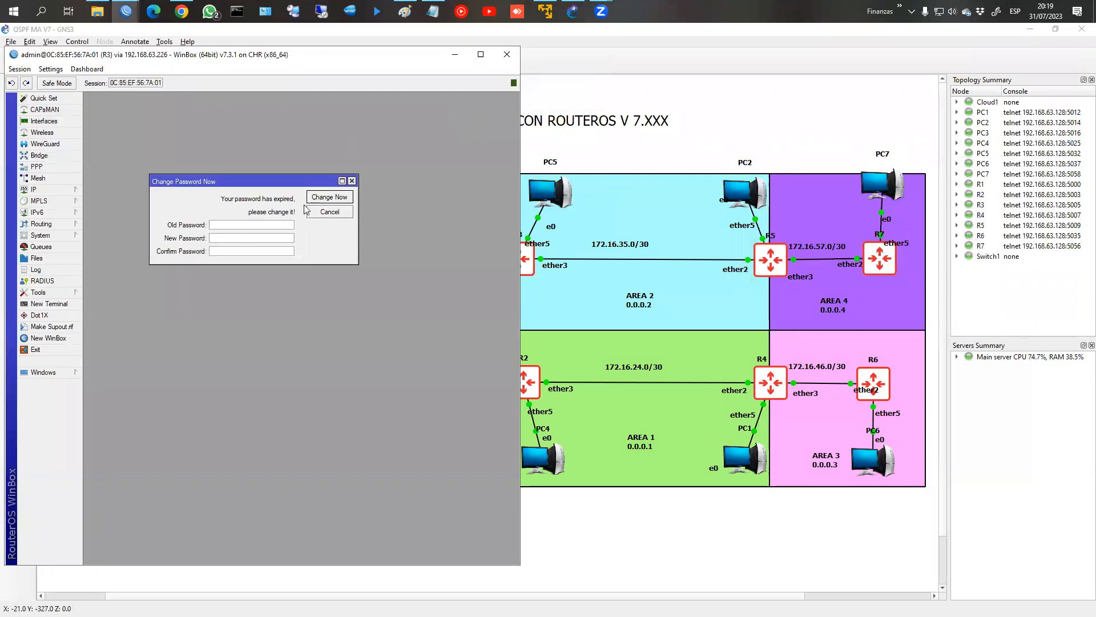
Step: Dismiss the password change prompt in R3's session and zoom the interface in one level
{"action": "left_click", "coordinate": [330, 212]}
{"action": "left_click", "coordinate": [51, 68]}
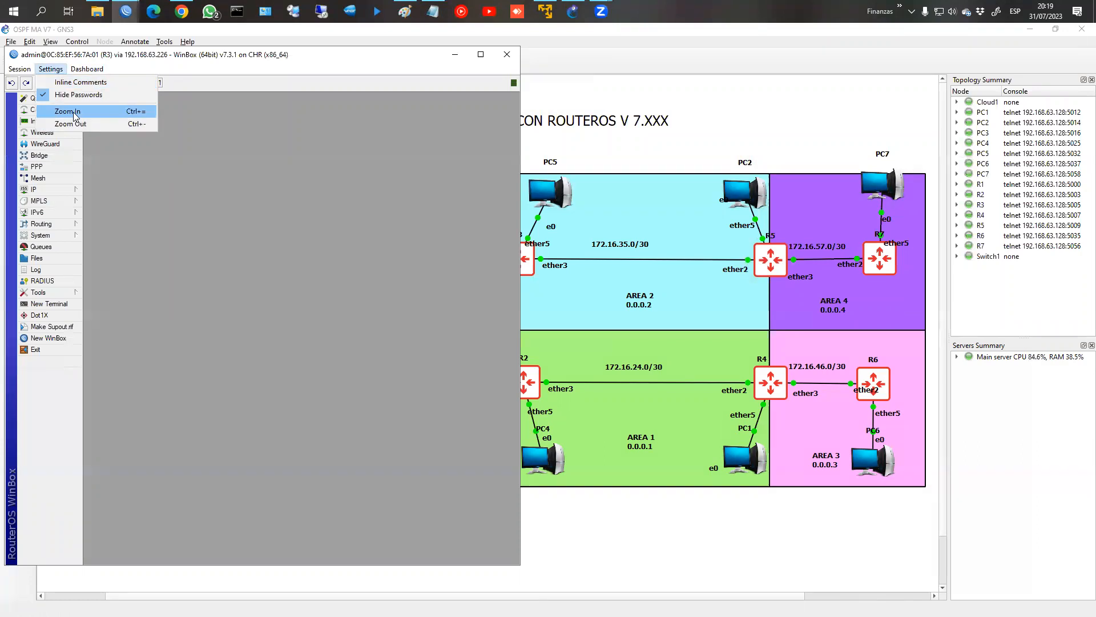
{"action": "left_click", "coordinate": [68, 111]}
Step: Add OSPF instance ospf-instance-1 on R3 with version 2 and router ID id-1
{"action": "left_click", "coordinate": [47, 253]}
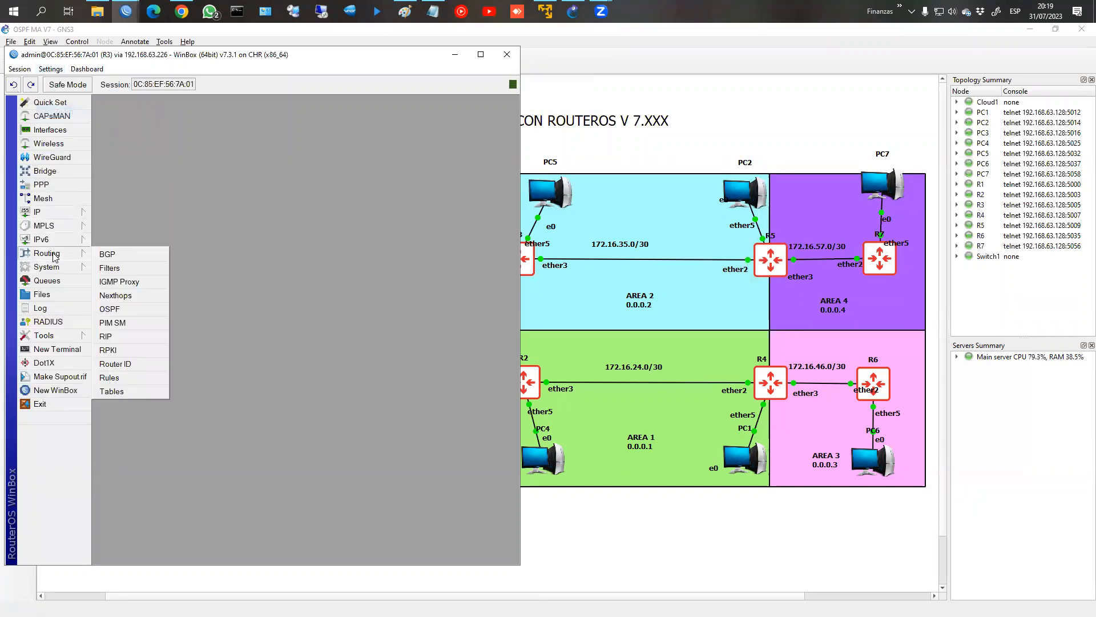
{"action": "left_click", "coordinate": [111, 308]}
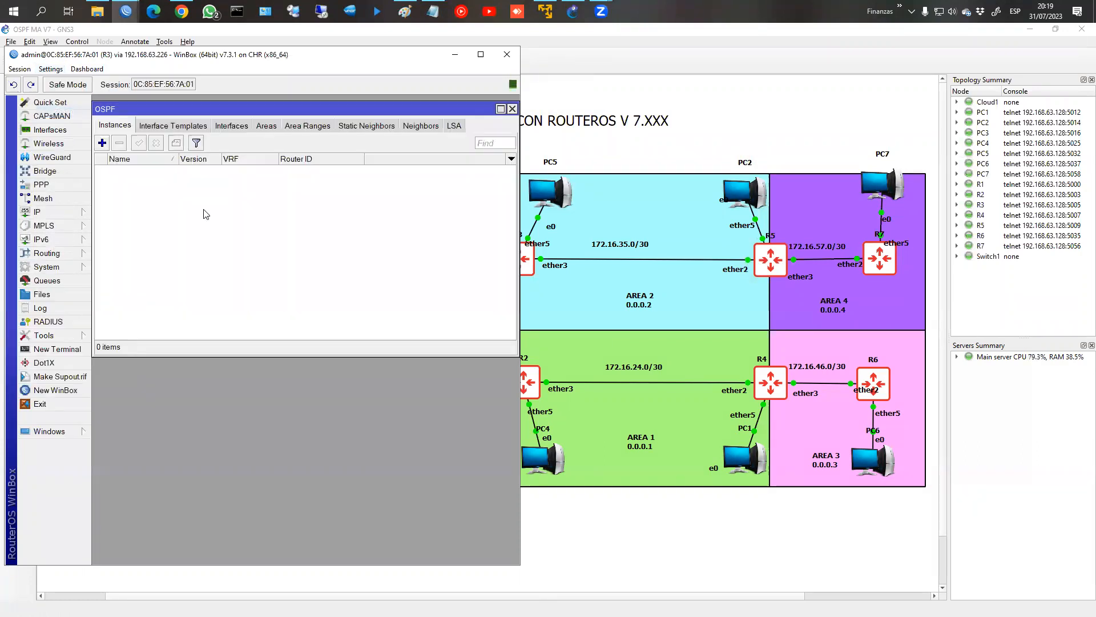
{"action": "left_click", "coordinate": [103, 142]}
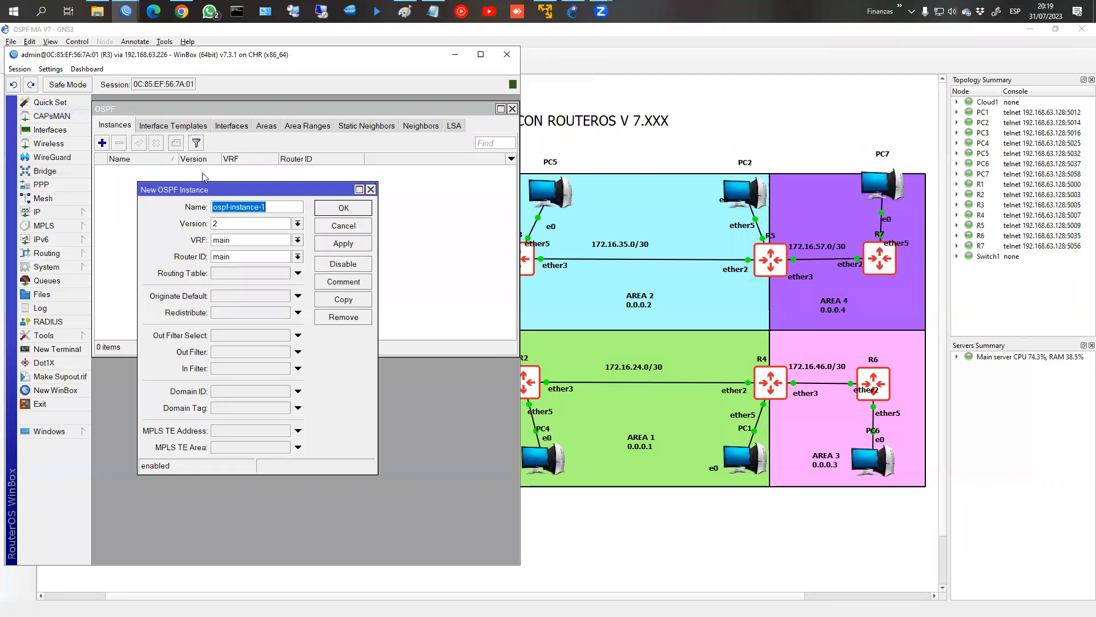
{"action": "left_click", "coordinate": [297, 257]}
{"action": "left_click", "coordinate": [240, 274]}
{"action": "left_click", "coordinate": [343, 207]}
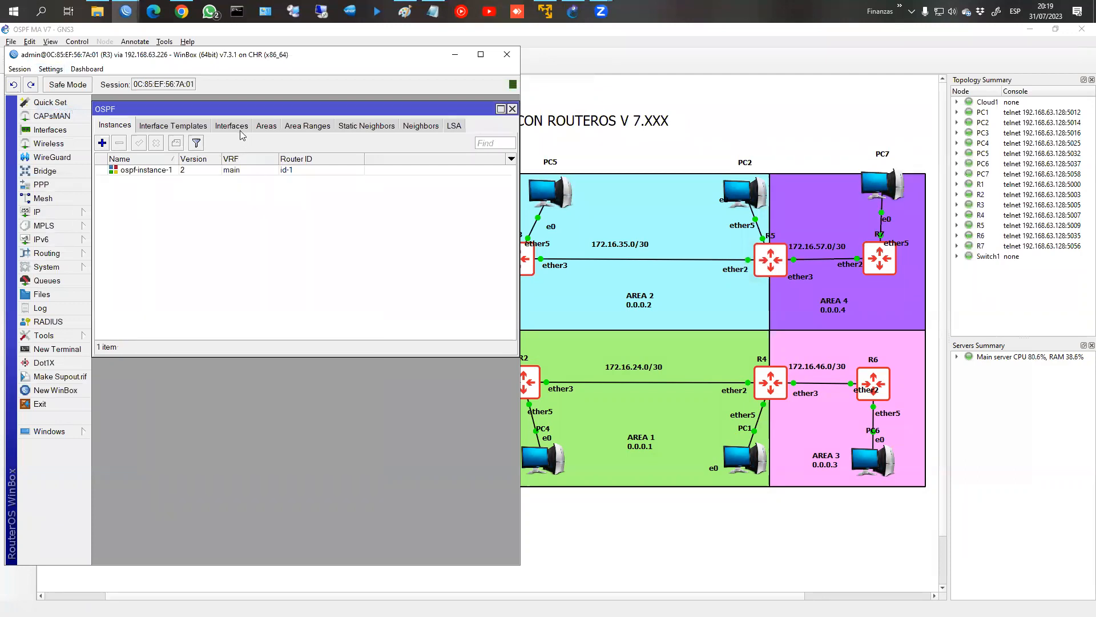
Step: Add an OSPF area on R3 named ospf-area-2 with area ID 0.0.0.2, keeping the topology diagram in view
{"action": "left_click", "coordinate": [264, 126]}
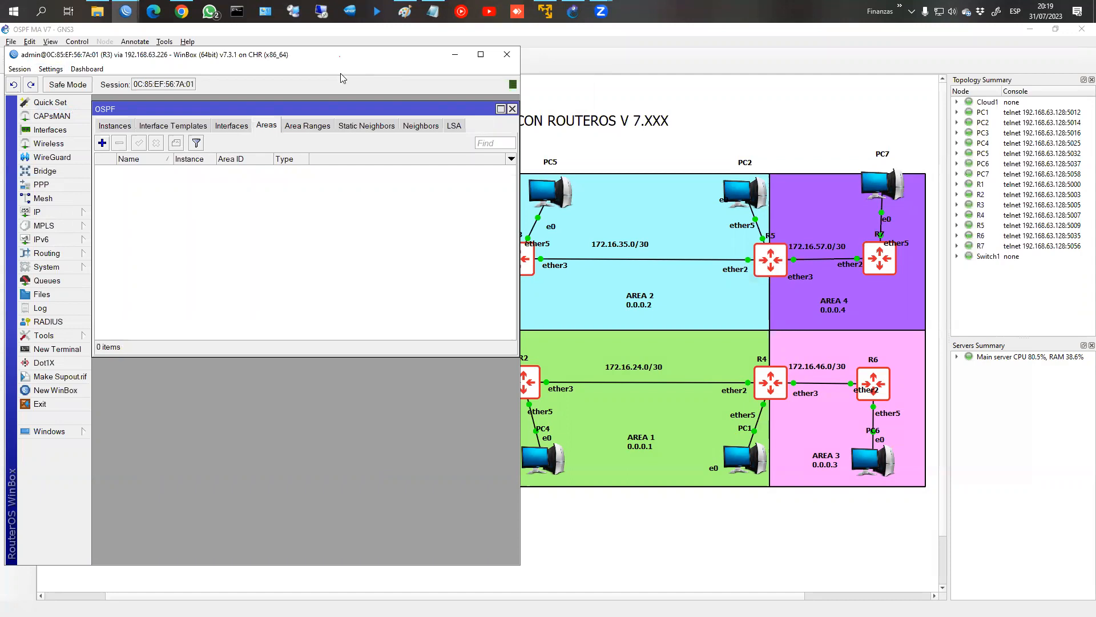
{"action": "left_click_drag", "start_coordinate": [340, 76], "coordinate": [675, 357]}
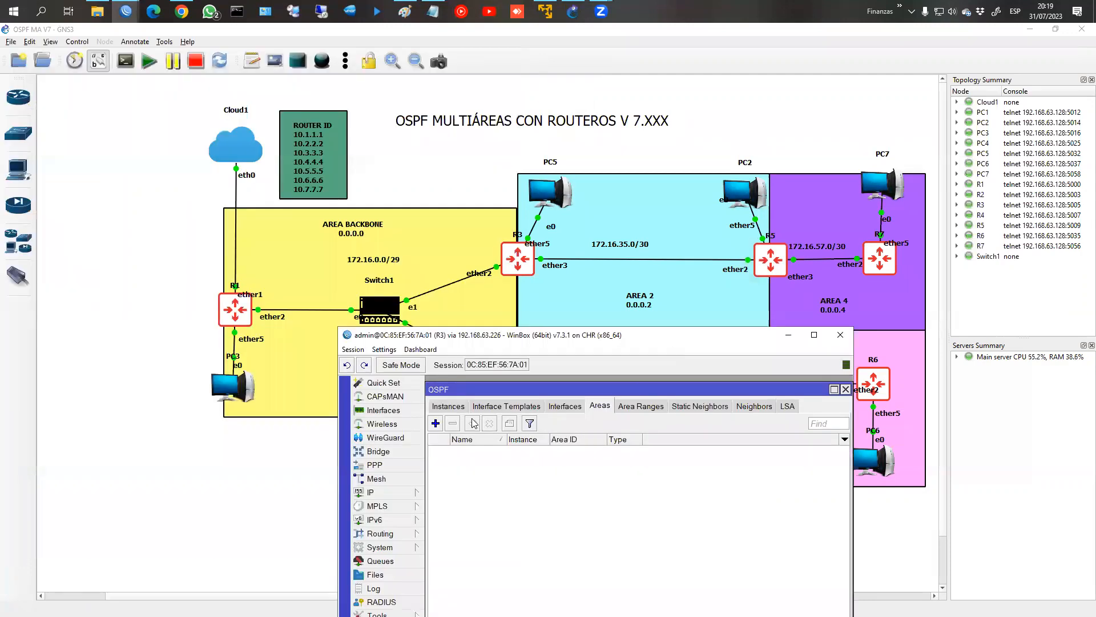
{"action": "left_click", "coordinate": [435, 423]}
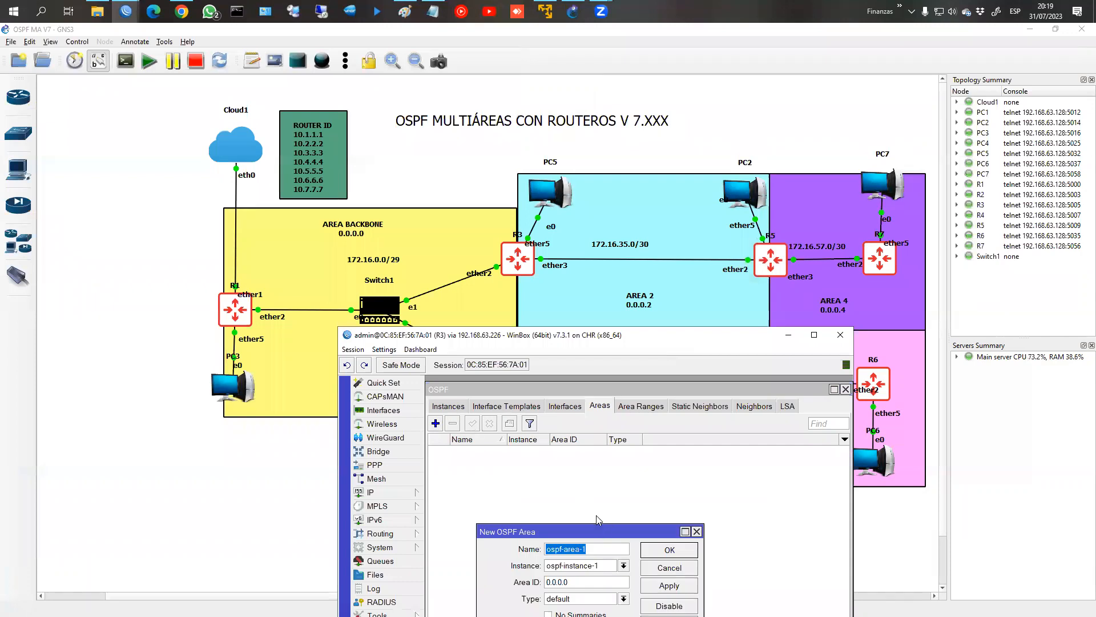
{"action": "key", "text": "End"}
{"action": "key", "text": "shift+Left"}
{"action": "key", "text": "Tab"}
{"action": "key", "text": "Tab"}
{"action": "key", "text": "End"}
{"action": "key", "text": "shift+Left"}
{"action": "type", "text": "2"}
{"action": "left_click", "coordinate": [669, 549]}
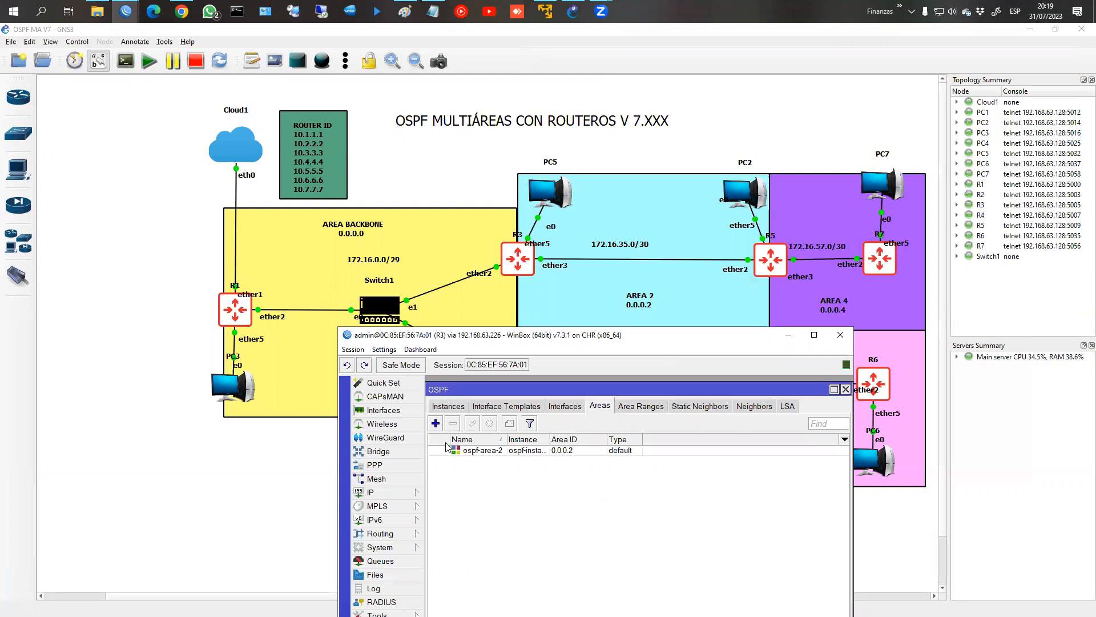
Step: Add a second OSPF area on R3 named backbone with area ID 0.0.0.0
{"action": "left_click", "coordinate": [436, 424]}
{"action": "type", "text": "backbone"}
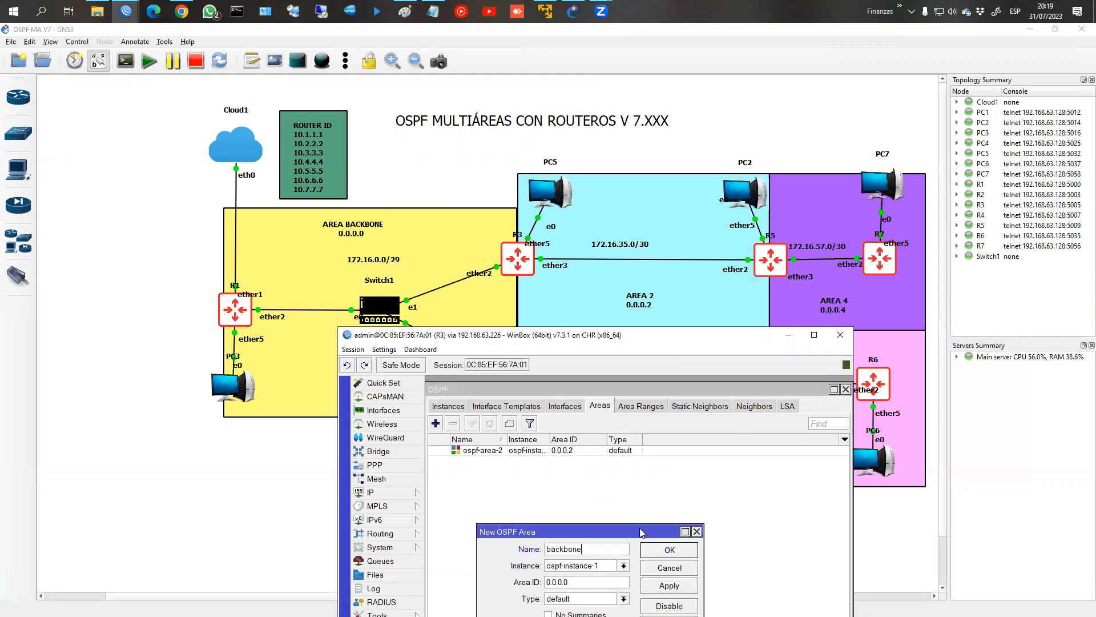
{"action": "left_click", "coordinate": [662, 549]}
Step: Add an OSPF interface template on R3 for ether2 in the backbone area with network type broadcast
{"action": "left_click", "coordinate": [504, 406]}
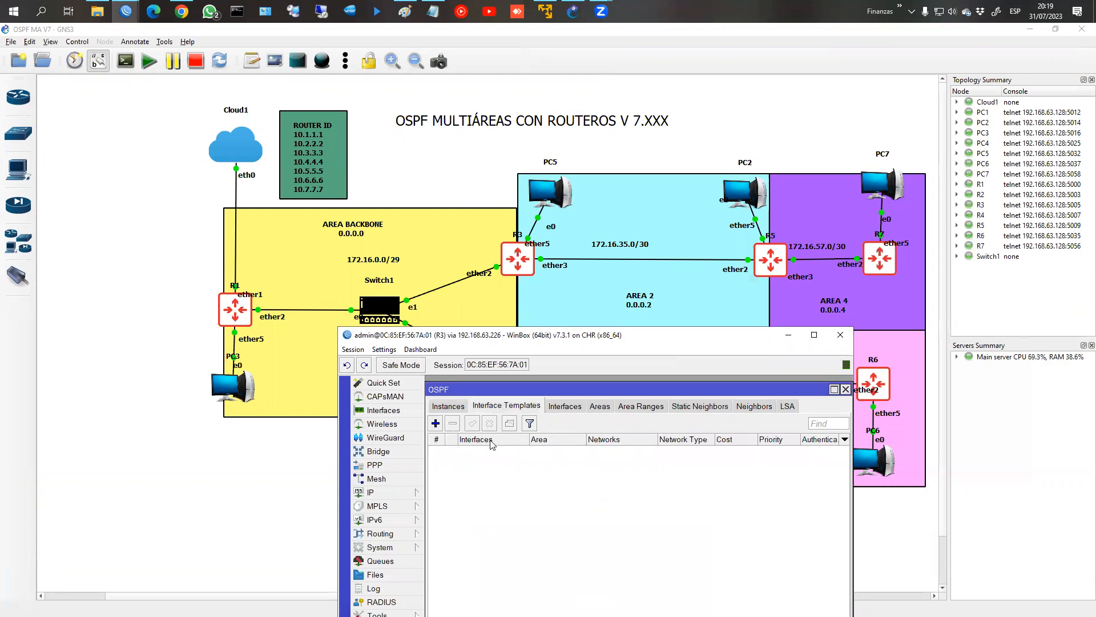
{"action": "left_click", "coordinate": [434, 425]}
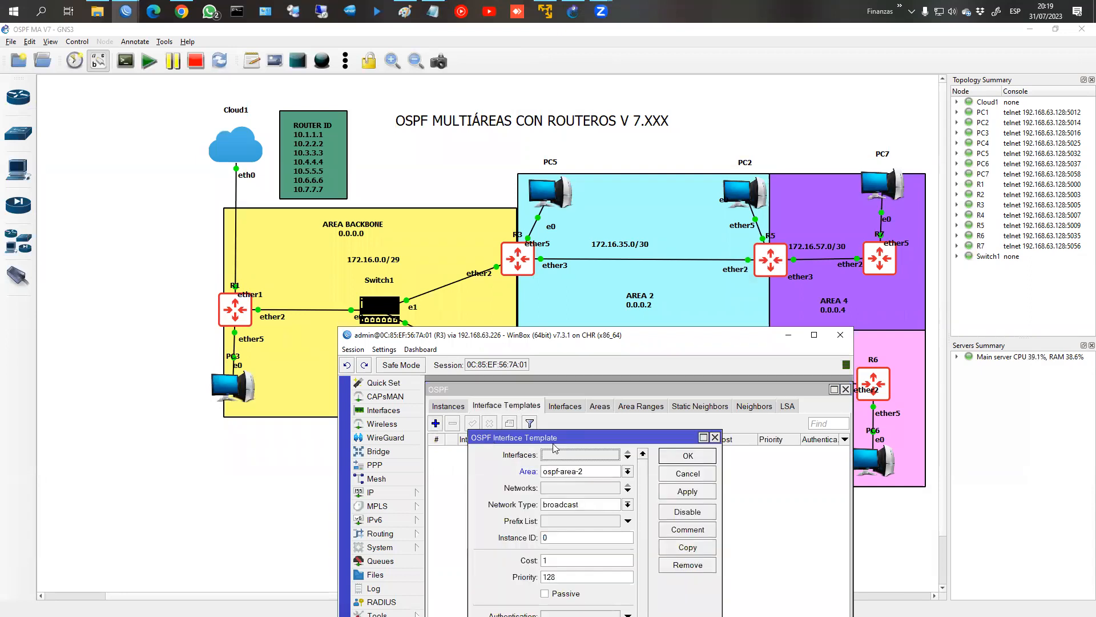
{"action": "left_click", "coordinate": [570, 456]}
{"action": "left_click", "coordinate": [583, 456]}
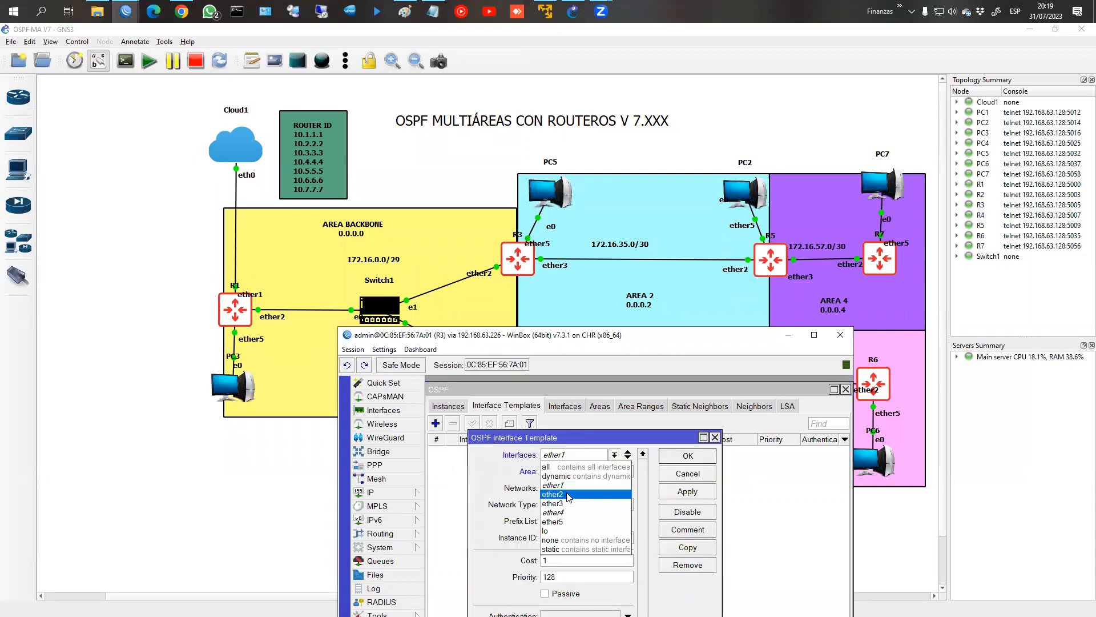
{"action": "left_click", "coordinate": [554, 494]}
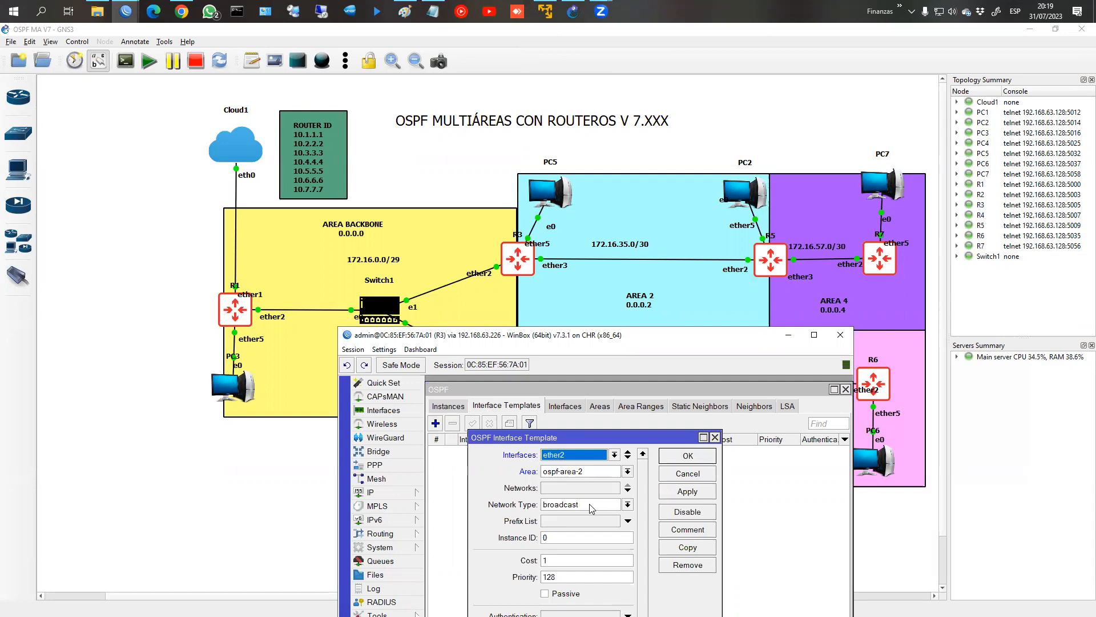
{"action": "left_click", "coordinate": [590, 471]}
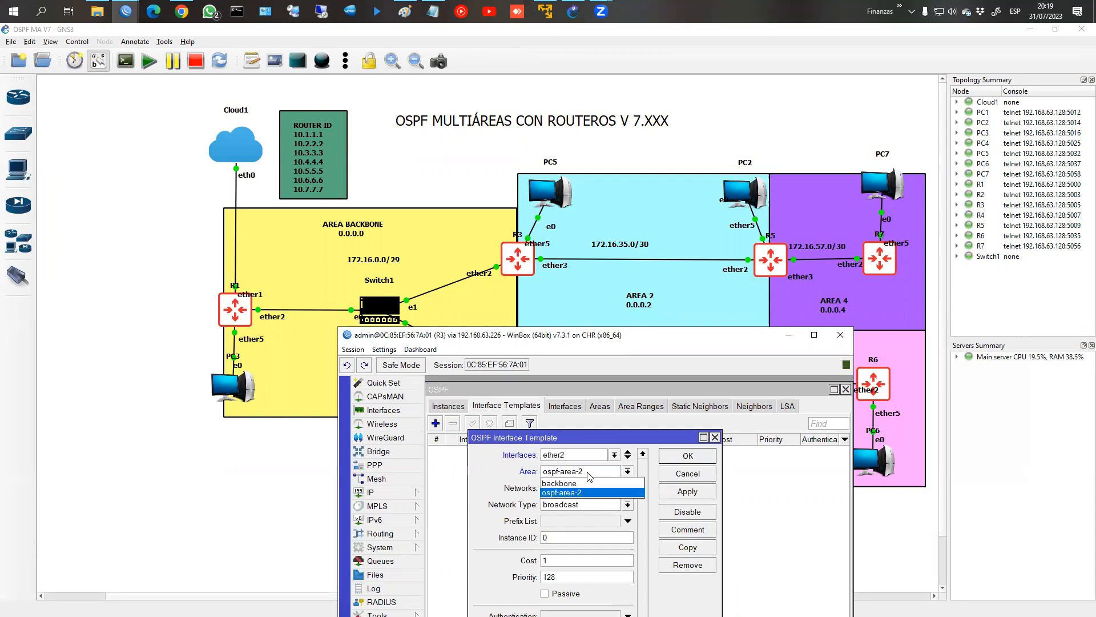
{"action": "left_click", "coordinate": [590, 472]}
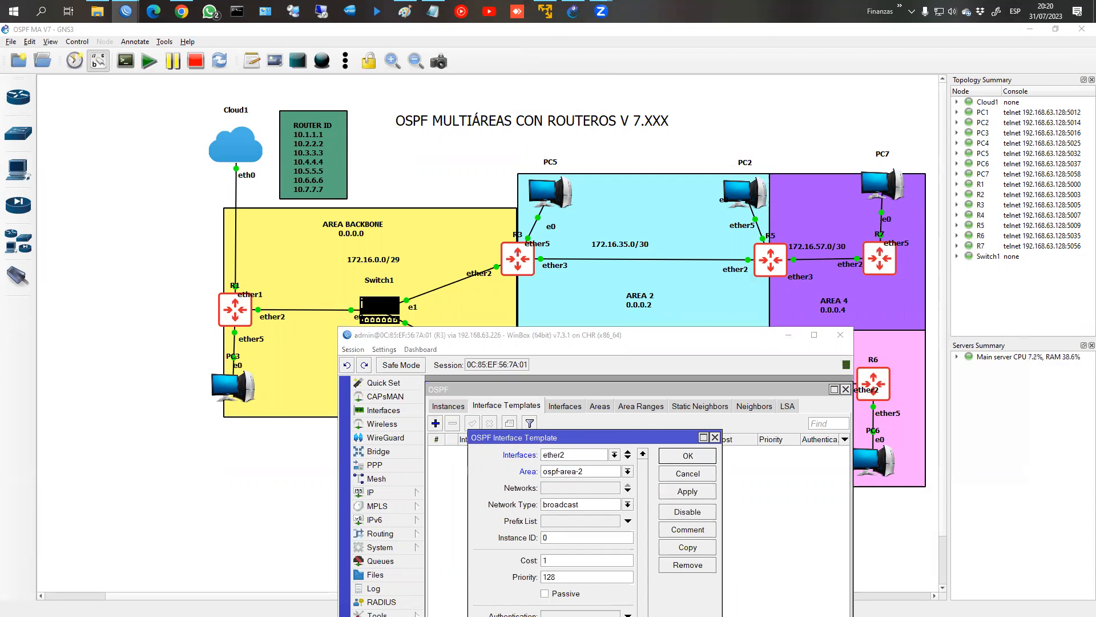
{"action": "left_click", "coordinate": [588, 471]}
{"action": "left_click", "coordinate": [585, 483]}
{"action": "left_click", "coordinate": [689, 457]}
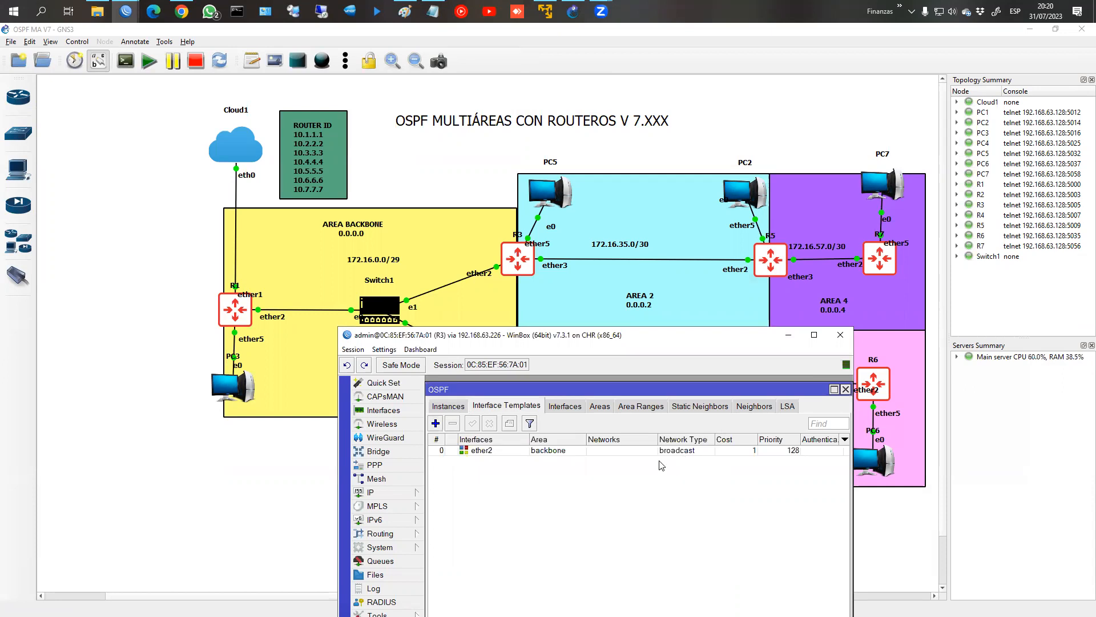
Step: Add an OSPF interface template on R3 for ether3 in ospf-area-2 with network type ptp
{"action": "left_click", "coordinate": [437, 423]}
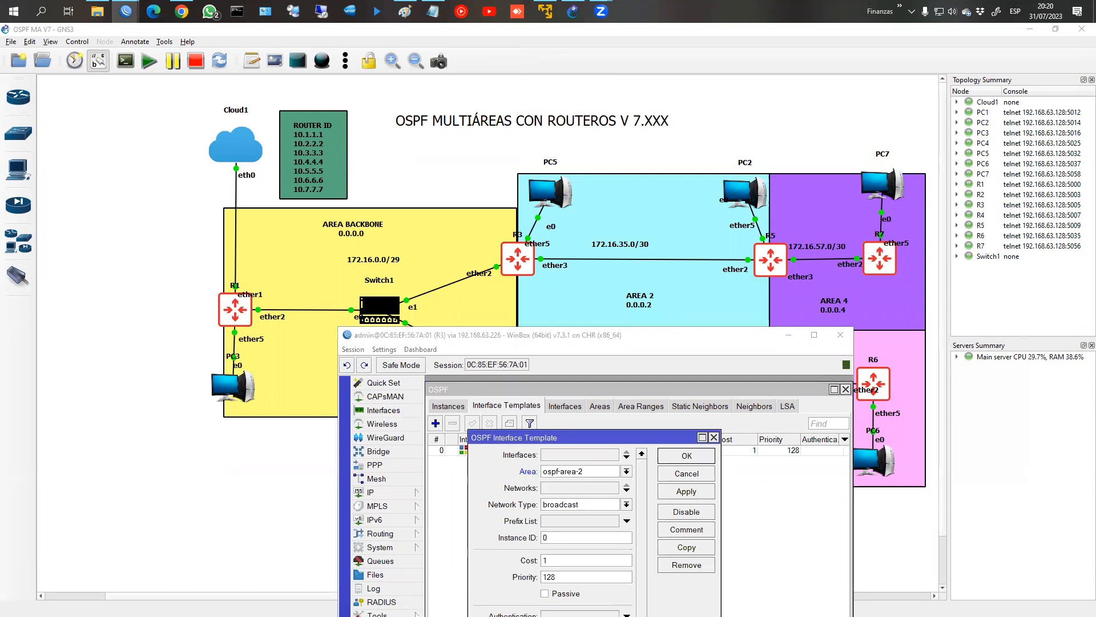
{"action": "left_click", "coordinate": [578, 455]}
{"action": "left_click", "coordinate": [565, 504]}
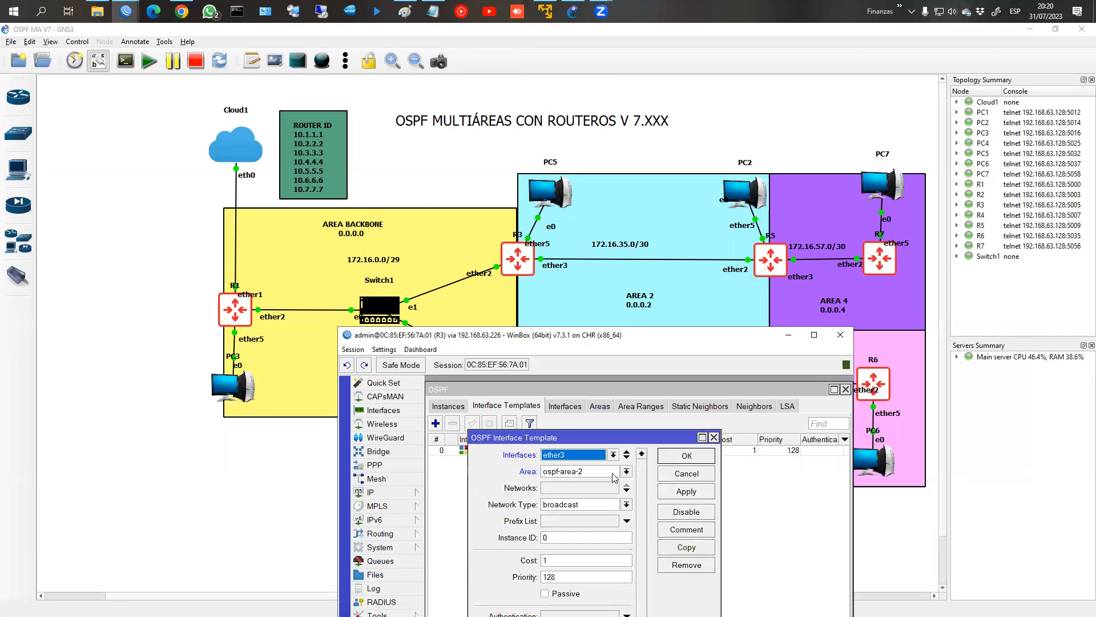
{"action": "left_click", "coordinate": [592, 508]}
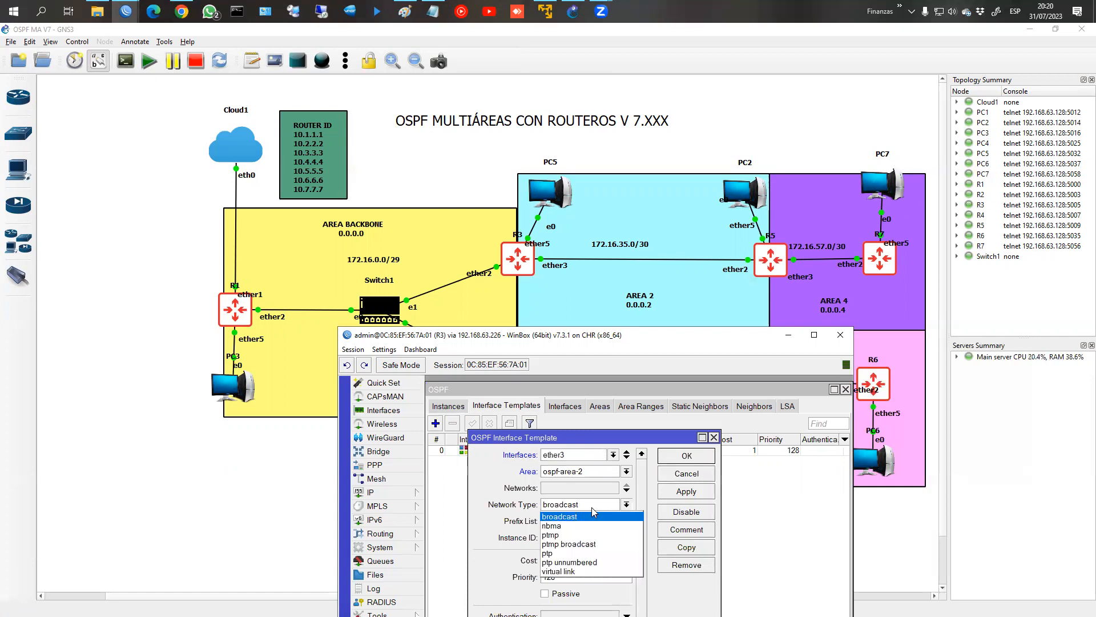
{"action": "left_click", "coordinate": [570, 553]}
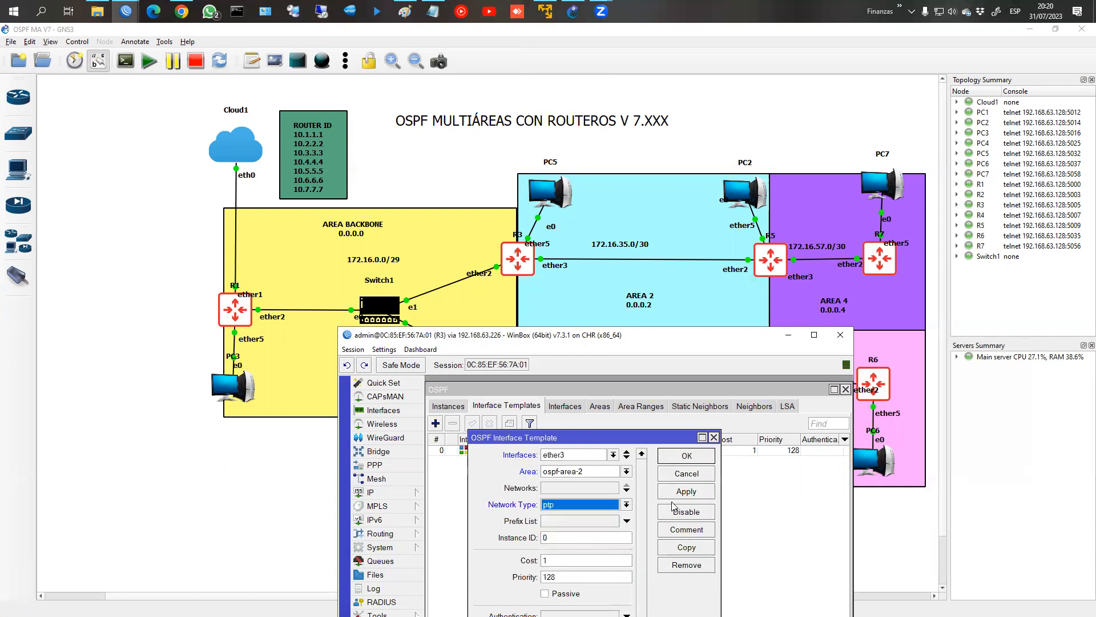
{"action": "left_click", "coordinate": [674, 458]}
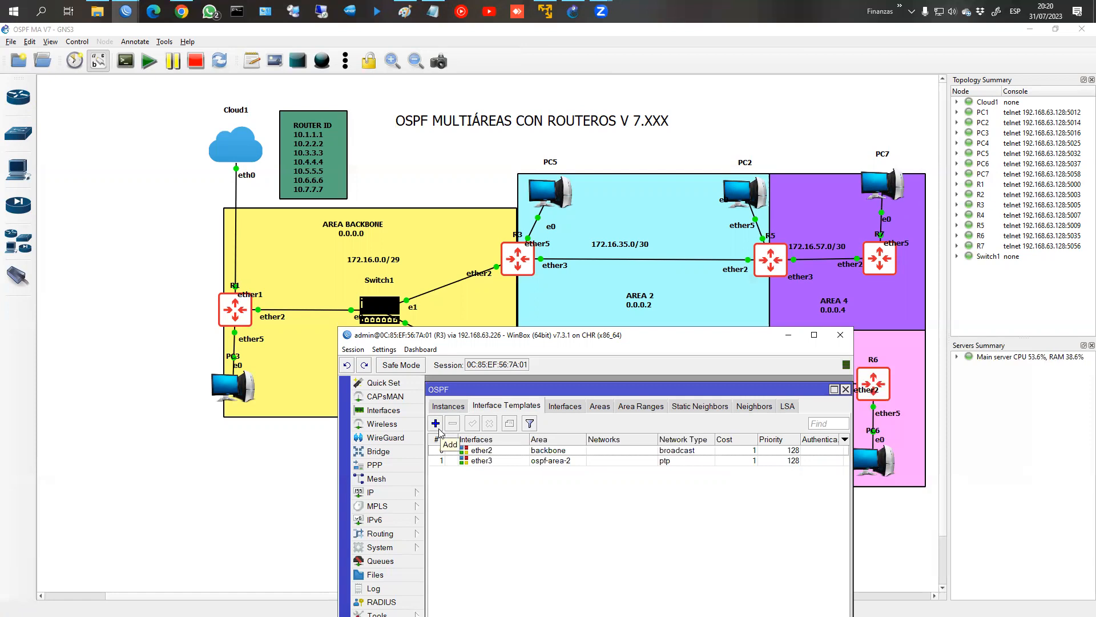
Step: Add a passive OSPF interface template on R3 for ether5 in ospf-area-2
{"action": "left_click", "coordinate": [565, 456]}
{"action": "left_click", "coordinate": [568, 521]}
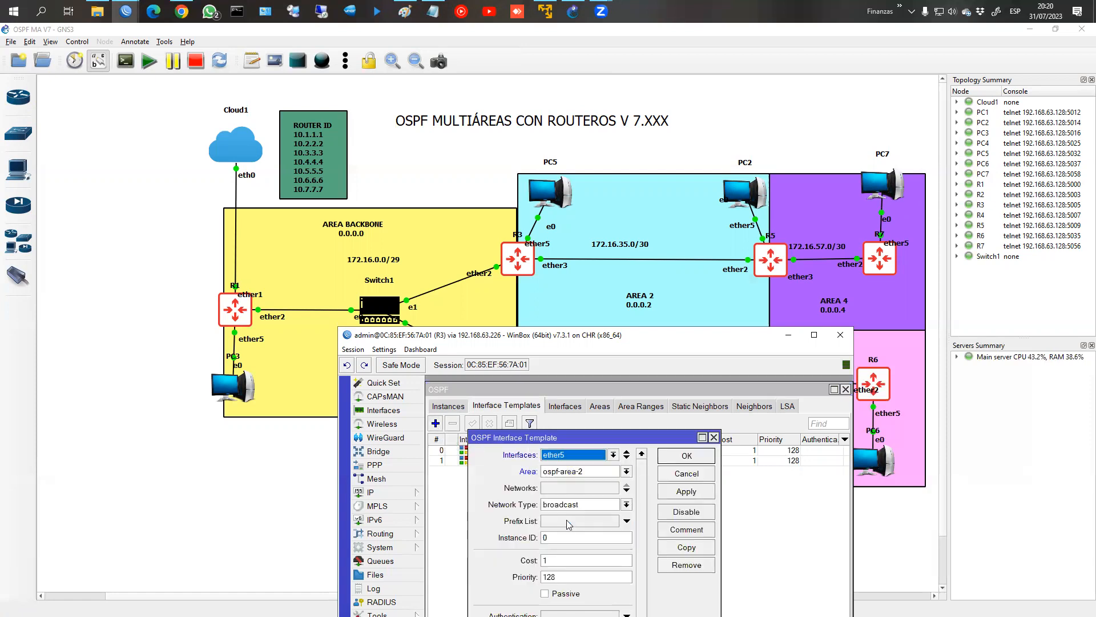
{"action": "left_click", "coordinate": [570, 594]}
{"action": "left_click", "coordinate": [685, 455]}
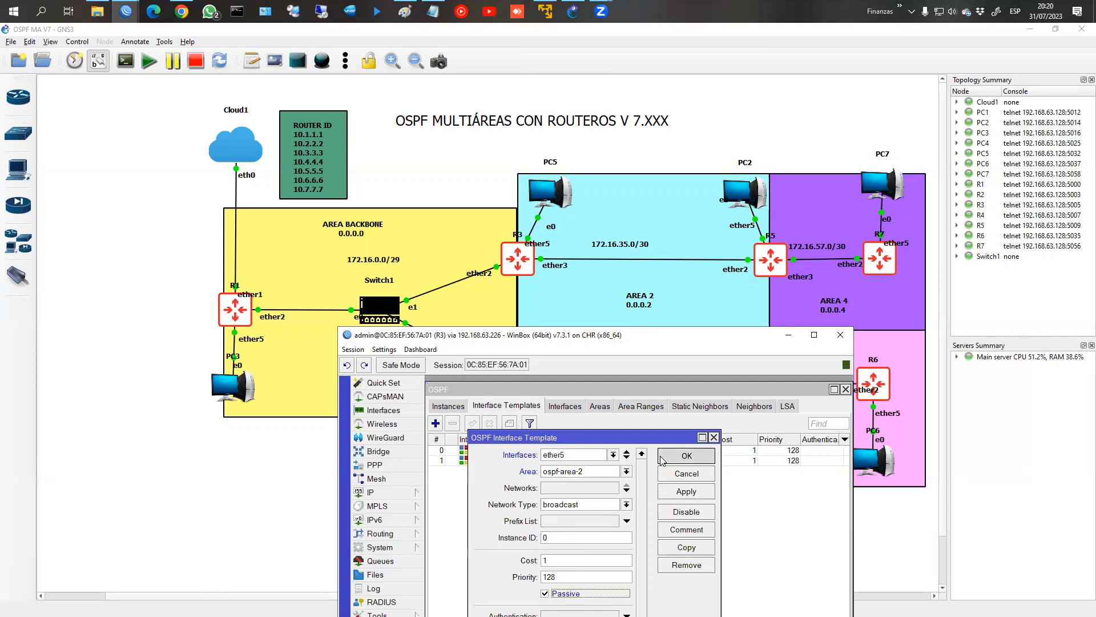
Step: Bring R3's whole session window into view and check ether5's entry in the IP address list
{"action": "left_click_drag", "start_coordinate": [599, 338], "coordinate": [601, 332]}
{"action": "left_click_drag", "start_coordinate": [560, 163], "coordinate": [641, 90]}
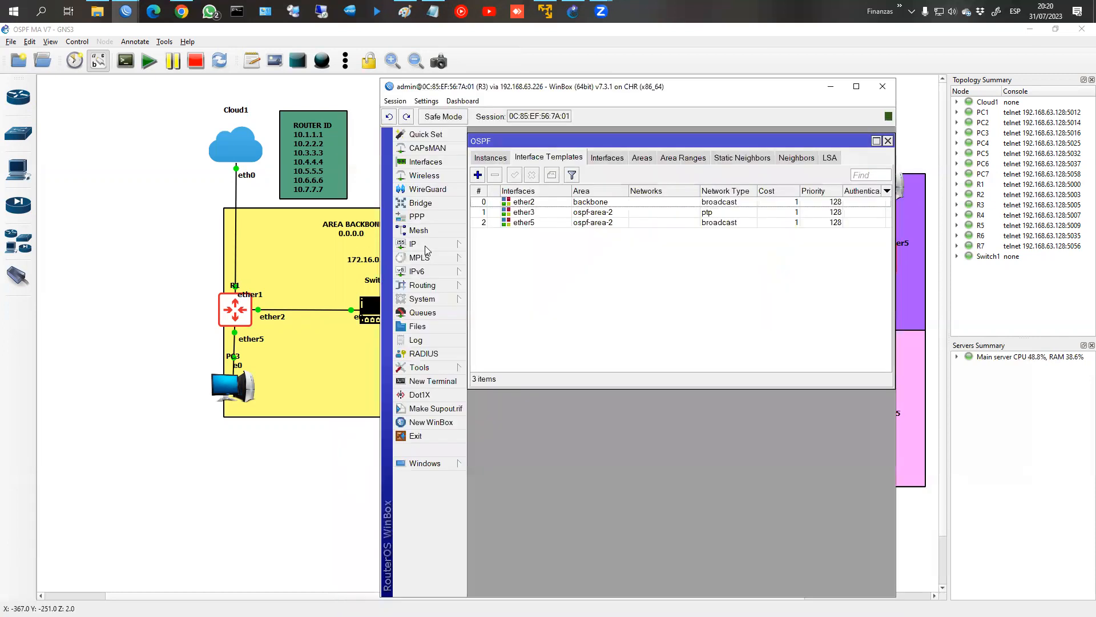
{"action": "left_click", "coordinate": [428, 245]}
{"action": "left_click", "coordinate": [492, 260]}
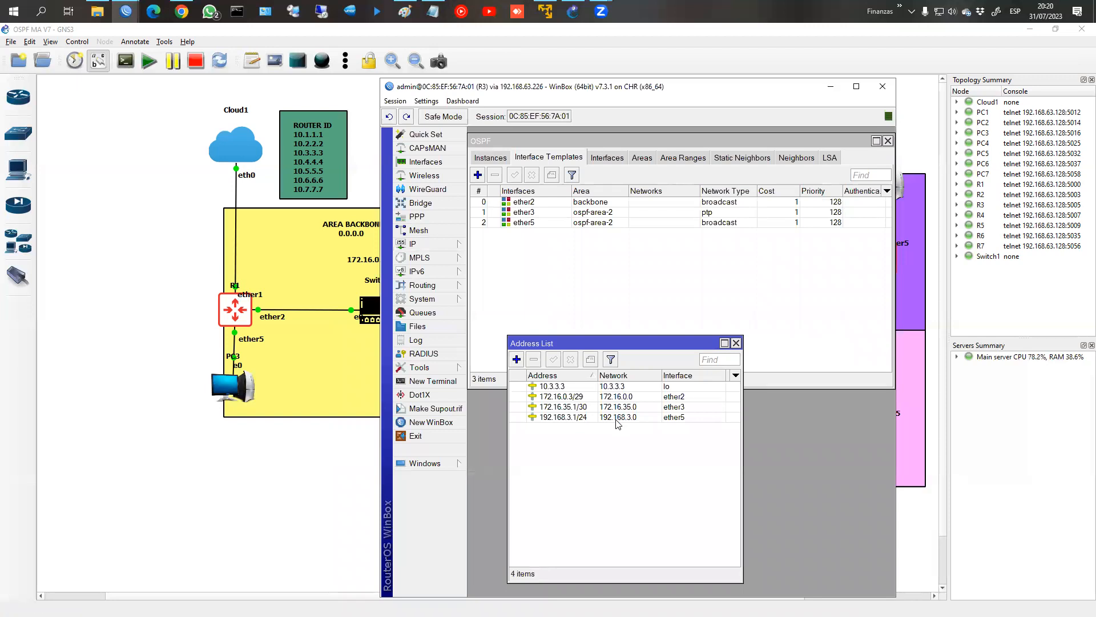
{"action": "left_click", "coordinate": [616, 418]}
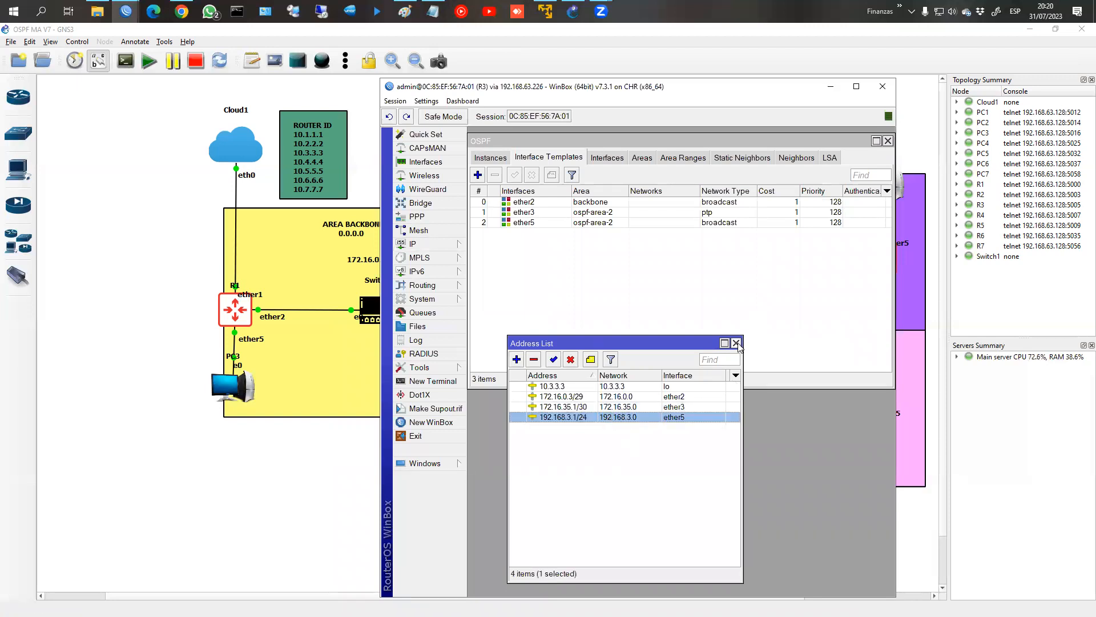
{"action": "left_click", "coordinate": [735, 342]}
Step: Inspect R3's OSPF neighbors in the backbone area
{"action": "left_click", "coordinate": [795, 158]}
{"action": "left_click", "coordinate": [573, 205]}
{"action": "left_click", "coordinate": [577, 214]}
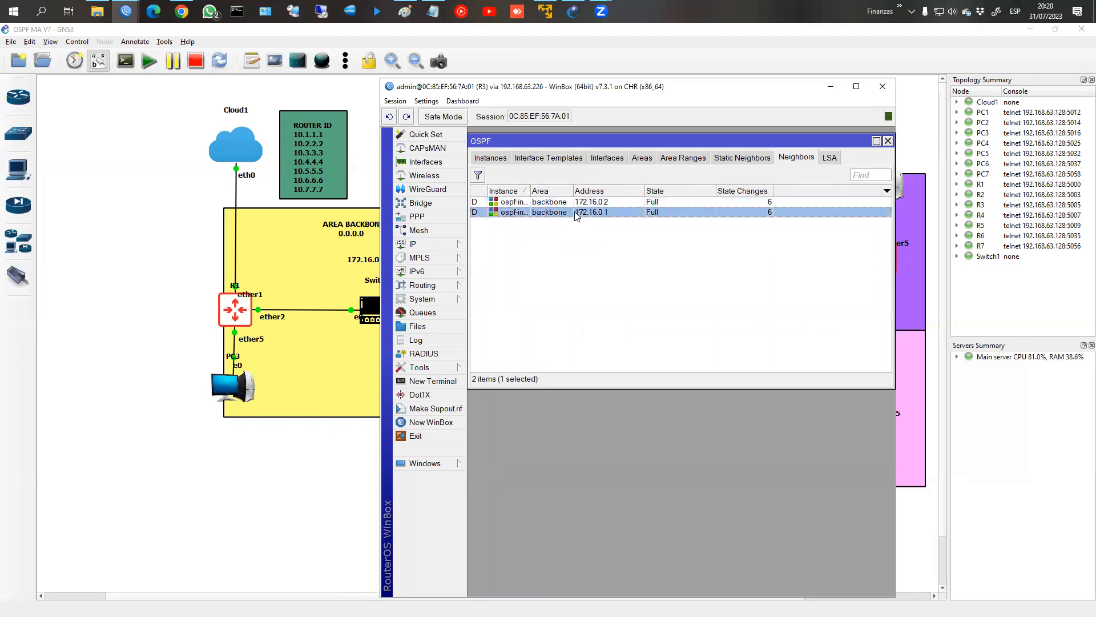
Step: Inspect the 192.168.1.0/24, 192.168.2.0/24 and 192.168.3.0/24 entries in R3's IP route list
{"action": "mouse_move", "coordinate": [451, 244]}
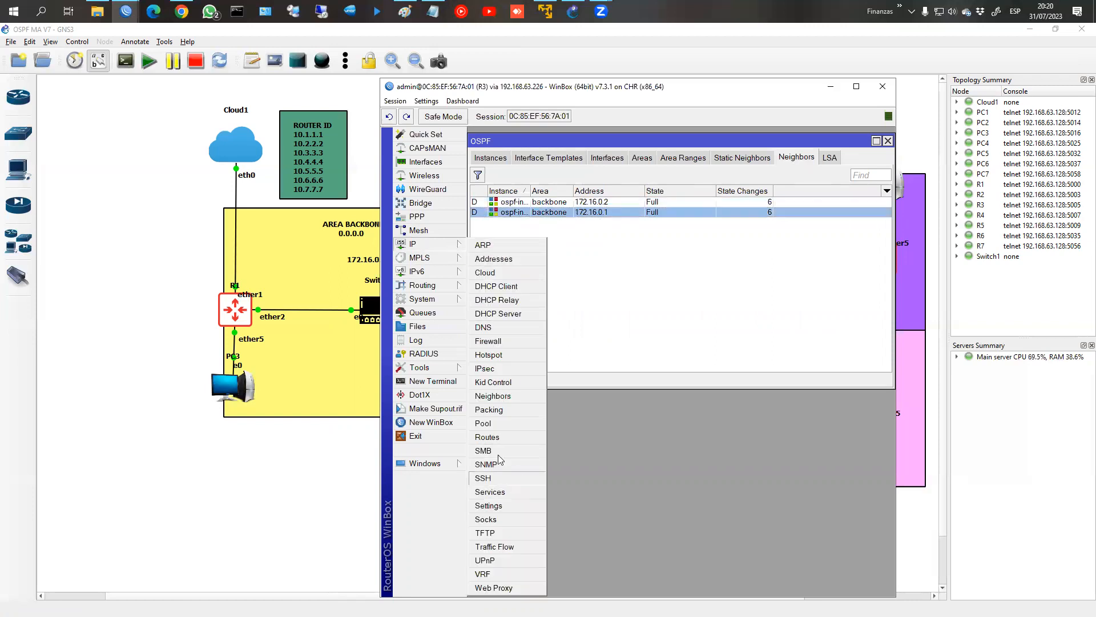
{"action": "left_click", "coordinate": [496, 438]}
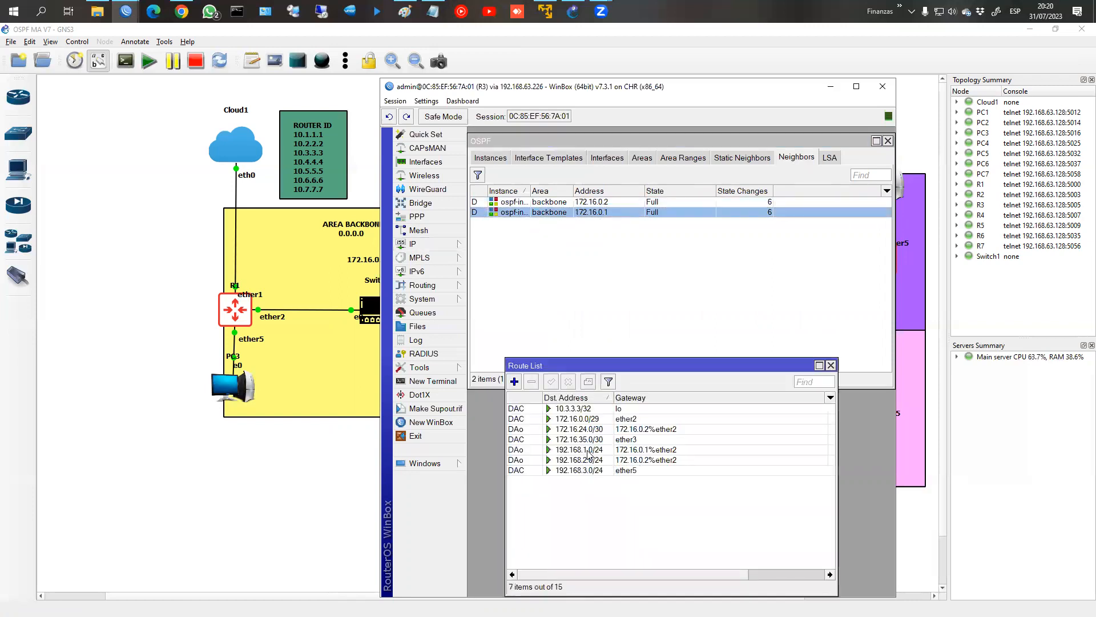
{"action": "left_click", "coordinate": [588, 451]}
{"action": "left_click", "coordinate": [581, 460]}
{"action": "left_click", "coordinate": [581, 471]}
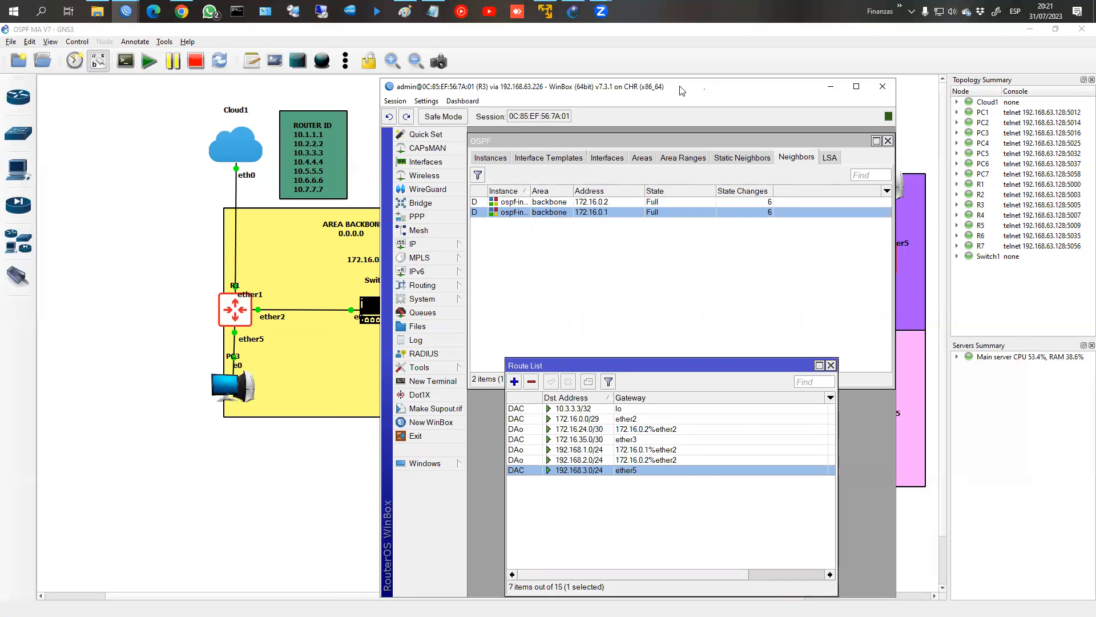
Step: Return to the GNS3 topology, switch to R4's WinBox session, and dismiss its password change prompt
{"action": "left_click_drag", "start_coordinate": [681, 88], "coordinate": [408, 65]}
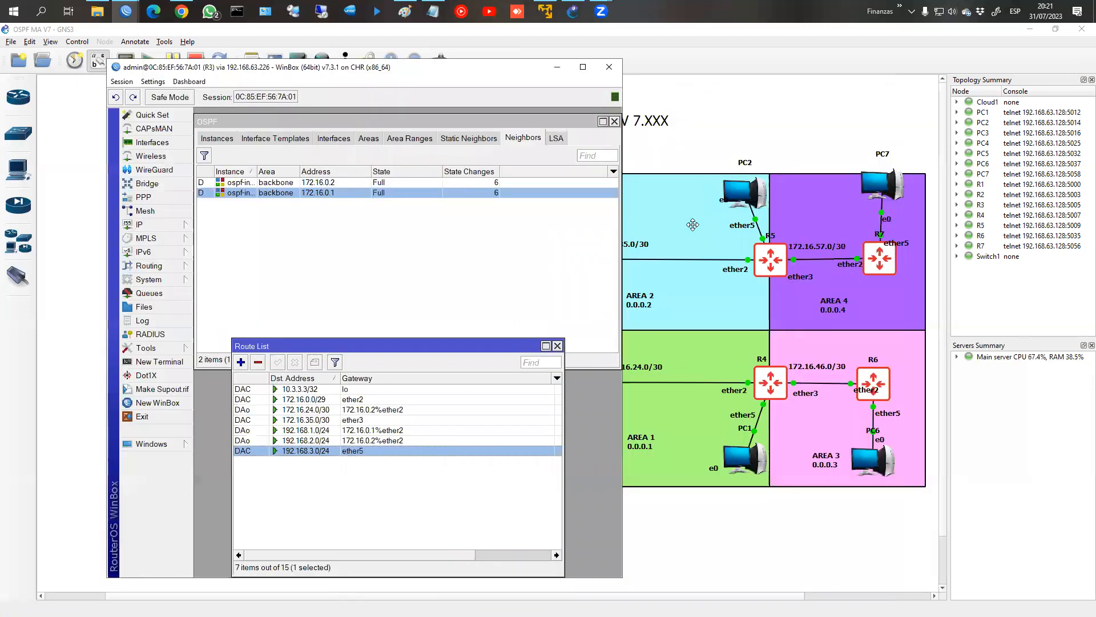
{"action": "left_click", "coordinate": [705, 289]}
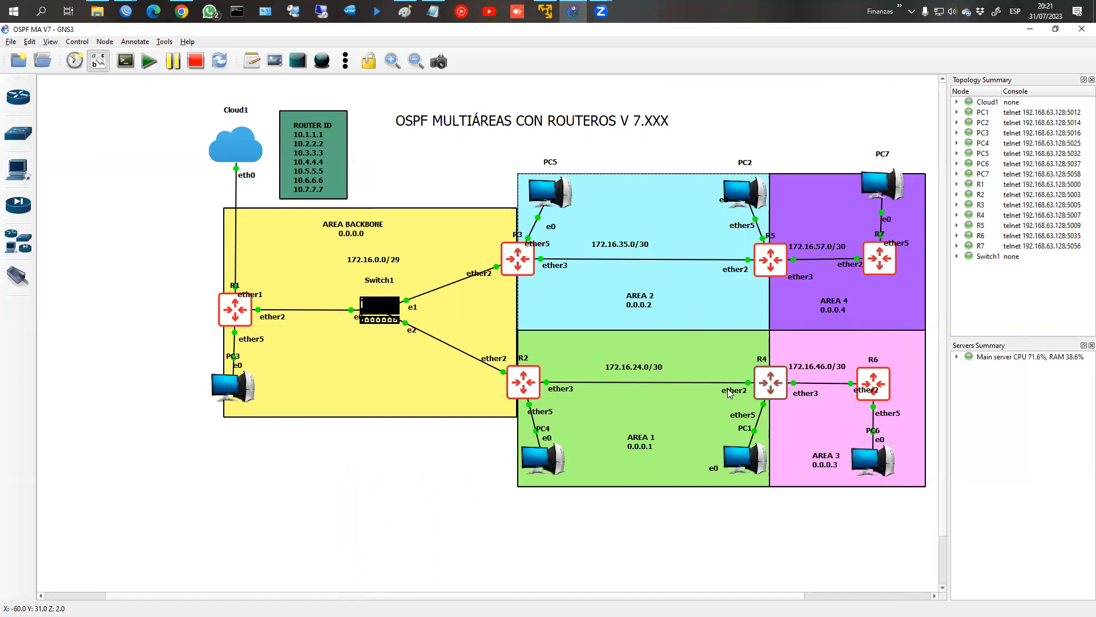
{"action": "left_click", "coordinate": [127, 10]}
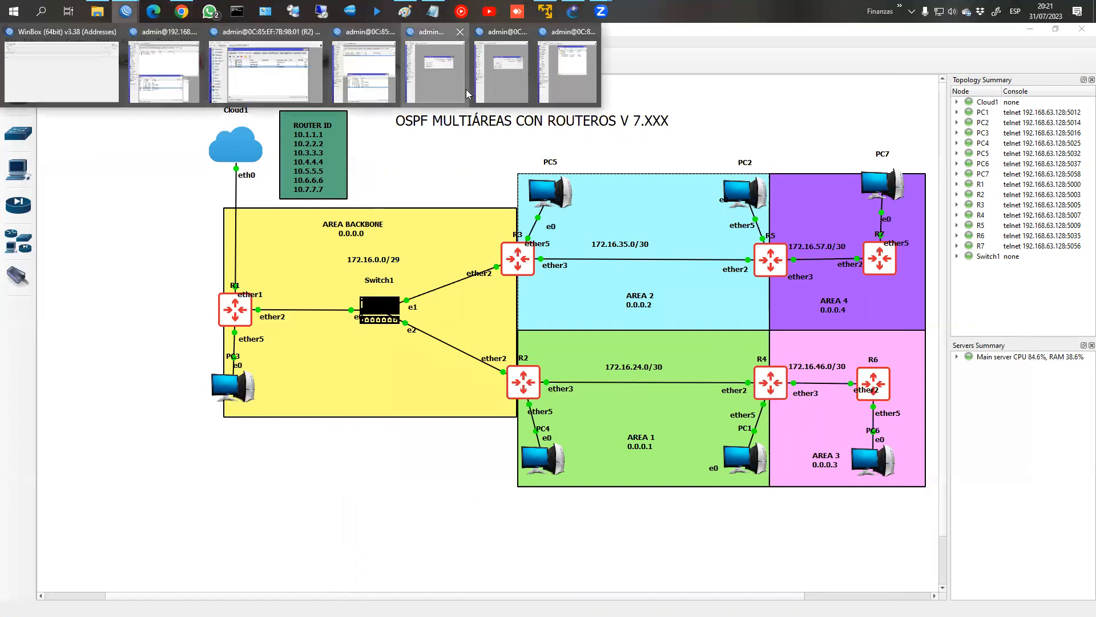
{"action": "left_click", "coordinate": [433, 69]}
{"action": "left_click", "coordinate": [397, 242]}
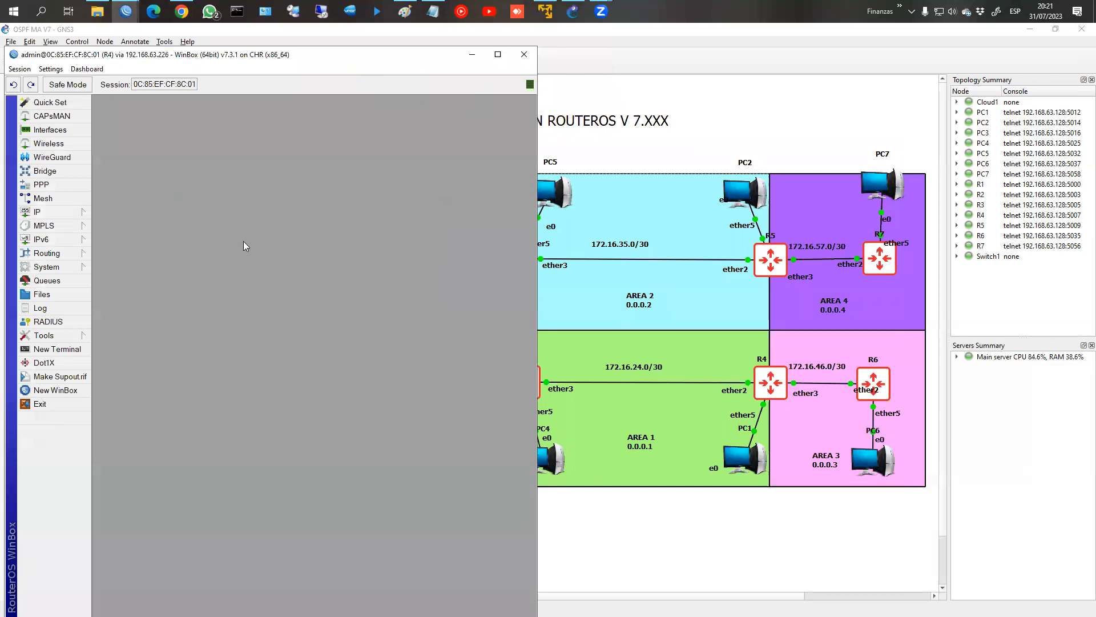
Step: Create an OSPF version 2 instance on R4 with router ID id-1 and routing table main
{"action": "left_click", "coordinate": [62, 253]}
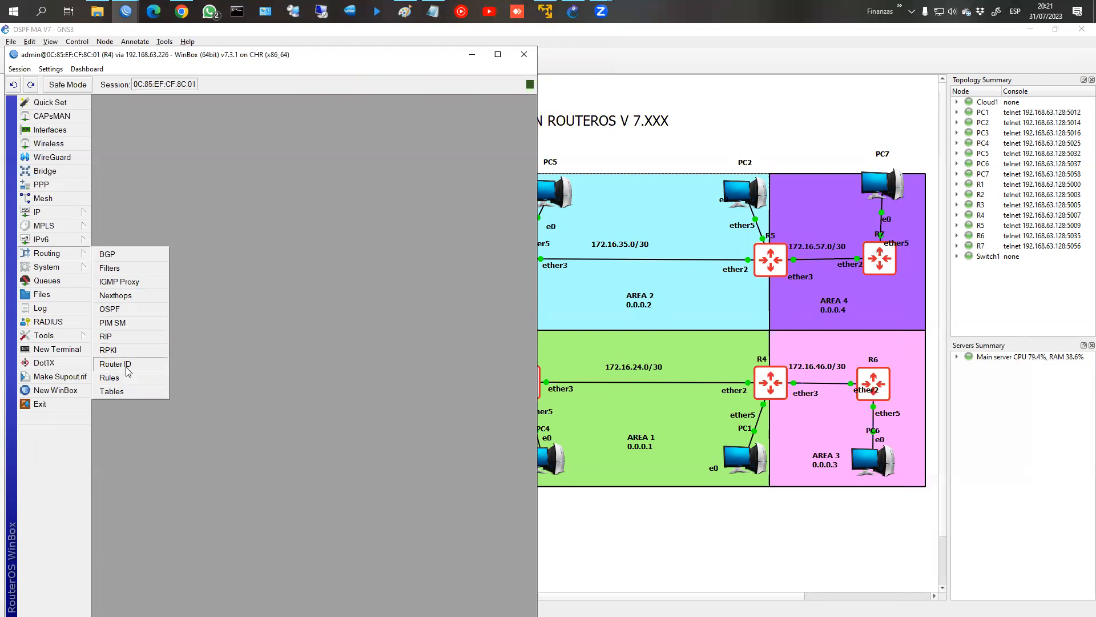
{"action": "left_click", "coordinate": [112, 309]}
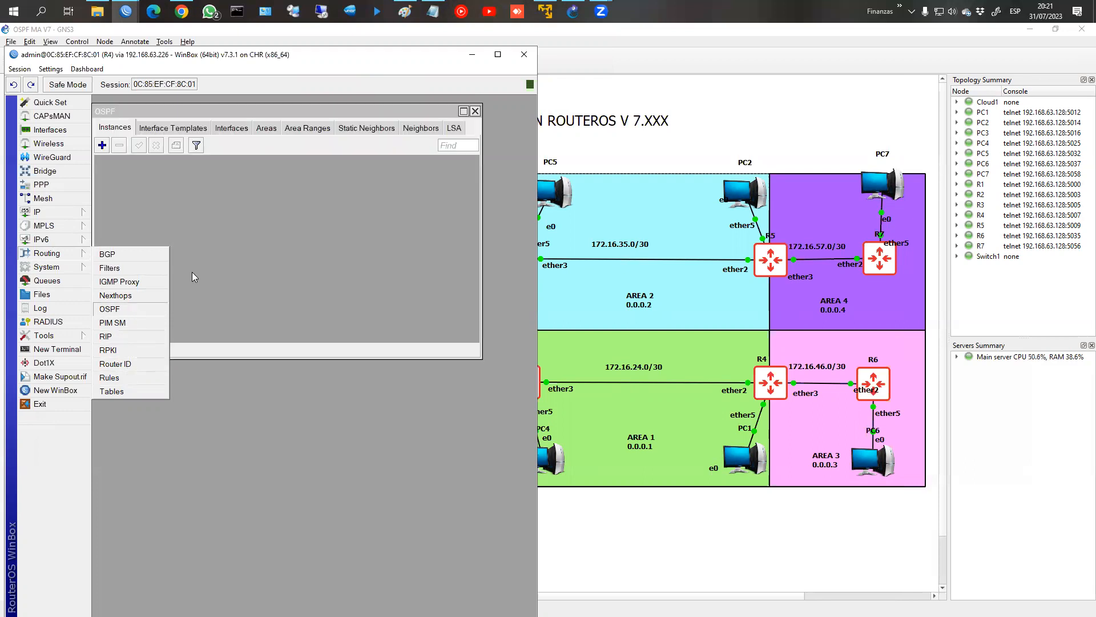
{"action": "left_click", "coordinate": [102, 146]}
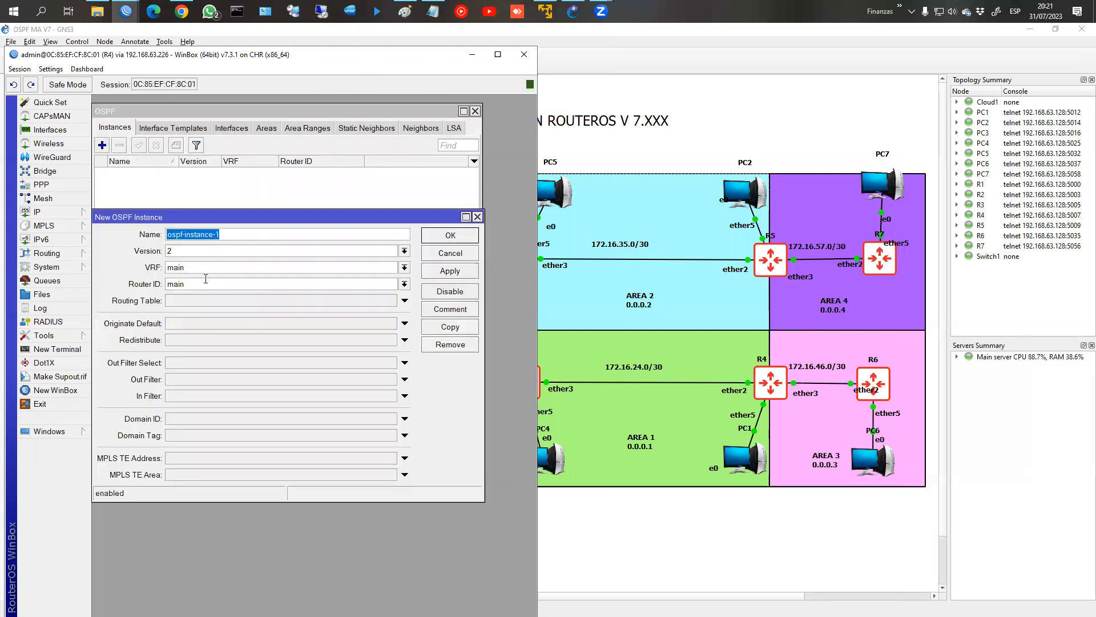
{"action": "left_click", "coordinate": [206, 280]}
{"action": "left_click", "coordinate": [404, 285]}
{"action": "left_click", "coordinate": [359, 302]}
{"action": "left_click", "coordinate": [404, 284]}
{"action": "left_click", "coordinate": [386, 295]}
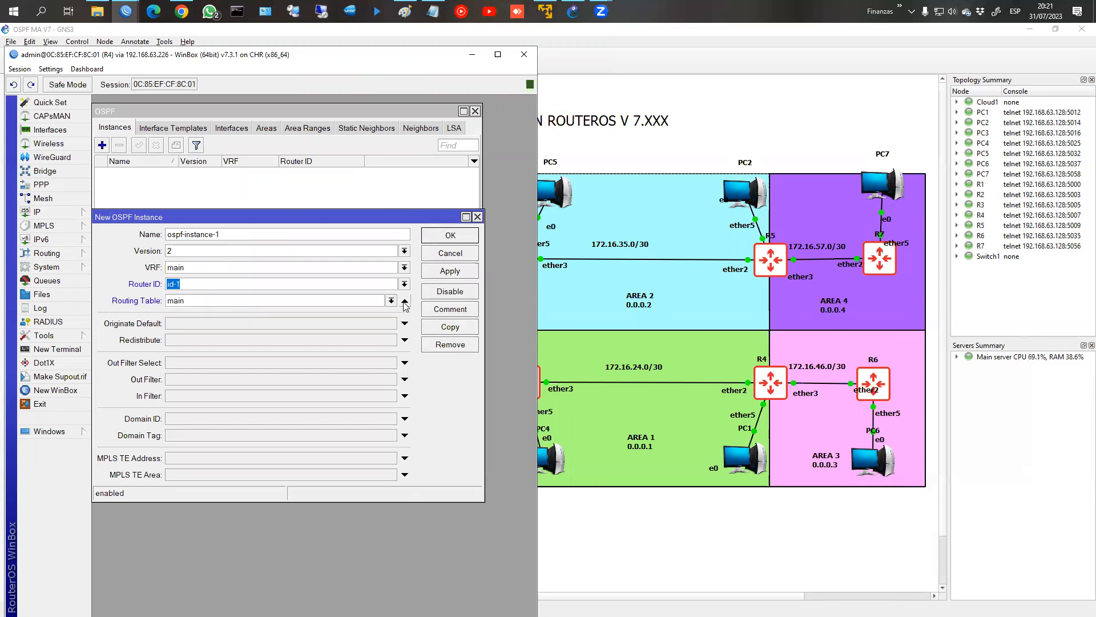
{"action": "left_click", "coordinate": [440, 271]}
{"action": "left_click", "coordinate": [438, 235]}
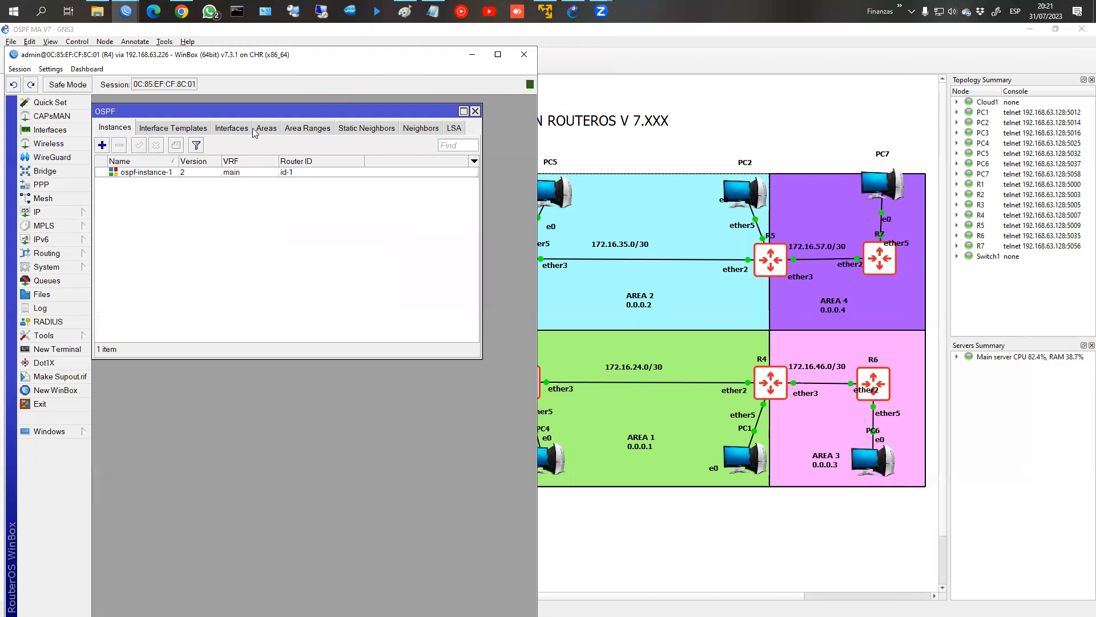
Step: Add an OSPF area on R4 for area 1 with area ID 0.0.0.1 and type default
{"action": "left_click", "coordinate": [260, 131]}
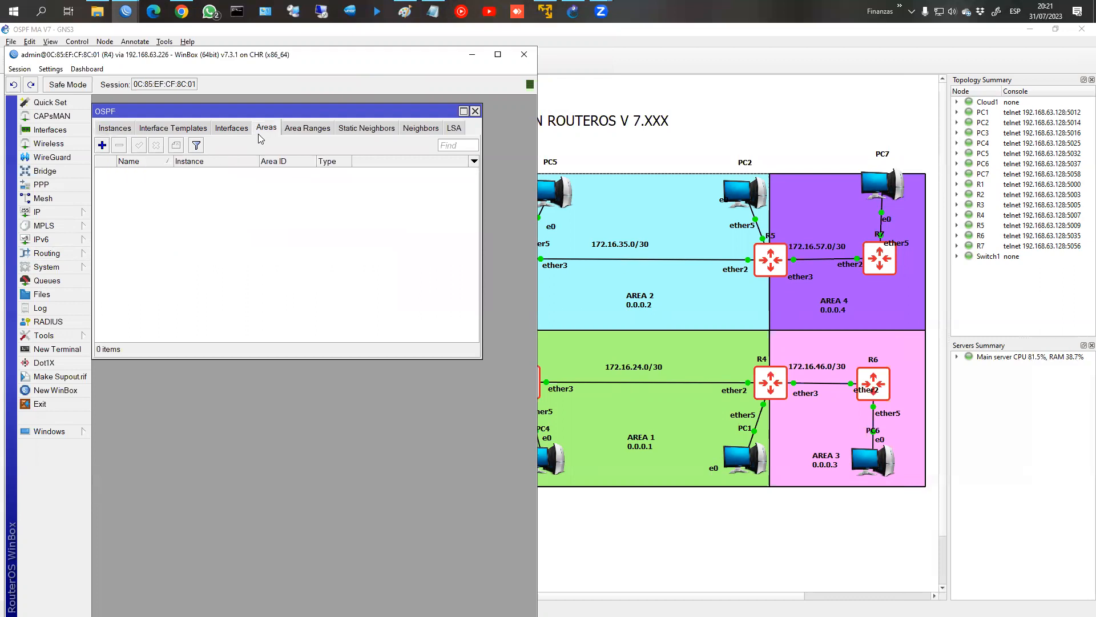
{"action": "left_click", "coordinate": [102, 146]}
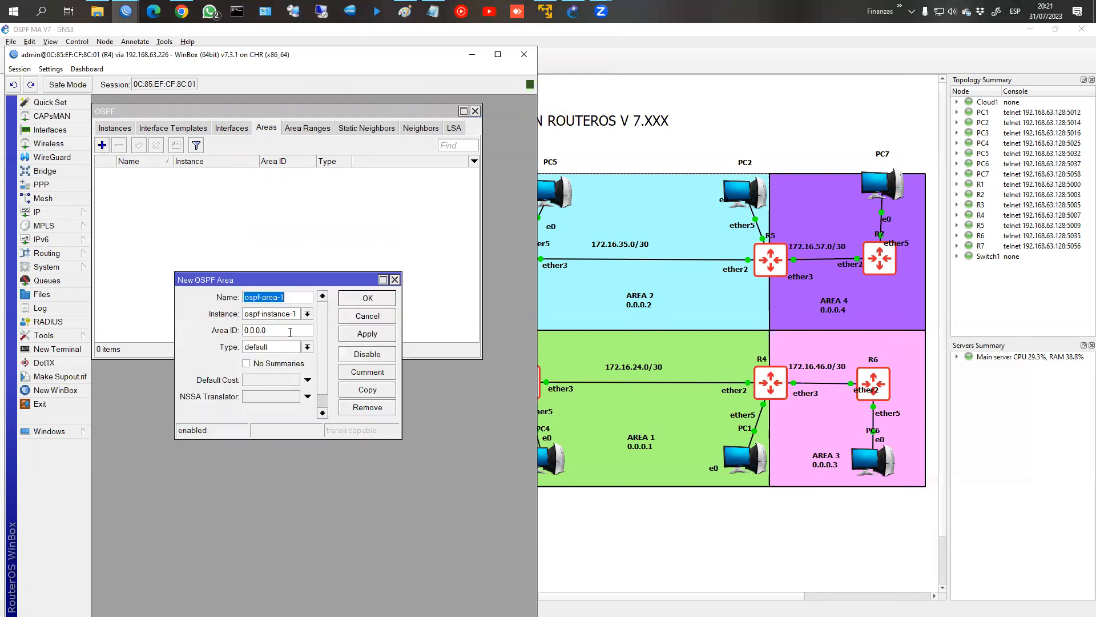
{"action": "left_click", "coordinate": [290, 332]}
{"action": "left_click", "coordinate": [354, 294]}
Step: Add a second OSPF area on R4 named ospf-area-3 with area ID 0.0.0.3
{"action": "left_click", "coordinate": [101, 145]}
{"action": "left_click", "coordinate": [292, 297]}
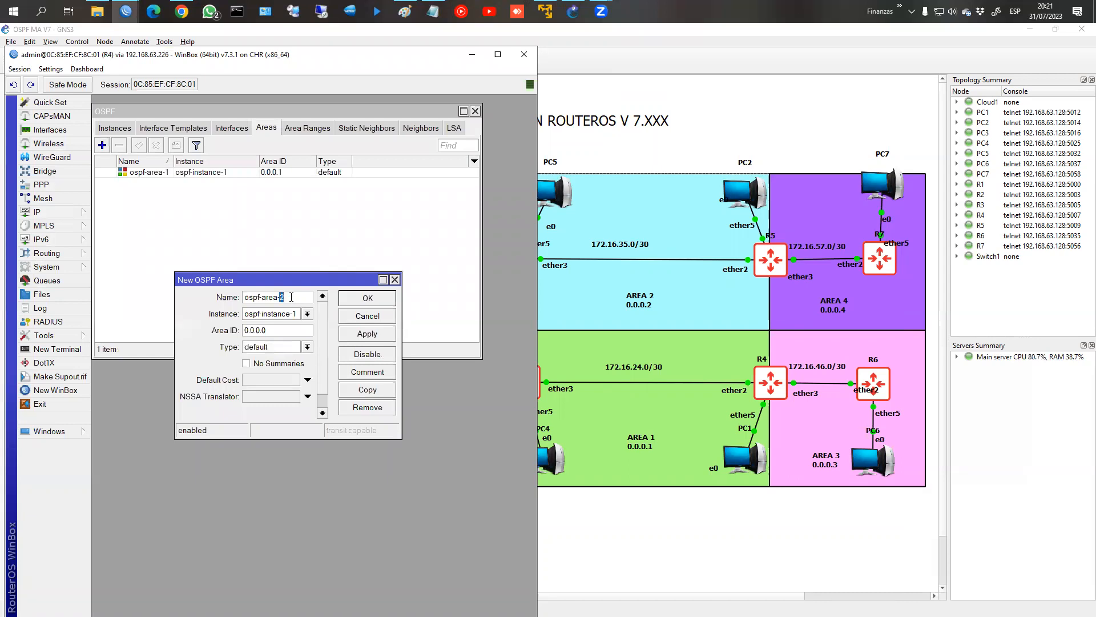
{"action": "key", "text": "Tab"}
{"action": "key", "text": "Right"}
{"action": "key", "text": "Return"}
Step: Add an OSPF interface template on R4 for ether2 in ospf-area-1 with network type ptp
{"action": "left_click", "coordinate": [181, 128]}
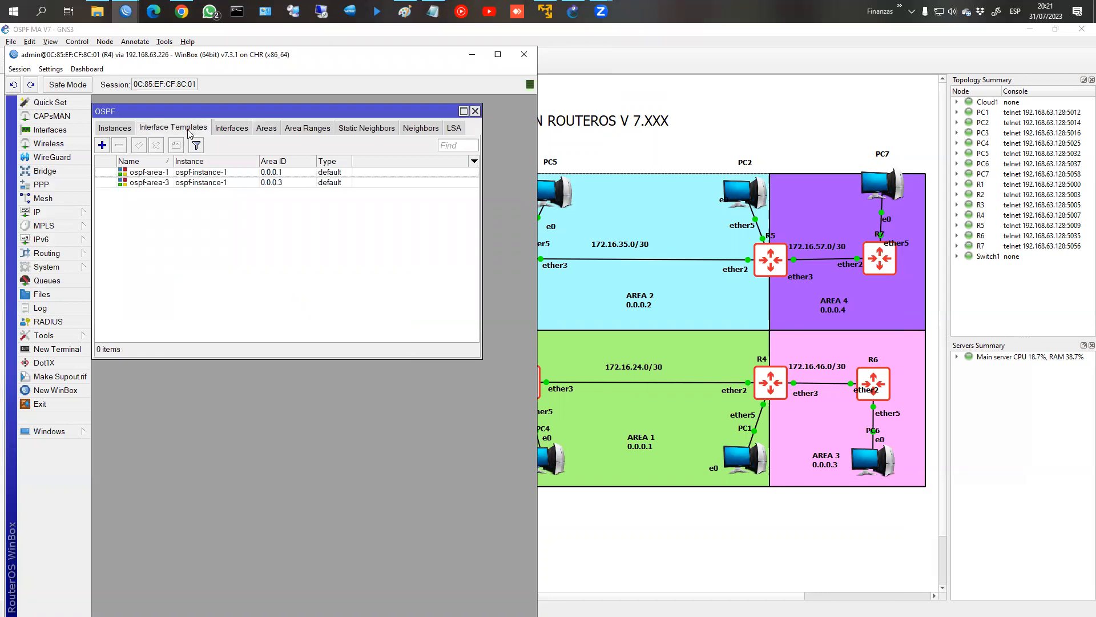
{"action": "left_click", "coordinate": [102, 145]}
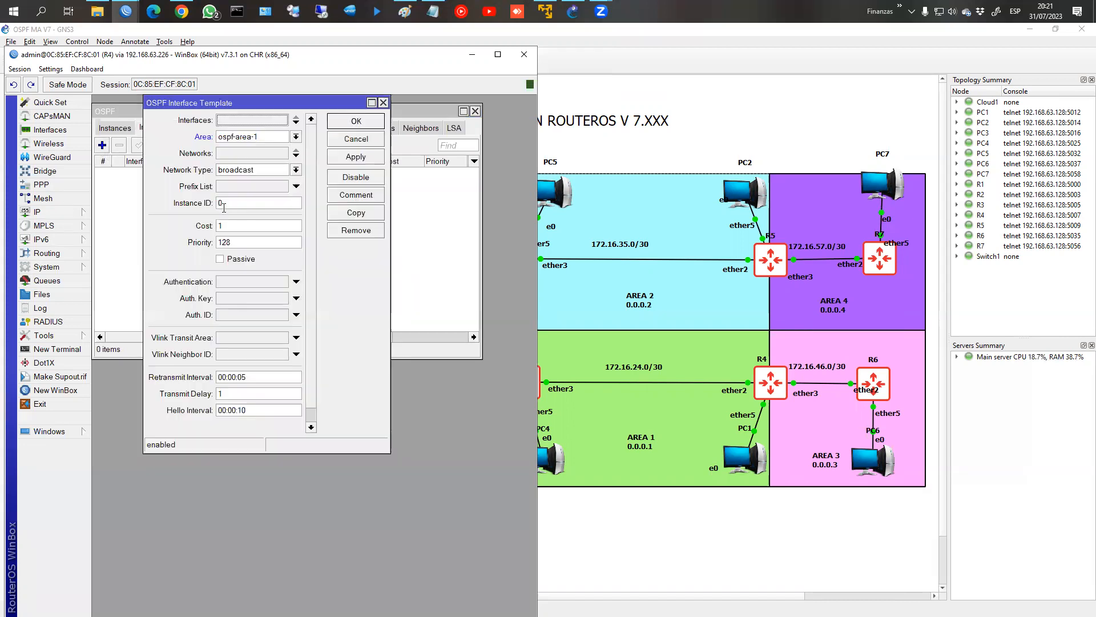
{"action": "left_click", "coordinate": [263, 123]}
{"action": "left_click", "coordinate": [251, 137]}
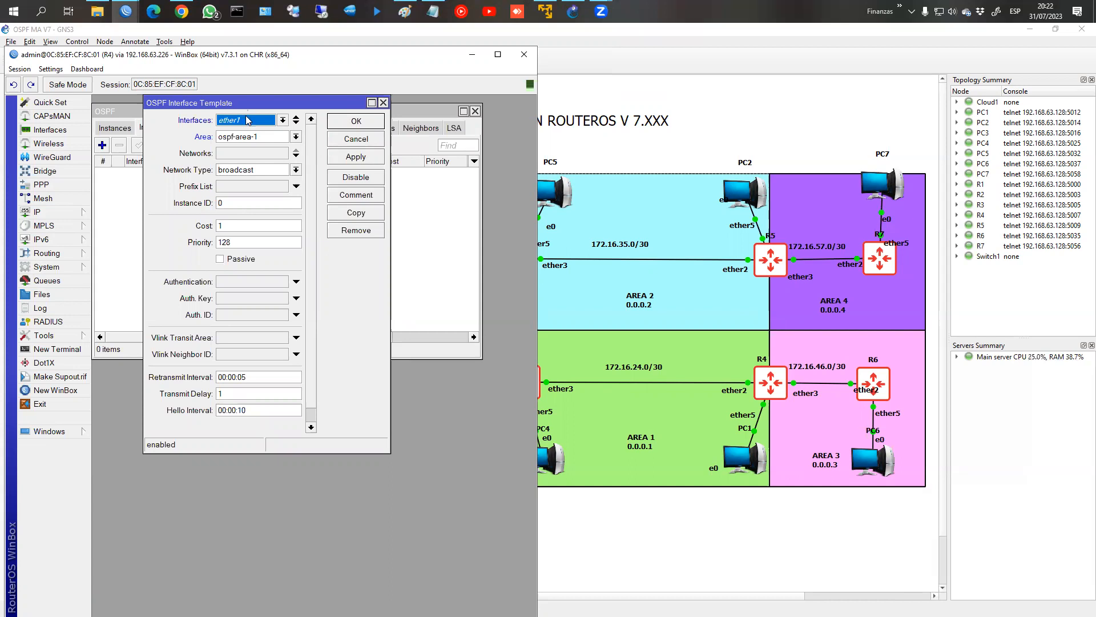
{"action": "left_click", "coordinate": [249, 115]}
{"action": "left_click", "coordinate": [262, 161]}
{"action": "left_click", "coordinate": [267, 171]}
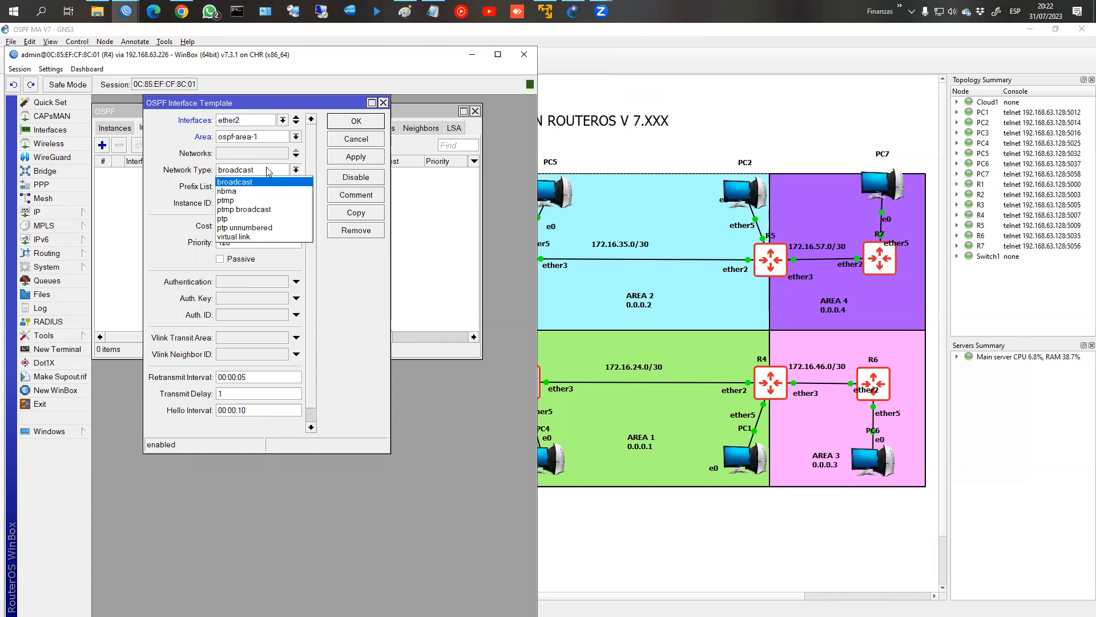
{"action": "left_click", "coordinate": [266, 219]}
{"action": "left_click", "coordinate": [354, 122]}
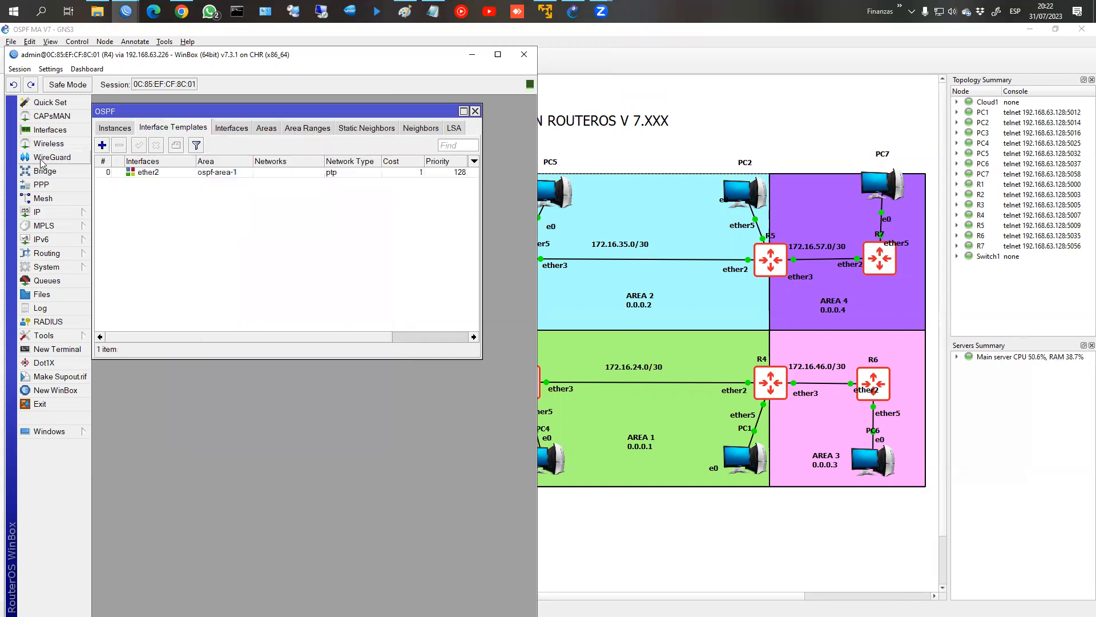
Step: Add an OSPF interface template on R4 for ether3 in ospf-area-3 with network type ptp
{"action": "left_click", "coordinate": [102, 145]}
{"action": "left_click", "coordinate": [253, 120]}
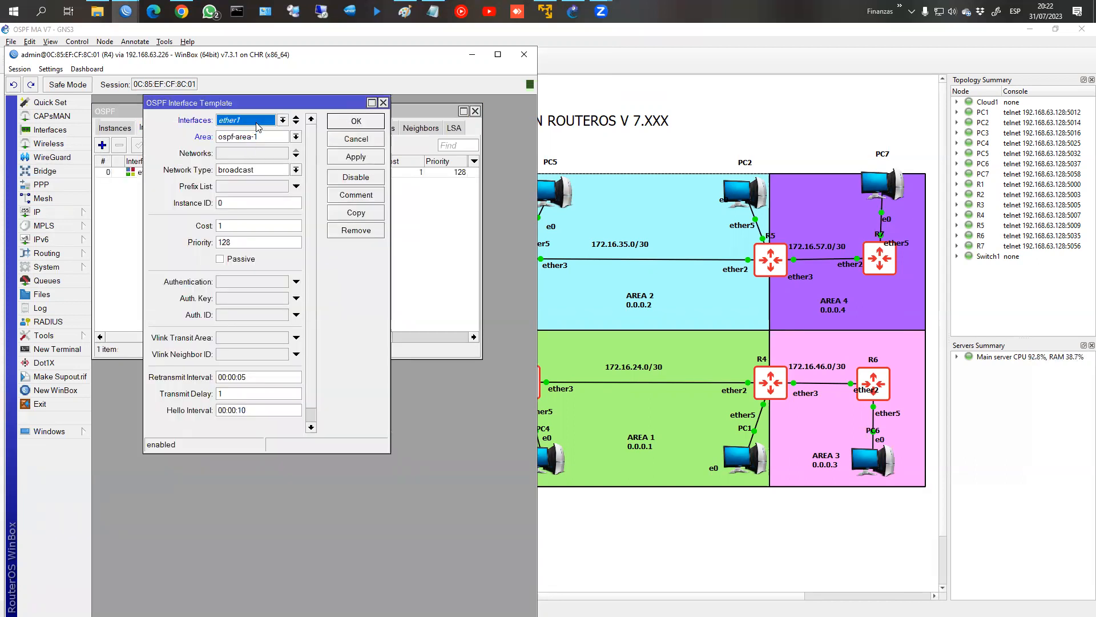
{"action": "left_click", "coordinate": [256, 121]}
{"action": "left_click", "coordinate": [250, 169]}
{"action": "left_click", "coordinate": [295, 137]}
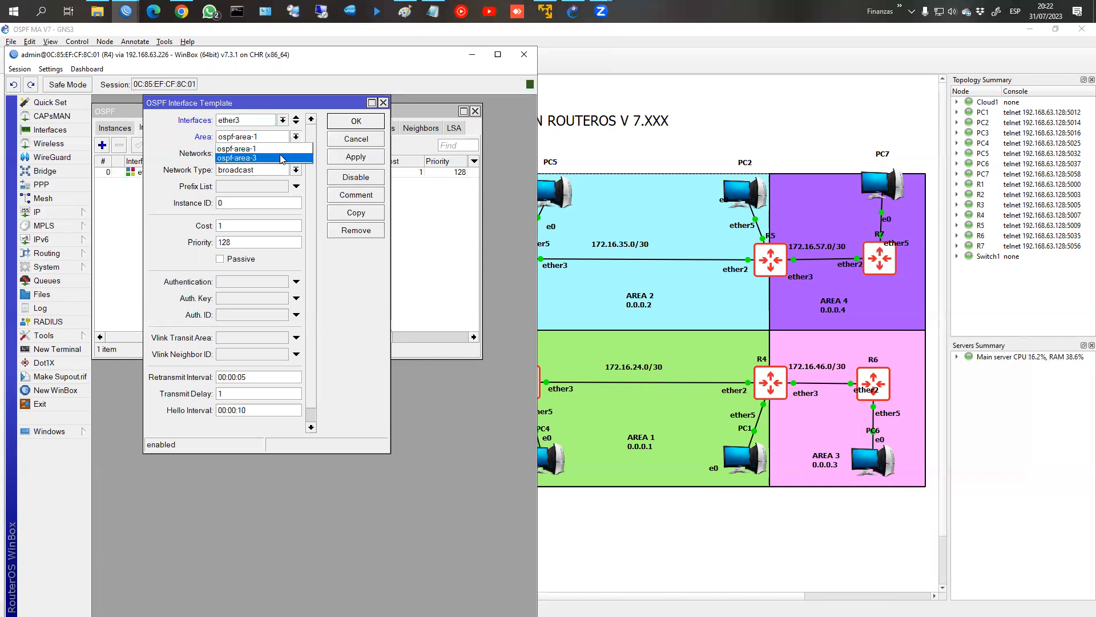
{"action": "left_click", "coordinate": [280, 159]}
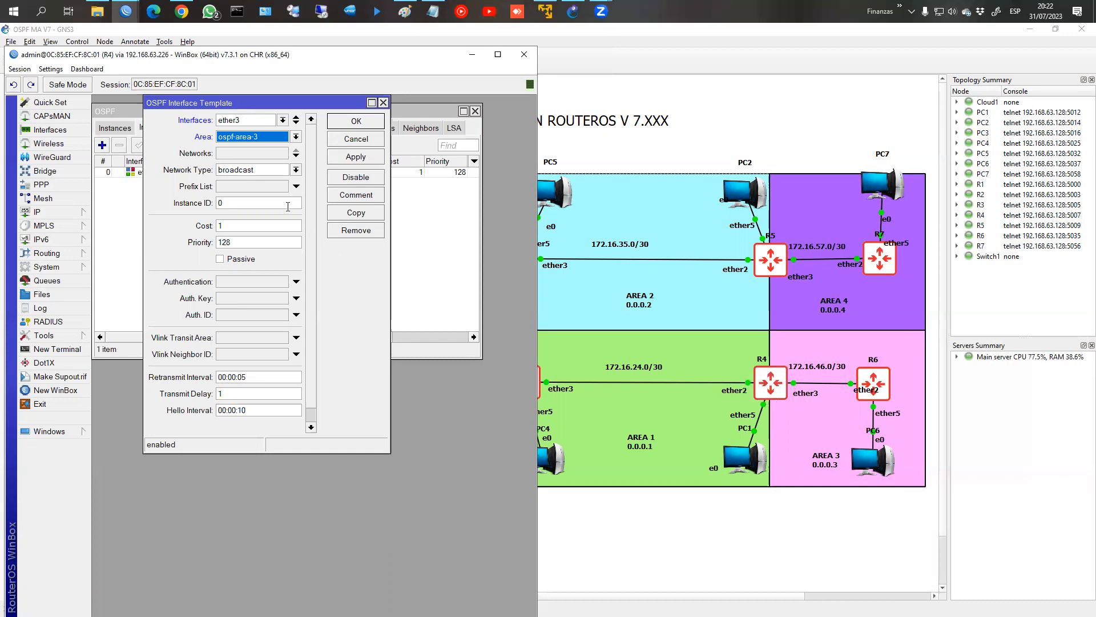
{"action": "left_click", "coordinate": [265, 175]}
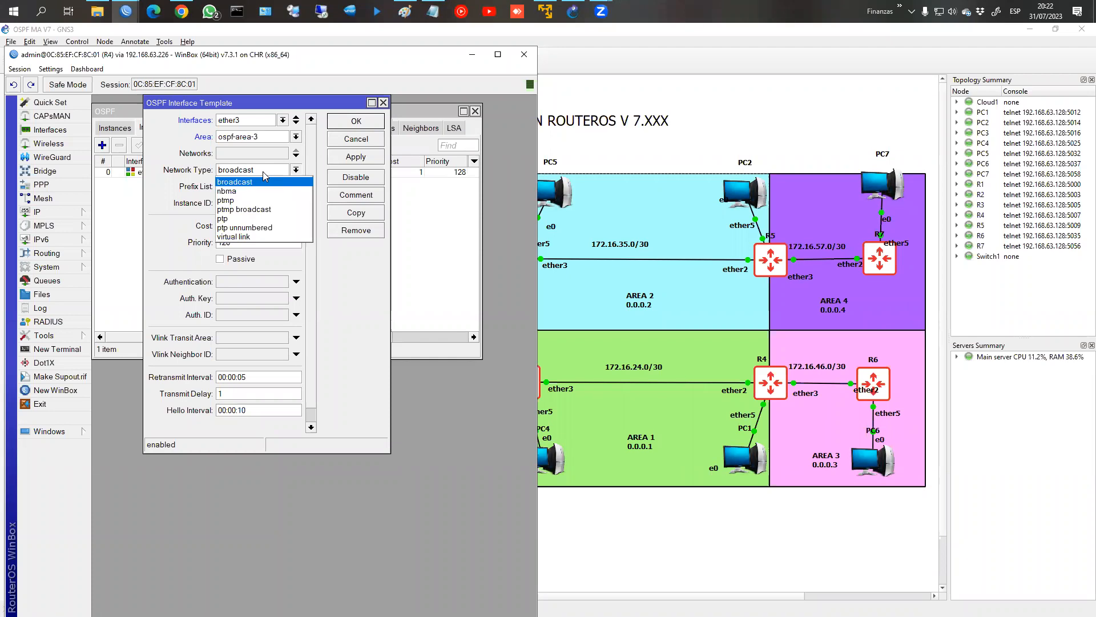
{"action": "left_click", "coordinate": [228, 219]}
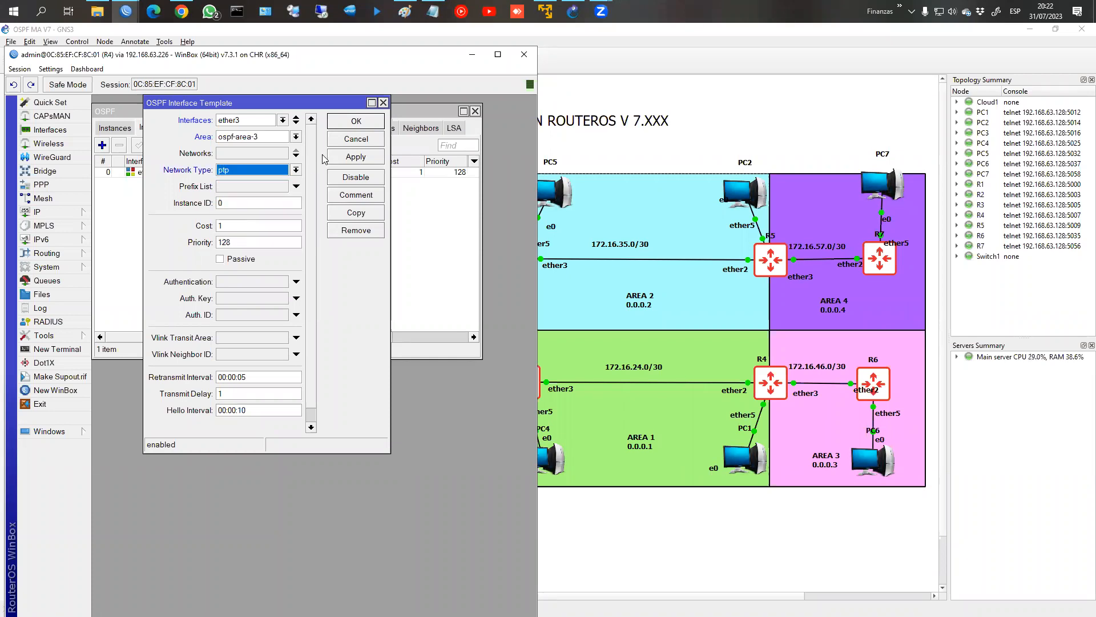
{"action": "left_click", "coordinate": [354, 122]}
Step: Add a passive OSPF interface template on R4 for ether5 in ospf-area-1, keeping network type broadcast
{"action": "left_click", "coordinate": [102, 147]}
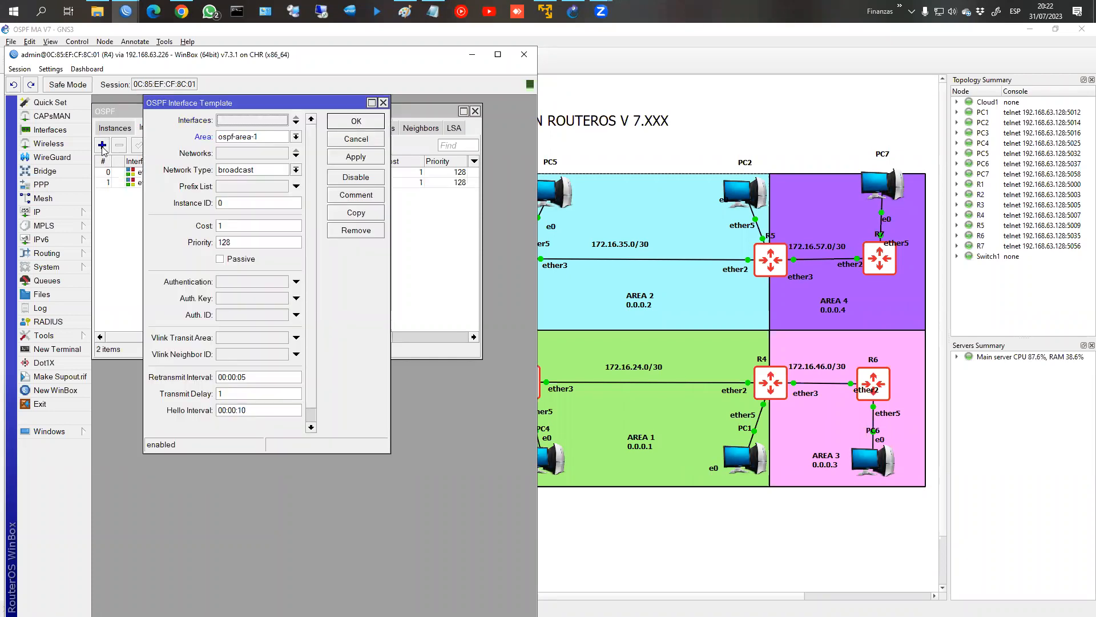
{"action": "left_click", "coordinate": [245, 121]}
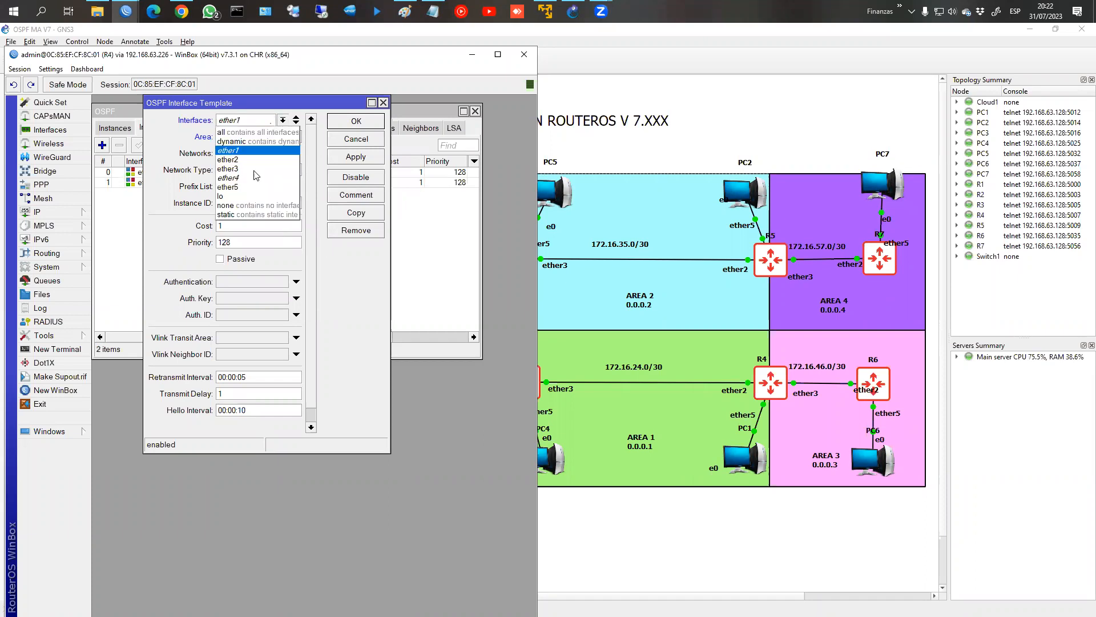
{"action": "left_click", "coordinate": [247, 187]}
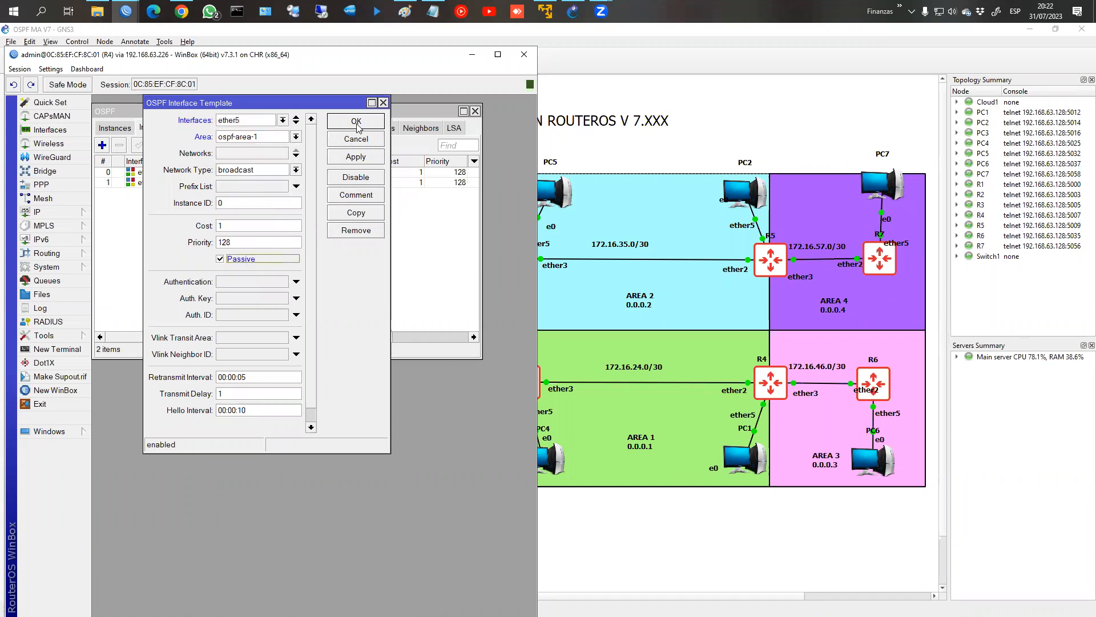
{"action": "left_click", "coordinate": [358, 123]}
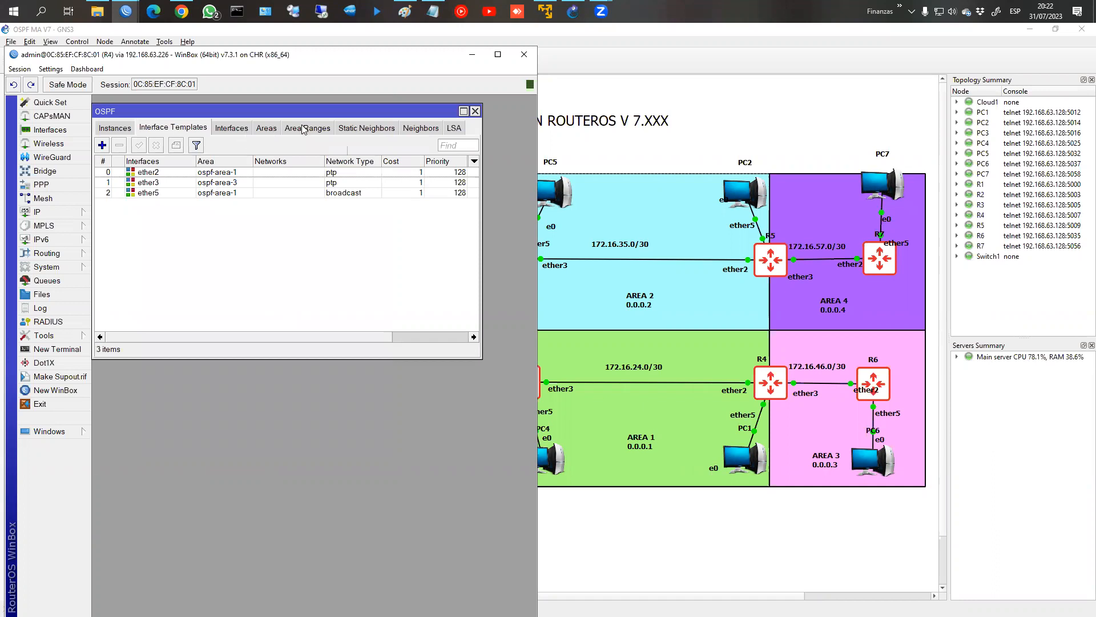
Step: Inspect R4's OSPF neighbor in ospf-area-1 and add the Router ID column to the neighbor list
{"action": "left_click", "coordinate": [415, 128]}
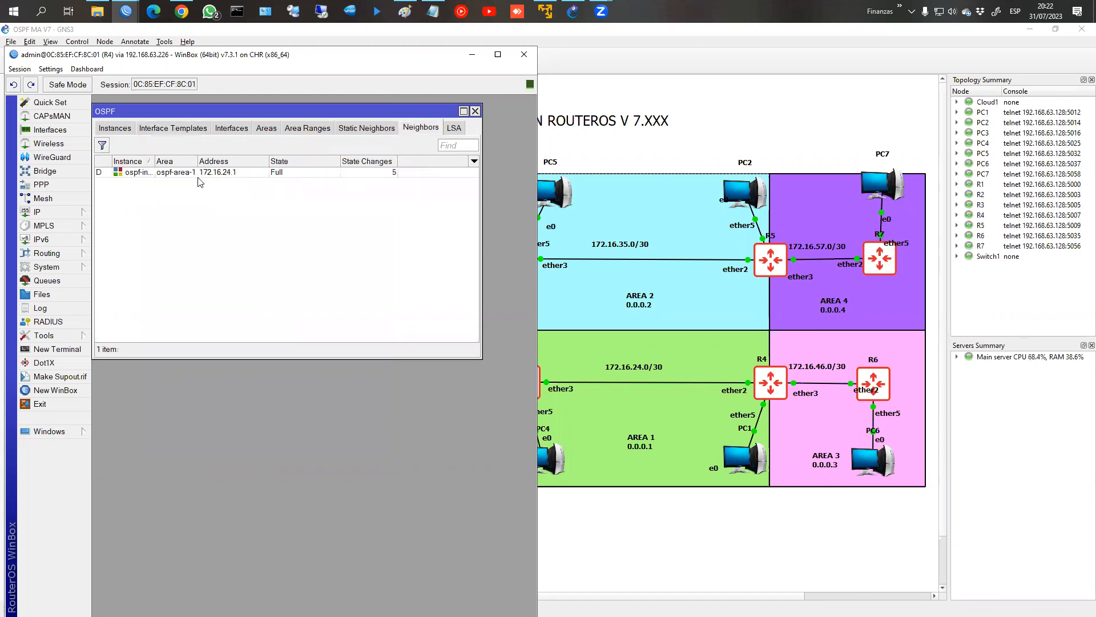
{"action": "left_click", "coordinate": [184, 173]}
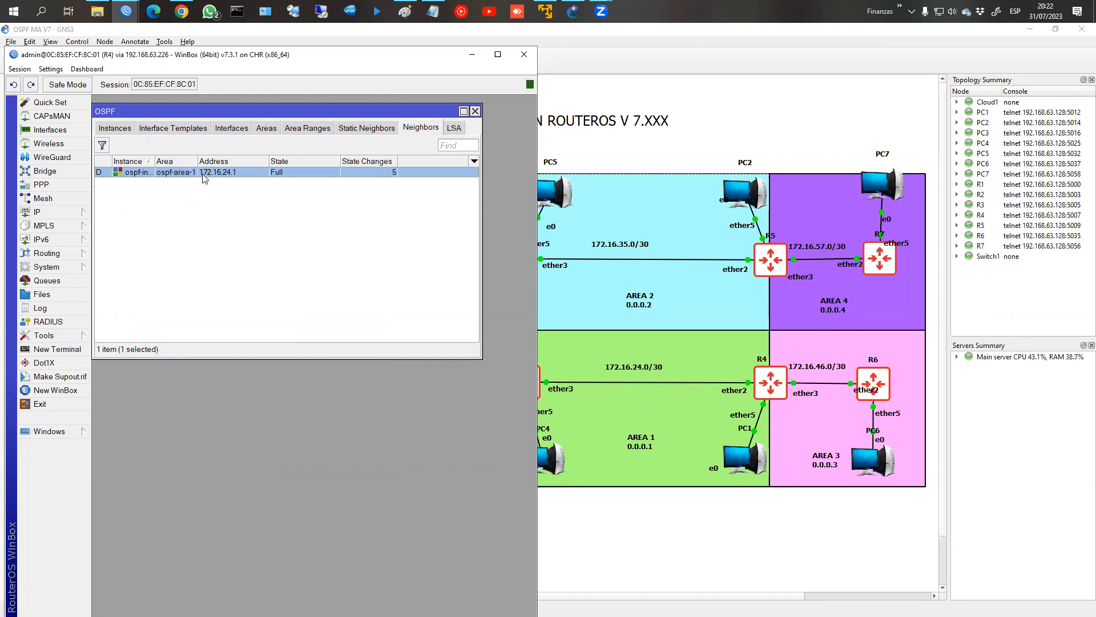
{"action": "right_click", "coordinate": [244, 200]}
{"action": "left_click", "coordinate": [288, 249]}
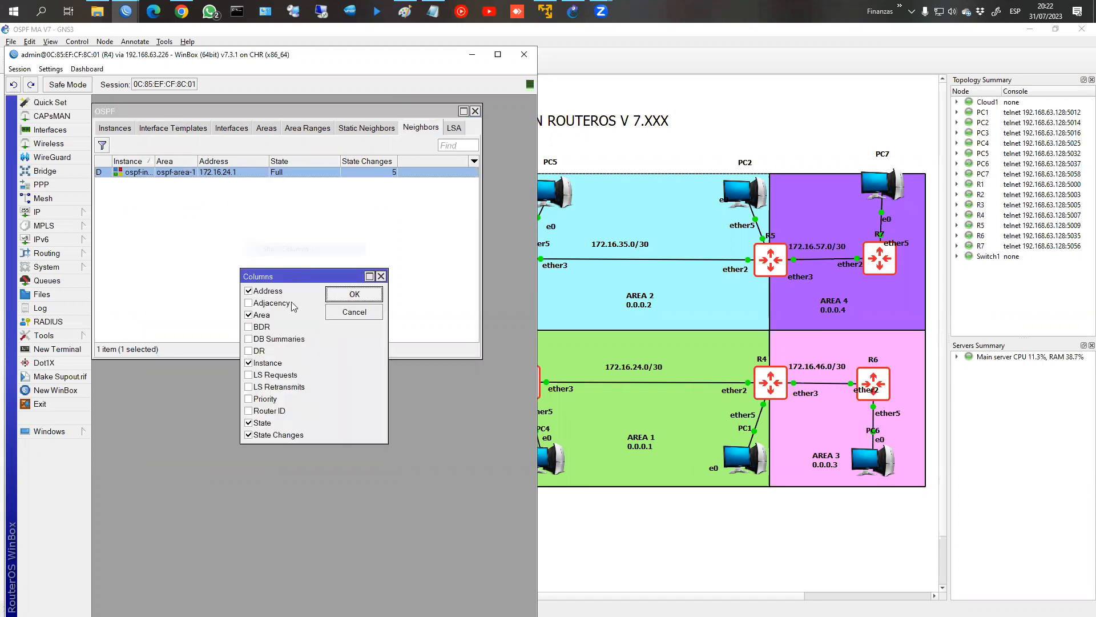
{"action": "left_click", "coordinate": [268, 410]}
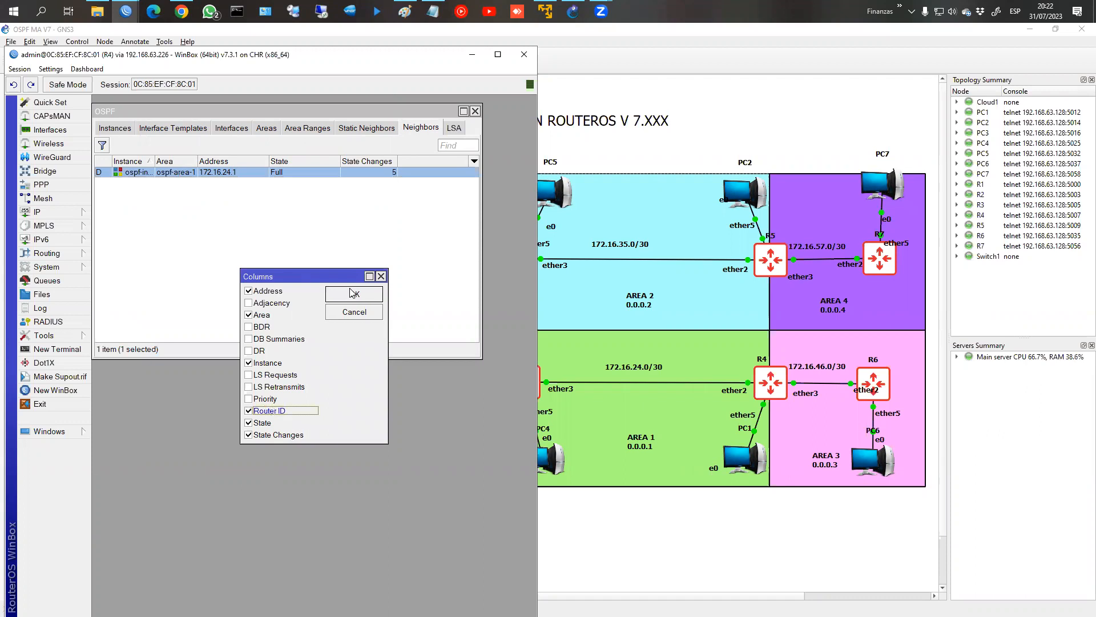
{"action": "left_click", "coordinate": [352, 293]}
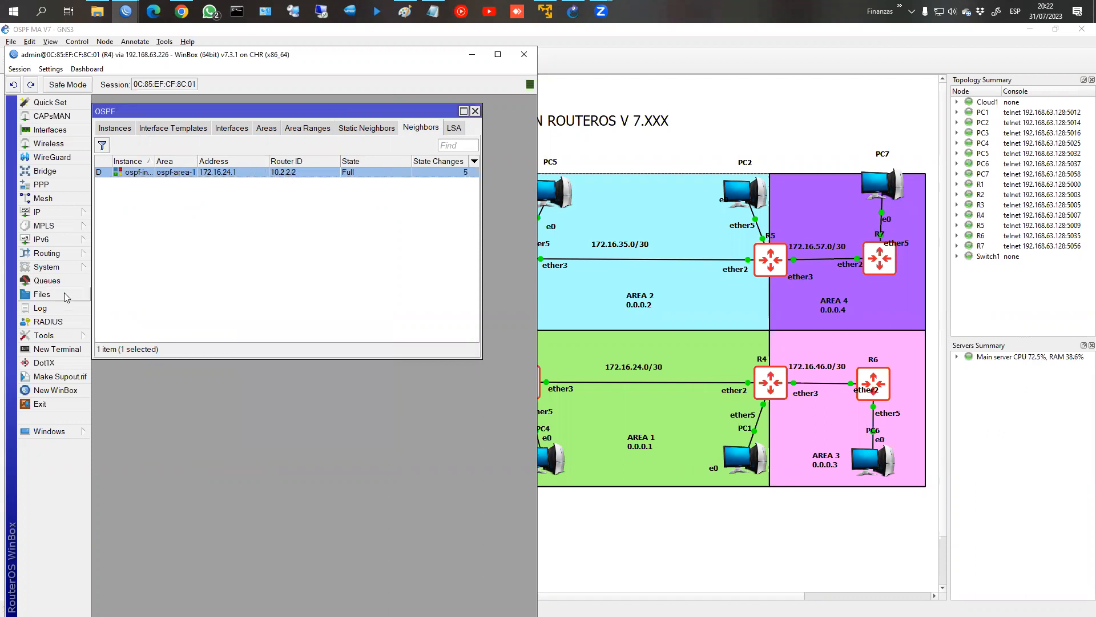
Step: Inspect the 172.16.46.0/30 and 192.168.4.0/24 entries in R4's IP route list
{"action": "left_click", "coordinate": [43, 212]}
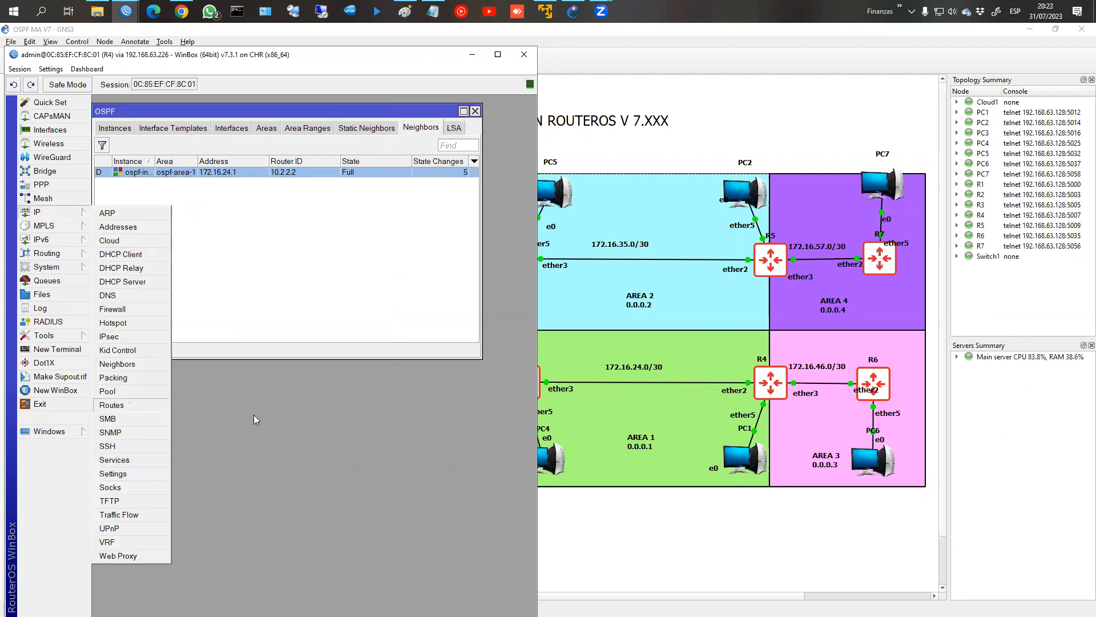
{"action": "left_click", "coordinate": [144, 404]}
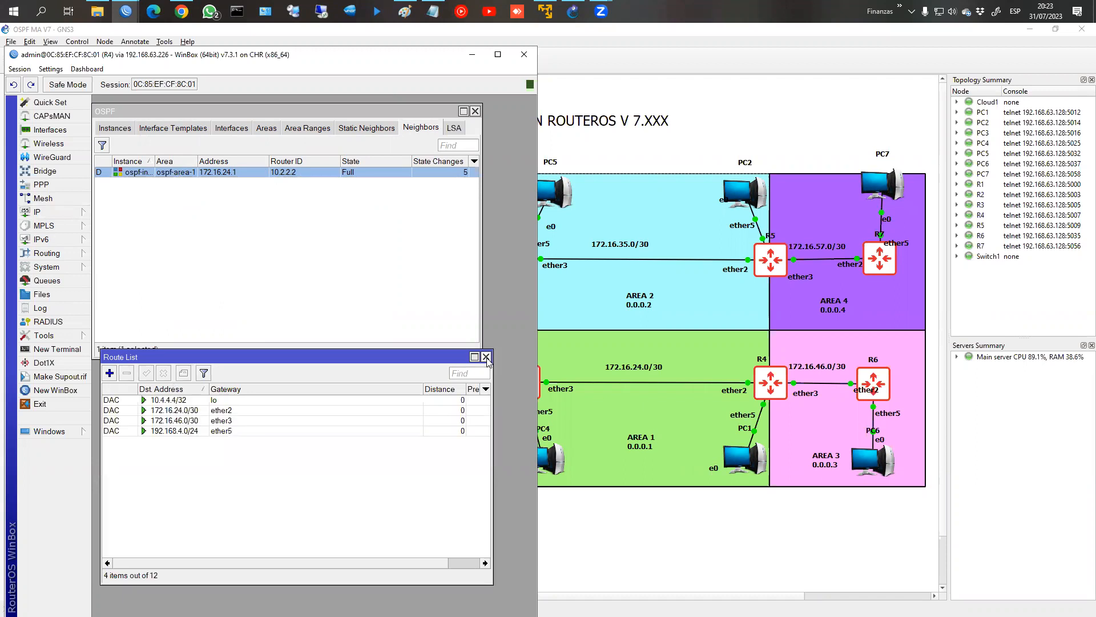
{"action": "left_click", "coordinate": [486, 358]}
{"action": "left_click", "coordinate": [43, 212]}
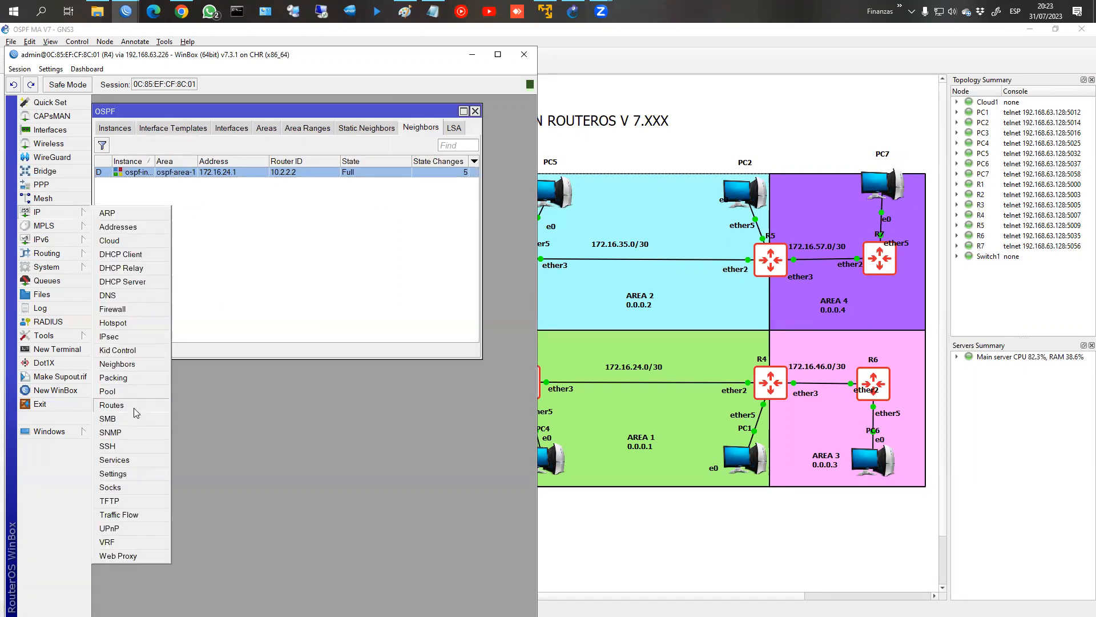
{"action": "left_click", "coordinate": [111, 405]}
{"action": "left_click", "coordinate": [198, 421]}
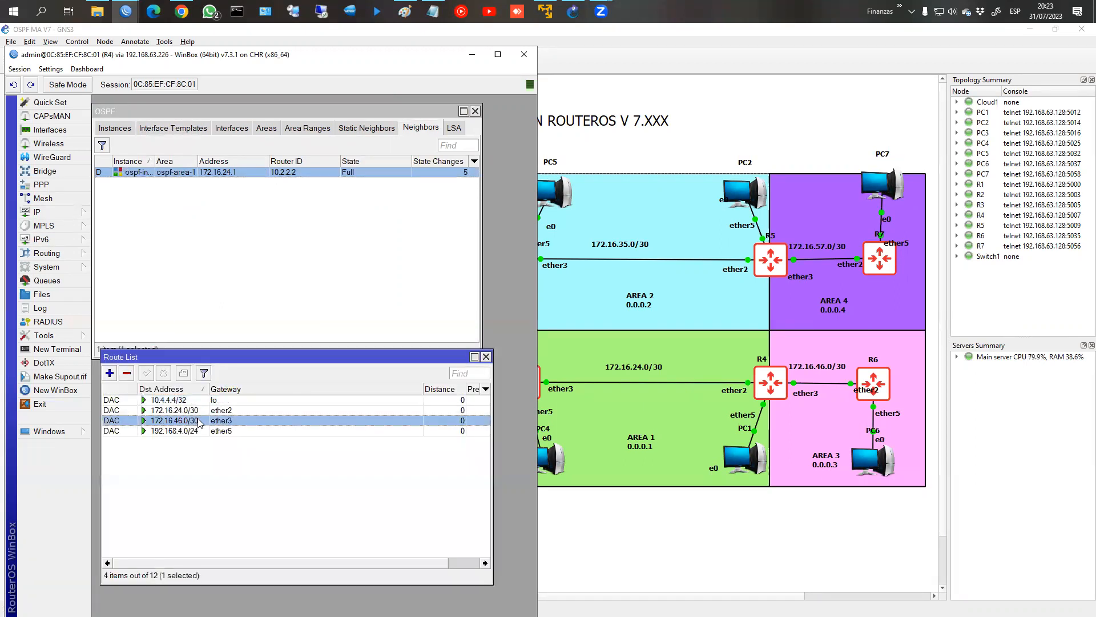
{"action": "left_click", "coordinate": [201, 431]}
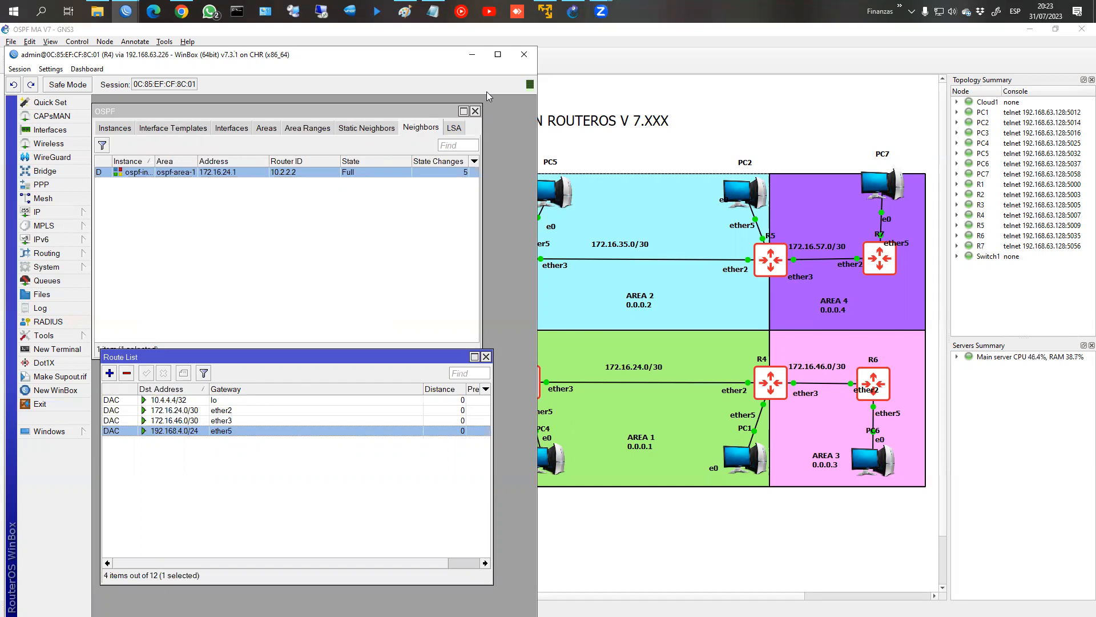
Step: Bring up R2's WinBox session and arrange it side by side with R4's session for comparison
{"action": "left_click_drag", "start_coordinate": [216, 54], "coordinate": [770, 37]}
{"action": "mouse_move", "coordinate": [126, 11]}
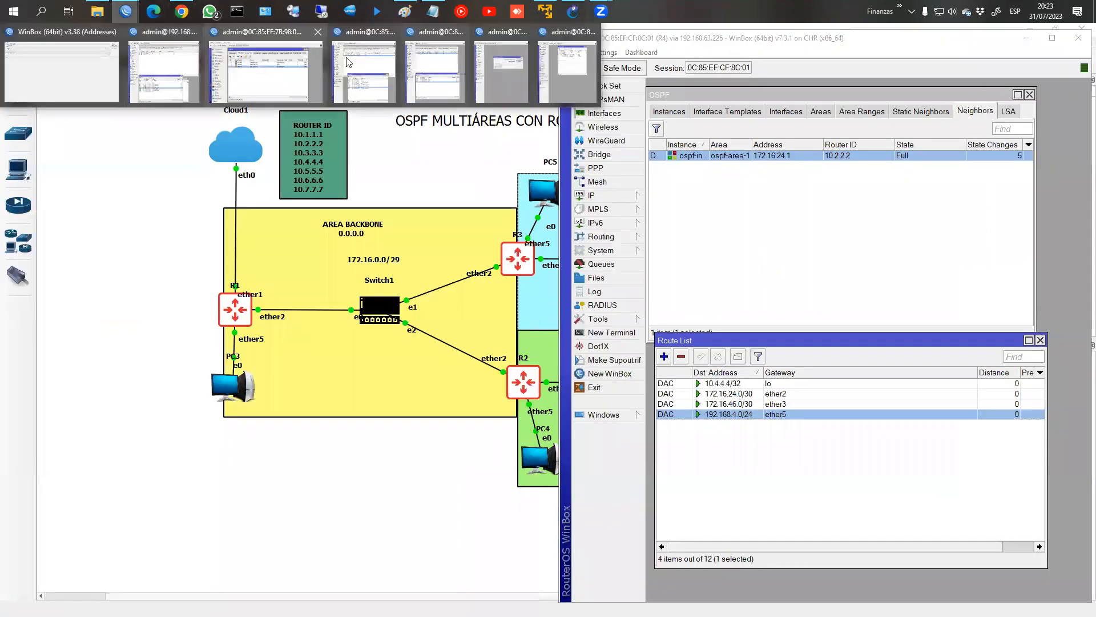
{"action": "left_click", "coordinate": [275, 63]}
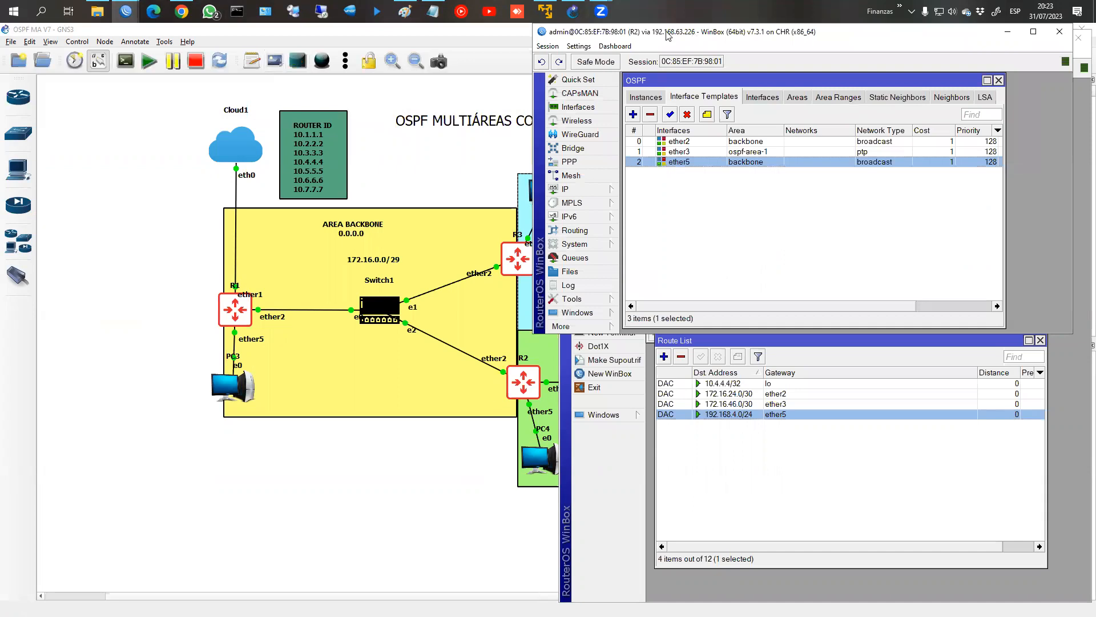
{"action": "left_click_drag", "start_coordinate": [702, 32], "coordinate": [170, 37]}
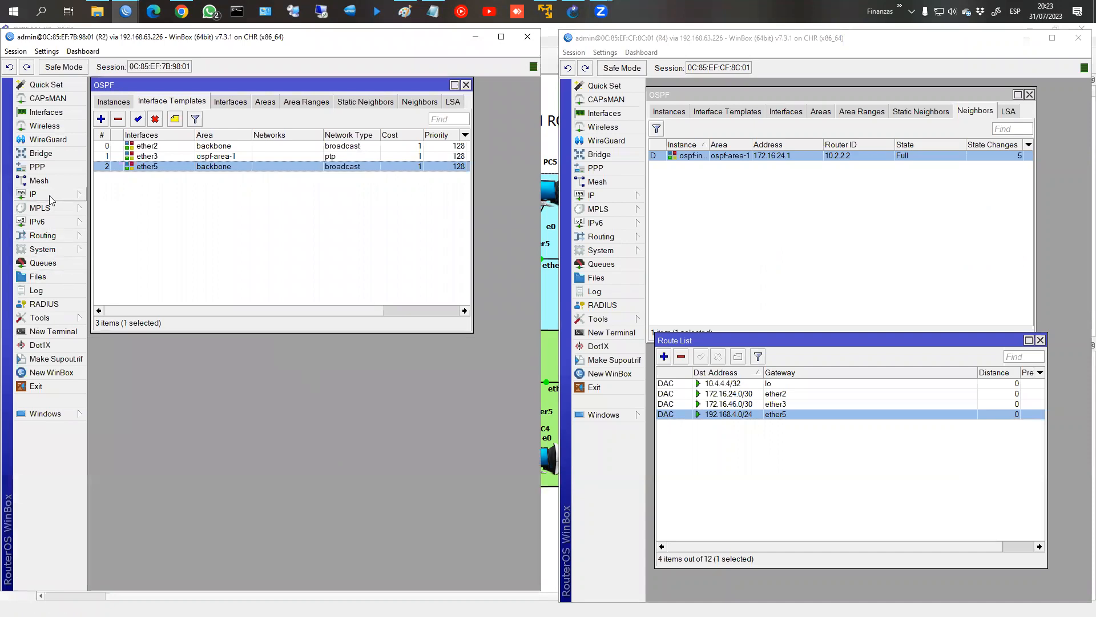
Step: Open R2's IP route list, place it below the OSPF window and compare its 192.168.x.0/24 entries with R4's routes
{"action": "left_click", "coordinate": [49, 195]}
{"action": "left_click", "coordinate": [146, 388]}
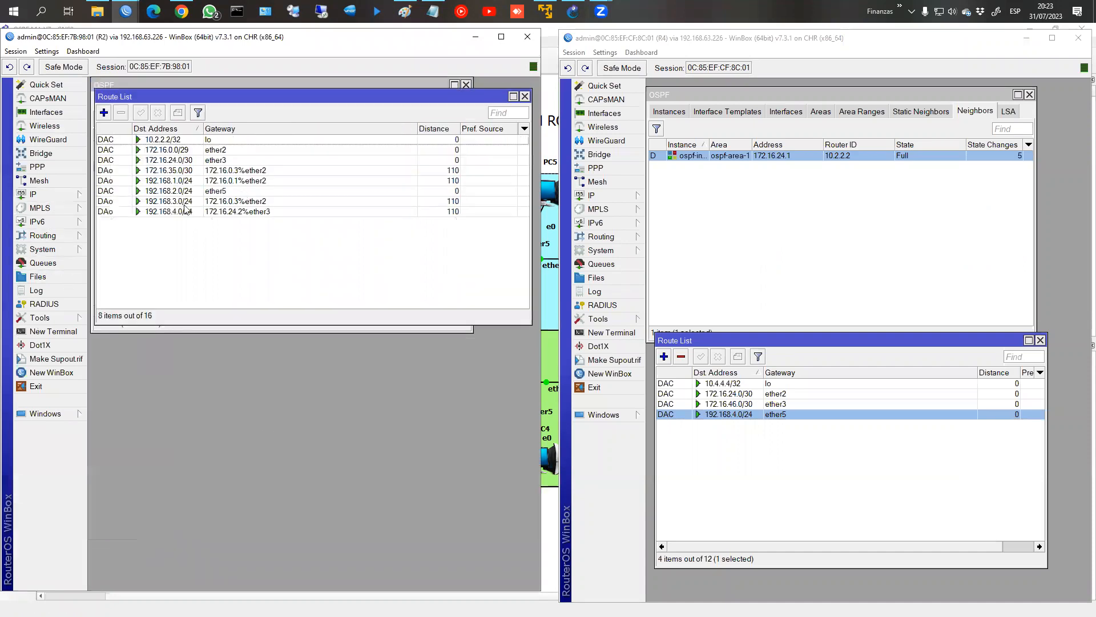
{"action": "left_click", "coordinate": [178, 181]}
{"action": "key", "text": "Down"}
{"action": "key", "text": "Down"}
{"action": "key", "text": "Down"}
{"action": "left_click_drag", "start_coordinate": [270, 94], "coordinate": [267, 338]}
{"action": "left_click", "coordinate": [735, 403]}
{"action": "left_click", "coordinate": [740, 415]}
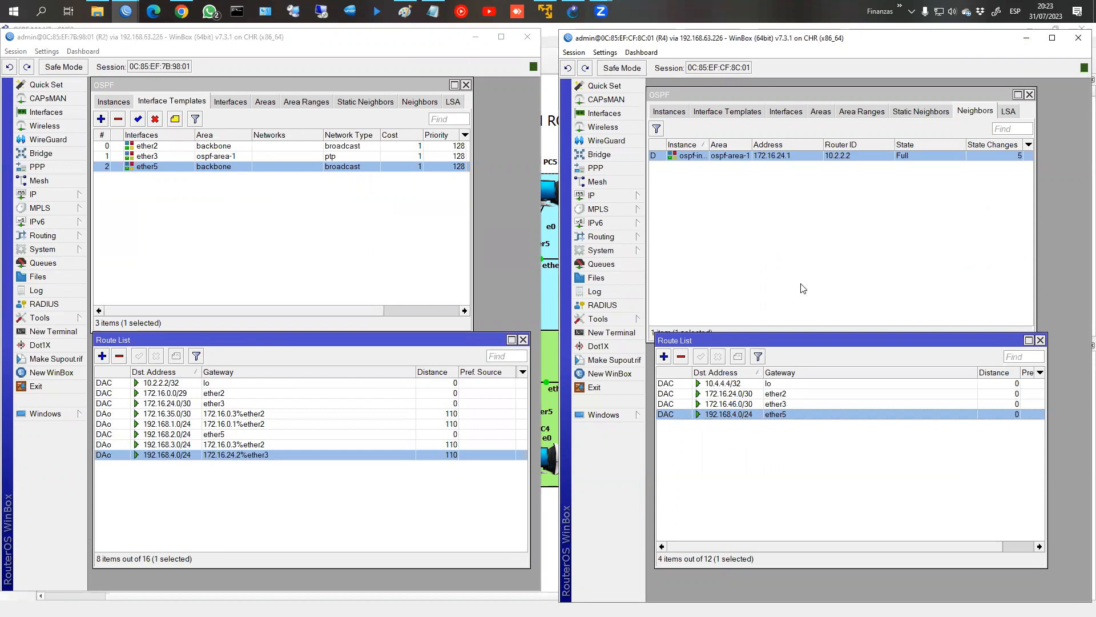
Step: Inspect R2's OSPF neighbors and add the Router ID column to the neighbor list
{"action": "left_click", "coordinate": [421, 101]}
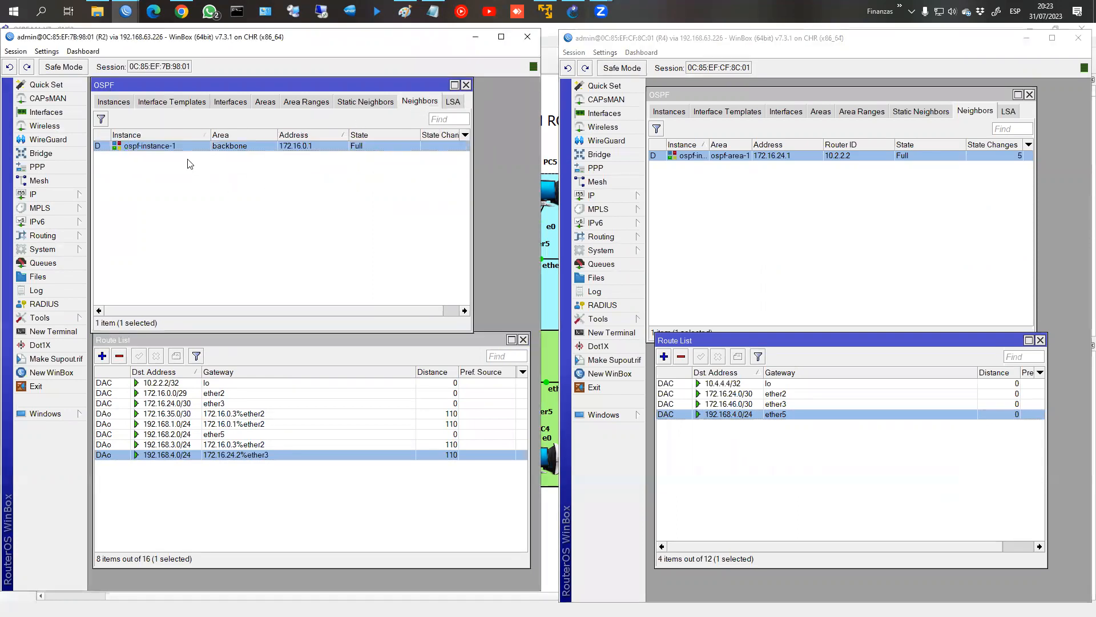
{"action": "left_click", "coordinate": [285, 166]}
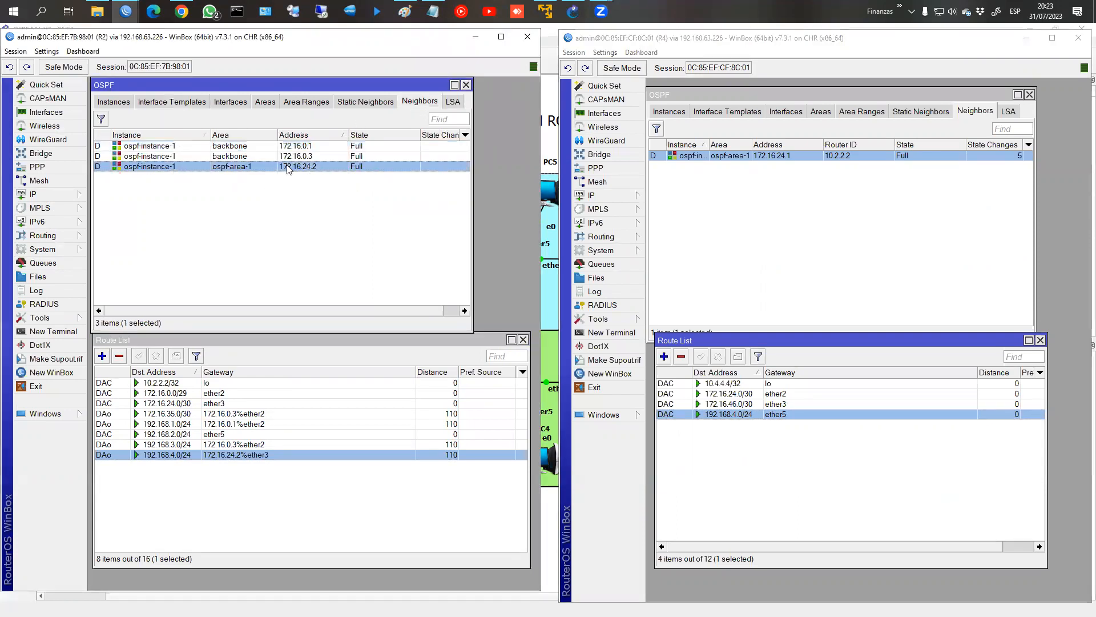
{"action": "right_click", "coordinate": [273, 209]}
{"action": "left_click", "coordinate": [313, 254]}
{"action": "left_click", "coordinate": [269, 388]}
{"action": "left_click", "coordinate": [354, 271]}
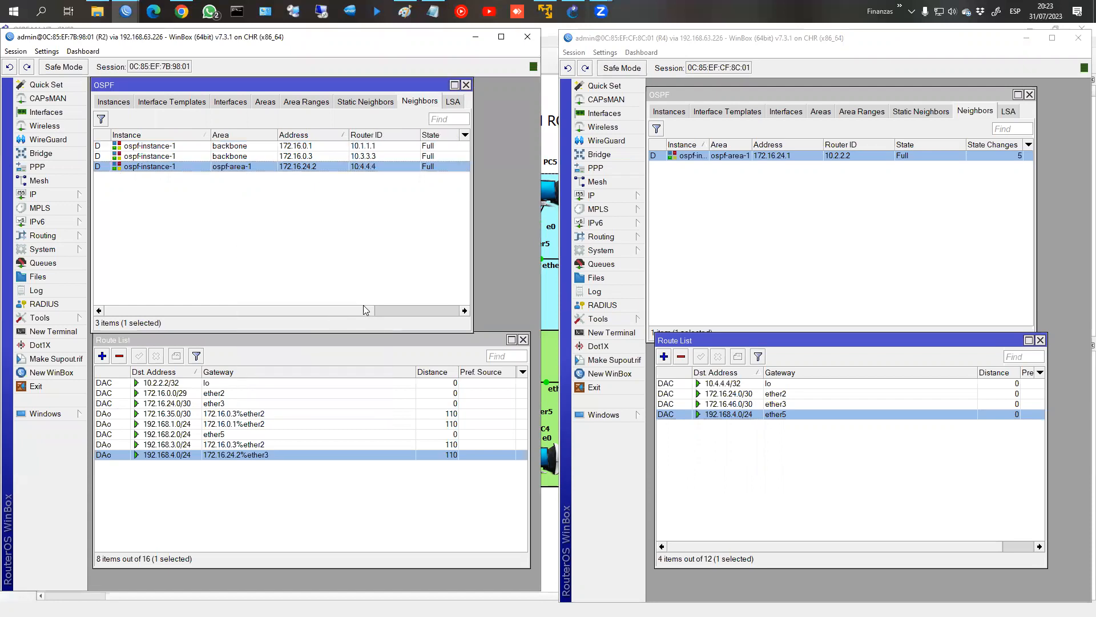
Step: Change the area of R2's ether5 OSPF interface template to ospf-area-1
{"action": "left_click", "coordinate": [171, 101]}
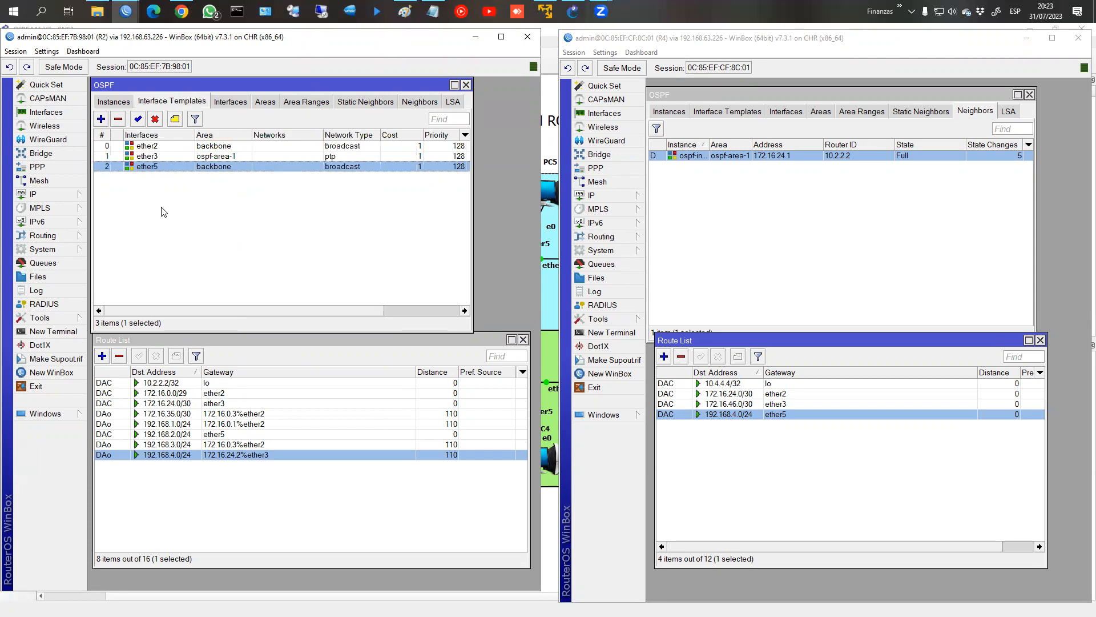
{"action": "double_click", "coordinate": [163, 167]}
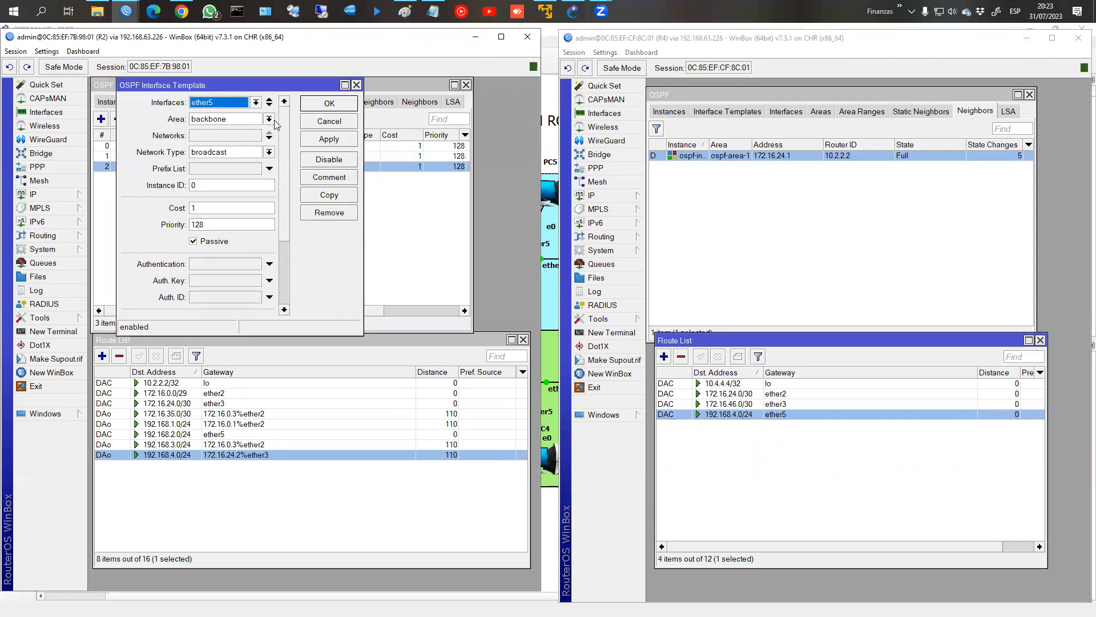
{"action": "left_click", "coordinate": [269, 119]}
{"action": "left_click", "coordinate": [243, 137]}
{"action": "left_click", "coordinate": [329, 137]}
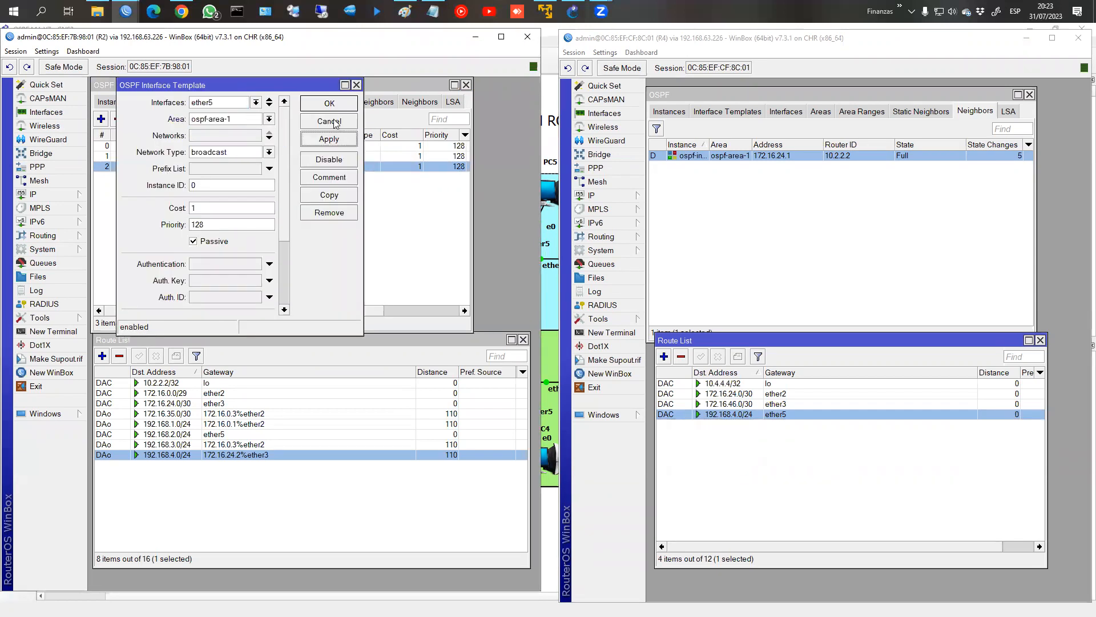
{"action": "left_click", "coordinate": [331, 105]}
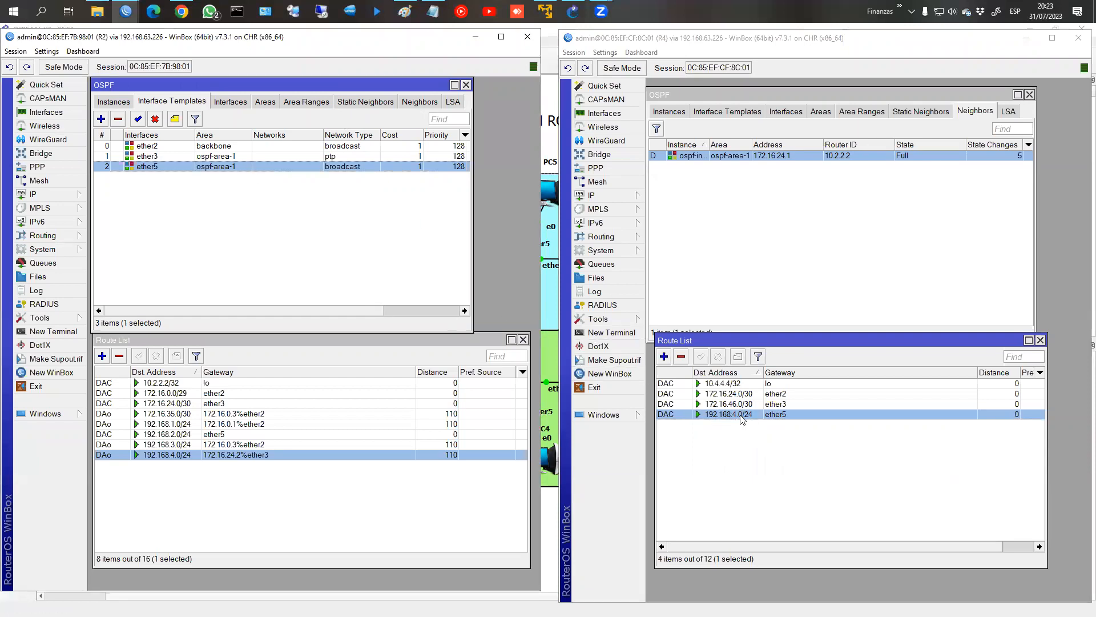
Step: Check R4's route list for new OSPF routes and slightly shorten R2's OSPF window
{"action": "left_click", "coordinate": [718, 426]}
{"action": "left_click", "coordinate": [720, 416]}
{"action": "left_click", "coordinate": [719, 426]}
{"action": "left_click", "coordinate": [723, 414]}
{"action": "left_click", "coordinate": [719, 426]}
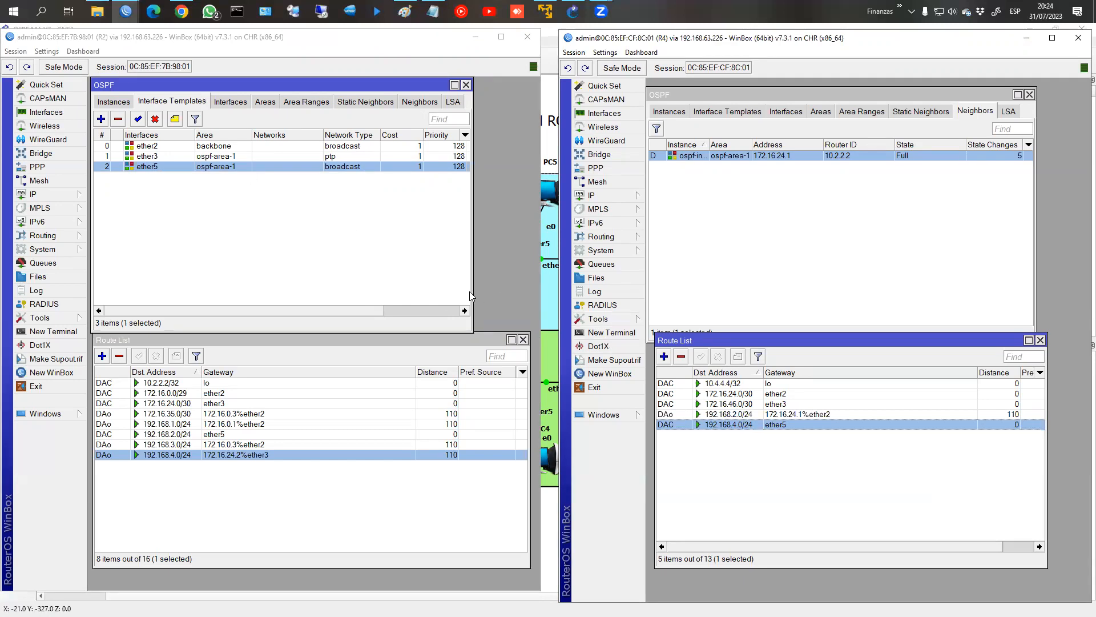
{"action": "left_click_drag", "start_coordinate": [408, 330], "coordinate": [437, 325]}
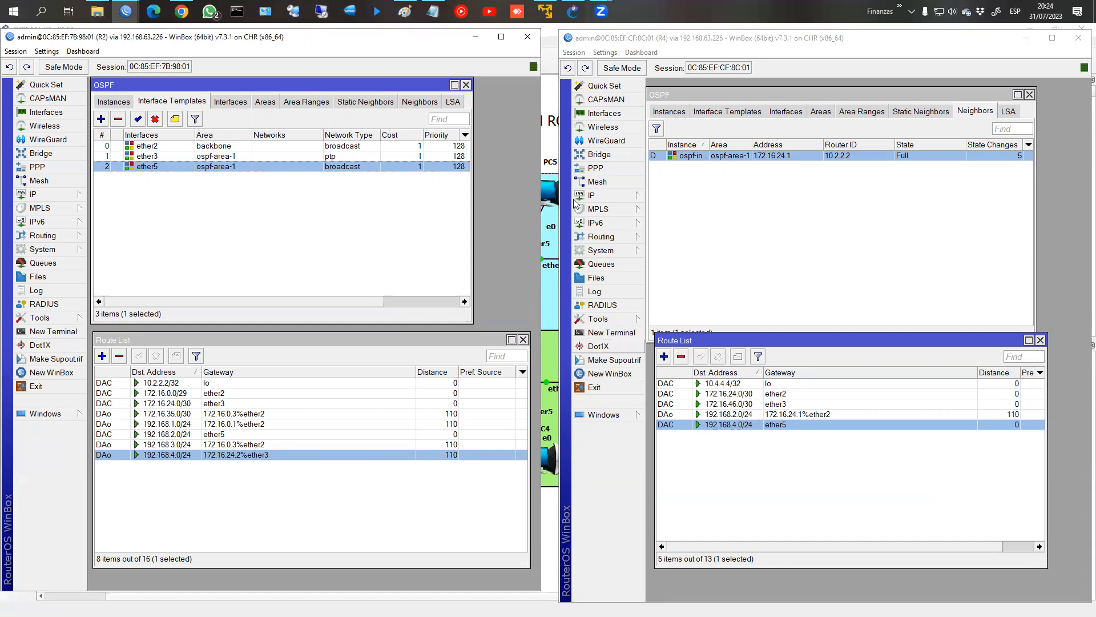
Step: Consult the GNS3 topology and bring up R5's WinBox session
{"action": "left_click", "coordinate": [550, 133]}
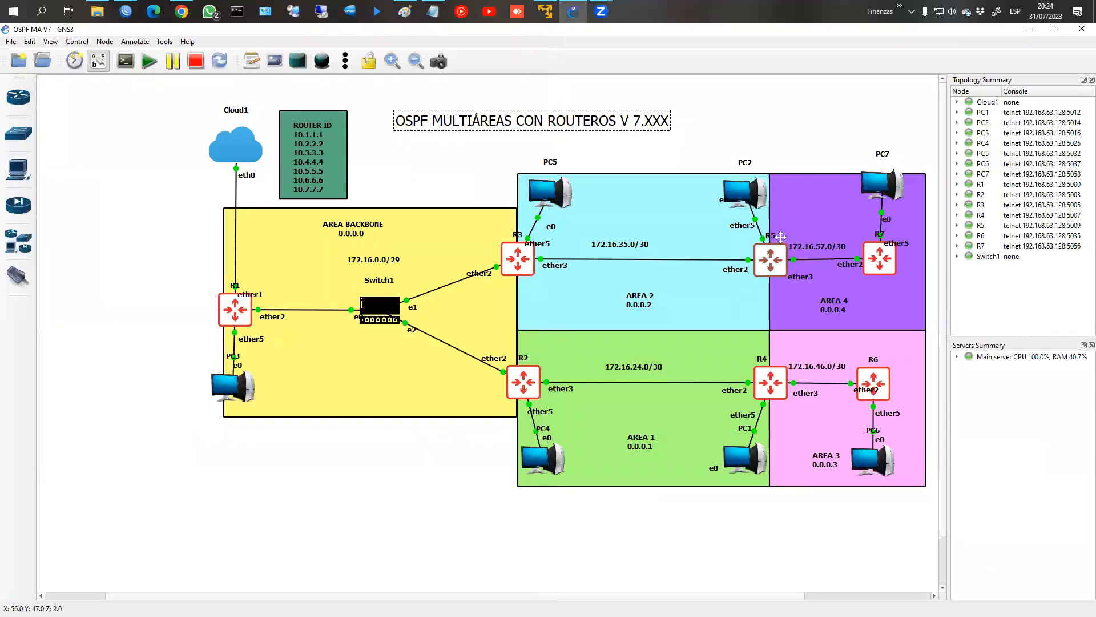
{"action": "mouse_move", "coordinate": [126, 11]}
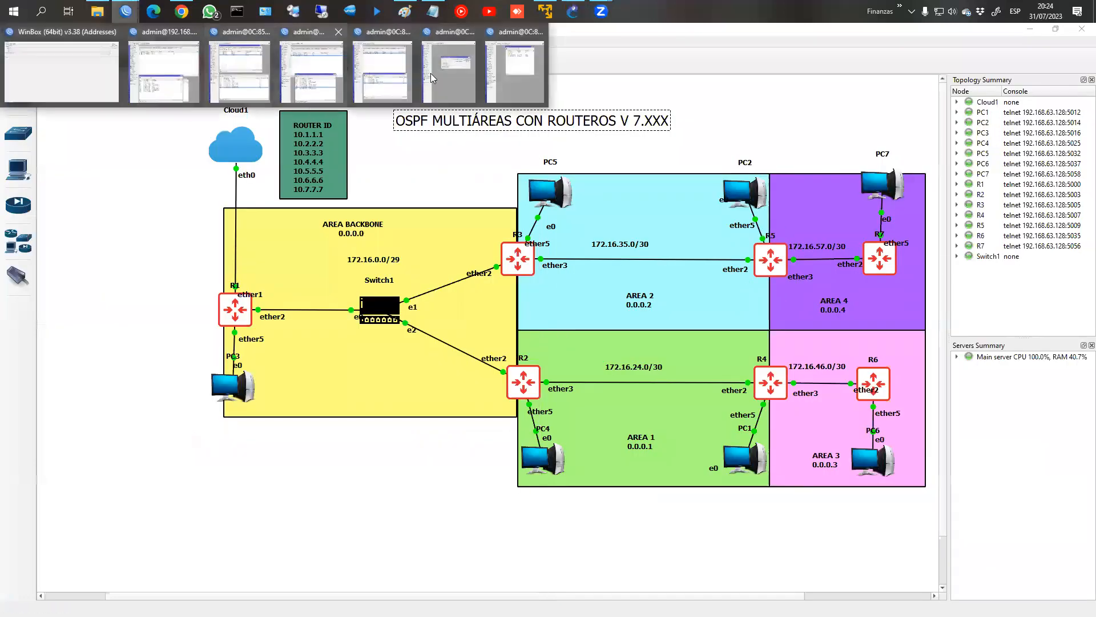
{"action": "left_click", "coordinate": [431, 73]}
{"action": "left_click", "coordinate": [402, 241]}
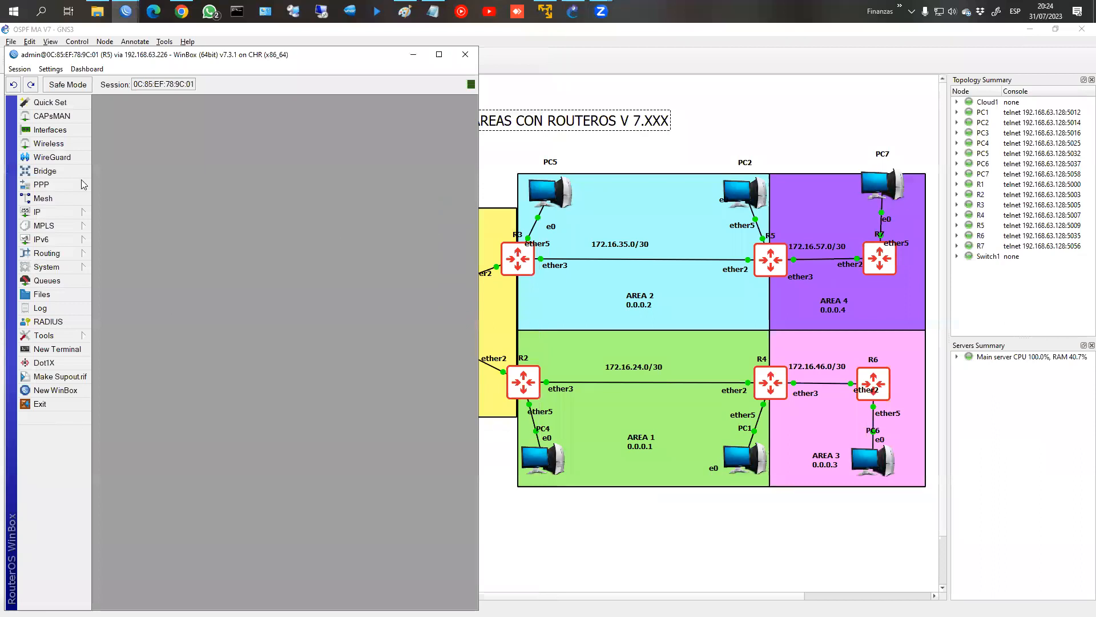
Step: Add an OSPF instance named ospf-instance-1 on R5 with version 2, VRF main and router ID id-1
{"action": "left_click", "coordinate": [41, 249]}
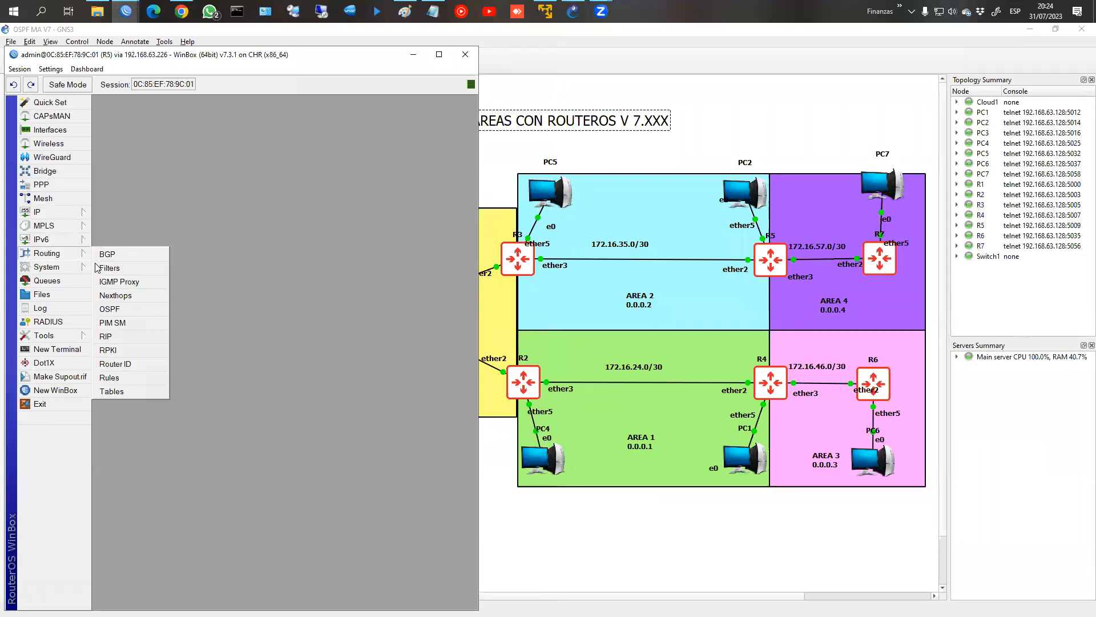
{"action": "left_click", "coordinate": [120, 307]}
{"action": "left_click", "coordinate": [114, 119]}
{"action": "left_click", "coordinate": [102, 137]}
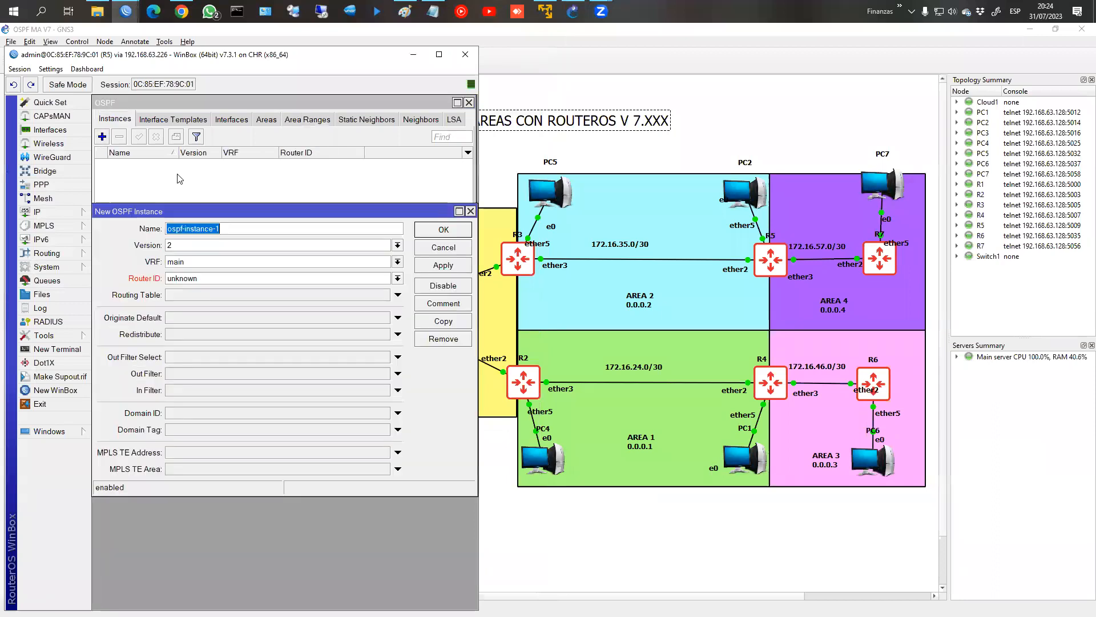
{"action": "left_click", "coordinate": [397, 278]}
{"action": "left_click", "coordinate": [388, 291]}
{"action": "left_click", "coordinate": [438, 229]}
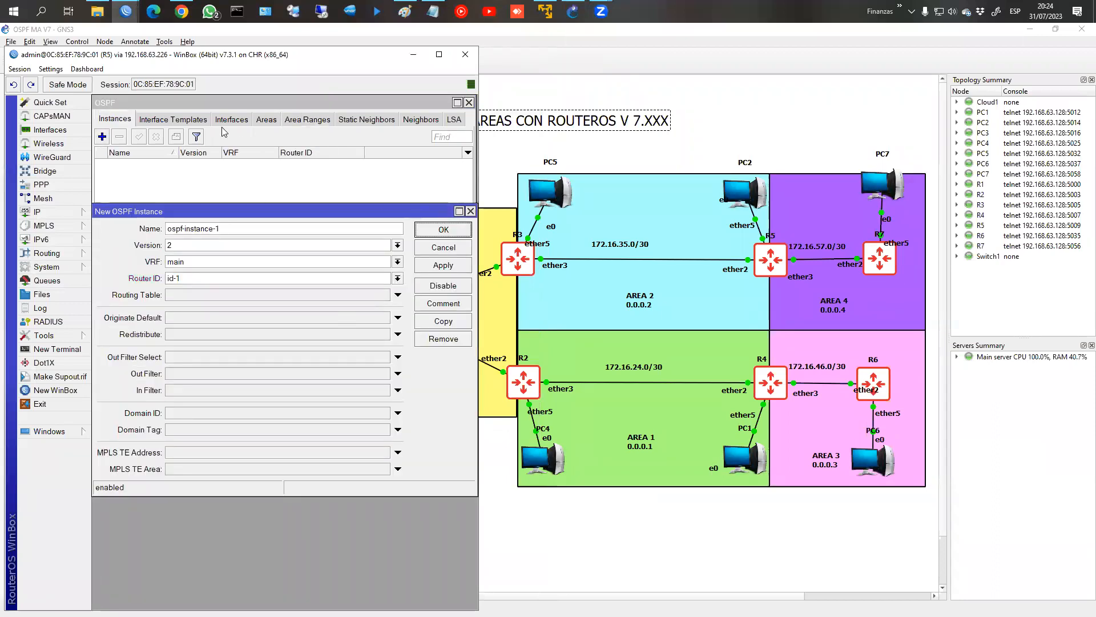
Step: Add an OSPF area on R5 named ospf-area-2 in ospf-instance-1 with area ID 0.0.0.2
{"action": "left_click", "coordinate": [264, 121]}
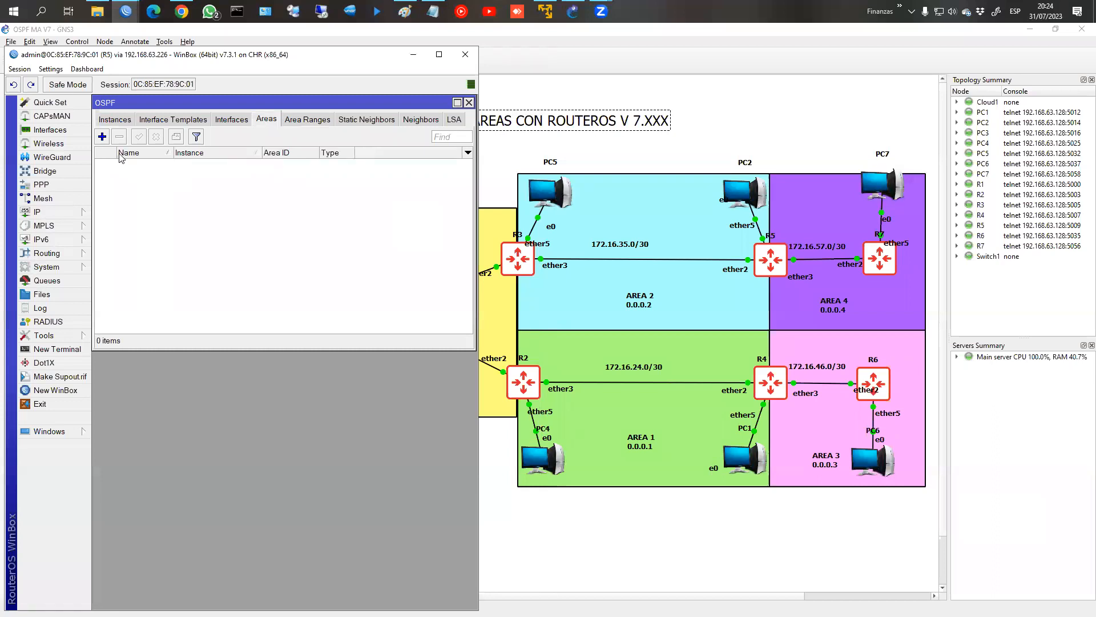
{"action": "left_click", "coordinate": [102, 137]}
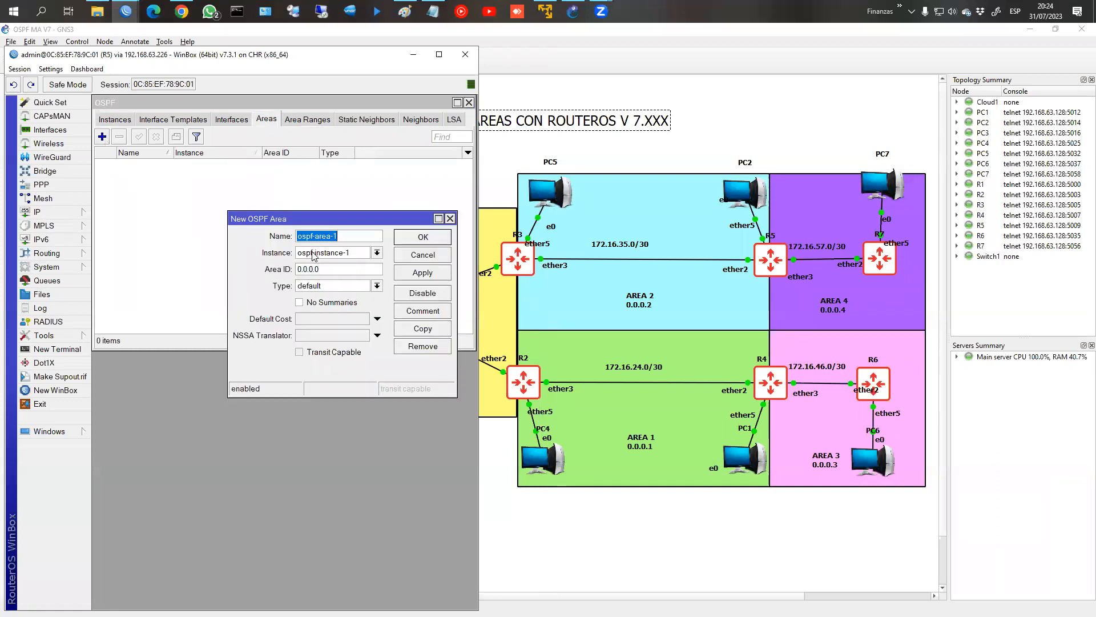
{"action": "left_click", "coordinate": [345, 236]}
{"action": "left_click", "coordinate": [423, 237]}
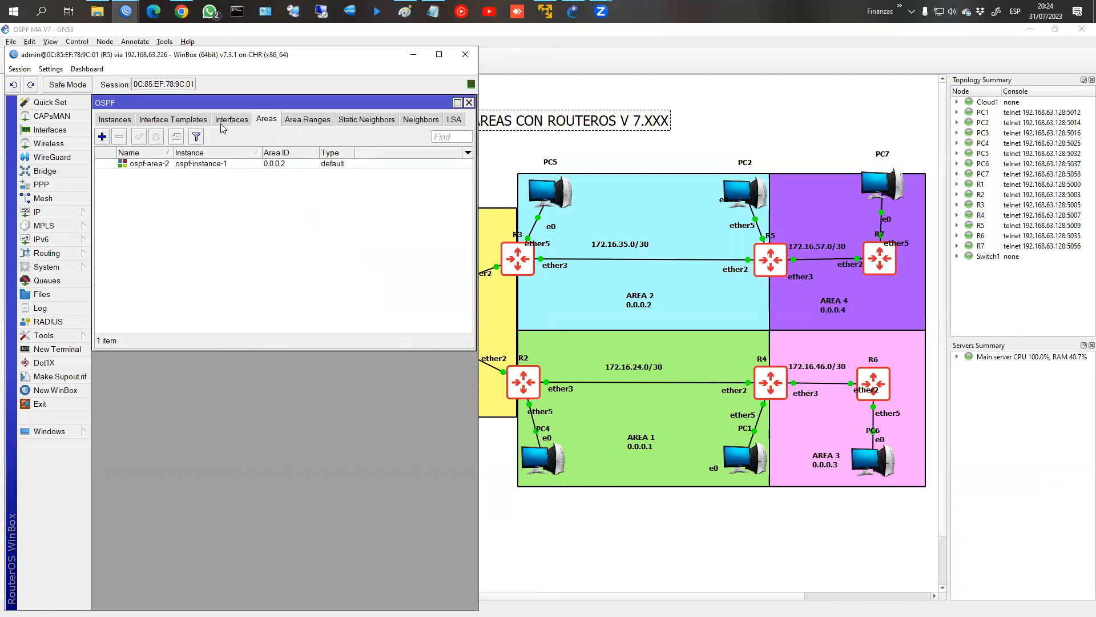
Step: Add an OSPF area on R5 named ospf-area-4 in ospf-instance-1 with area ID 0.0.0.4
{"action": "left_click", "coordinate": [102, 136]}
{"action": "left_click", "coordinate": [359, 234]}
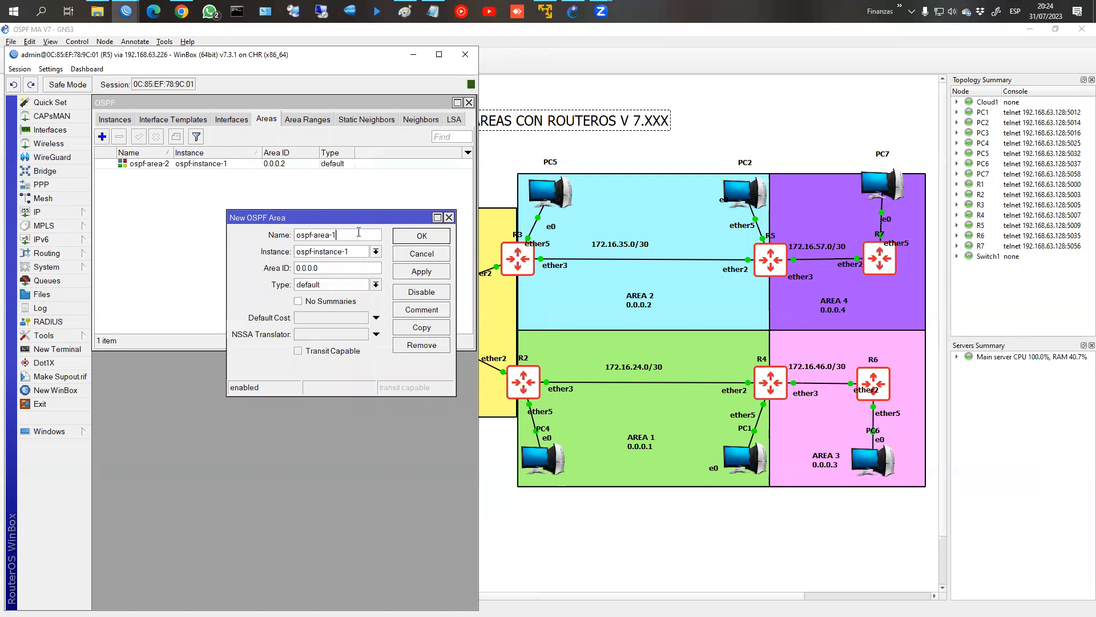
{"action": "key", "text": "Tab"}
{"action": "key", "text": "Tab"}
{"action": "key", "text": "Right"}
{"action": "key", "text": "shift+Left"}
{"action": "key", "text": "Return"}
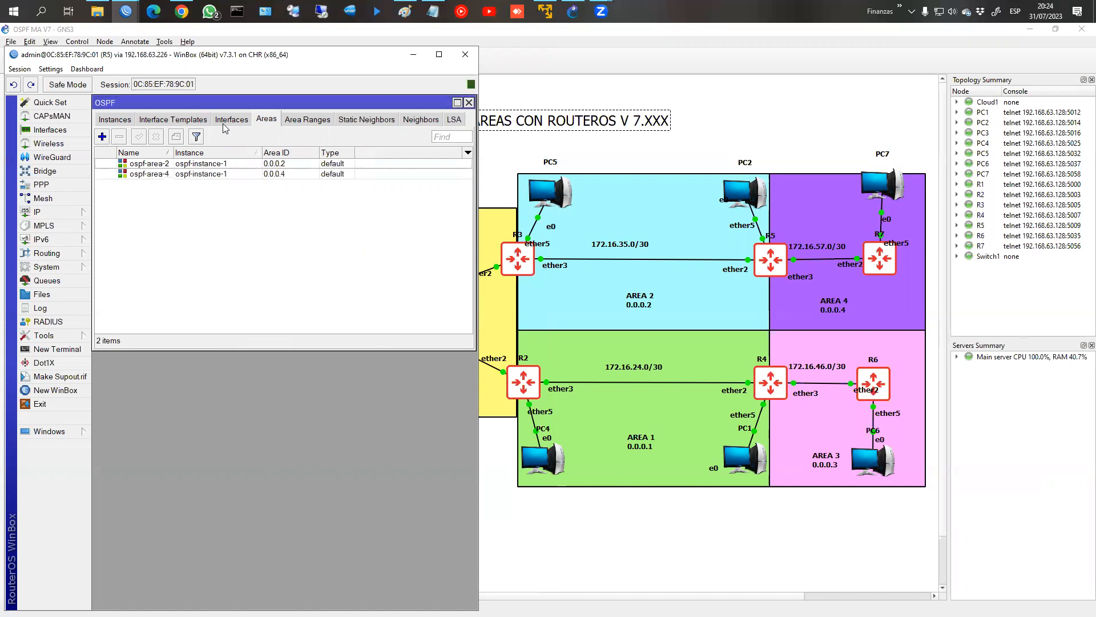
Step: Add an OSPF interface template on R5 for ether2 in ospf-area-2 with network type ptp
{"action": "left_click", "coordinate": [184, 121]}
{"action": "left_click", "coordinate": [102, 136]}
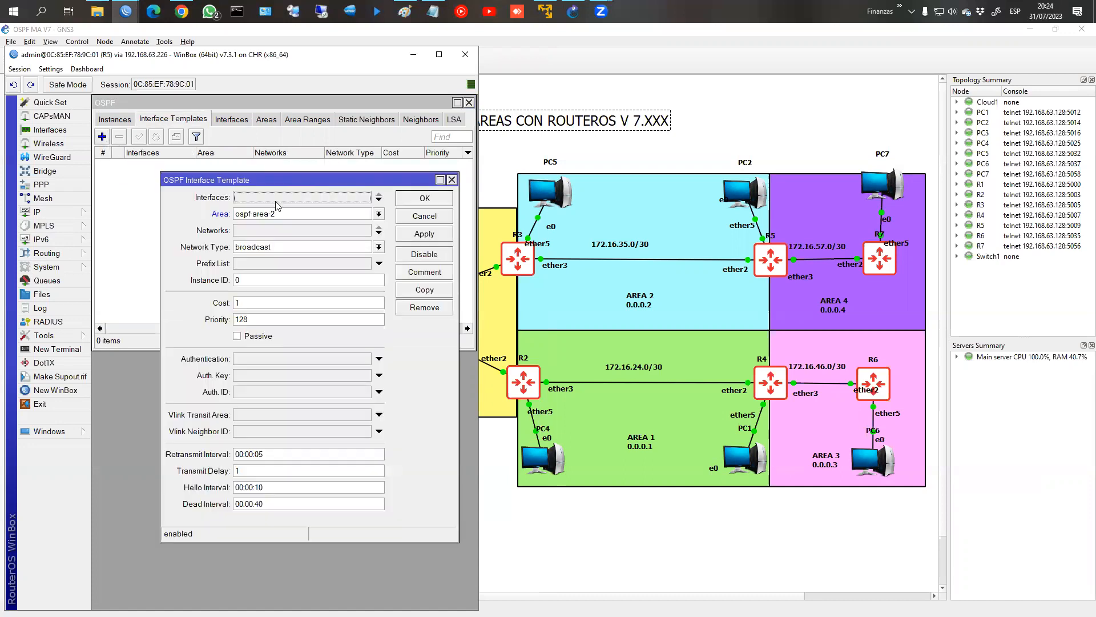
{"action": "left_click", "coordinate": [292, 200]}
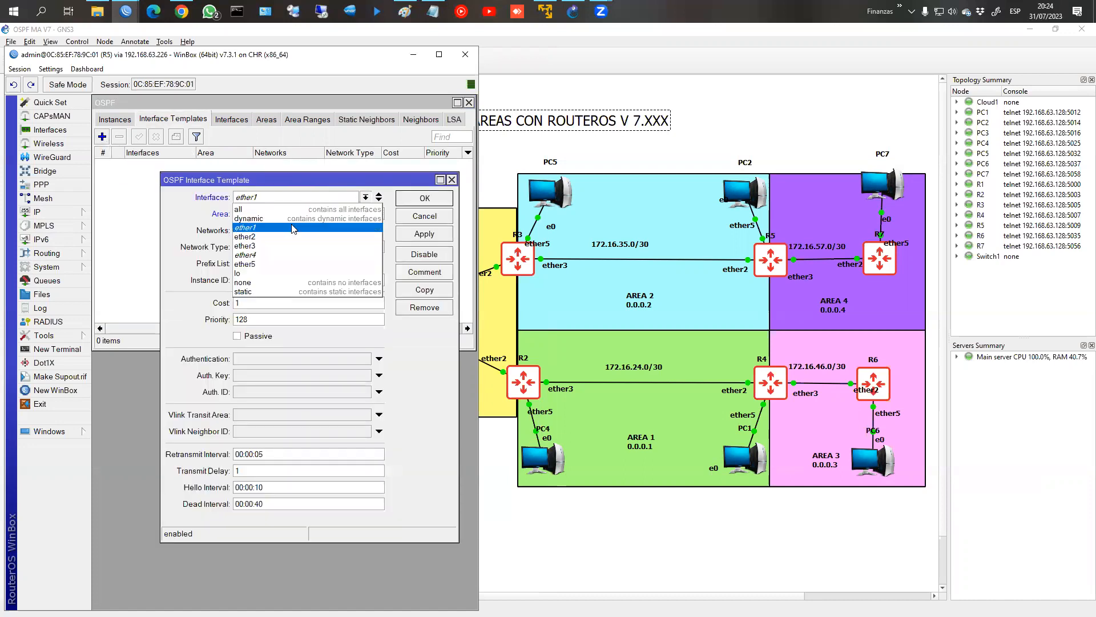
{"action": "left_click", "coordinate": [293, 233]}
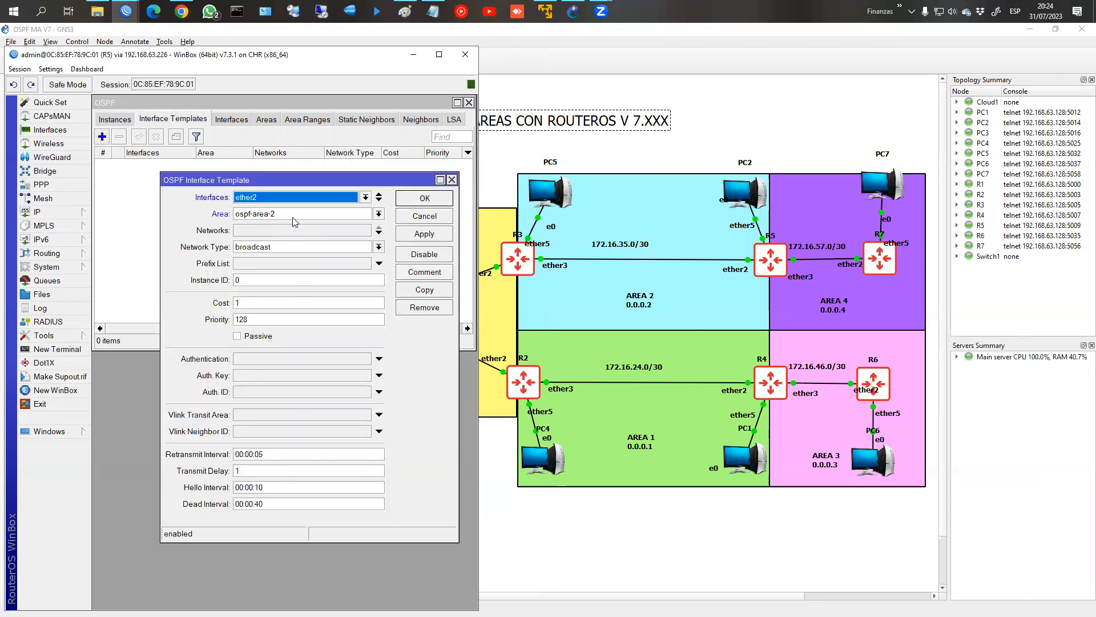
{"action": "left_click", "coordinate": [284, 254]}
{"action": "left_click", "coordinate": [285, 298]}
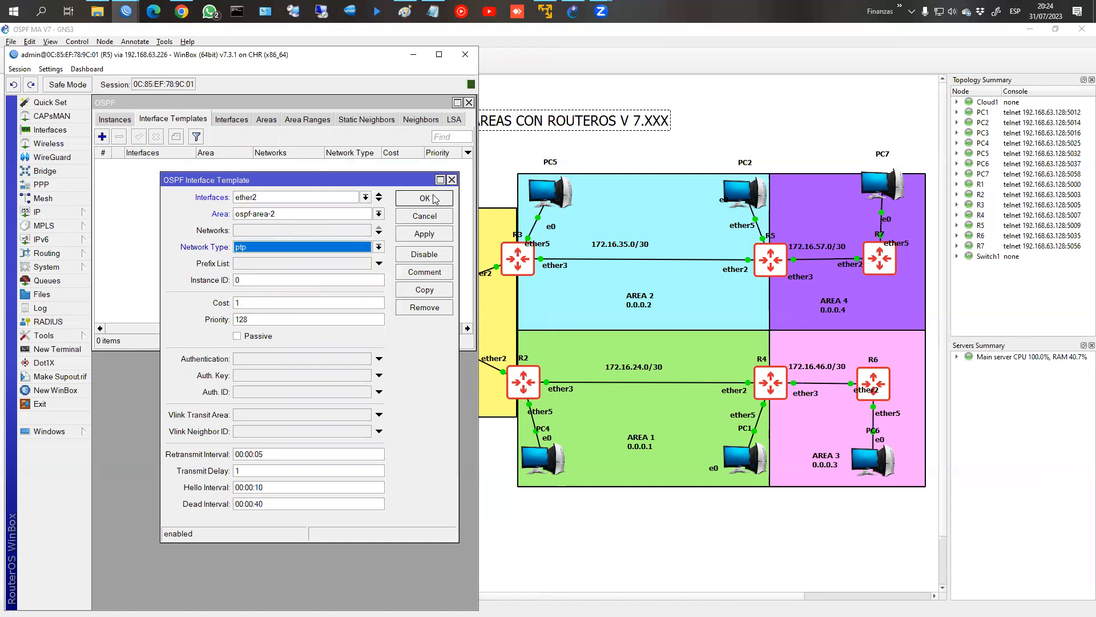
{"action": "left_click", "coordinate": [426, 200]}
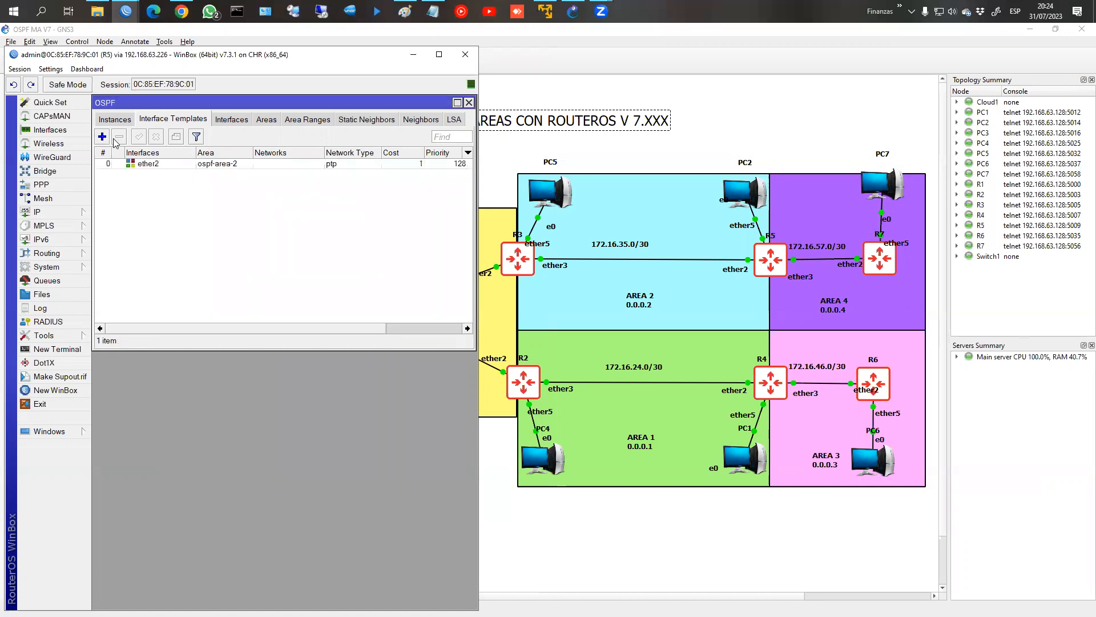
Step: Add an OSPF interface template on R5 for ether3 in ospf-area-4 with network type ptp
{"action": "left_click", "coordinate": [102, 136]}
{"action": "left_click", "coordinate": [274, 201]}
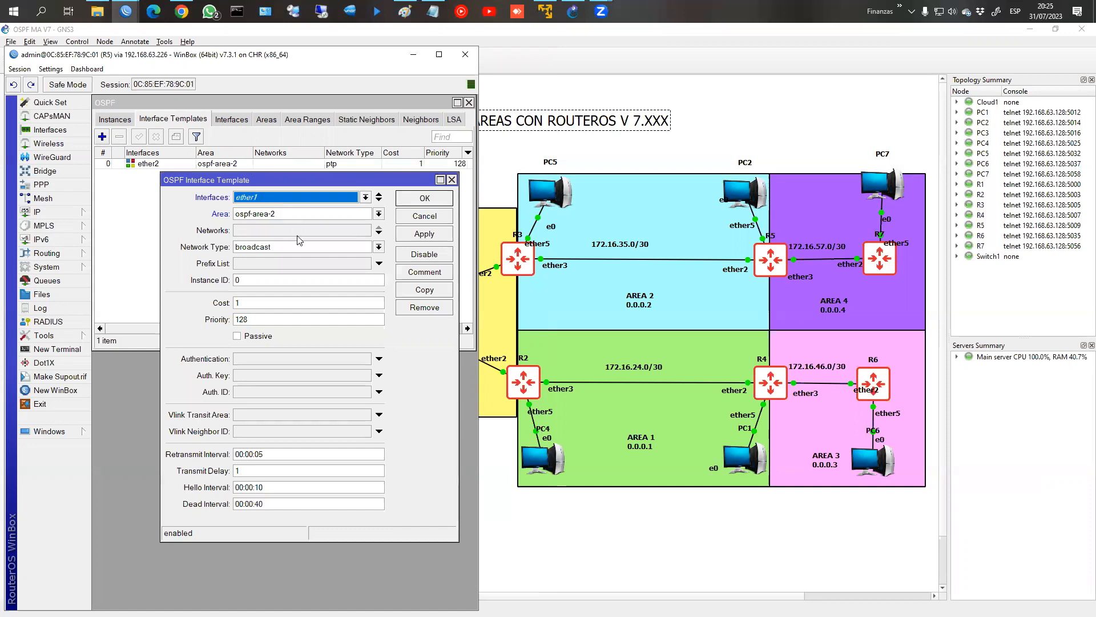
{"action": "left_click", "coordinate": [280, 201]}
{"action": "left_click", "coordinate": [271, 244]}
{"action": "left_click", "coordinate": [280, 248]}
{"action": "left_click", "coordinate": [275, 295]}
{"action": "left_click", "coordinate": [295, 215]}
{"action": "left_click", "coordinate": [292, 234]}
{"action": "left_click", "coordinate": [425, 198]}
Step: Add a passive OSPF interface template on R5 for ether5 in ospf-area-2, keeping network type broadcast
{"action": "left_click", "coordinate": [102, 137]}
{"action": "left_click", "coordinate": [294, 199]}
{"action": "left_click", "coordinate": [274, 266]}
{"action": "left_click", "coordinate": [252, 336]}
{"action": "left_click", "coordinate": [408, 203]}
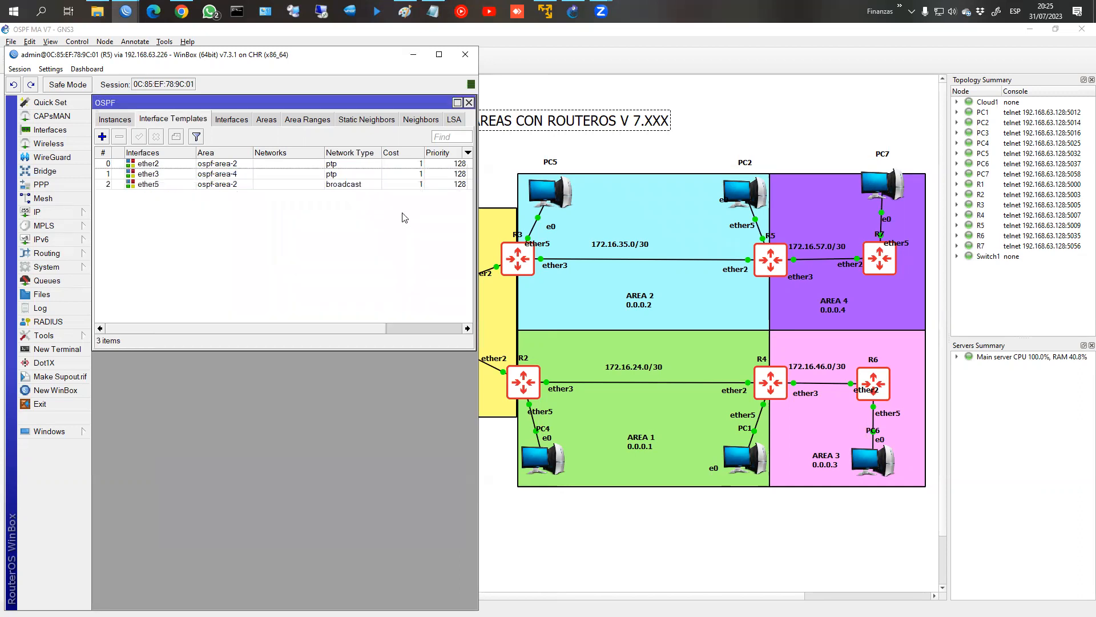
Step: Open R5's IP route list, shift the session window aside and inspect the 192.168.5.0/24 and 192.168.3.0/24 entries
{"action": "left_click", "coordinate": [63, 213]}
{"action": "left_click", "coordinate": [112, 405]}
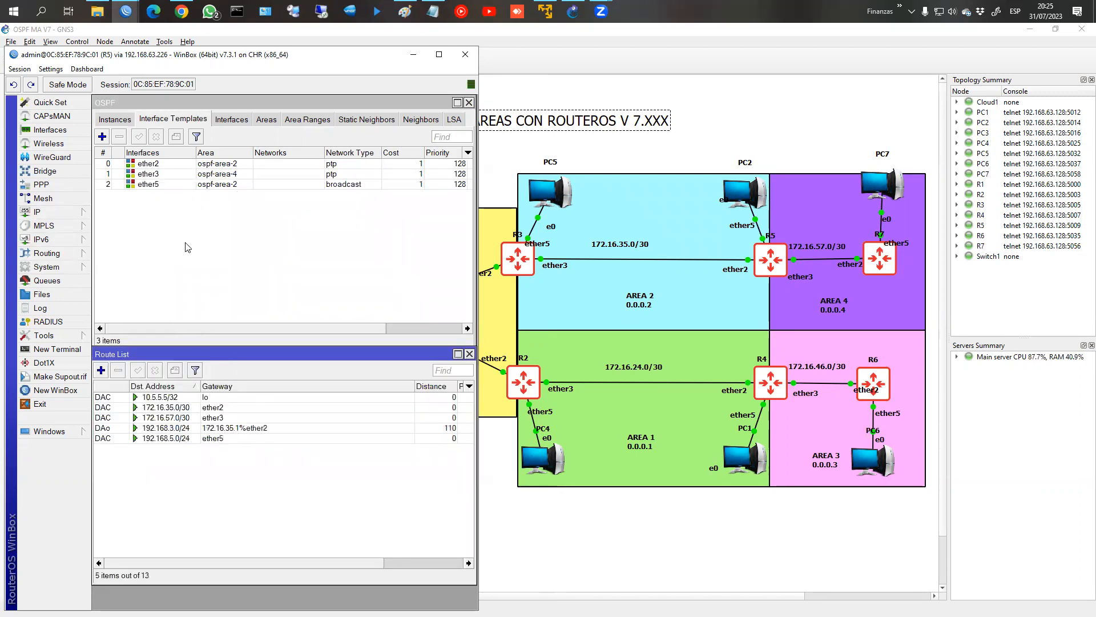
{"action": "left_click_drag", "start_coordinate": [193, 59], "coordinate": [782, 41]}
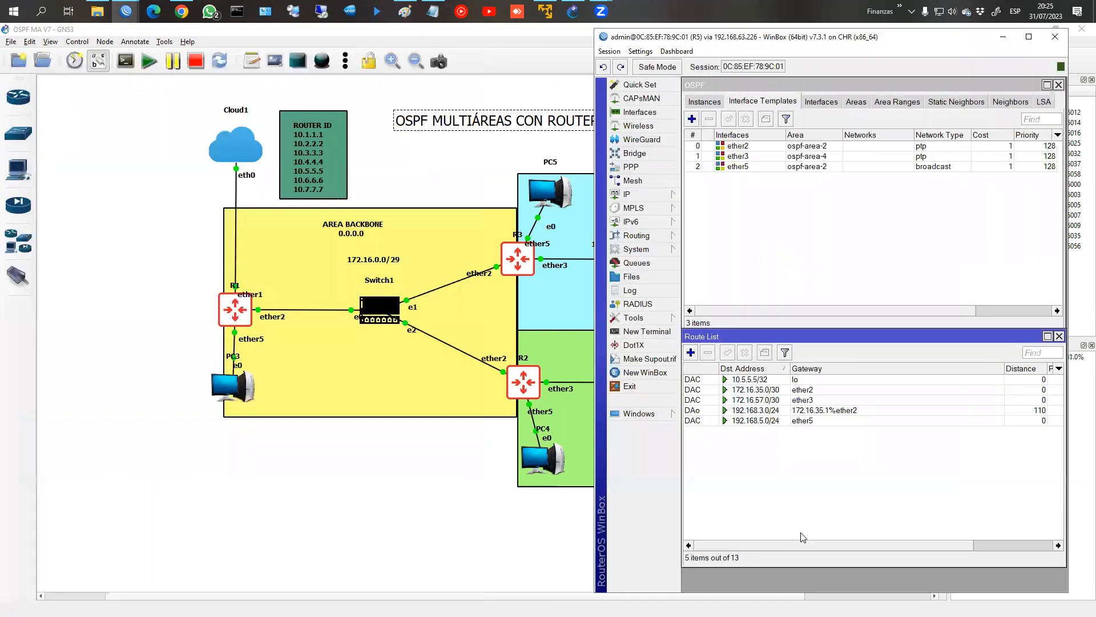
{"action": "left_click", "coordinate": [767, 421]}
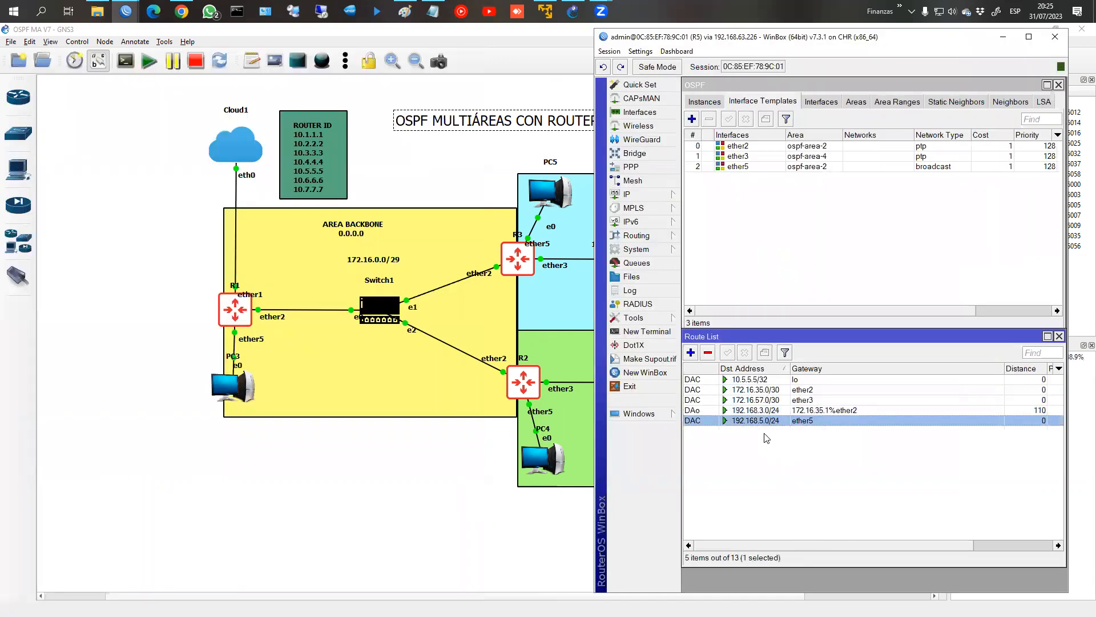
{"action": "left_click", "coordinate": [774, 411]}
Step: Switch to the GNS3 topology and circle the R3-R5-R7 and R2-R4-R6 router chains
{"action": "left_click", "coordinate": [125, 10]}
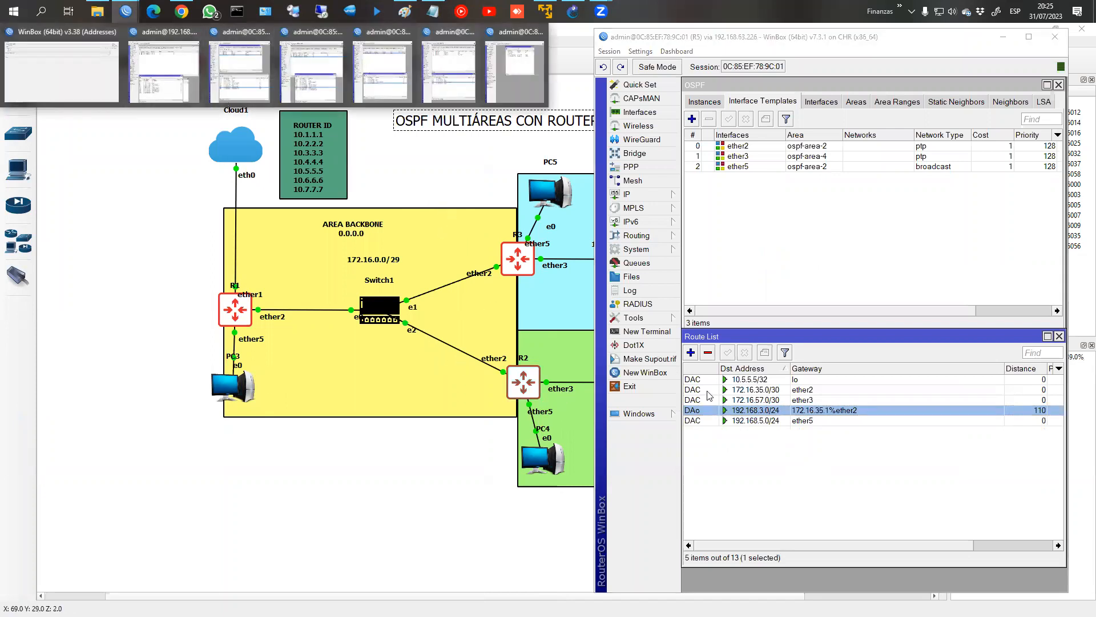
{"action": "left_click", "coordinate": [516, 480]}
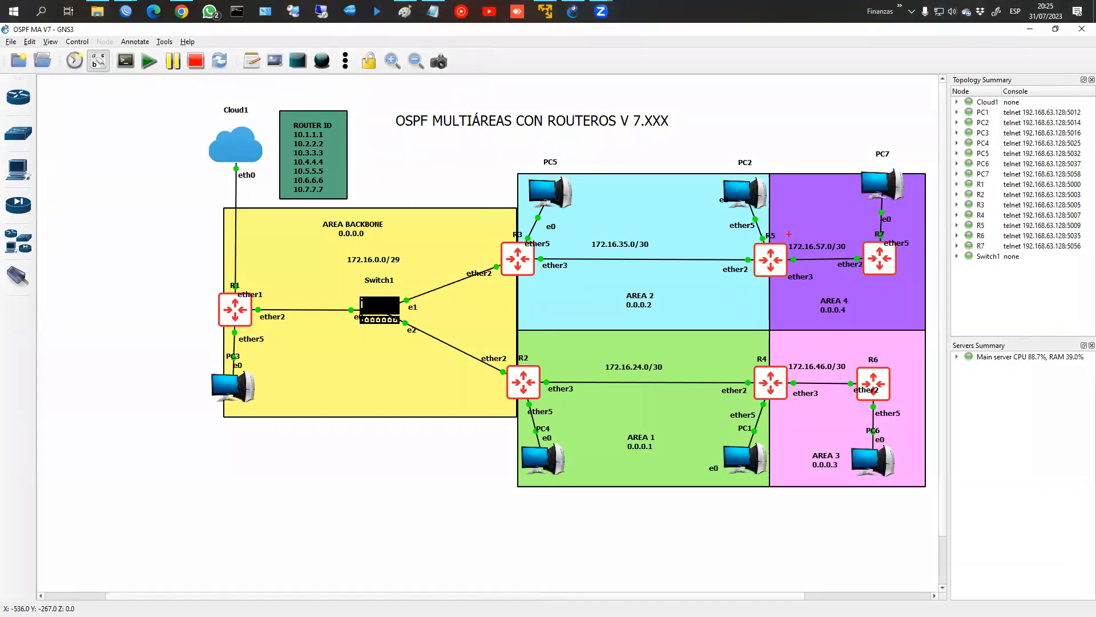
{"action": "mouse_move", "coordinate": [795, 224]}
{"action": "left_mouse_down"}
{"action": "mouse_move", "coordinate": [550, 218]}
{"action": "mouse_move", "coordinate": [542, 293]}
{"action": "mouse_move", "coordinate": [823, 294]}
{"action": "mouse_move", "coordinate": [915, 246]}
{"action": "mouse_move", "coordinate": [798, 223]}
{"action": "left_mouse_up"}
{"action": "mouse_move", "coordinate": [572, 351]}
{"action": "left_mouse_down"}
{"action": "mouse_move", "coordinate": [635, 444]}
{"action": "mouse_move", "coordinate": [928, 393]}
{"action": "mouse_move", "coordinate": [498, 341]}
{"action": "left_mouse_up"}
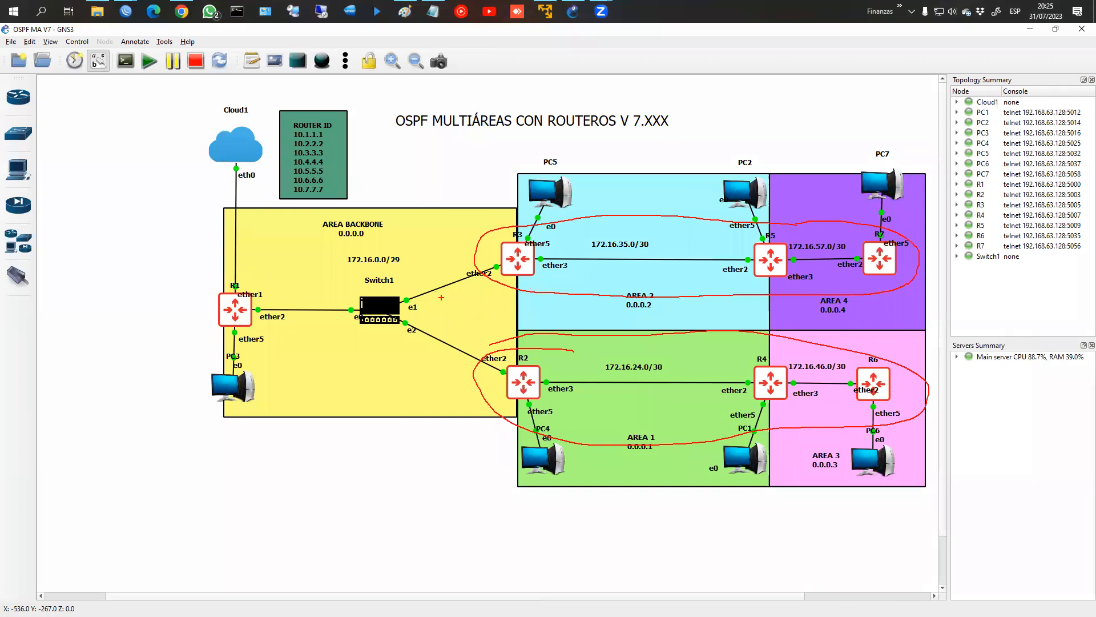
Step: Clear the circles drawn over the topology and switch to R6's WinBox session
{"action": "key", "text": "Escape"}
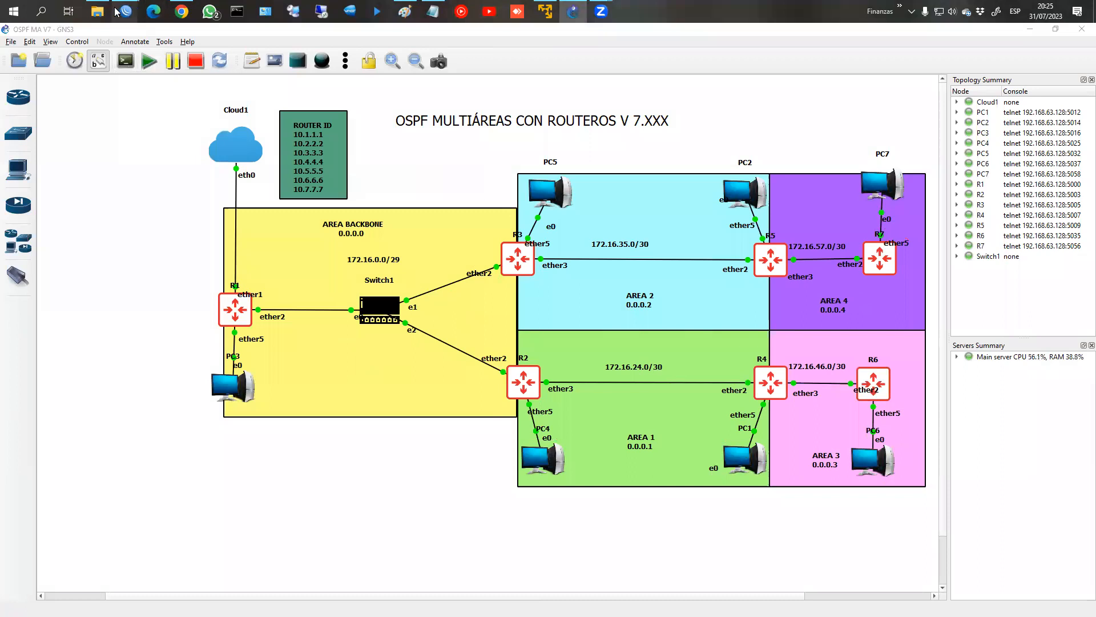
{"action": "mouse_move", "coordinate": [117, 11]}
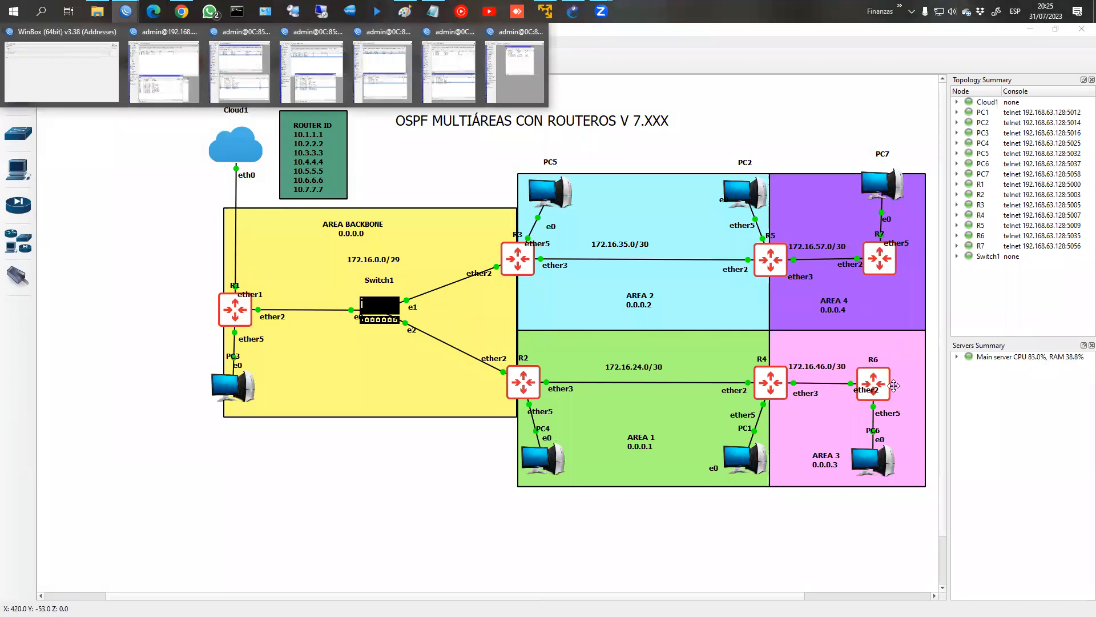
{"action": "left_click", "coordinate": [998, 431]}
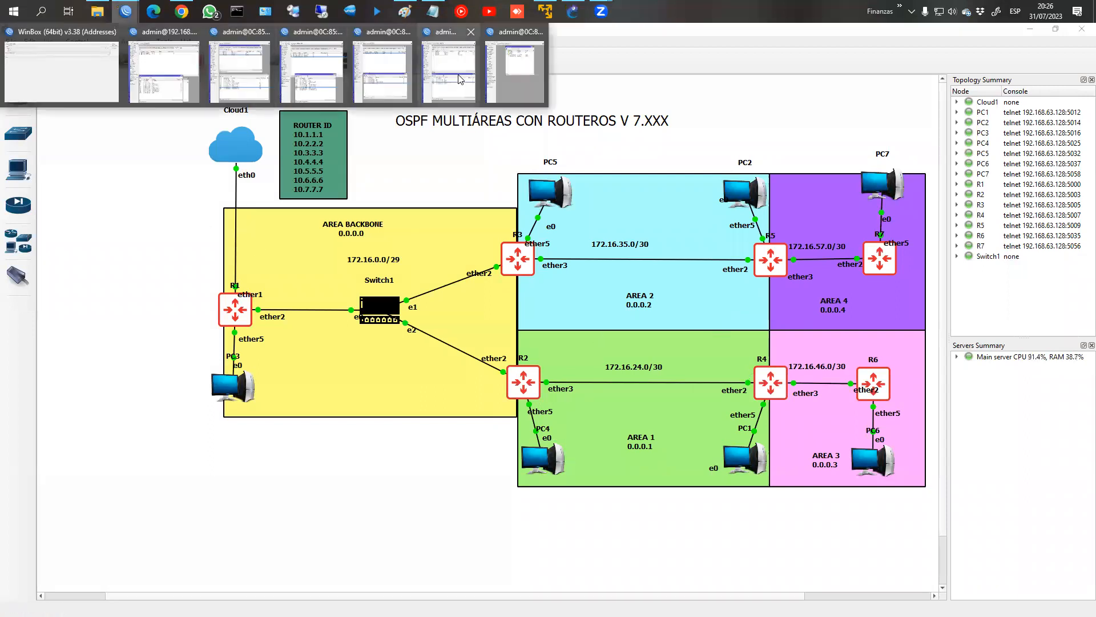
{"action": "left_click", "coordinate": [501, 74]}
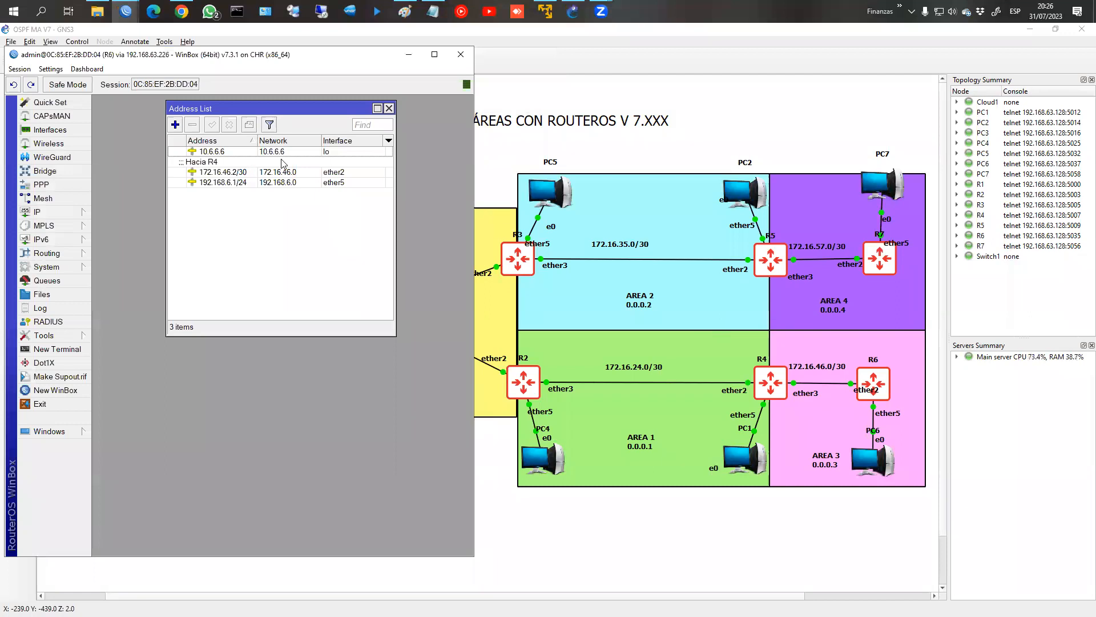
Step: Close R6's address list and add the OSPF instance ospf-instance-1 with version 2, VRF main and router ID id-1
{"action": "left_click", "coordinate": [388, 108]}
{"action": "left_click", "coordinate": [58, 253]}
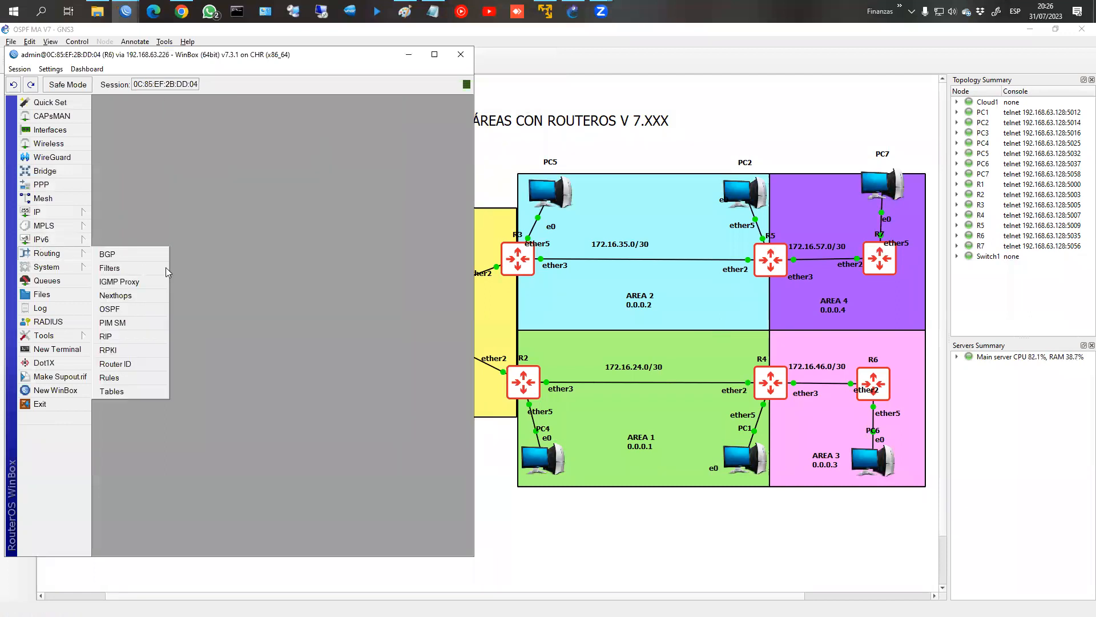
{"action": "left_click", "coordinate": [129, 310]}
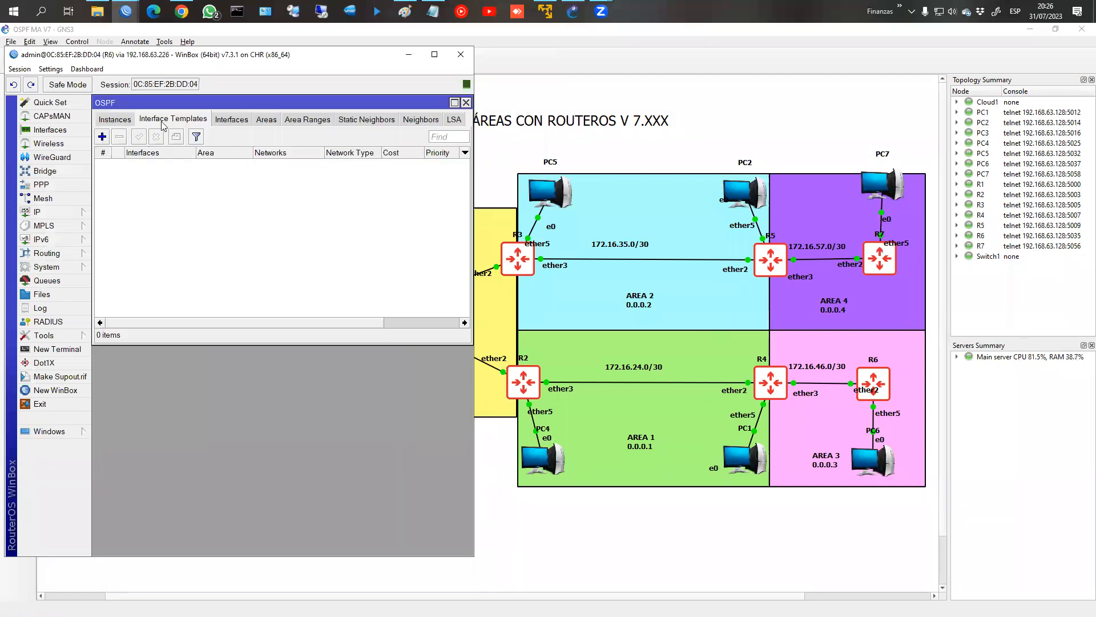
{"action": "left_click", "coordinate": [114, 120]}
{"action": "left_click", "coordinate": [102, 136]}
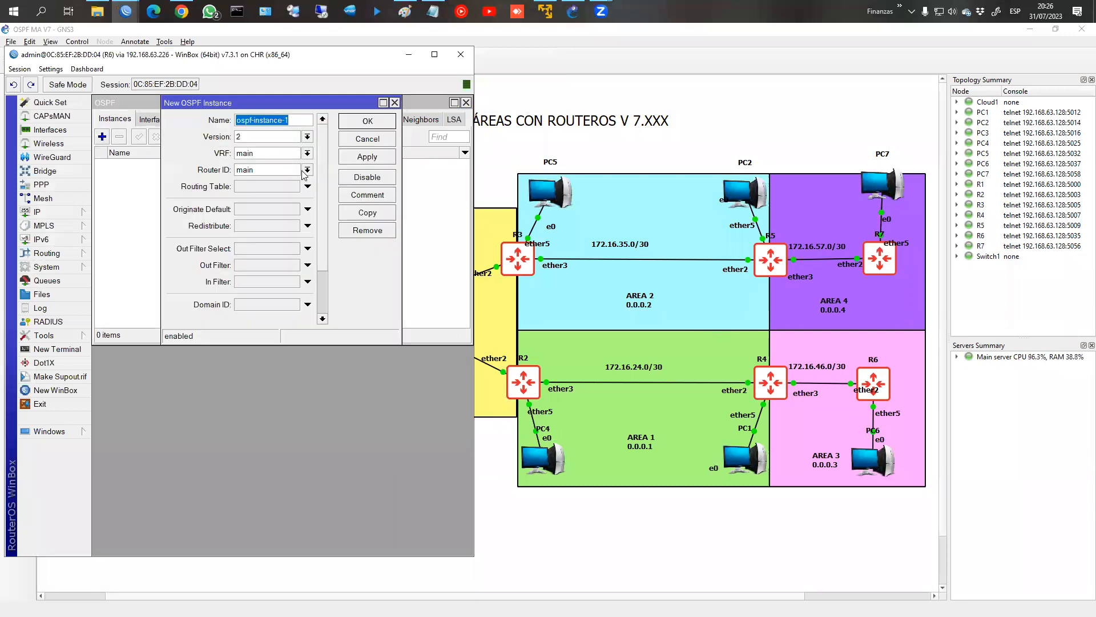
{"action": "left_click", "coordinate": [307, 170]}
{"action": "left_click", "coordinate": [274, 189]}
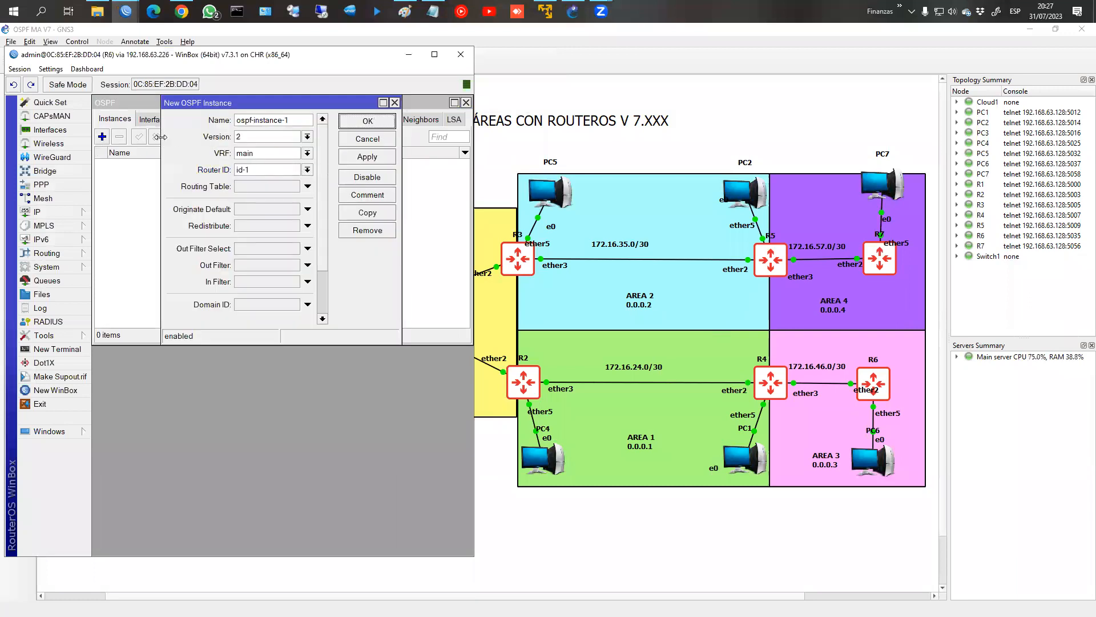
{"action": "left_click", "coordinate": [345, 121]}
Step: Add the OSPF area ospf-area-3 on R6 with area ID 0.0.0.3
{"action": "left_click", "coordinate": [266, 119]}
{"action": "left_click", "coordinate": [102, 136]}
{"action": "key", "text": "Right"}
{"action": "key", "text": "Tab"}
{"action": "key", "text": "Tab"}
{"action": "key", "text": "Right"}
{"action": "key", "text": "shift+Left"}
{"action": "key", "text": "Return"}
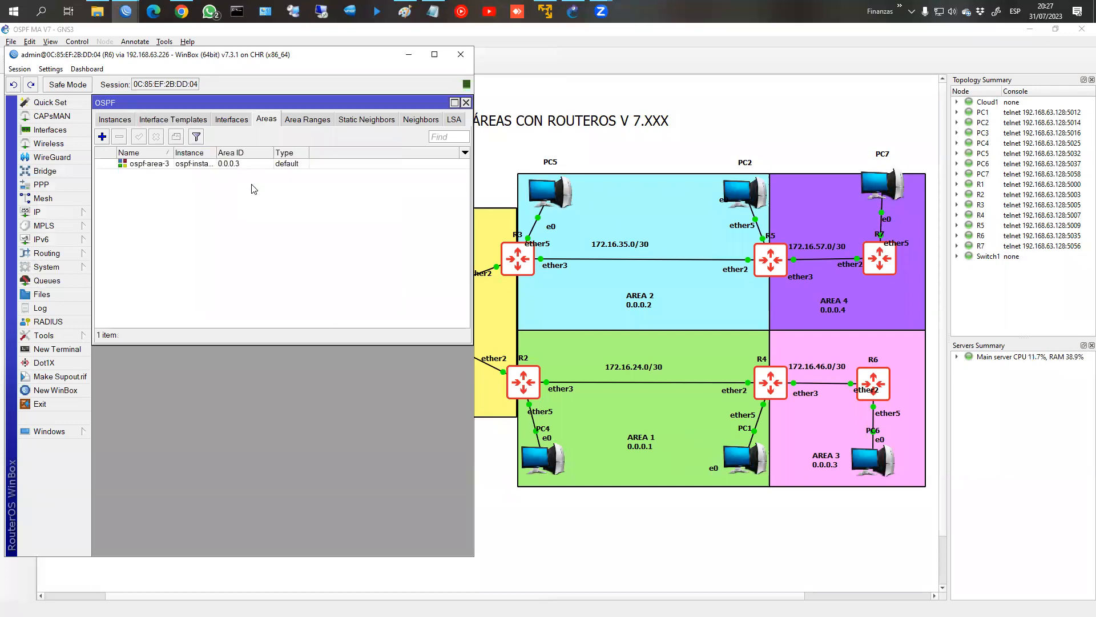
Step: Add an OSPF interface template on R6 for ether2 in ospf-area-3 with network type ptp
{"action": "left_click", "coordinate": [180, 118]}
{"action": "left_click", "coordinate": [103, 137]}
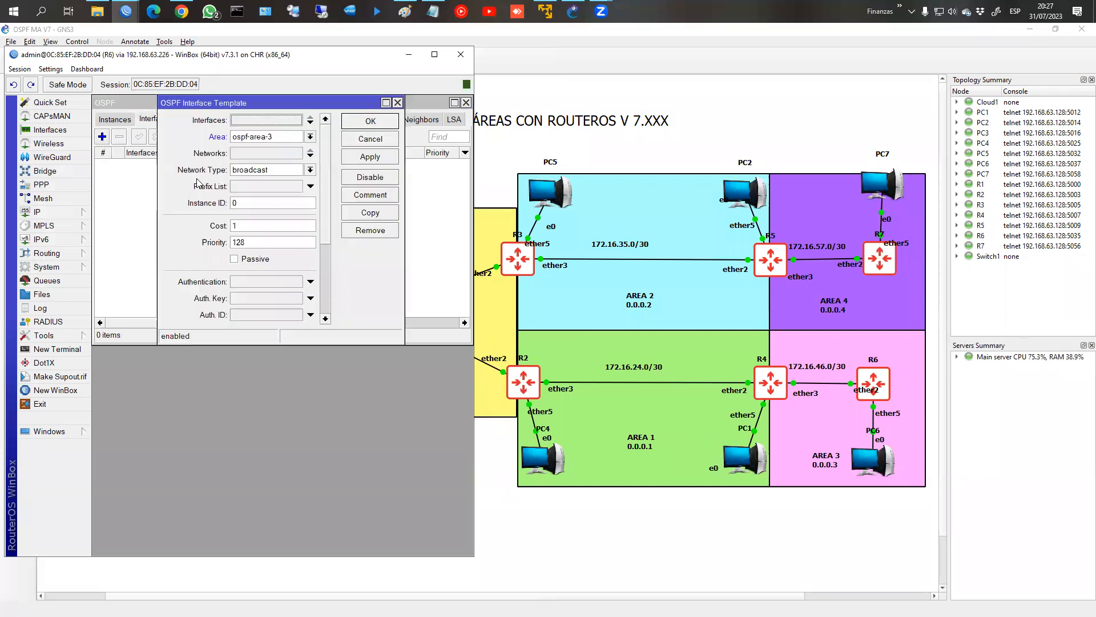
{"action": "left_click", "coordinate": [280, 121]}
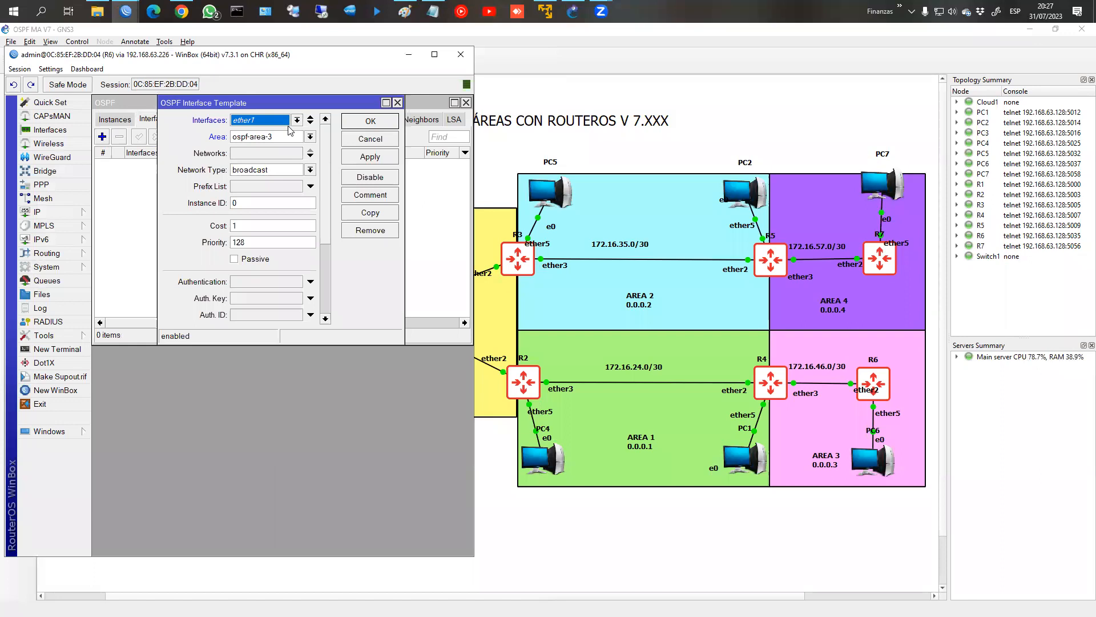
{"action": "left_click", "coordinate": [297, 120]}
{"action": "left_click", "coordinate": [288, 147]}
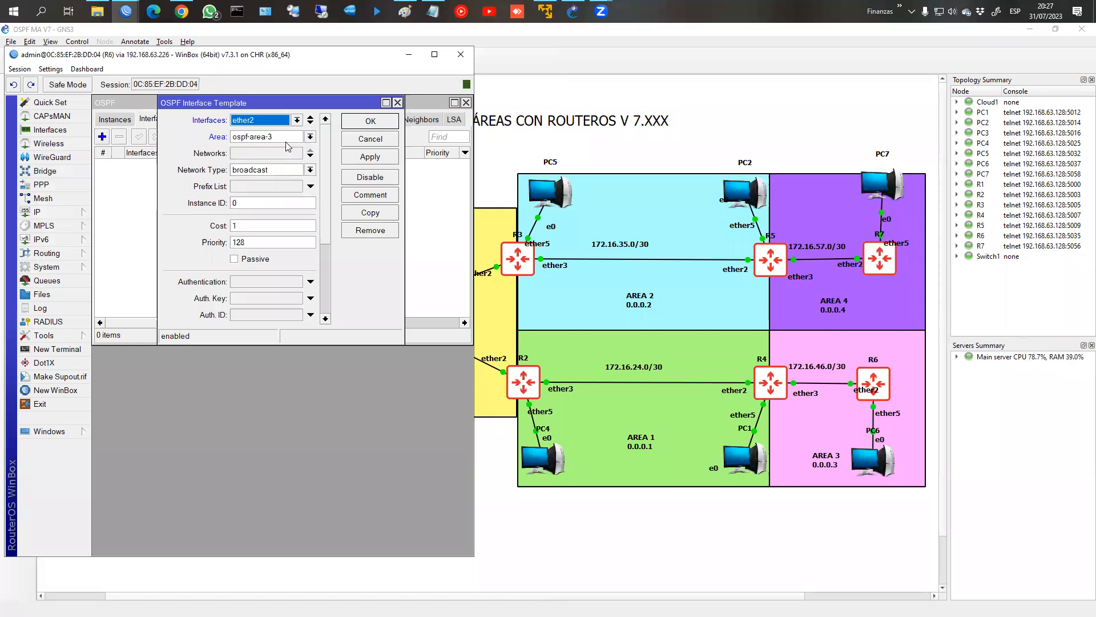
{"action": "left_click", "coordinate": [267, 173]}
{"action": "left_click", "coordinate": [260, 218]}
{"action": "left_click", "coordinate": [371, 121]}
Step: Add a passive OSPF interface template on R6 for ether5 in ospf-area-3, keeping network type broadcast
{"action": "left_click", "coordinate": [102, 135]}
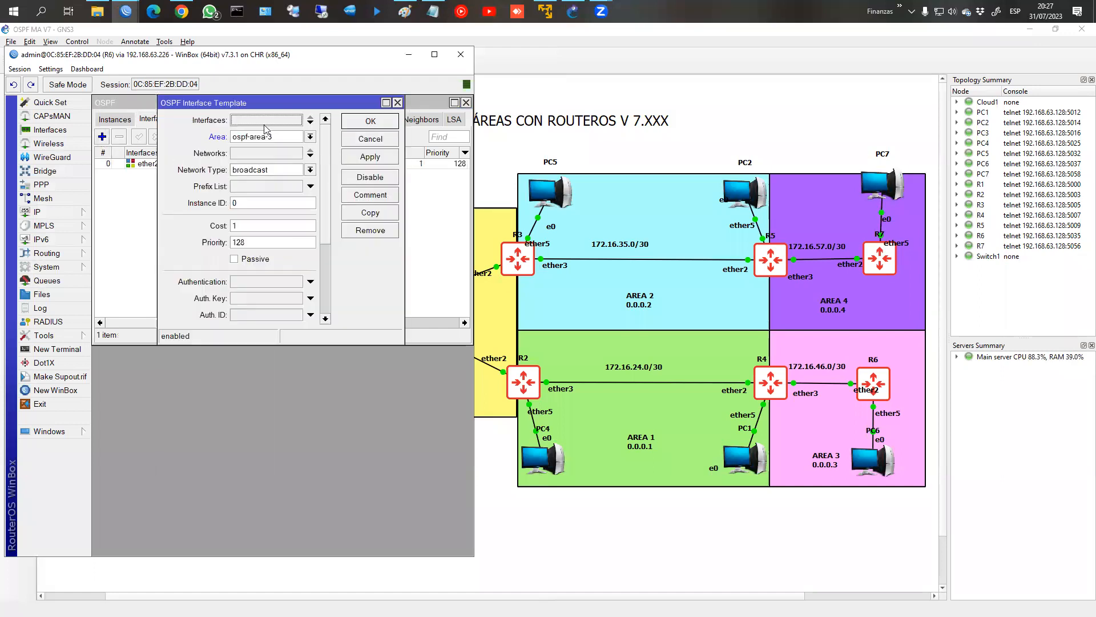
{"action": "left_click", "coordinate": [297, 120]}
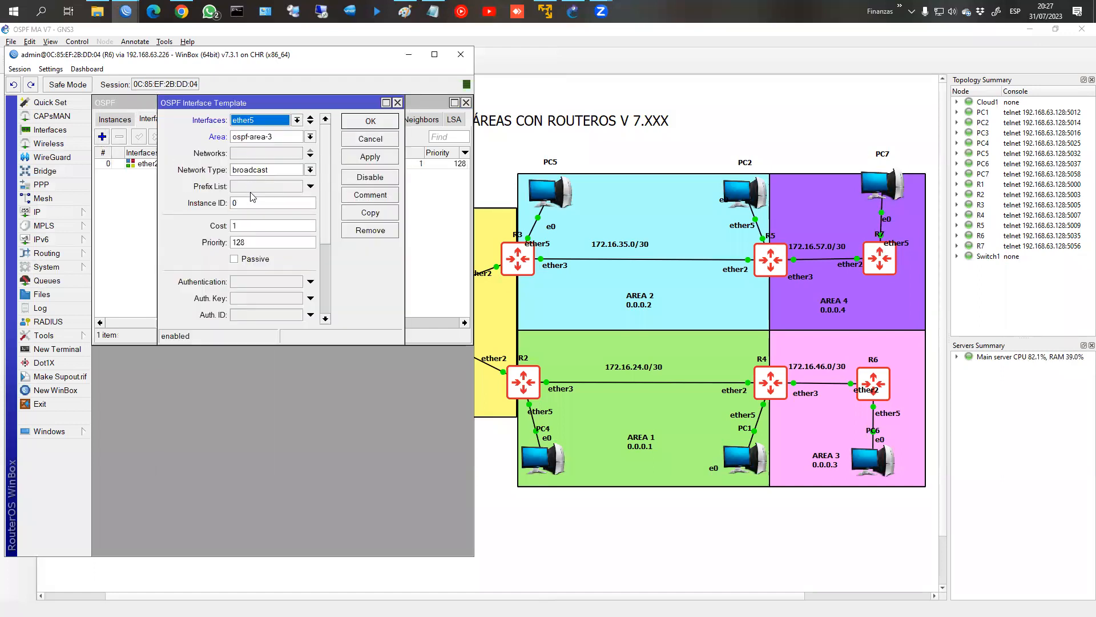
{"action": "left_click", "coordinate": [245, 260]}
{"action": "left_click", "coordinate": [370, 121]}
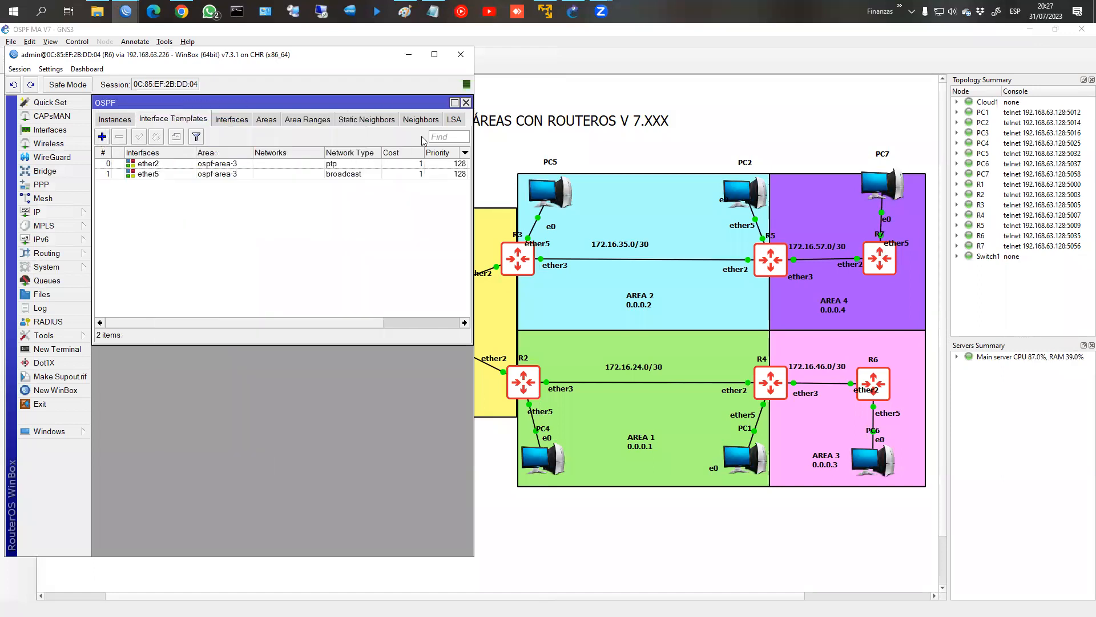
Step: Open R6's IP route list, place it below the OSPF window and inspect the 192.168.2.0/24 and 192.168.4.0/24 routes
{"action": "left_click", "coordinate": [38, 215]}
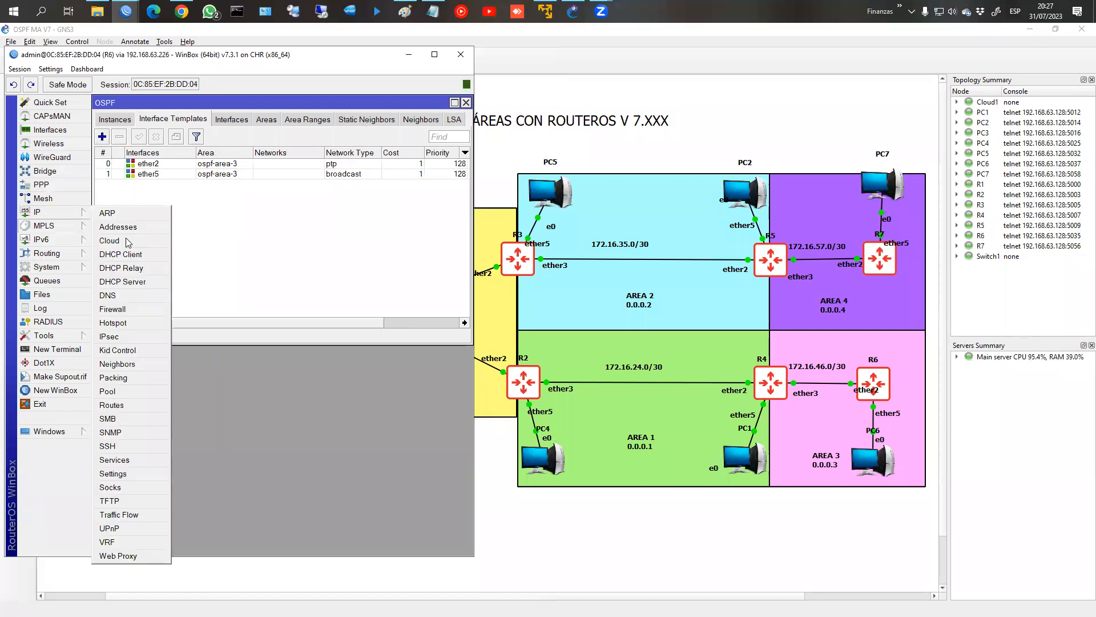
{"action": "left_click", "coordinate": [135, 408]}
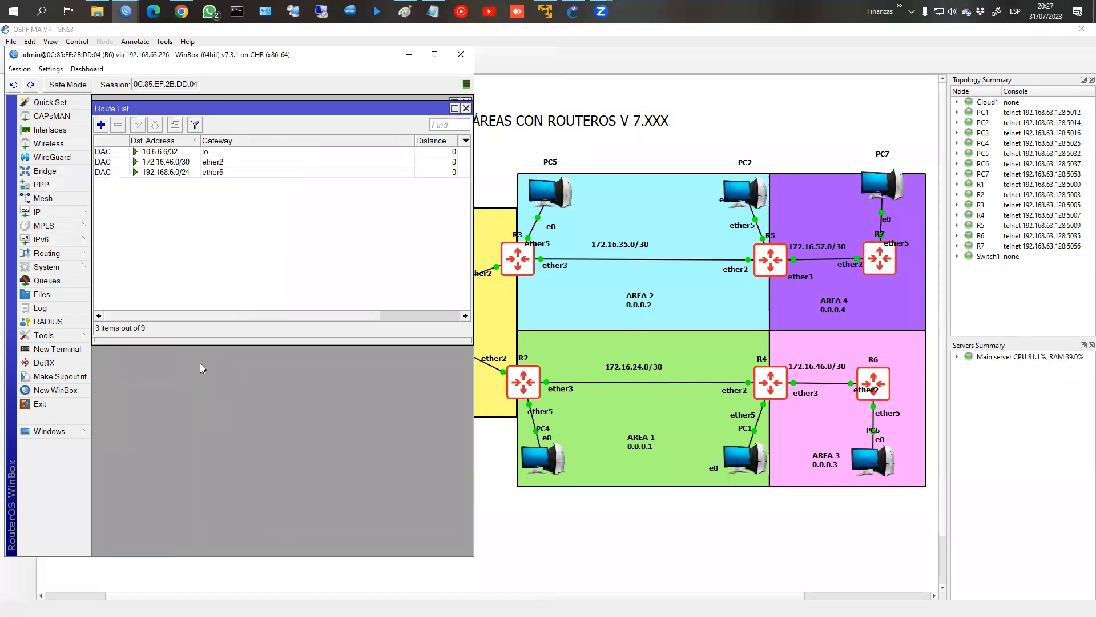
{"action": "left_click_drag", "start_coordinate": [263, 119], "coordinate": [266, 324]}
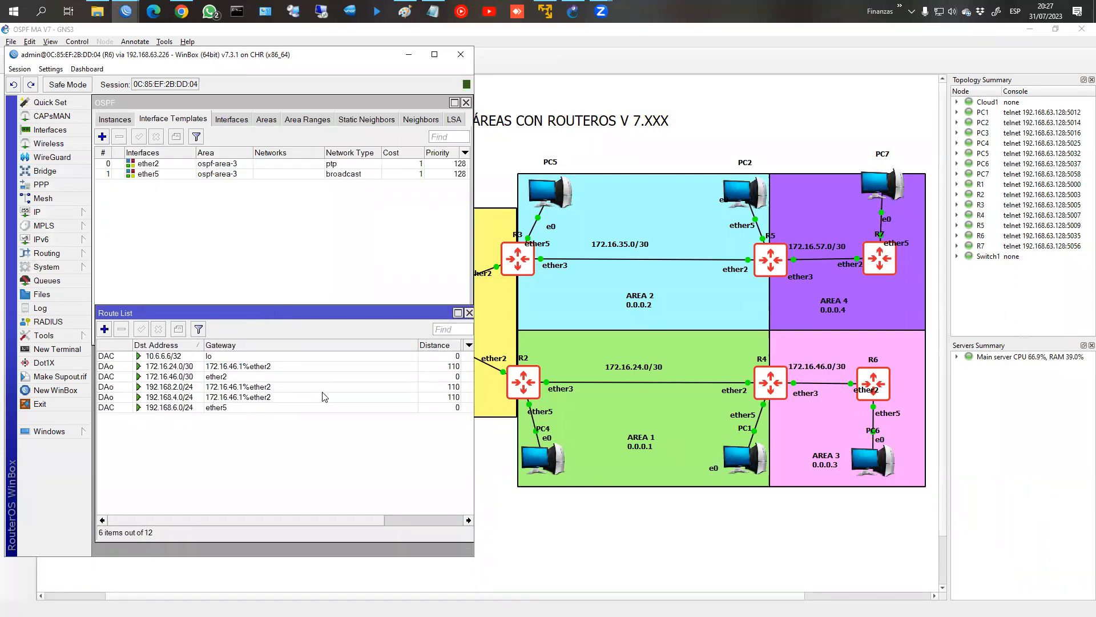
{"action": "left_click", "coordinate": [176, 389]}
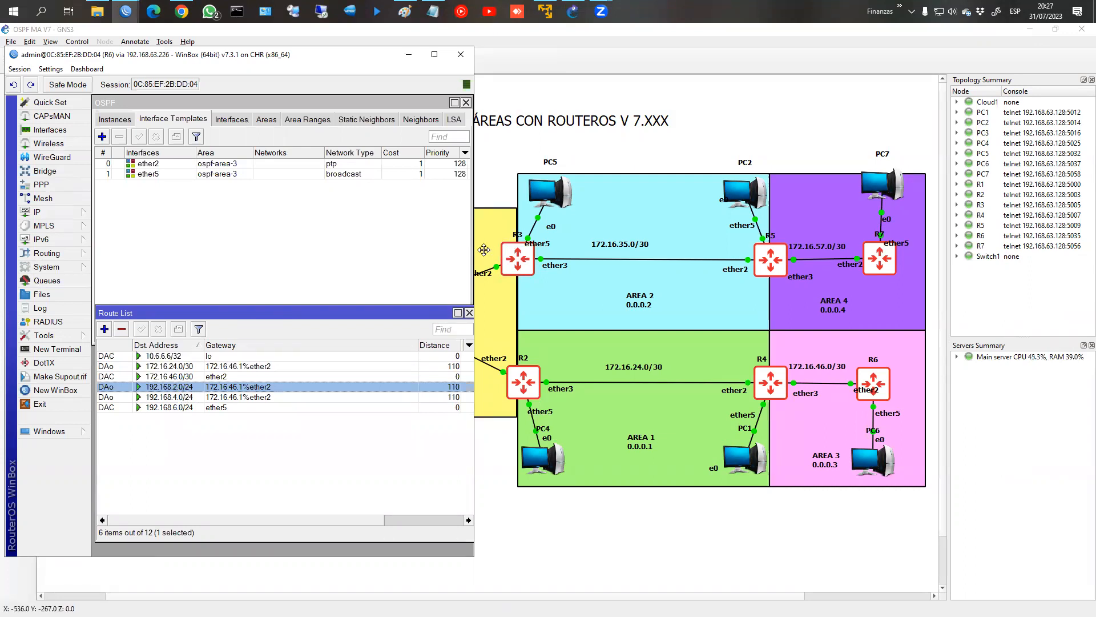
{"action": "left_click", "coordinate": [171, 397]}
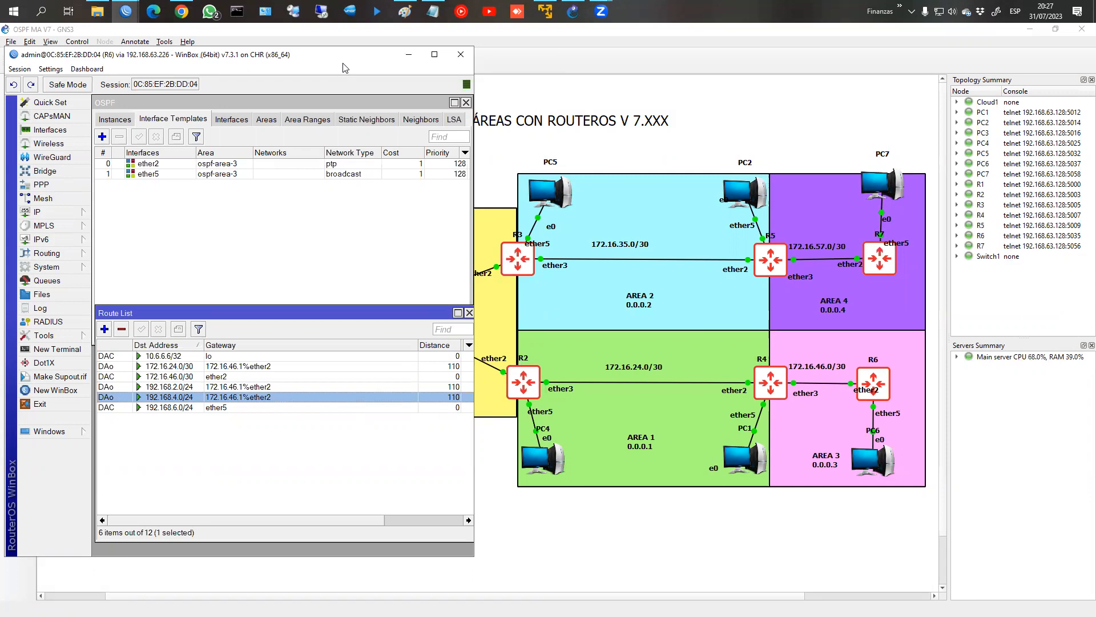
Step: Arrange the R1 and R6 sessions side by side and check R1's route list for R6's 192.168.6.0/24 network
{"action": "left_click_drag", "start_coordinate": [344, 60], "coordinate": [372, 65]}
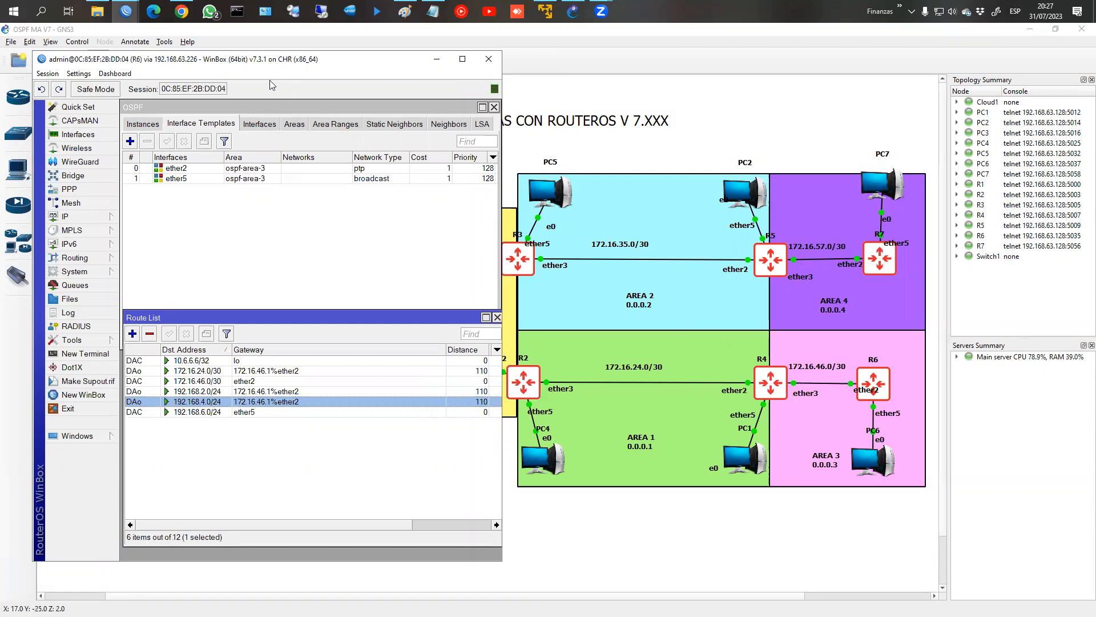
{"action": "left_click_drag", "start_coordinate": [253, 68], "coordinate": [786, 70]}
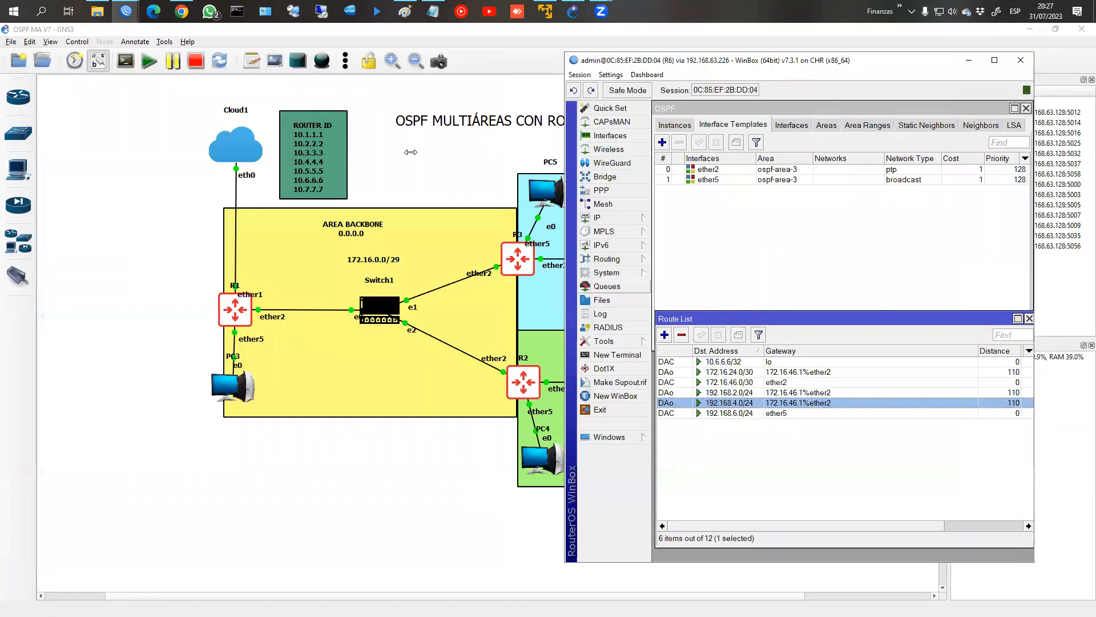
{"action": "mouse_move", "coordinate": [126, 11]}
{"action": "left_click", "coordinate": [143, 77]}
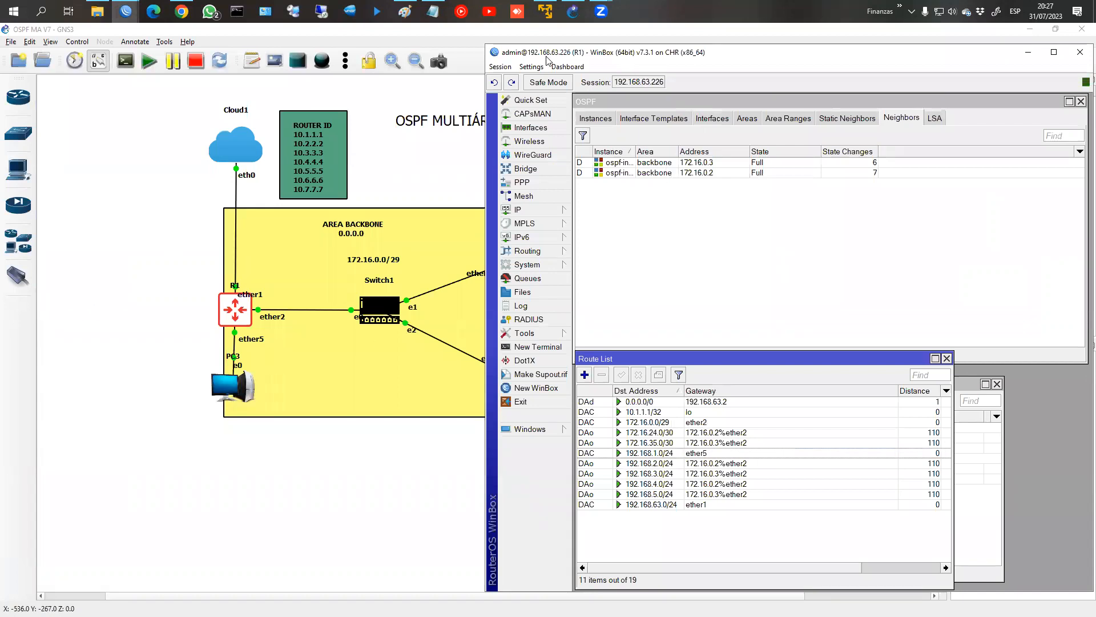
{"action": "left_click_drag", "start_coordinate": [547, 56], "coordinate": [46, 40]}
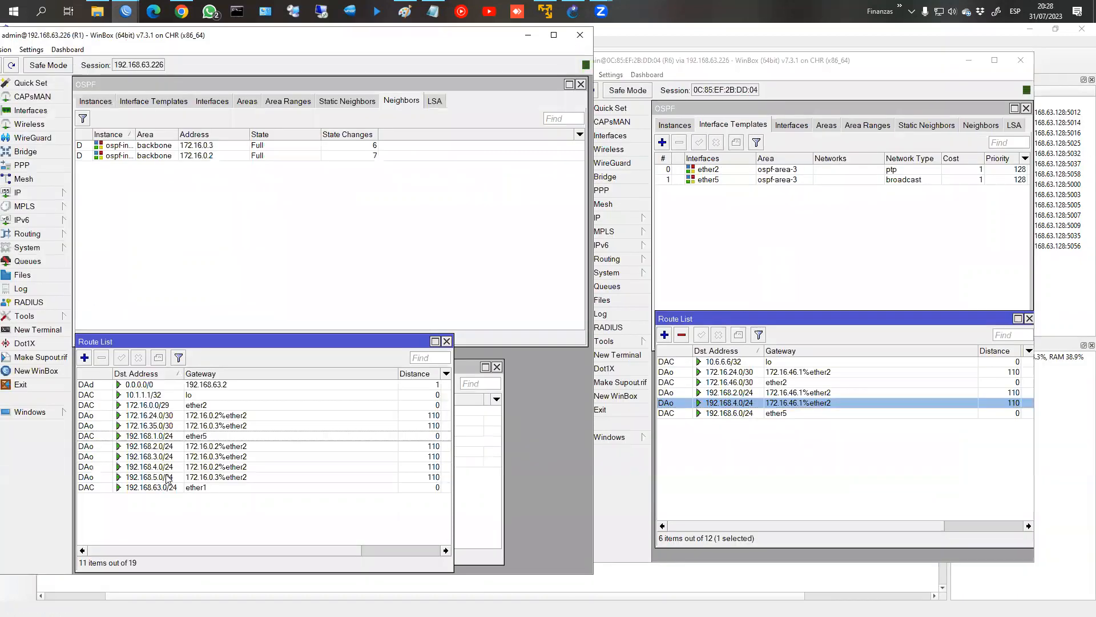
{"action": "left_click", "coordinate": [728, 413]}
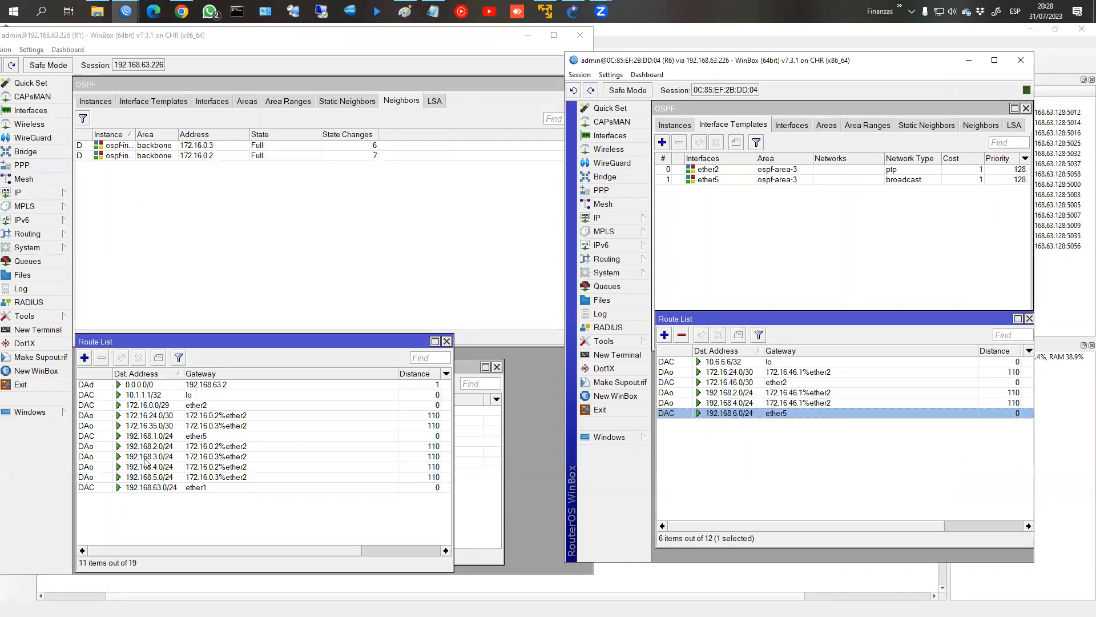
{"action": "left_click_drag", "start_coordinate": [145, 443], "coordinate": [148, 477]}
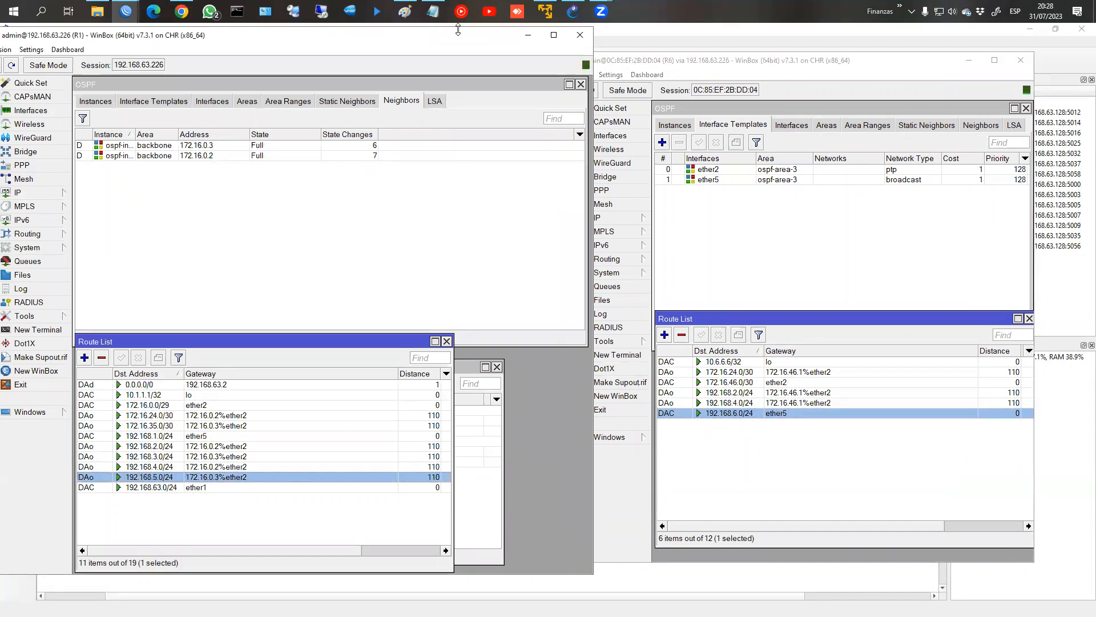
Step: Review R6's learned routes against its place in the GNS3 topology
{"action": "left_click", "coordinate": [575, 10]}
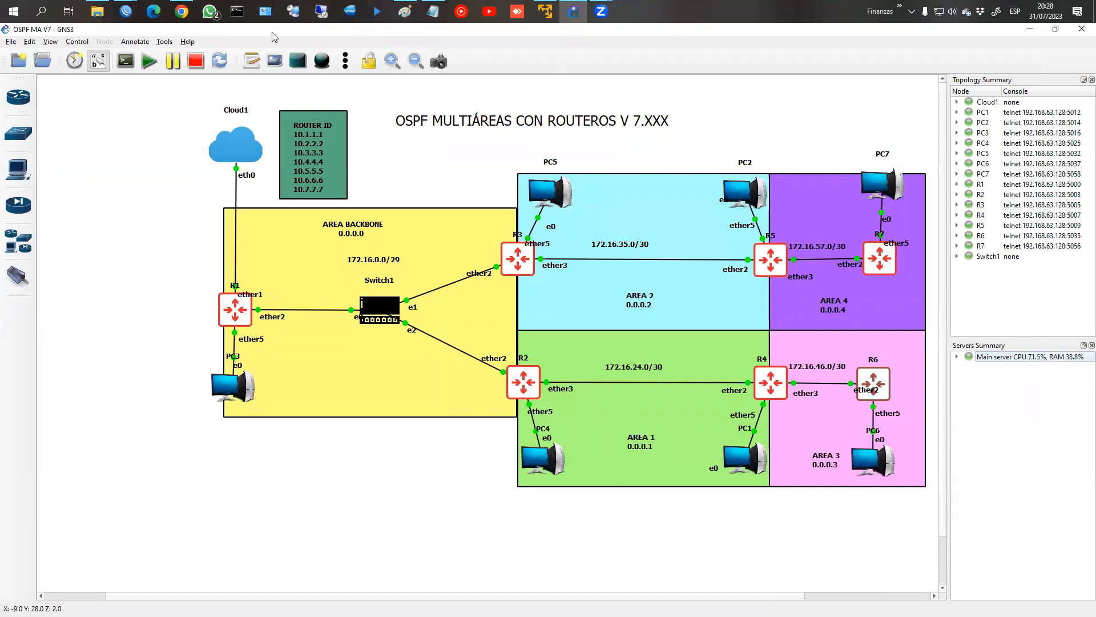
{"action": "mouse_move", "coordinate": [125, 11]}
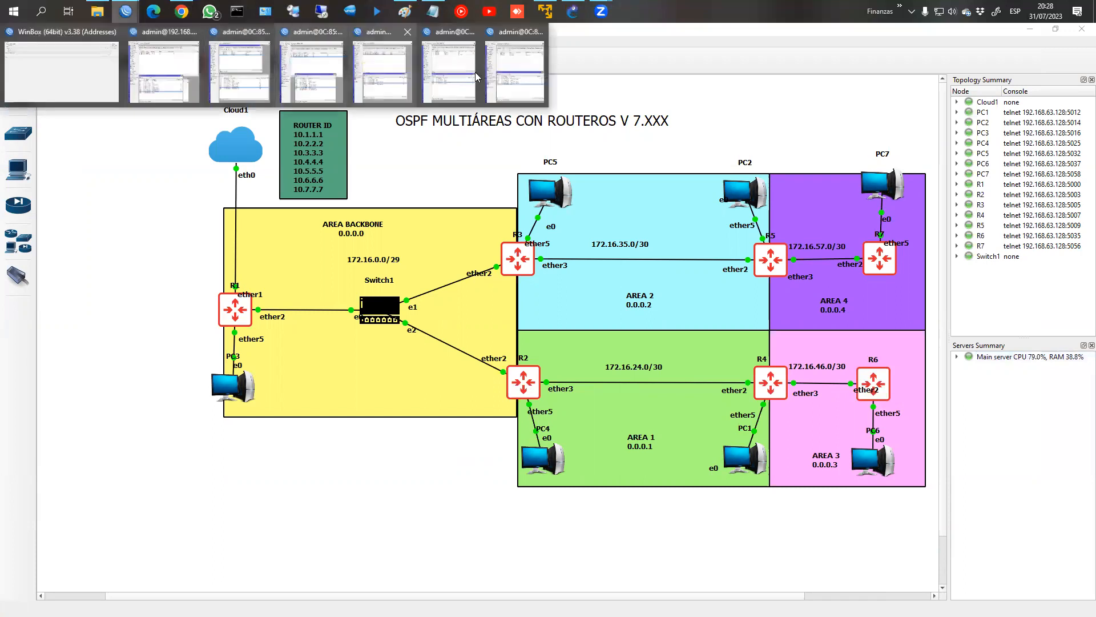
{"action": "left_click", "coordinate": [511, 71]}
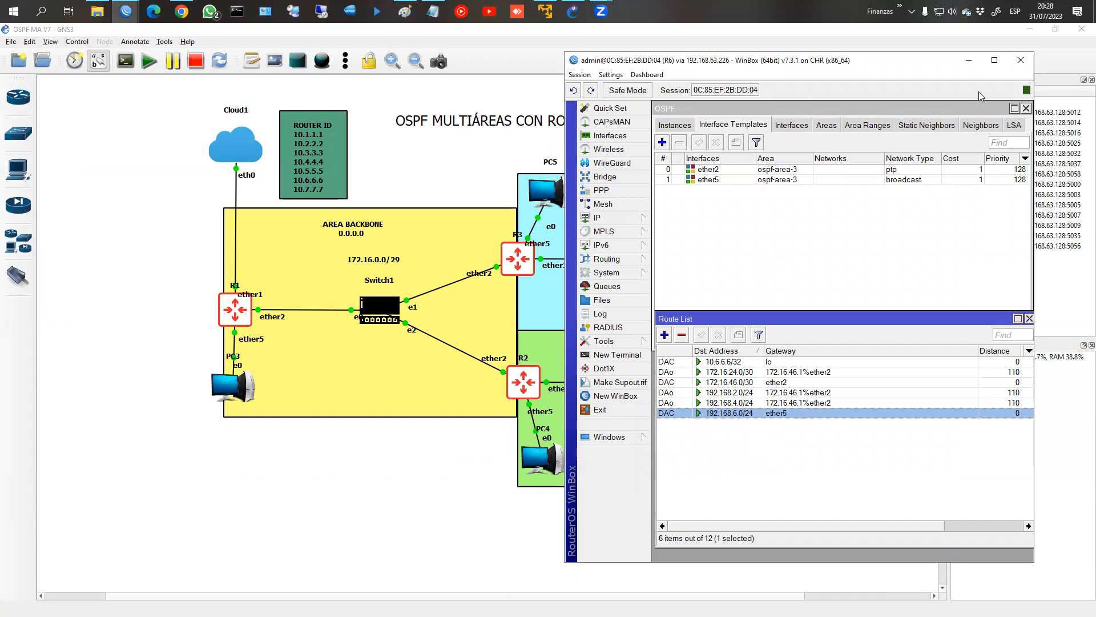
{"action": "left_click", "coordinate": [519, 370]}
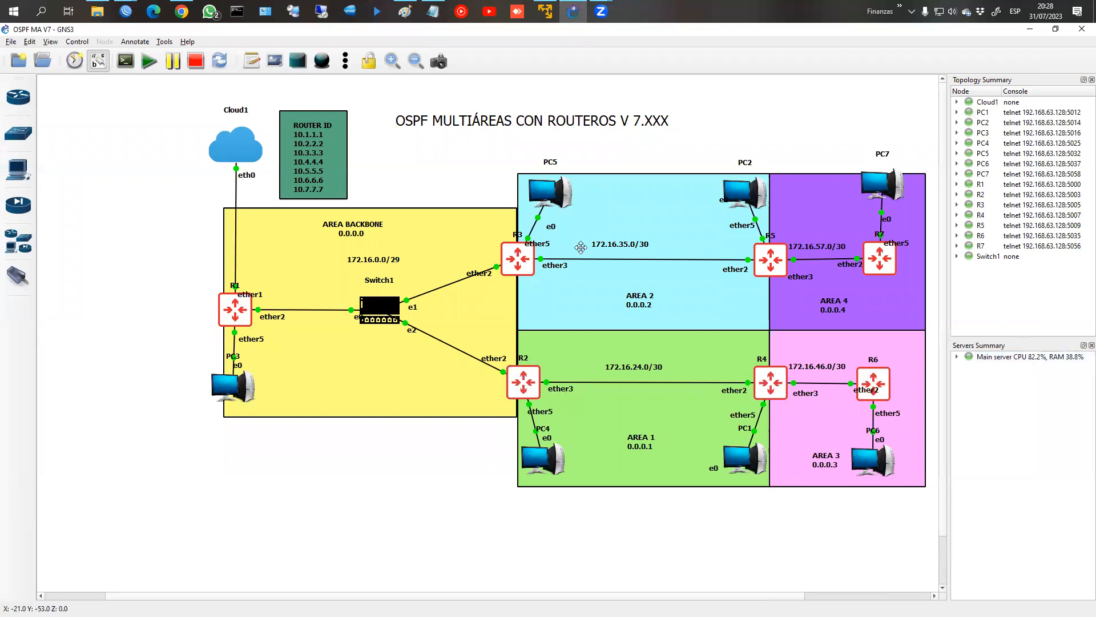
Step: Bring up the R2 and R4 sessions side by side, compare their route lists and return to the topology
{"action": "left_click", "coordinate": [116, 6]}
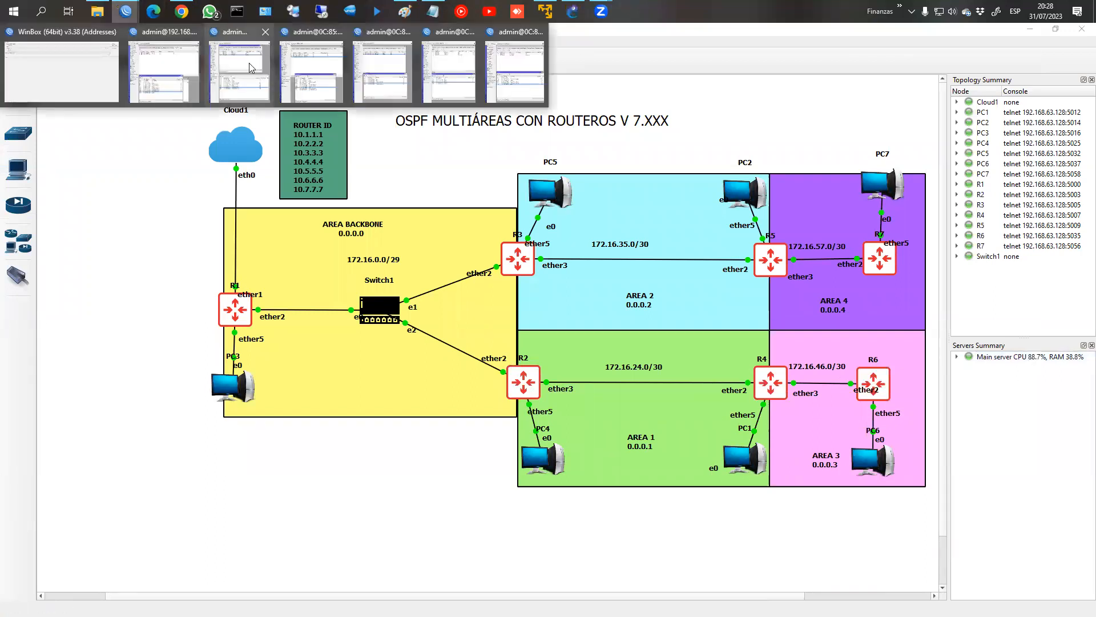
{"action": "left_click", "coordinate": [248, 63]}
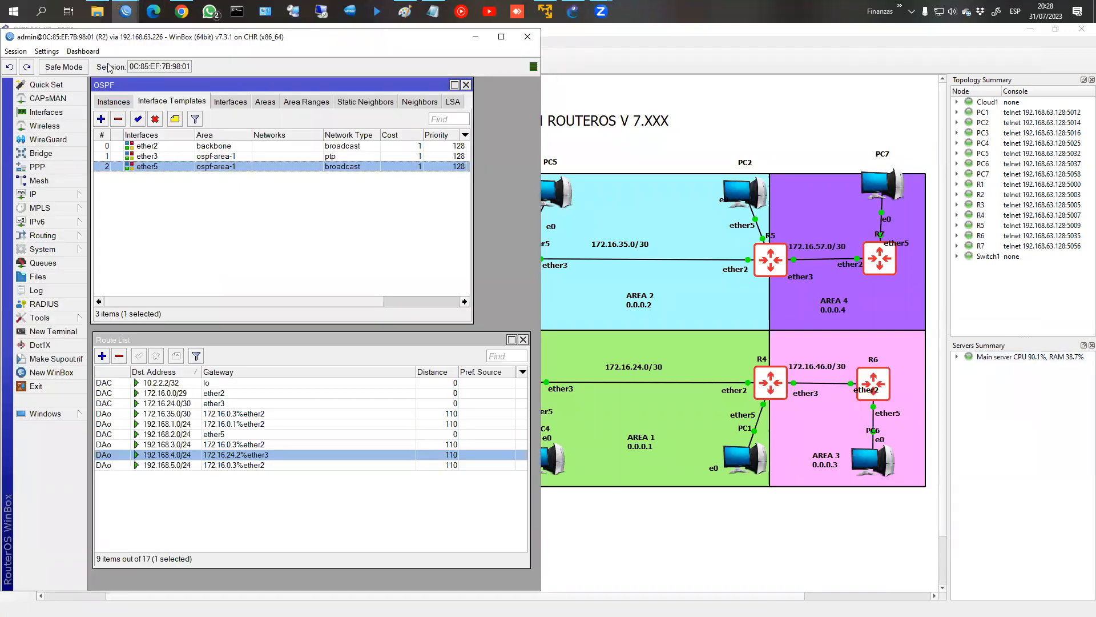
{"action": "left_click", "coordinate": [126, 14]}
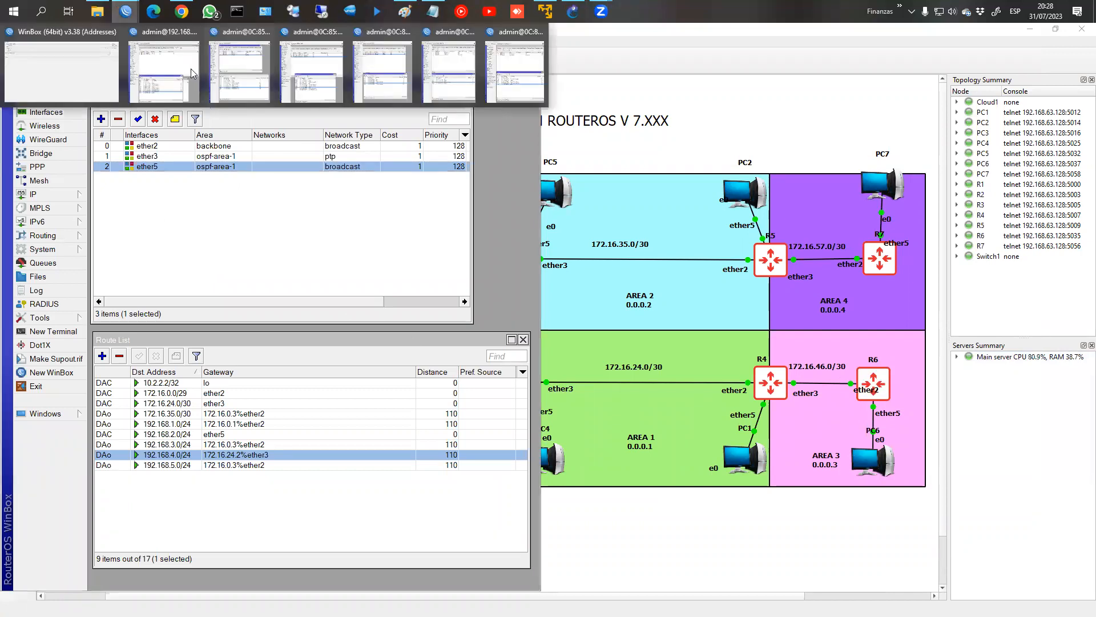
{"action": "left_click", "coordinate": [490, 97]}
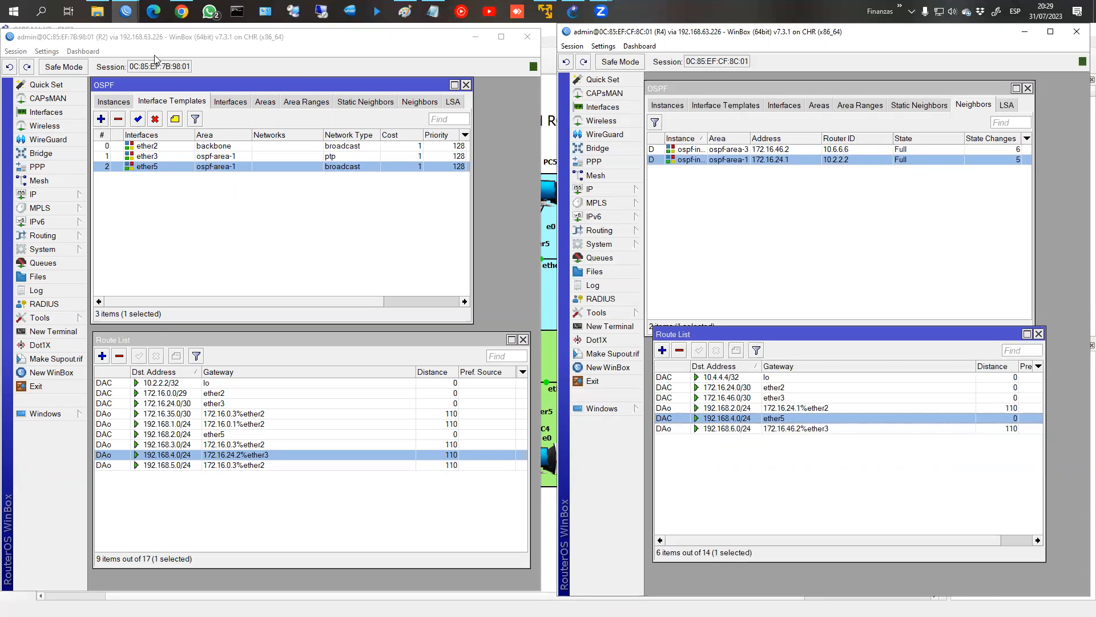
{"action": "left_click", "coordinate": [549, 456]}
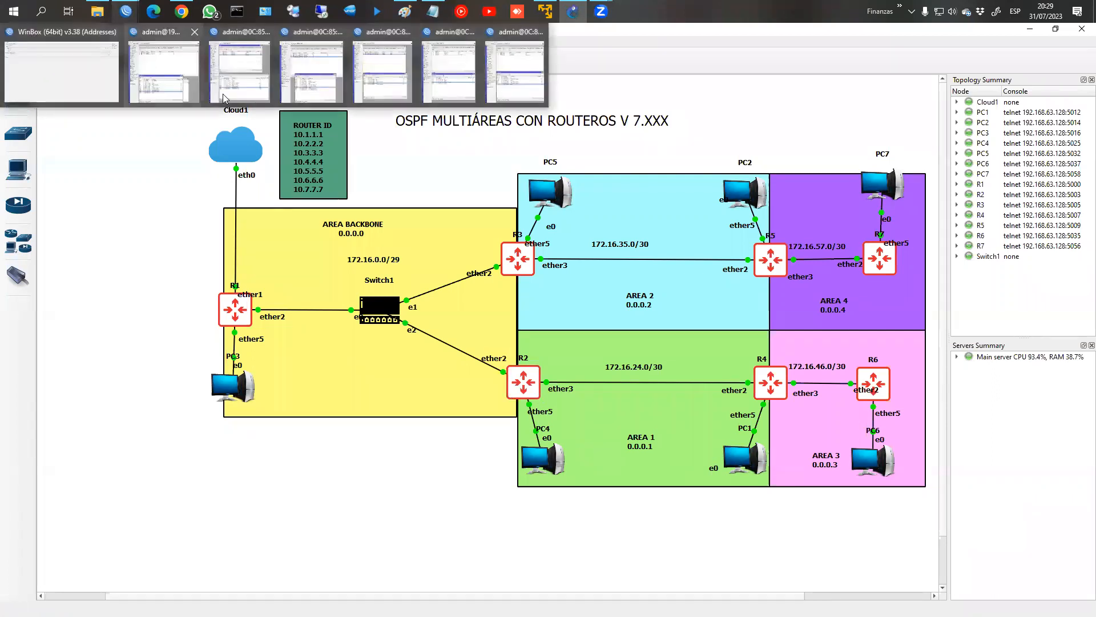
Step: Bring up the R2 and R4 sessions and start an R2 OSPF interface template in area backbone with network type virtual link
{"action": "mouse_move", "coordinate": [126, 11]}
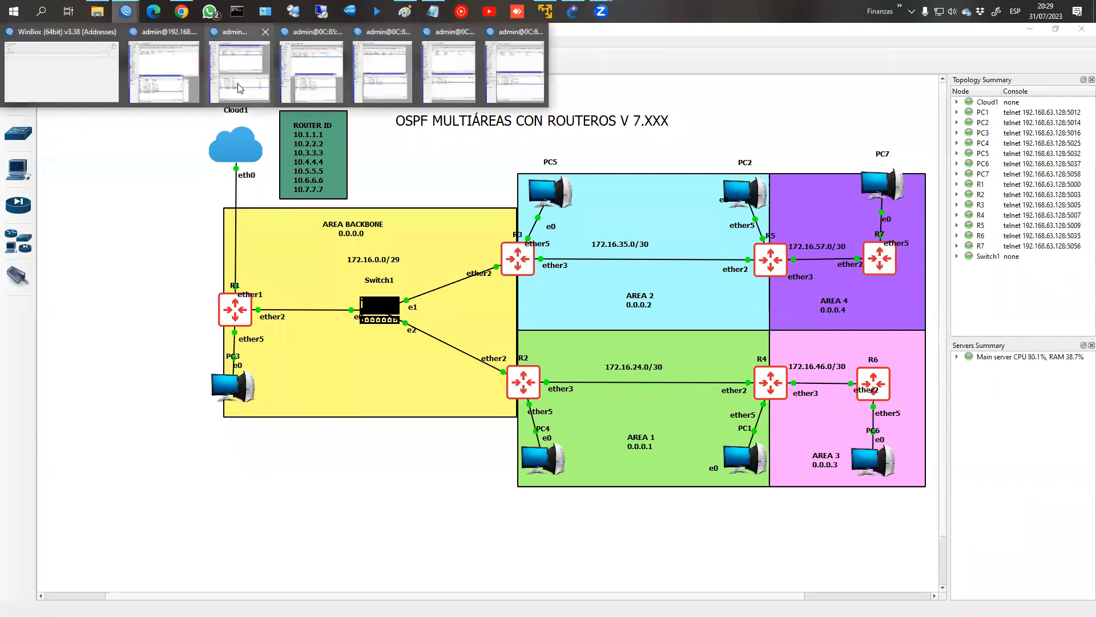
{"action": "left_click", "coordinate": [238, 85]}
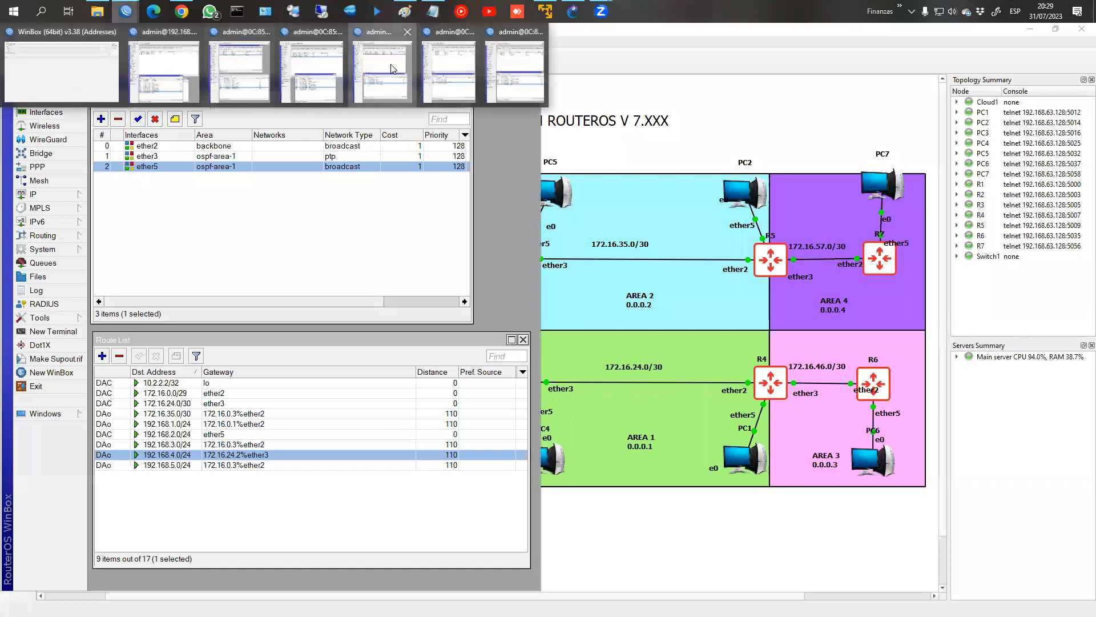
{"action": "left_click", "coordinate": [394, 69]}
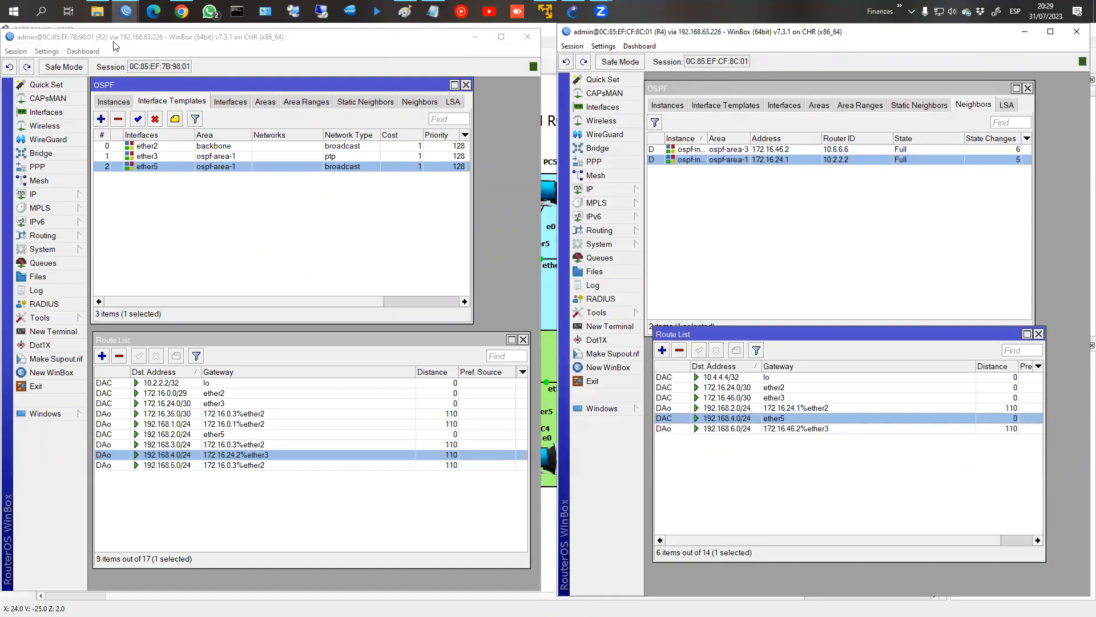
{"action": "left_click", "coordinate": [101, 119]}
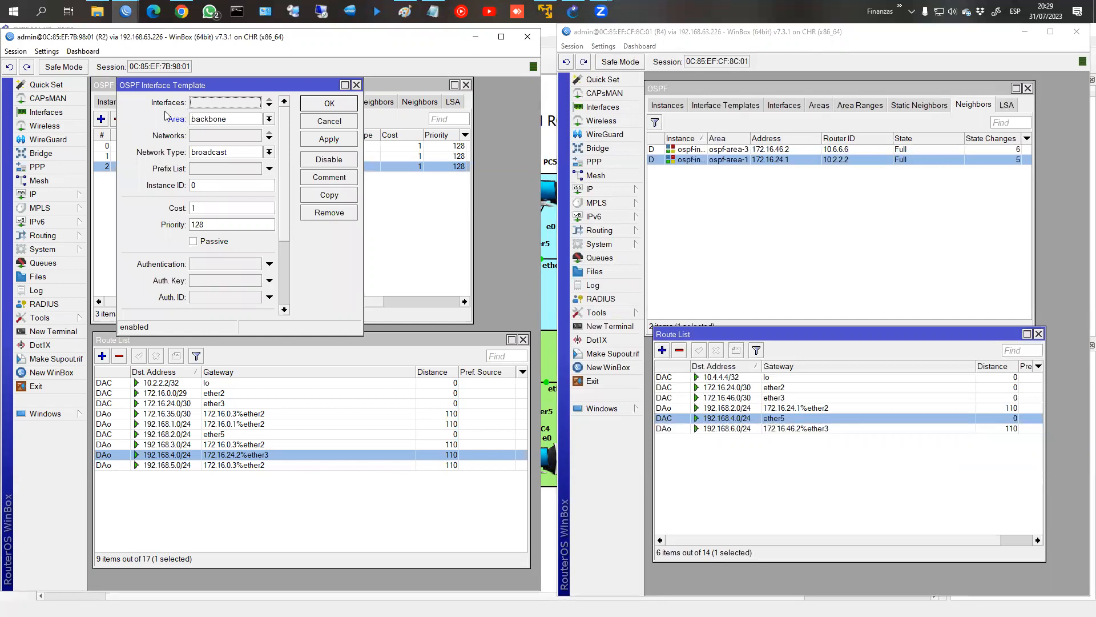
{"action": "left_click", "coordinate": [217, 122]}
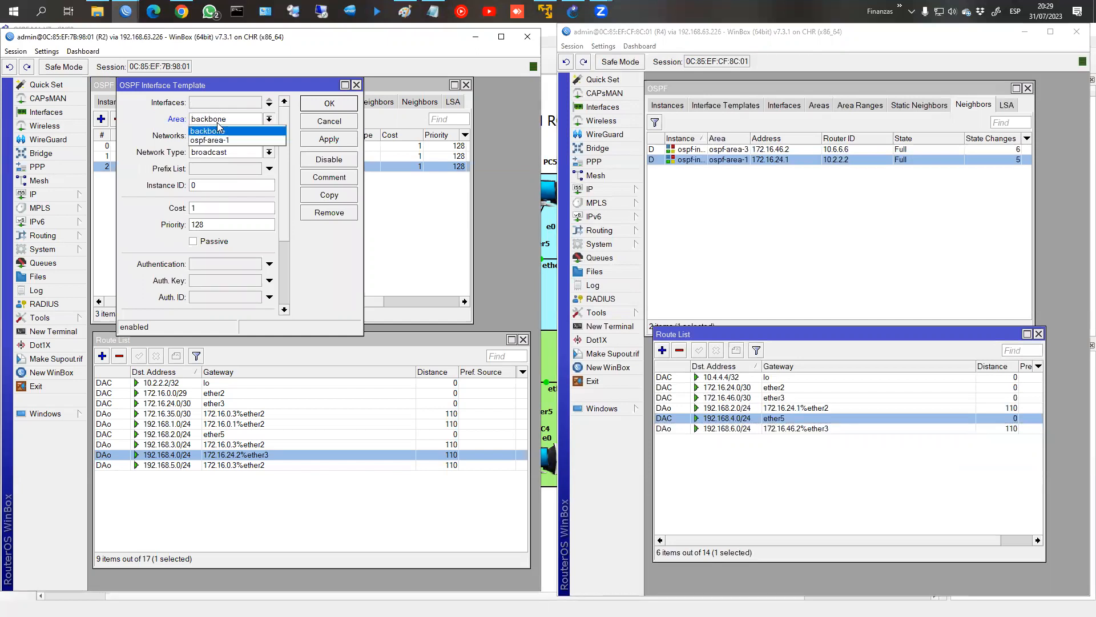
{"action": "left_click", "coordinate": [206, 132]}
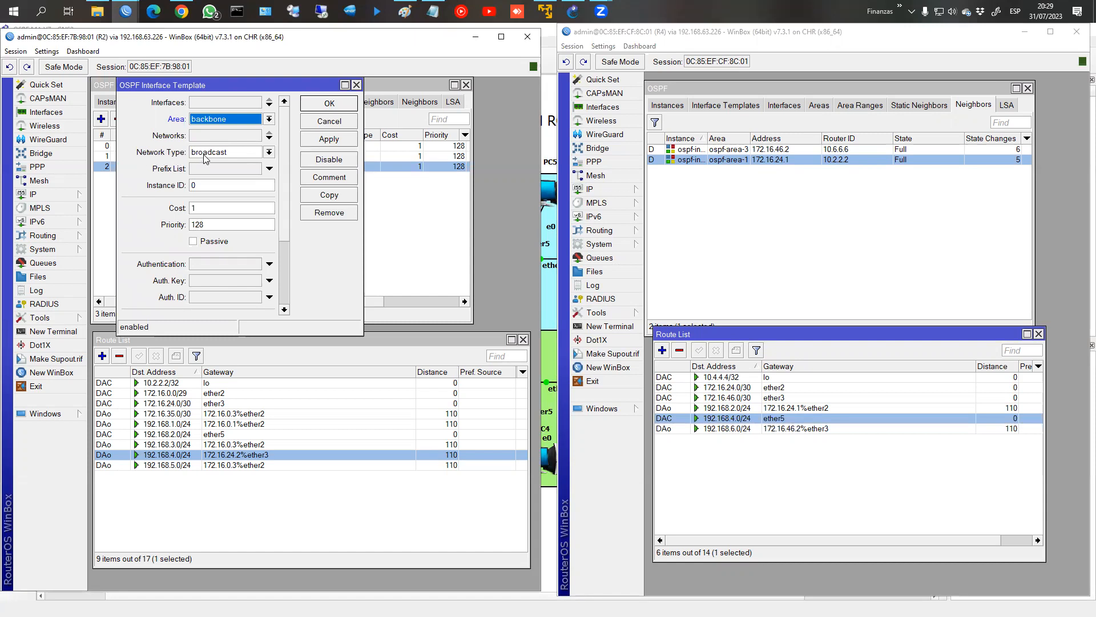
{"action": "left_click", "coordinate": [205, 159]}
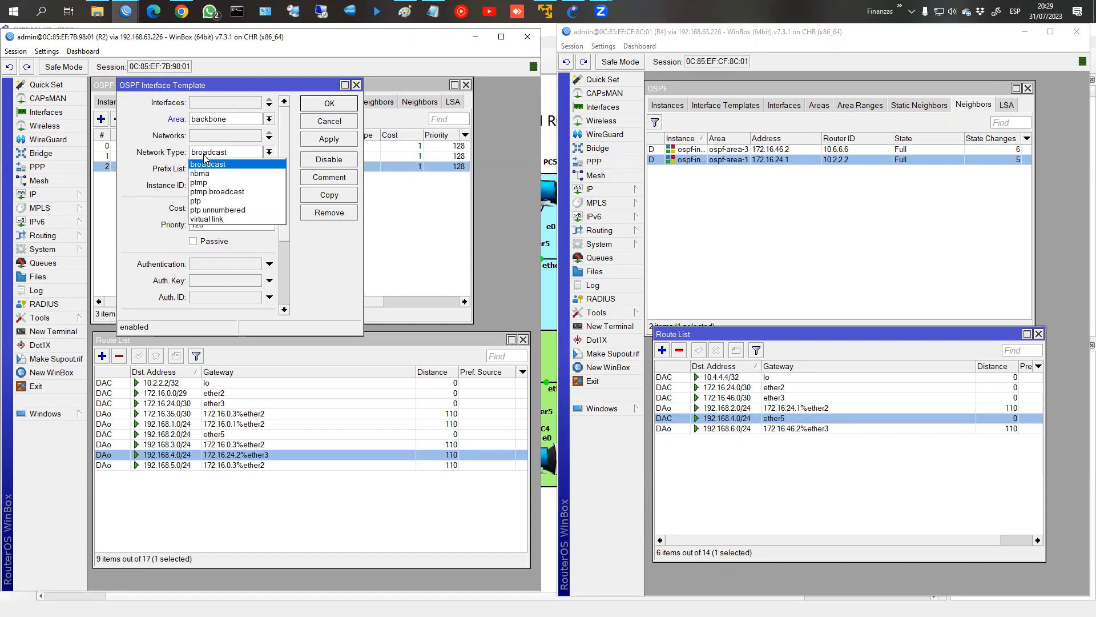
{"action": "left_click", "coordinate": [196, 220]}
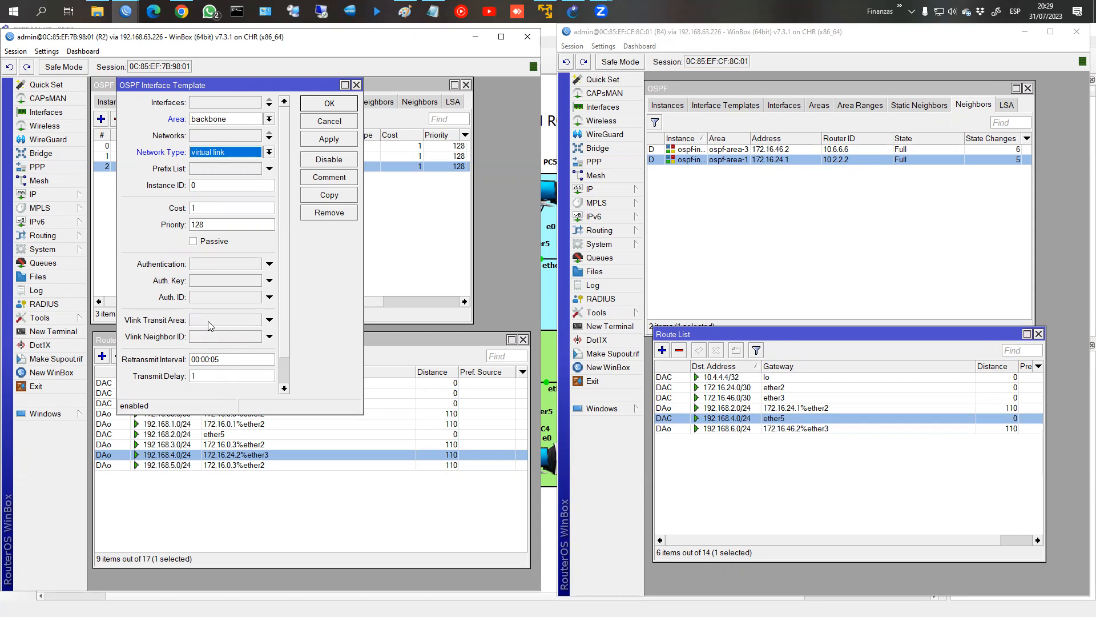
Step: Set the R2 virtual link's neighbor ID to 10.4.4.4 and transit area to ospf-area-1, and apply the template
{"action": "left_click", "coordinate": [1025, 31]}
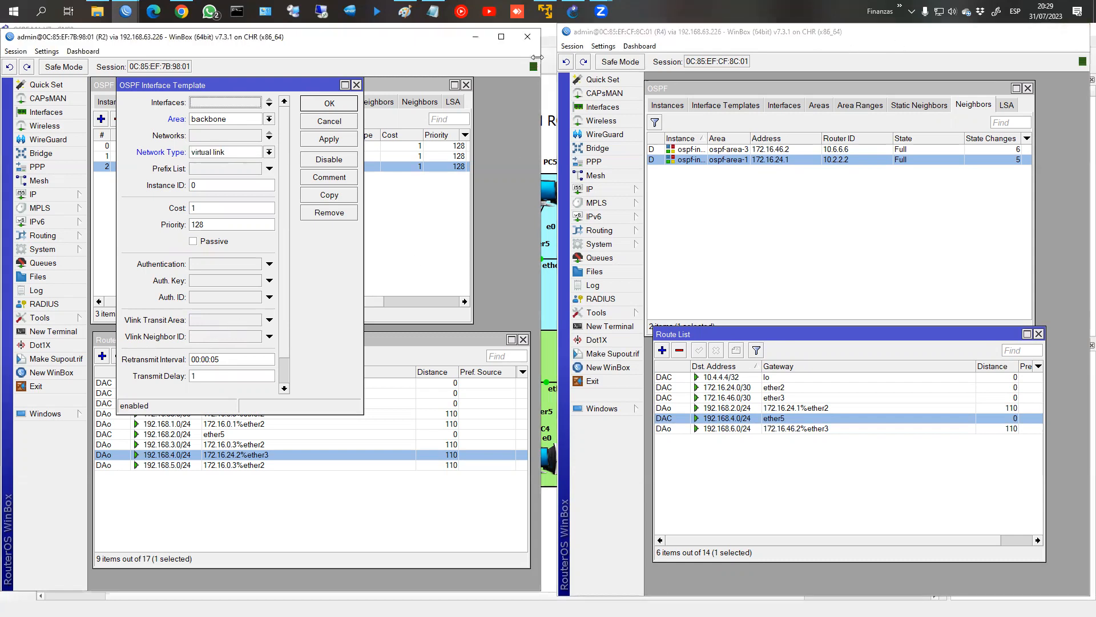
{"action": "left_click_drag", "start_coordinate": [421, 43], "coordinate": [355, 42]}
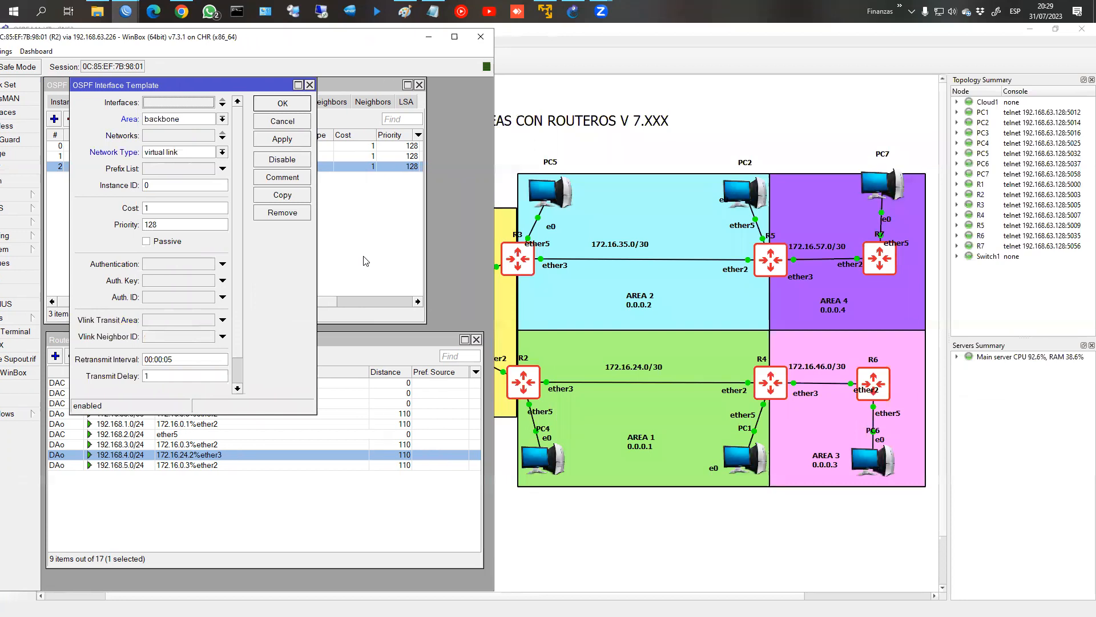
{"action": "left_click", "coordinate": [170, 336]}
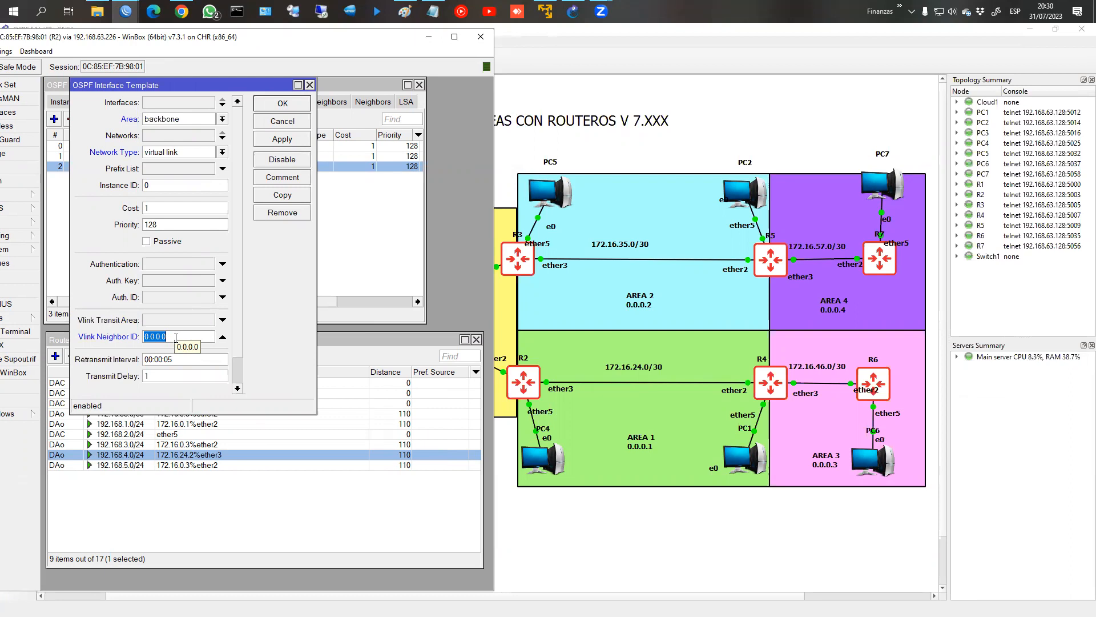
{"action": "type", "text": "1"}
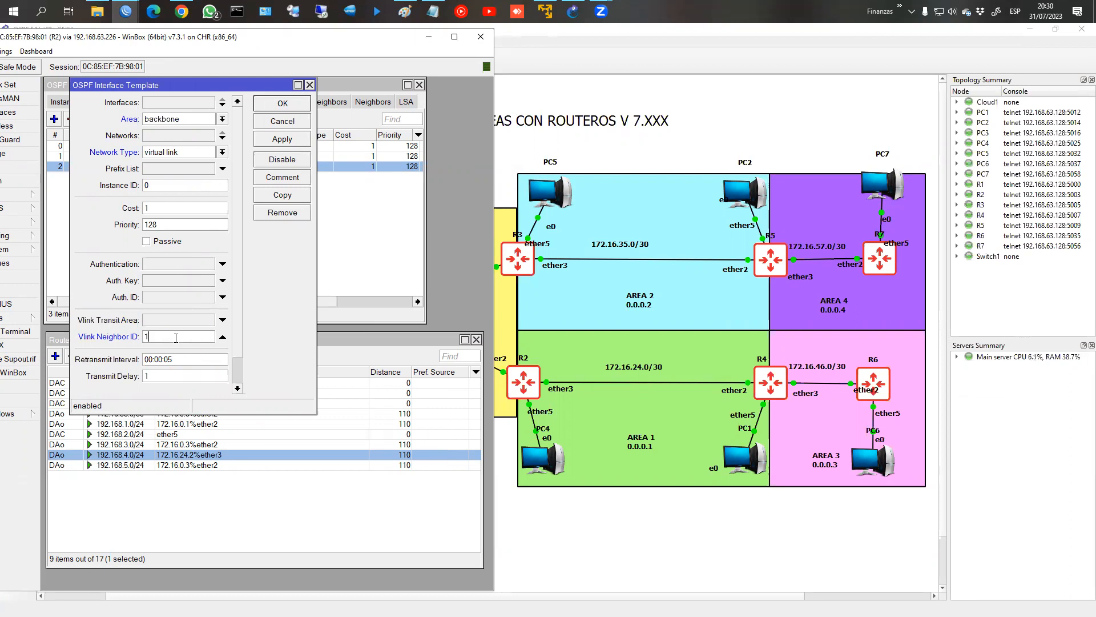
{"action": "type", "text": "0.4.4.4."}
{"action": "left_click", "coordinate": [221, 320]}
{"action": "left_click", "coordinate": [211, 320]}
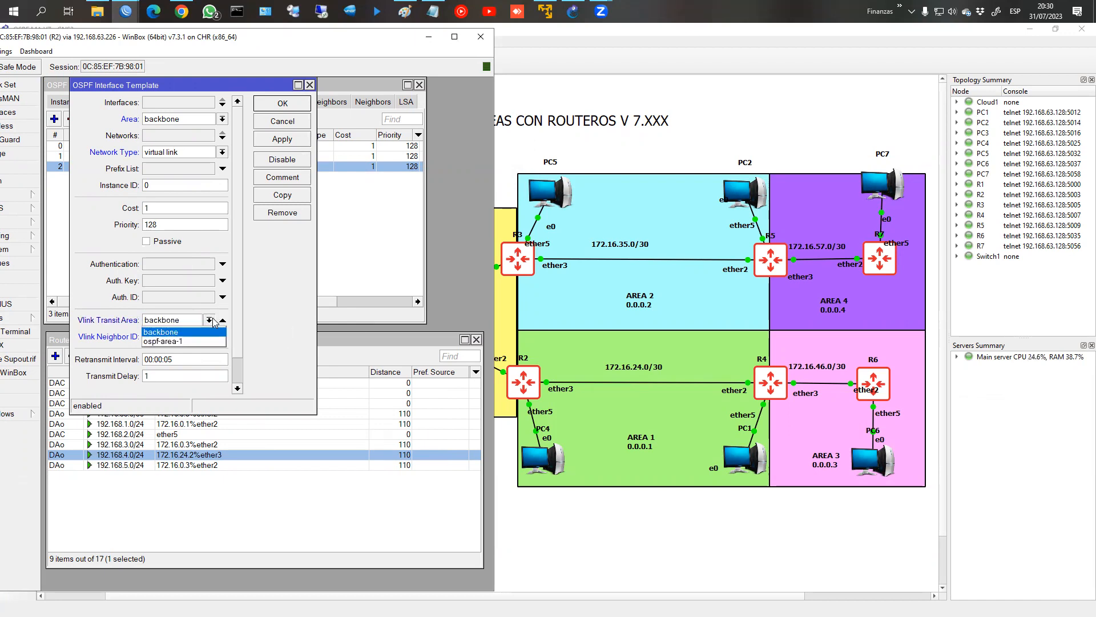
{"action": "left_click", "coordinate": [206, 340]}
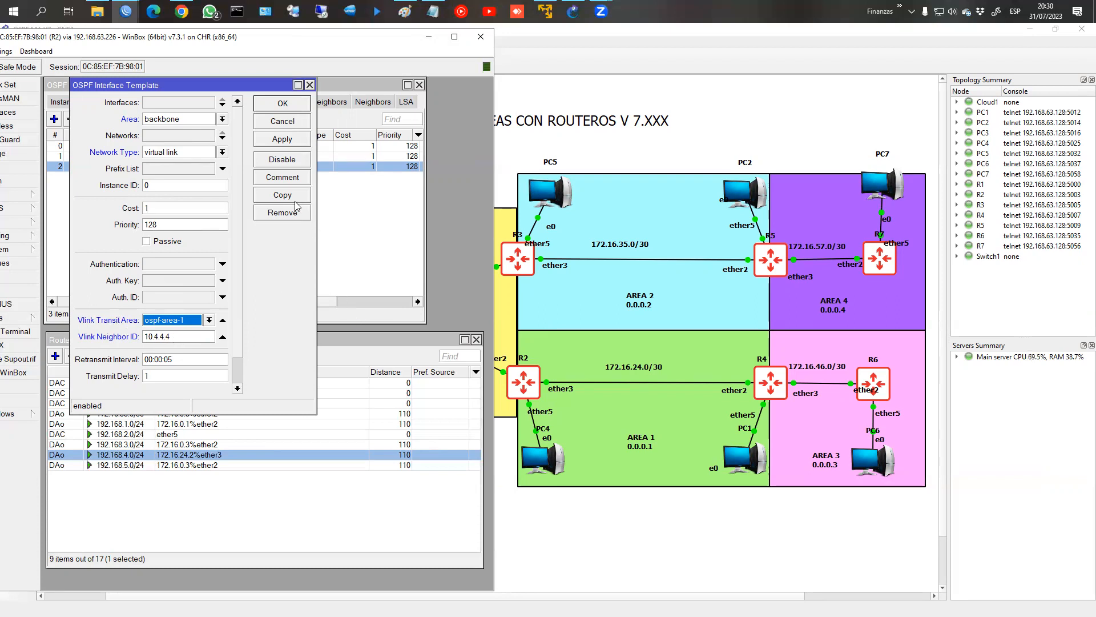
{"action": "left_click", "coordinate": [275, 140]}
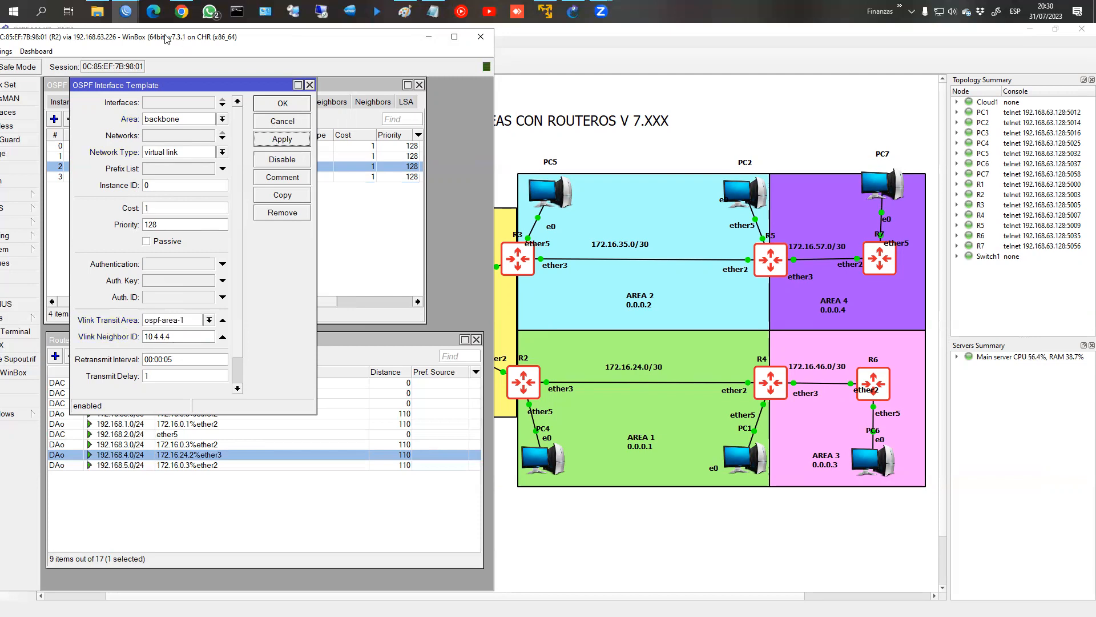
{"action": "mouse_move", "coordinate": [137, 17]}
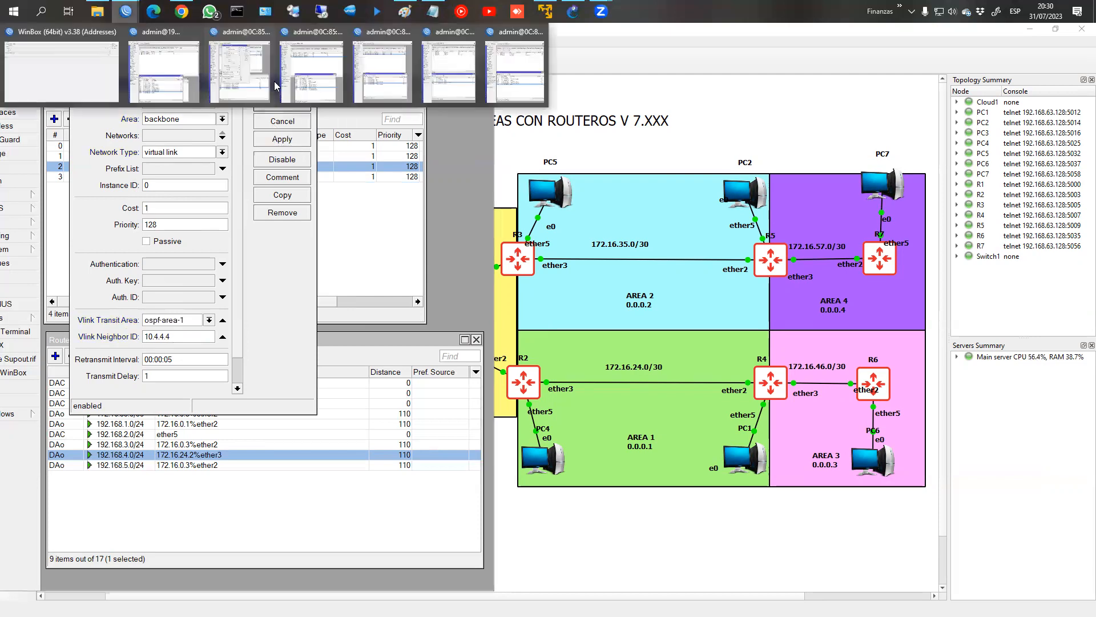
{"action": "left_click", "coordinate": [394, 83]}
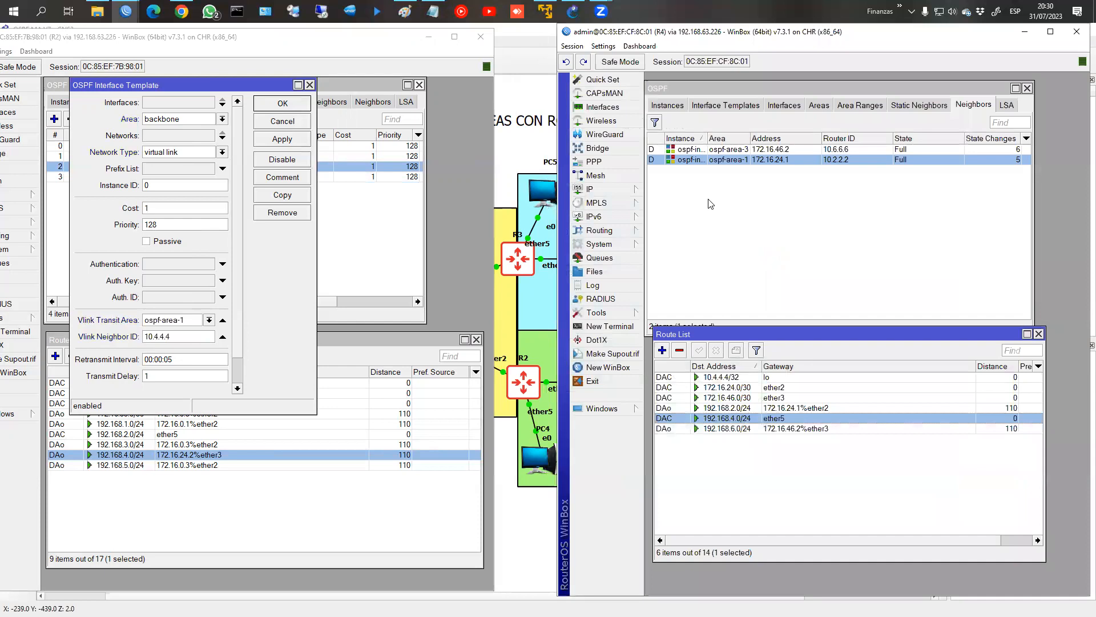
{"action": "left_click", "coordinate": [708, 106]}
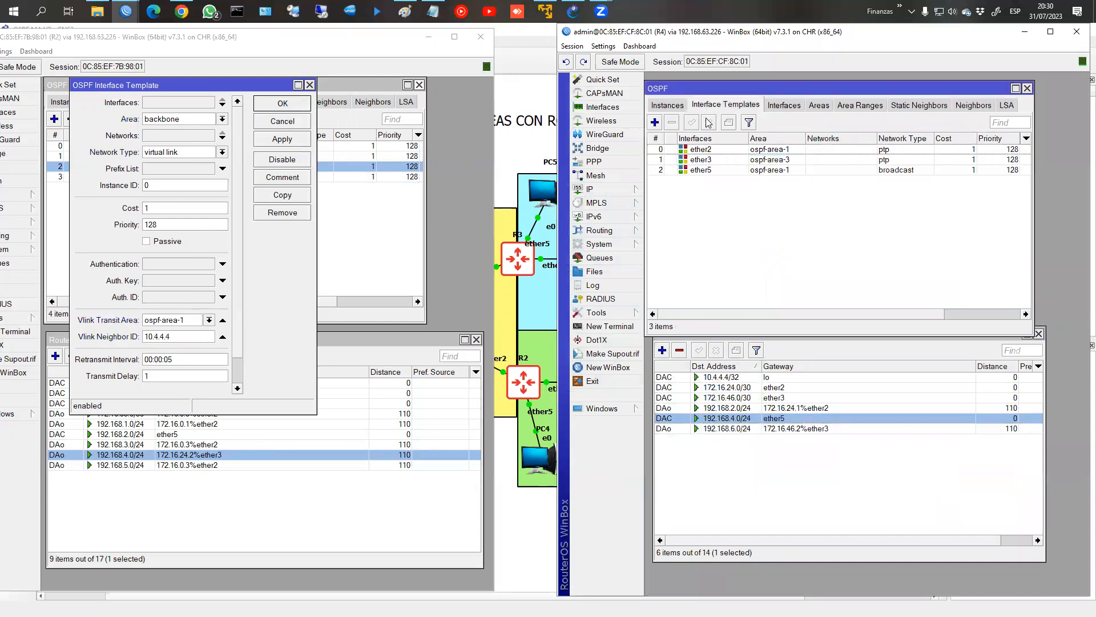
{"action": "left_click", "coordinate": [656, 123]}
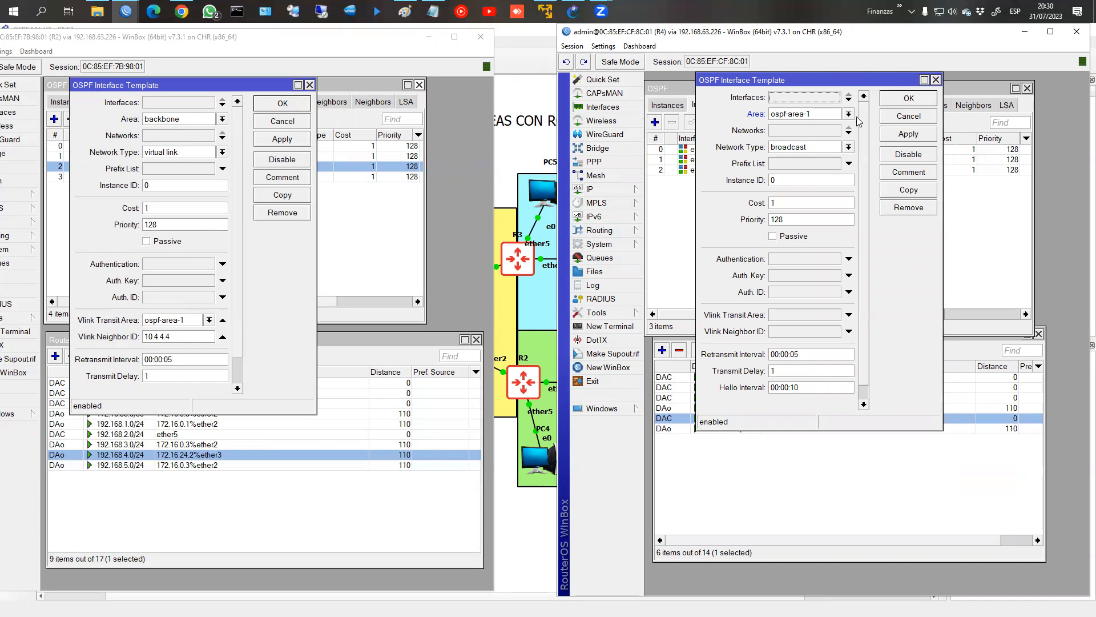
{"action": "left_click", "coordinate": [836, 114]}
{"action": "left_click", "coordinate": [836, 115]}
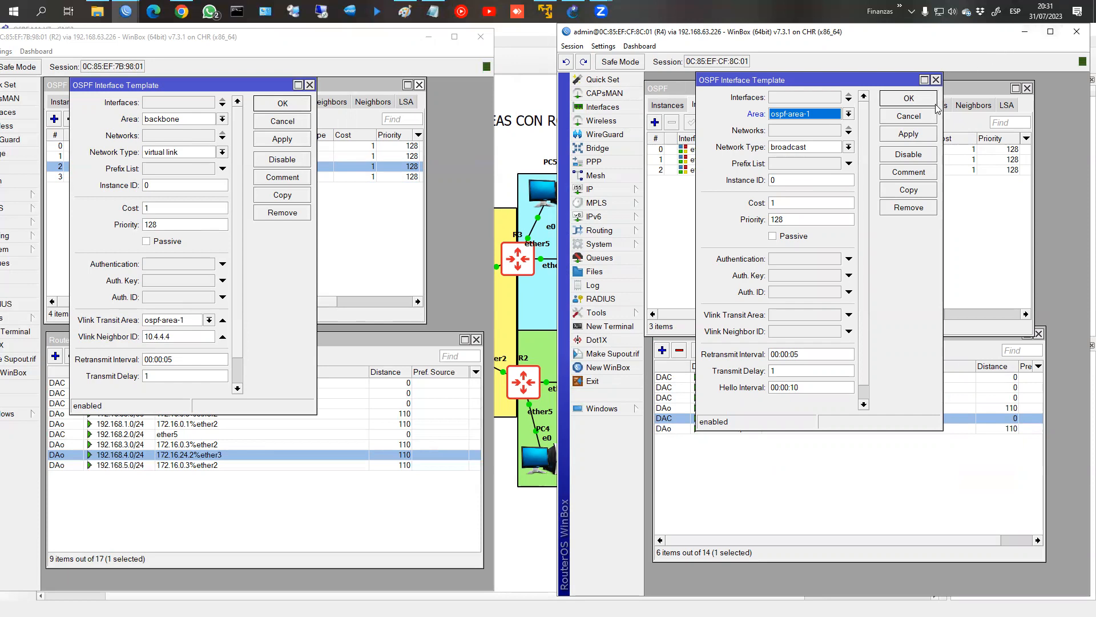
{"action": "left_click", "coordinate": [507, 186]}
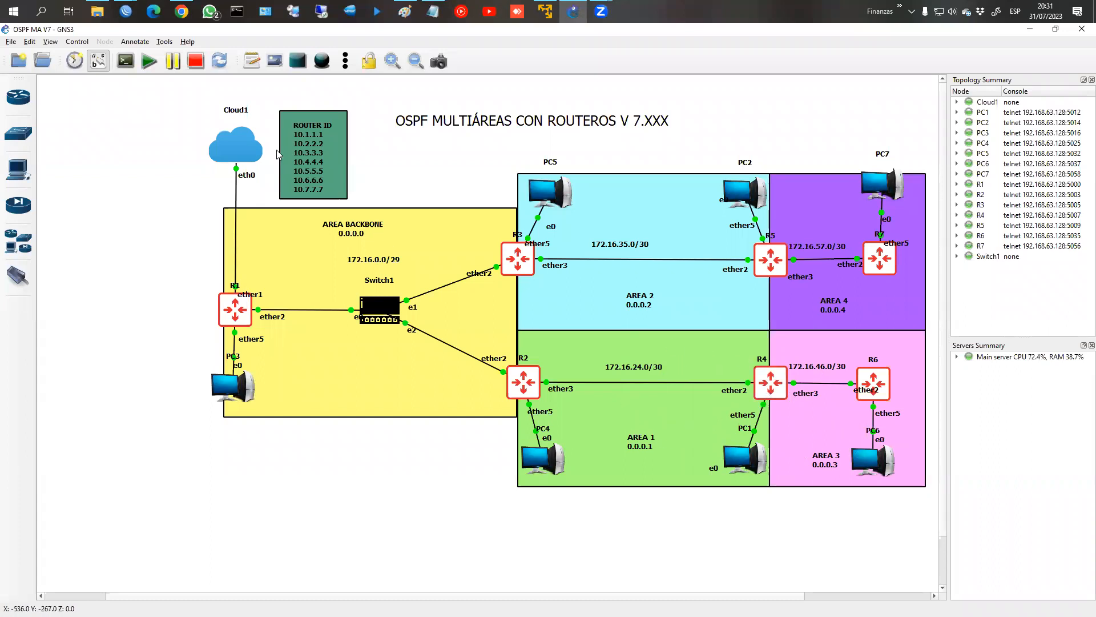
{"action": "mouse_move", "coordinate": [125, 12]}
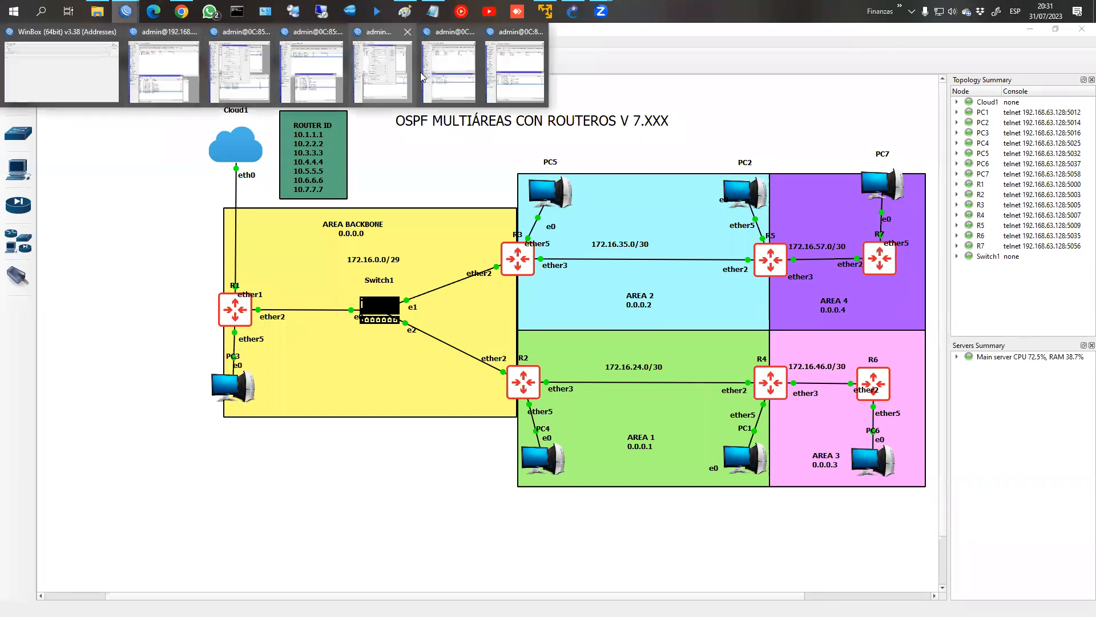
{"action": "left_click", "coordinate": [388, 75]}
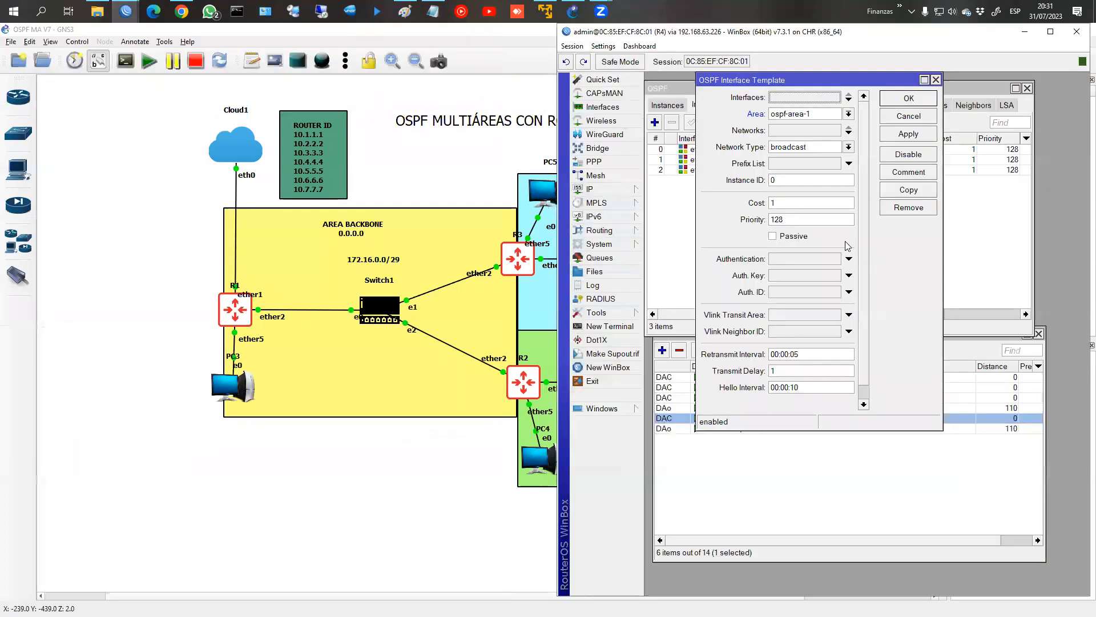
{"action": "left_click", "coordinate": [908, 117]}
Step: Add an OSPF area named backbone with area ID 0.0.0.0 to ospf-instance-1 on R4
{"action": "left_click", "coordinate": [819, 108]}
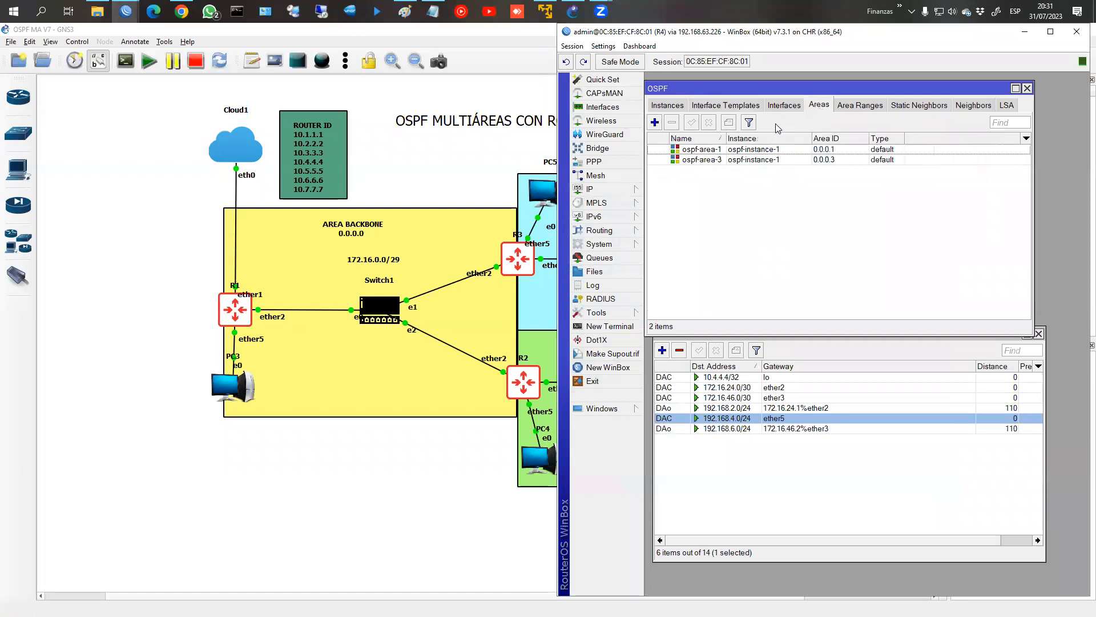
{"action": "left_click", "coordinate": [655, 123]}
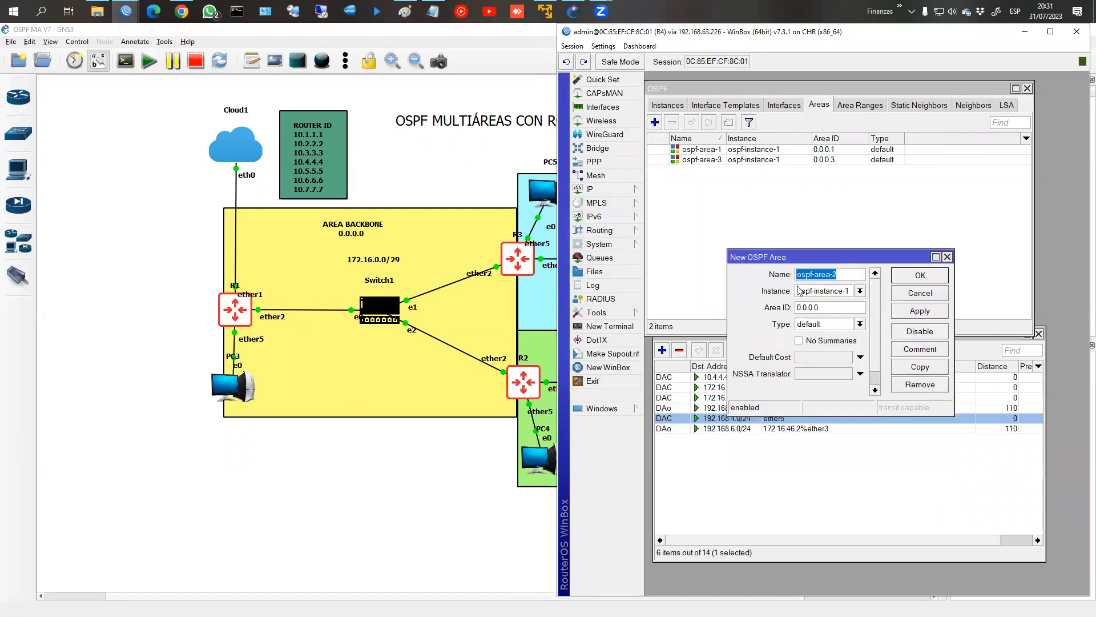
{"action": "type", "text": "backbone"}
{"action": "left_click", "coordinate": [920, 274]}
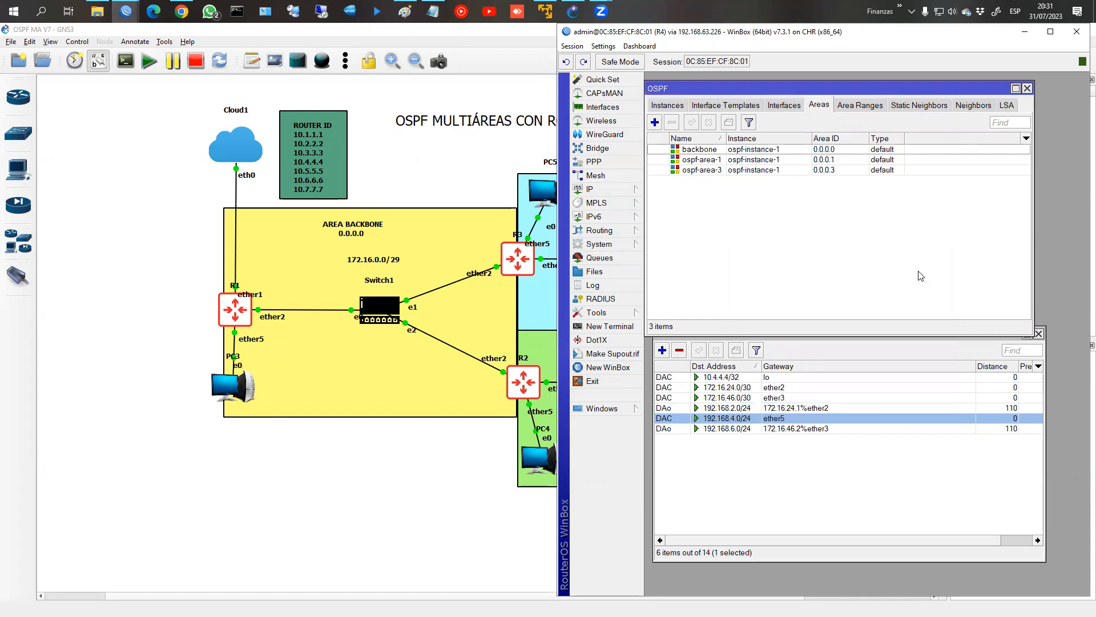
Step: Start a new OSPF interface template on R4 in area backbone with network type virtual link
{"action": "left_click", "coordinate": [722, 108]}
{"action": "left_click", "coordinate": [655, 122]}
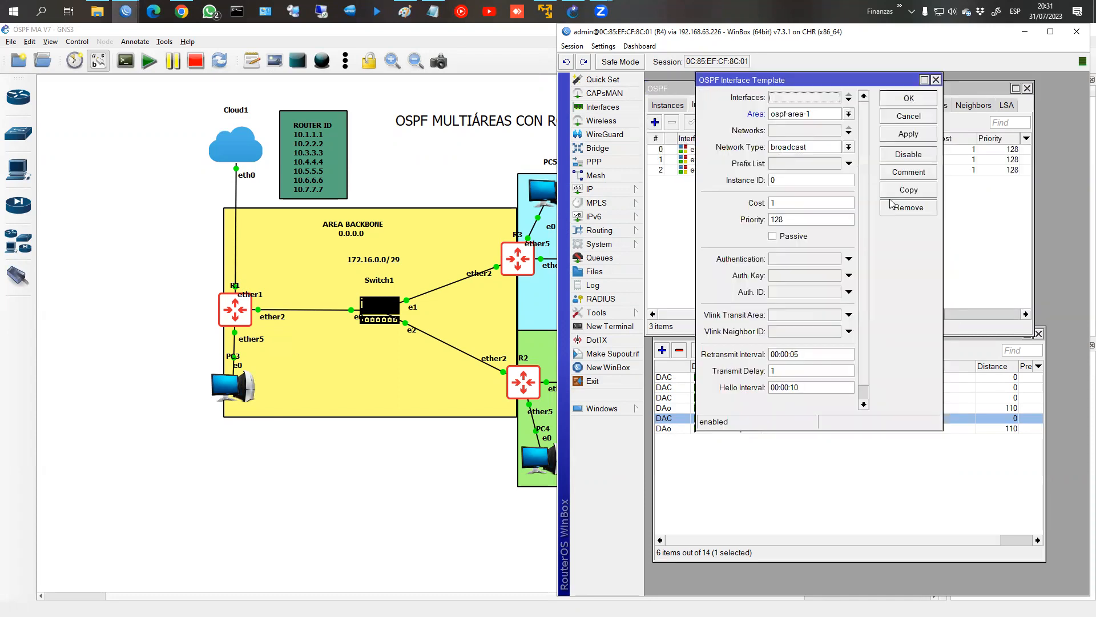
{"action": "left_click", "coordinate": [804, 118]}
{"action": "left_click", "coordinate": [800, 134]}
{"action": "left_click", "coordinate": [801, 149]}
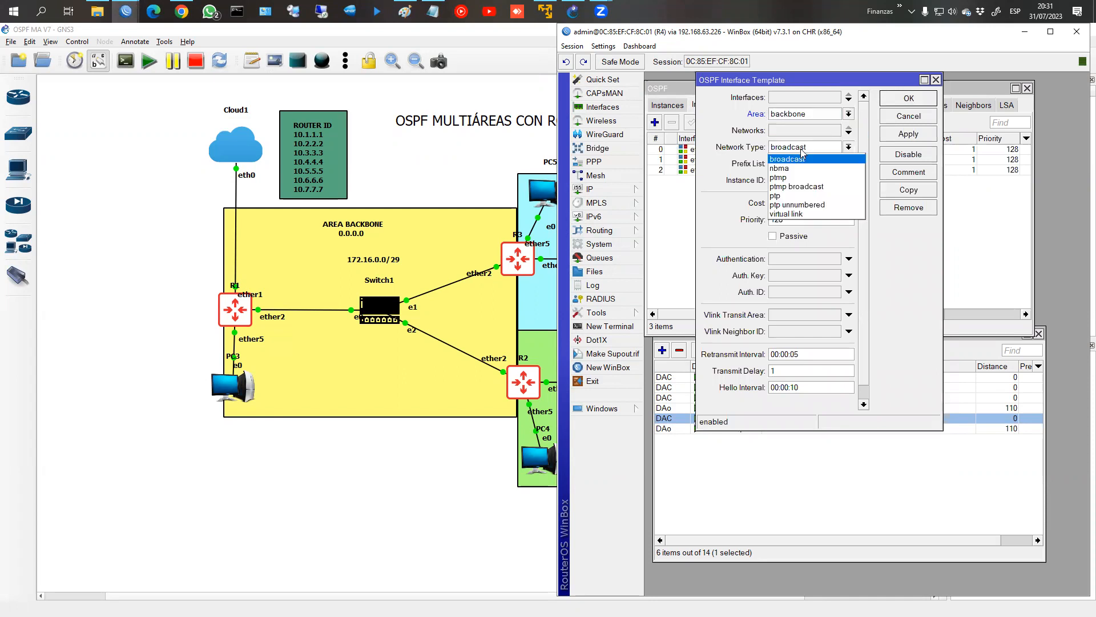
{"action": "left_click", "coordinate": [788, 214]}
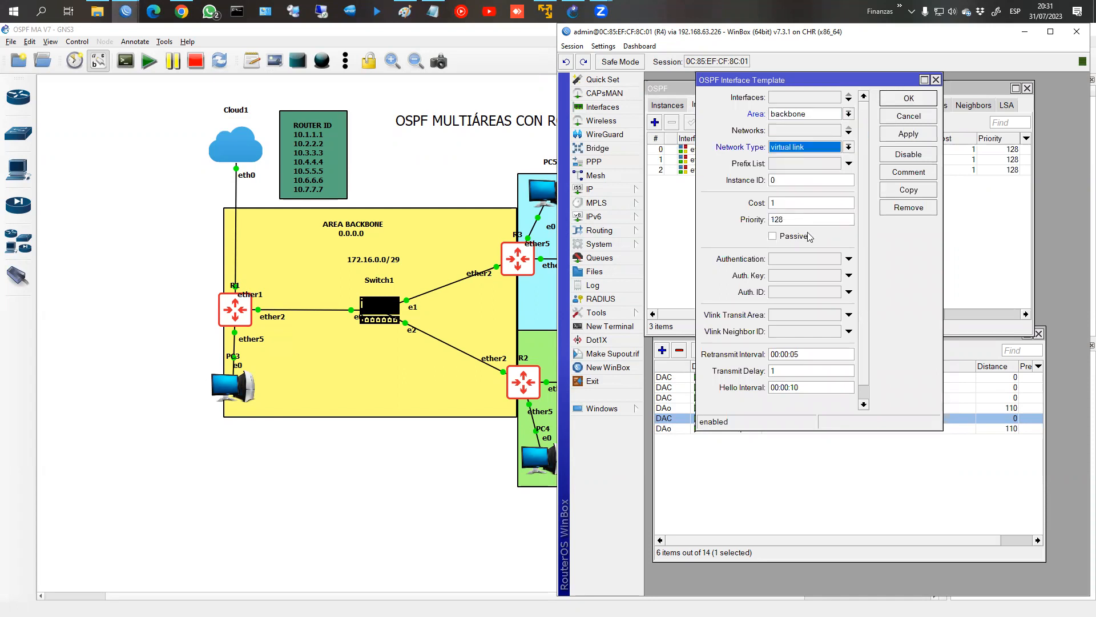
Step: Set the R4 virtual link's transit area to ospf-area-1 and neighbor ID to 10.2.2.2, and save the template
{"action": "left_click", "coordinate": [777, 316]}
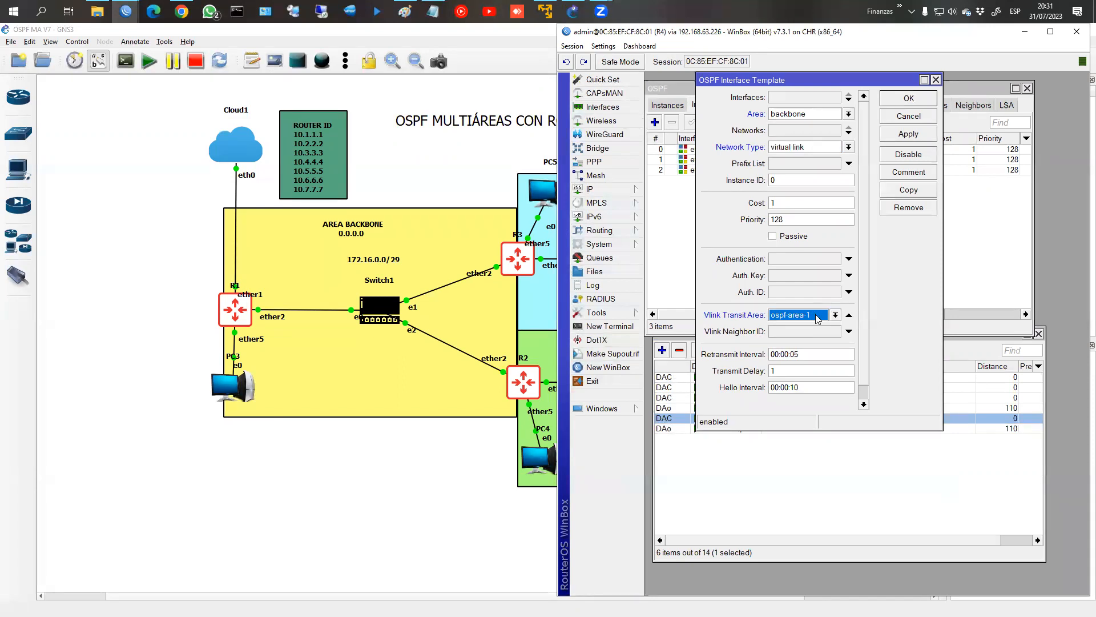
{"action": "left_click", "coordinate": [815, 332]}
{"action": "type", "text": "10.2.2.2"}
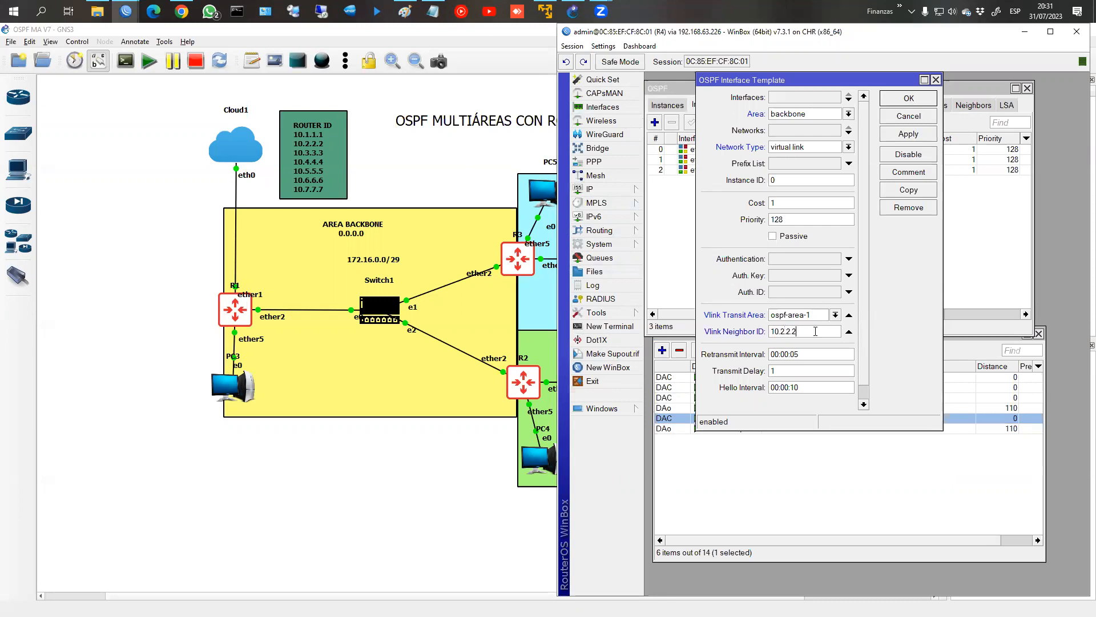
{"action": "left_click", "coordinate": [902, 136]}
{"action": "left_click", "coordinate": [908, 101]}
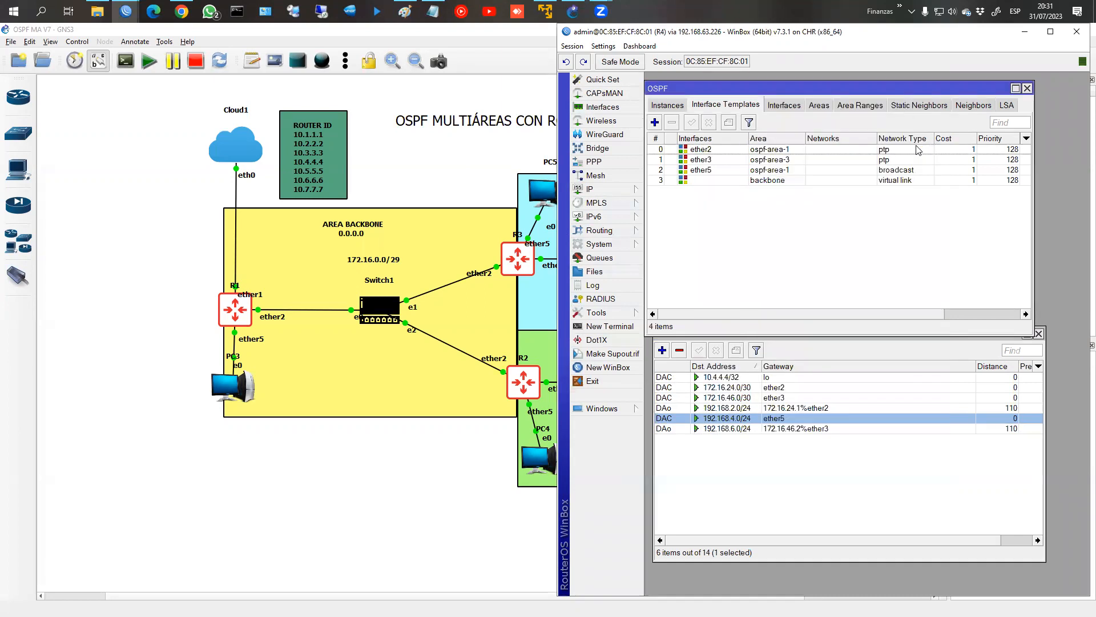
Step: Bring R2's session back beside R4's and accept its open virtual link template
{"action": "left_click", "coordinate": [126, 11]}
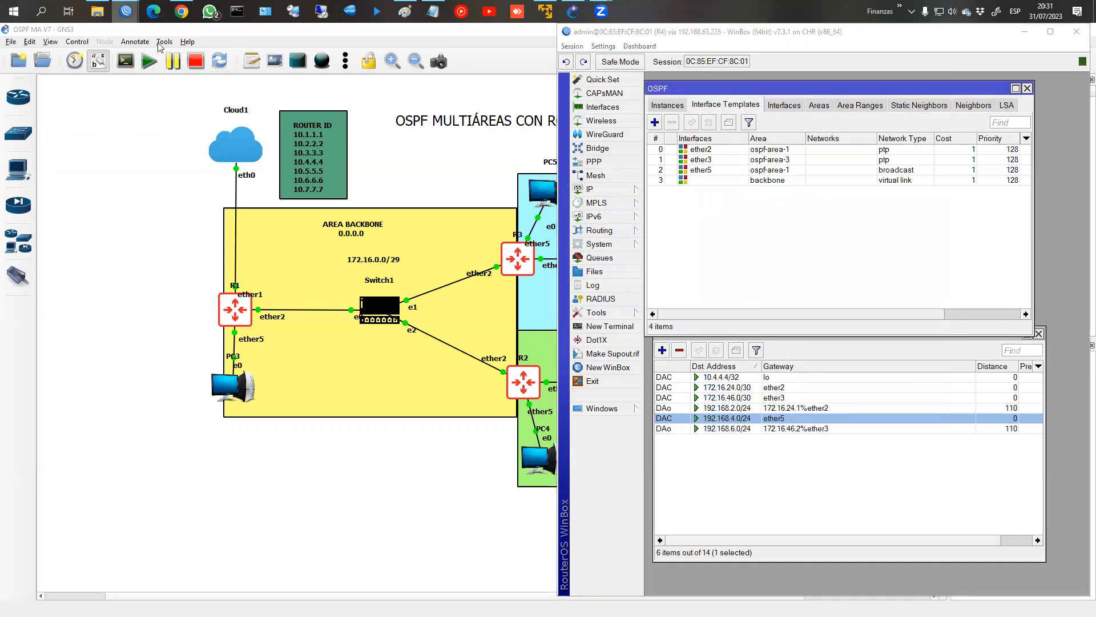
{"action": "left_click", "coordinate": [260, 76]}
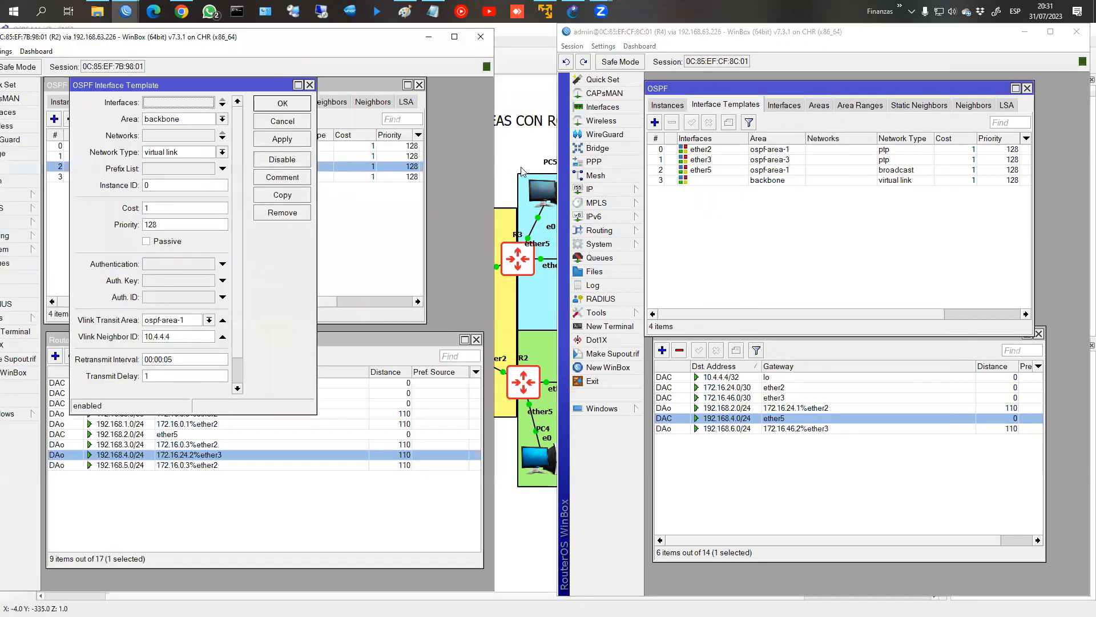
{"action": "left_click", "coordinate": [277, 108]}
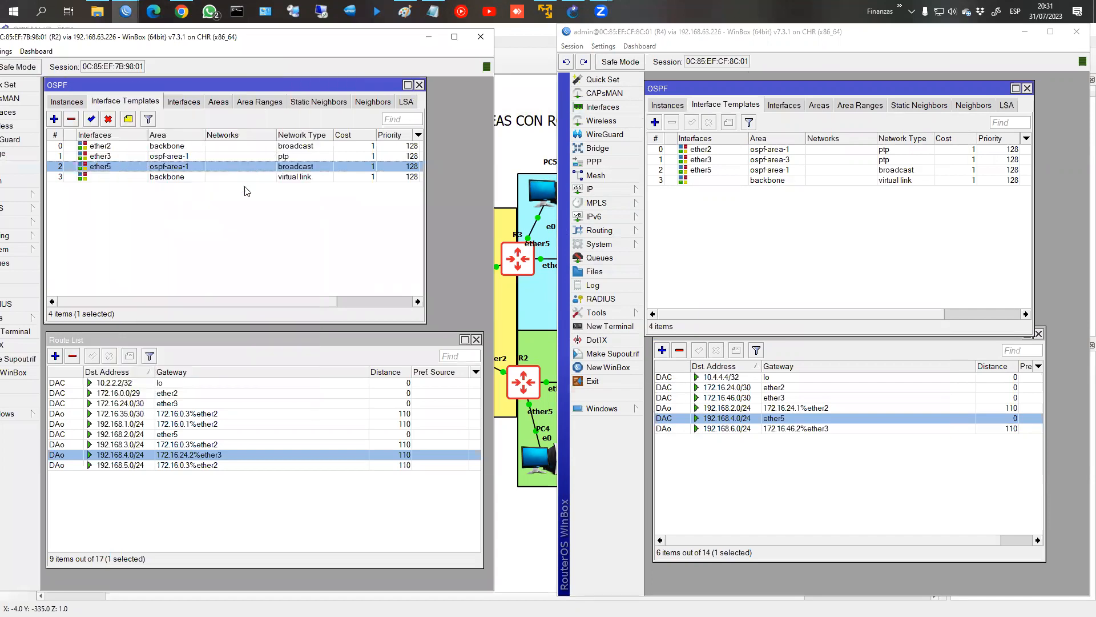
Step: Examine R2's OSPF areas and R6's route list, and compare them with the topology diagram in GNS3
{"action": "left_click", "coordinate": [213, 105]}
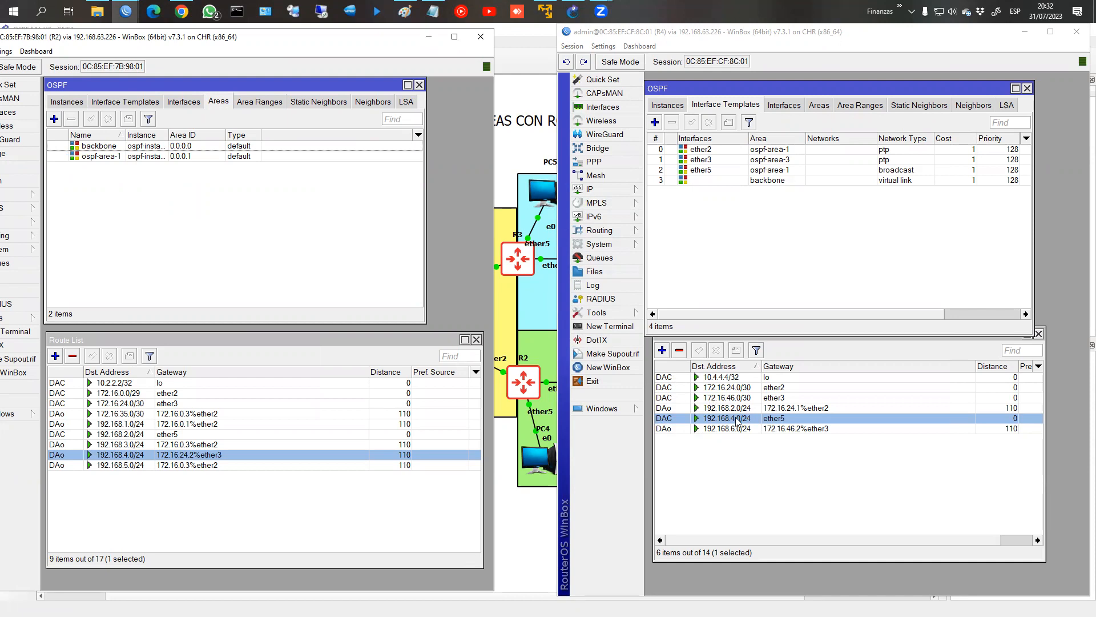
{"action": "left_click", "coordinate": [122, 5]}
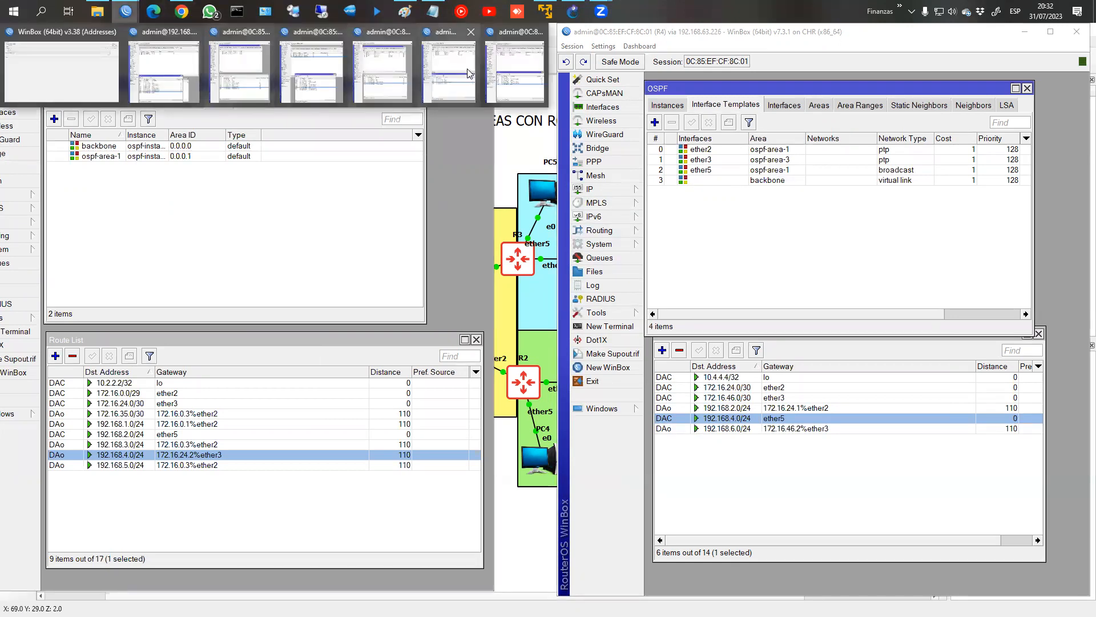
{"action": "left_click", "coordinate": [509, 74]}
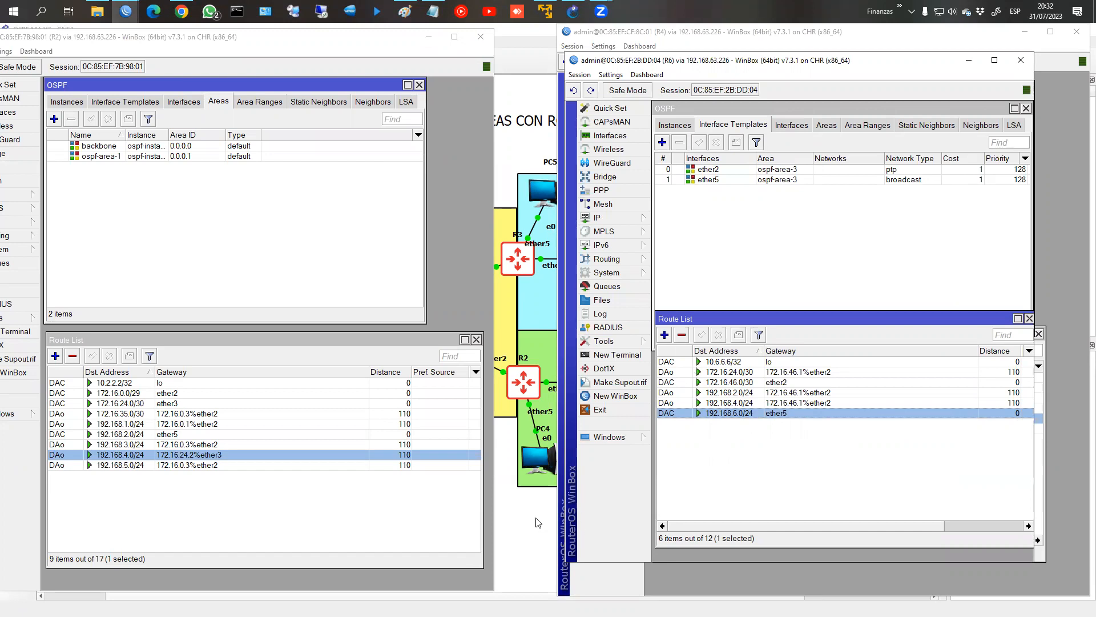
{"action": "key", "text": "alt+Tab"}
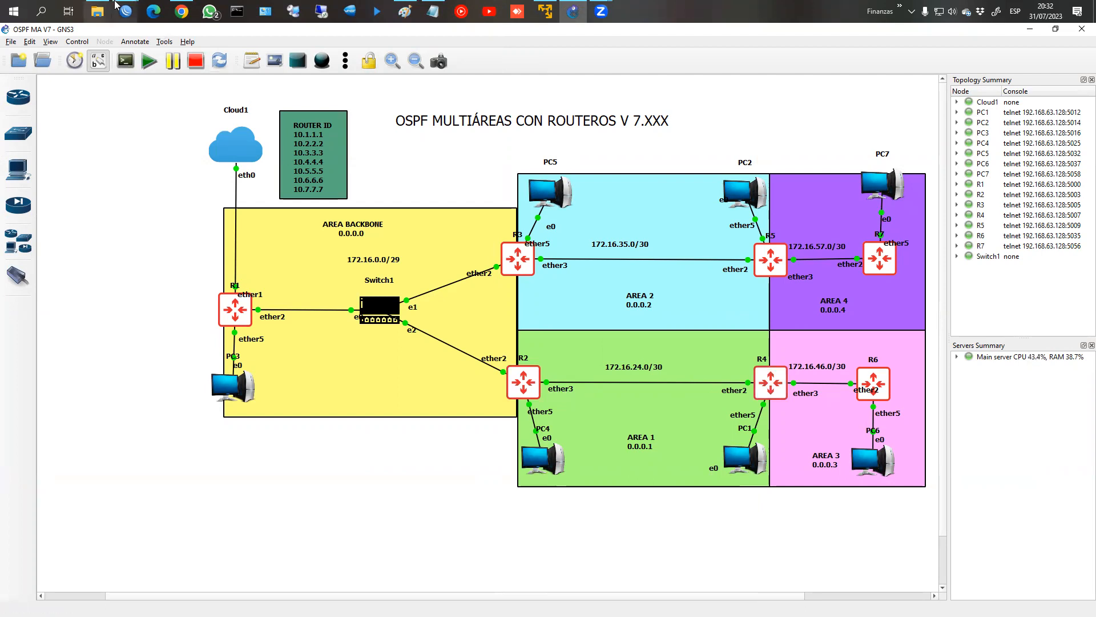
Step: Return to R2's WinBox session and set the ether3 interface template's network type to broadcast
{"action": "mouse_move", "coordinate": [125, 11]}
{"action": "left_click", "coordinate": [247, 77]}
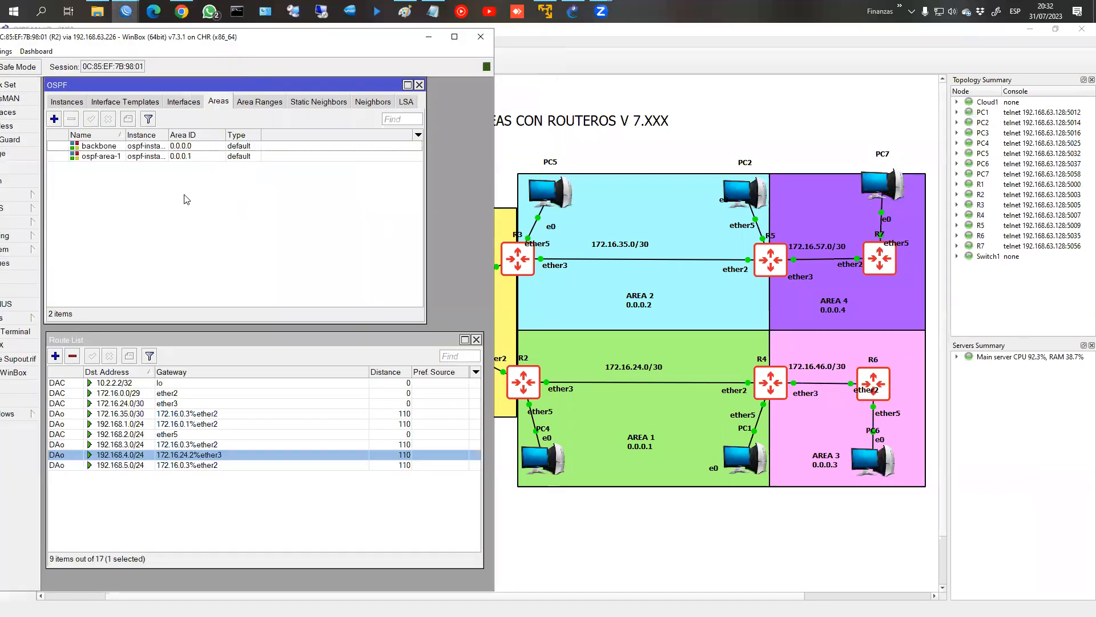
{"action": "left_click", "coordinate": [112, 105]}
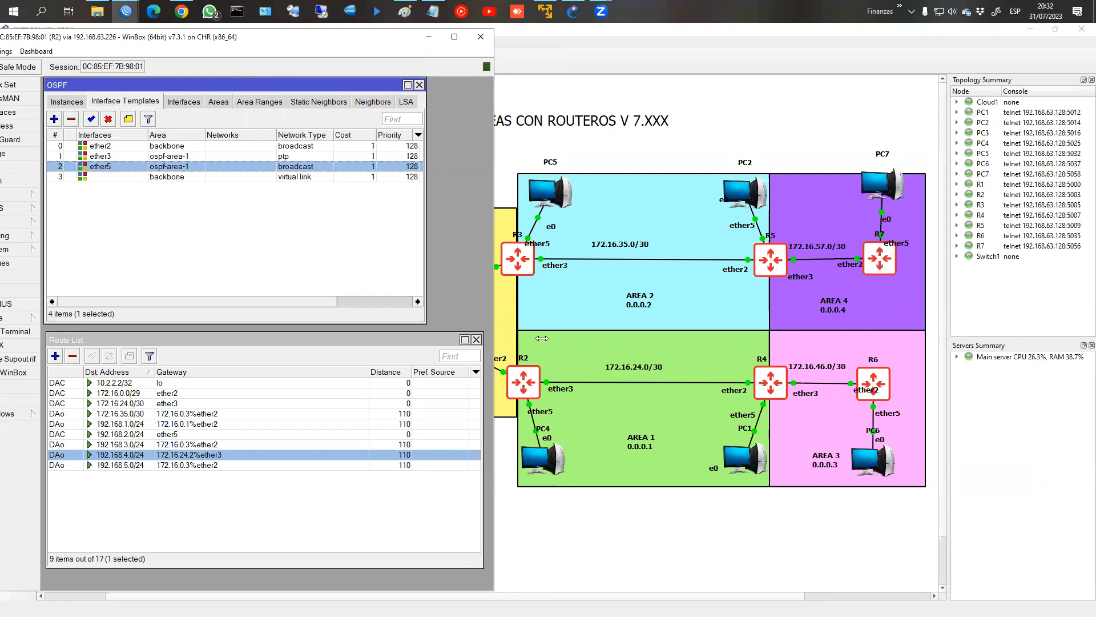
{"action": "left_click", "coordinate": [121, 158]}
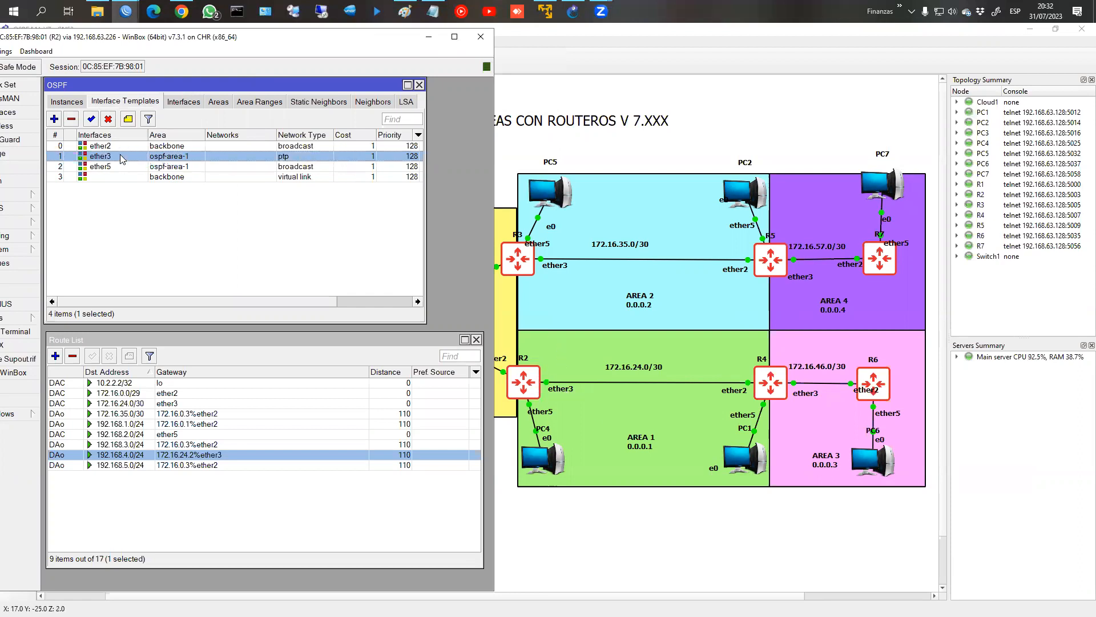
{"action": "double_click", "coordinate": [121, 157]}
{"action": "left_click", "coordinate": [209, 152]}
{"action": "left_click", "coordinate": [230, 167]}
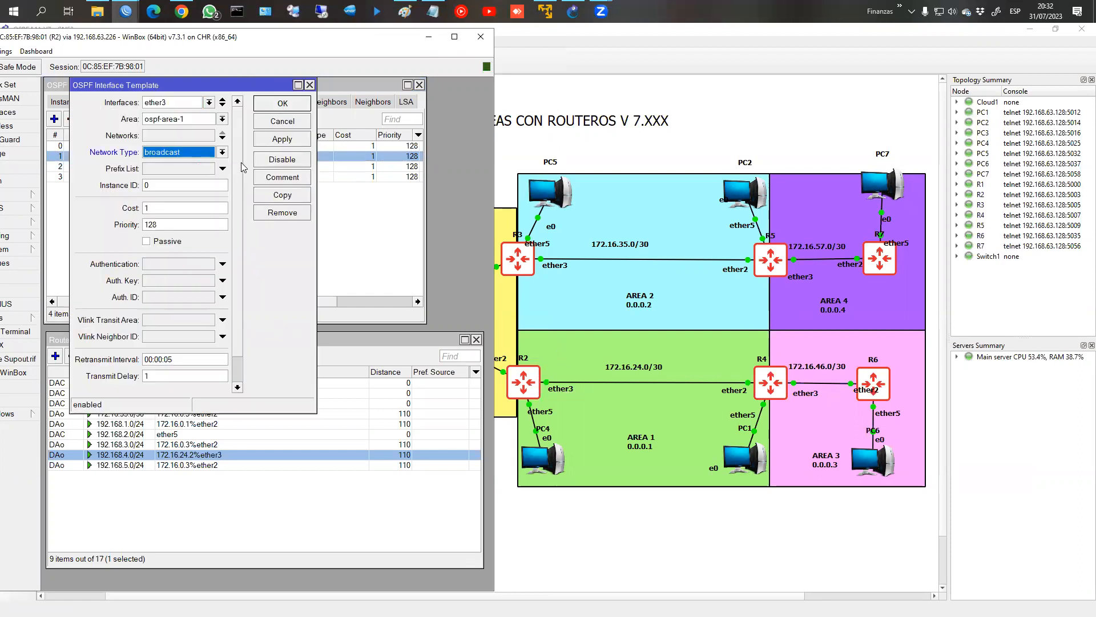
{"action": "left_click", "coordinate": [275, 140]}
{"action": "left_click", "coordinate": [276, 105]}
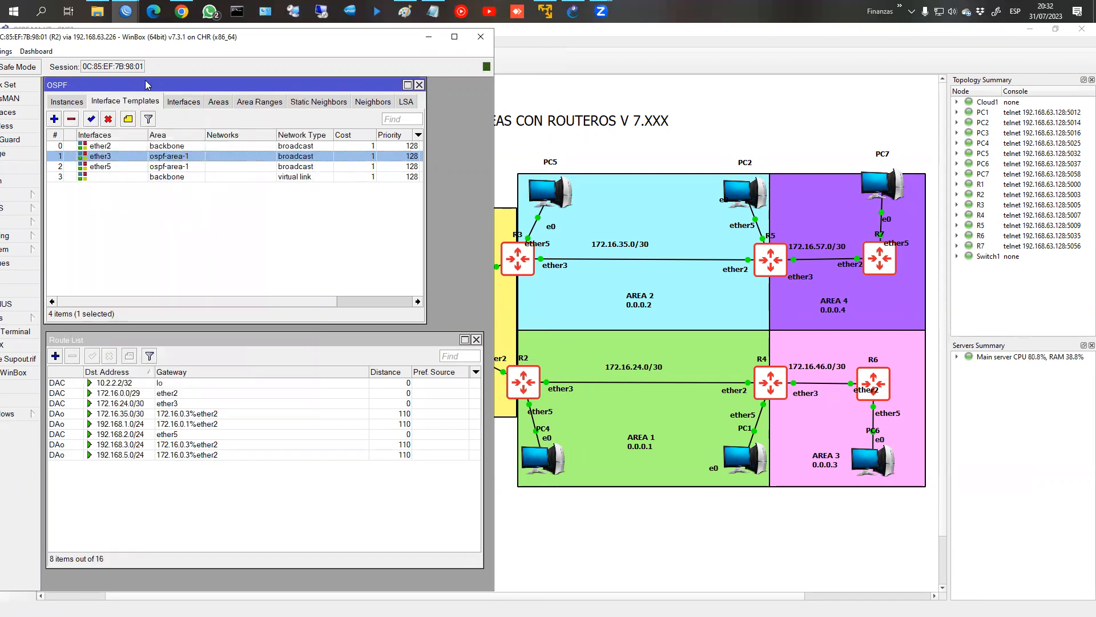
Step: Place R4's session beside R2's and set R4's ether2 interface template to network type broadcast
{"action": "mouse_move", "coordinate": [125, 11]}
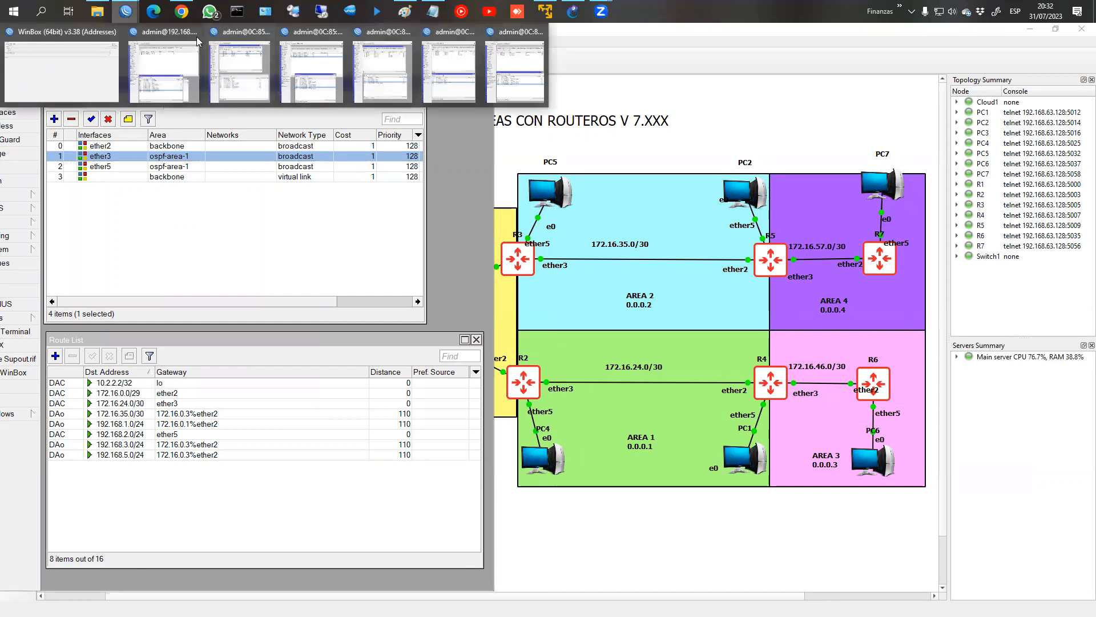
{"action": "left_click", "coordinate": [381, 76]}
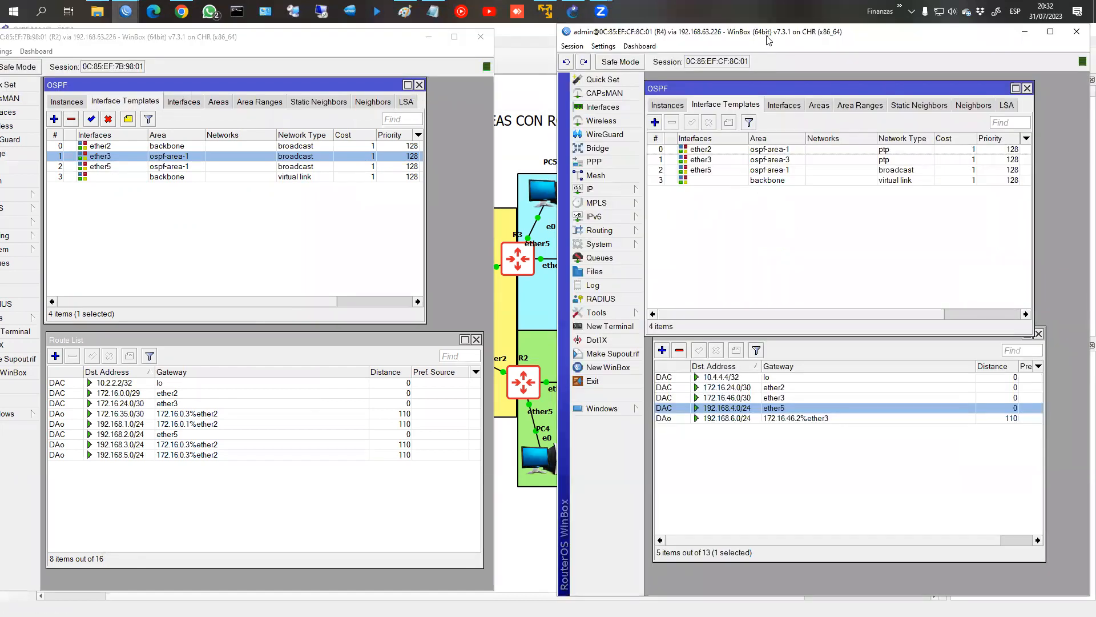
{"action": "left_click_drag", "start_coordinate": [768, 39], "coordinate": [211, 59]}
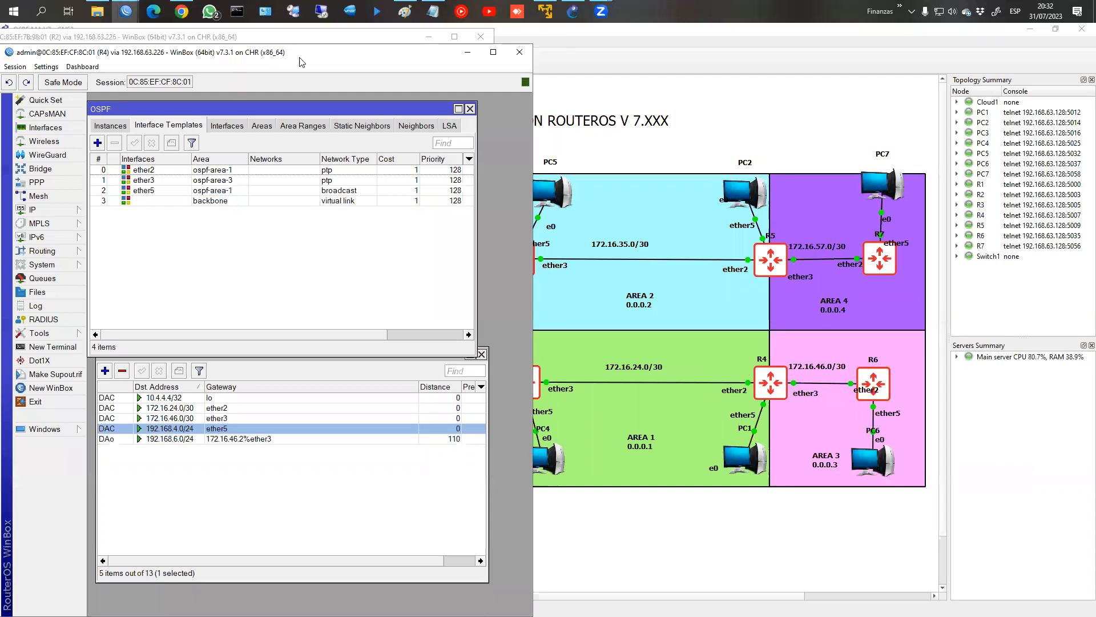
{"action": "left_click_drag", "start_coordinate": [301, 61], "coordinate": [826, 41]}
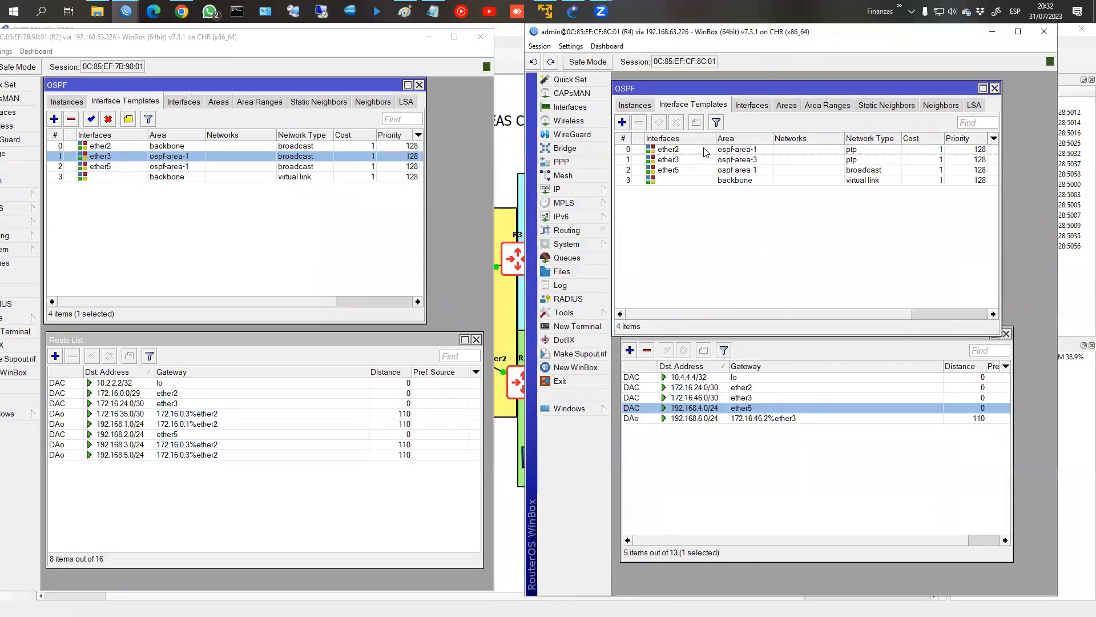
{"action": "double_click", "coordinate": [747, 151]}
{"action": "left_click", "coordinate": [802, 148]}
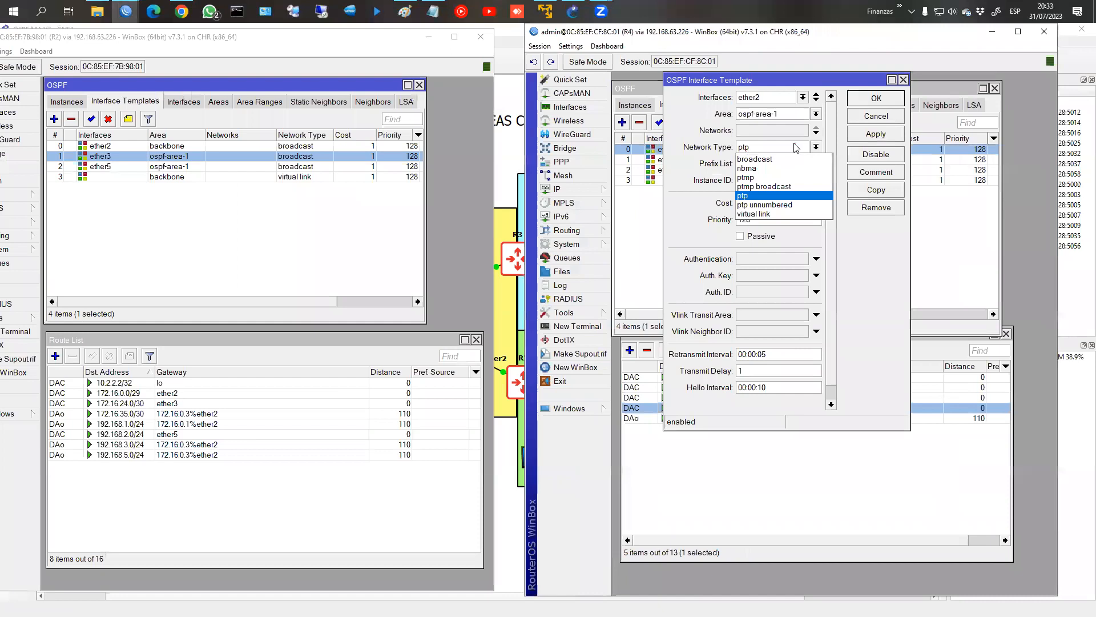
{"action": "left_click", "coordinate": [800, 160]}
{"action": "left_click", "coordinate": [864, 135]}
{"action": "left_click", "coordinate": [874, 102]}
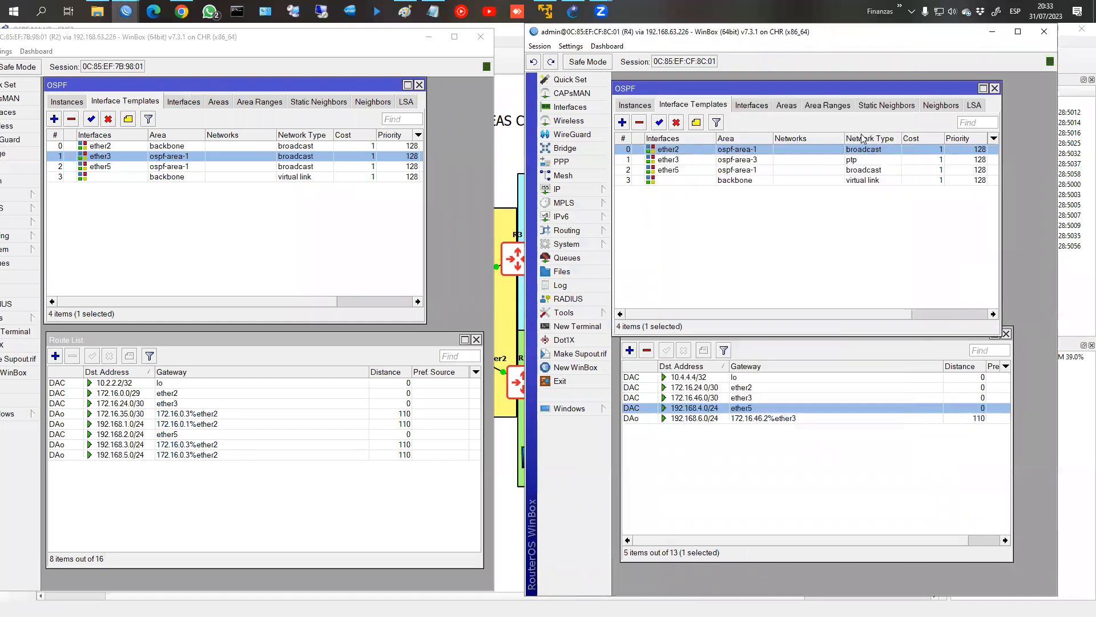
Step: Inspect R4's OSPF areas, interface templates and neighbors, checking ospf-area-1 and the neighbor state toward R2
{"action": "left_click", "coordinate": [791, 108]}
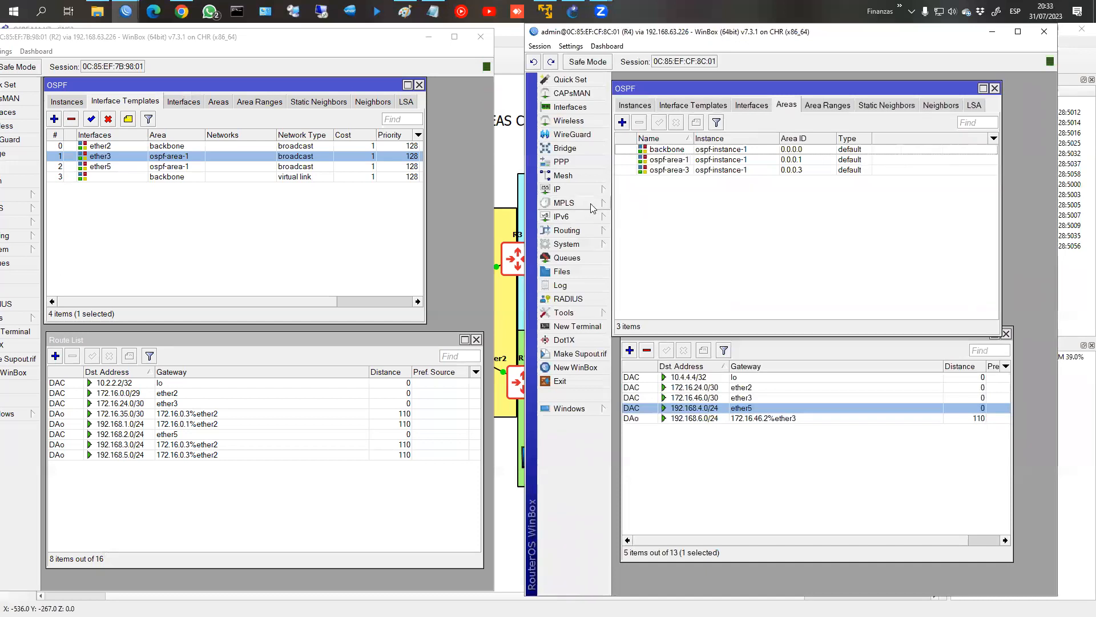
{"action": "left_click", "coordinate": [671, 105]}
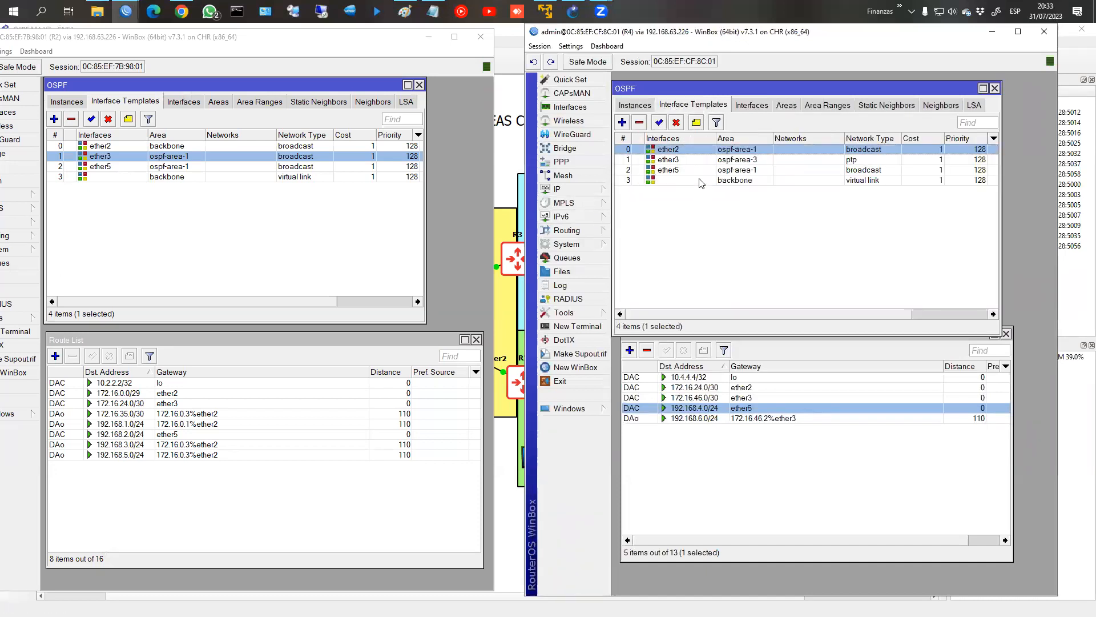
{"action": "left_click", "coordinate": [786, 108]}
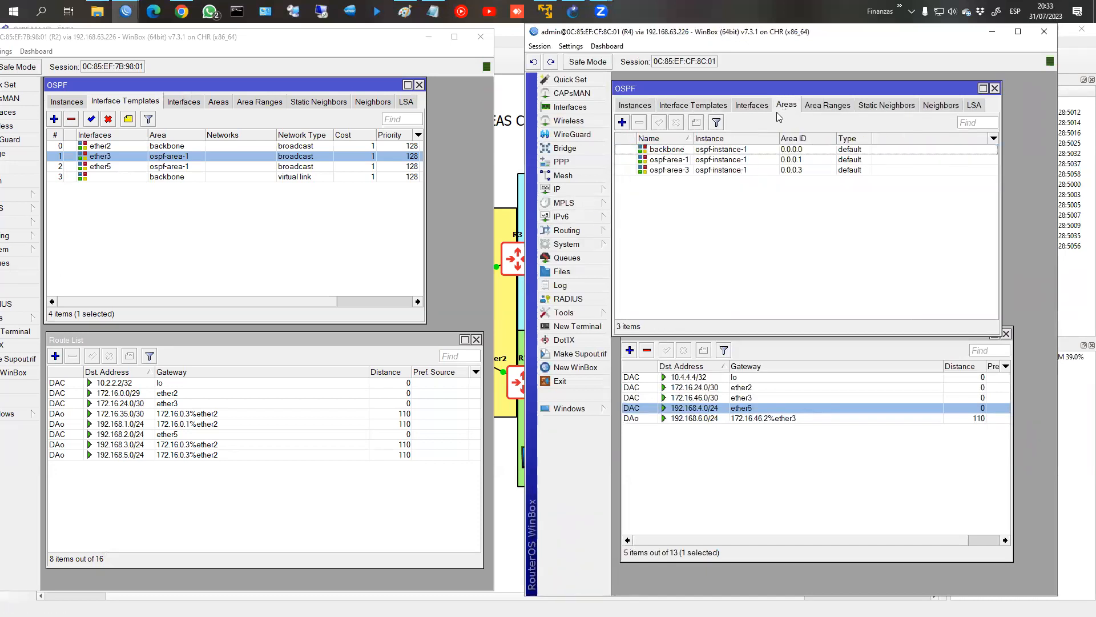
{"action": "left_click", "coordinate": [676, 159]}
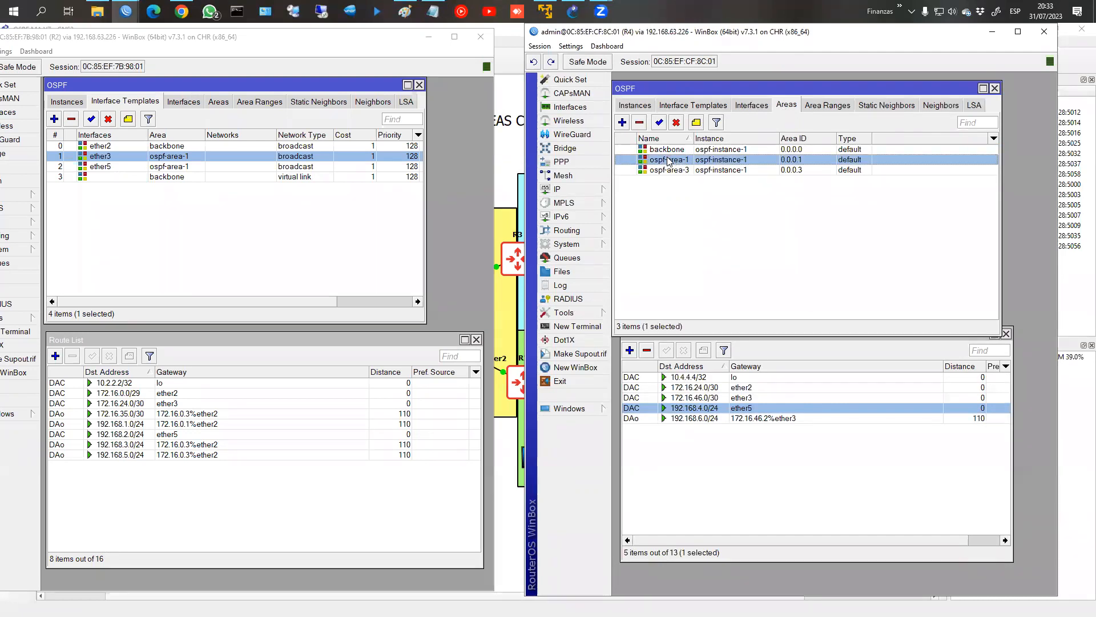
{"action": "left_click", "coordinate": [935, 106]}
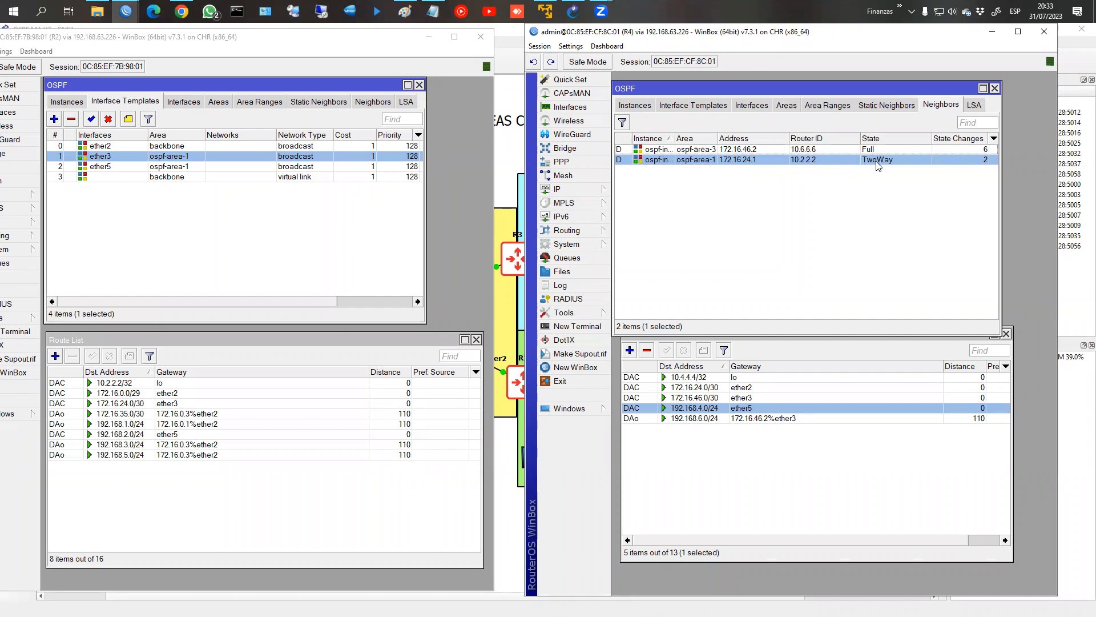
{"action": "left_click", "coordinate": [782, 108]}
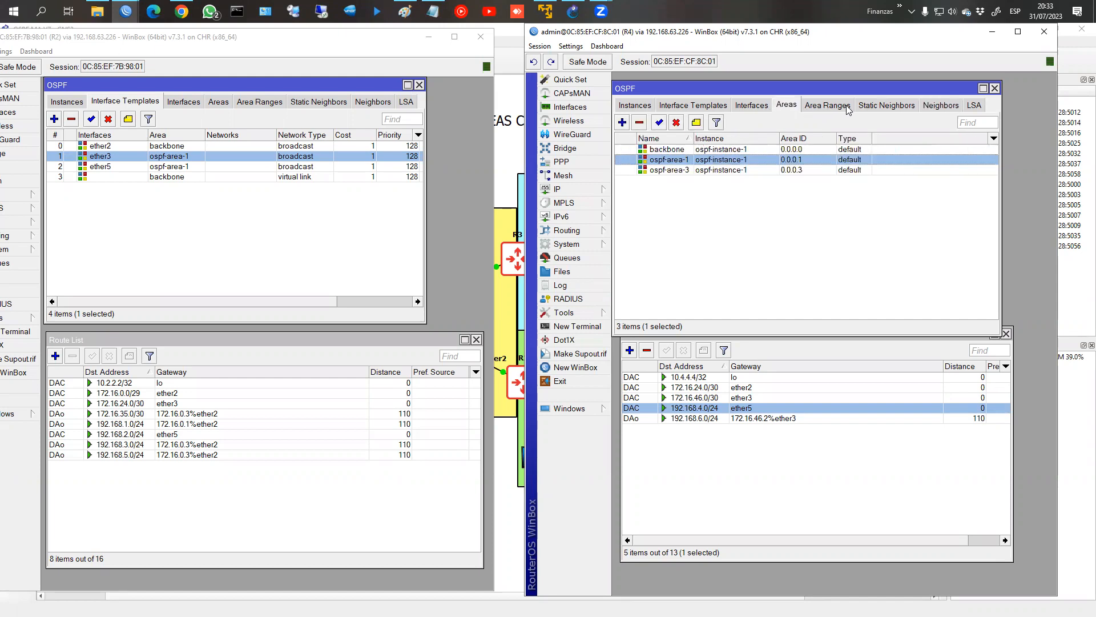
{"action": "left_click", "coordinate": [888, 108]}
{"action": "left_click", "coordinate": [929, 109]}
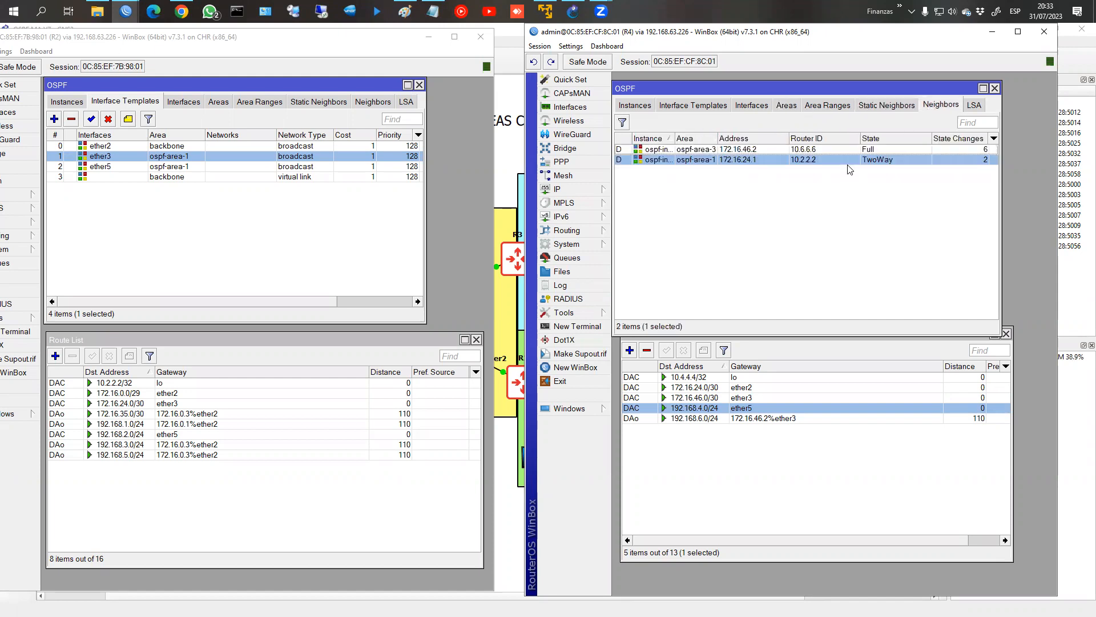
{"action": "left_click", "coordinate": [688, 104]}
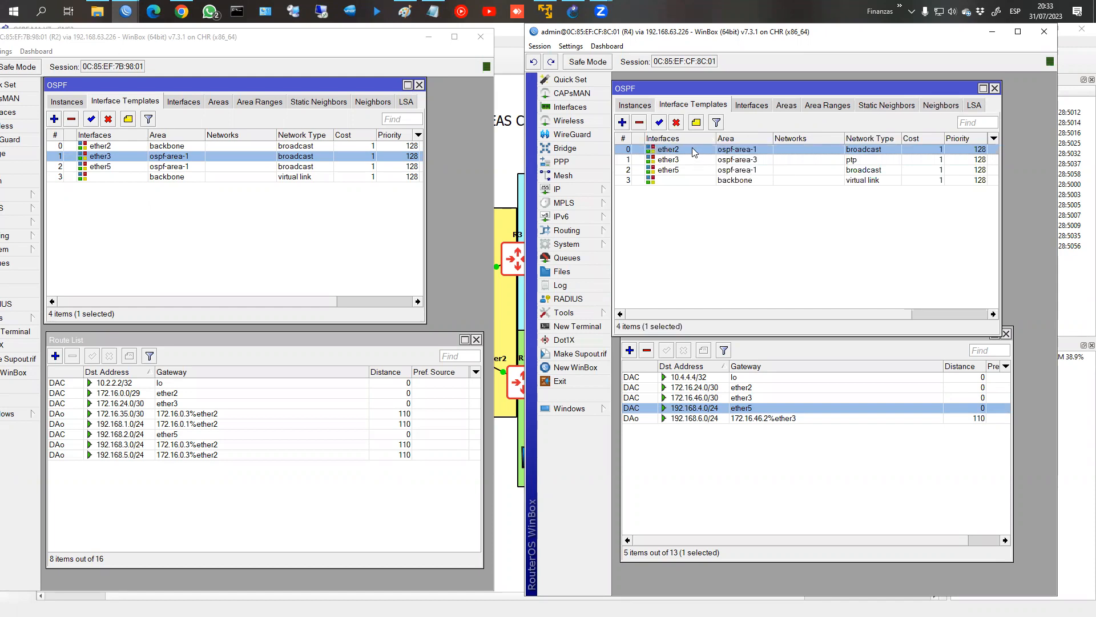
{"action": "left_click", "coordinate": [786, 106]}
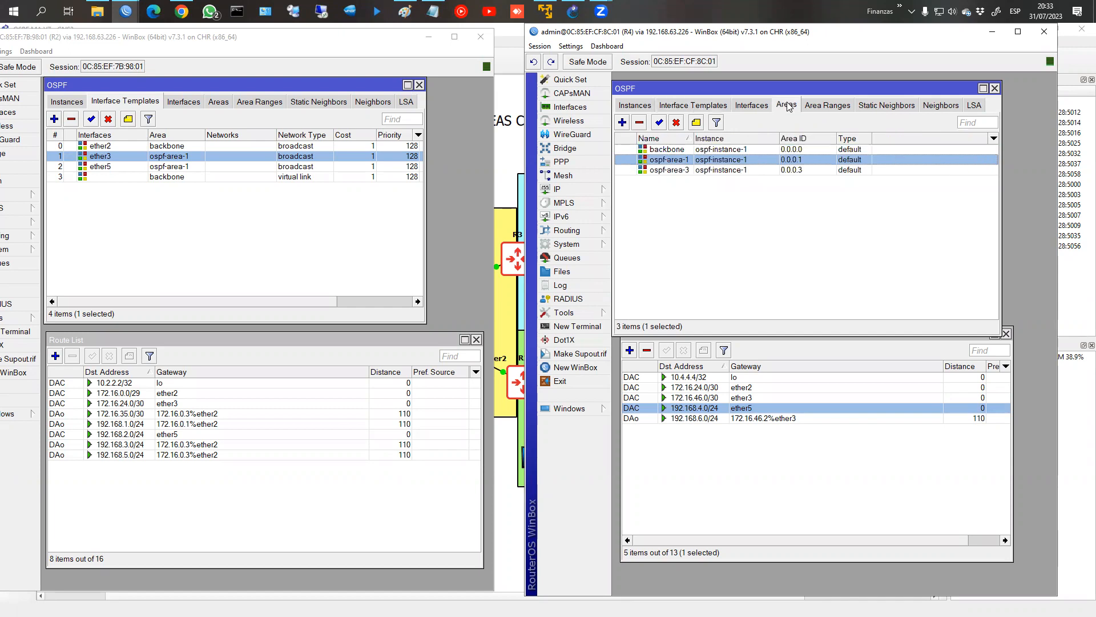
Step: Review the virtual link template on R2, including its transit area and neighbor ID, and accept it
{"action": "left_click", "coordinate": [219, 102]}
{"action": "left_click", "coordinate": [125, 100]}
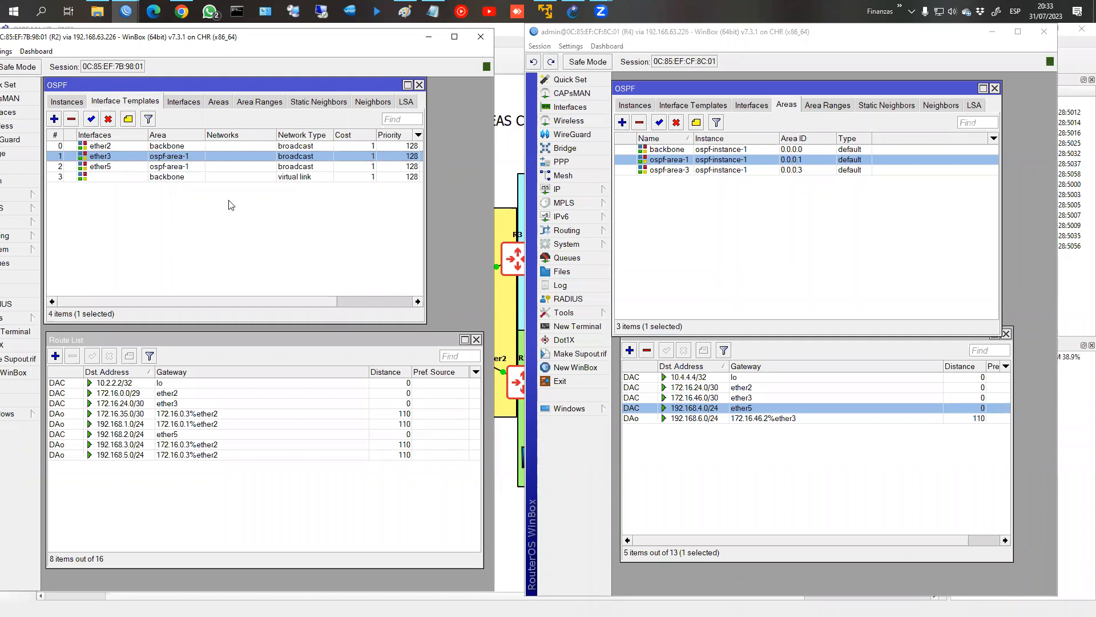
{"action": "double_click", "coordinate": [94, 177]}
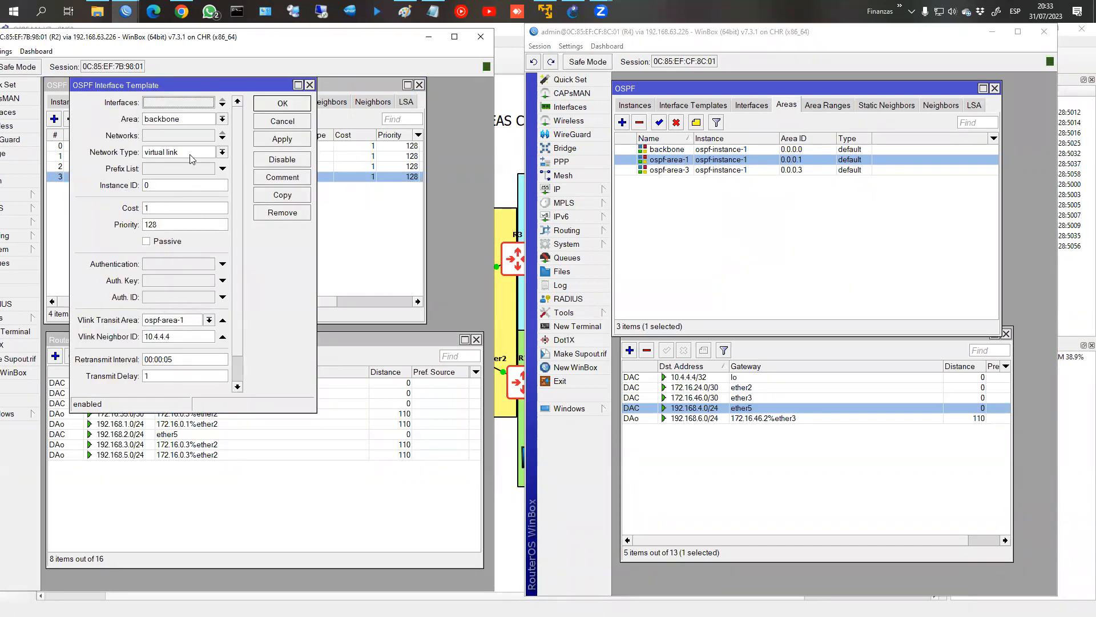
{"action": "left_click", "coordinate": [291, 108]}
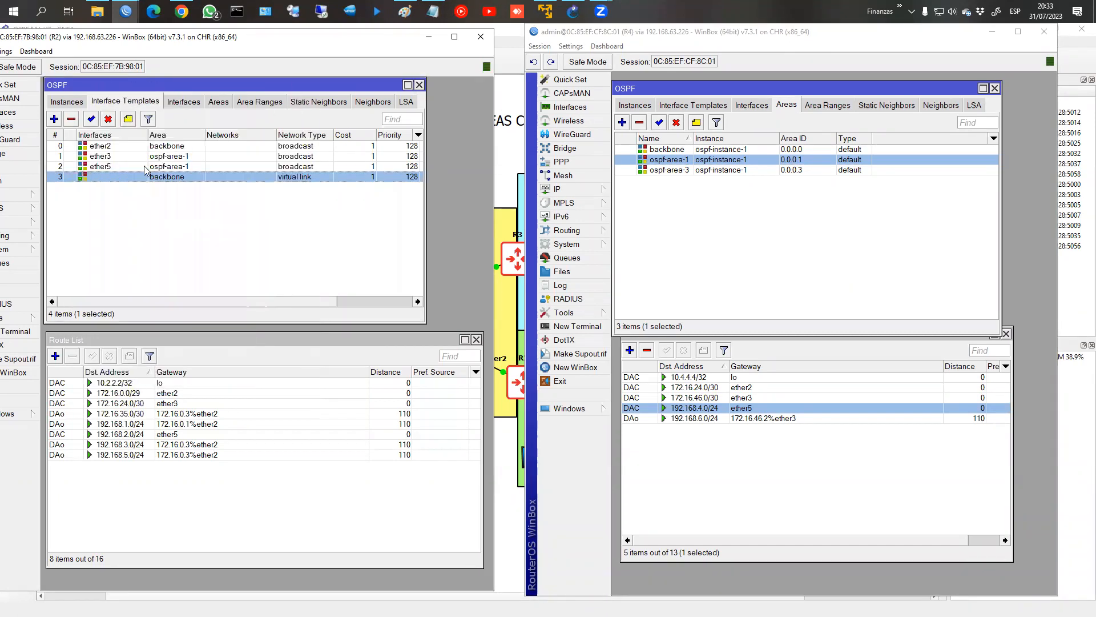
Step: Check the flag of ospf-area-1 in the OSPF area lists of R2 and R4
{"action": "left_click", "coordinate": [184, 102]}
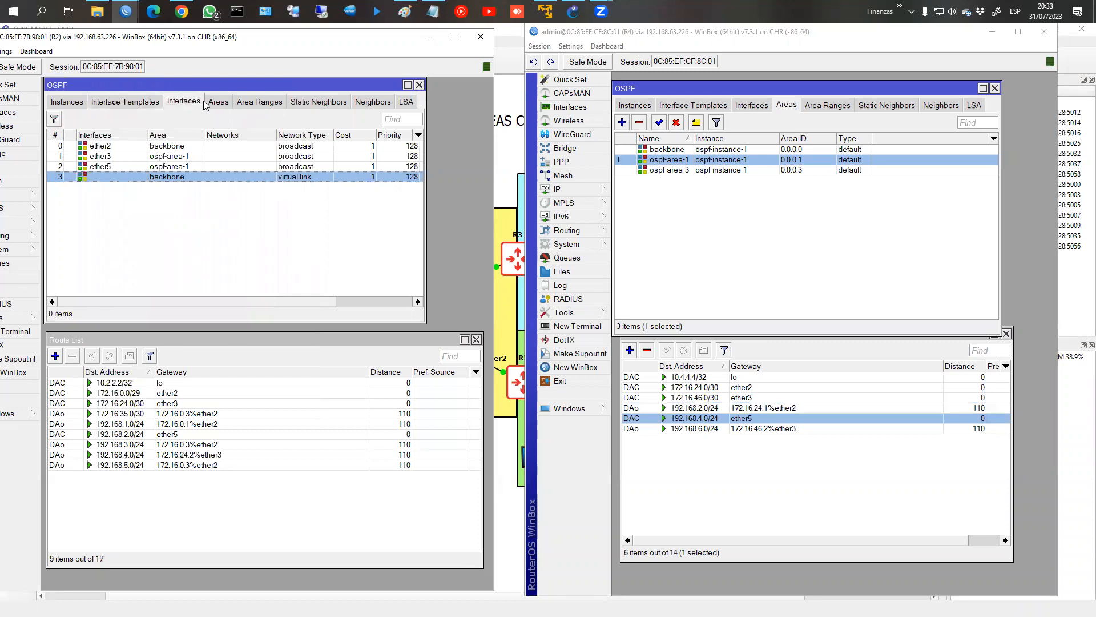
{"action": "left_click", "coordinate": [212, 103]}
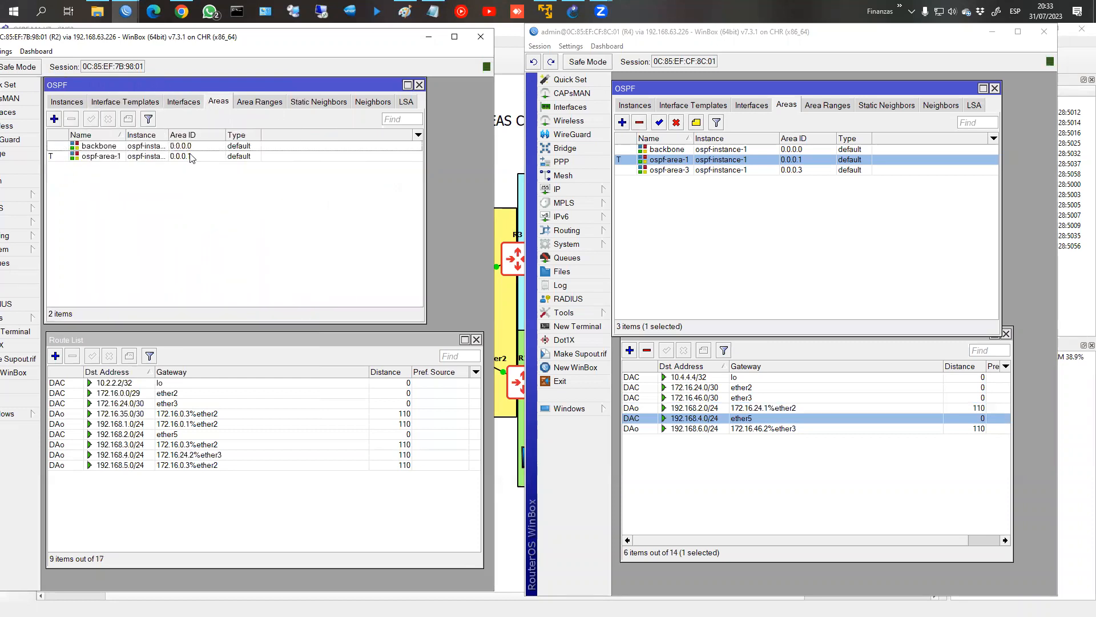
{"action": "left_click", "coordinate": [62, 158]}
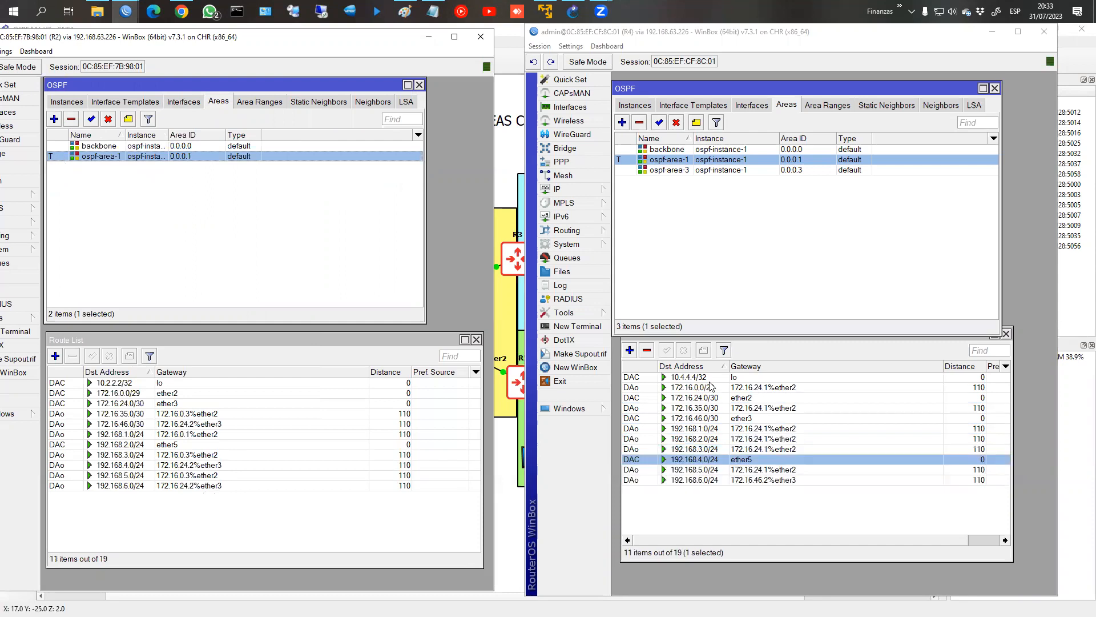
{"action": "left_click", "coordinate": [628, 161]}
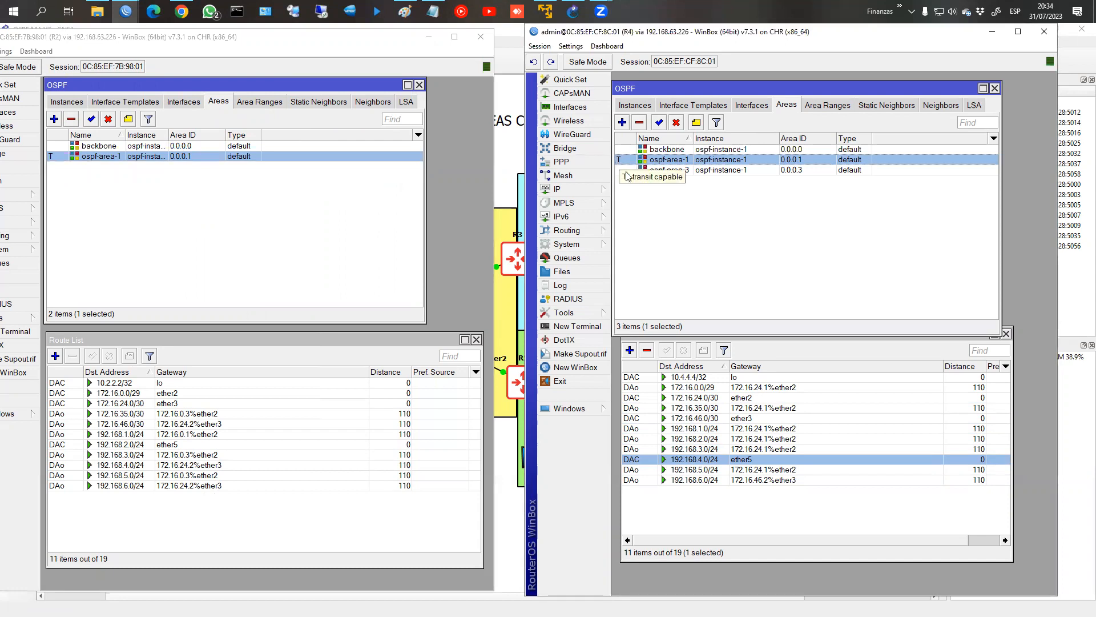
Step: Inspect routes 192.168.1.0/24 through 192.168.6.0/24 on R4 and R6, and bring up R1's session with its route list
{"action": "left_click", "coordinate": [721, 430]}
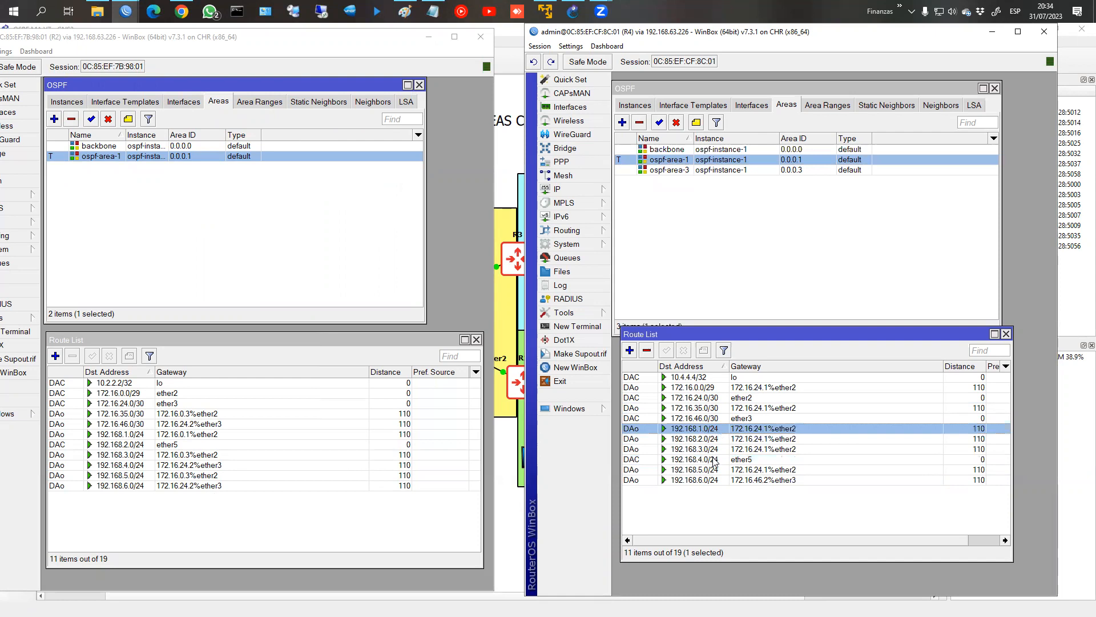
{"action": "left_click", "coordinate": [712, 483], "text": "shift"}
{"action": "left_click", "coordinate": [120, 19]}
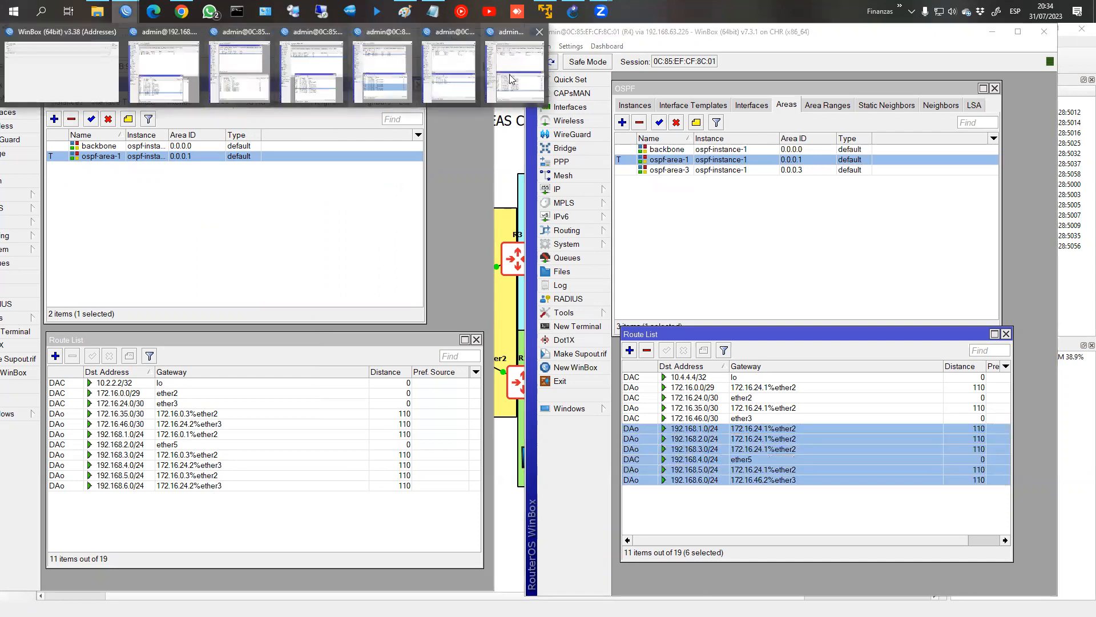
{"action": "left_click", "coordinate": [514, 62]}
{"action": "left_click", "coordinate": [734, 413]}
{"action": "left_click", "coordinate": [751, 468], "text": "shift"}
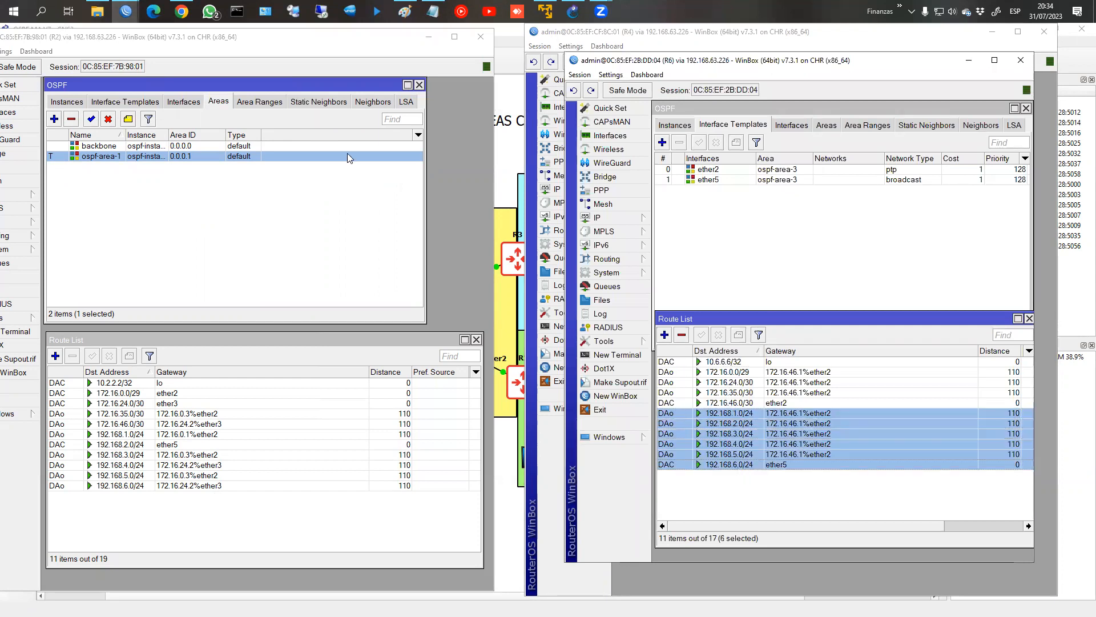
{"action": "left_click", "coordinate": [125, 11]}
{"action": "left_click", "coordinate": [159, 80]}
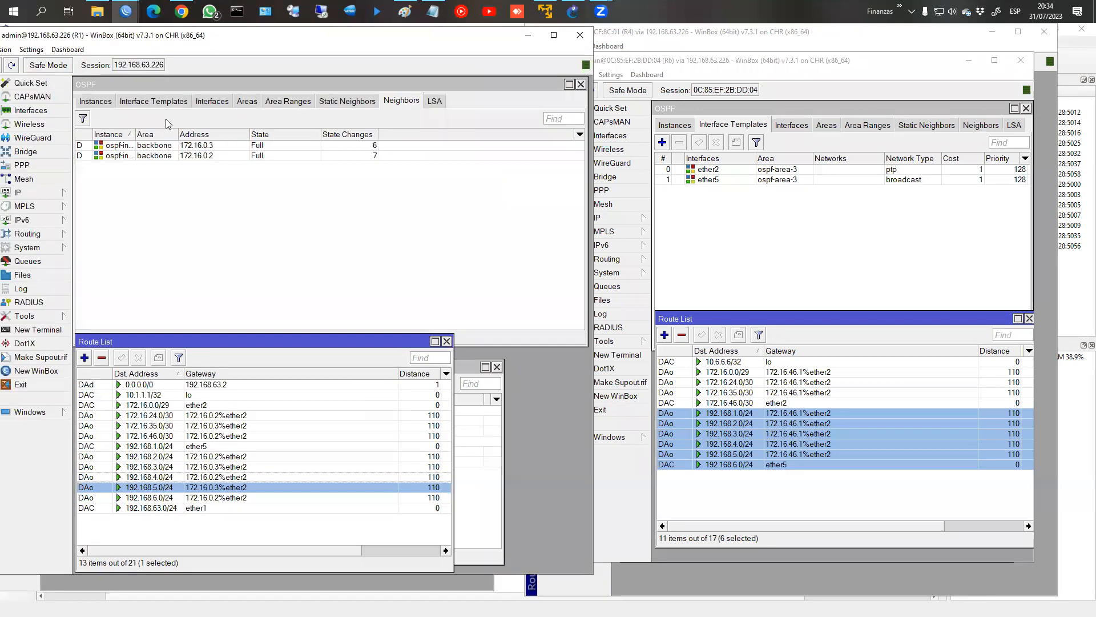
Step: Highlight route 192.168.6.0/24 in R1's route list, and open a terminal on R6, getting past its new password prompt
{"action": "left_click", "coordinate": [155, 499]}
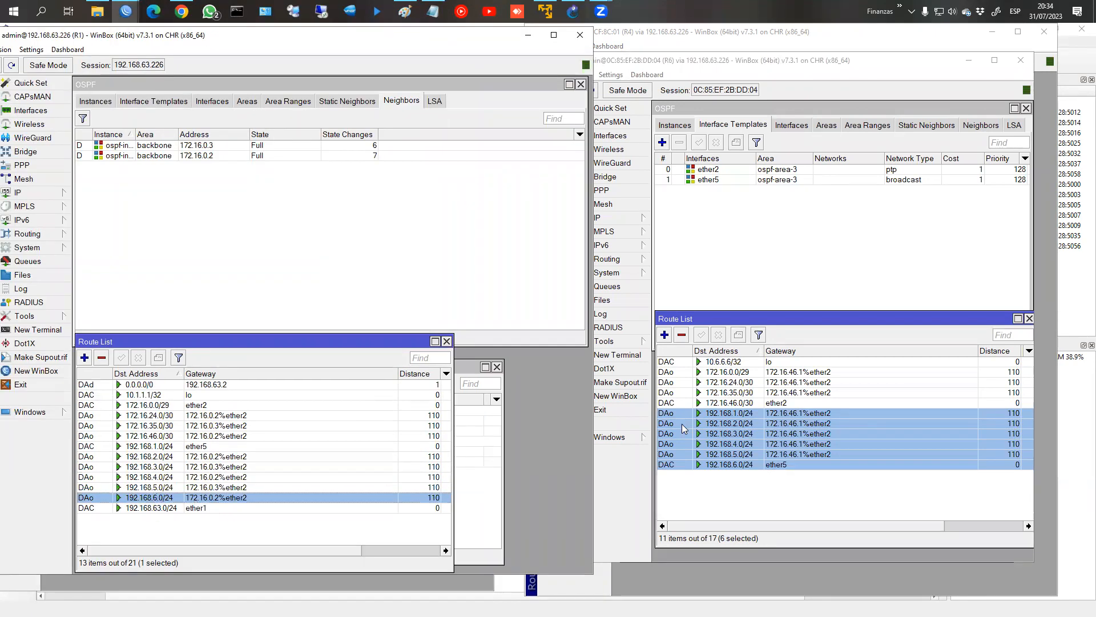
{"action": "left_click", "coordinate": [616, 355]}
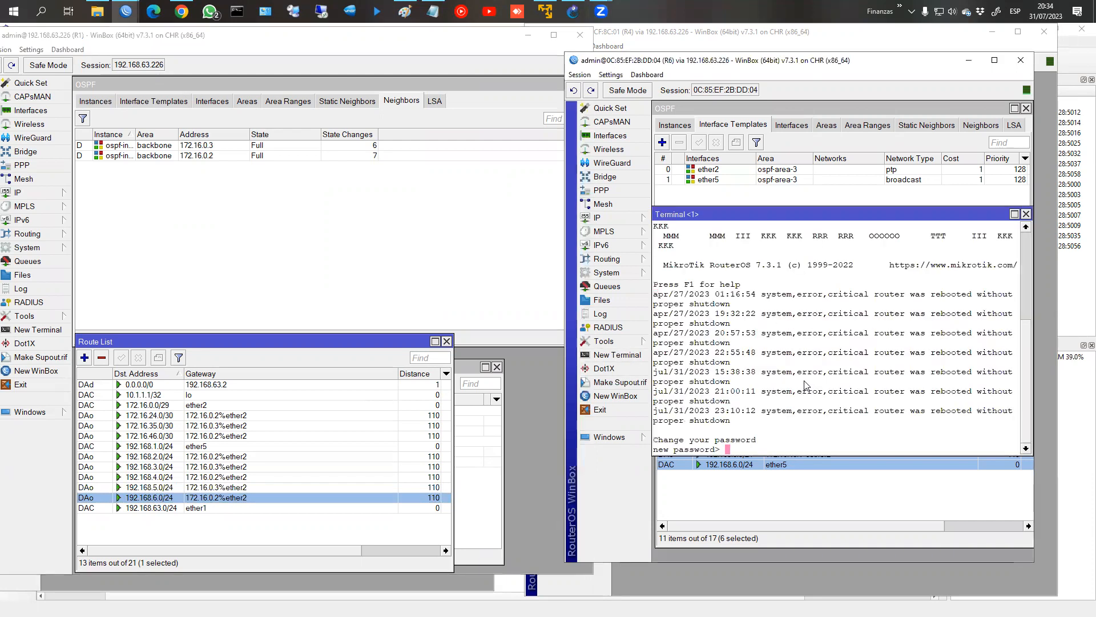
{"action": "type", "text": "*********"}
{"action": "key", "text": "BackSpace"}
{"action": "key", "text": "BackSpace"}
{"action": "key", "text": "BackSpace"}
{"action": "key", "text": "Return"}
Step: Ping 192.168.1.1 from R6's terminal using source address 192.168.6.1
{"action": "type", "text": "PING"}
{"action": "key", "text": "BackSpace"}
{"action": "key", "text": "BackSpace"}
{"action": "key", "text": "BackSpace"}
{"action": "key", "text": "BackSpace"}
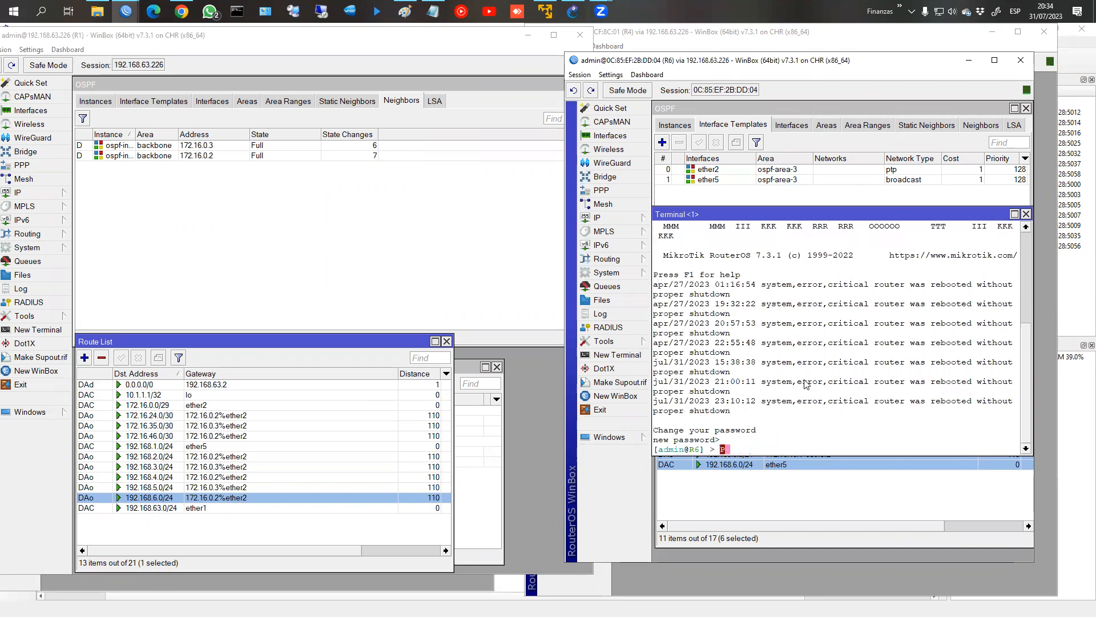
{"action": "type", "text": "ing 192.168.1.1 src-address=192.168."}
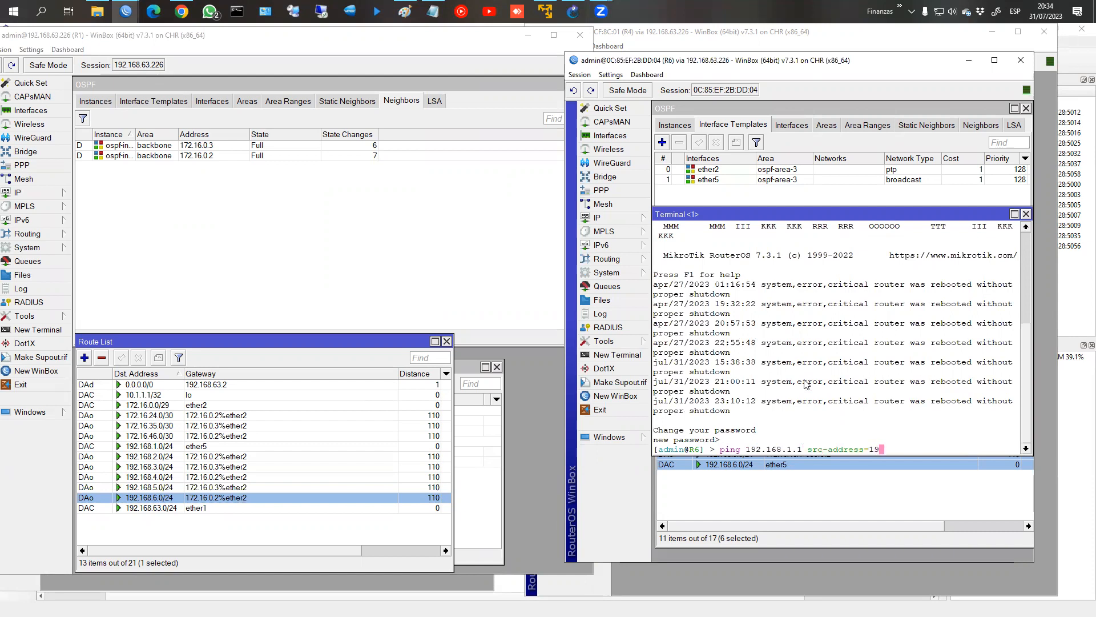
{"action": "type", "text": "6.1"}
{"action": "key", "text": "Return"}
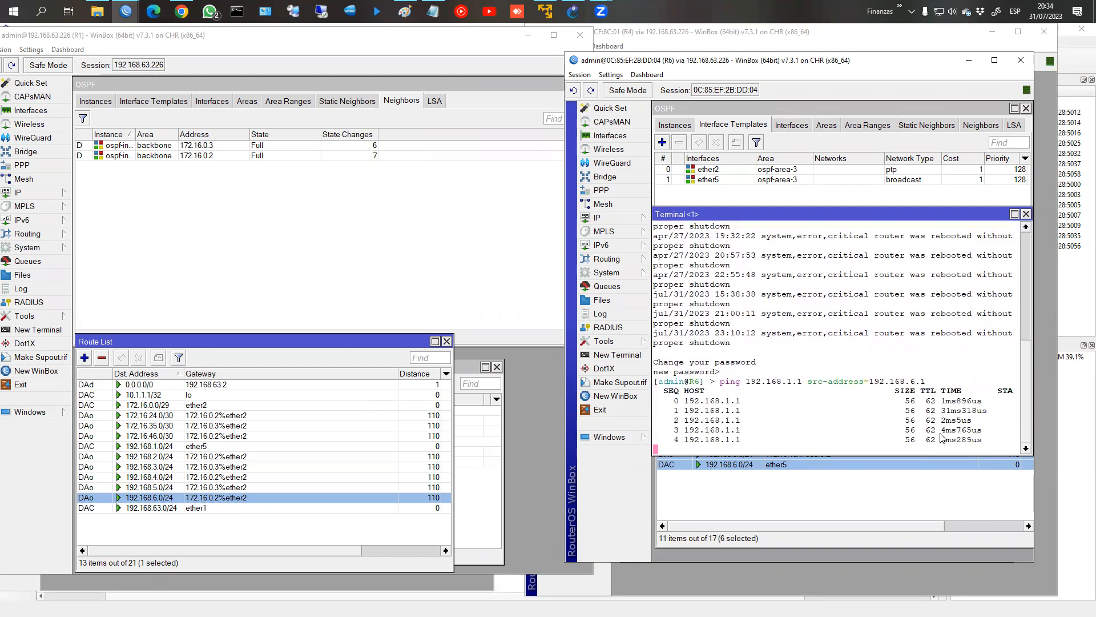
Step: Run a traceroute from R6 to 192.168.1.1 with source address 192.168.6.1
{"action": "type", "text": "ol/"}
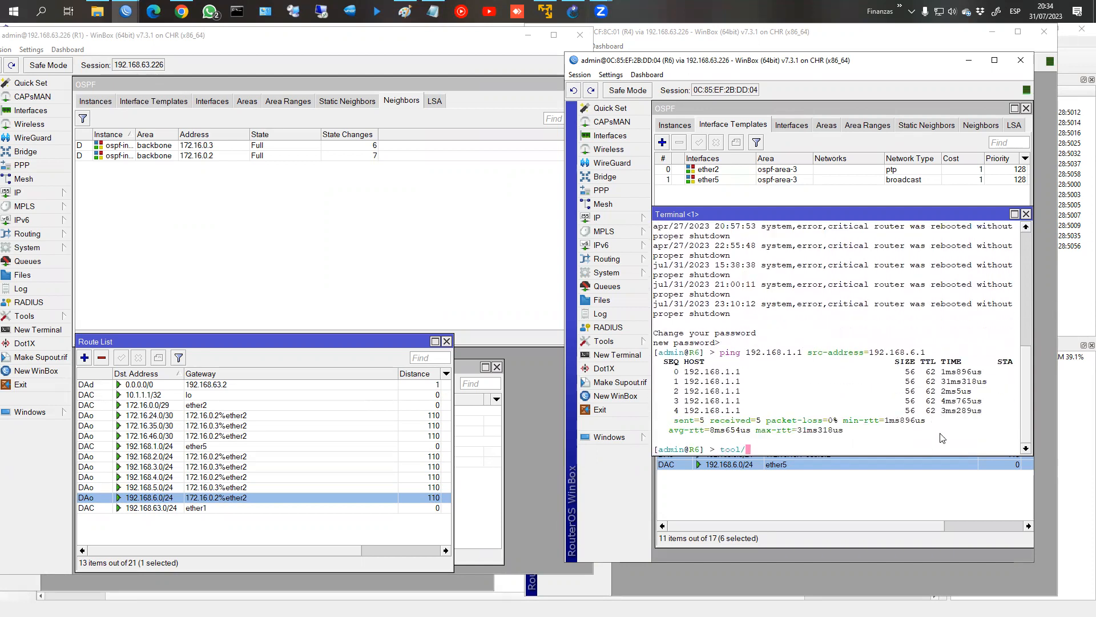
{"action": "type", "text": "traceroute "}
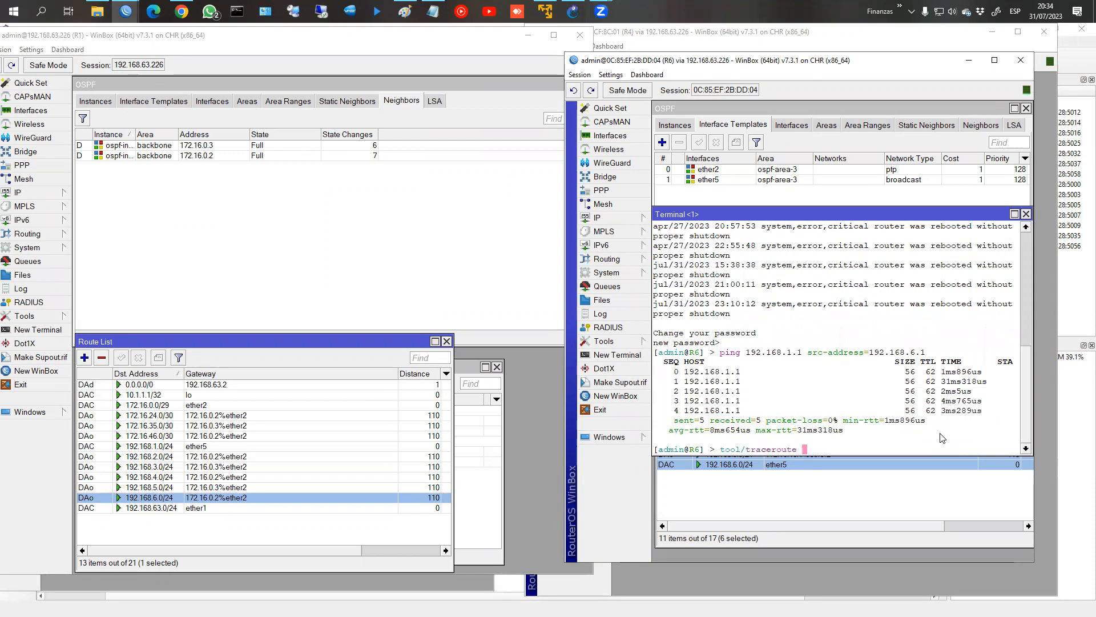
{"action": "type", "text": "192.168.1.1 src"}
{"action": "key", "text": "Tab"}
{"action": "type", "text": "192.168.6.1"}
{"action": "key", "text": "Return"}
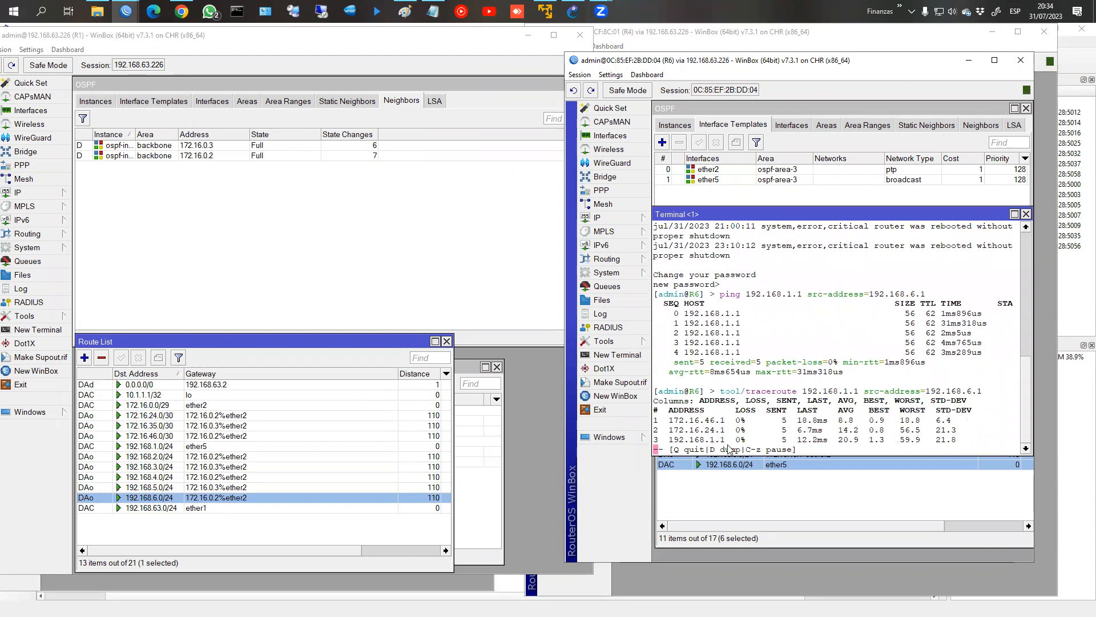
Step: Review the GNS3 topology alongside the OSPF windows and route lists of R4, R5, R3 and R2
{"action": "left_click", "coordinate": [590, 588]}
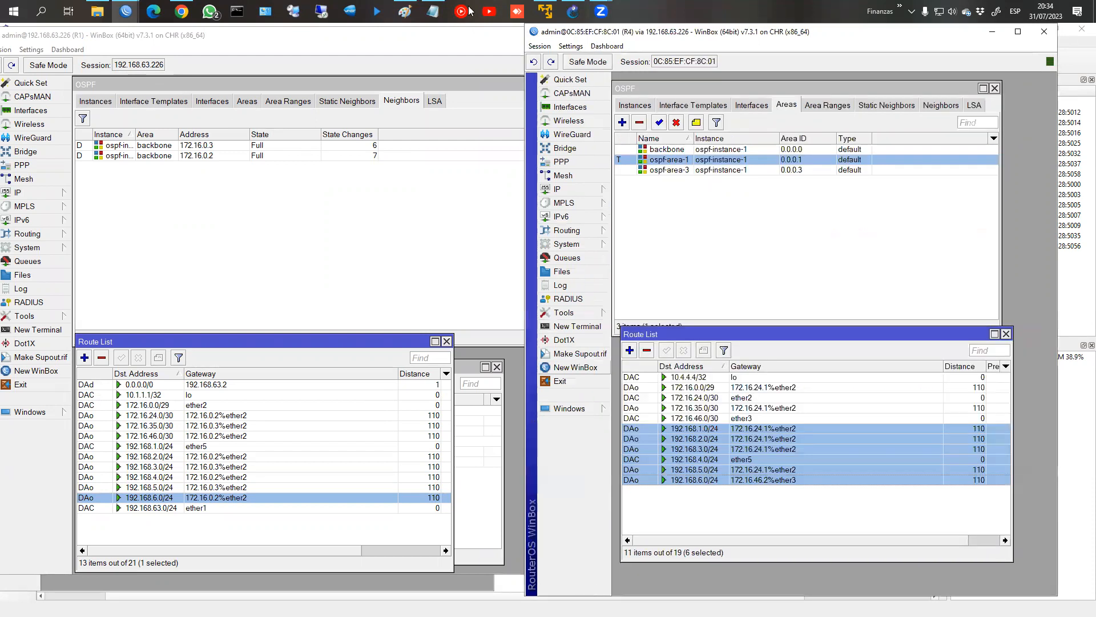
{"action": "left_click", "coordinate": [573, 12]}
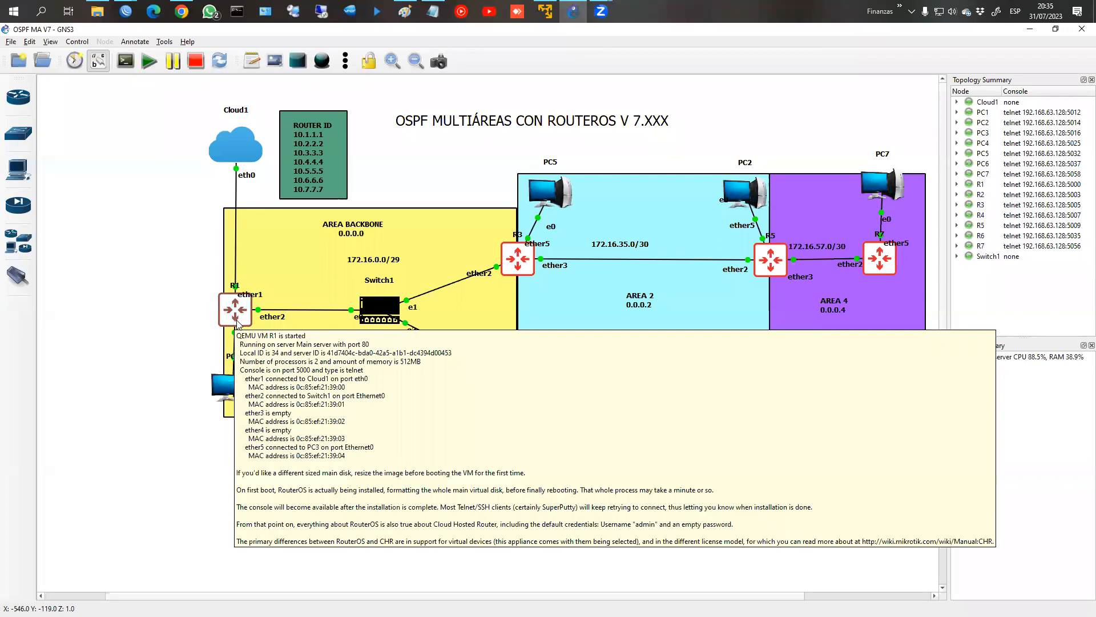
{"action": "mouse_move", "coordinate": [131, 14]}
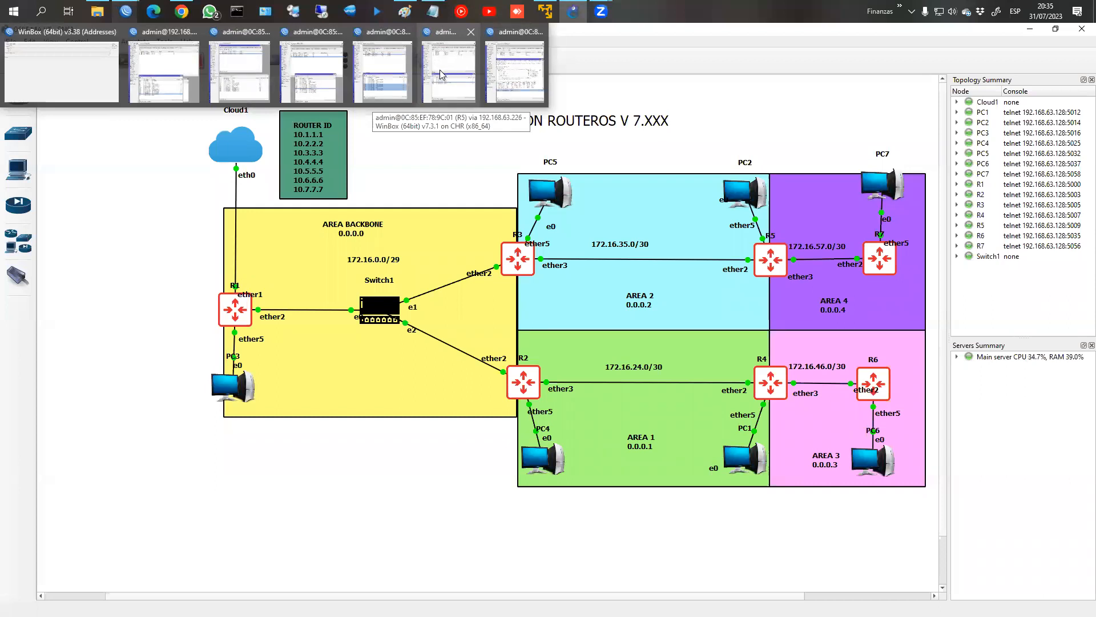
{"action": "left_click", "coordinate": [385, 77]}
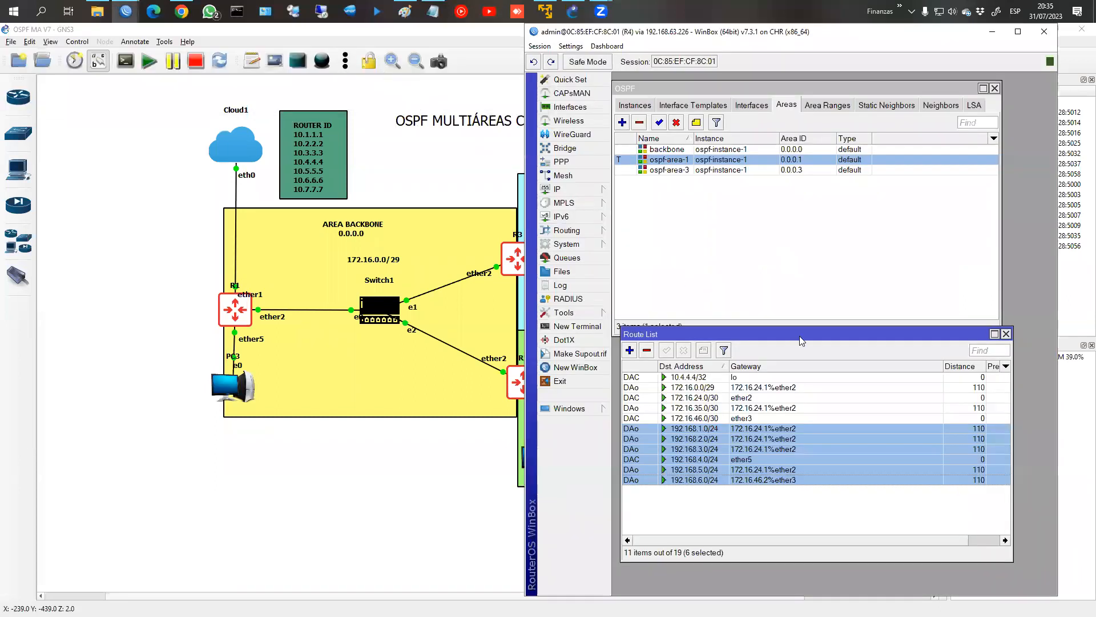
{"action": "left_click", "coordinate": [126, 11]}
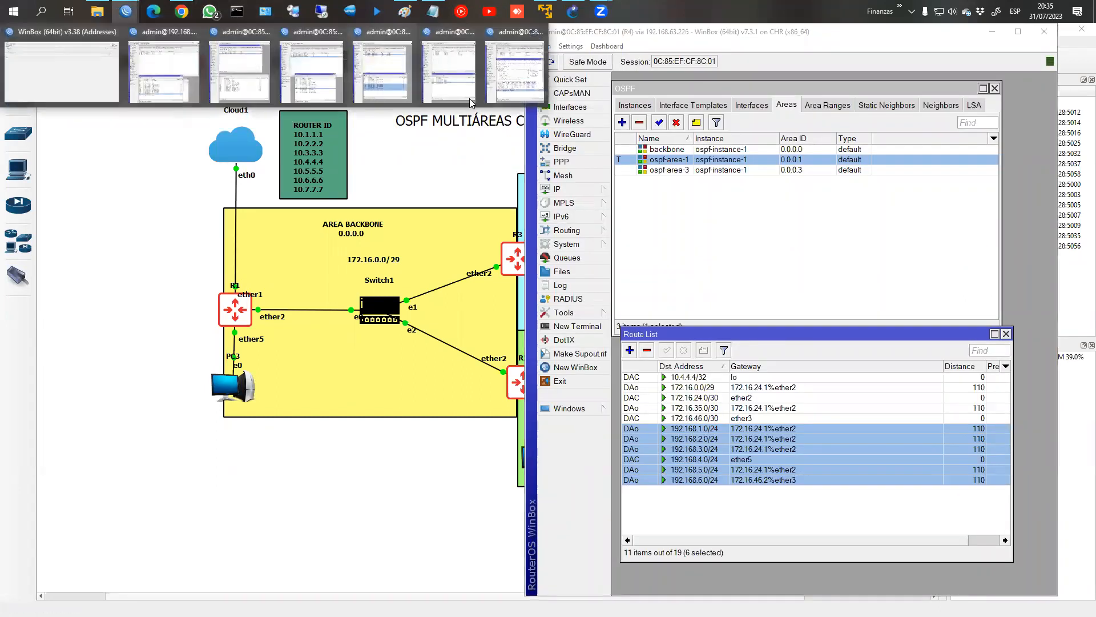
{"action": "left_click", "coordinate": [455, 89]}
{"action": "left_click", "coordinate": [125, 11]}
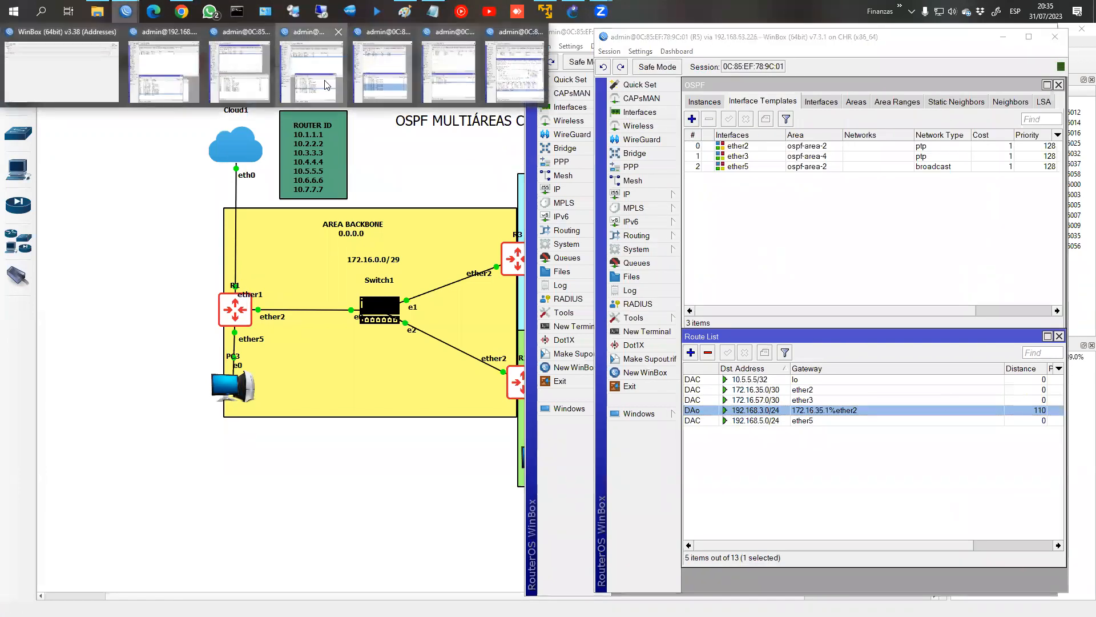
{"action": "left_click", "coordinate": [338, 91]}
{"action": "left_click", "coordinate": [125, 11]}
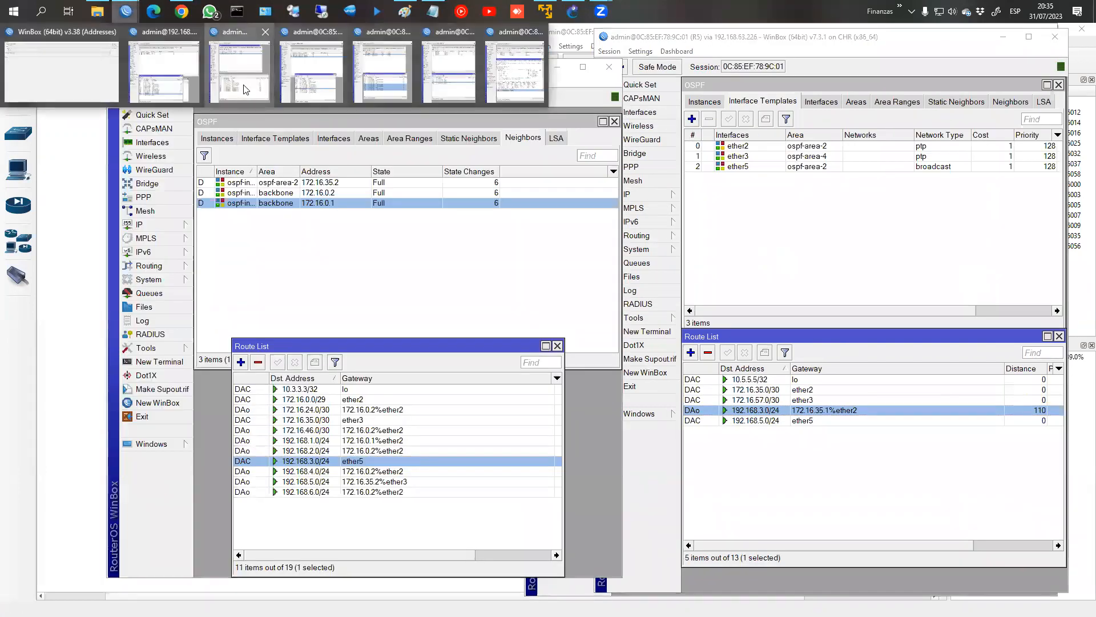
{"action": "left_click", "coordinate": [243, 90]}
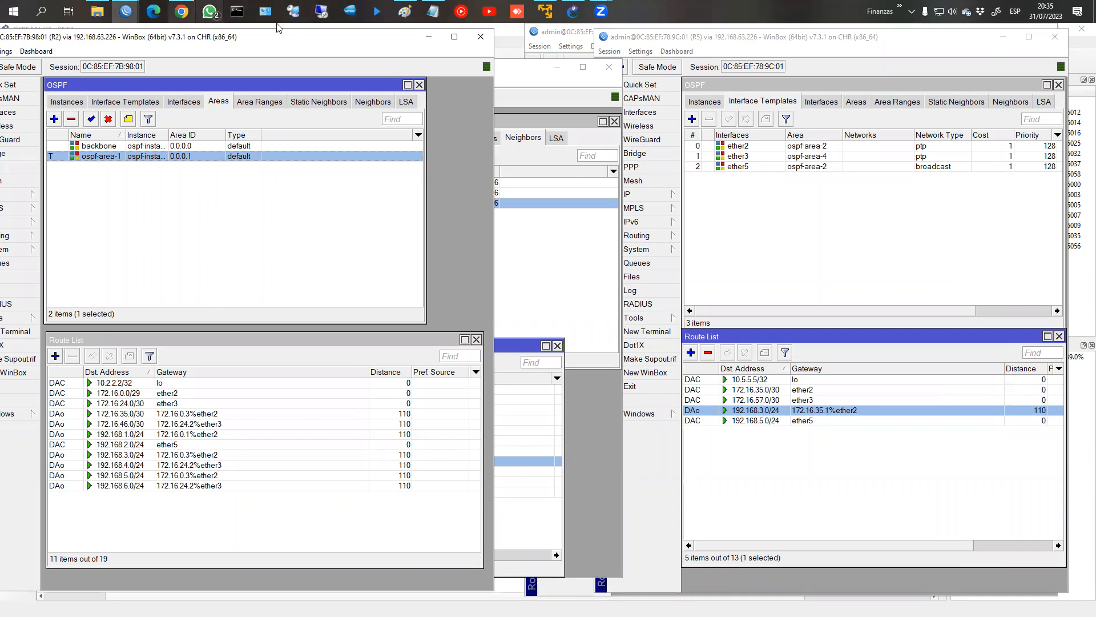
{"action": "left_click", "coordinate": [575, 13]}
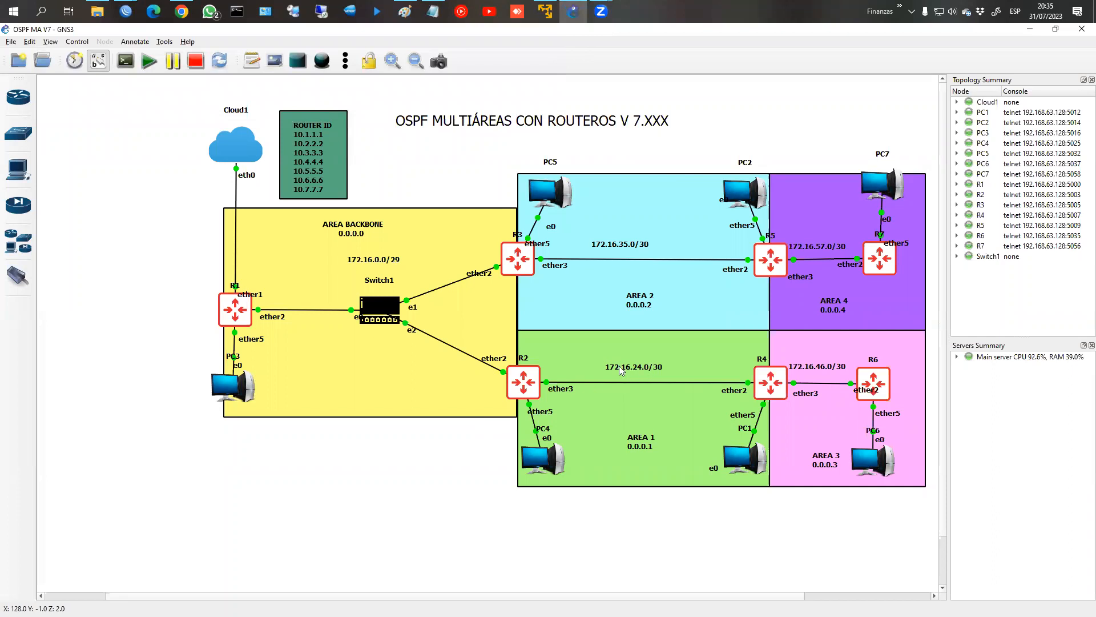
Step: Examine the area, prefix, cost and advertise options of a new OSPF area range on R2, and cancel it
{"action": "left_click", "coordinate": [126, 12]}
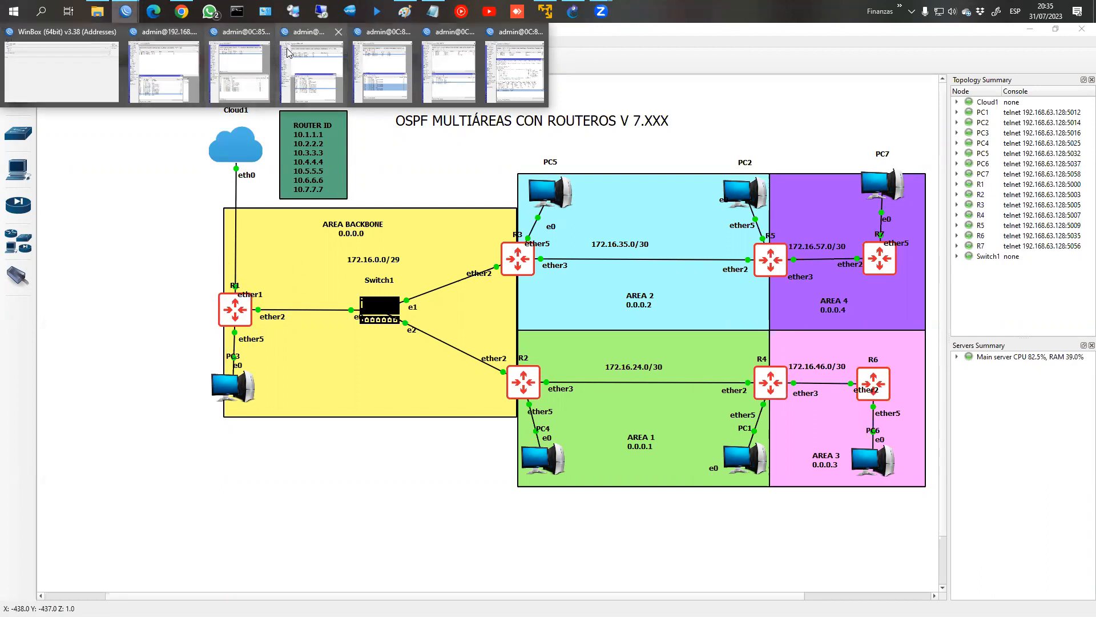
{"action": "left_click", "coordinate": [230, 77]}
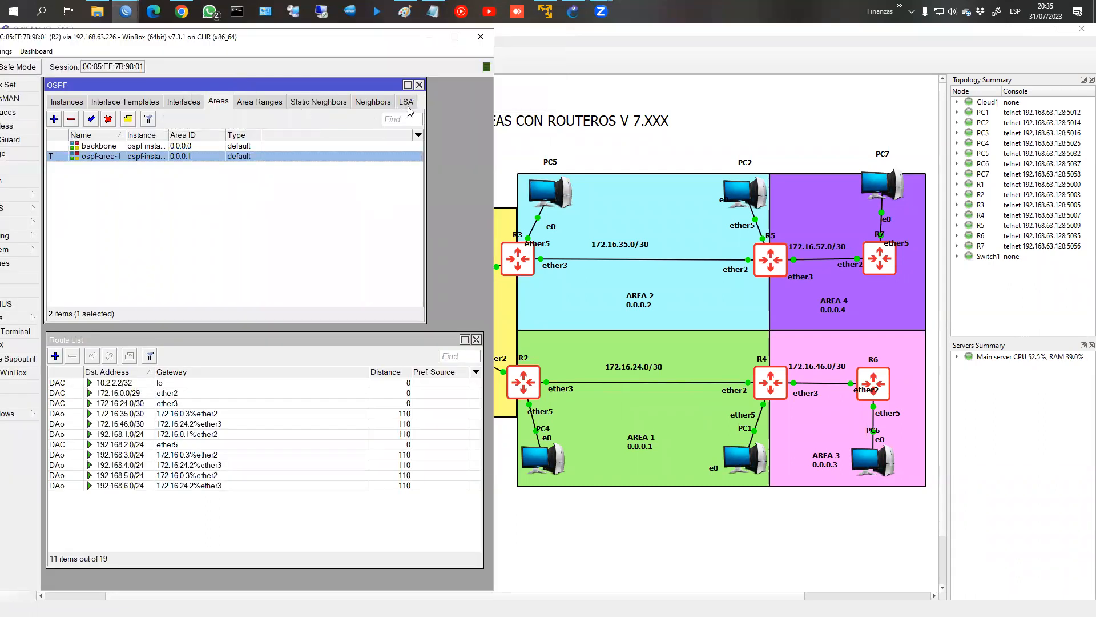
{"action": "left_click", "coordinate": [261, 105]}
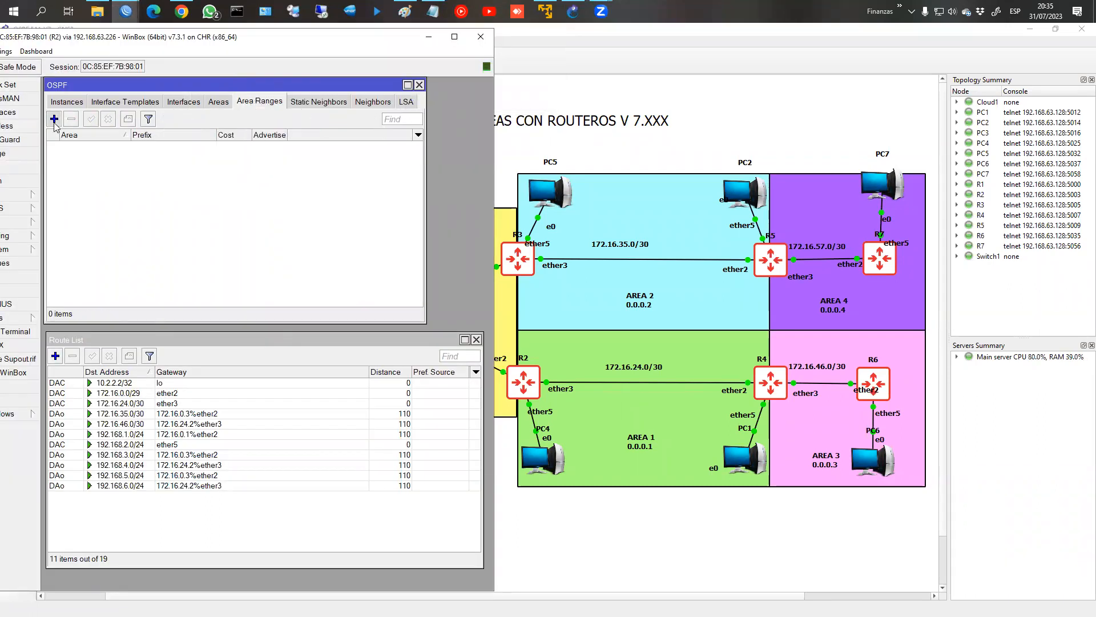
{"action": "left_click", "coordinate": [55, 119]}
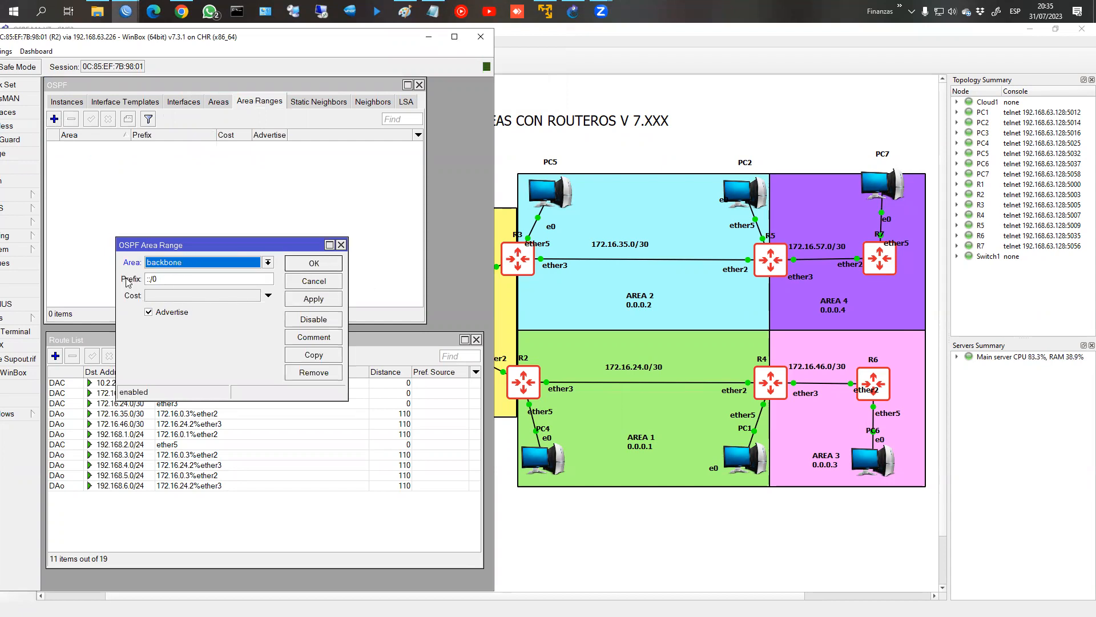
{"action": "left_click", "coordinate": [314, 282]}
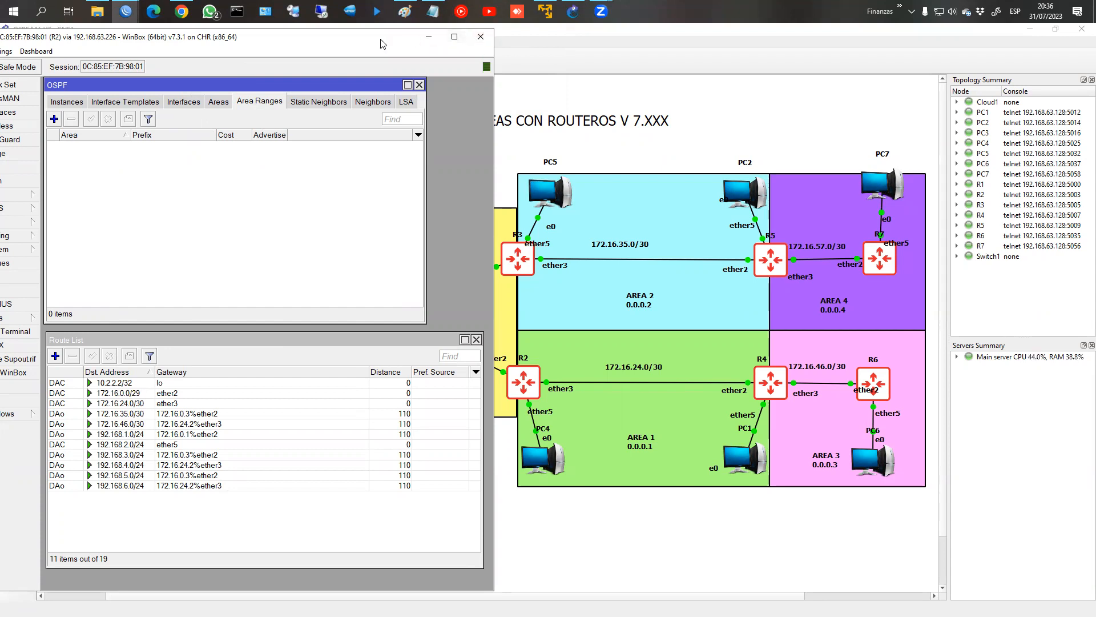
Step: Close R2's session and bring up R1's route list with default route 0.0.0.0/0 highlighted
{"action": "left_click_drag", "start_coordinate": [381, 43], "coordinate": [467, 44]}
{"action": "left_click", "coordinate": [558, 45]}
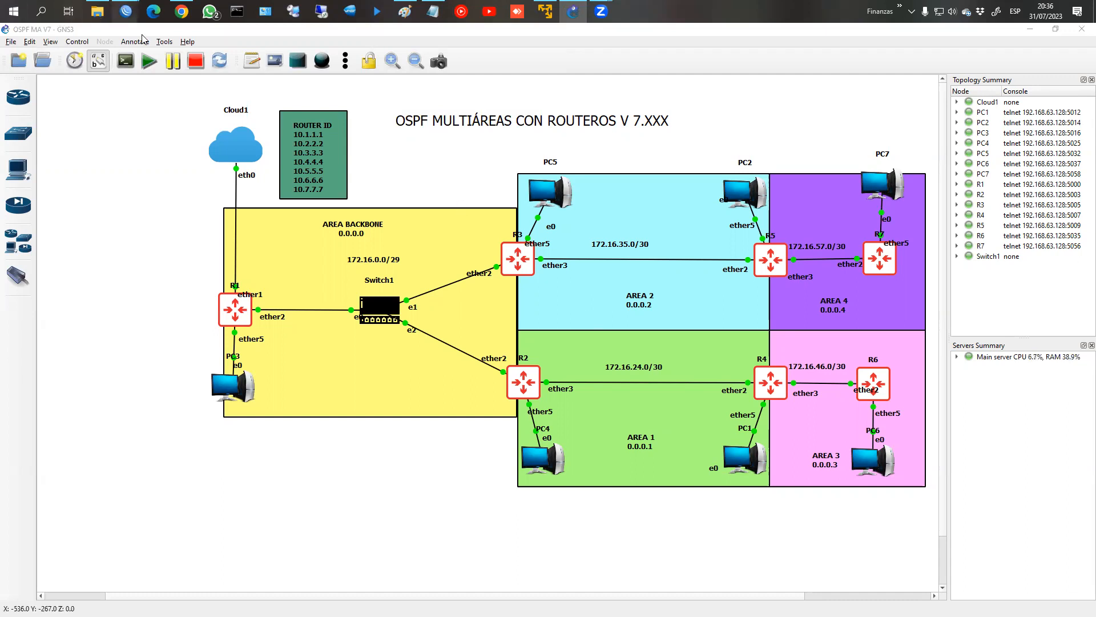
{"action": "left_click", "coordinate": [125, 11]}
{"action": "left_click", "coordinate": [169, 73]}
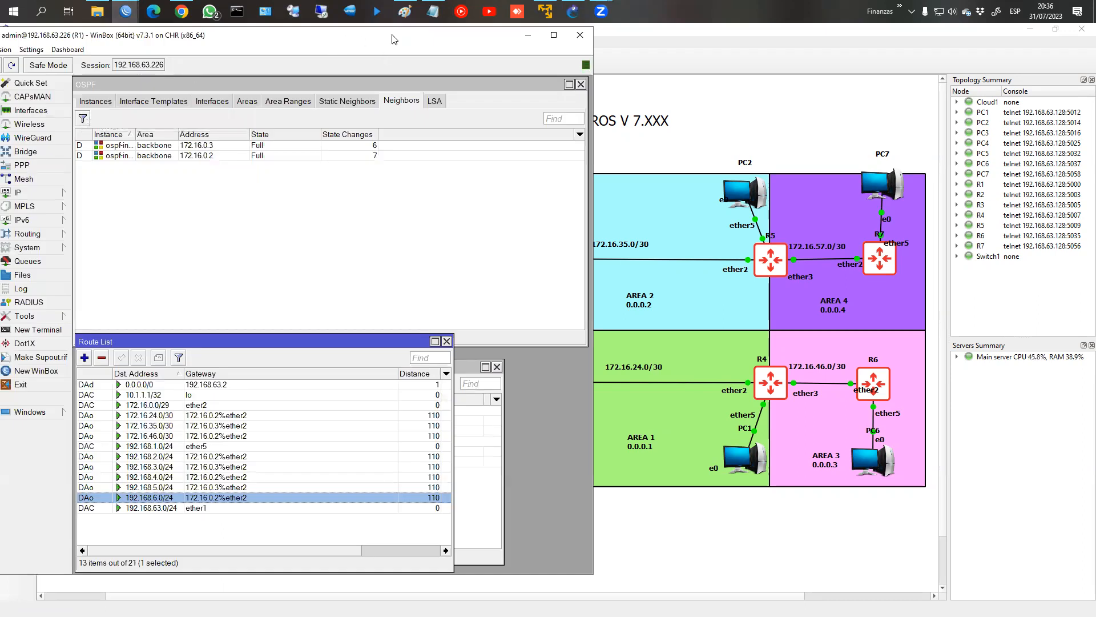
{"action": "left_click_drag", "start_coordinate": [397, 39], "coordinate": [462, 35]}
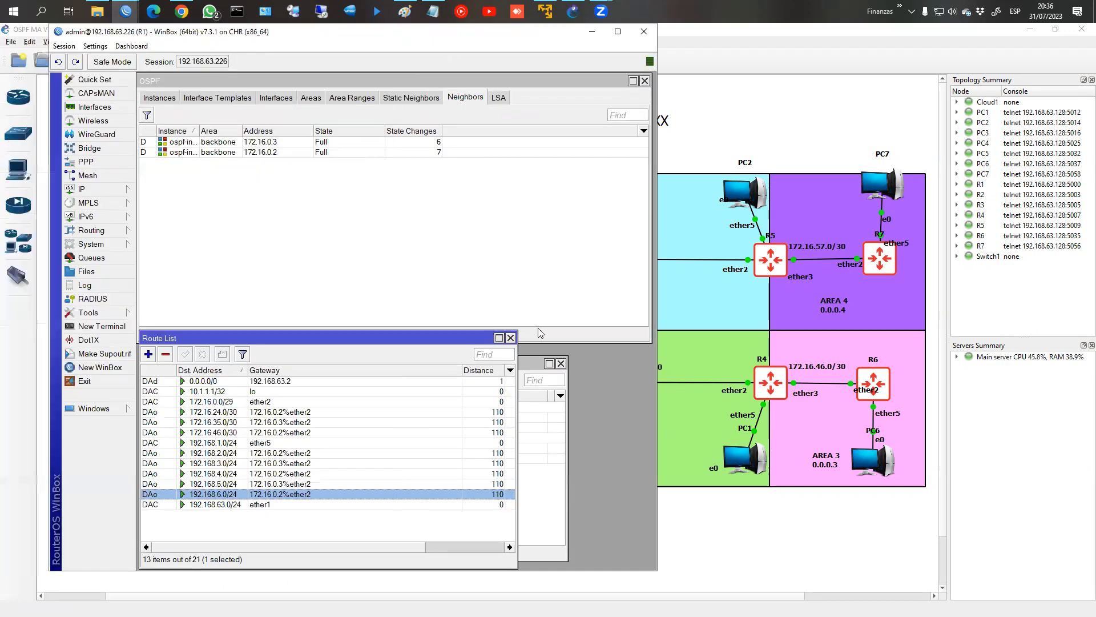
{"action": "left_click", "coordinate": [222, 380]}
Step: Bring up R6's session, close its terminal and place its window beside R1's
{"action": "left_click", "coordinate": [127, 17]}
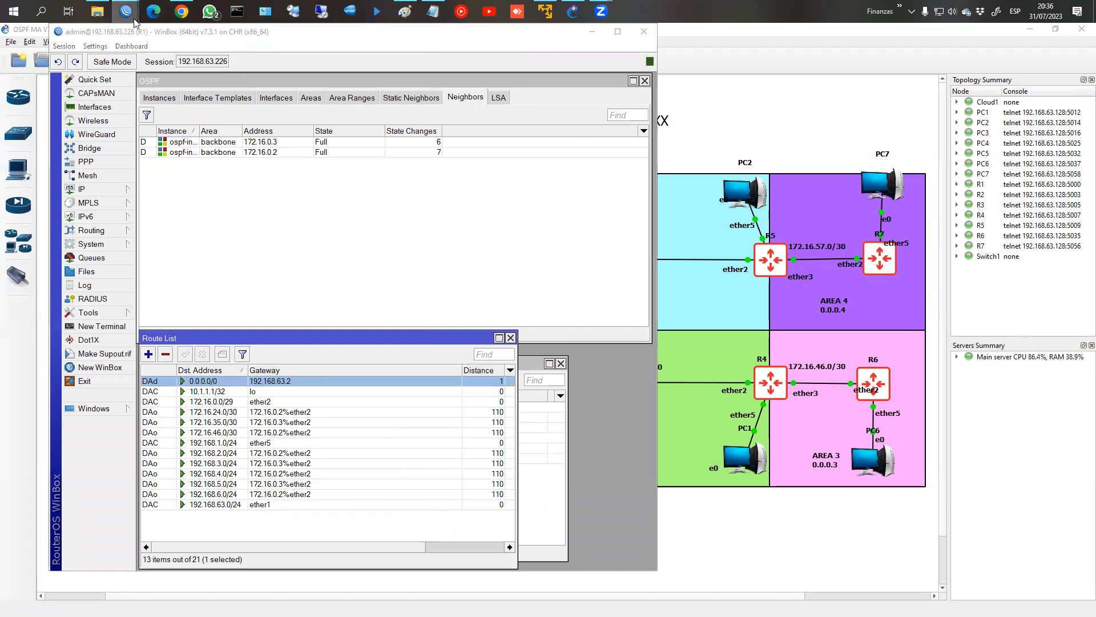
{"action": "left_click", "coordinate": [379, 63]}
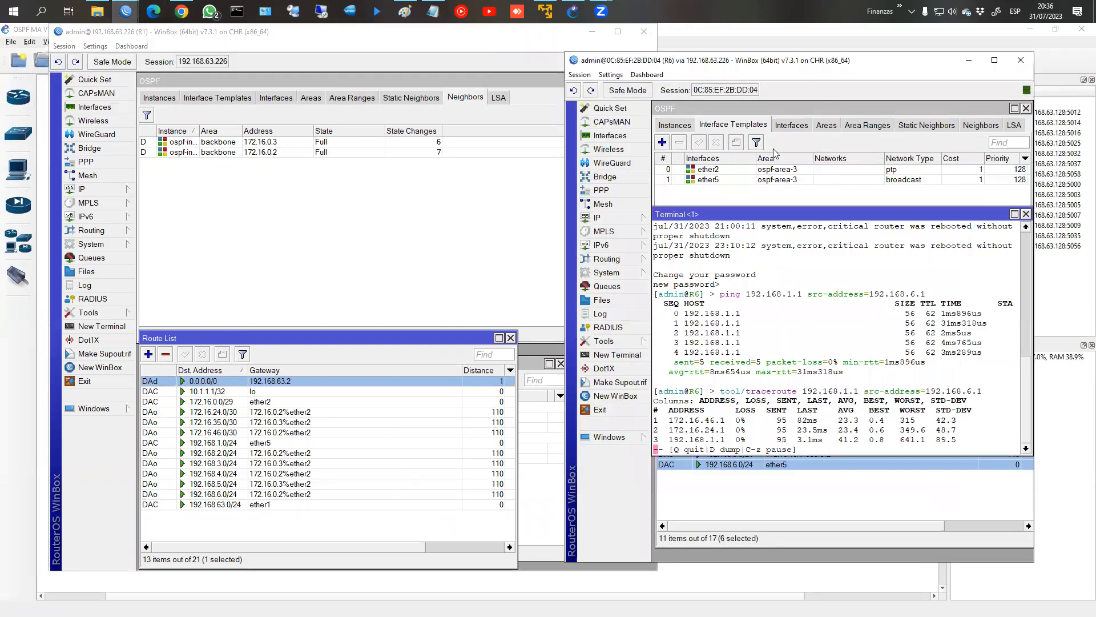
{"action": "left_click", "coordinate": [1026, 214]}
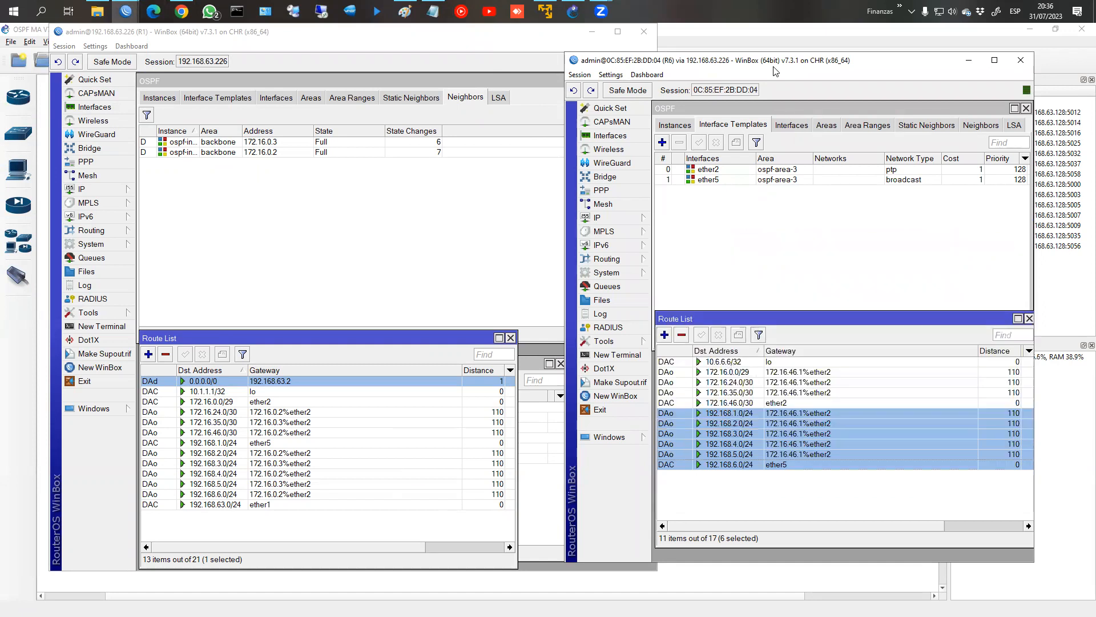
{"action": "left_click_drag", "start_coordinate": [772, 59], "coordinate": [820, 23]}
{"action": "left_click_drag", "start_coordinate": [755, 532], "coordinate": [765, 571]}
Step: Arrange R4's session beside R1's, consulting the topology, so their route lists can be compared
{"action": "left_click", "coordinate": [125, 12]}
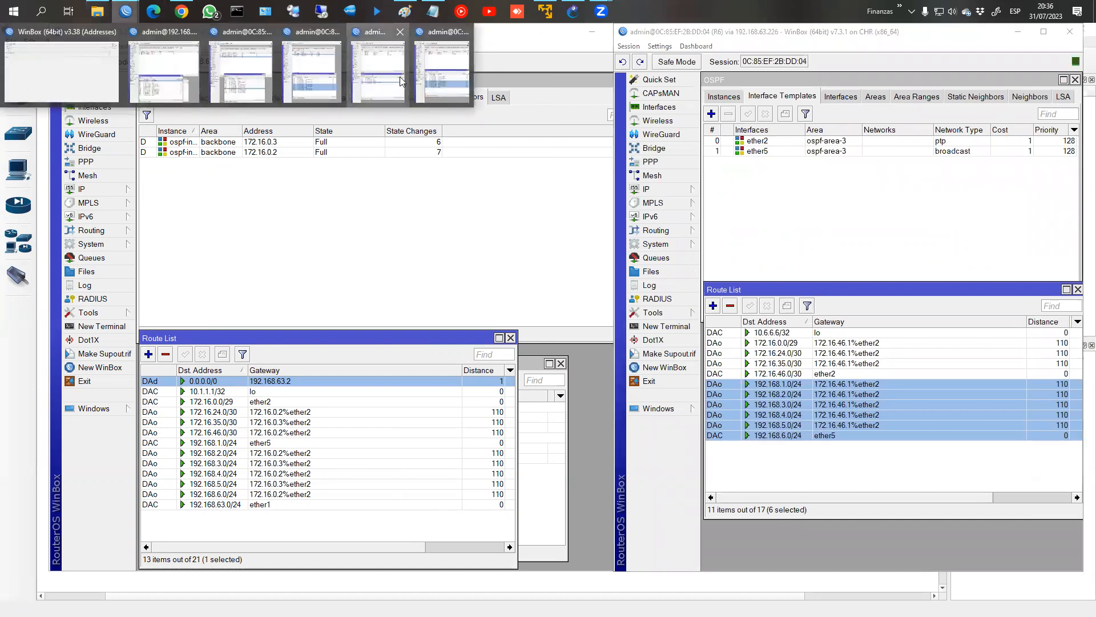
{"action": "left_click", "coordinate": [330, 66]}
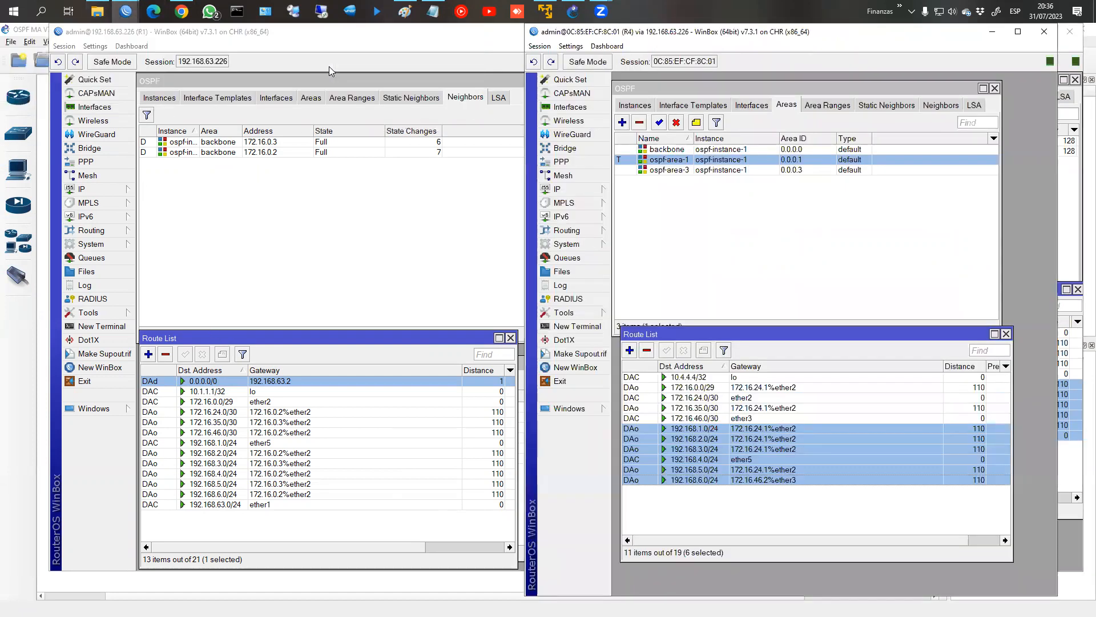
{"action": "left_click_drag", "start_coordinate": [617, 38], "coordinate": [659, 38]}
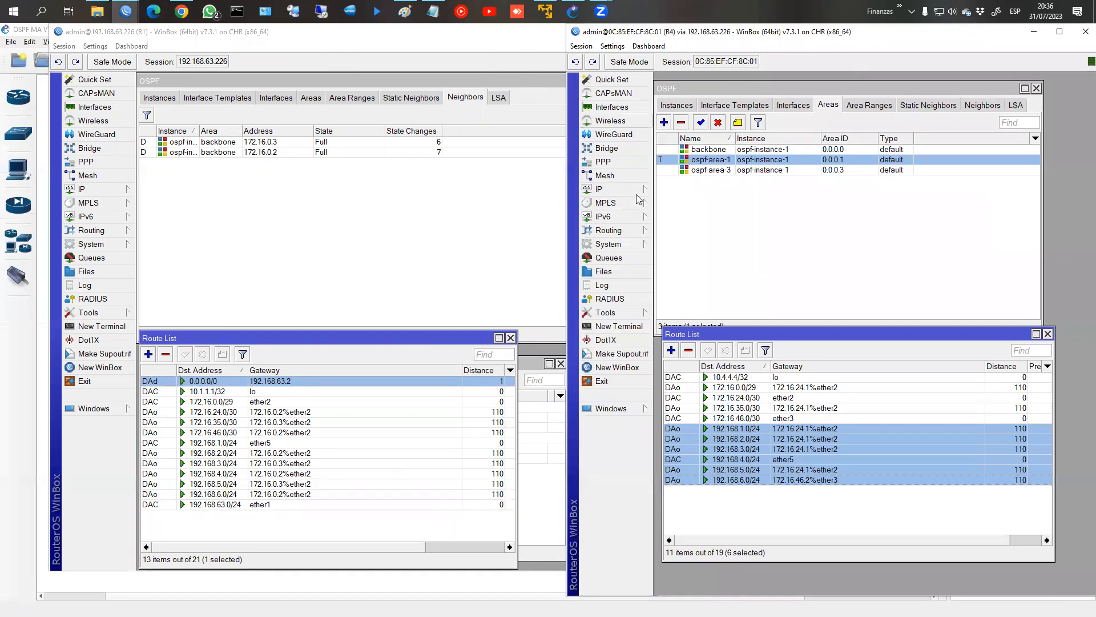
{"action": "left_click", "coordinate": [572, 11]}
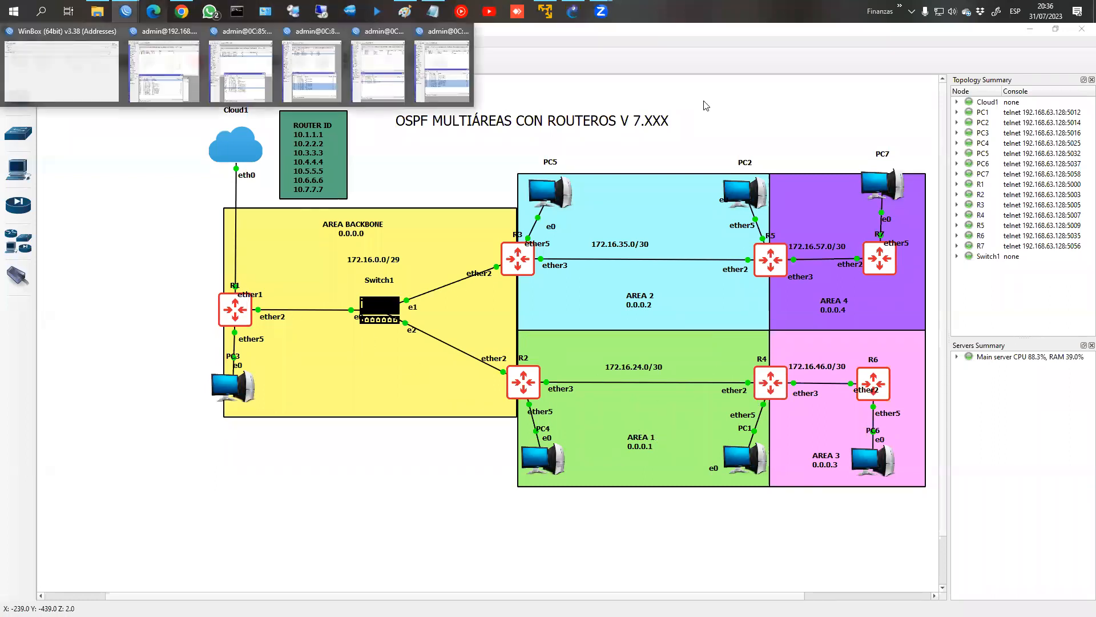
{"action": "mouse_move", "coordinate": [127, 13]}
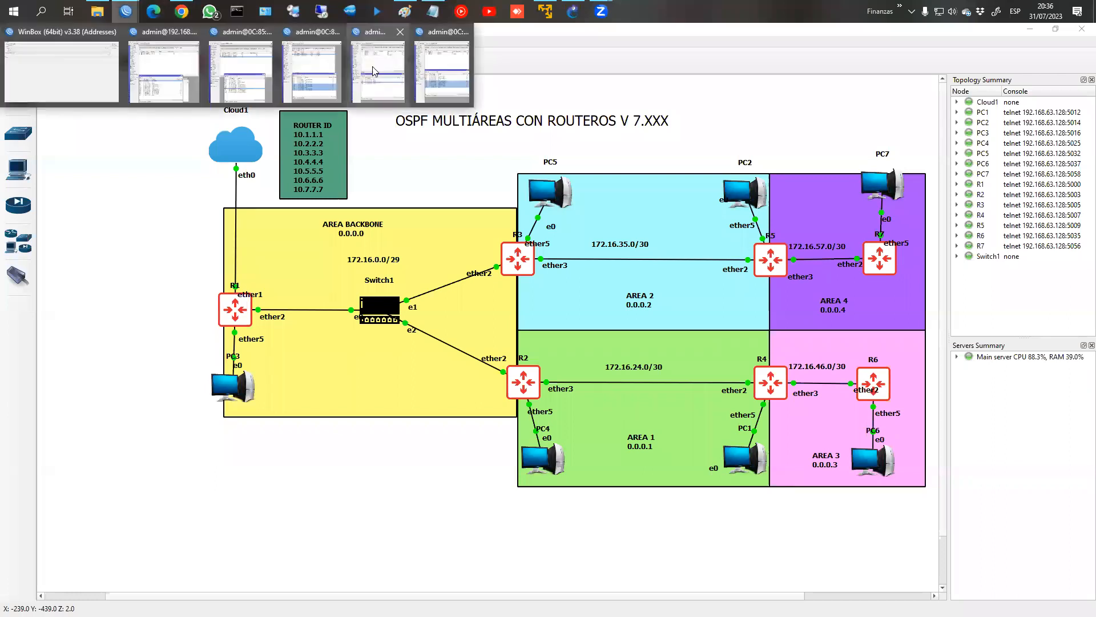
{"action": "left_click", "coordinate": [313, 61]}
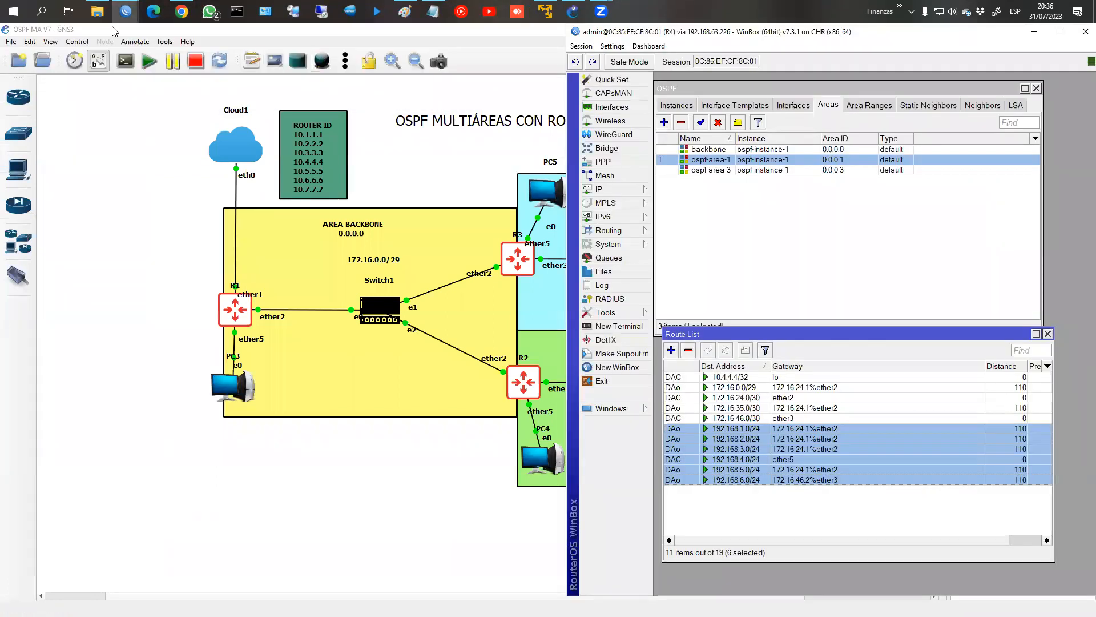
{"action": "mouse_move", "coordinate": [127, 12]}
{"action": "left_click", "coordinate": [165, 77]}
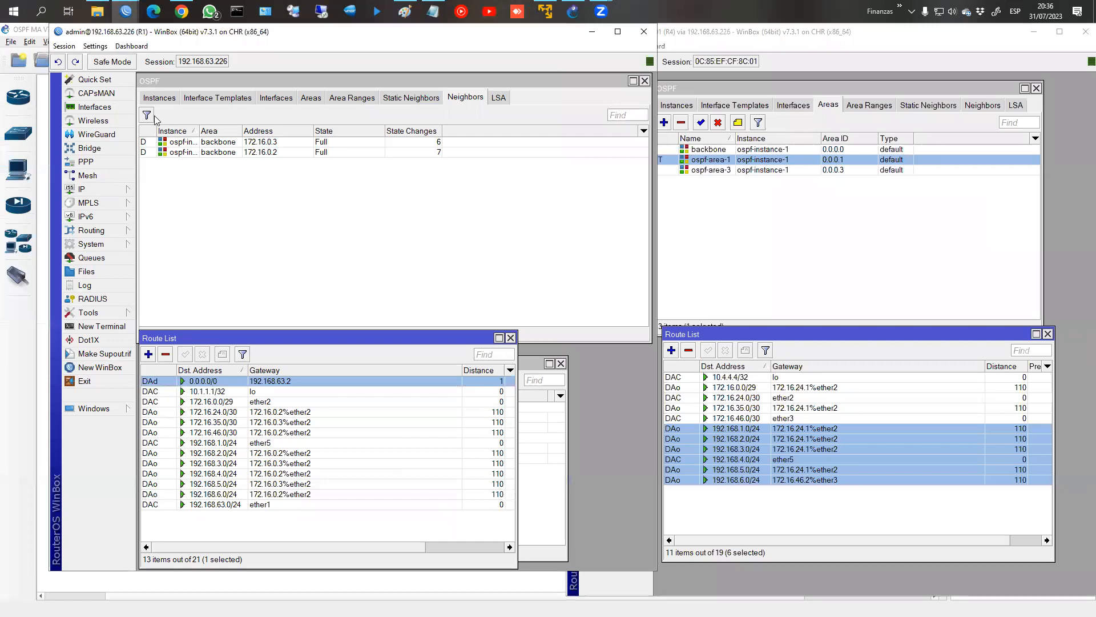
Step: Set Originate Default to "if installed" in R1's ospf-instance-1 and save the instance
{"action": "left_click", "coordinate": [160, 98]}
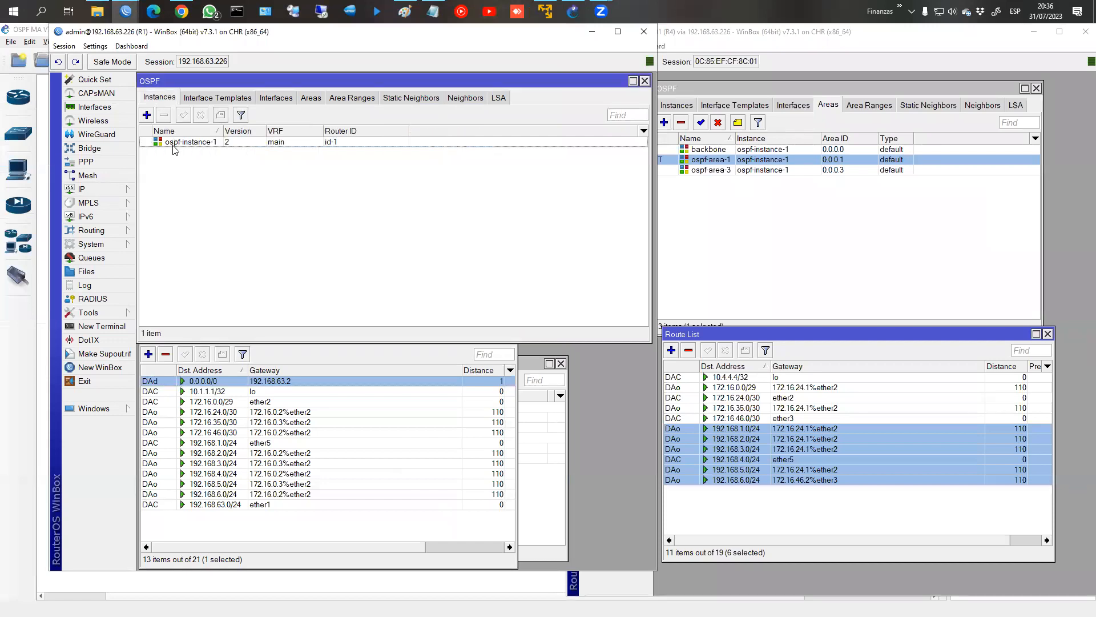
{"action": "double_click", "coordinate": [173, 143]}
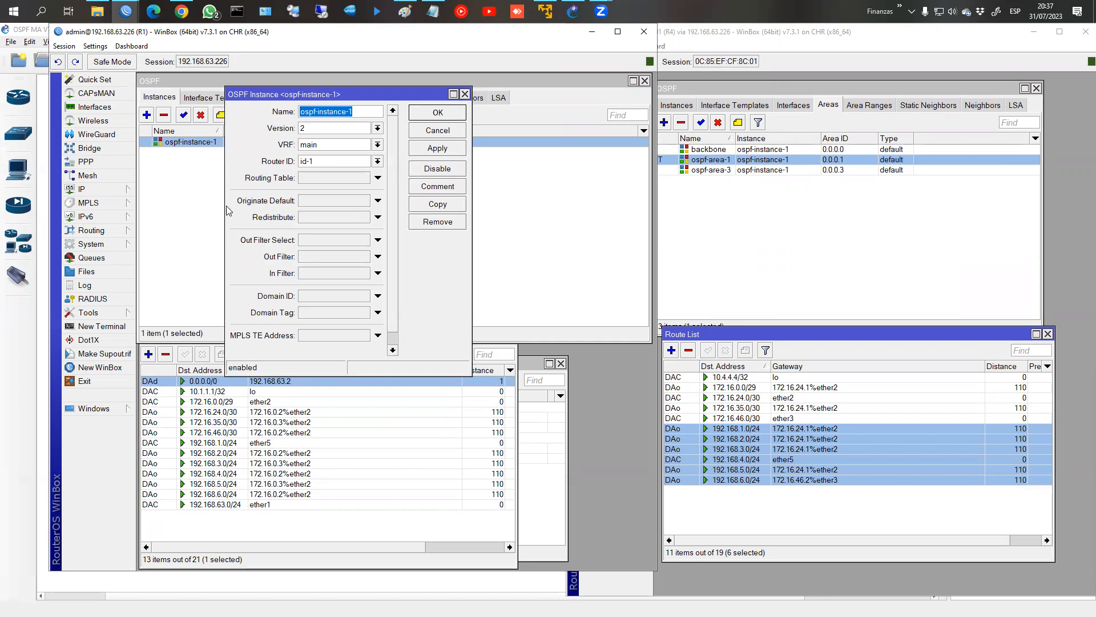
{"action": "left_click", "coordinate": [377, 201]}
{"action": "left_click", "coordinate": [364, 201]}
{"action": "left_click", "coordinate": [347, 222]}
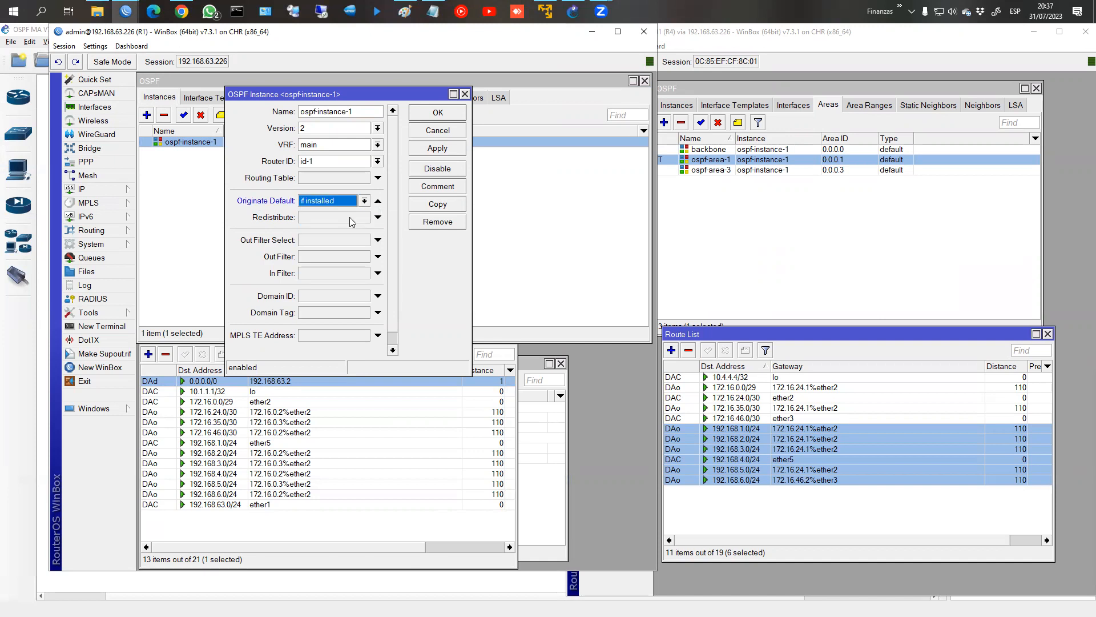
{"action": "left_click", "coordinate": [427, 150]}
{"action": "left_click", "coordinate": [431, 112]}
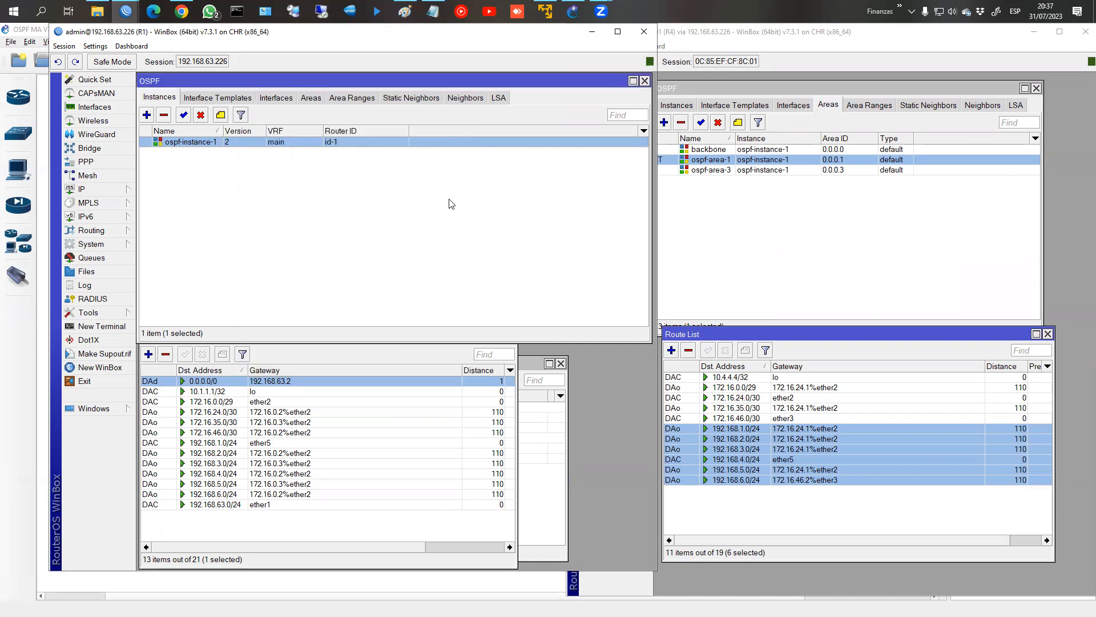
Step: Check R4's route list for the 0.0.0.0/0 route, and test internet access from R4's terminal by pinging 8.8.8.8
{"action": "left_click", "coordinate": [749, 380]}
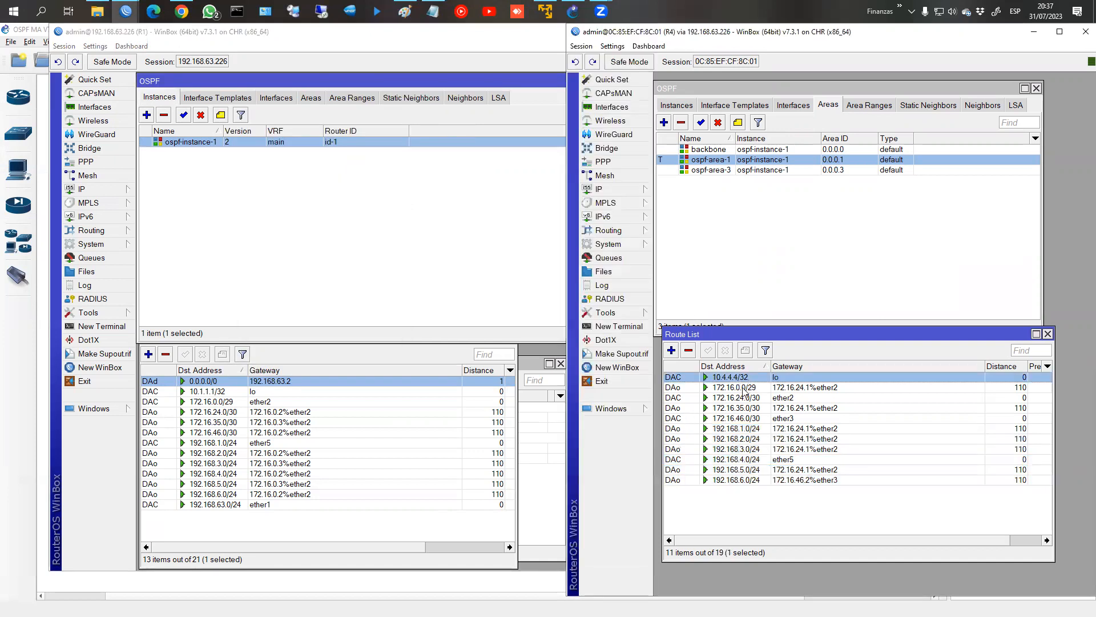
{"action": "left_click", "coordinate": [714, 377]}
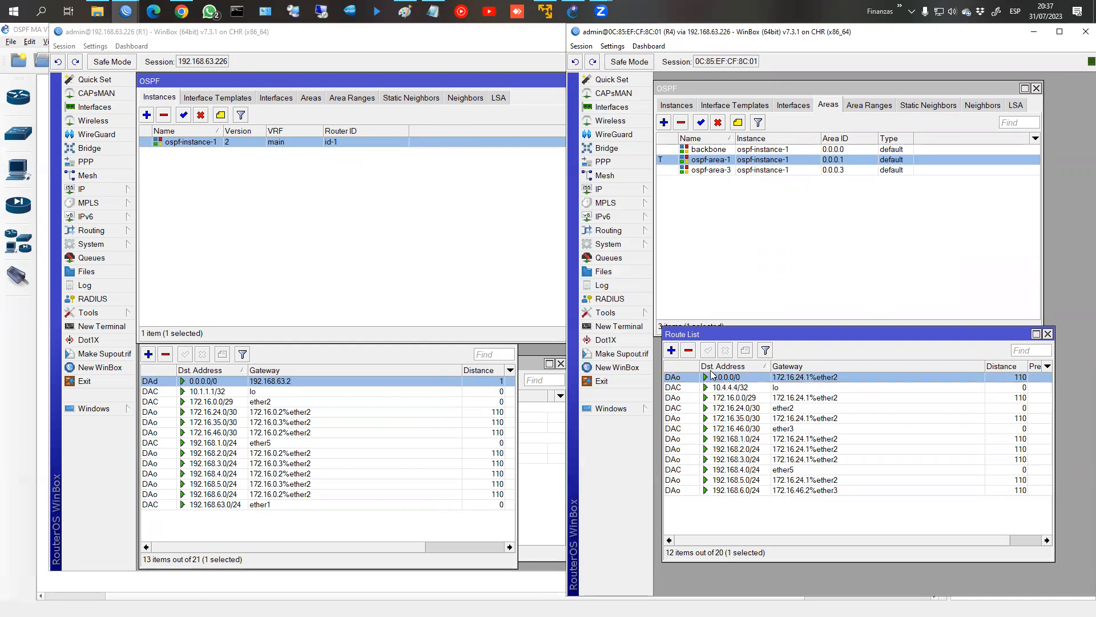
{"action": "left_click", "coordinate": [628, 327]}
{"action": "key", "text": "Return"}
{"action": "type", "text": "ping 8.8.8.8"}
{"action": "key", "text": "Return"}
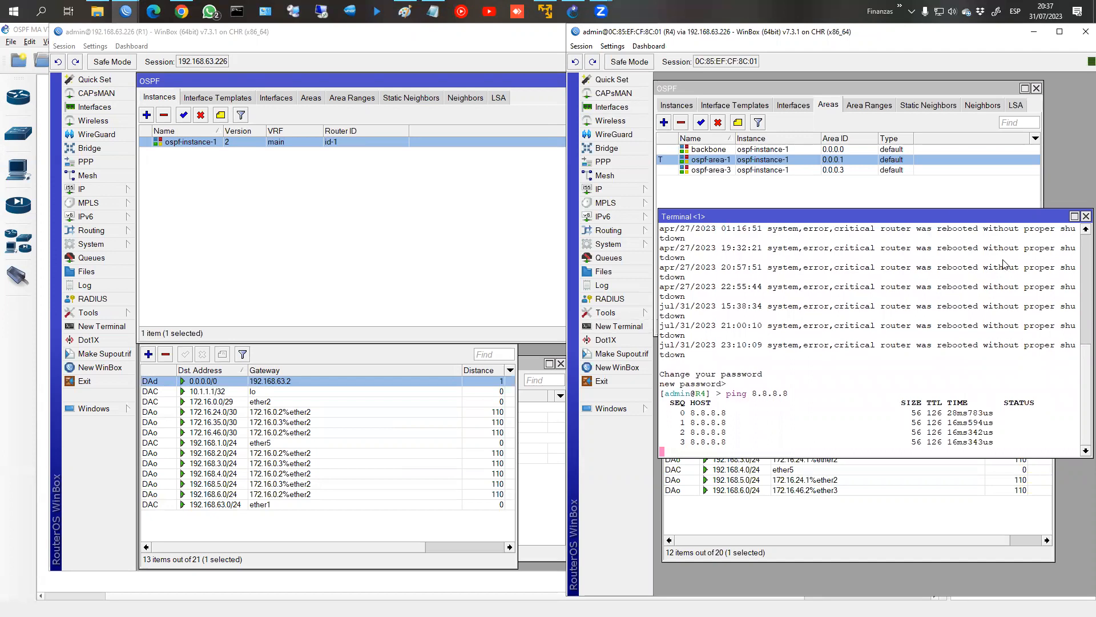
{"action": "left_click", "coordinate": [1086, 216]}
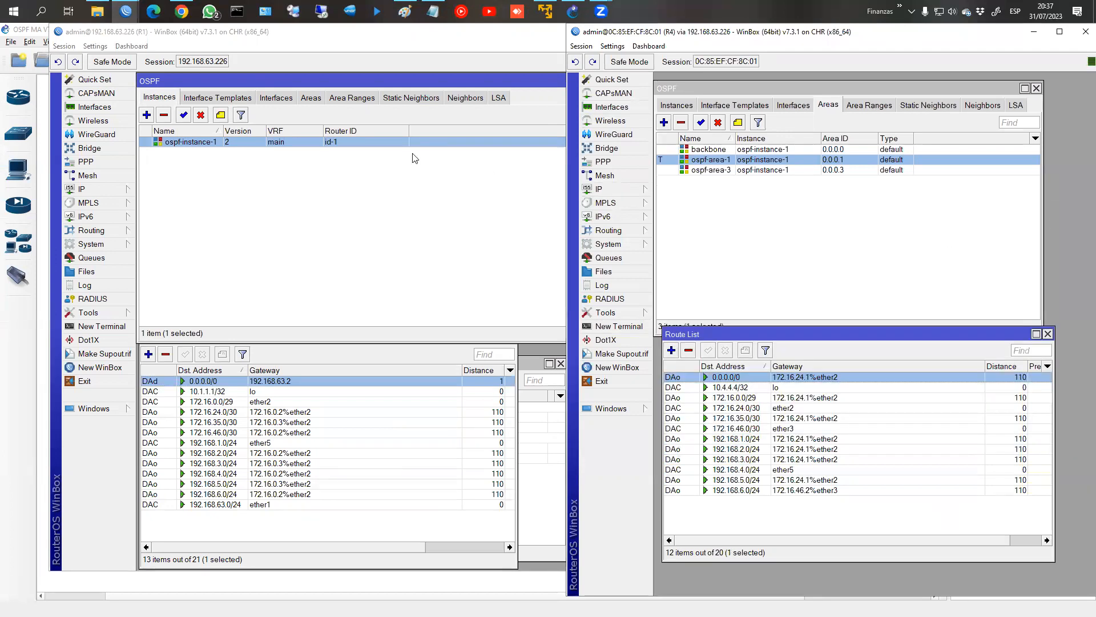
Step: Bring up R6's session and highlight the 0.0.0.0/0 route in its route list
{"action": "mouse_move", "coordinate": [127, 13]}
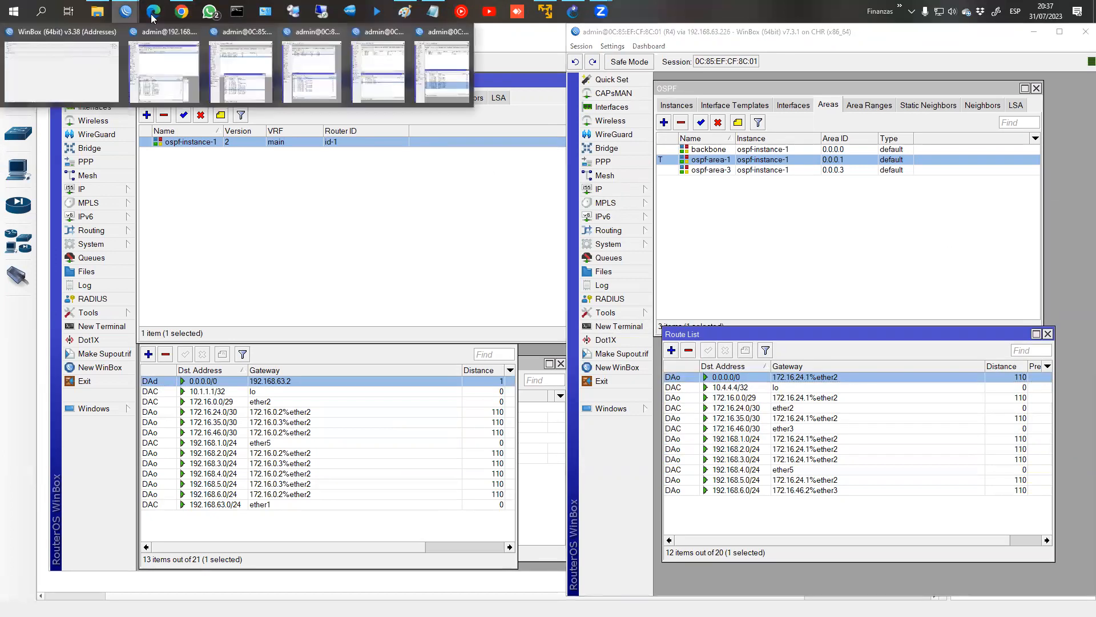
{"action": "left_click", "coordinate": [456, 75]}
{"action": "left_click", "coordinate": [767, 334]}
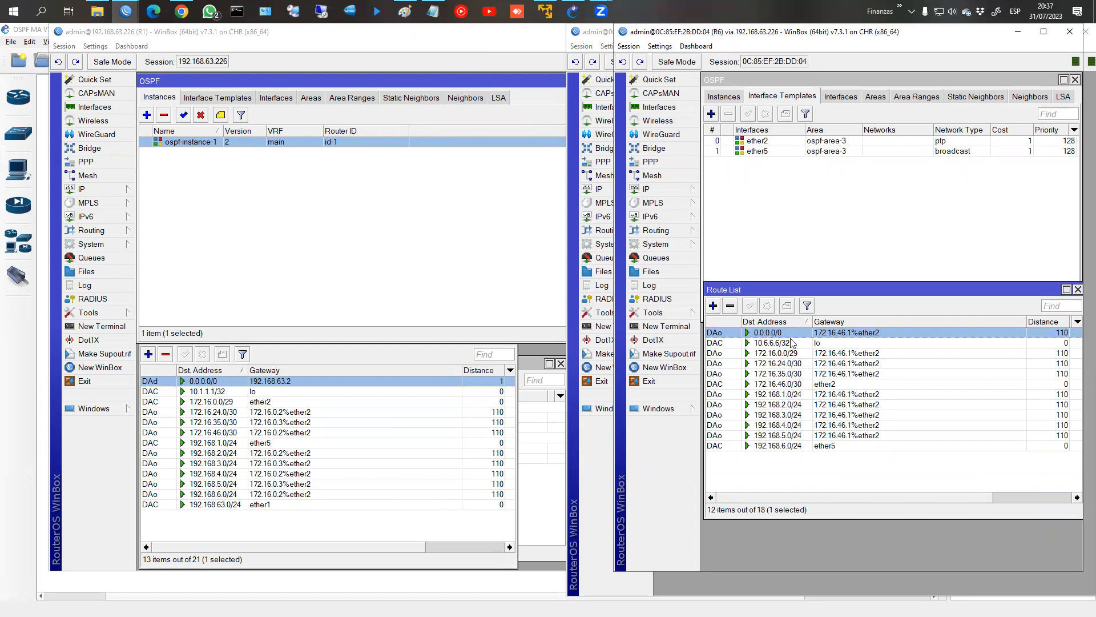
Step: Open a terminal on R6, get past the new-password prompt, ping 8.8.8.8, and close the terminal
{"action": "left_click", "coordinate": [680, 328]}
{"action": "type", "text": "***********"}
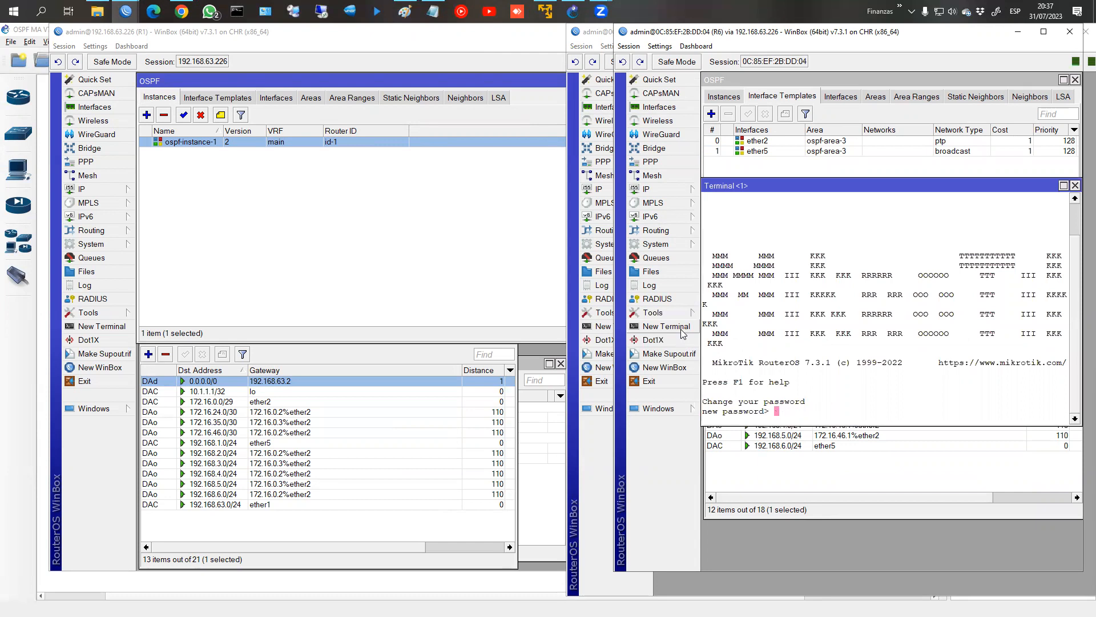
{"action": "key", "text": "ctrl+c"}
{"action": "type", "text": "ping "}
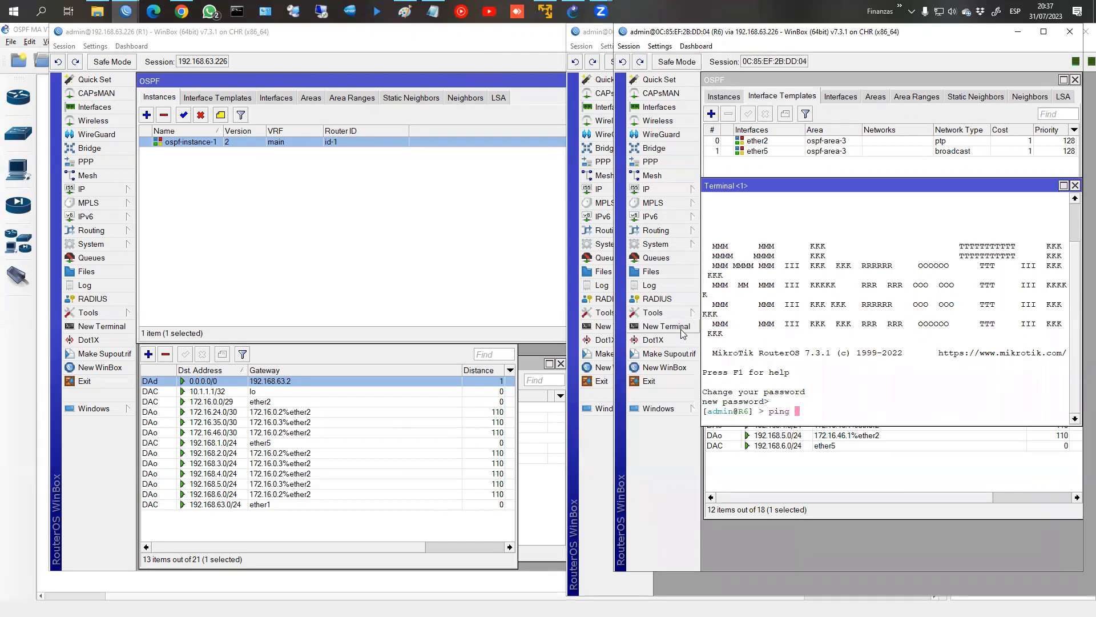
{"action": "type", "text": "8.8.8.8"}
{"action": "key", "text": "Return"}
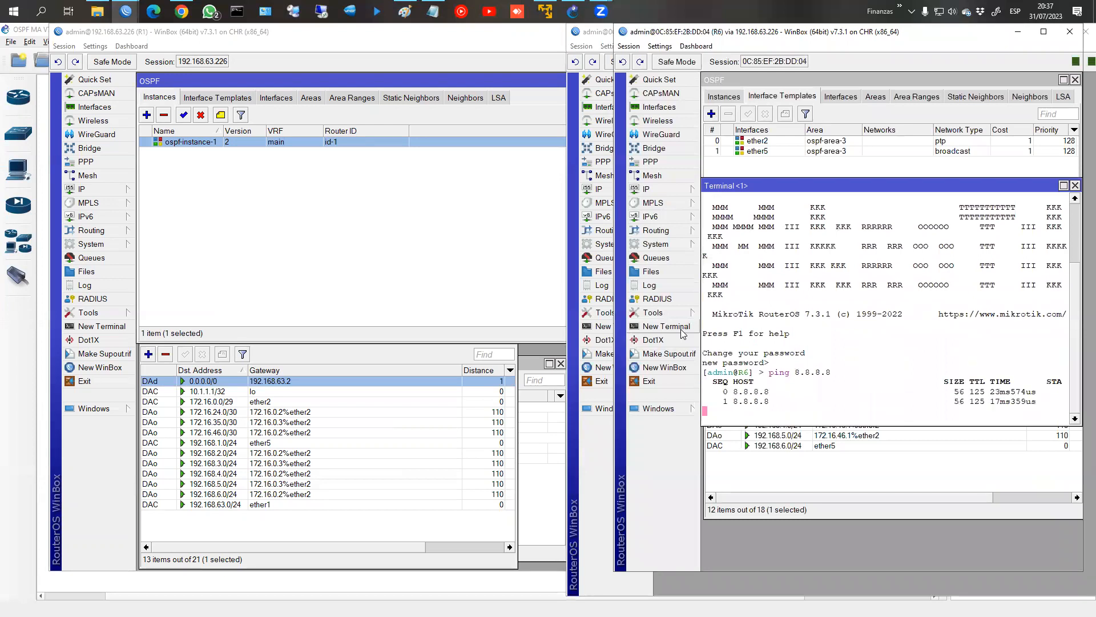
{"action": "key", "text": "ctrl+c"}
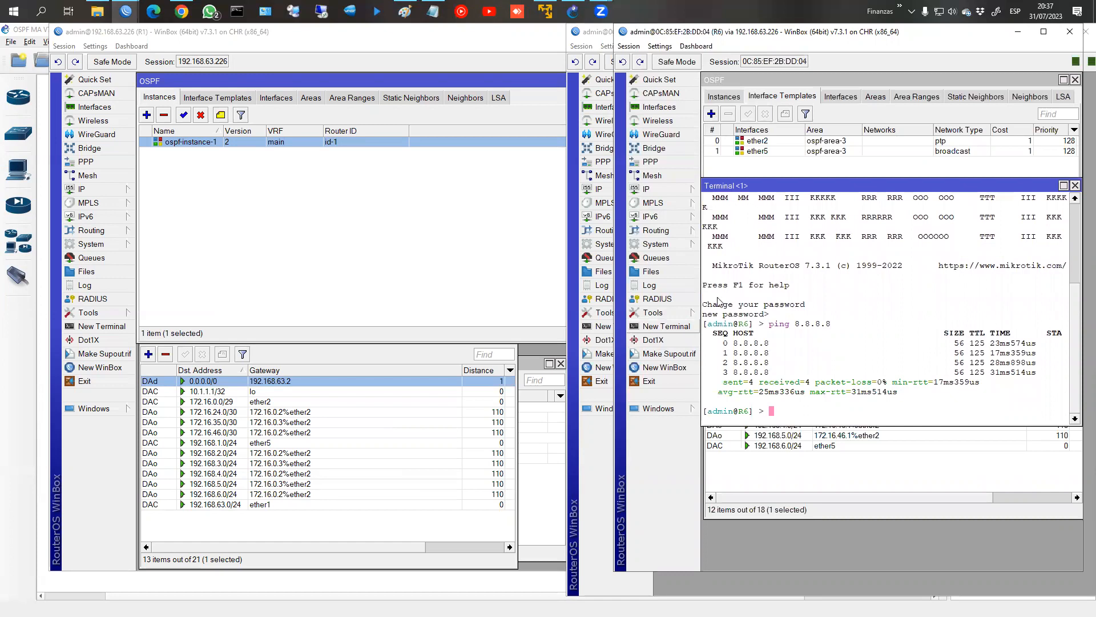
{"action": "left_click", "coordinate": [1075, 186]}
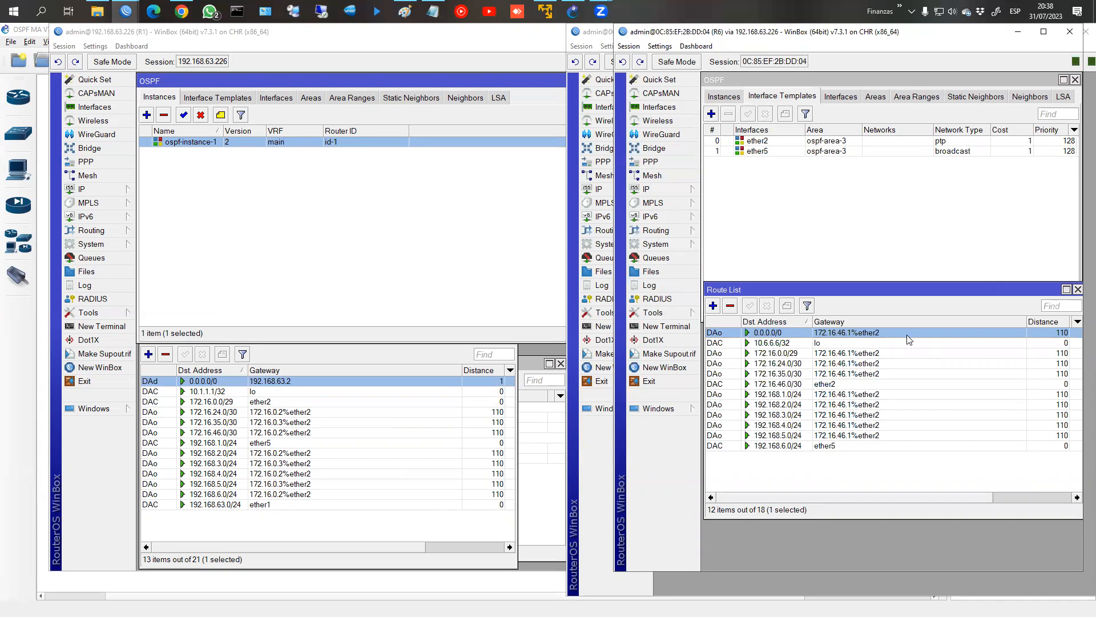
Step: Consult the GNS3 topology and bring up R5's WinBox session to examine its route list
{"action": "left_click", "coordinate": [529, 581]}
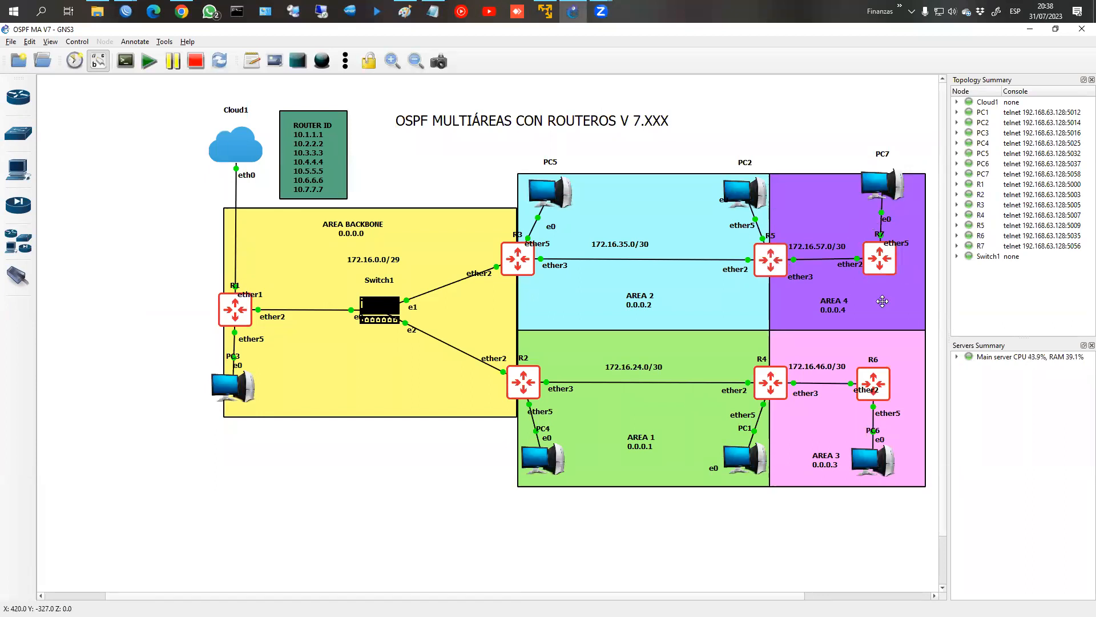
{"action": "left_click", "coordinate": [137, 13]}
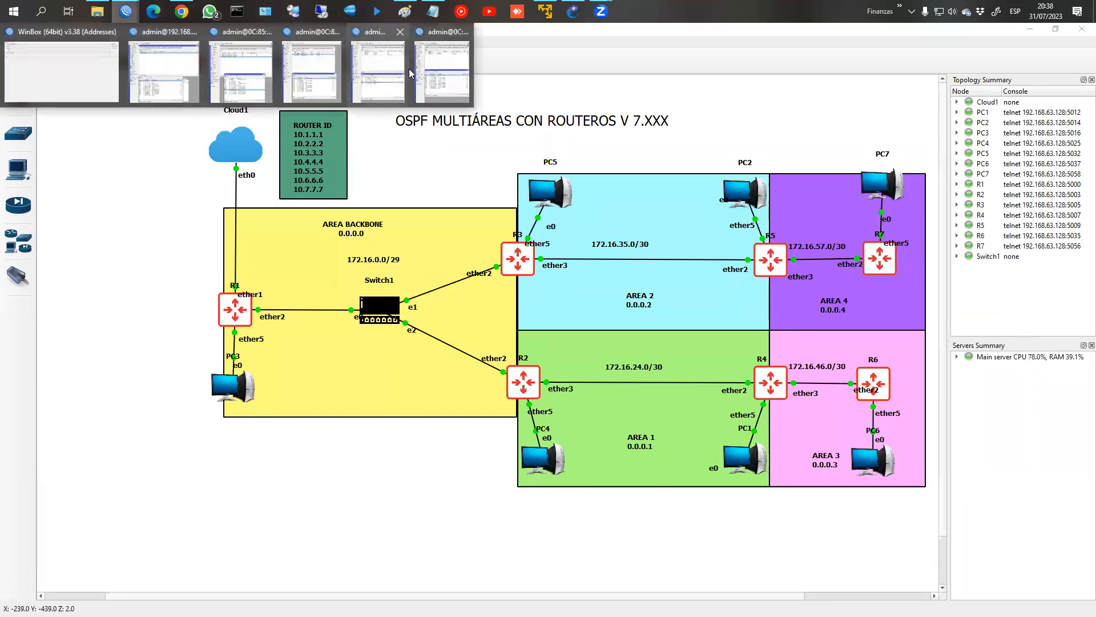
{"action": "left_click", "coordinate": [409, 70]}
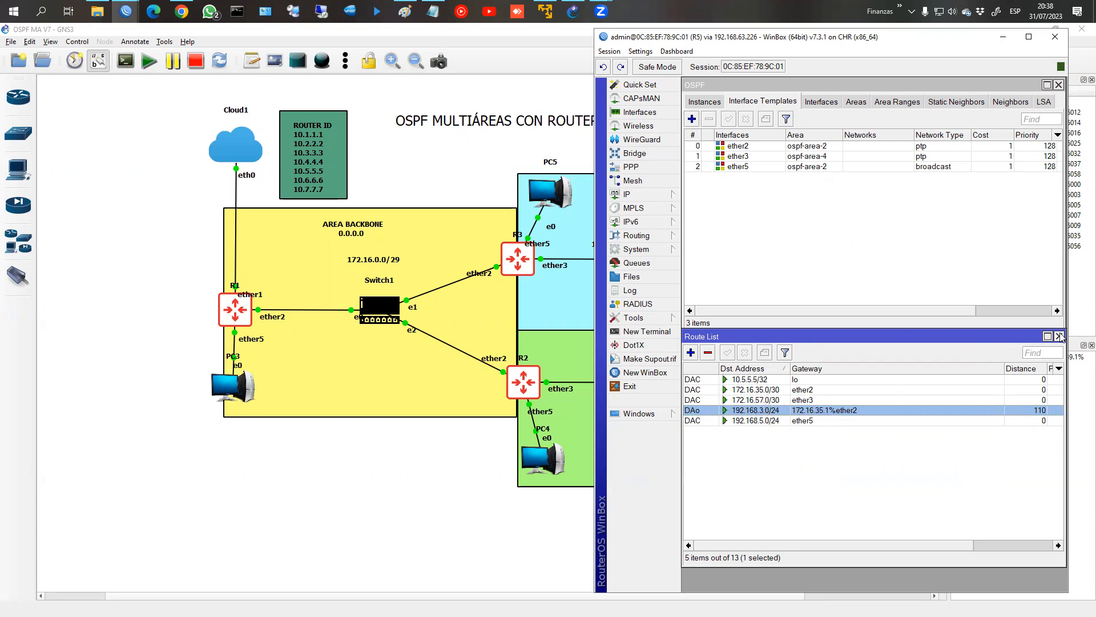
Step: Bring up R4's and R3's sessions and place R3's window beside R4's to compare their route lists
{"action": "mouse_move", "coordinate": [125, 11]}
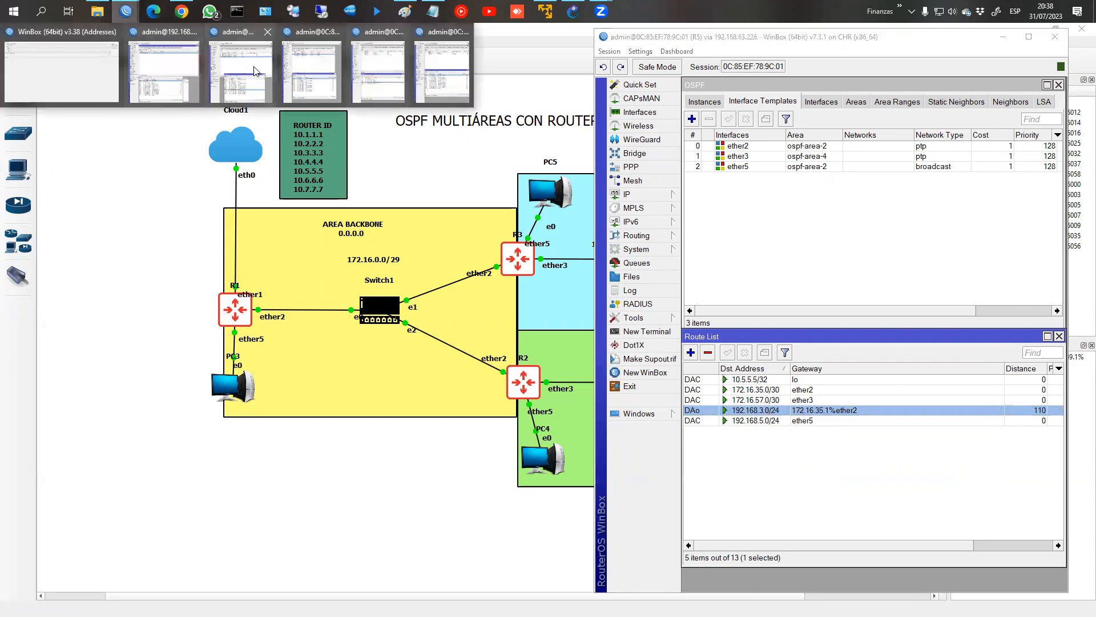
{"action": "left_click", "coordinate": [312, 76]}
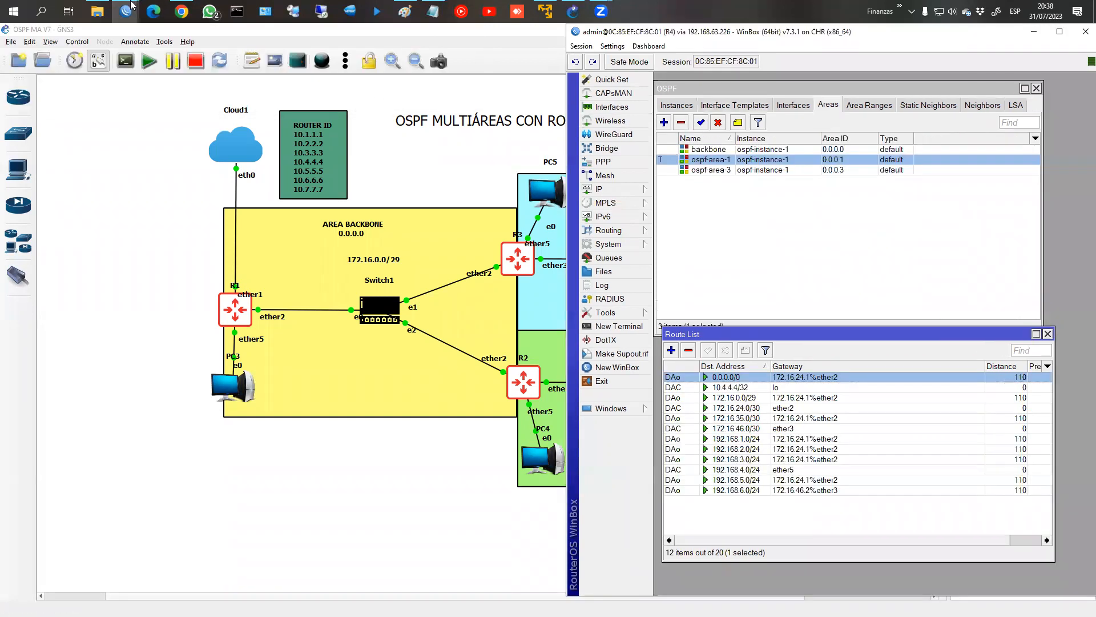
{"action": "mouse_move", "coordinate": [126, 12]}
{"action": "left_click", "coordinate": [251, 67]}
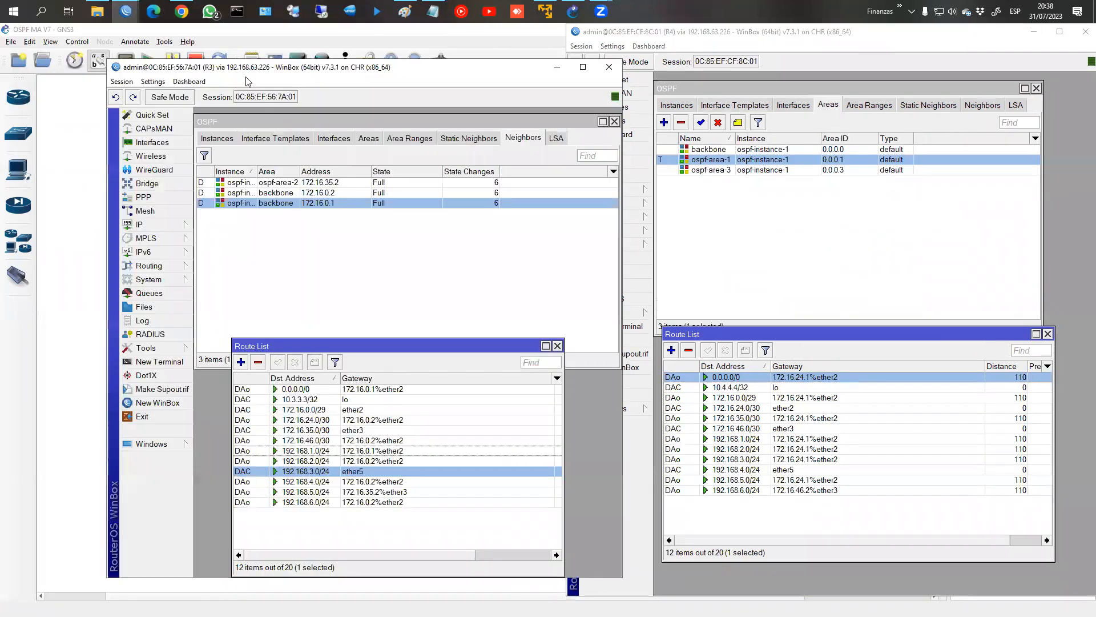
{"action": "left_click_drag", "start_coordinate": [242, 70], "coordinate": [168, 35]}
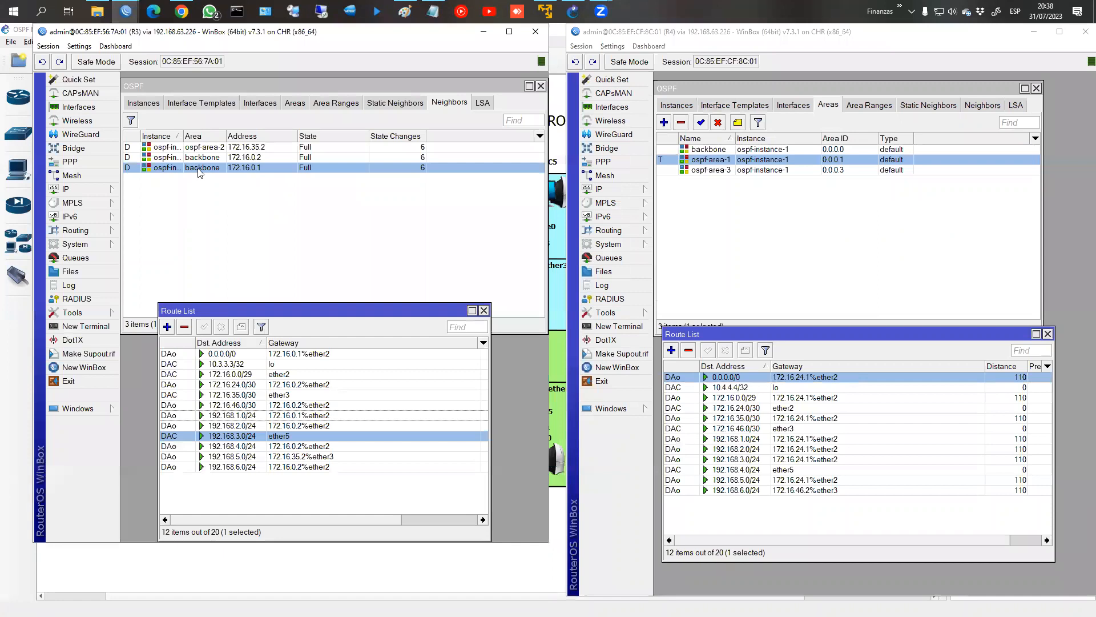
Step: Review R3's OSPF interface templates, including the ether5 template's settings, and bring up R5's session to compare them
{"action": "left_click", "coordinate": [174, 104]}
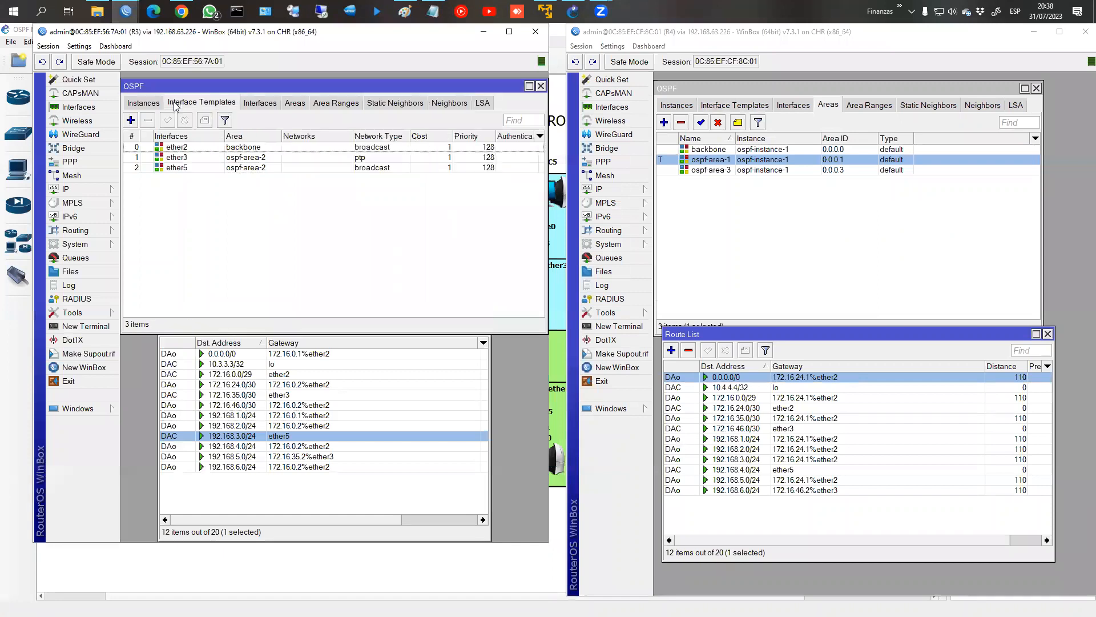
{"action": "double_click", "coordinate": [187, 167]}
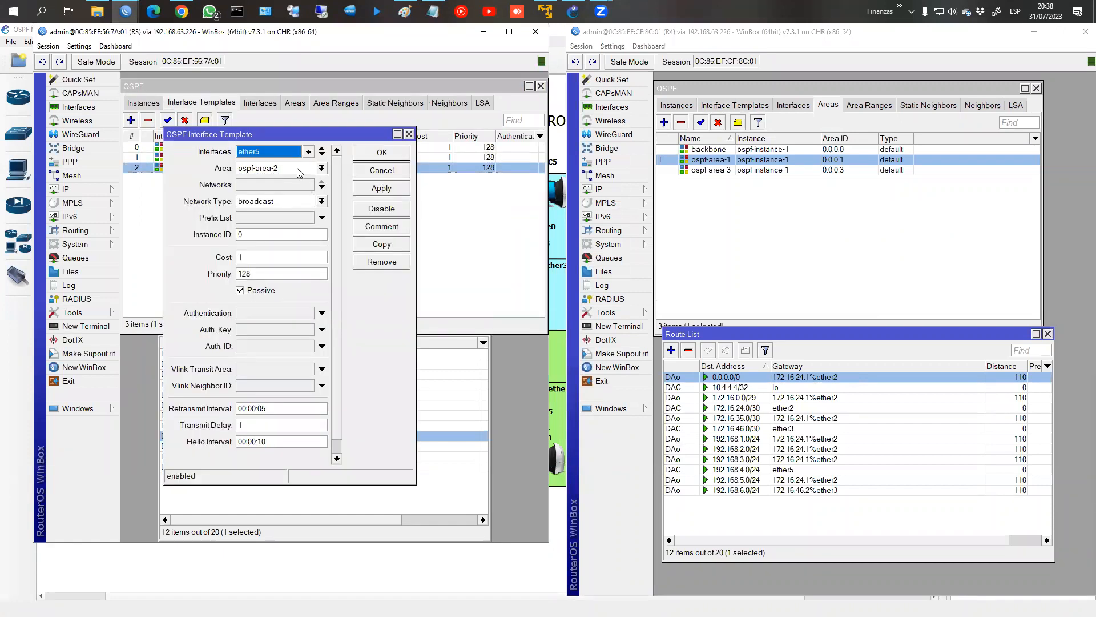
{"action": "left_click", "coordinate": [297, 171]}
{"action": "left_click", "coordinate": [296, 171]}
{"action": "left_click", "coordinate": [376, 151]}
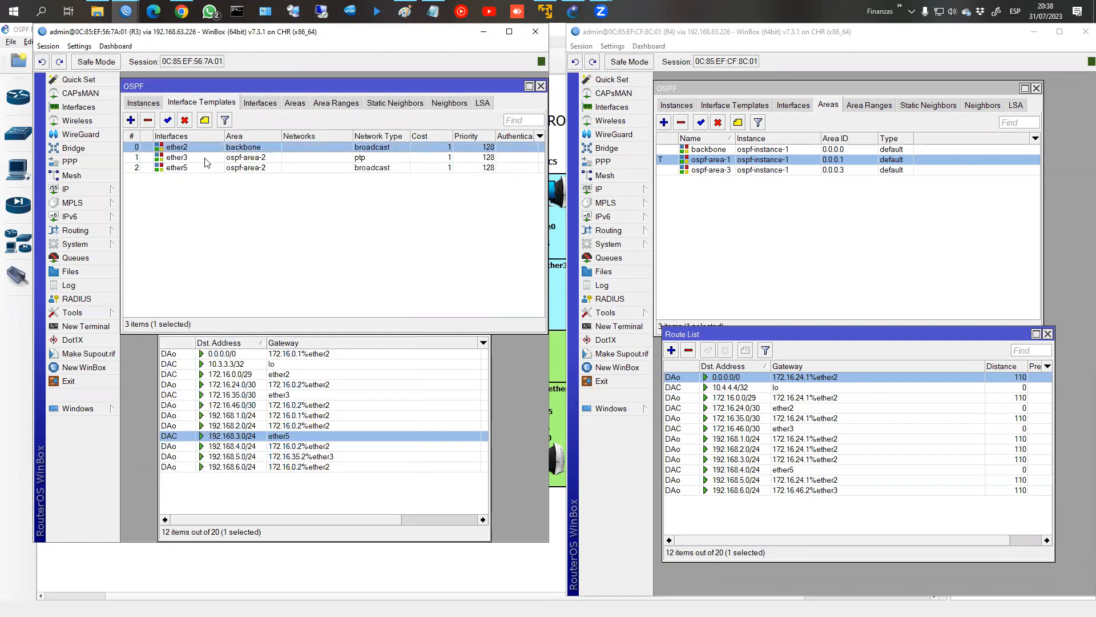
{"action": "left_click", "coordinate": [227, 158]}
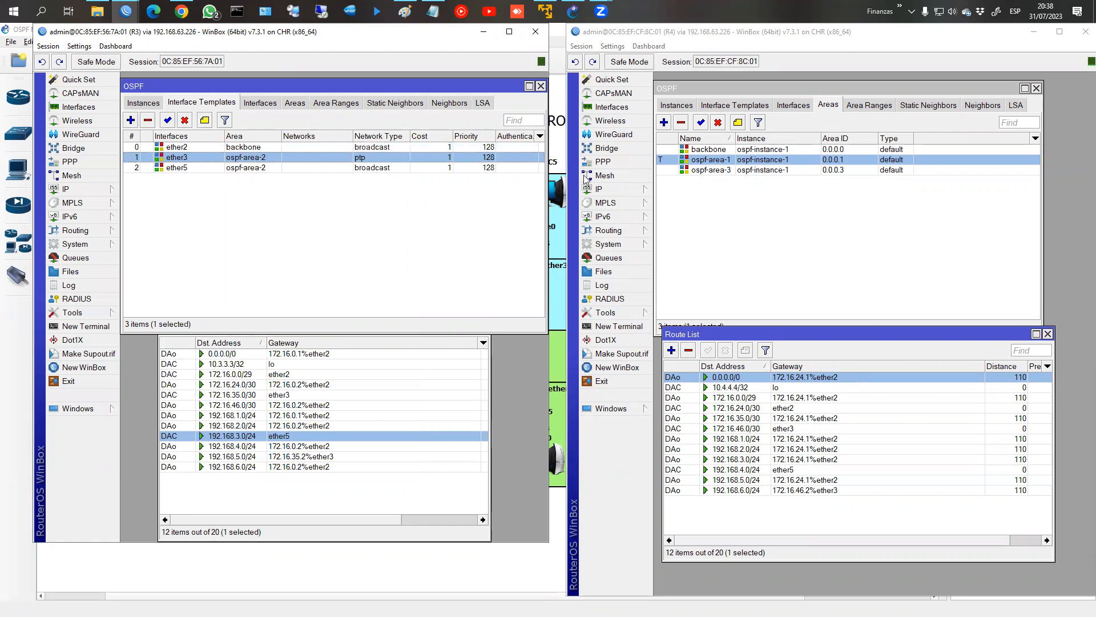
{"action": "mouse_move", "coordinate": [126, 11]}
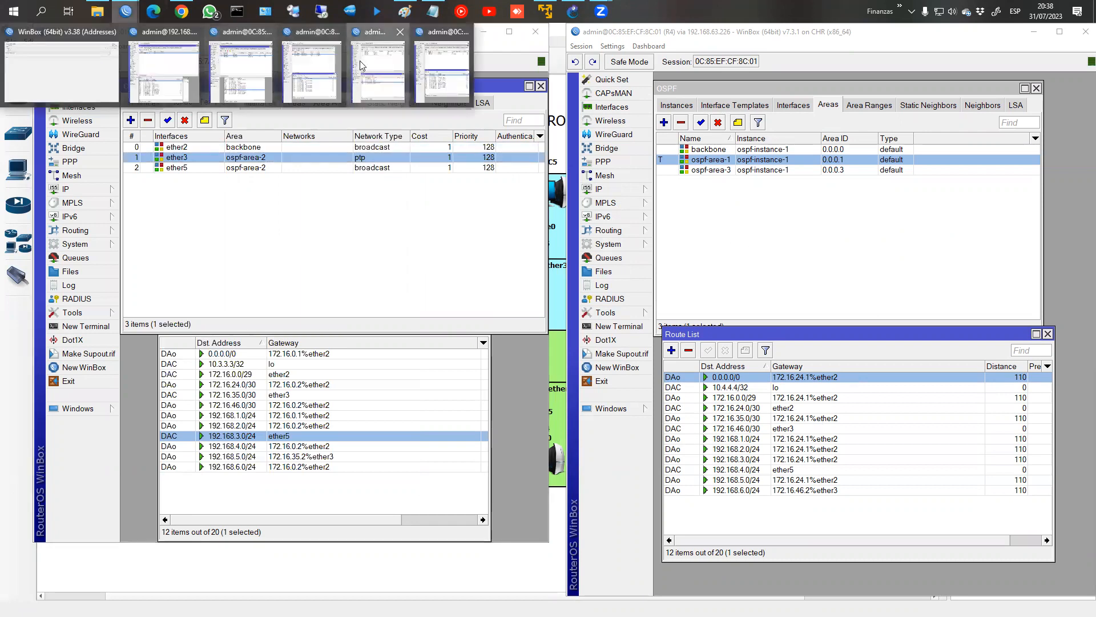
{"action": "left_click", "coordinate": [363, 64]}
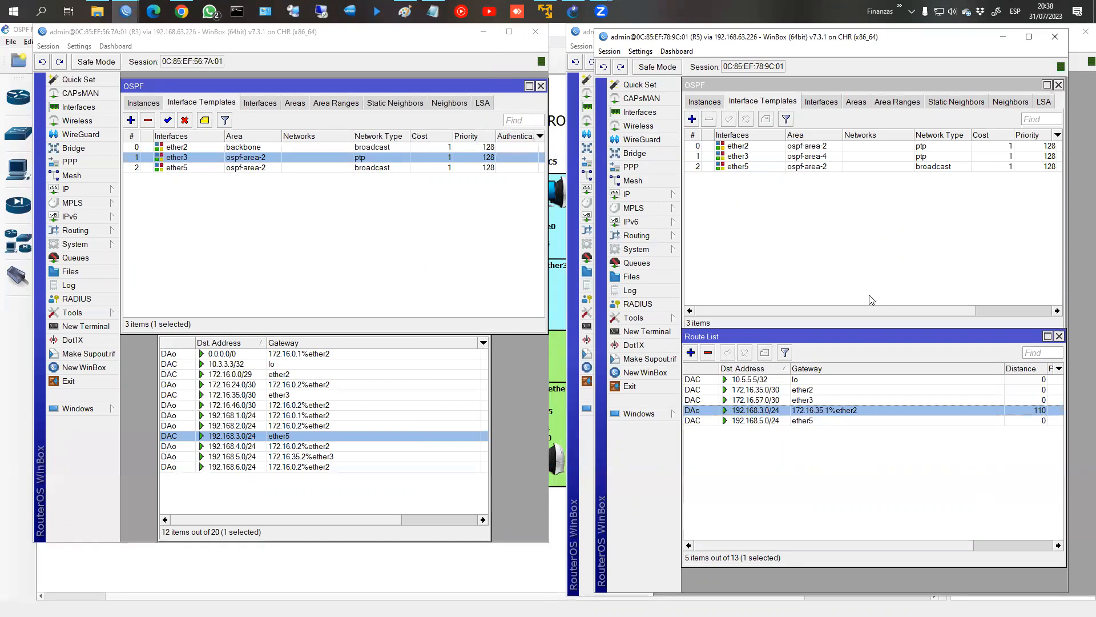
Step: Switch back to GNS3 and examine the topology around the R3–R5 link in Area 2
{"action": "left_click", "coordinate": [571, 523]}
{"action": "left_click", "coordinate": [553, 567]}
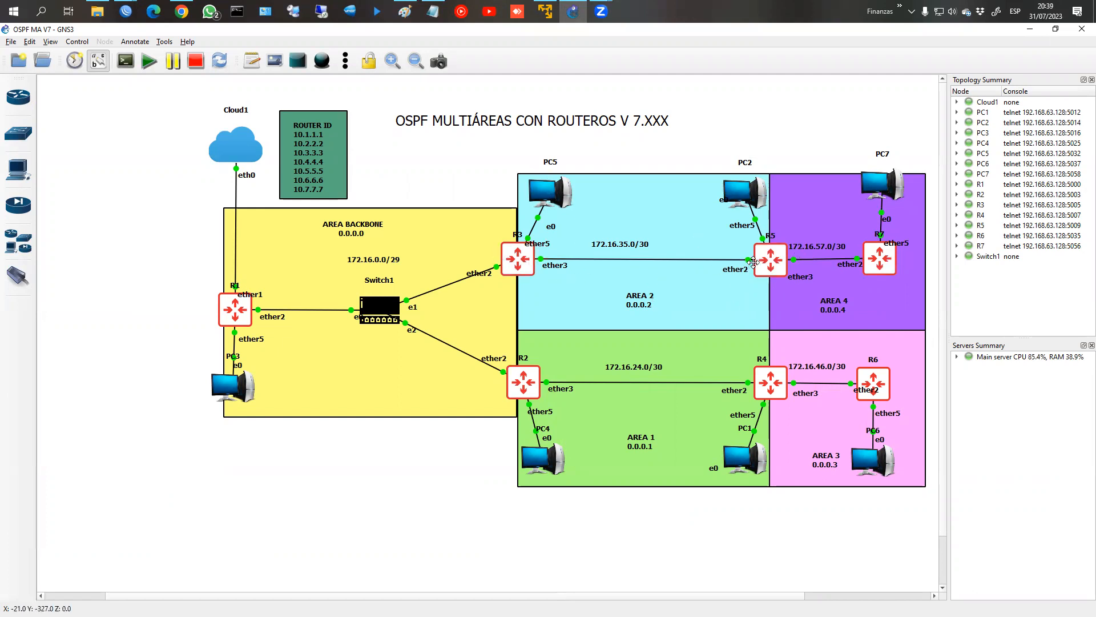
{"action": "left_click", "coordinate": [126, 11]}
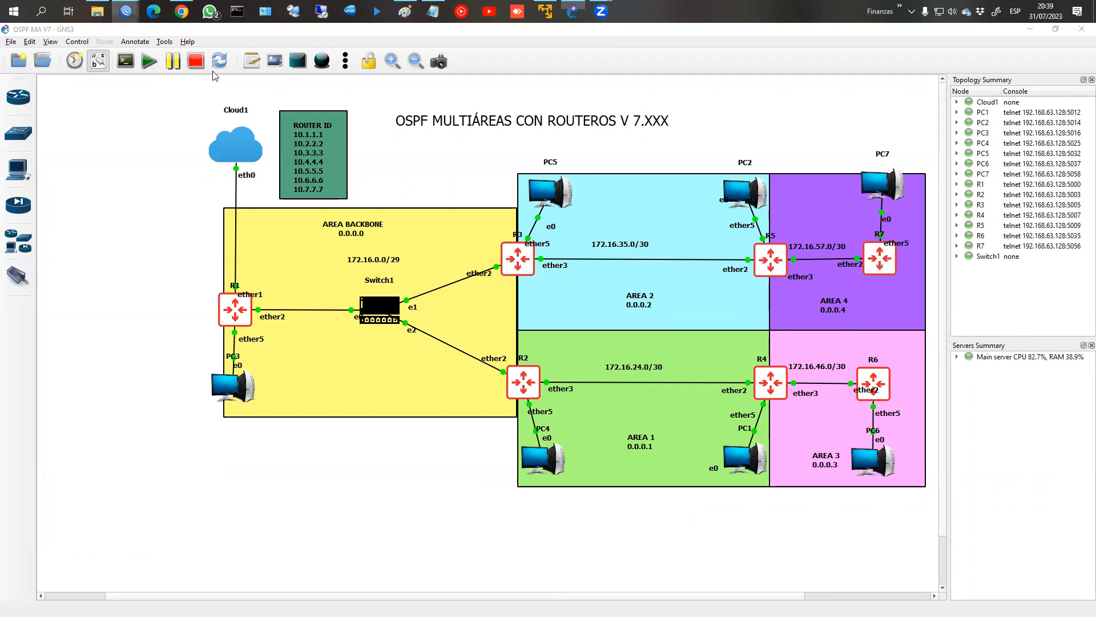
{"action": "left_click", "coordinate": [674, 143]}
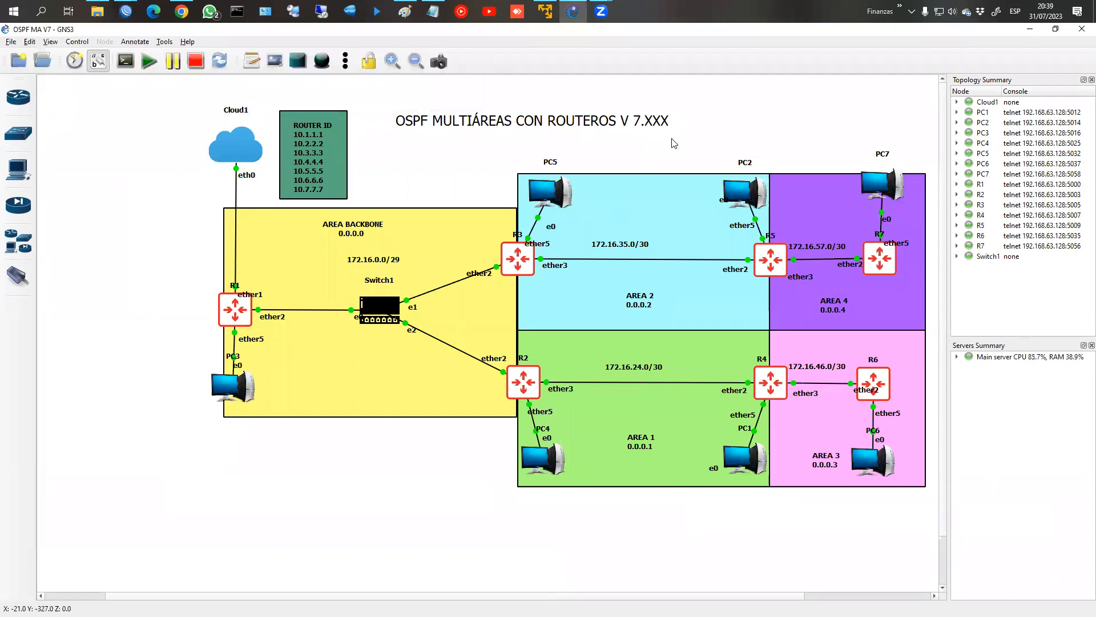